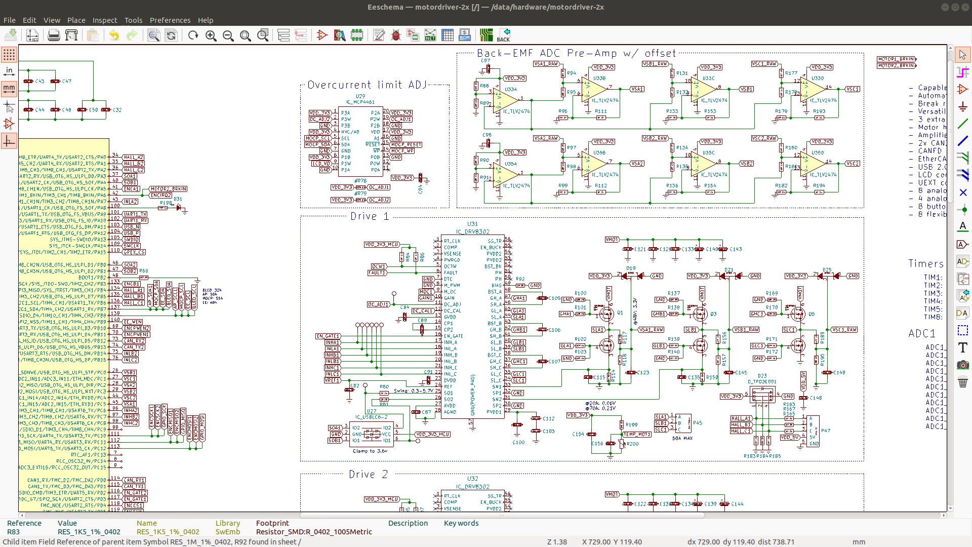
Step: Switch to LibreOffice Calc and review the unhighlighted part rows from S1 down to Y3 in the motordriver-2x-review sheet
key(alt+Tab)
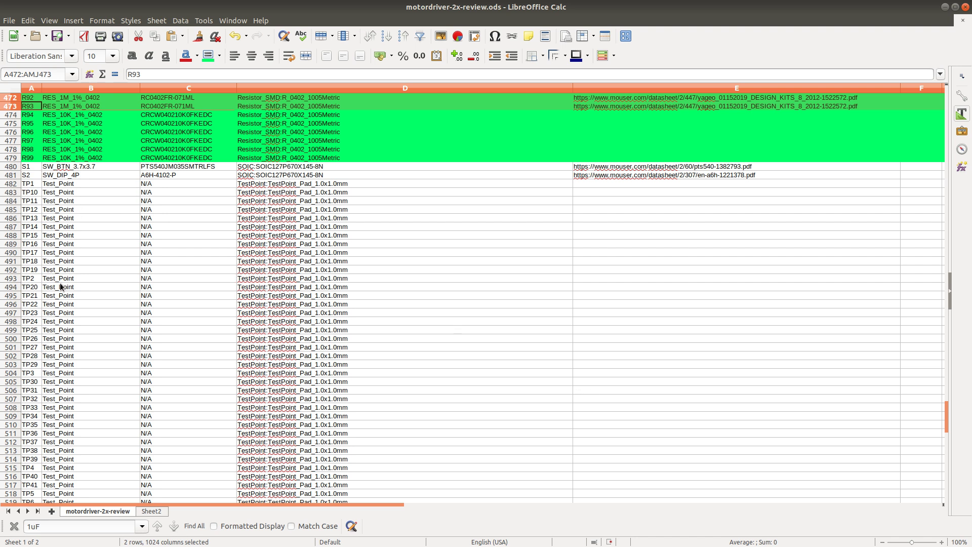
scroll(76, 369, down, 6)
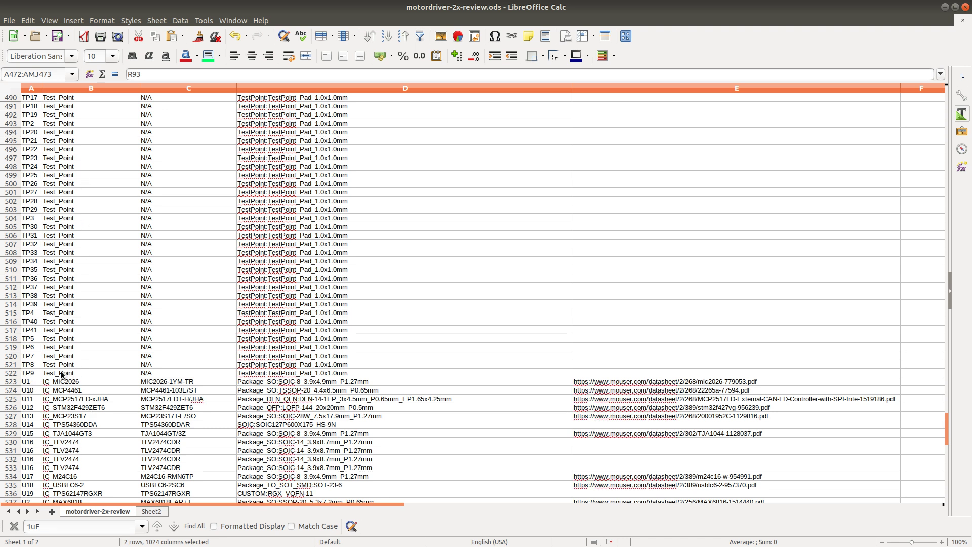
scroll(59, 360, down, 7)
scroll(58, 360, down, 5)
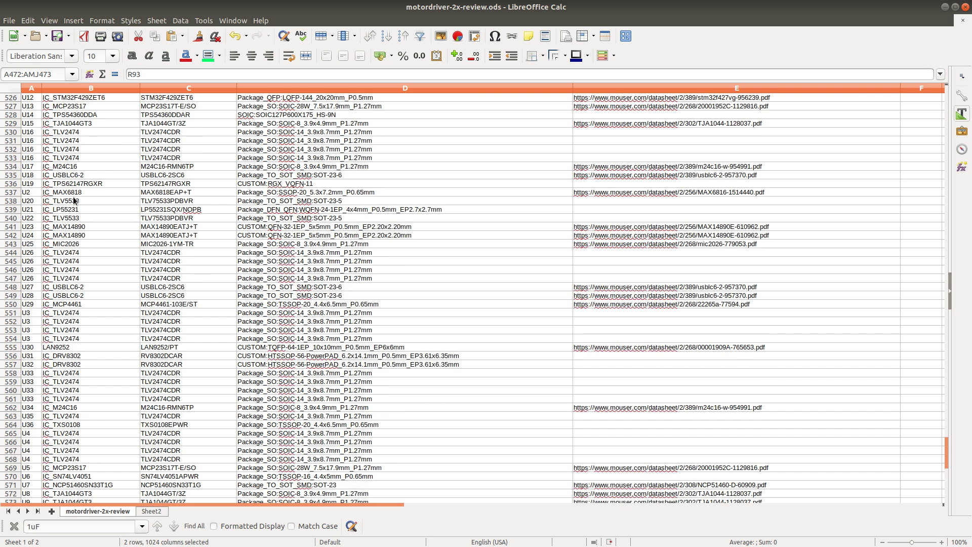
scroll(58, 387, down, 3)
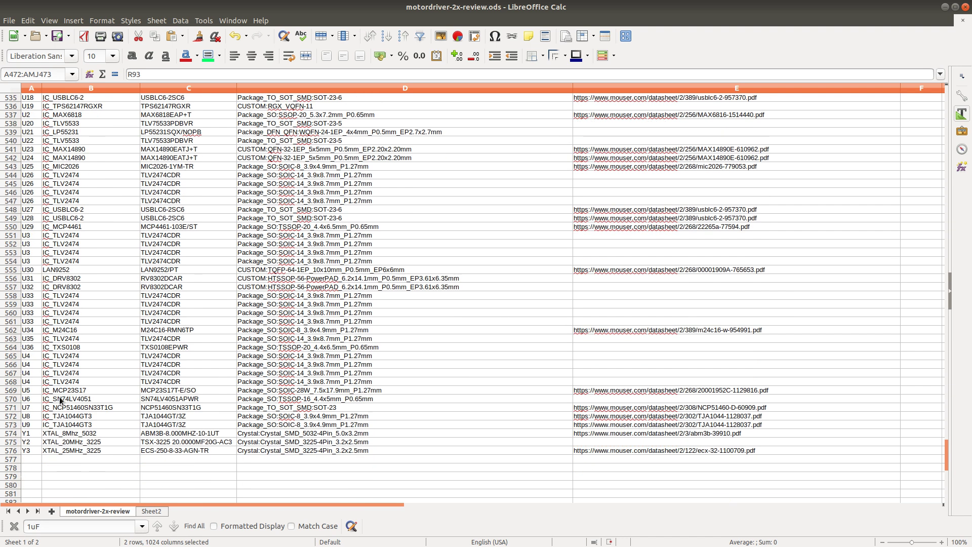
scroll(77, 322, up, 13)
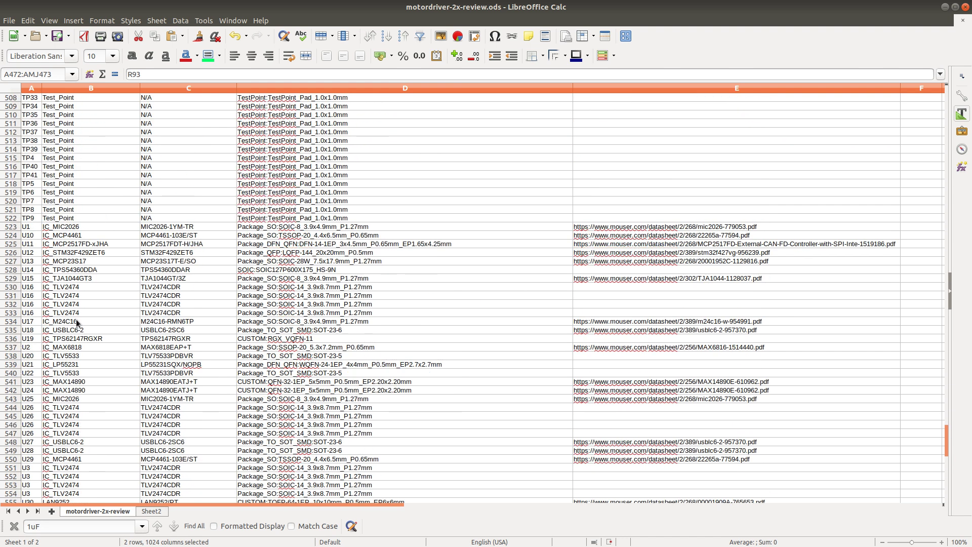
scroll(76, 323, up, 12)
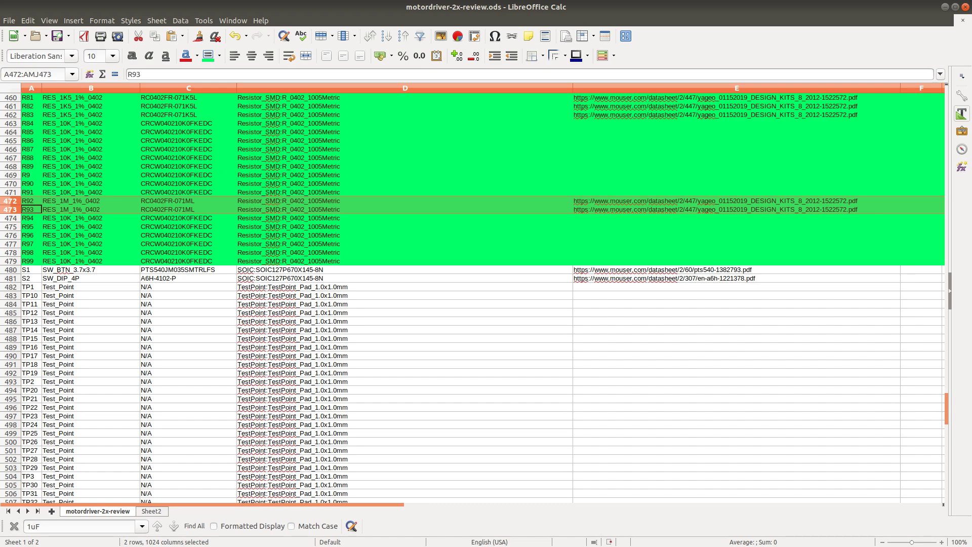
Step: Switch to Eeschema, search the schematic for S1 and get a close view of the switch and its connections
key(alt+Tab)
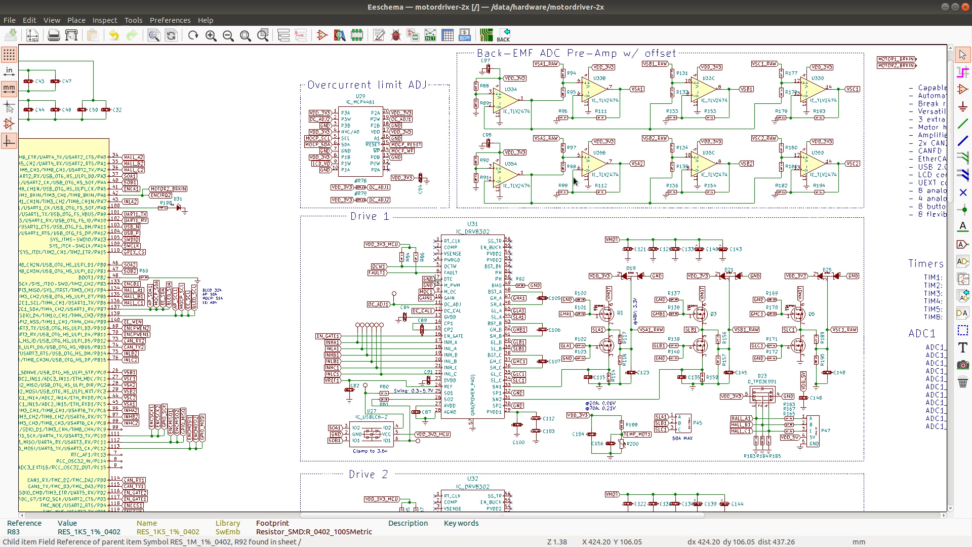
key(ctrl+f)
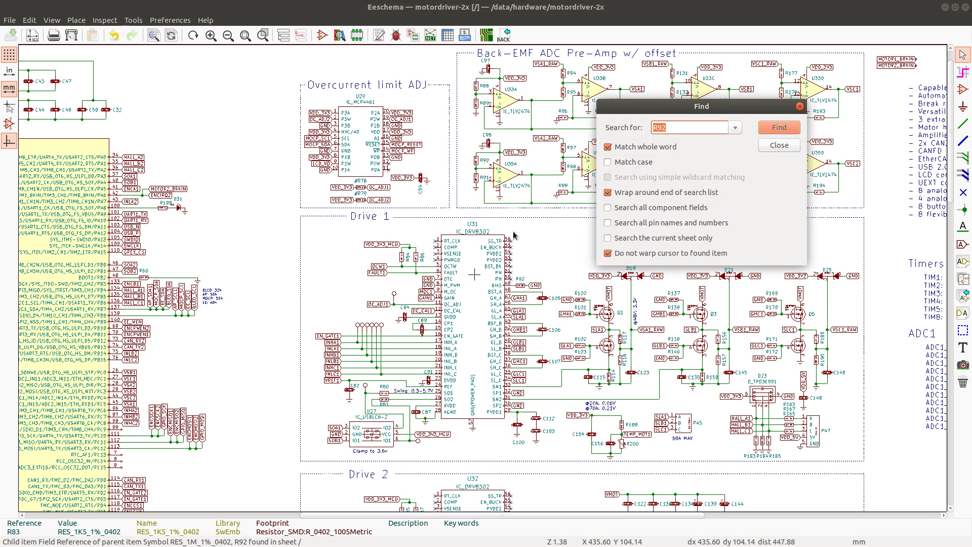
text(S1)
key(Return)
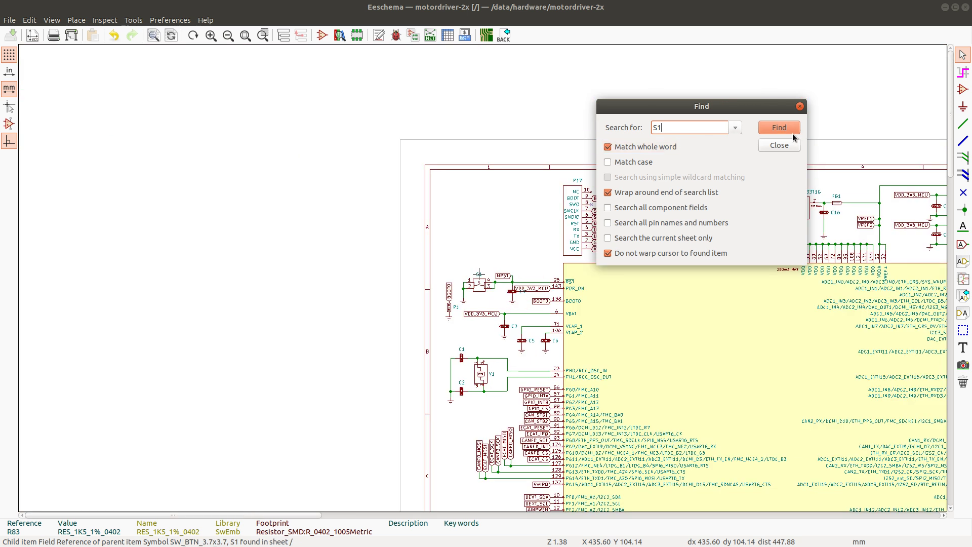
click(778, 146)
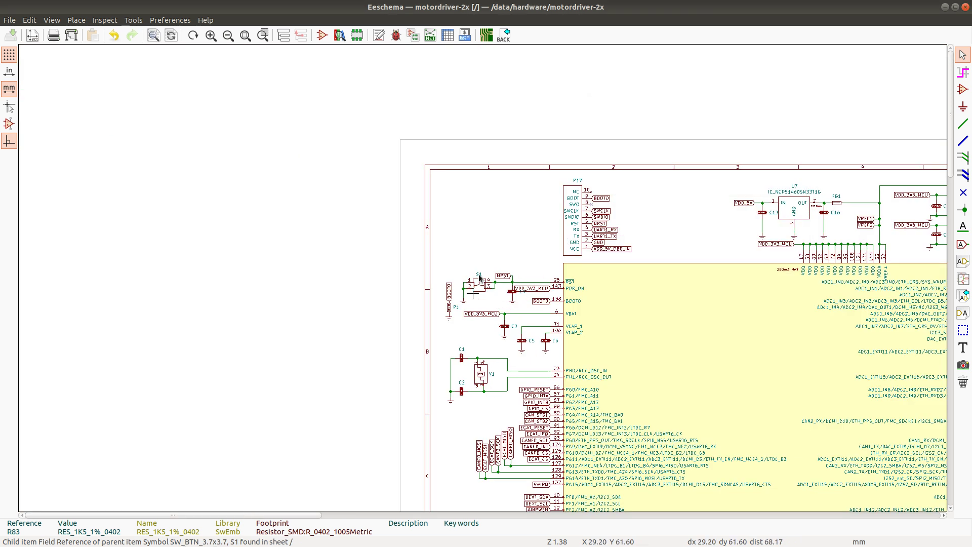
scroll(480, 278, up, 1)
scroll(480, 277, up, 9)
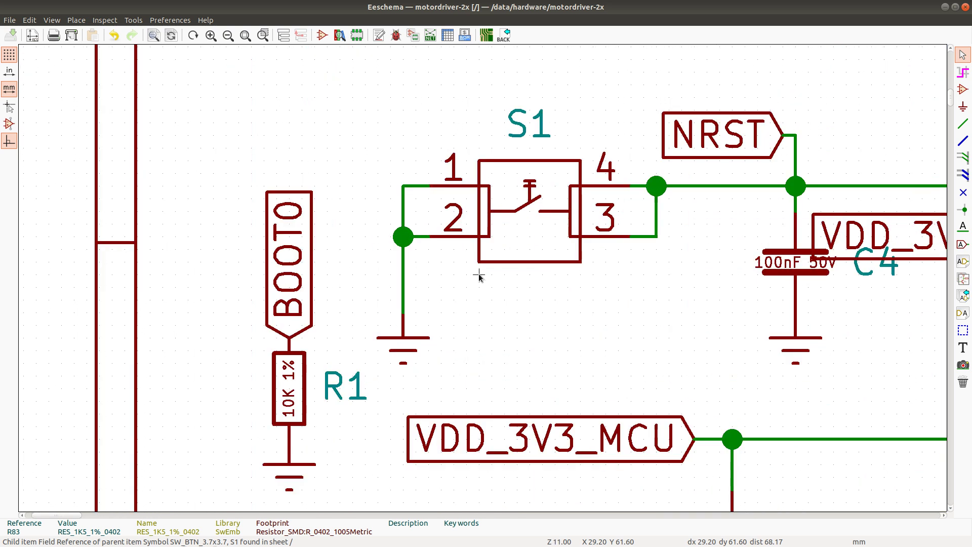
scroll(480, 278, down, 4)
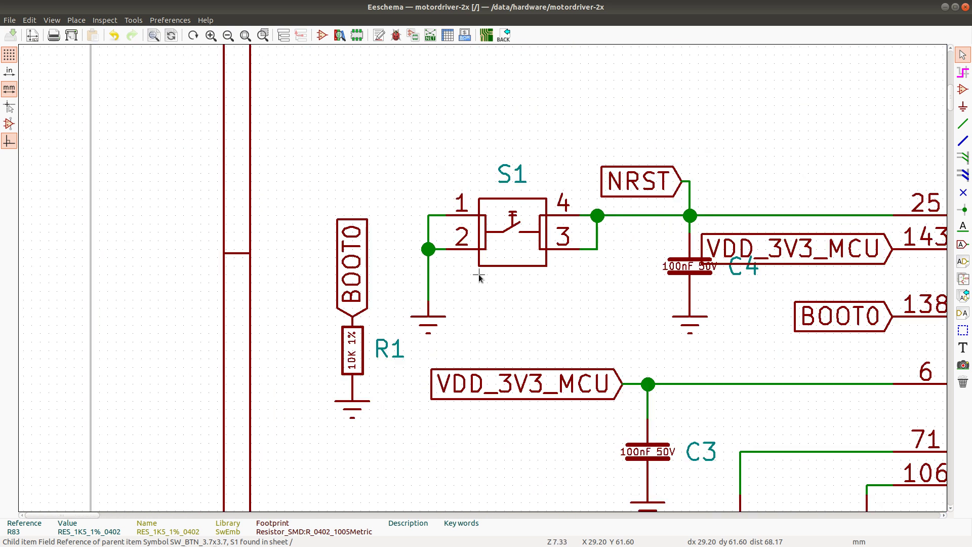
double_click(509, 253)
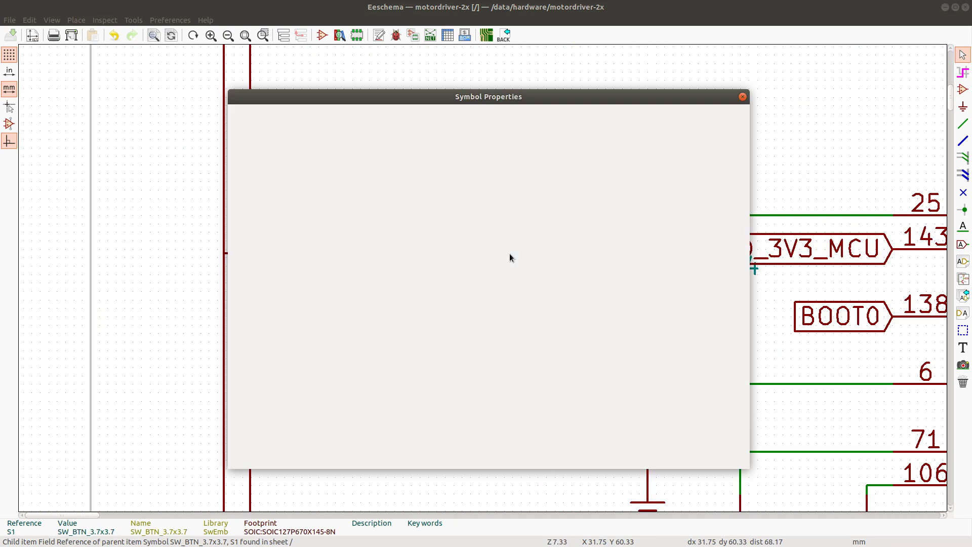
click(668, 339)
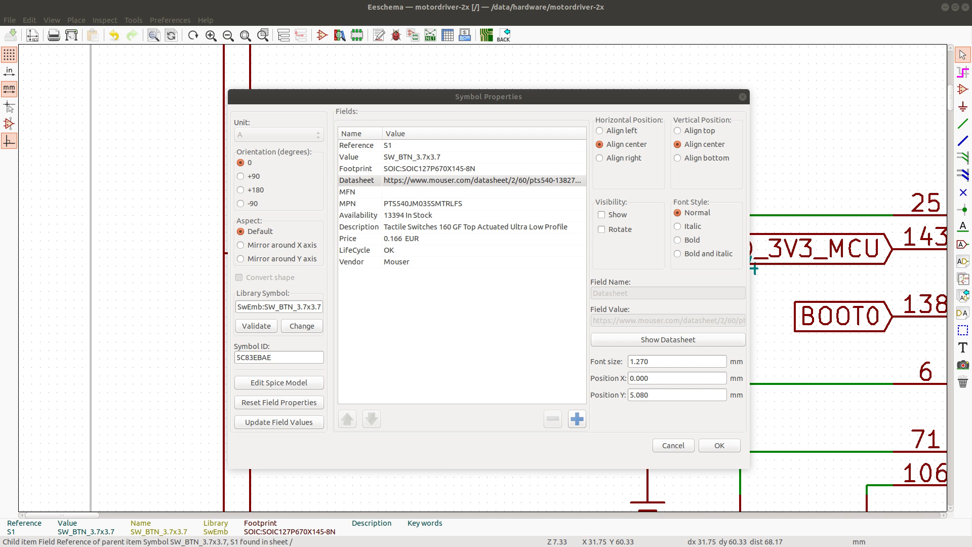
key(alt+Tab)
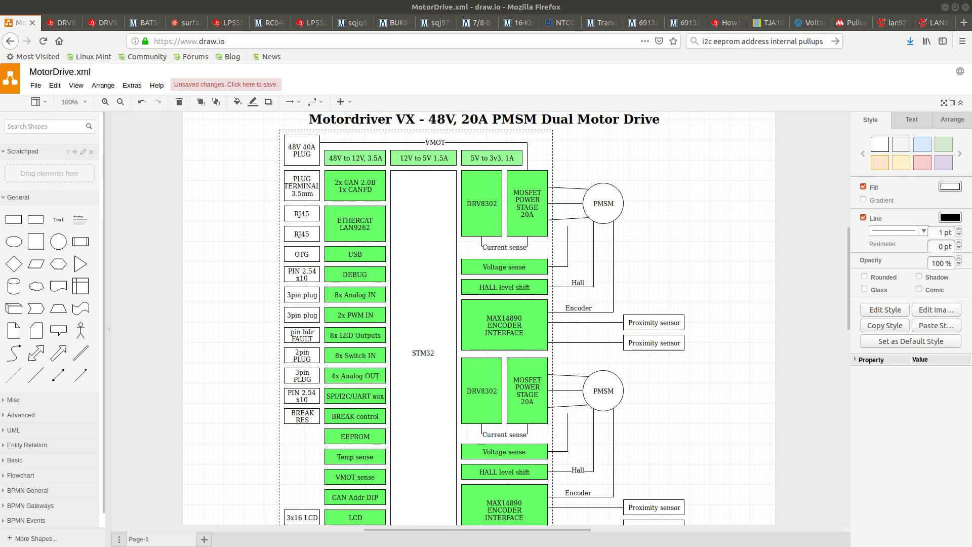
click(723, 22)
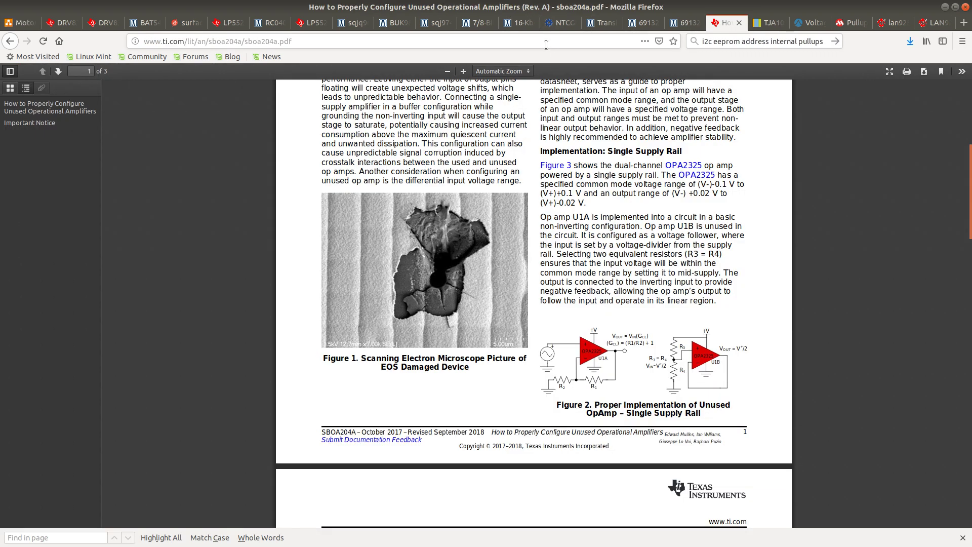
click(546, 43)
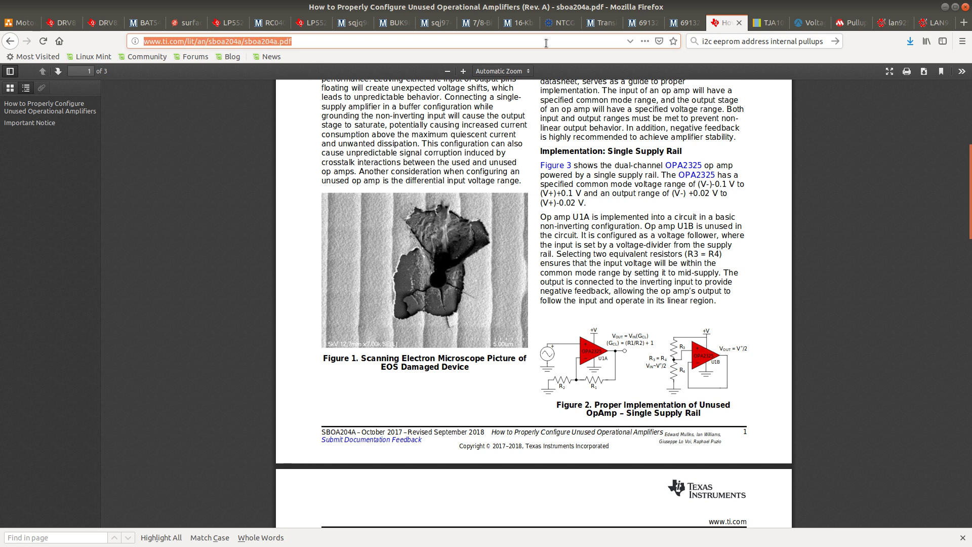
text(https://www.mouser.com/datasheet/2/60/pts540-1382793.pdf)
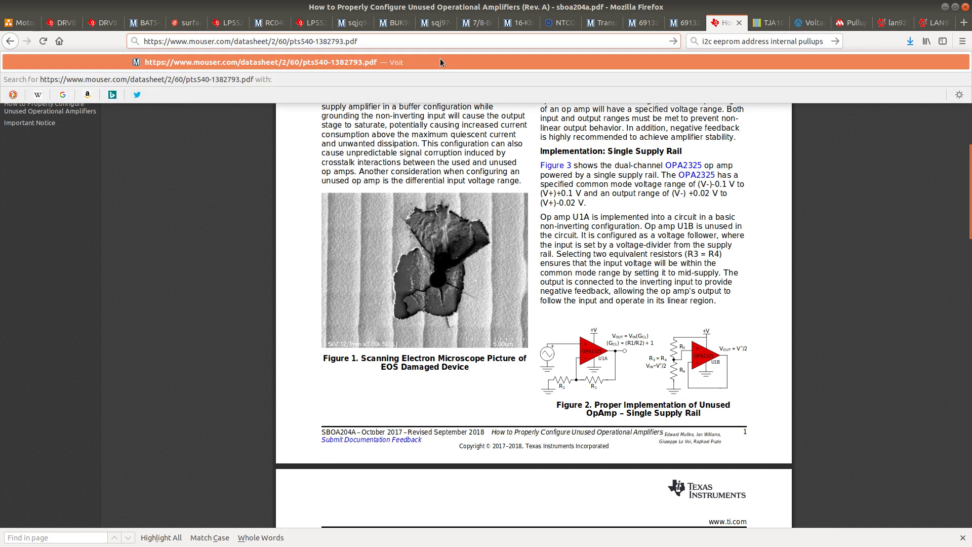
click(440, 60)
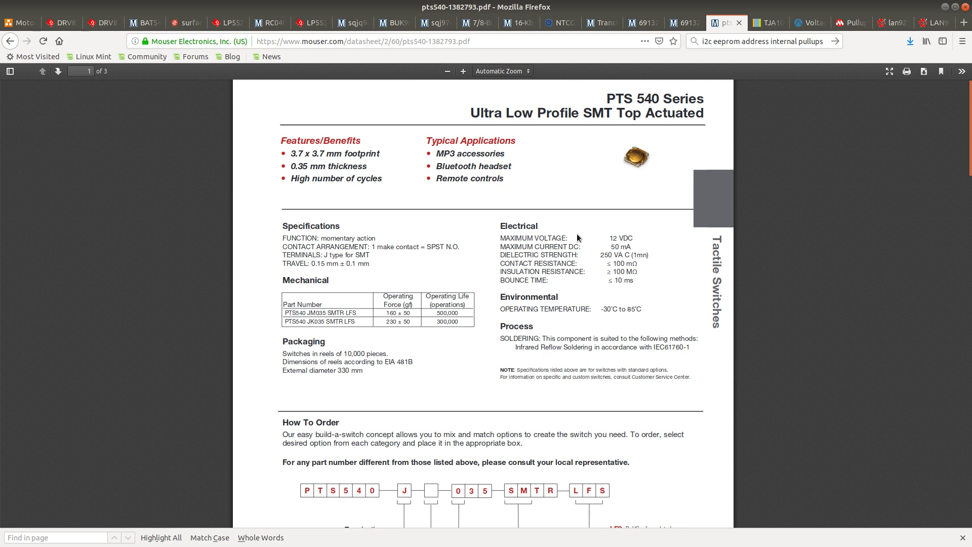
Step: Compare the switch schematic on page 2 of the PTS 540 datasheet with S1's pin connections in Eeschema, dismissing the symbol properties
scroll(527, 288, down, 15)
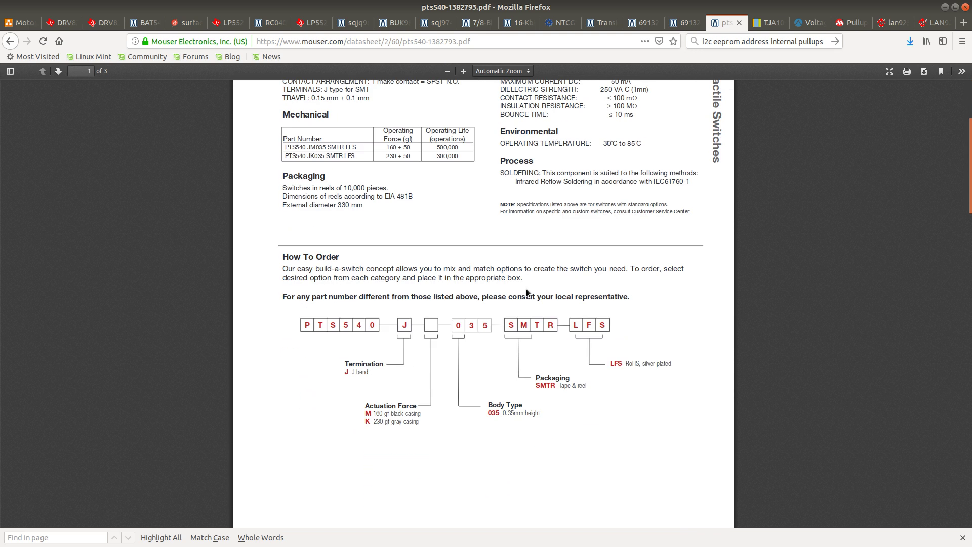
scroll(522, 299, down, 14)
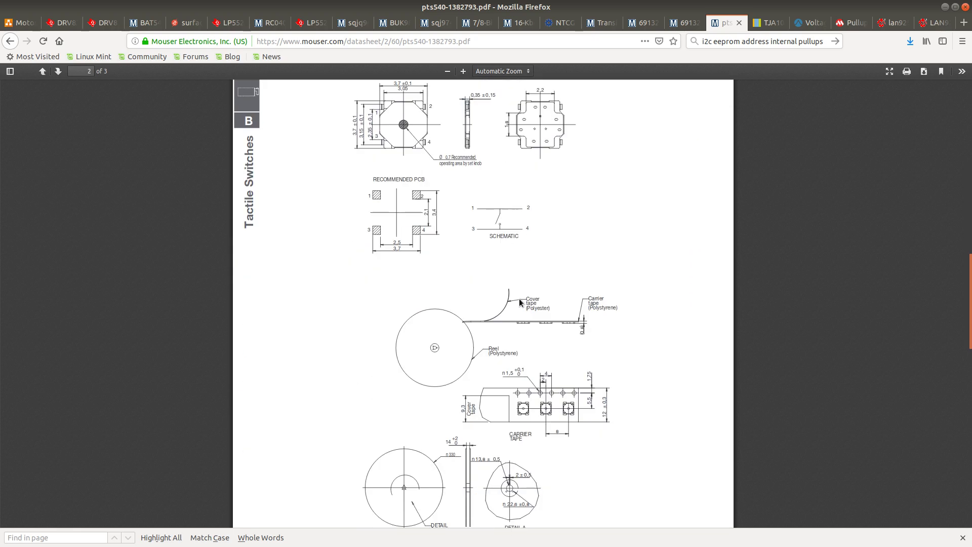
scroll(507, 296, up, 9)
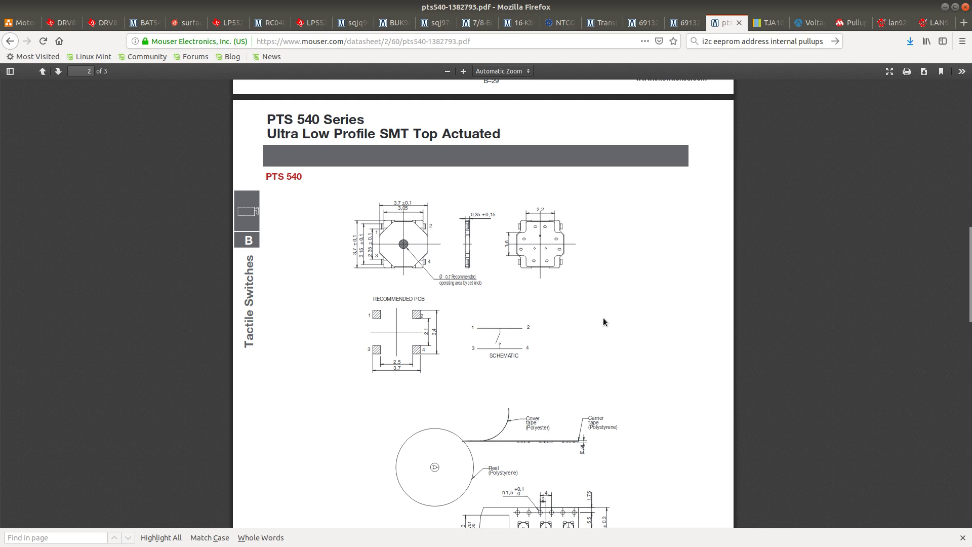
key(alt+Tab)
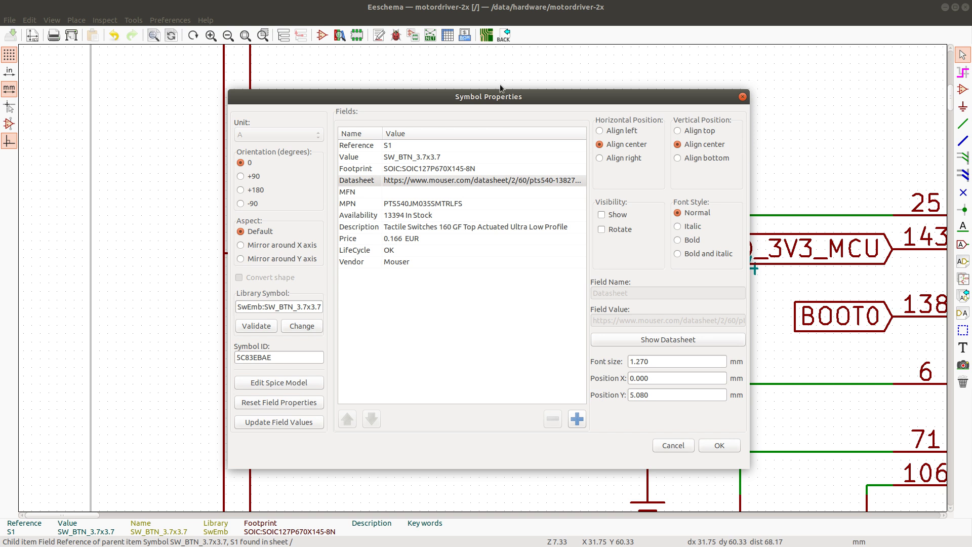
click(675, 445)
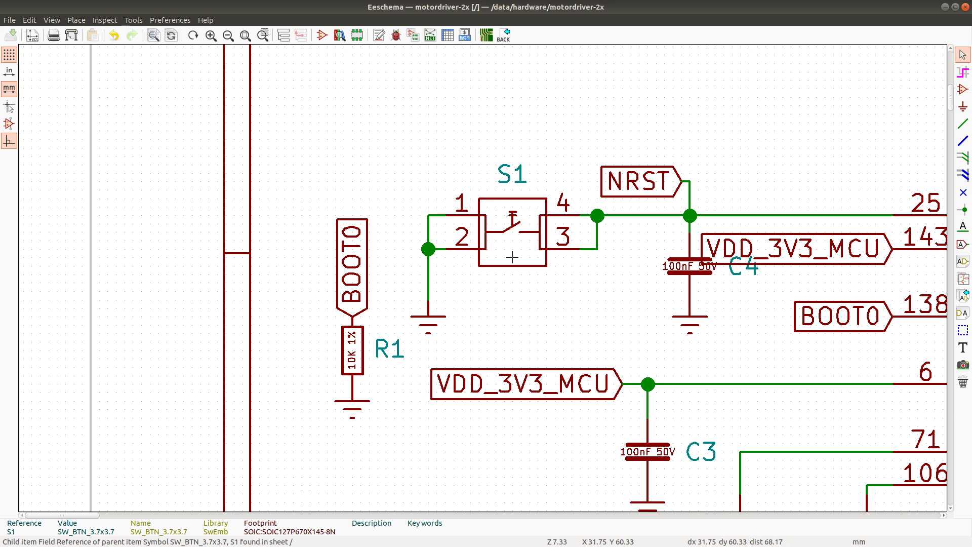
key(alt+Tab)
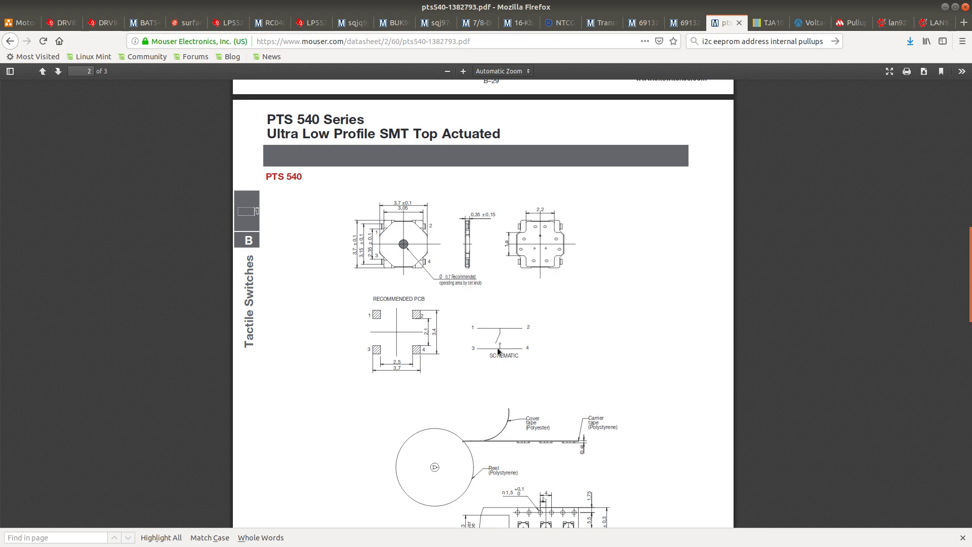
key(alt+Tab)
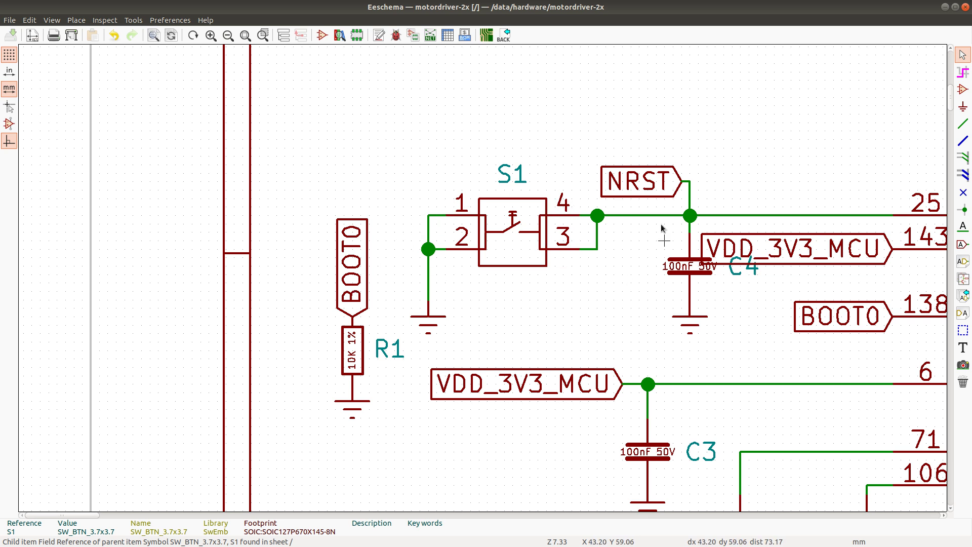
key(alt+Tab)
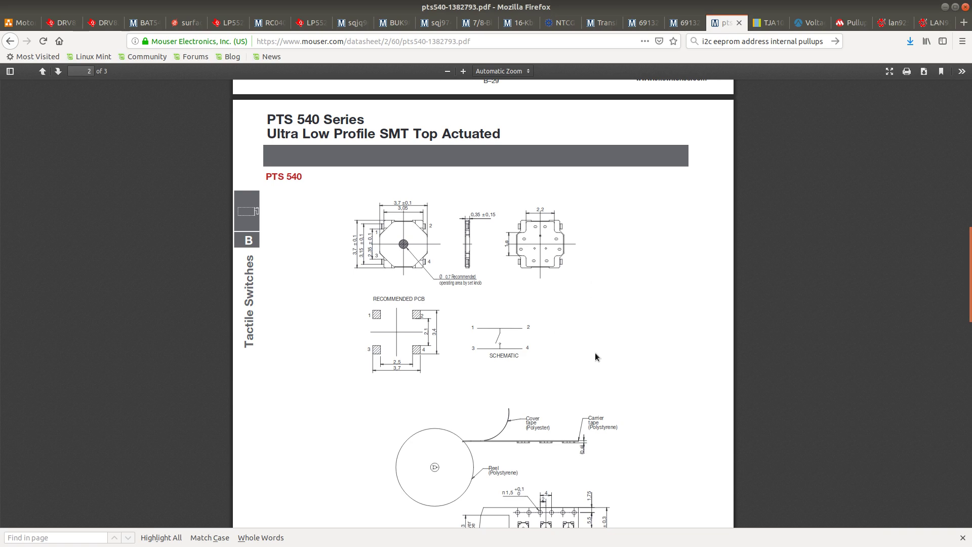
Step: Review the PTS 540 datasheet's specifications, ordering code, dimension drawings and distributor part links
scroll(594, 356, up, 10)
scroll(645, 355, up, 5)
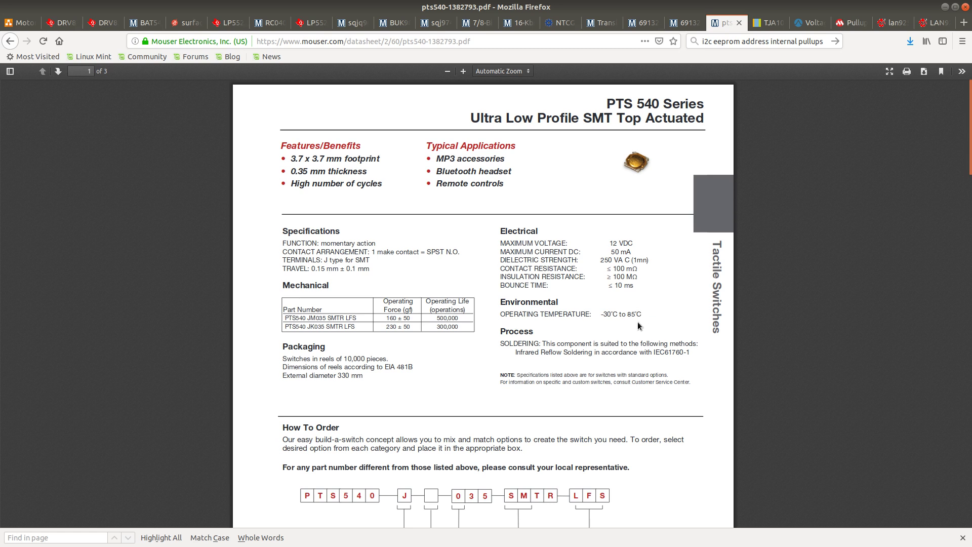
scroll(630, 319, down, 10)
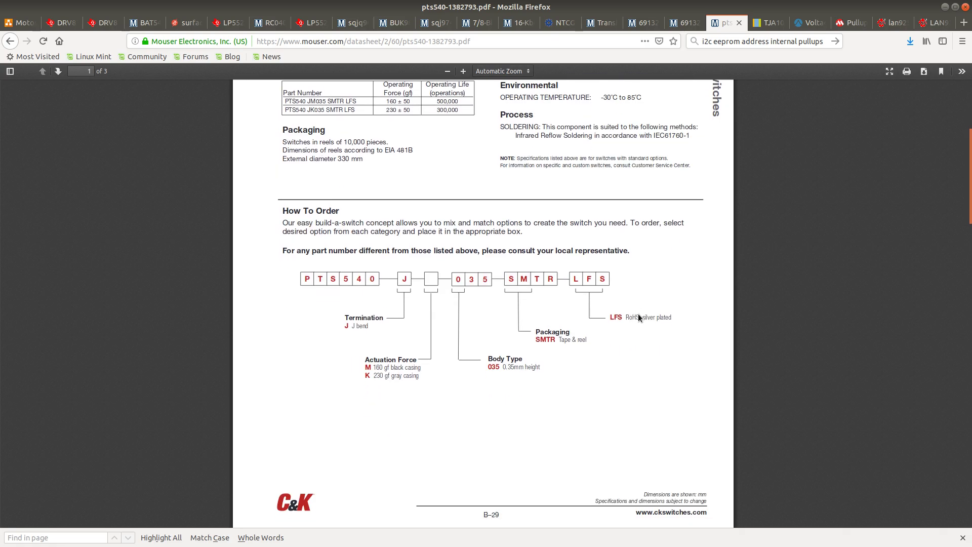
scroll(638, 317, down, 15)
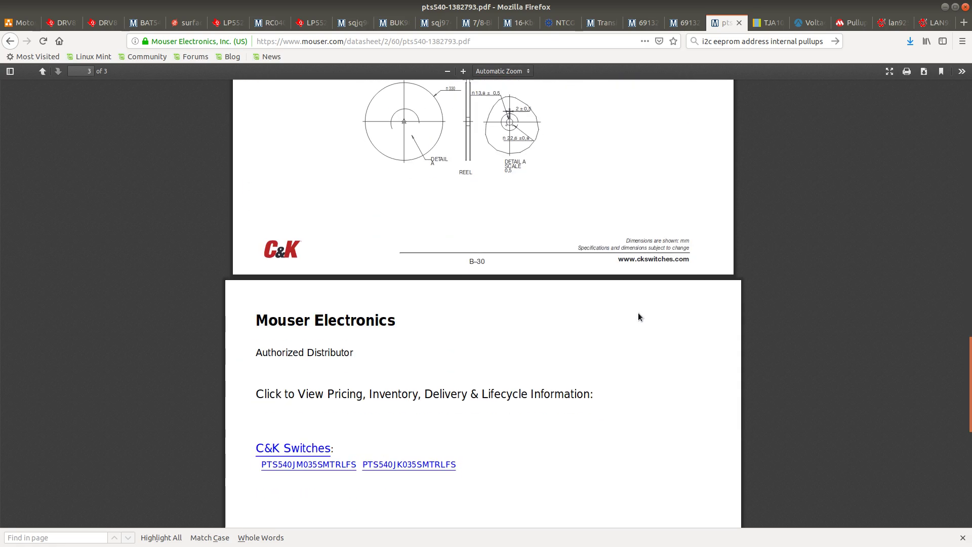
scroll(639, 317, up, 15)
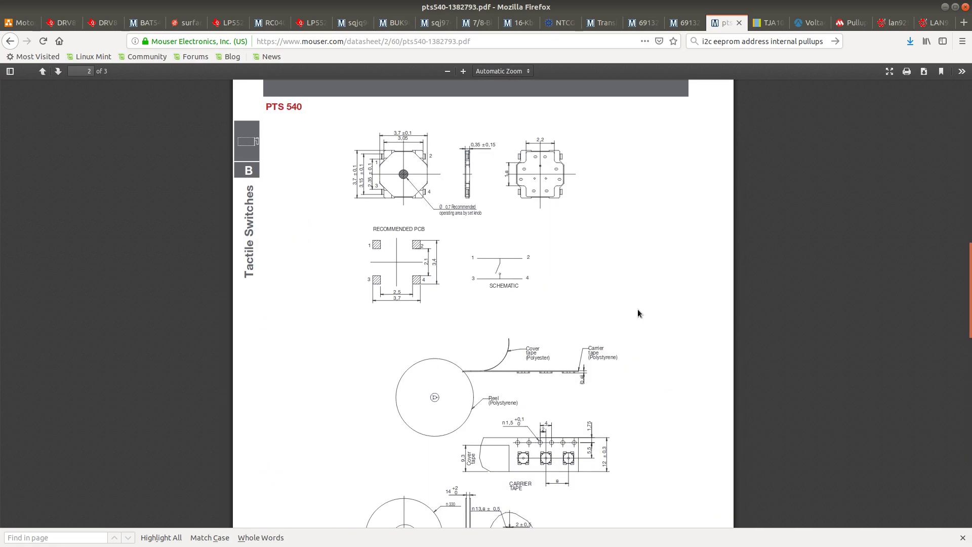
scroll(637, 309, up, 5)
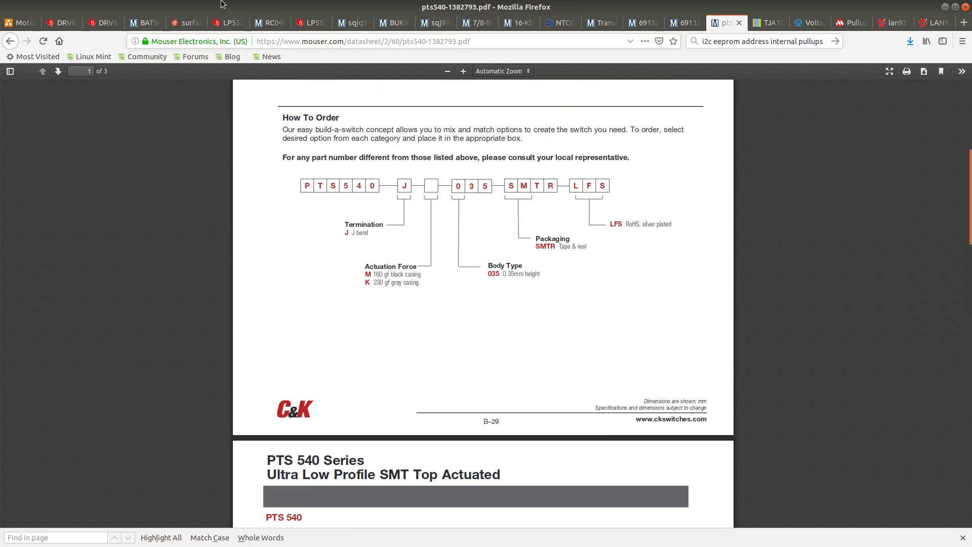
Step: Open mouser.se in place of the BUK9875-100A datasheet
click(391, 19)
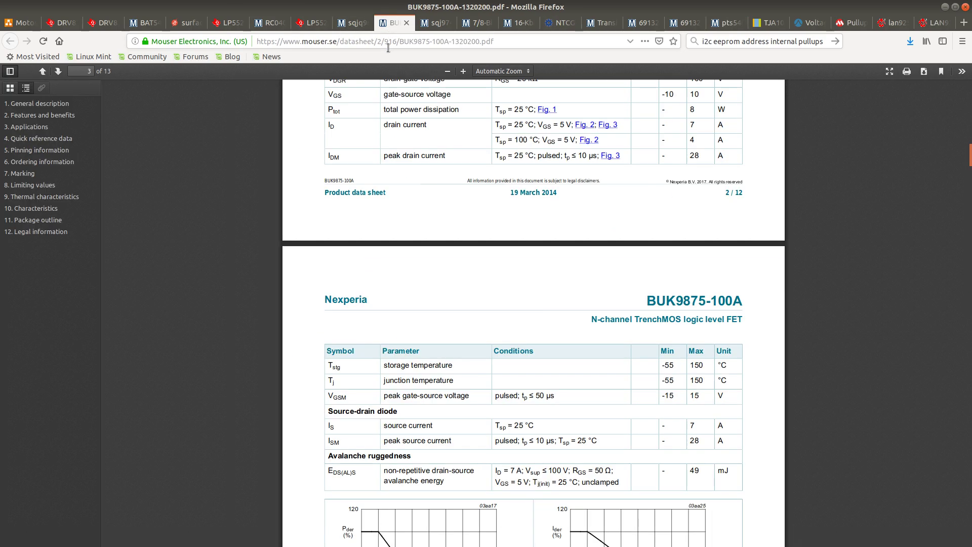
click(413, 39)
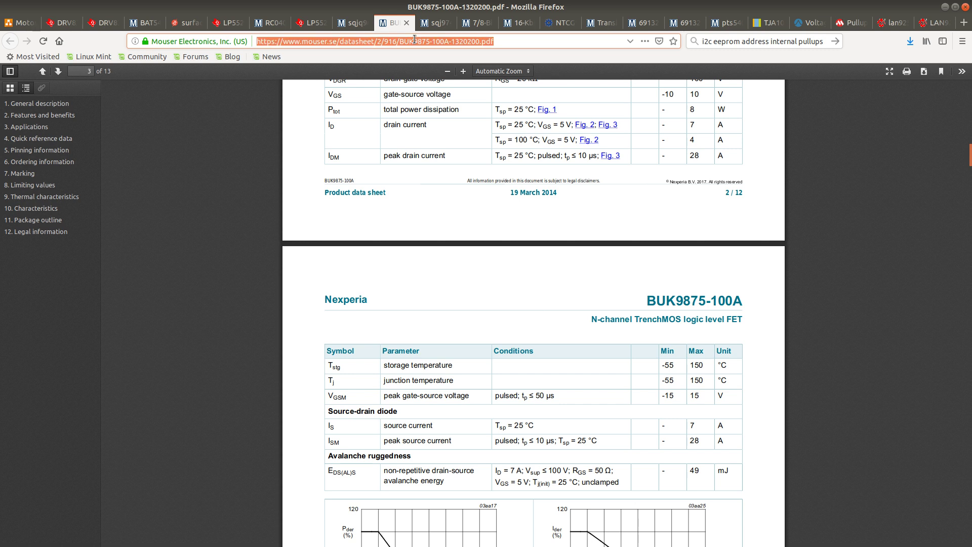
text(mouser.se/)
key(Return)
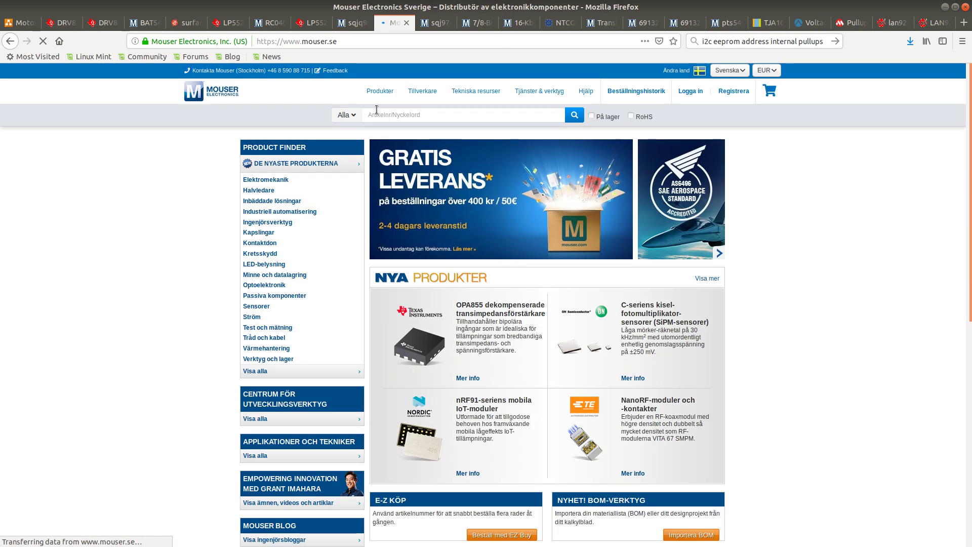
text(https://www.mouser.com/datasheet/2/60/pts540-1382793.pdf)
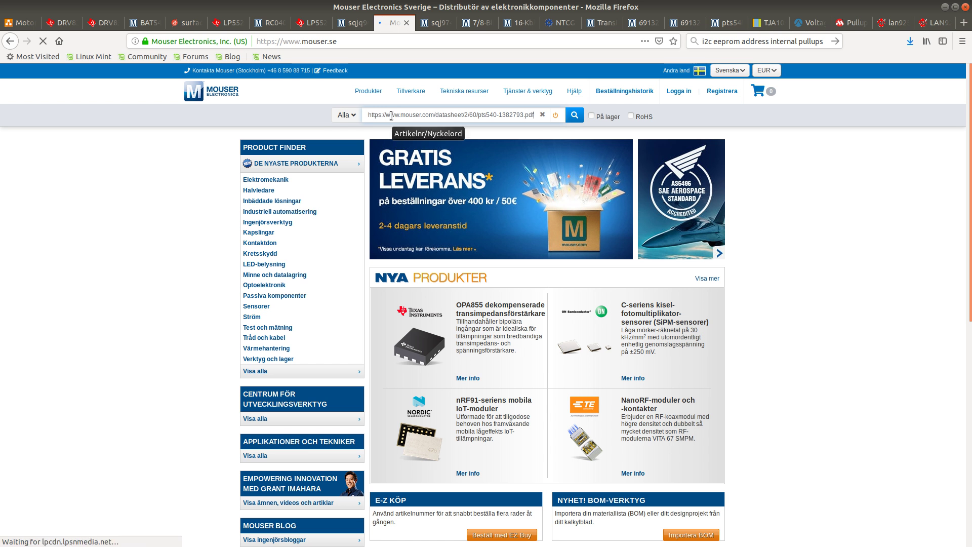
key(ctrl+a)
key(BackSpace)
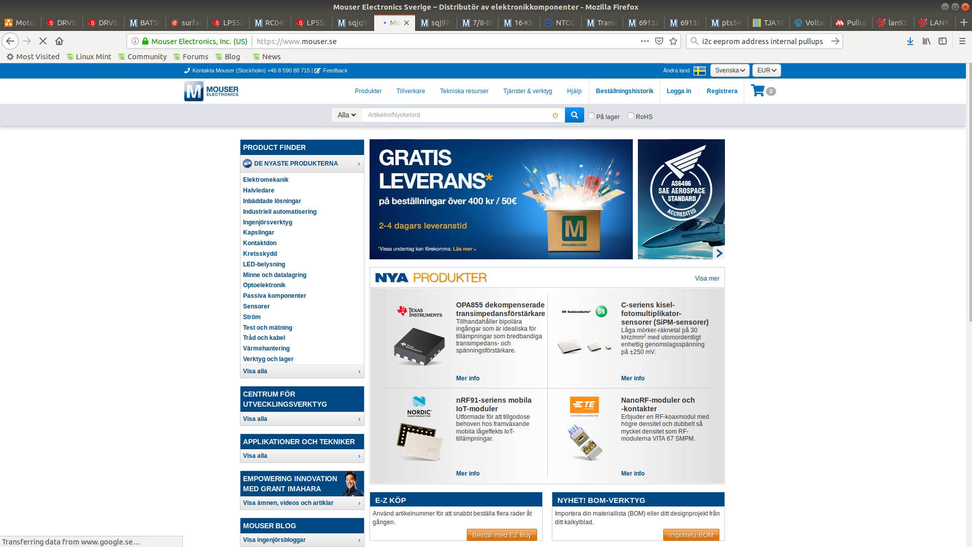
Step: Copy S1's part number PTS540JM035SMTRLFS from the review spreadsheet, search Mouser for it and view the product's specifications
key(alt+Tab)
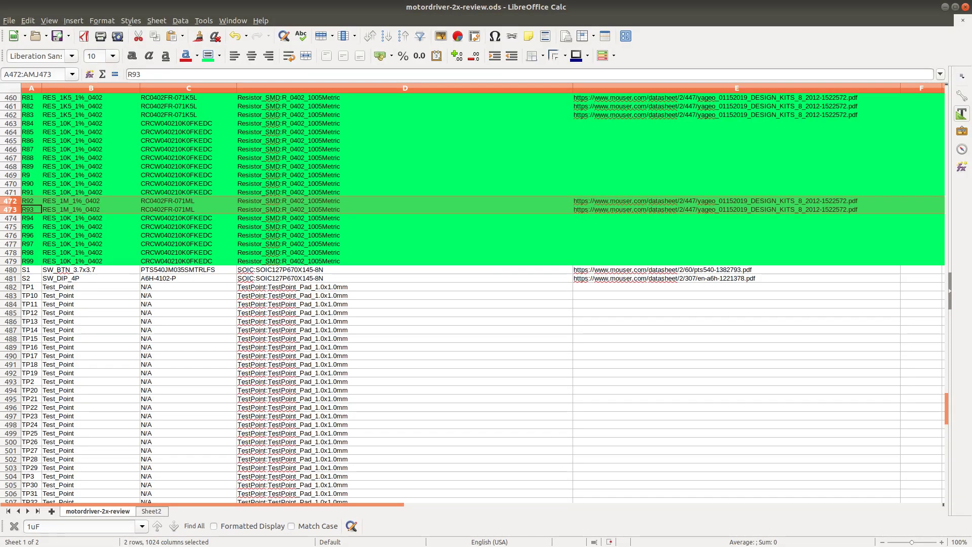
click(172, 269)
double_click(172, 269)
key(ctrl+c)
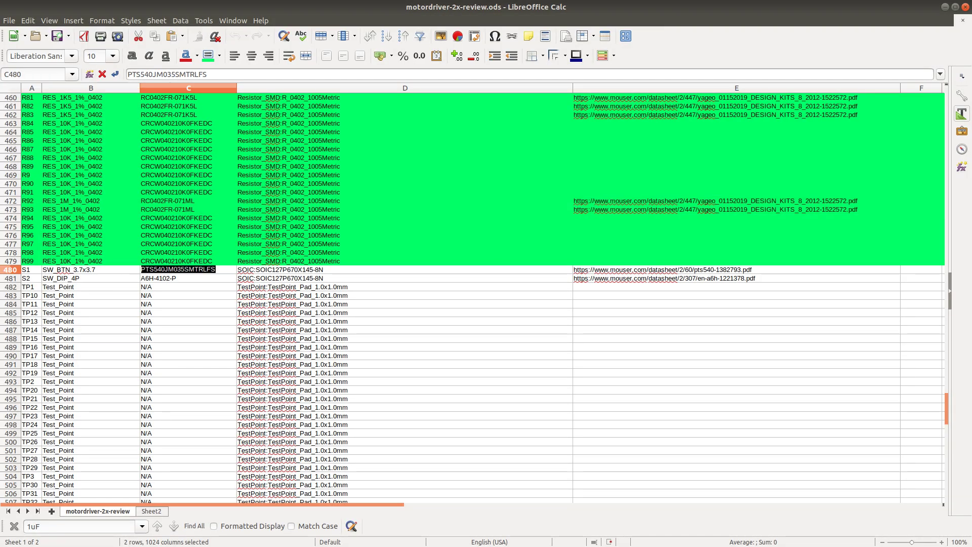
key(alt+Tab)
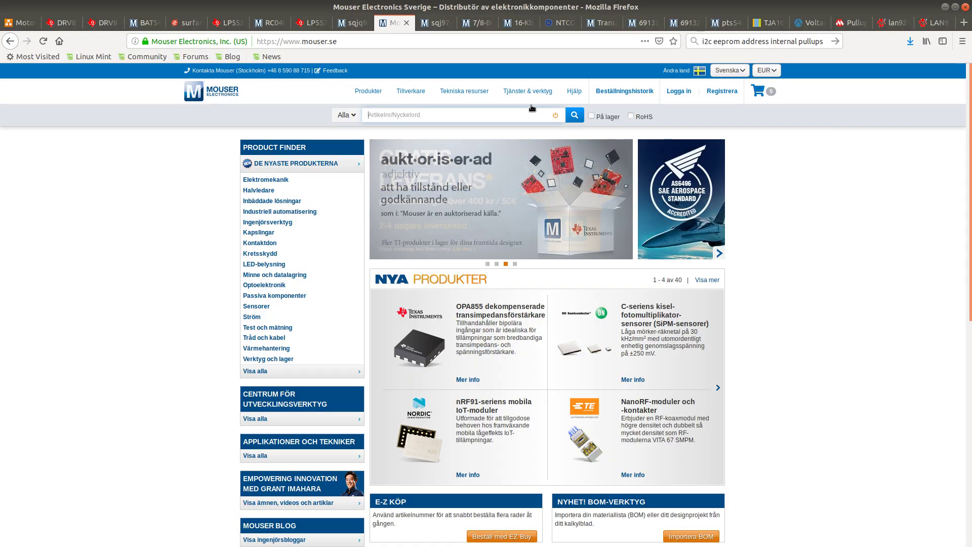
key(ctrl+v)
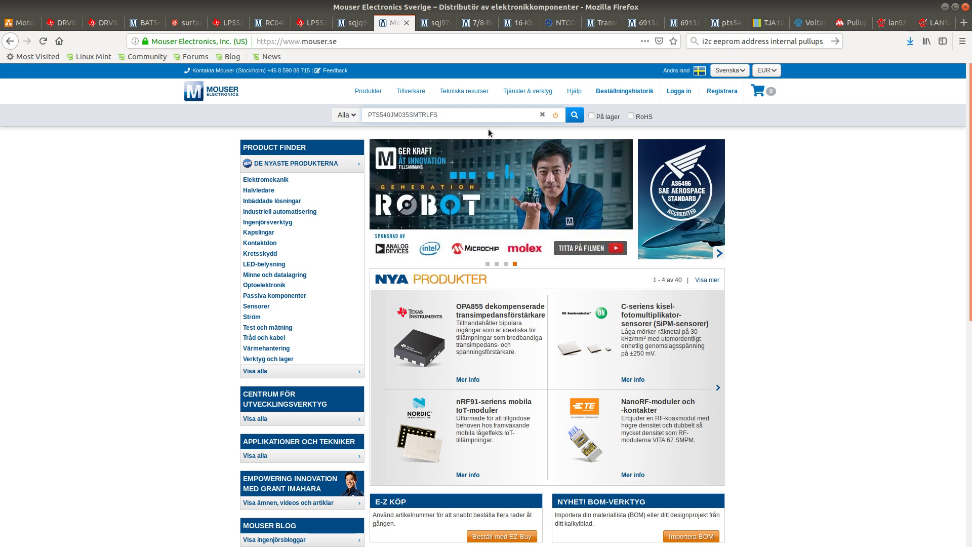
click(574, 115)
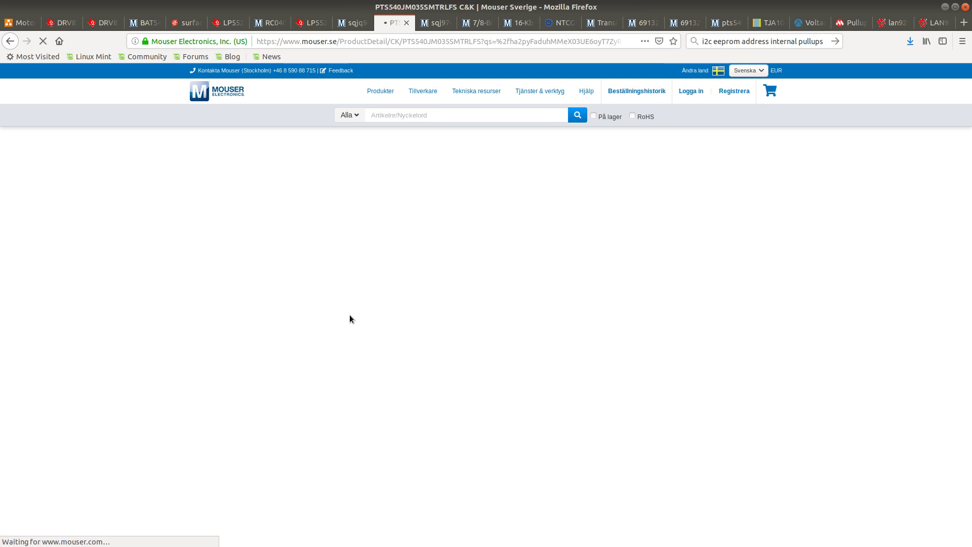
scroll(312, 315, down, 6)
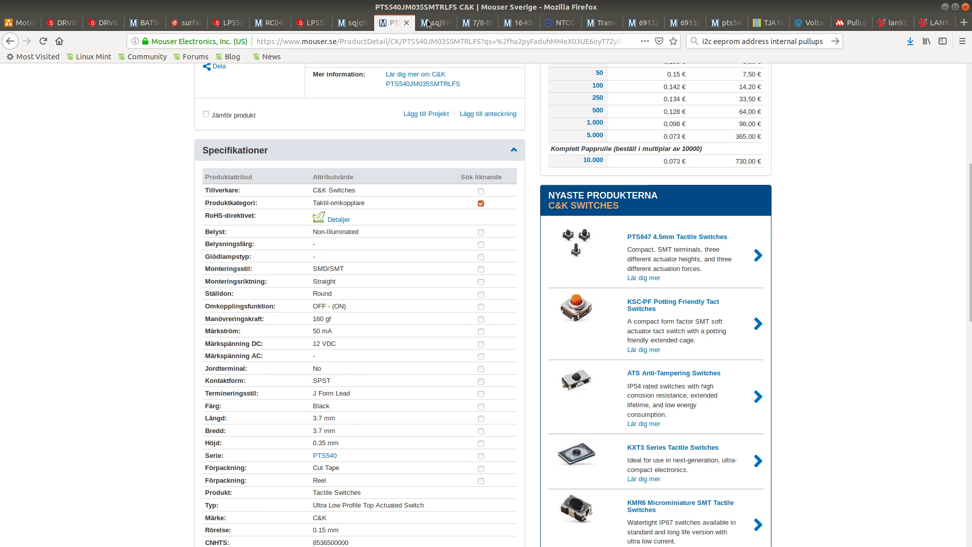
click(445, 22)
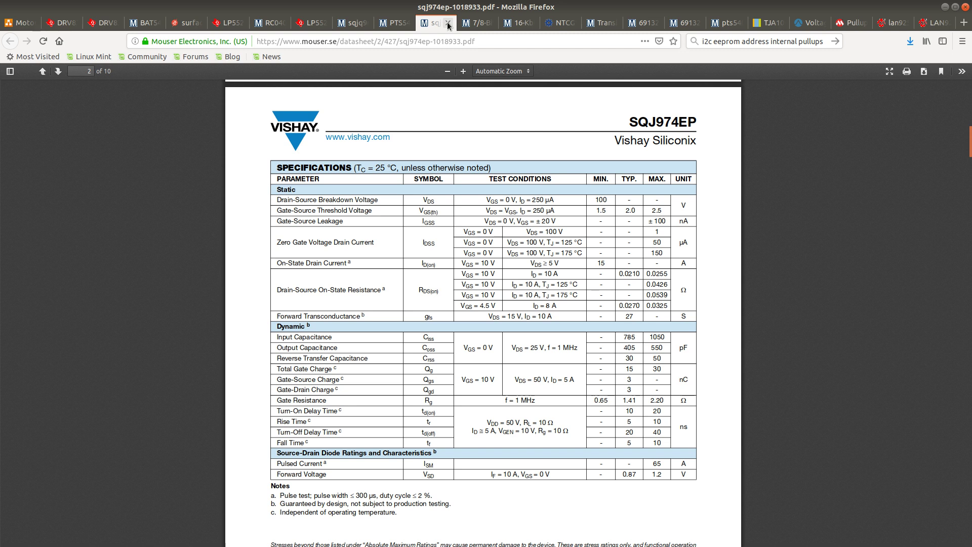
click(447, 24)
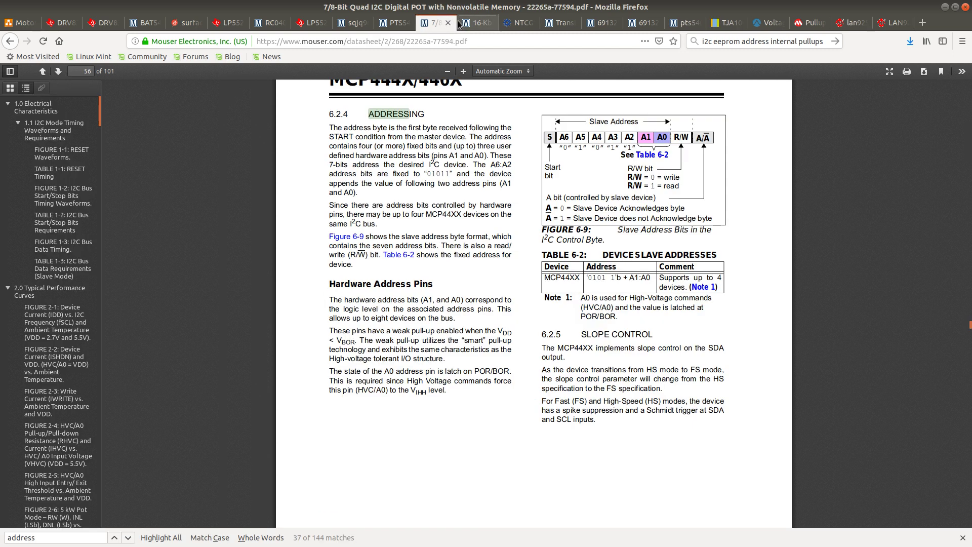
click(449, 24)
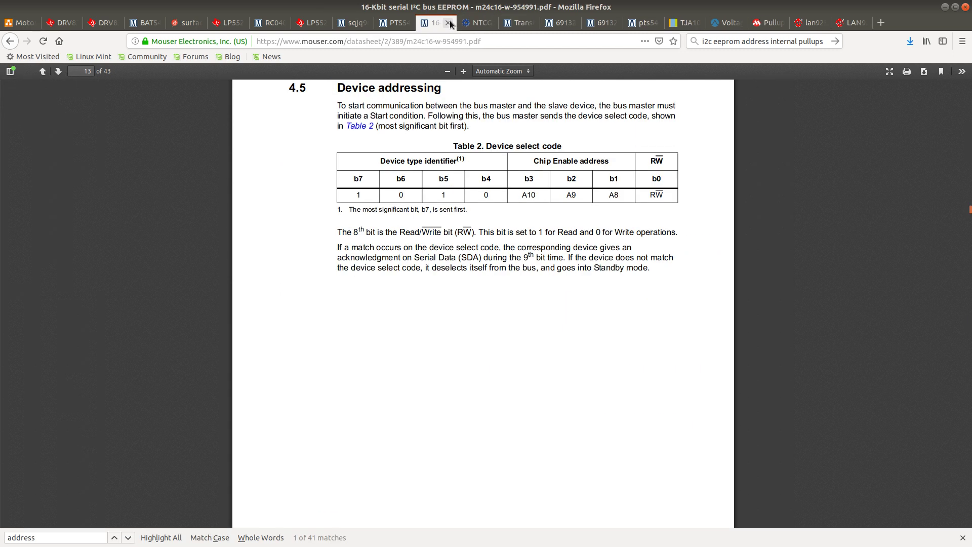
click(449, 23)
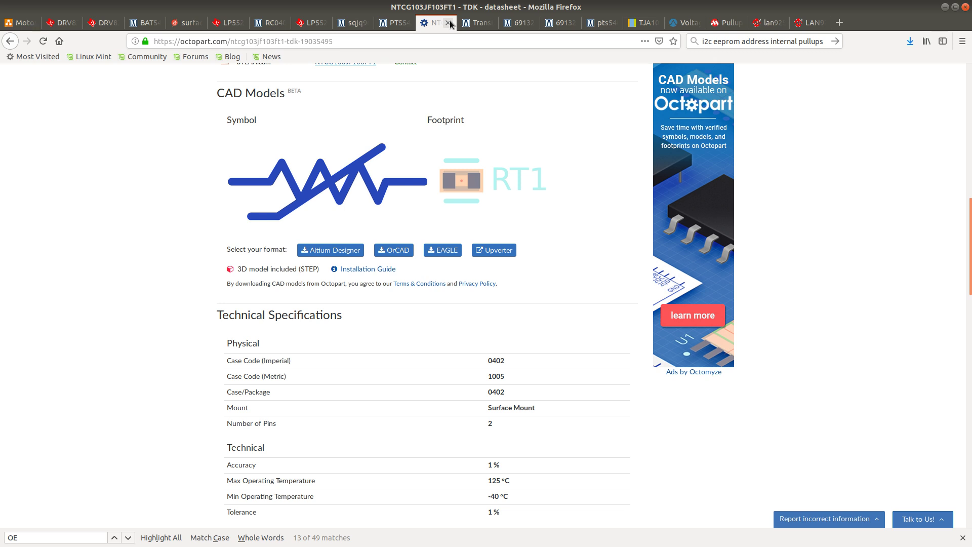
click(449, 23)
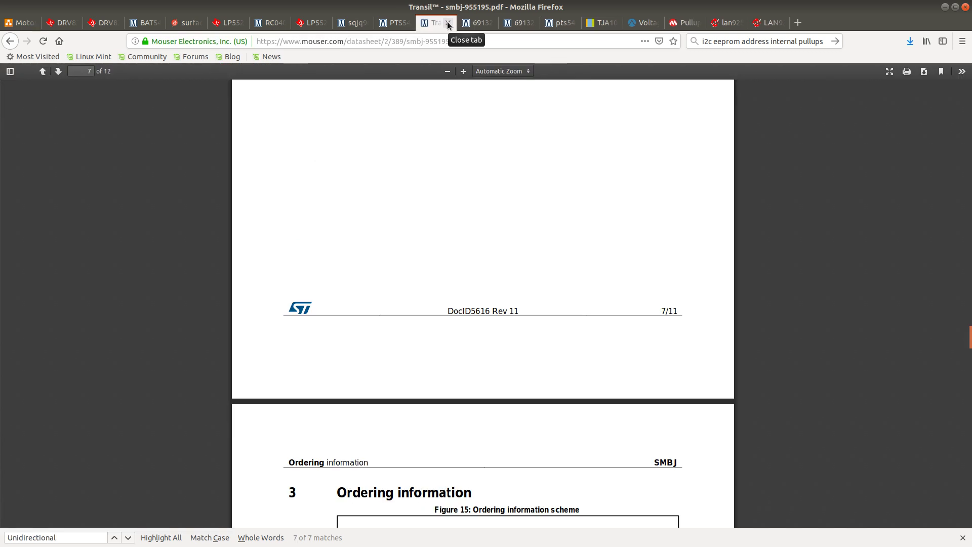
click(448, 23)
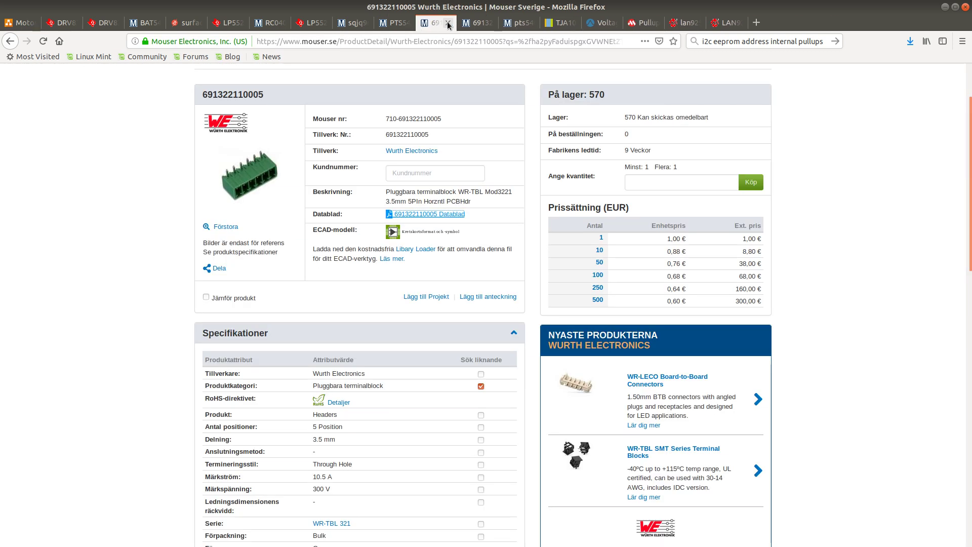
click(448, 23)
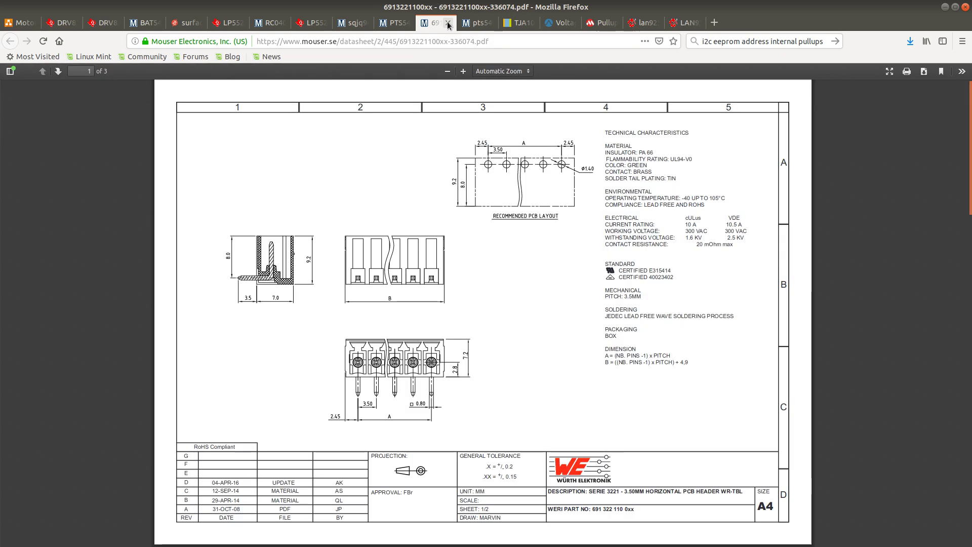
click(448, 23)
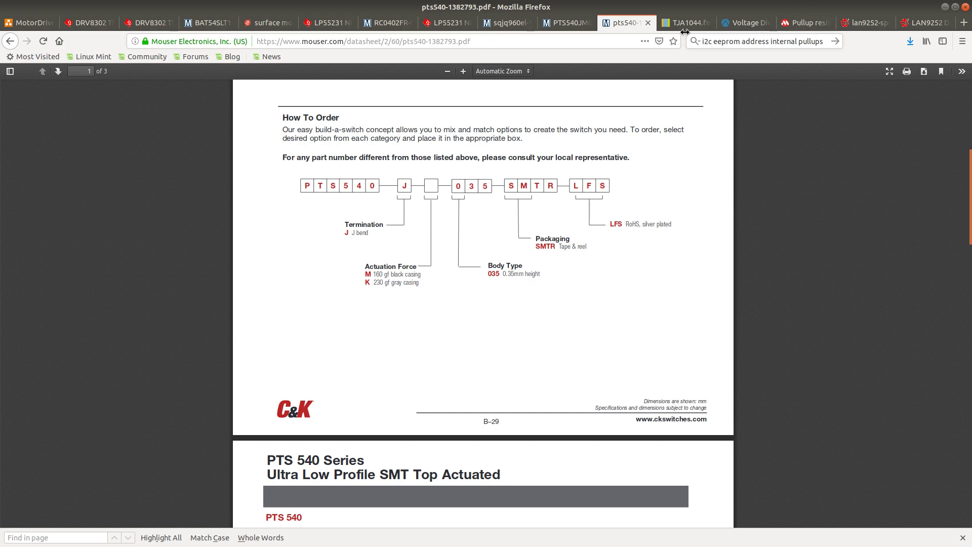
Step: Check the datasheet linked on the PTS540JM035SMTRLFS product page, closing the duplicate and returning to the copy already open
click(557, 22)
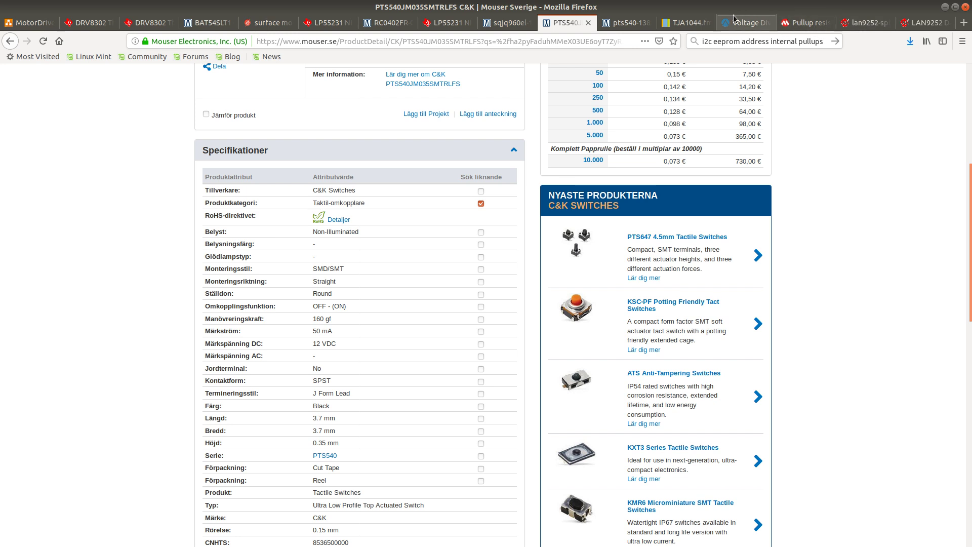
scroll(501, 138, up, 5)
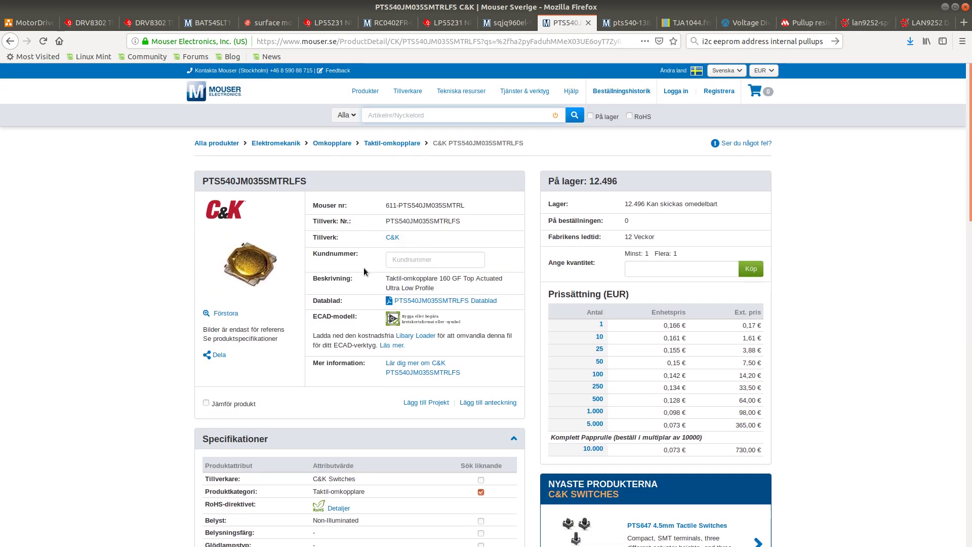
click(431, 301)
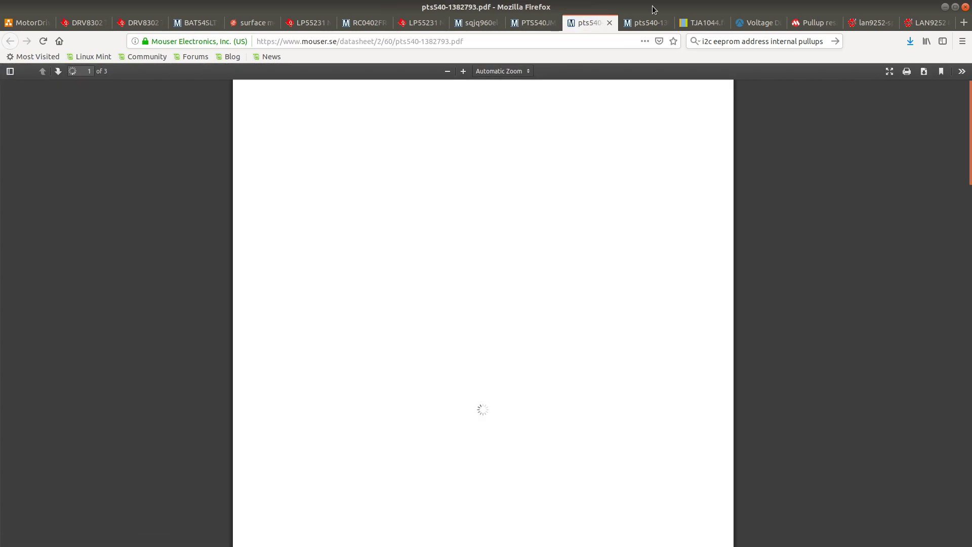
click(610, 22)
click(597, 27)
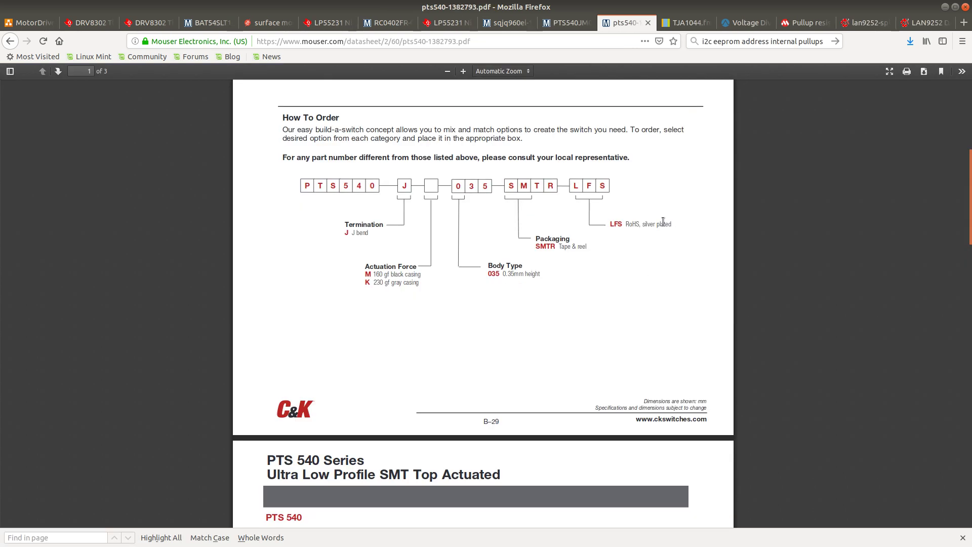
Step: Compare the page 2 drawings of the PTS 540 datasheet with S1 in Eeschema and check S1's footprint entry in the review spreadsheet
scroll(664, 220, down, 5)
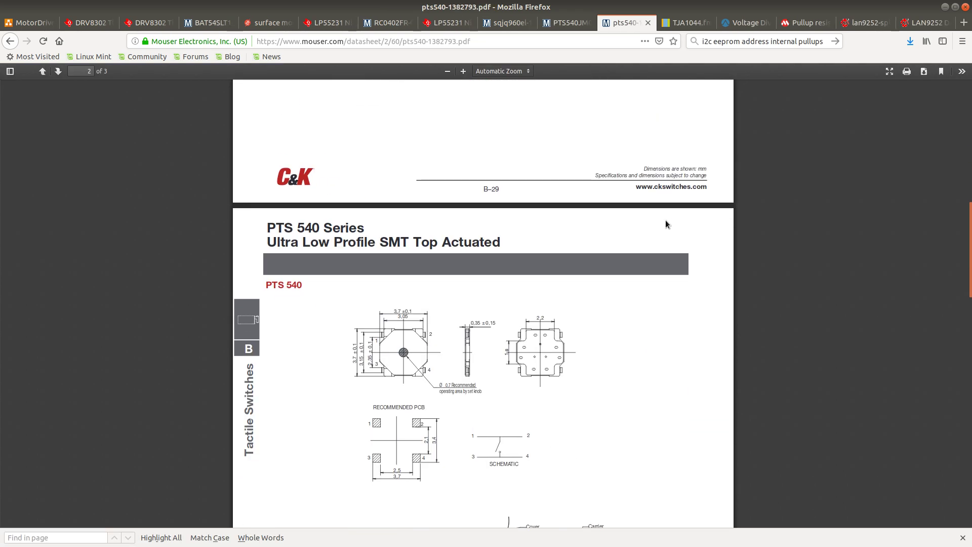
scroll(665, 219, down, 1)
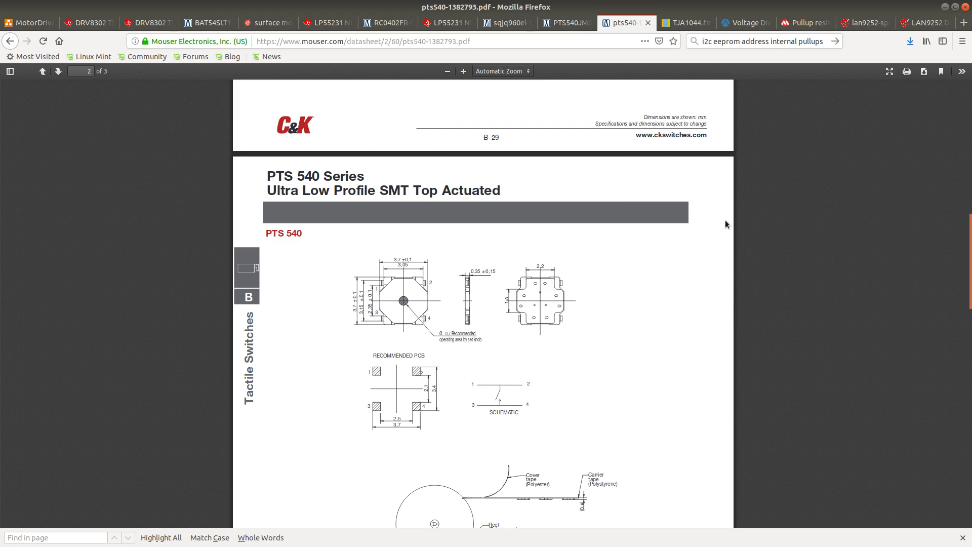
key(alt+Tab)
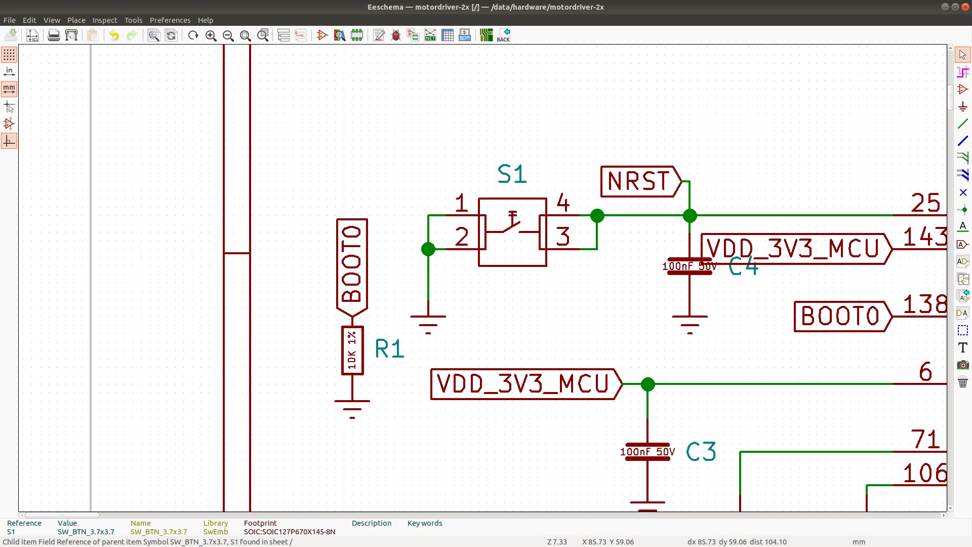
key(alt+Tab)
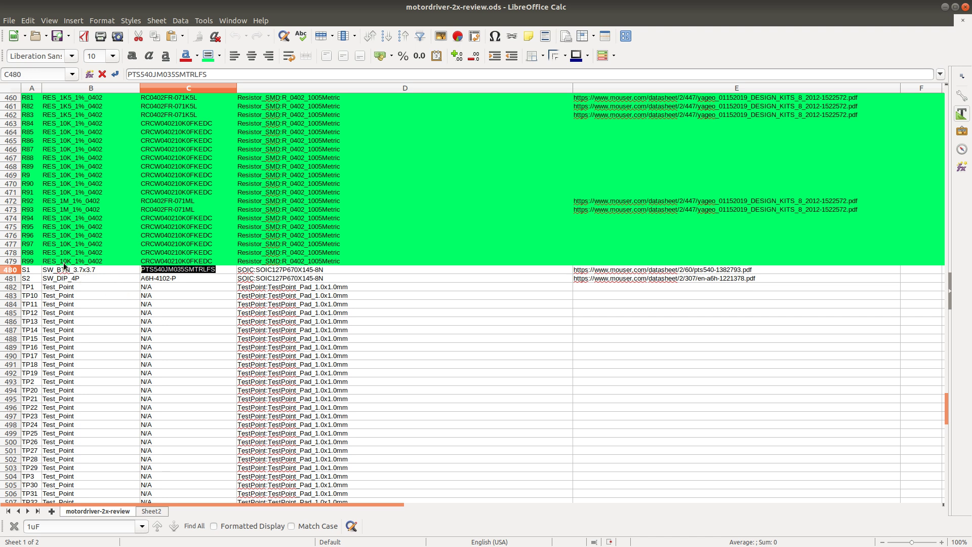
click(290, 271)
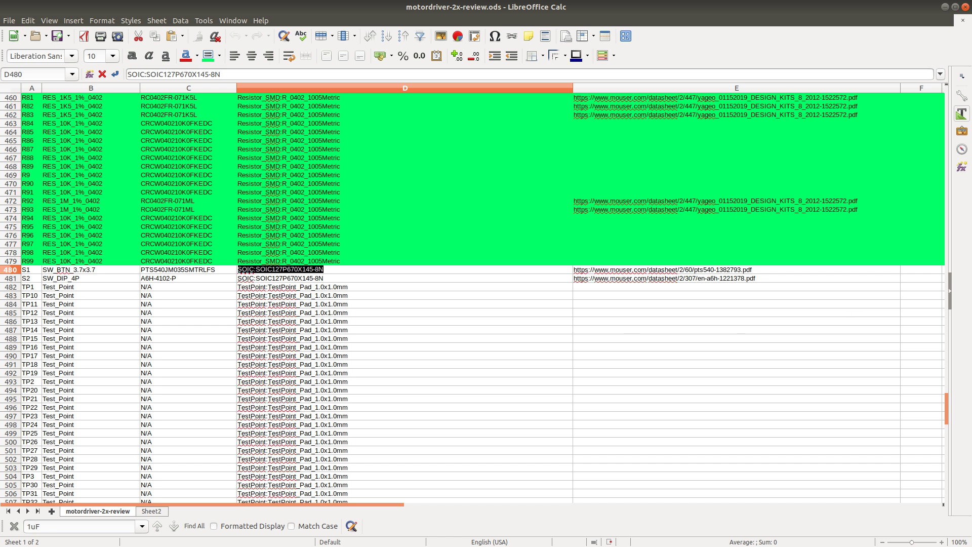
Step: Create a new footprint named SW_PTS540 in the KiCad Footprint Editor
key(alt+Tab)
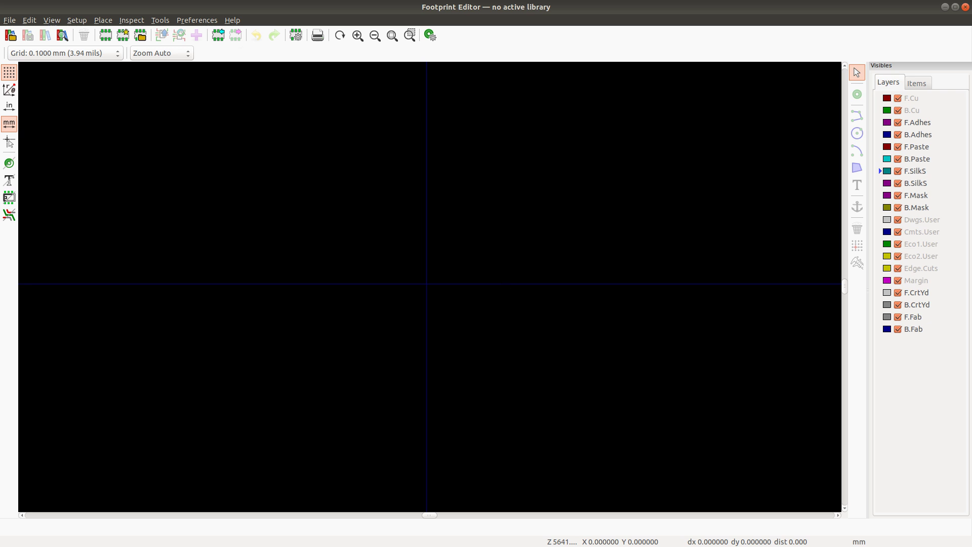
key(alt+Tab)
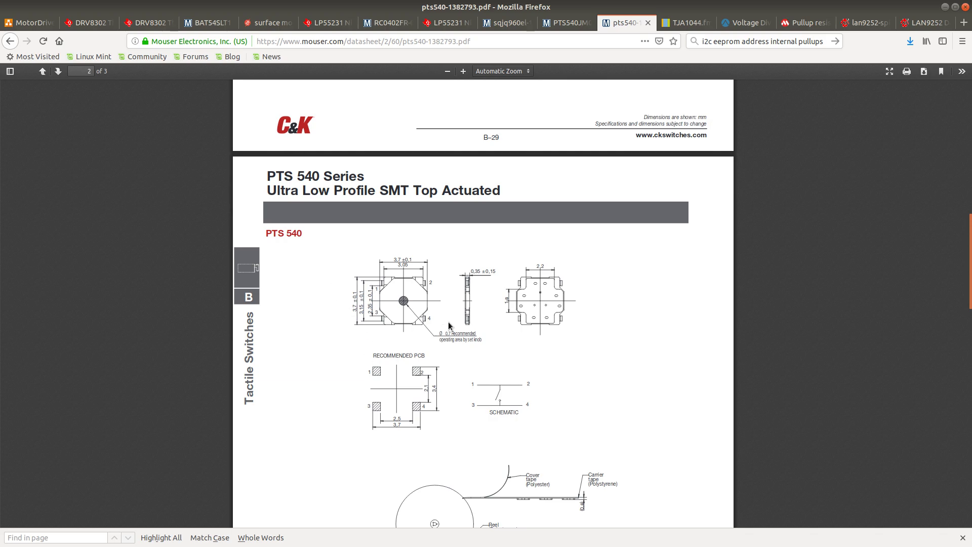
key(alt+Tab)
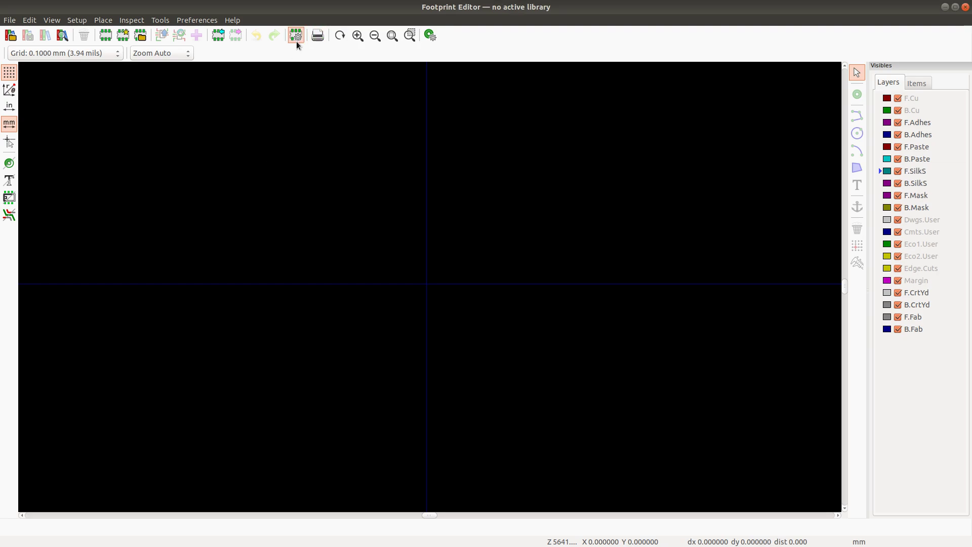
click(105, 37)
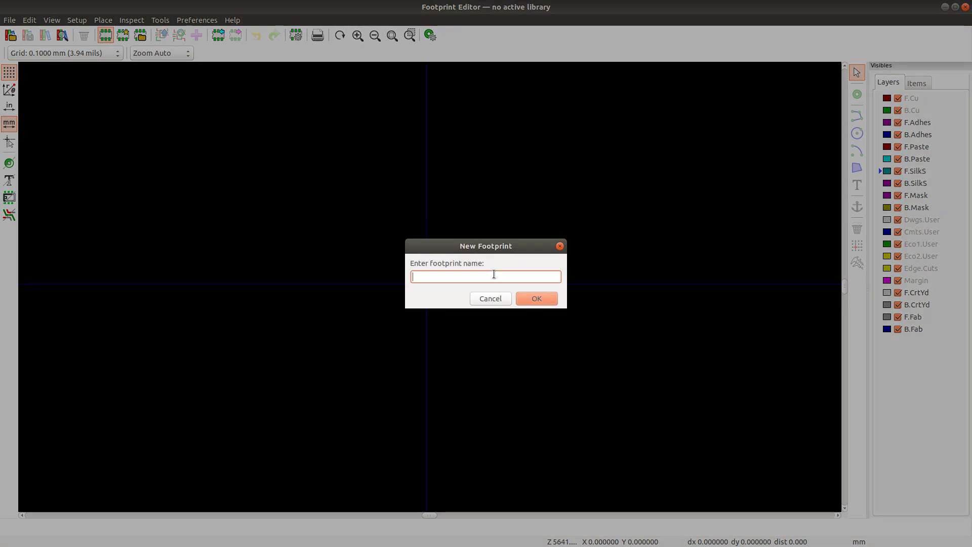
text(SW_PTS540)
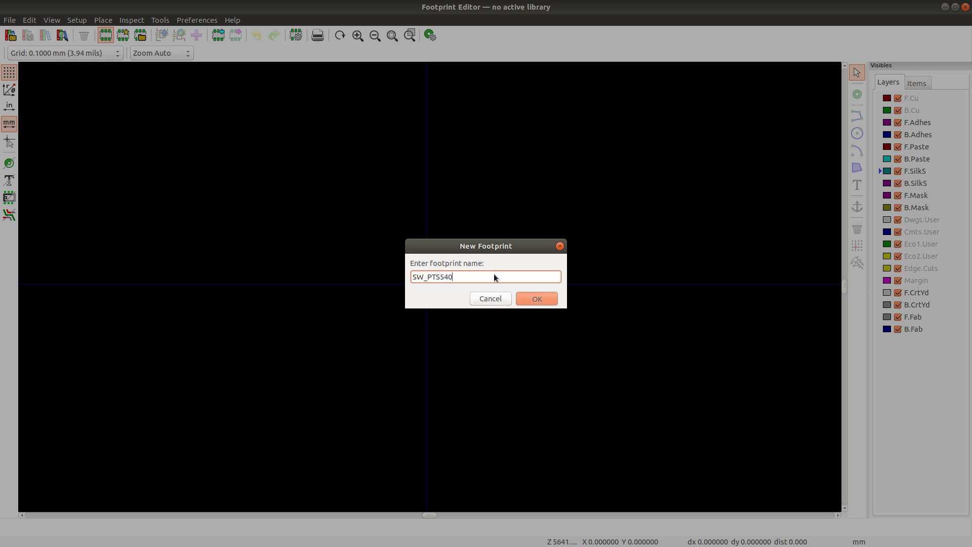
key(Return)
scroll(429, 287, down, 5)
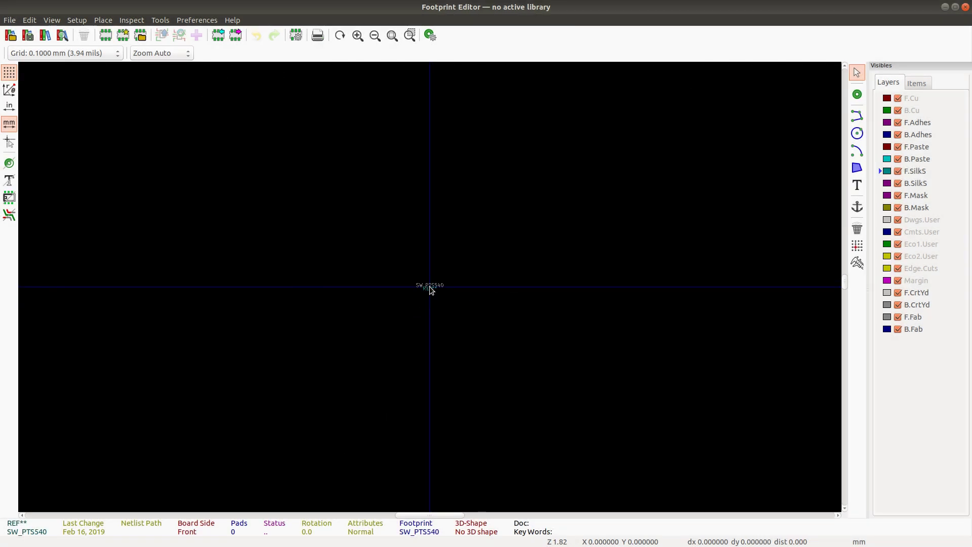
scroll(429, 287, up, 4)
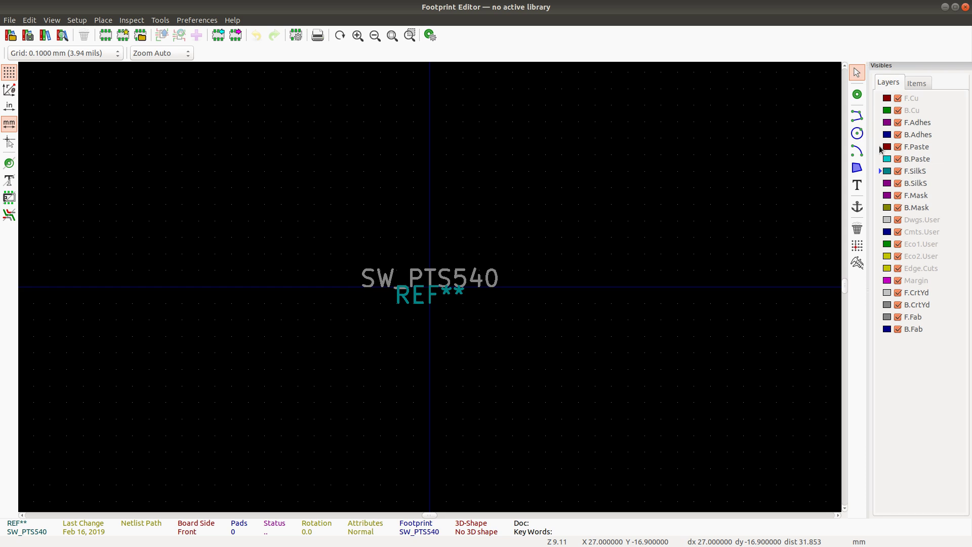
Step: Switch to the calculator beside the PTS 540 datasheet and compute the pad height from the recommended PCB layout as (3.4−2.1)÷2
key(alt+Tab)
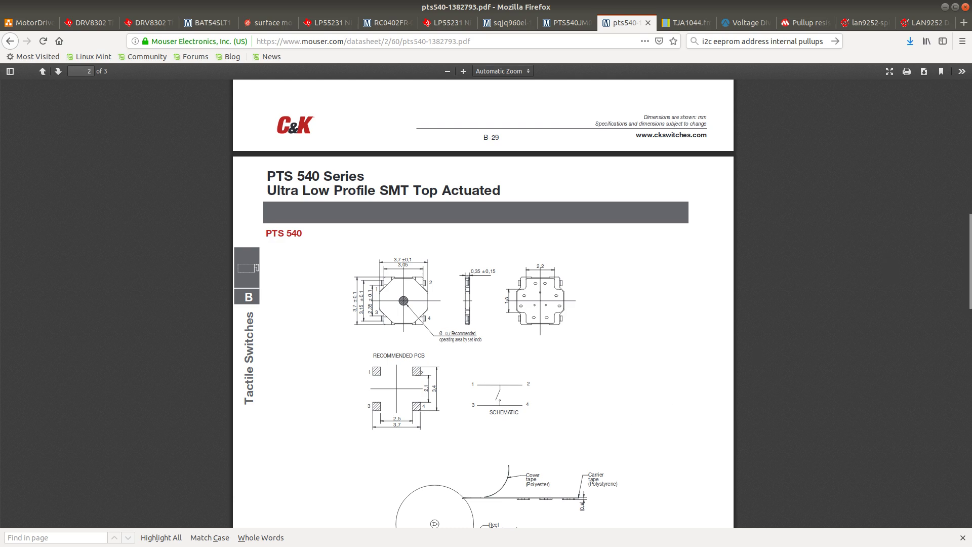
key(alt+Tab)
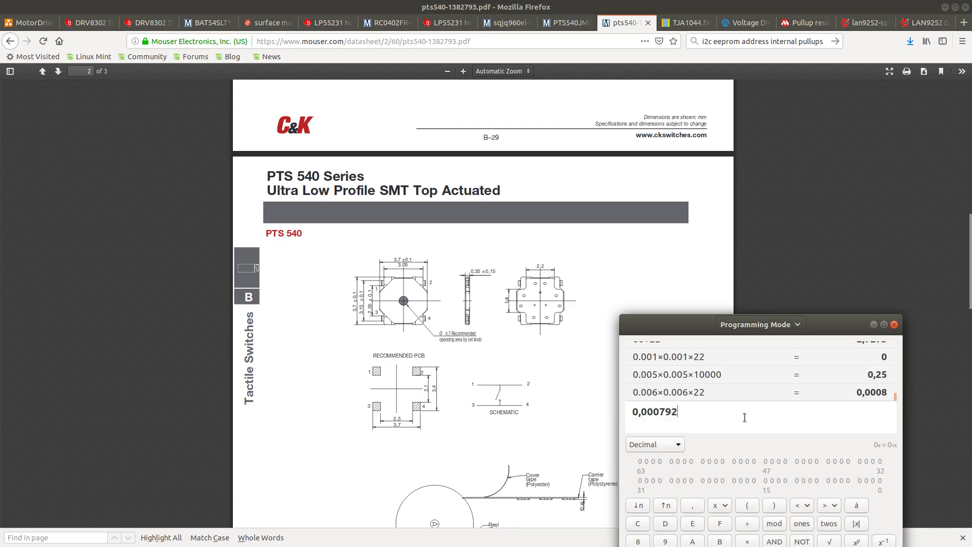
key(ctrl+a)
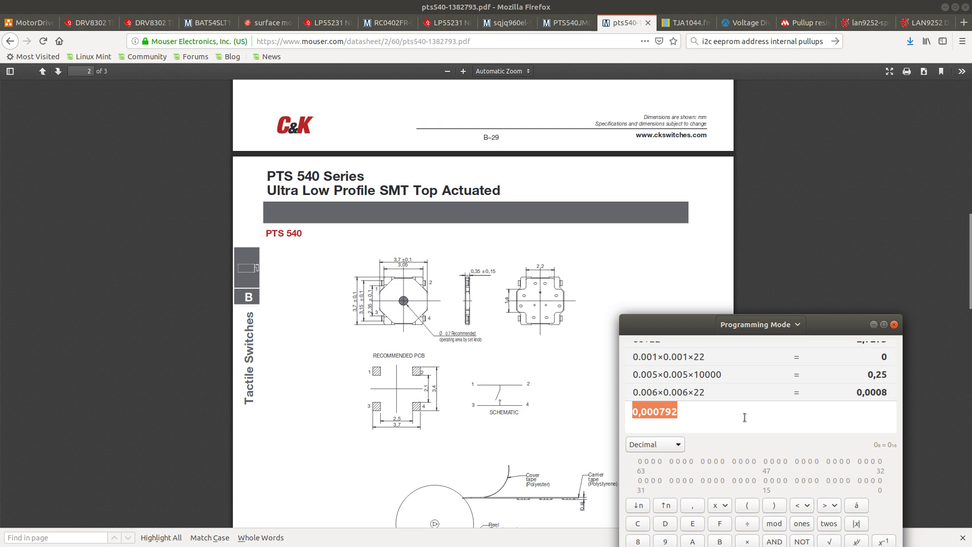
text(3.4-2)
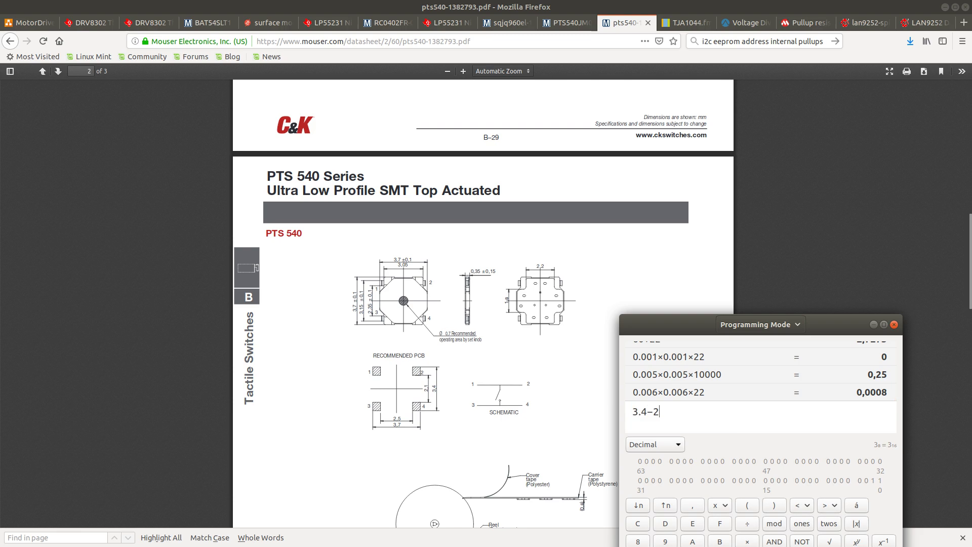
key(Return)
text(/2)
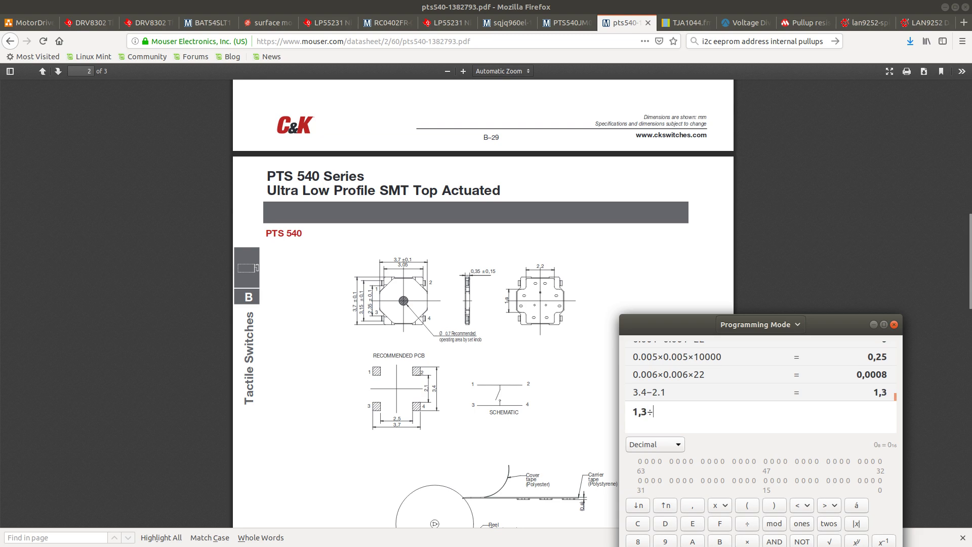
key(Return)
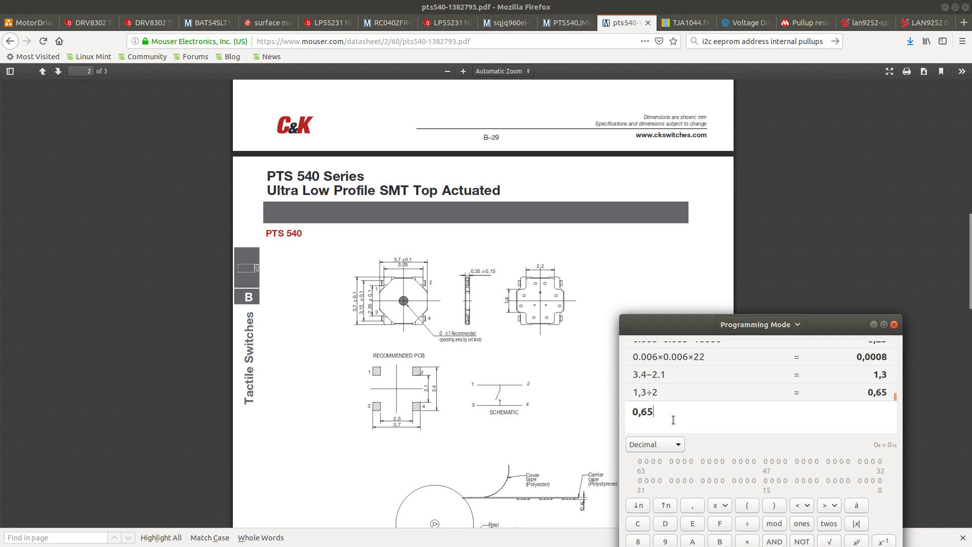
Step: Calculate the pad width from the land pattern's horizontal dimensions as (3.7−2.5)÷2
text(3.7-2.5)
key(Return)
text(/)
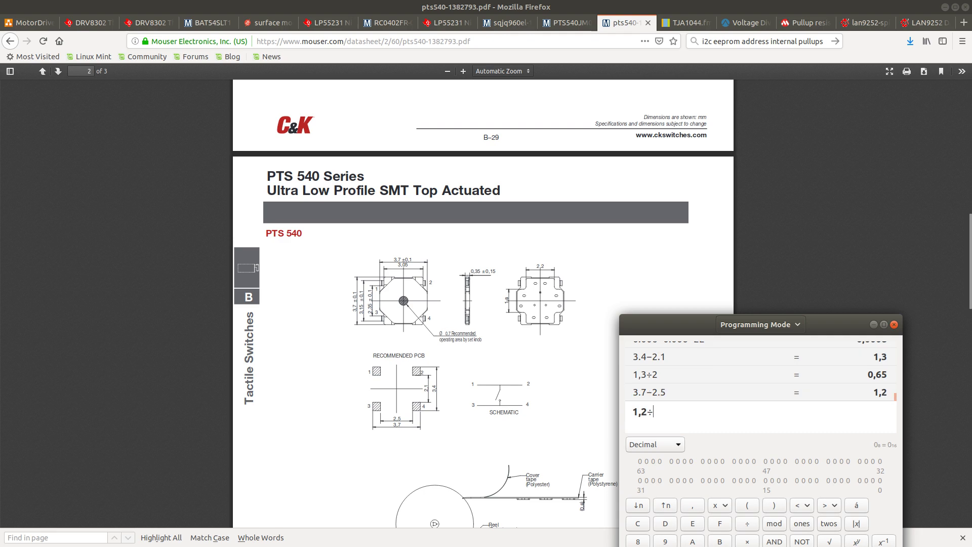
text(2)
key(Return)
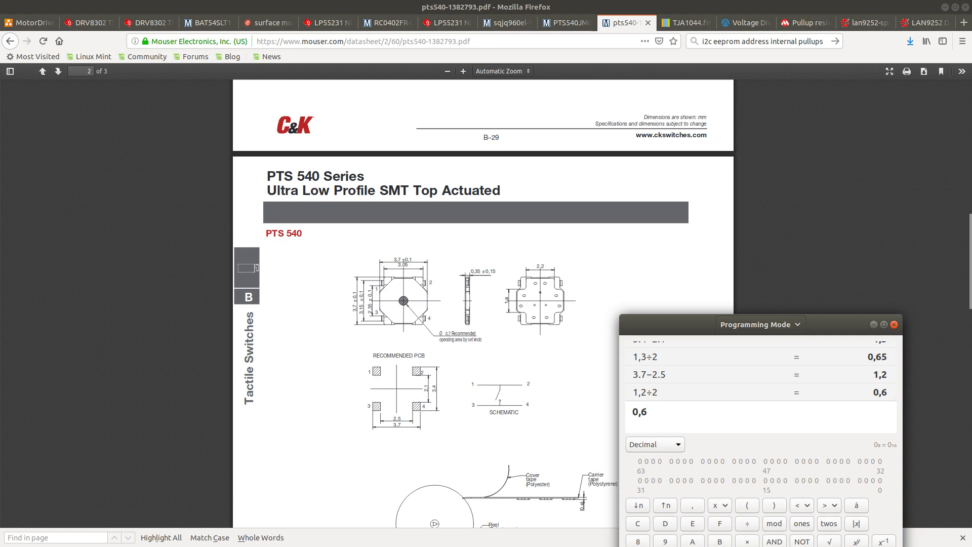
Step: Return to the Footprint Editor and place one pad at about X 7.3, Y -7.5 mm
key(alt+Tab)
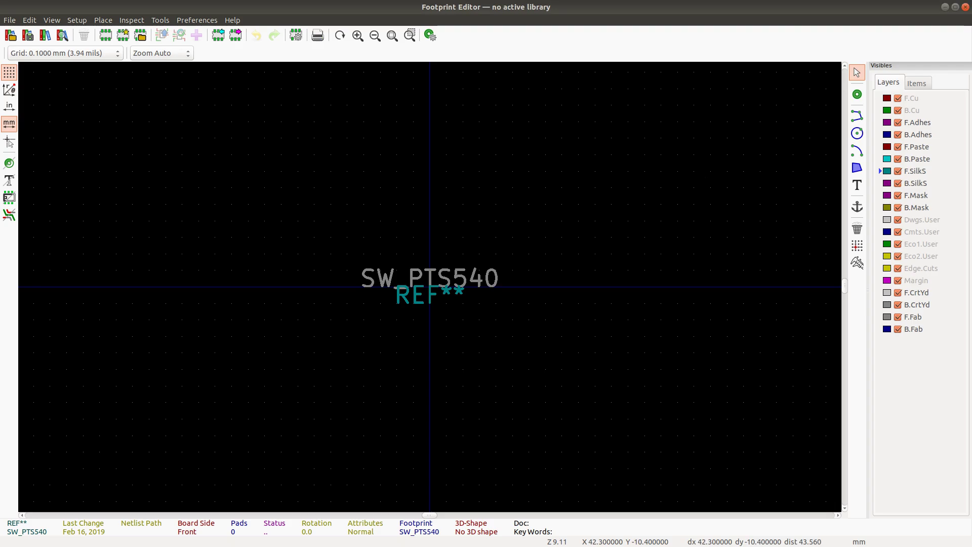
click(857, 95)
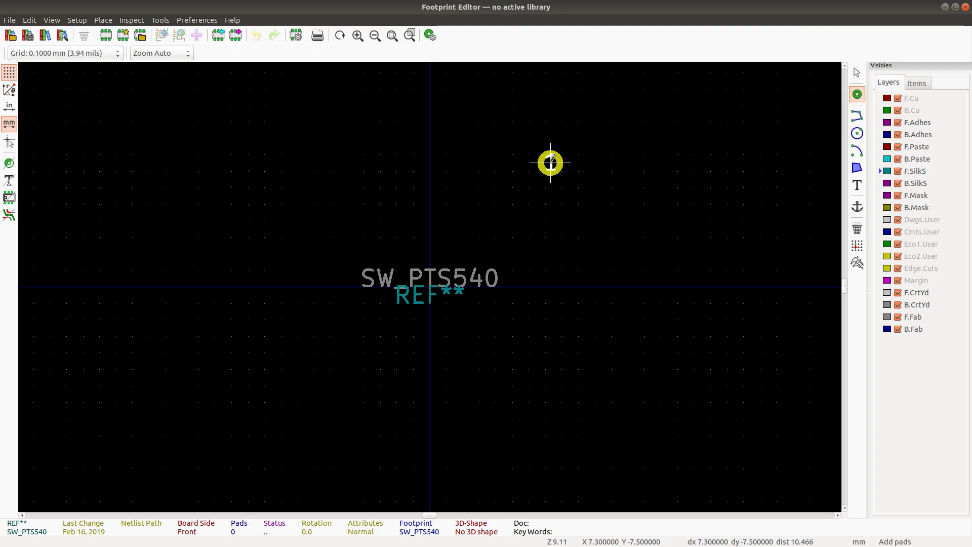
click(550, 163)
key(Escape)
click(551, 165)
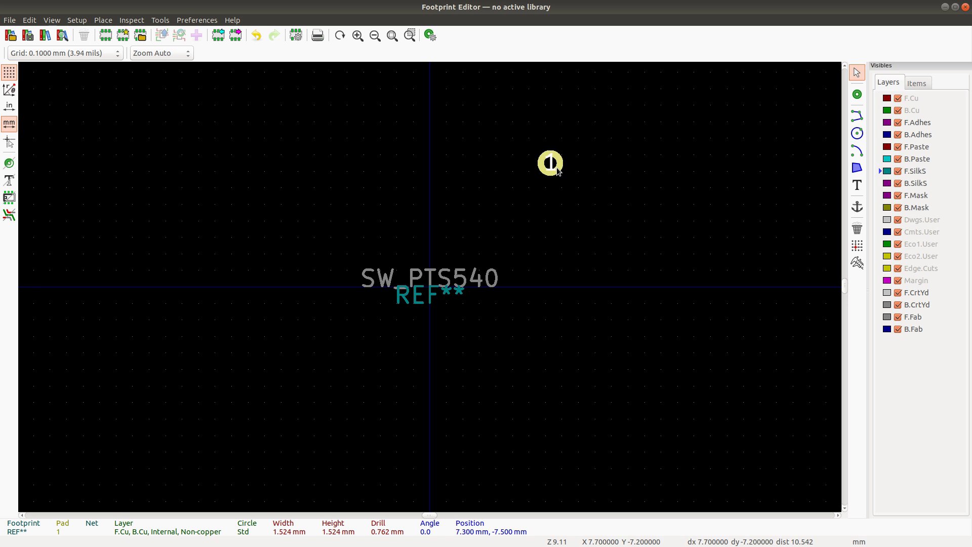
Step: Change pad 1 to an SMD pad with a rectangular shape in its properties
key(e)
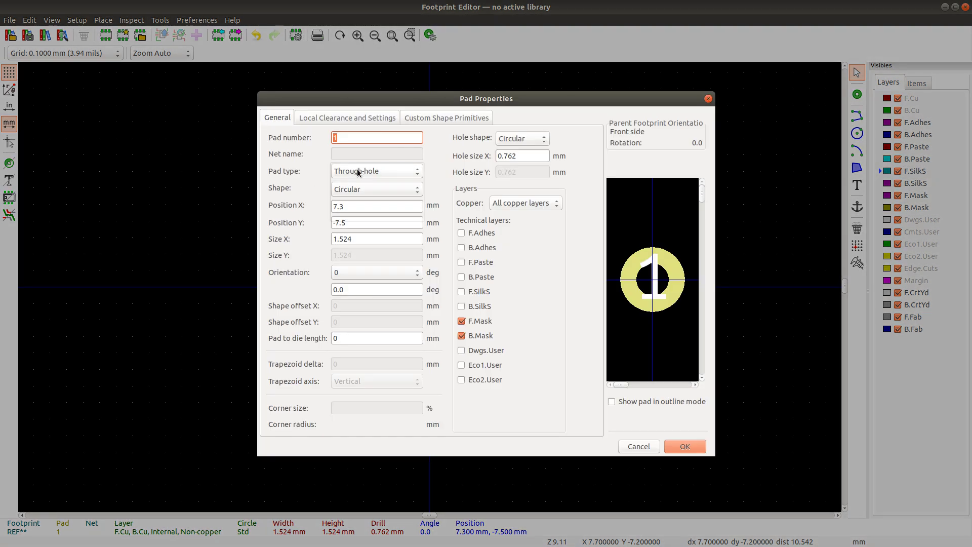
click(354, 171)
click(350, 183)
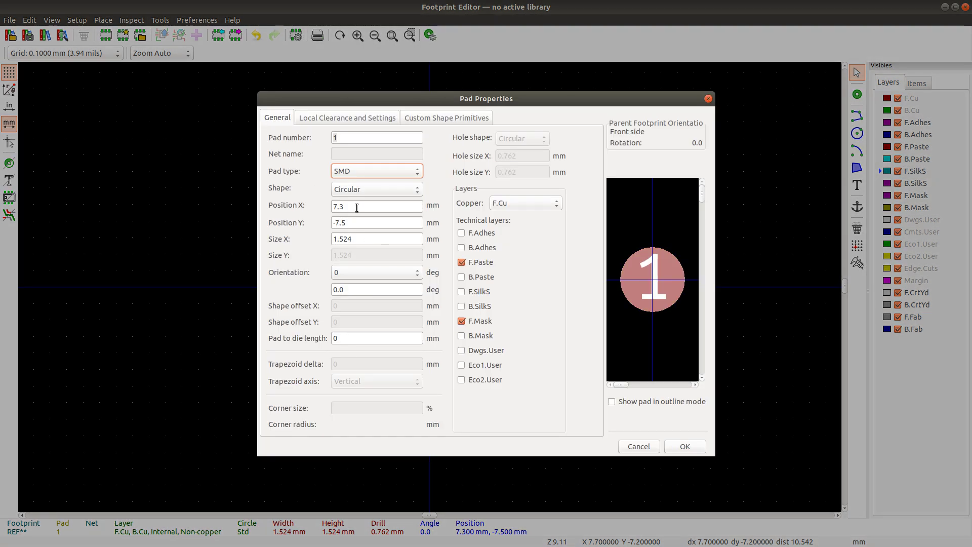
click(353, 238)
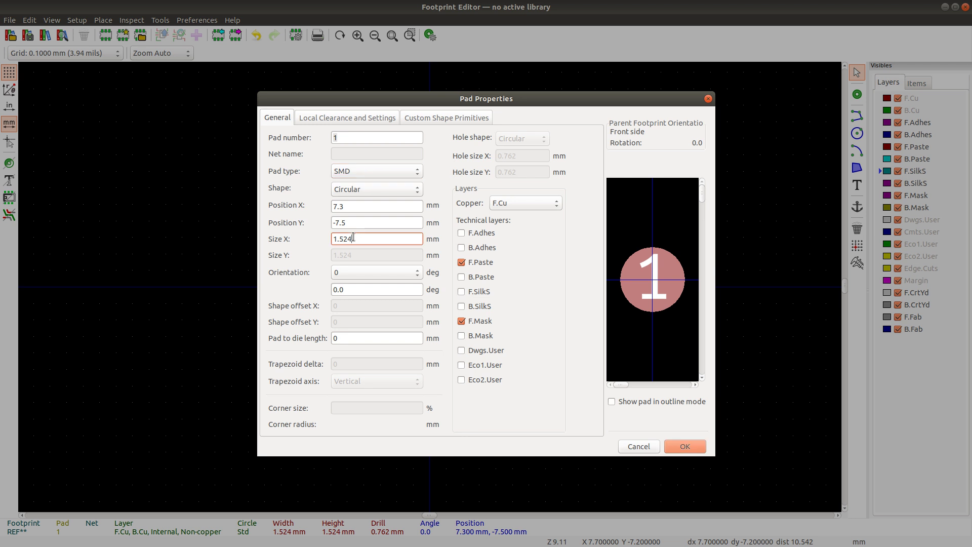
click(372, 190)
click(362, 218)
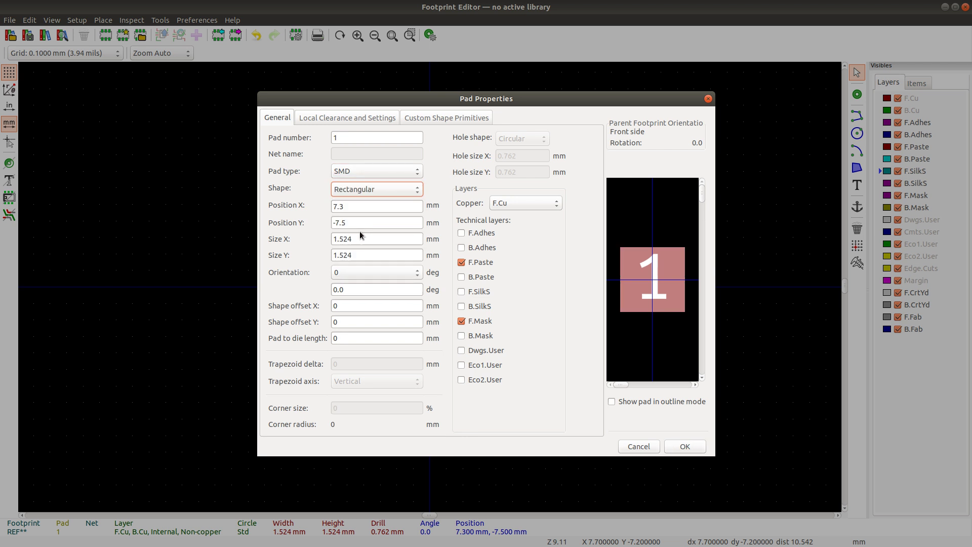
Step: Set pad 1's size to 0.6 mm in X and 0.65 mm in Y
click(359, 236)
text(0)
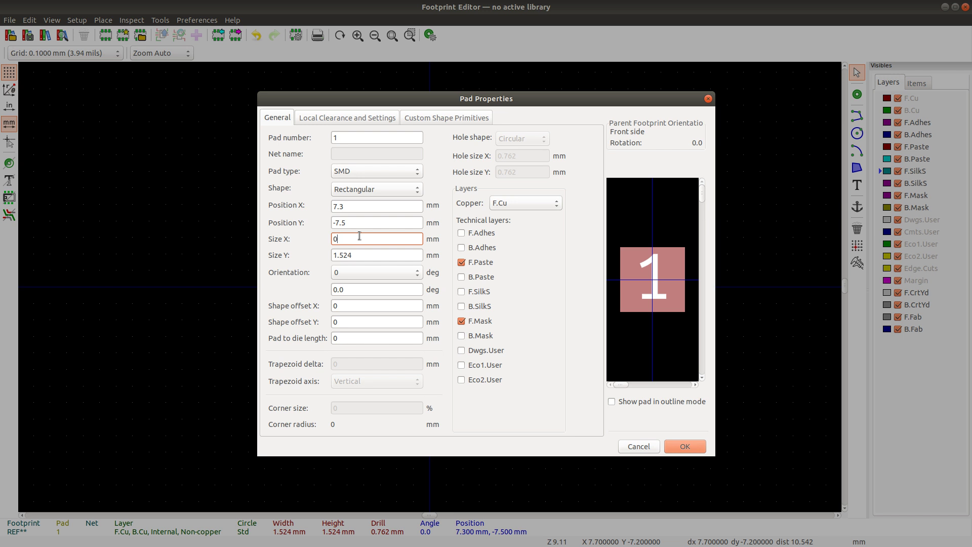
text(.6)
key(Tab)
text(0.6)
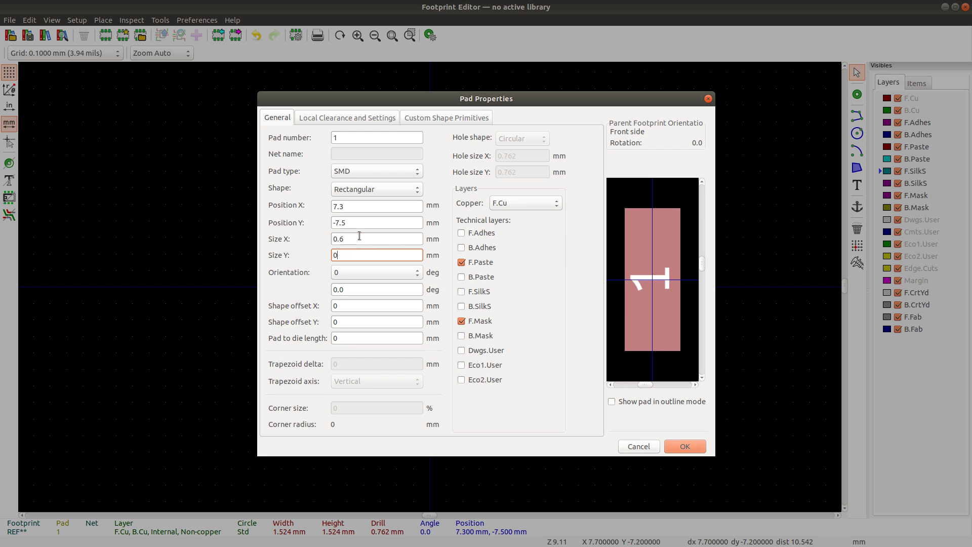
text(5)
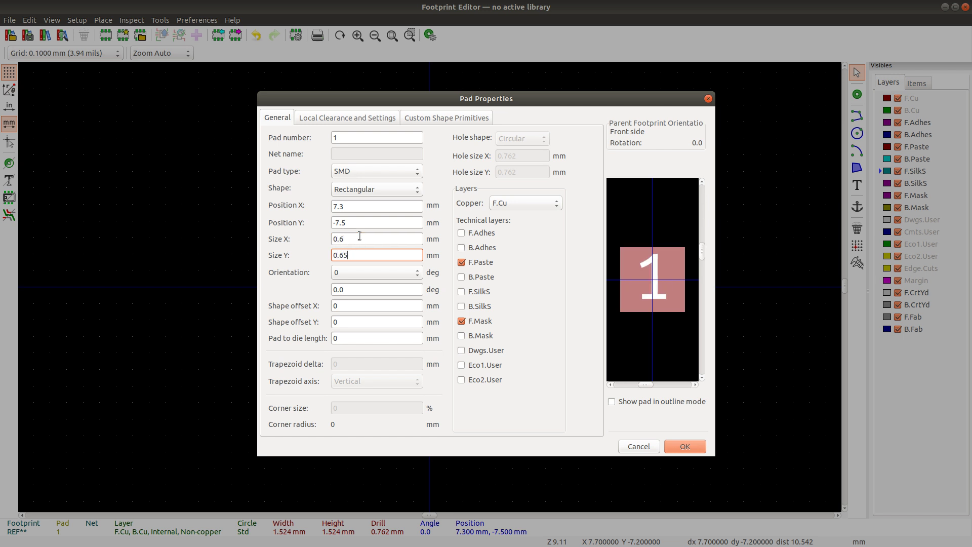
key(Return)
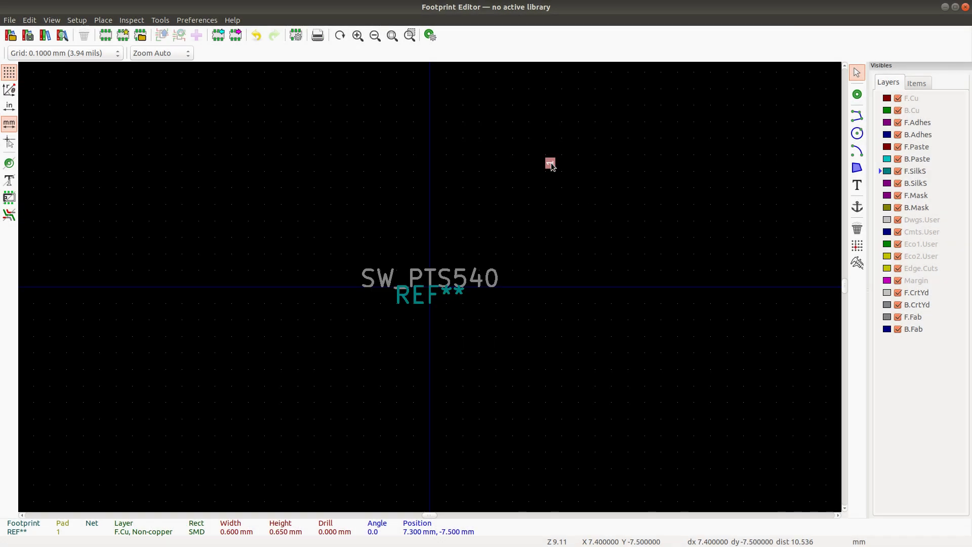
Step: Move pad 1 closer to the origin, to about X 3.1, Y -5.3 mm, and rotate it to 90°
drag(551, 164, 484, 194)
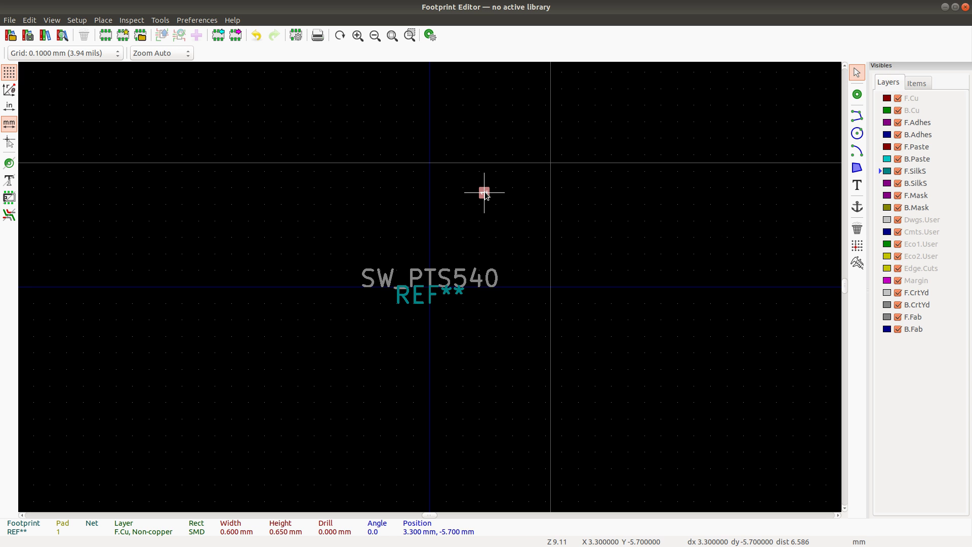
key(r)
click(482, 198)
scroll(482, 197, up, 8)
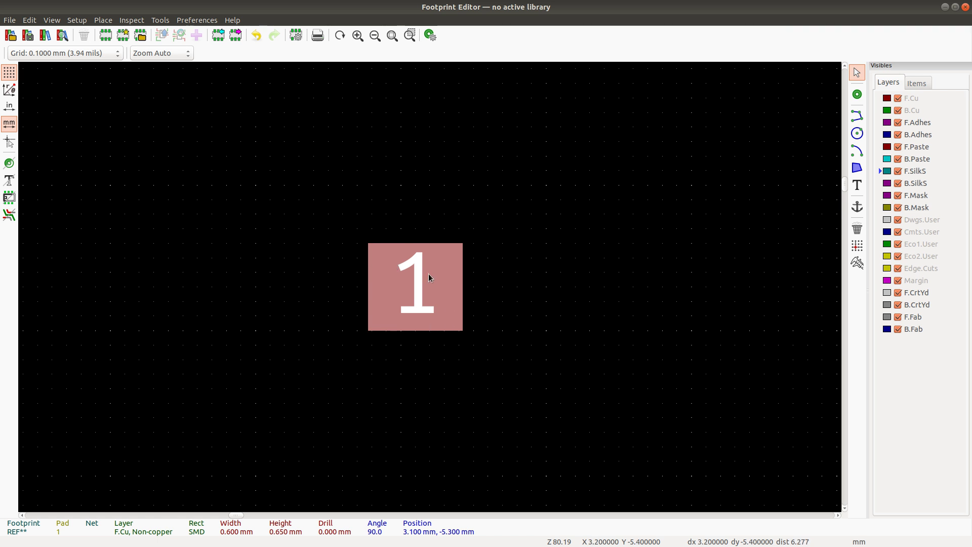
key(r)
key(r)
key(r)
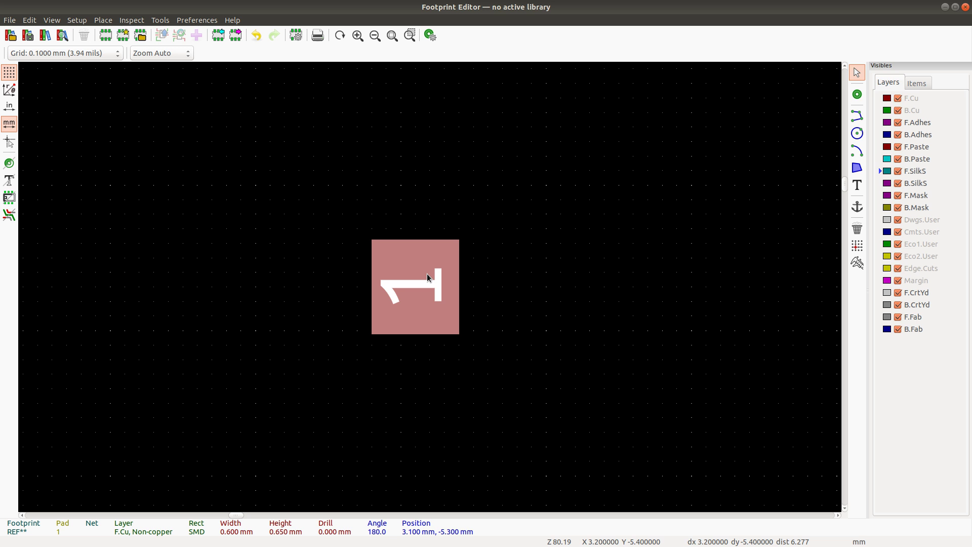
key(r)
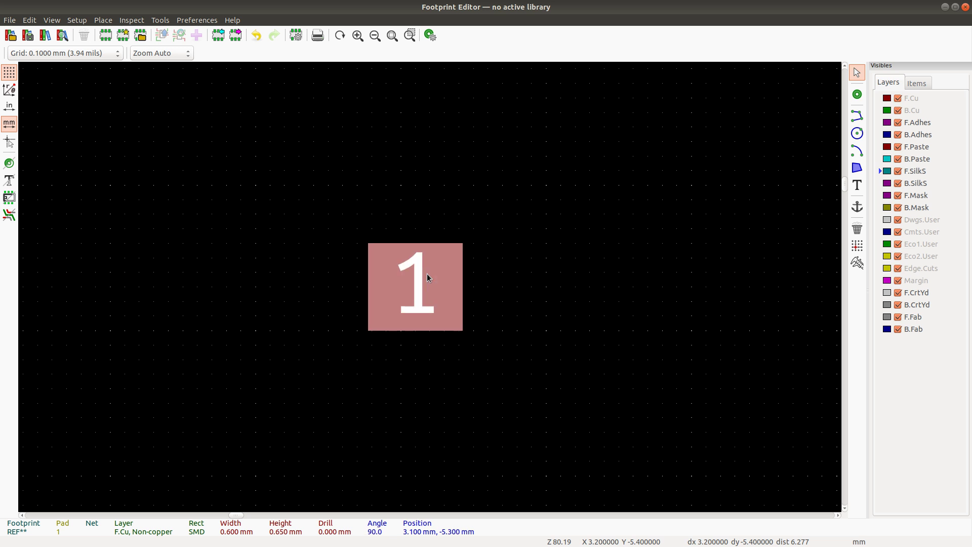
Step: Move pad 1 to about X -1.1, Y -3.3 mm and shift the reference and value texts above it
scroll(426, 278, down, 8)
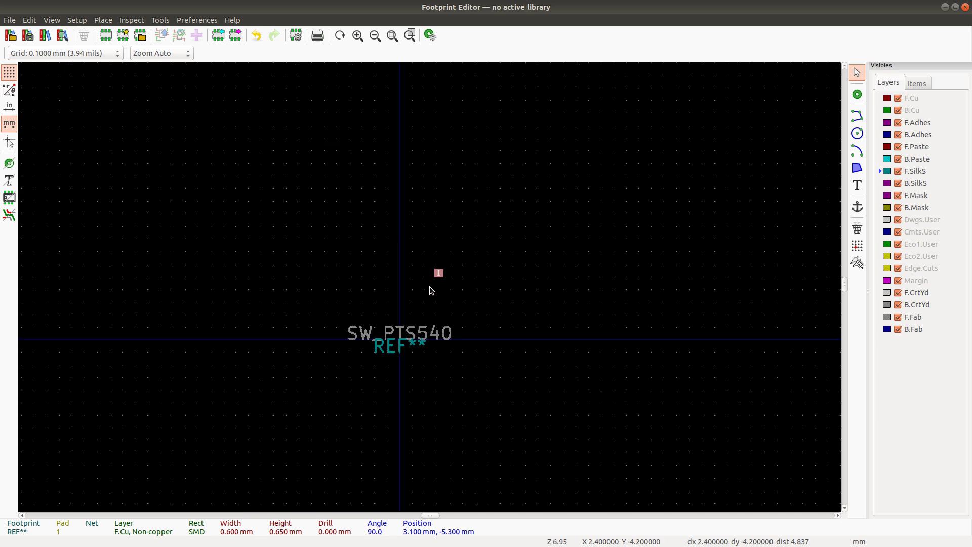
scroll(431, 290, up, 3)
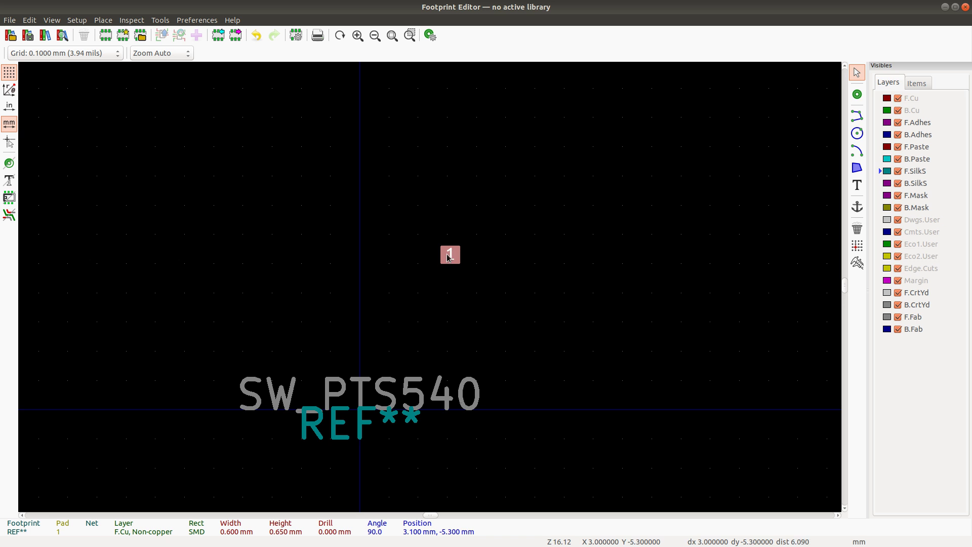
drag(448, 257, 332, 306)
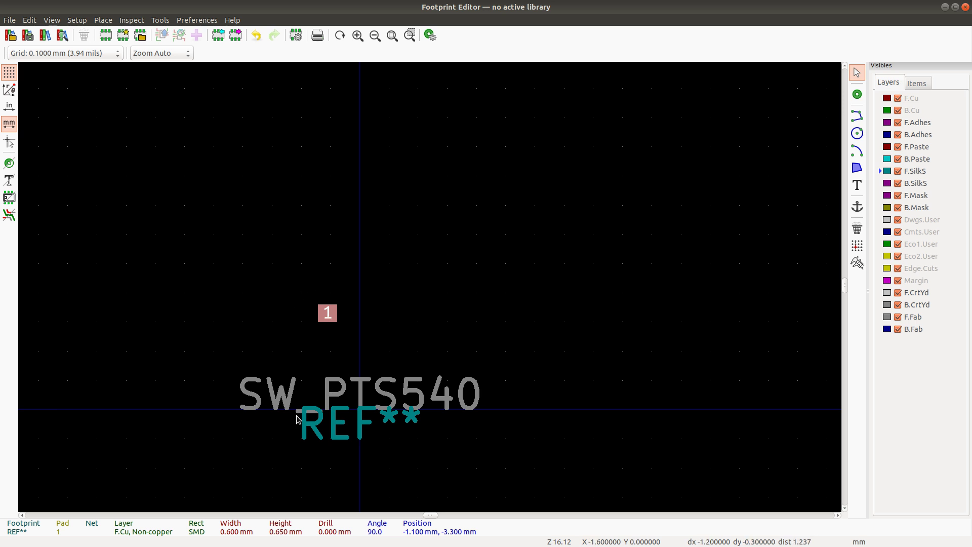
drag(227, 368, 516, 451)
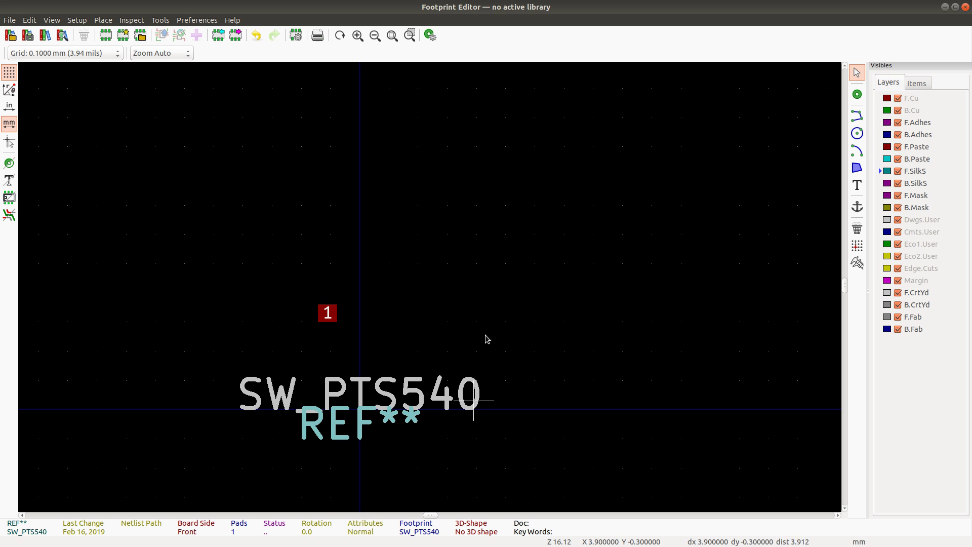
drag(485, 335, 477, 236)
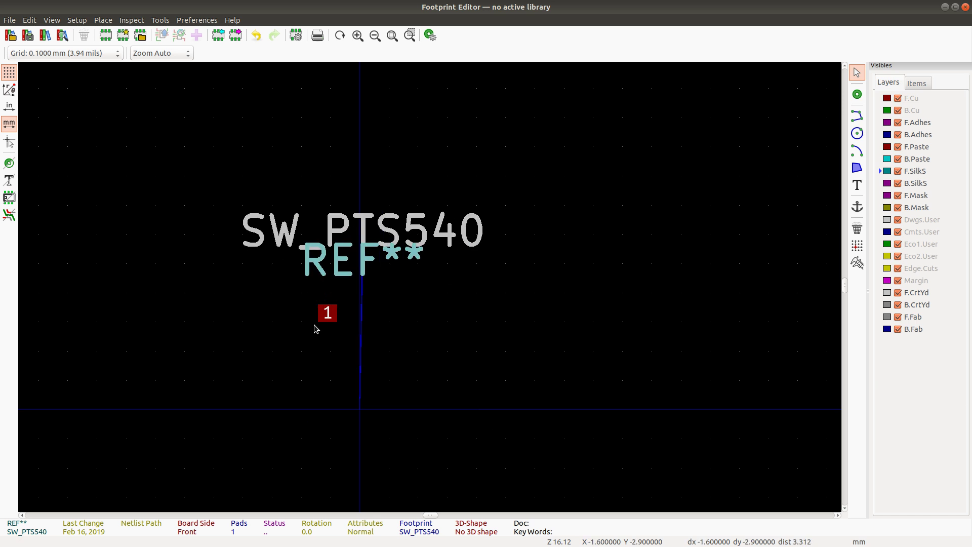
Step: Check the land pattern in the PTS 540 datasheet and calculate pad 1's horizontal center offset as 3.7÷2−0.3
click(327, 314)
key(alt+Tab)
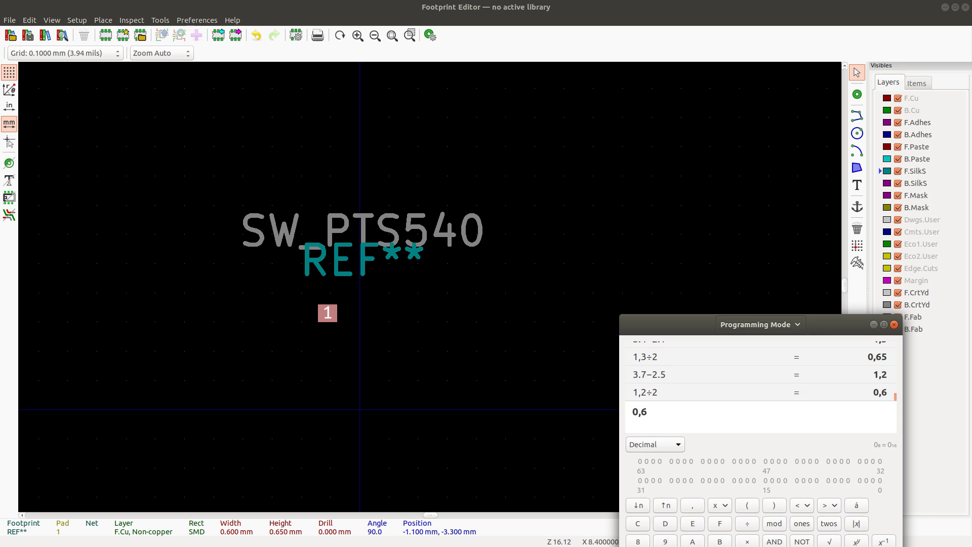
key(alt+Tab)
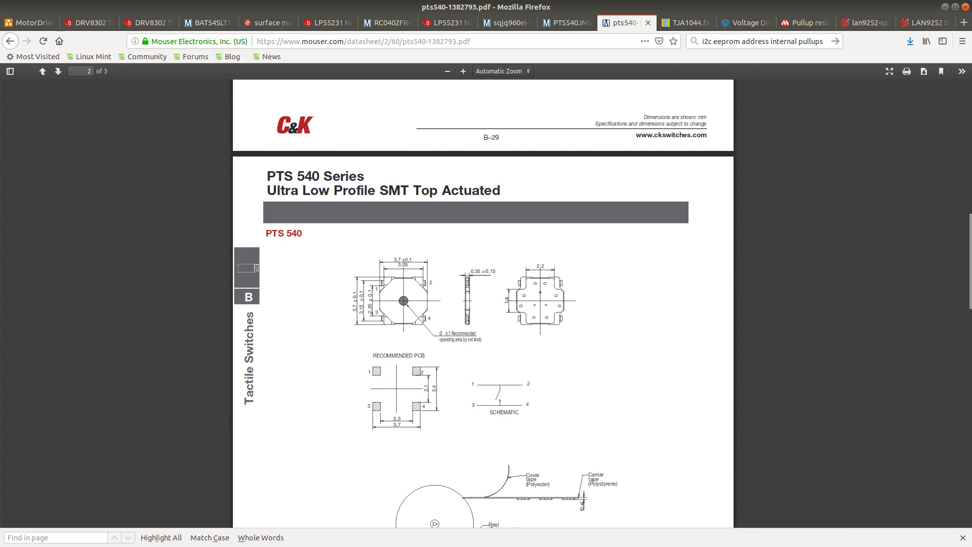
key(alt+Tab)
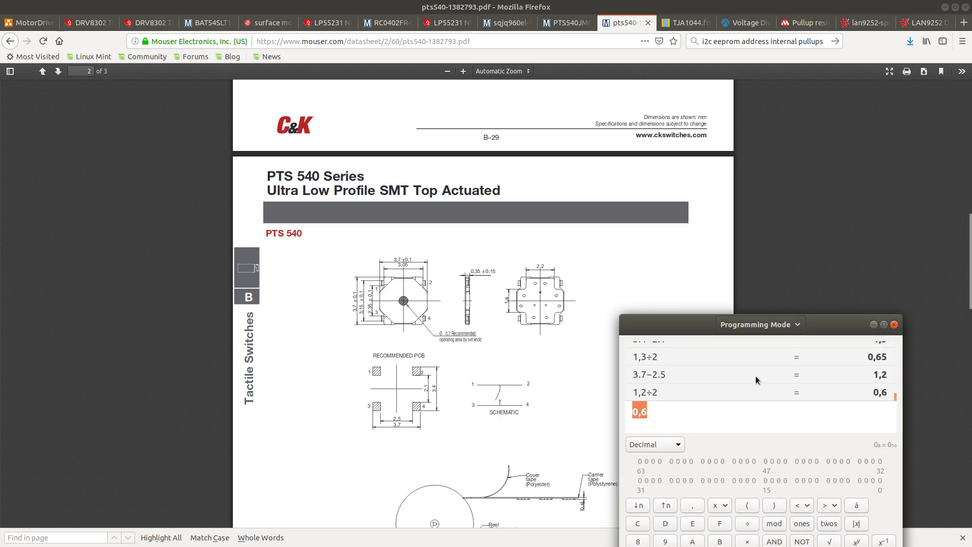
text(3.7/)
text(2)
text(-0.3)
key(Return)
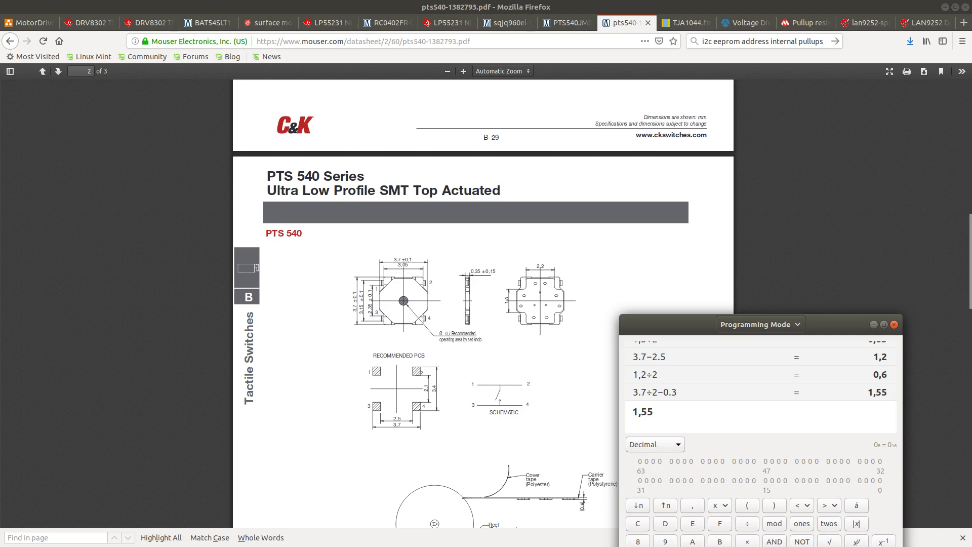
Step: Set pad 1's X position to -1.55 mm in the footprint's pad properties
key(alt+Tab)
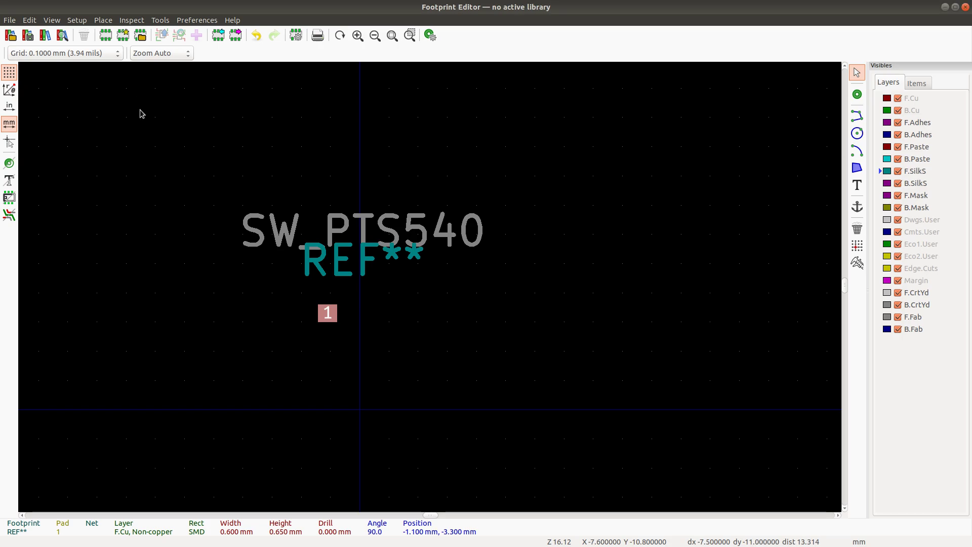
double_click(330, 311)
click(363, 205)
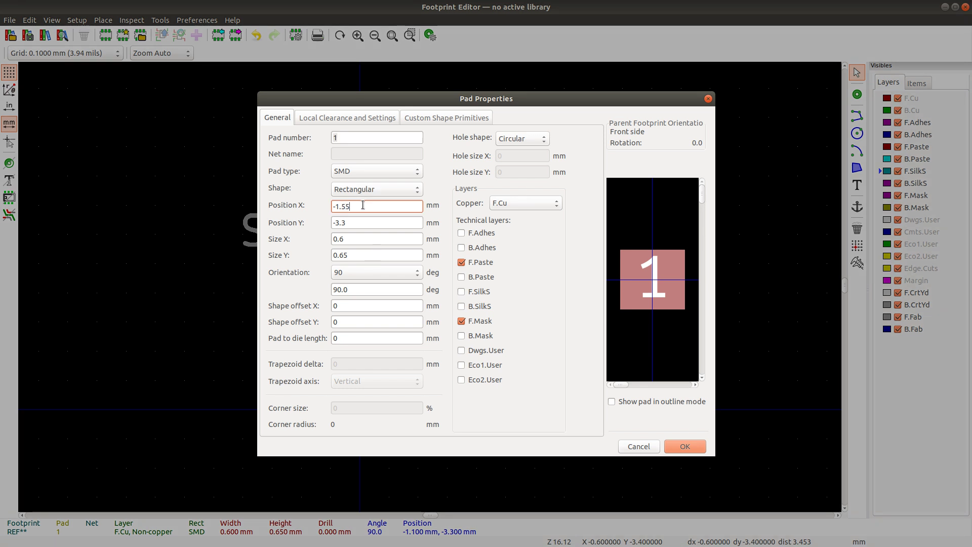
key(Tab)
Step: Check the PTS 540 datasheet's land pattern and calculate pad 1's vertical center offset as 3.4÷2−0.325
key(alt+Tab)
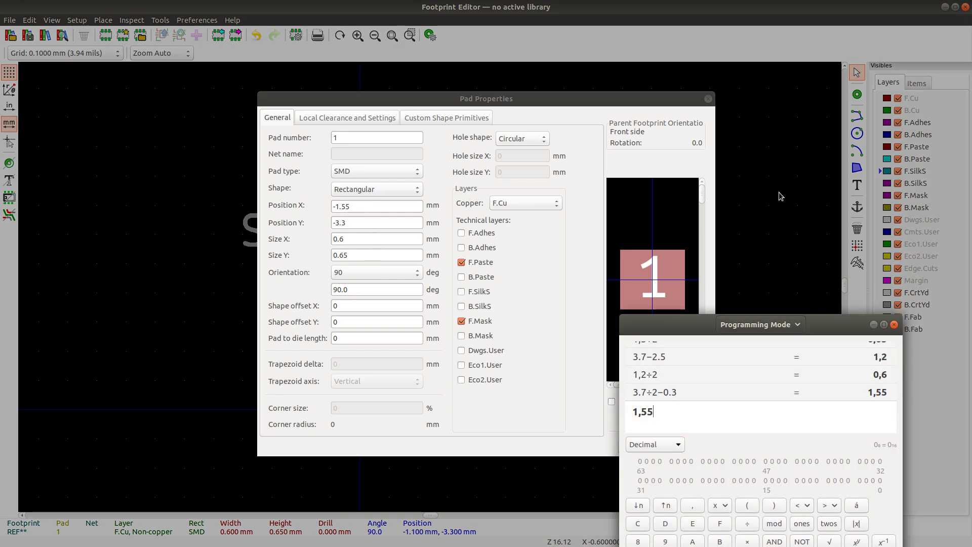
key(alt+Tab)
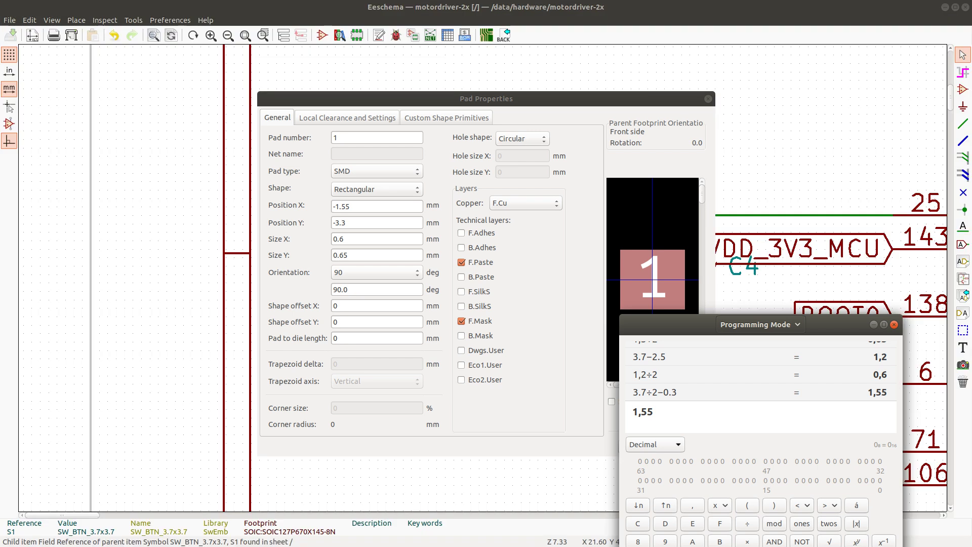
key(alt+Tab)
key(alt+Tab)
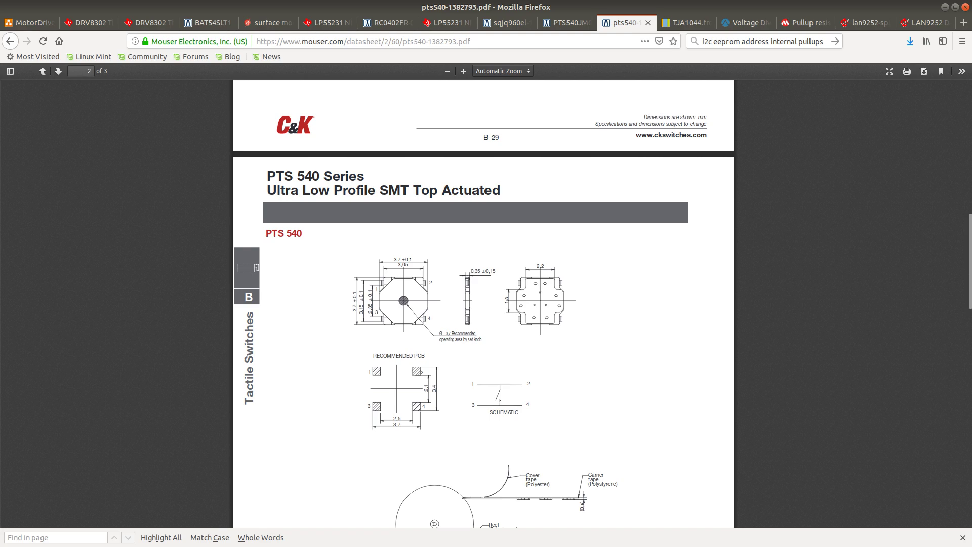
key(alt+Tab)
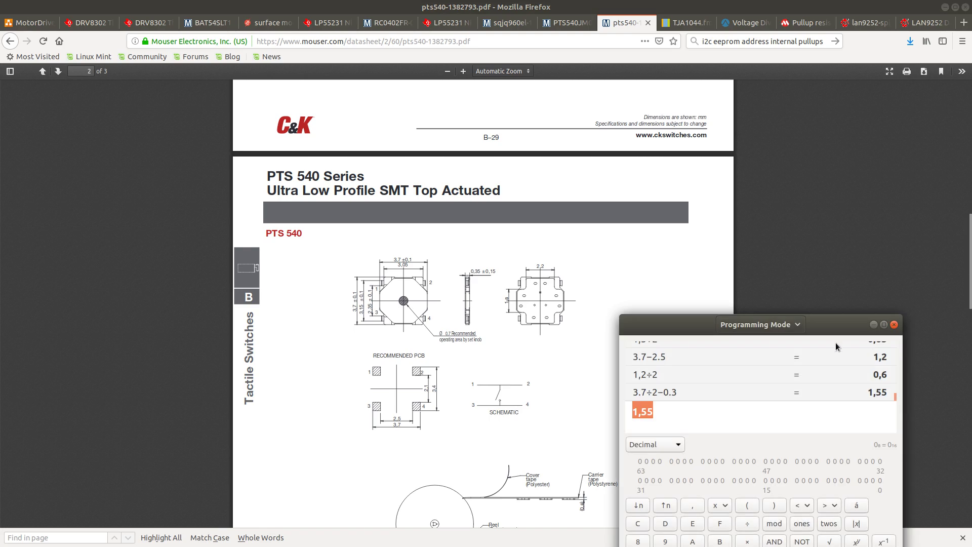
text(3.4÷2−0.4/2-0.)
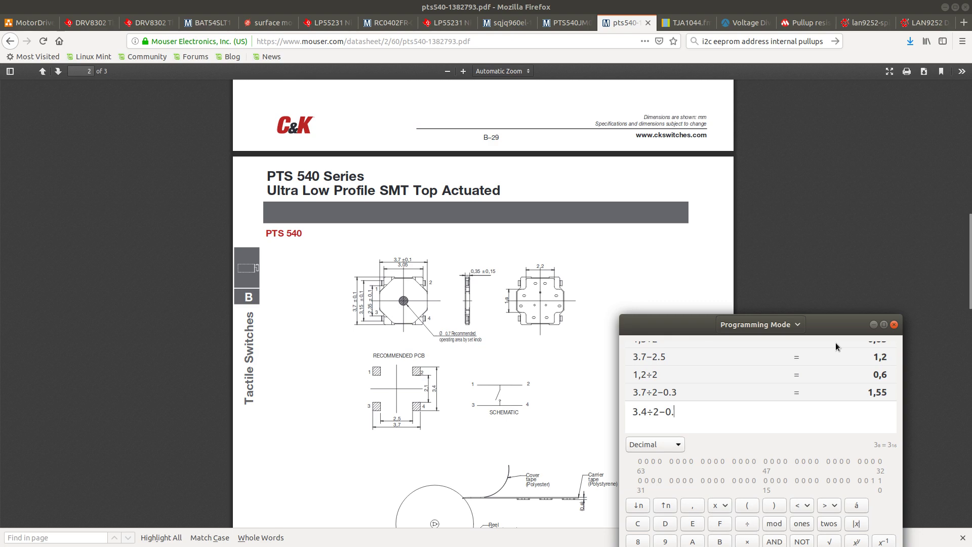
text(325)
key(Return)
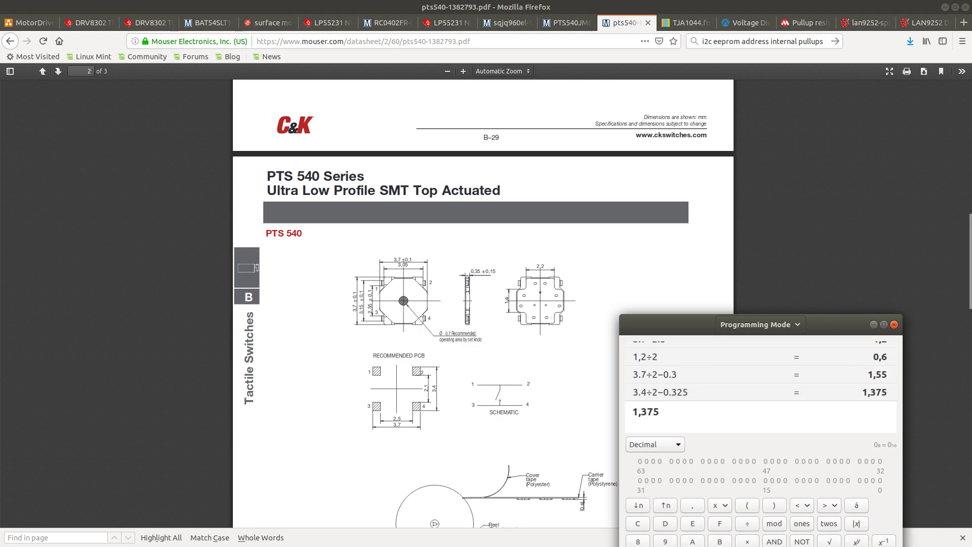
Step: Set pad 1's Y position to -1.375 mm and apply its pad properties
key(alt+Tab)
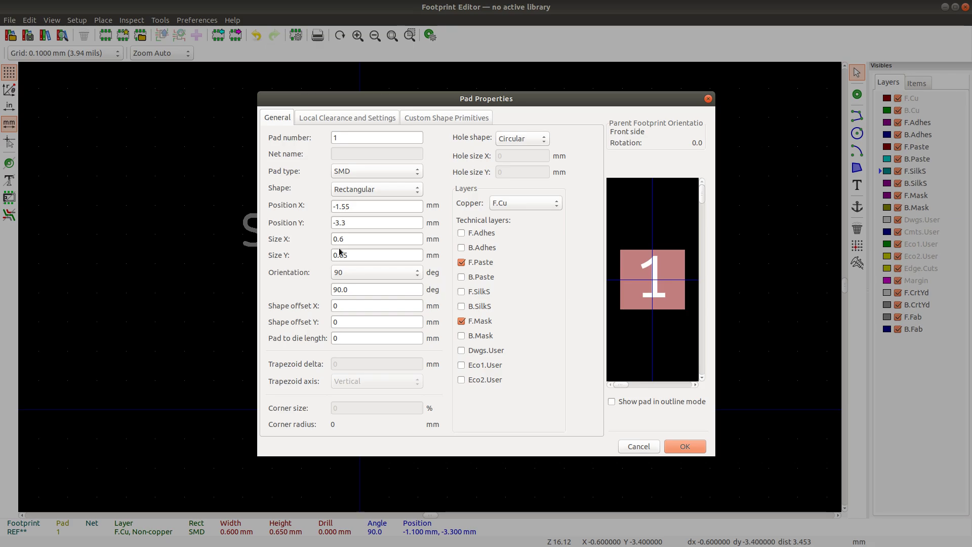
click(357, 239)
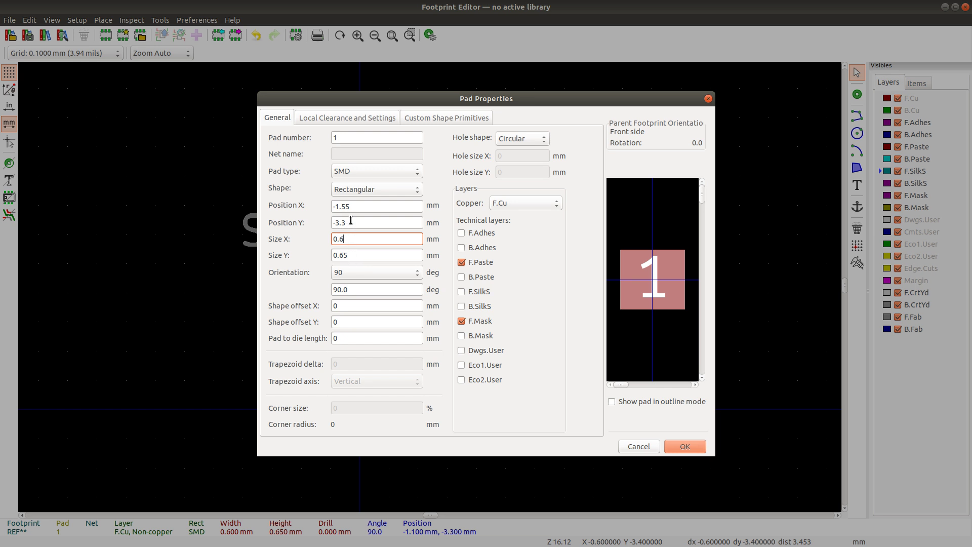
drag(348, 222, 339, 225)
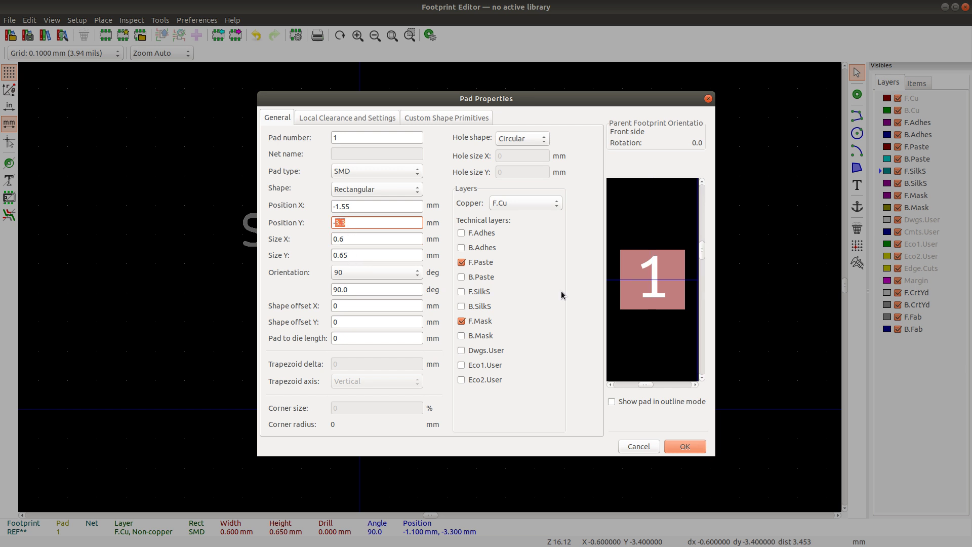
text(1)
key(Return)
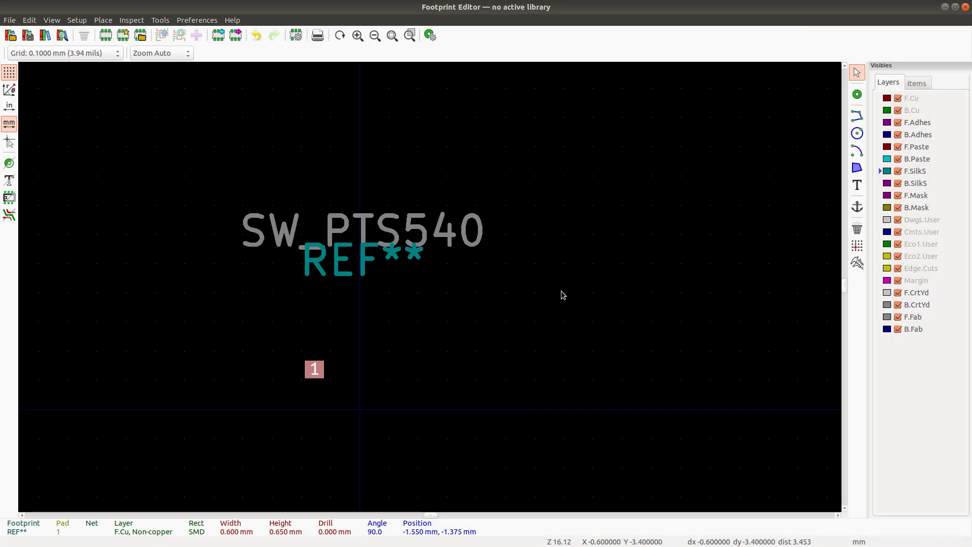
Step: Check the pad numbering in the datasheet, place a copy of pad 1 at about X -0.85 mm, and number it 2
key(alt+Tab)
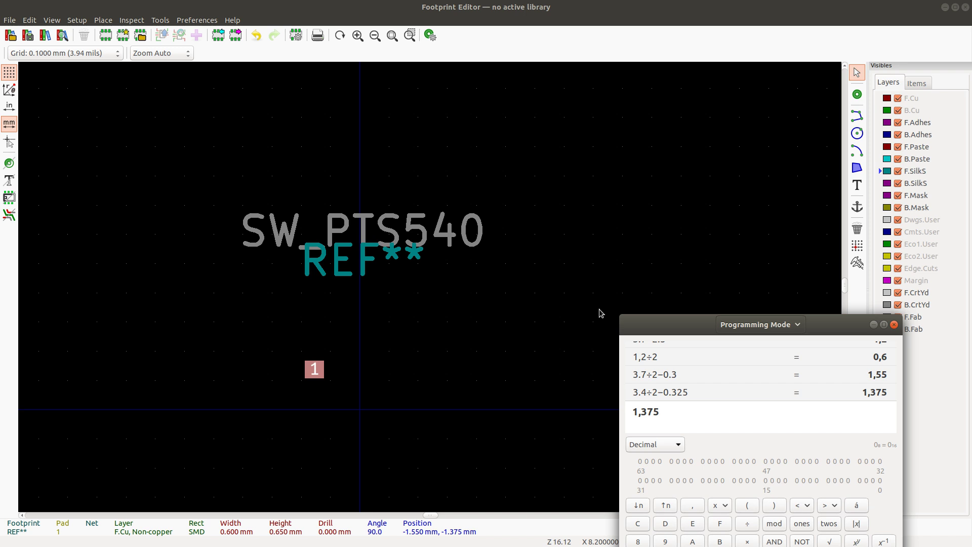
key(alt+Tab)
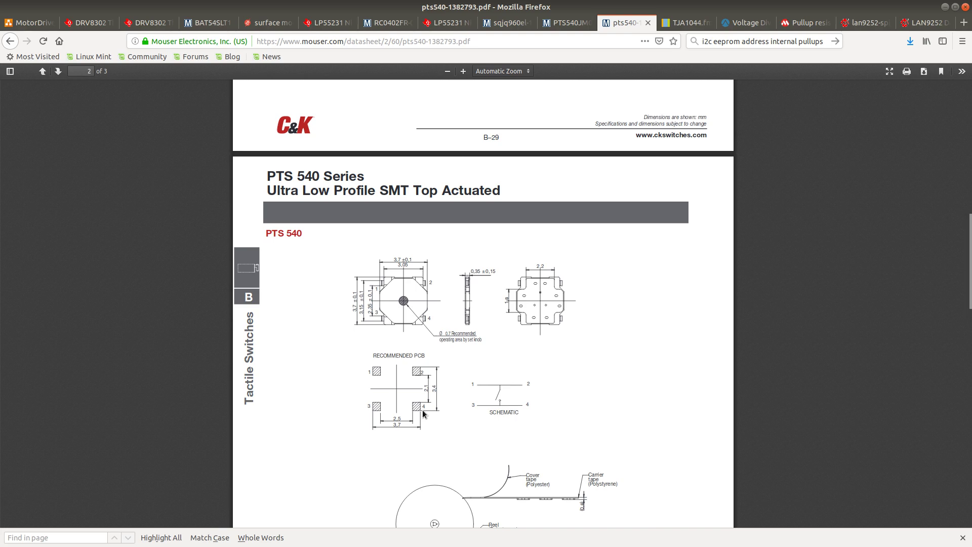
key(alt+Tab)
key(ctrl+c)
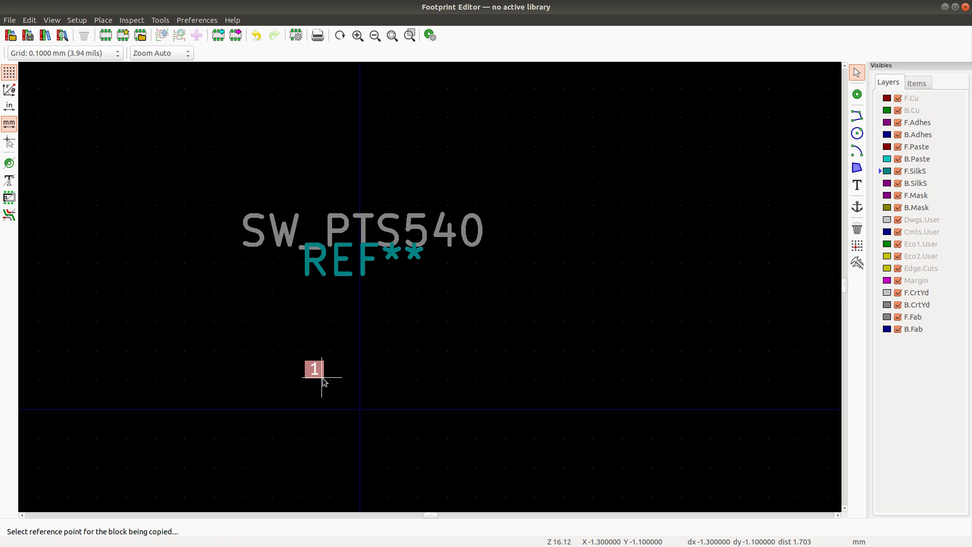
click(323, 381)
key(ctrl+v)
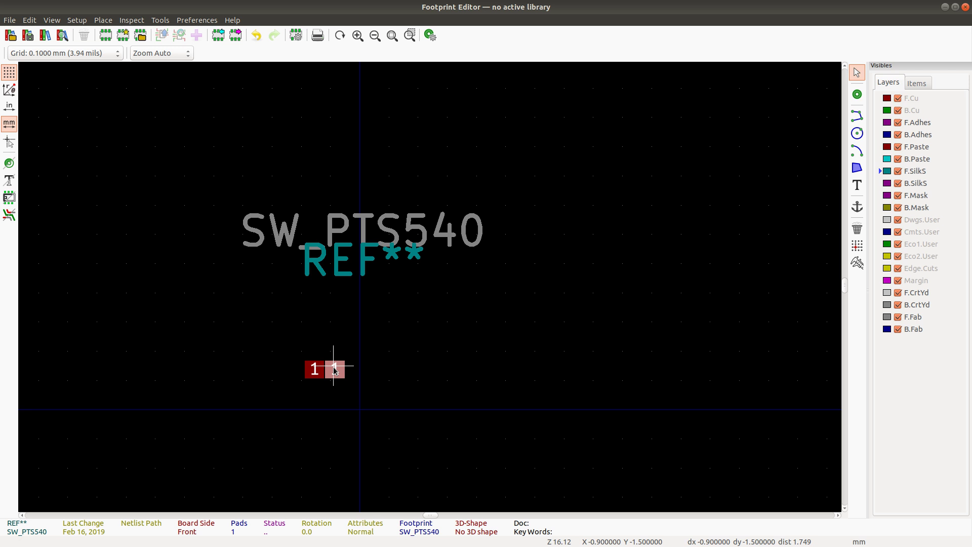
click(334, 371)
double_click(338, 373)
text(2)
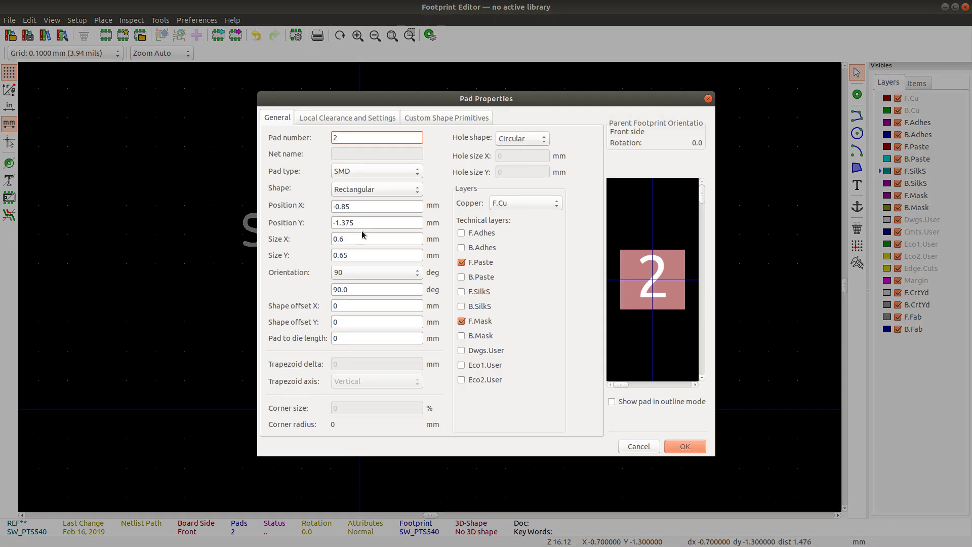
Step: Set pad 2's X position to 1.55 mm, mirroring pad 1 across the vertical axis
drag(360, 207, 334, 212)
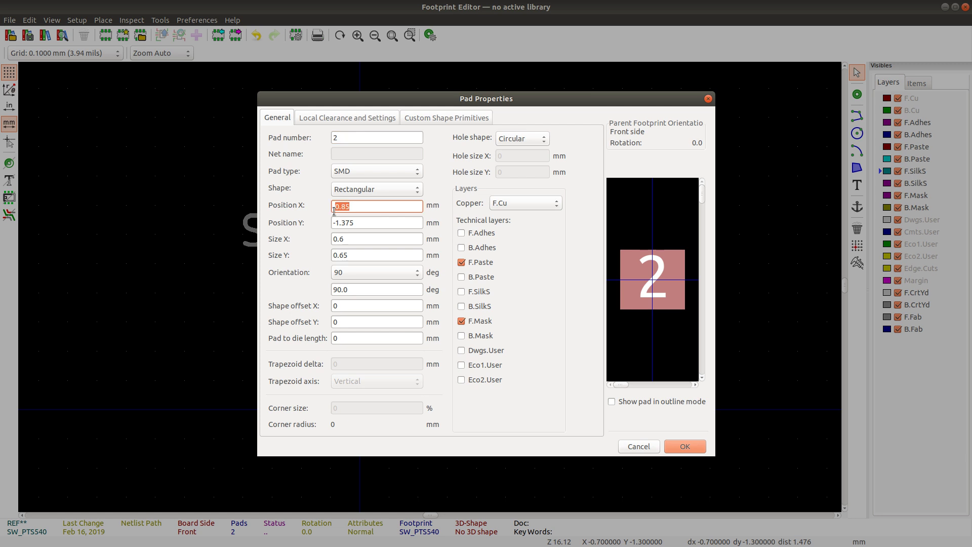
text(1.55)
key(Return)
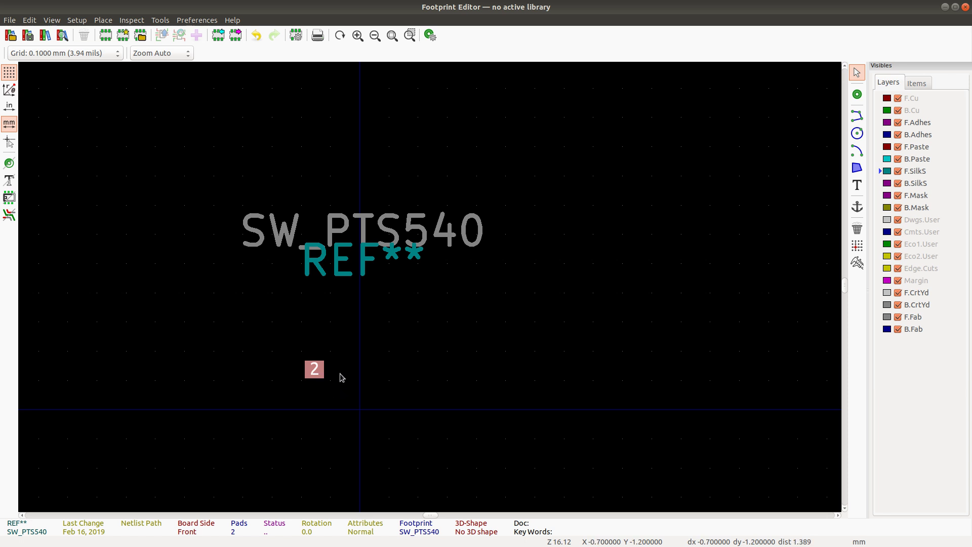
double_click(314, 369)
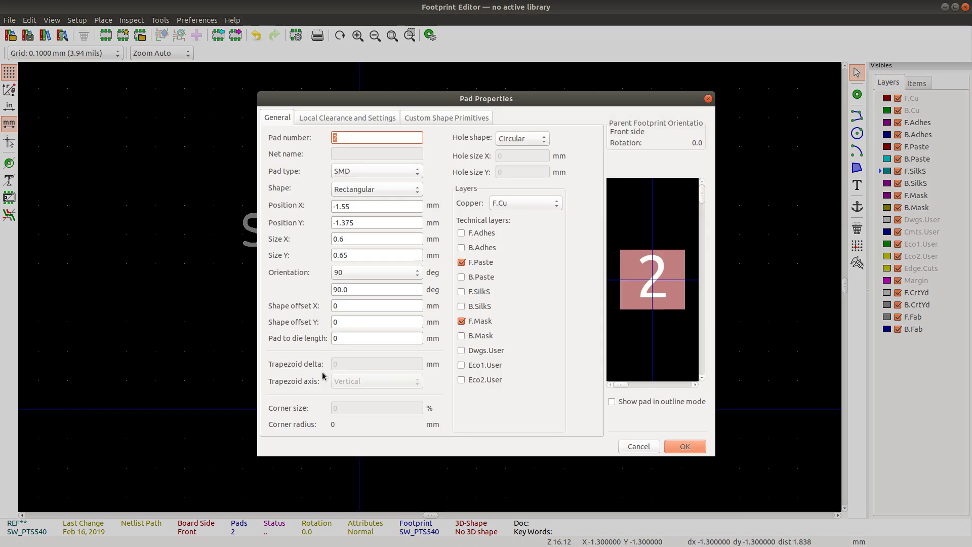
click(334, 206)
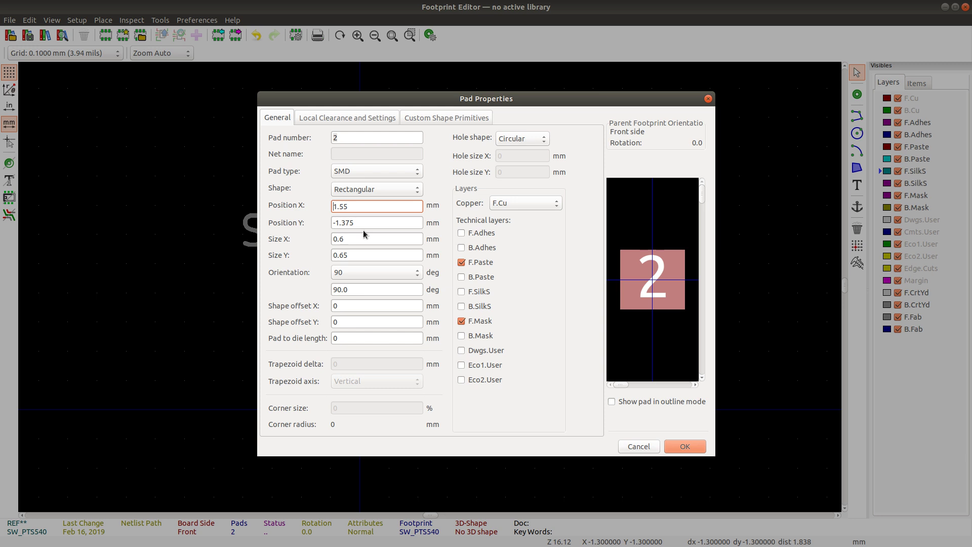
key(Return)
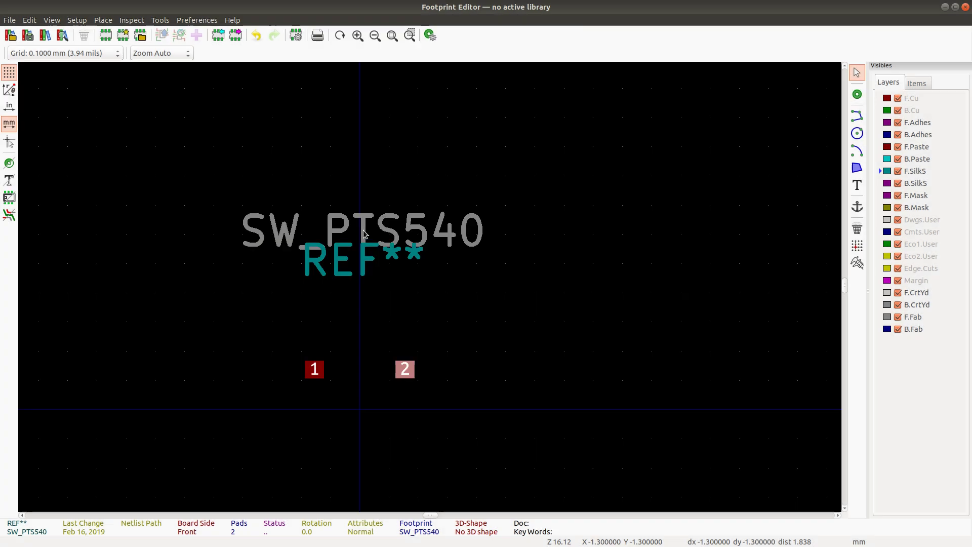
Step: Duplicate pad 1 over itself, check the datasheet's pad numbering, and number the copy 3
click(315, 369)
key(ctrl+c)
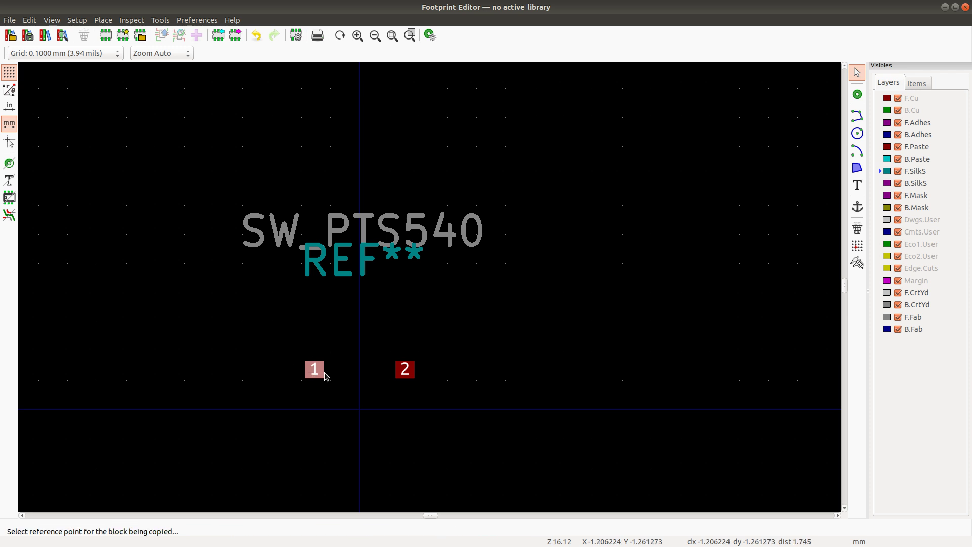
click(326, 375)
key(ctrl+v)
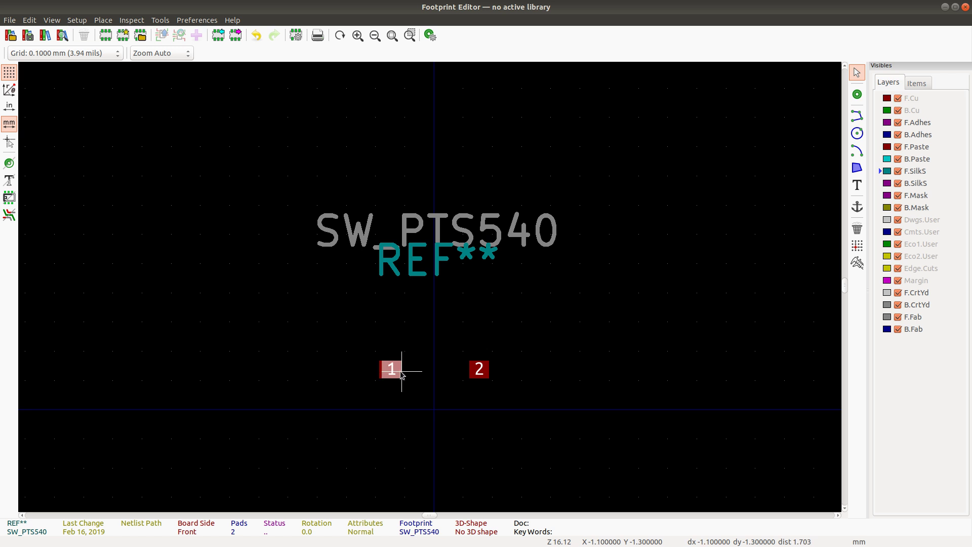
click(396, 371)
double_click(393, 362)
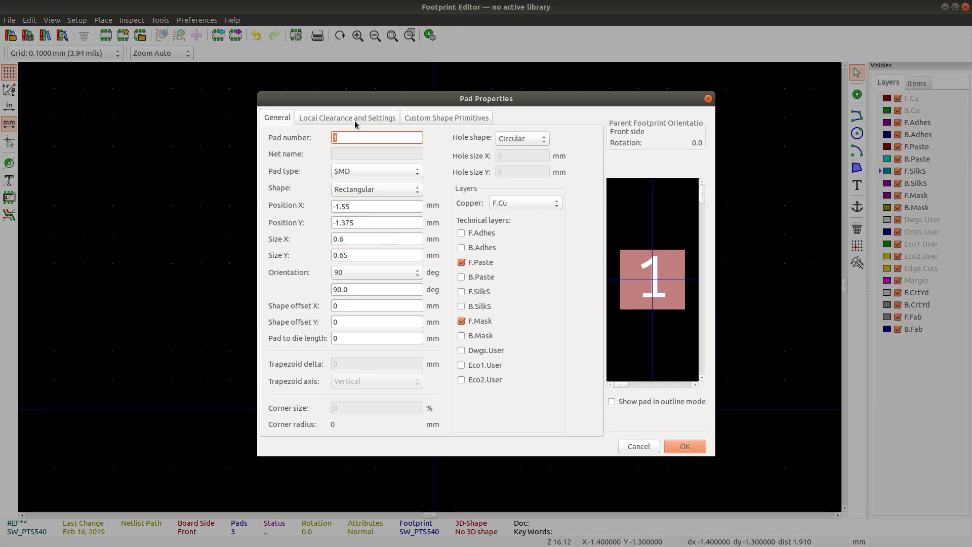
key(alt+Tab)
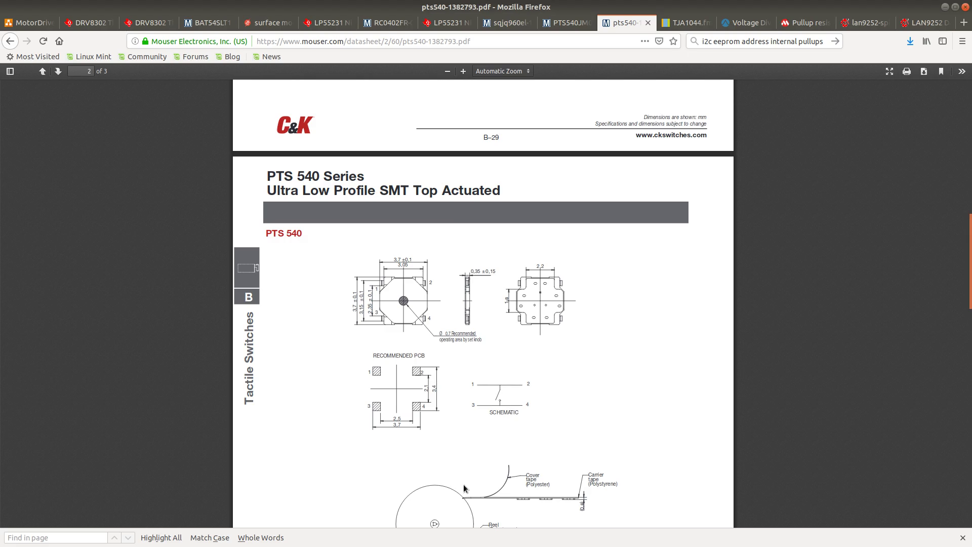
key(alt+Tab)
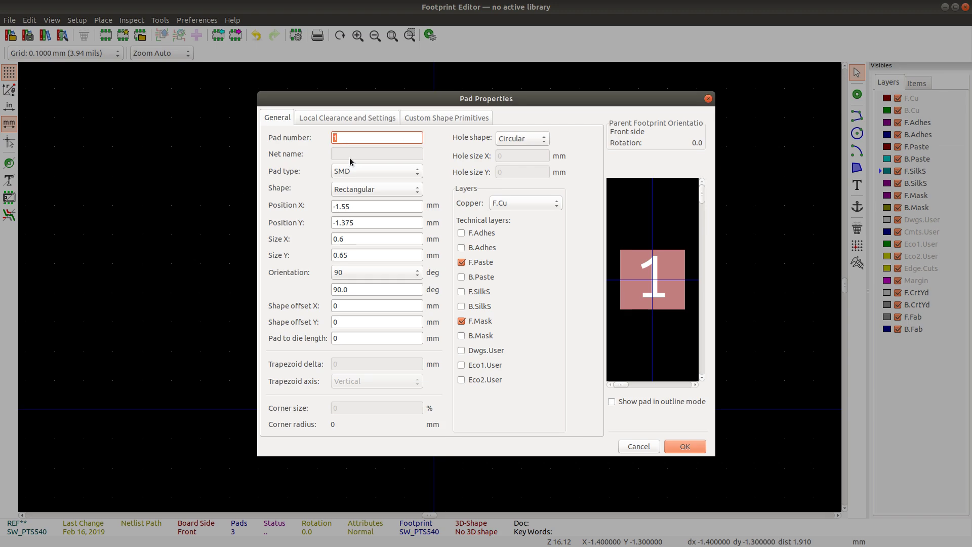
text(3)
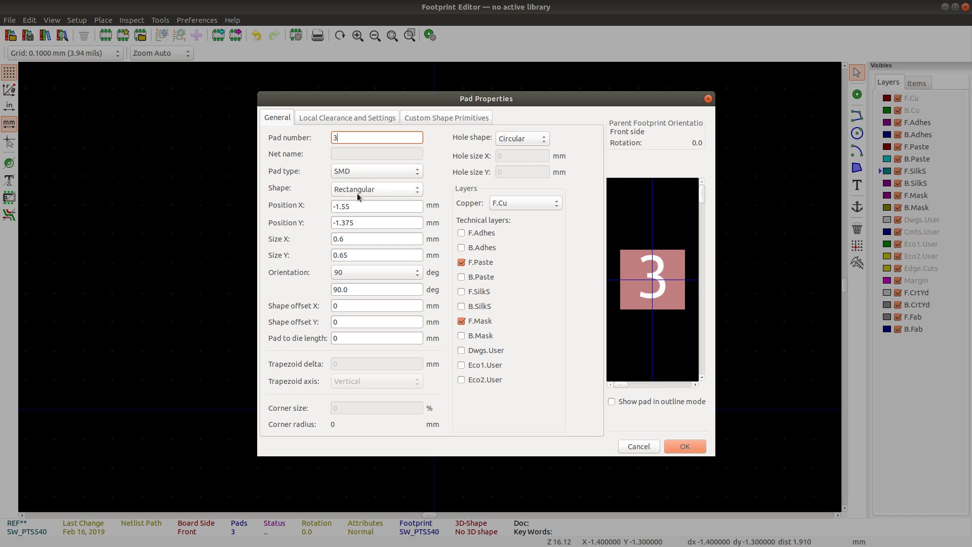
Step: Set pad 3's Y position to 1.375 mm so it sits below pad 1
click(338, 222)
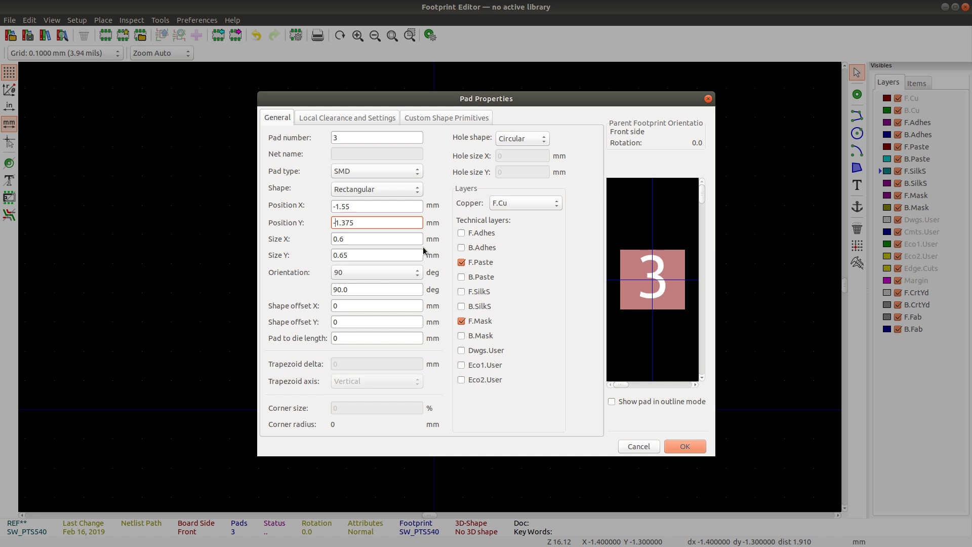
key(BackSpace)
key(Return)
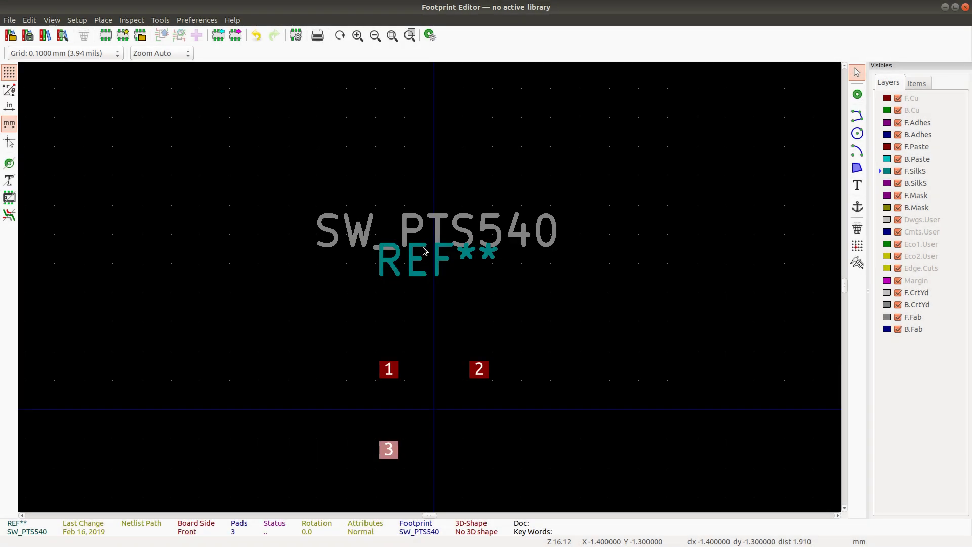
Step: Duplicate pad 2 and place the copy at about X 1.55, Y -1.275 mm
click(477, 369)
key(ctrl+c)
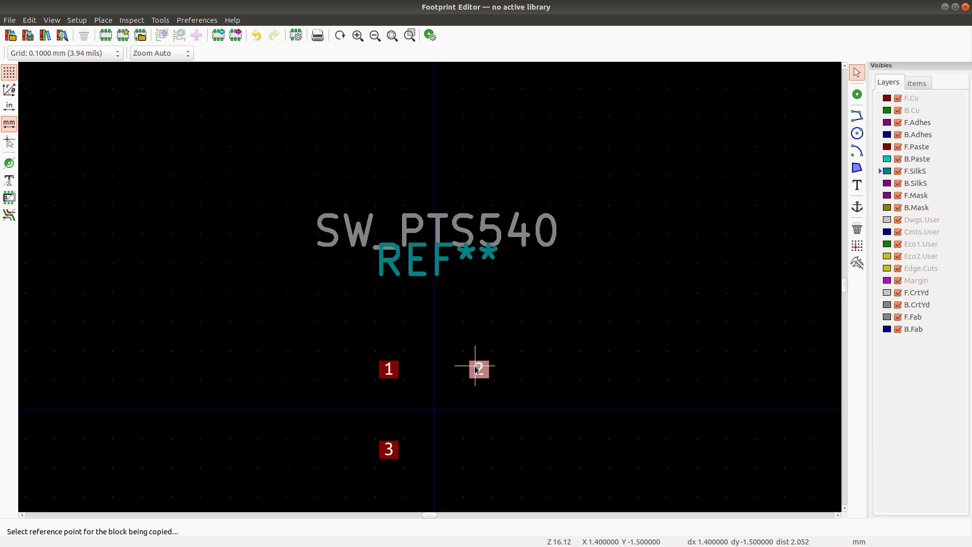
click(478, 369)
key(ctrl+v)
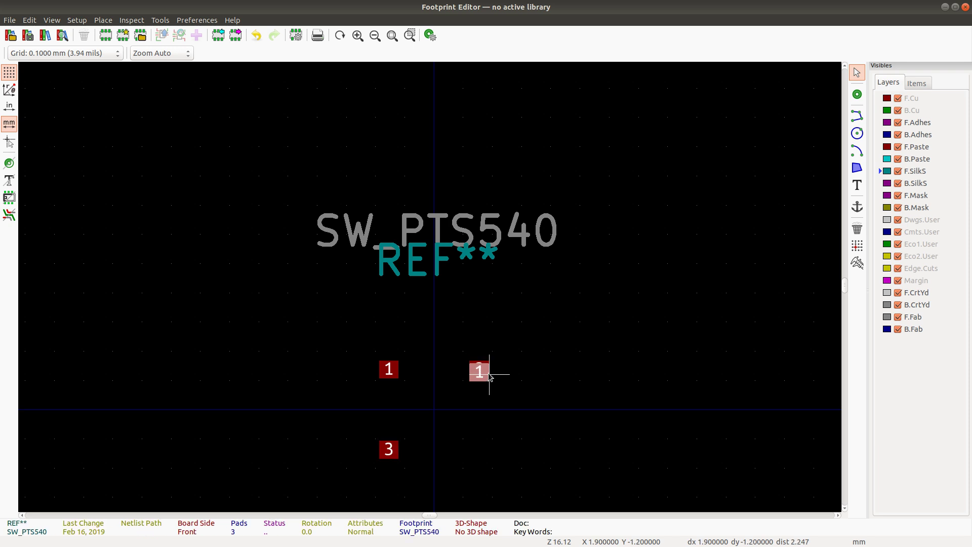
click(489, 376)
Step: Align the duplicated pad over pad 2, number it 4 and set its Y position to 1.375 mm
double_click(489, 376)
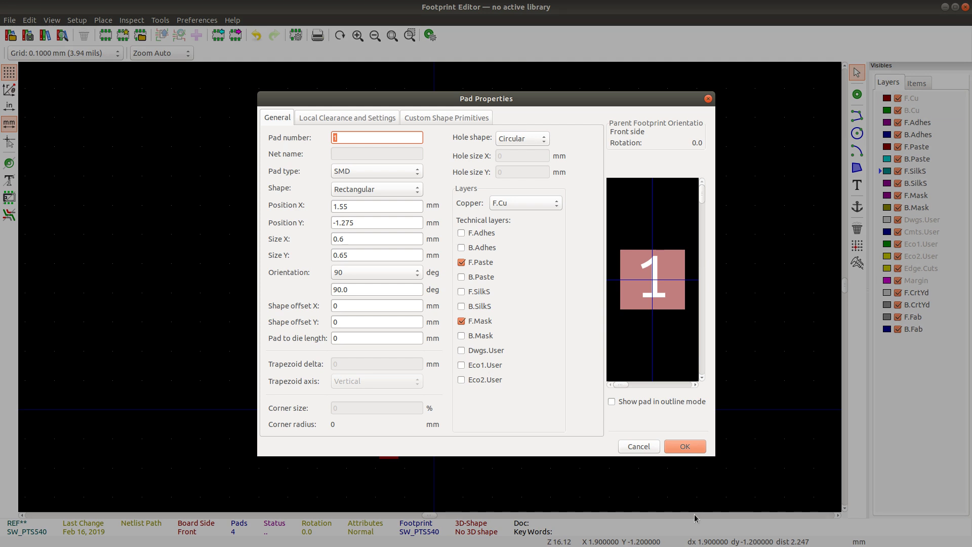
click(637, 446)
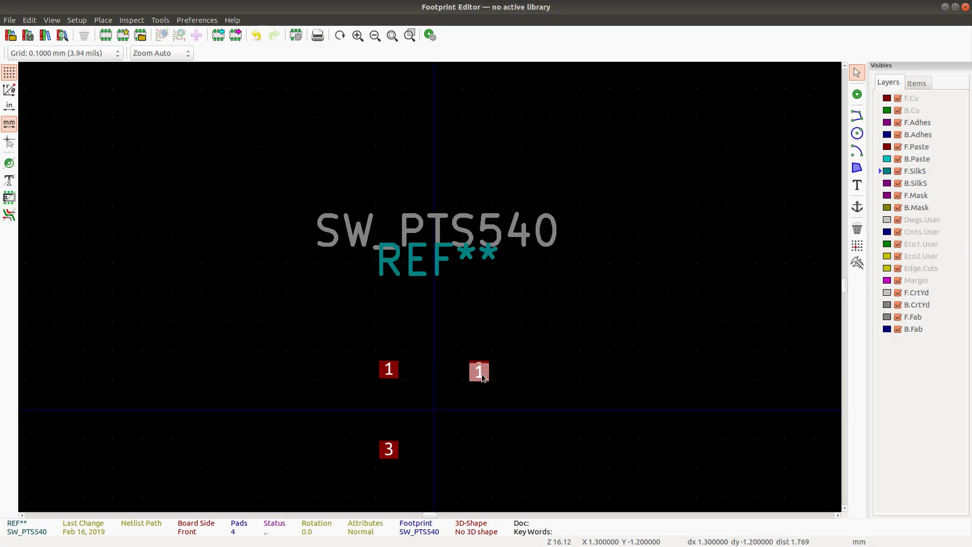
mouse_move(476, 370)
mouse_down()
mouse_move(486, 378)
mouse_move(479, 369)
mouse_up()
double_click(487, 380)
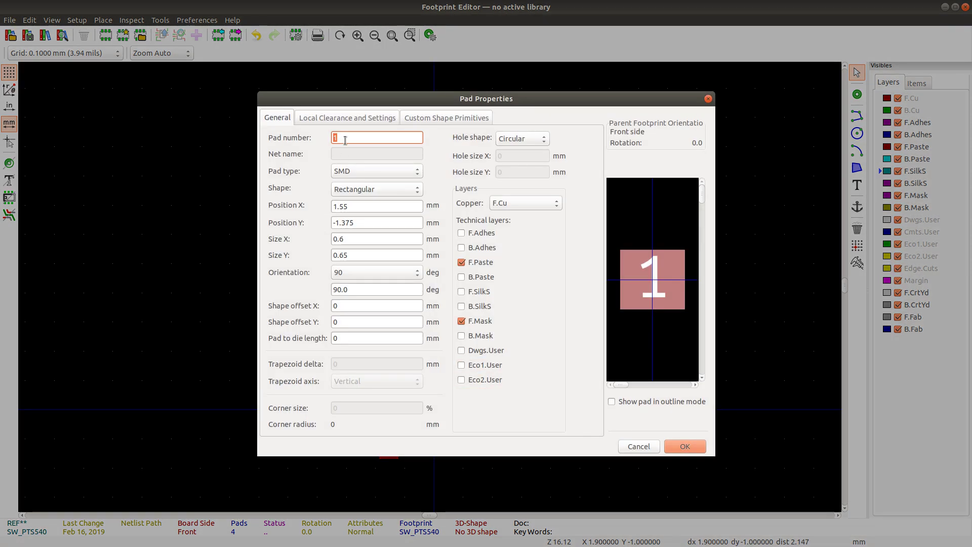
text(4)
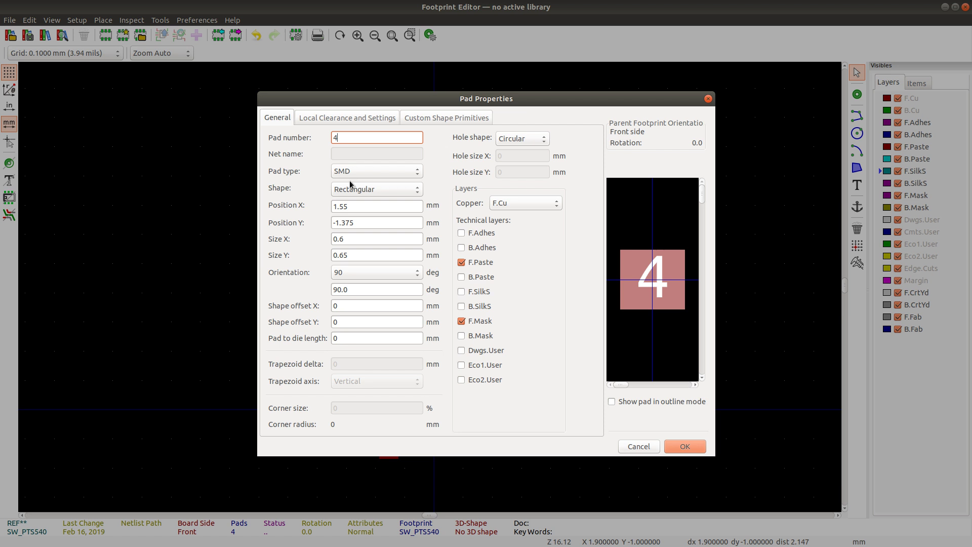
click(334, 222)
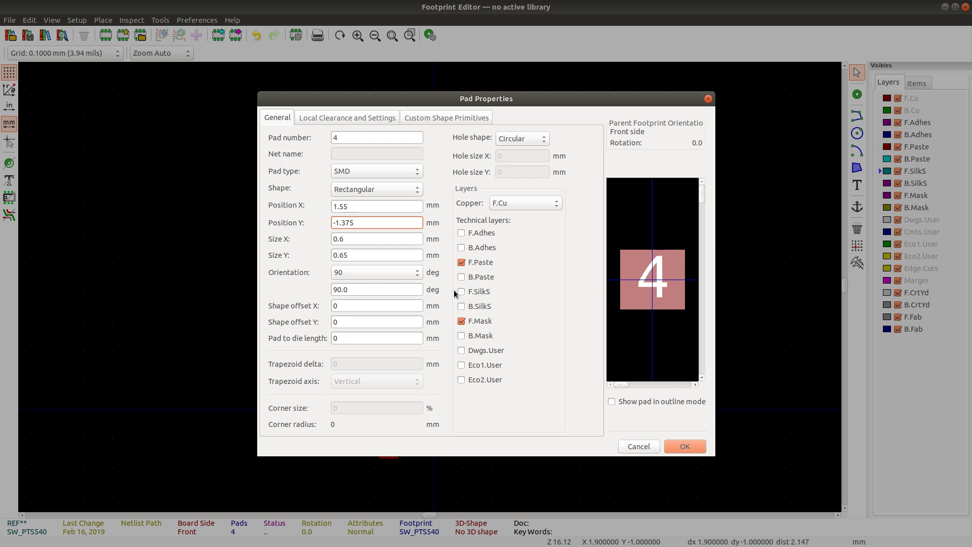
key(Return)
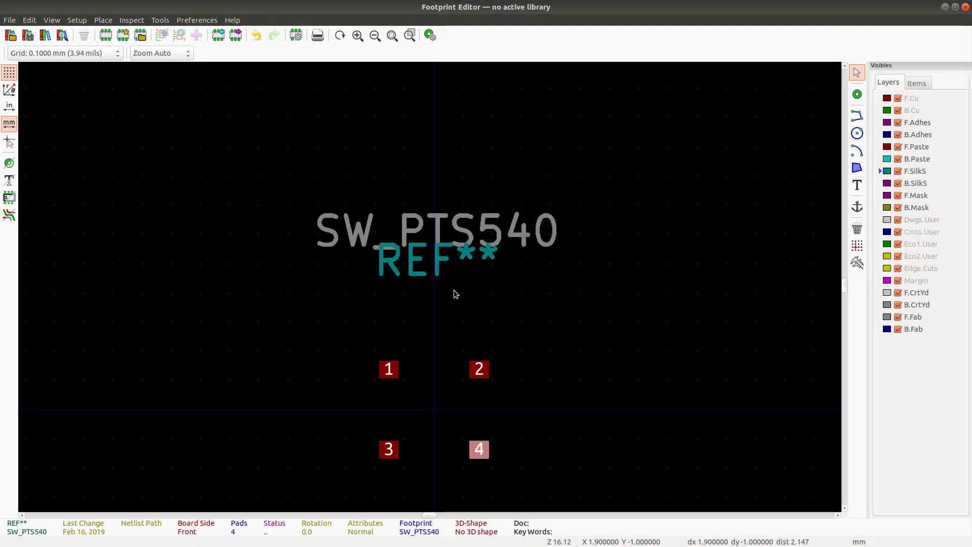
Step: Save the SW_PTS540 footprint in the CUSTOM library
click(614, 330)
key(ctrl+s)
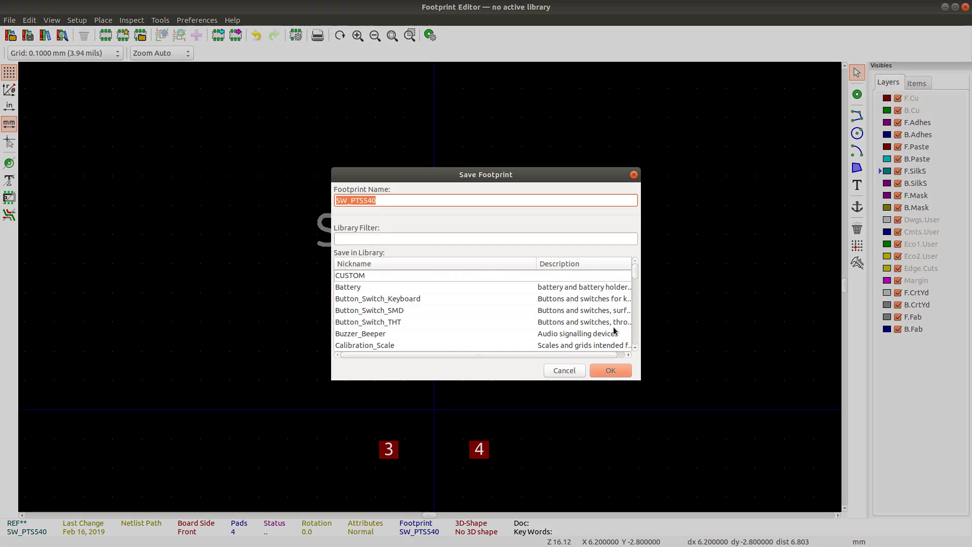
click(370, 276)
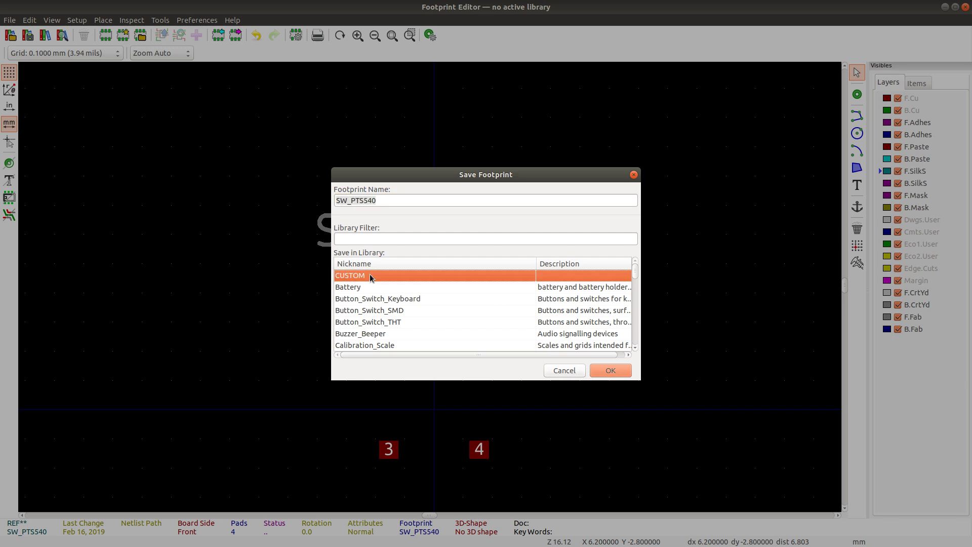
click(610, 371)
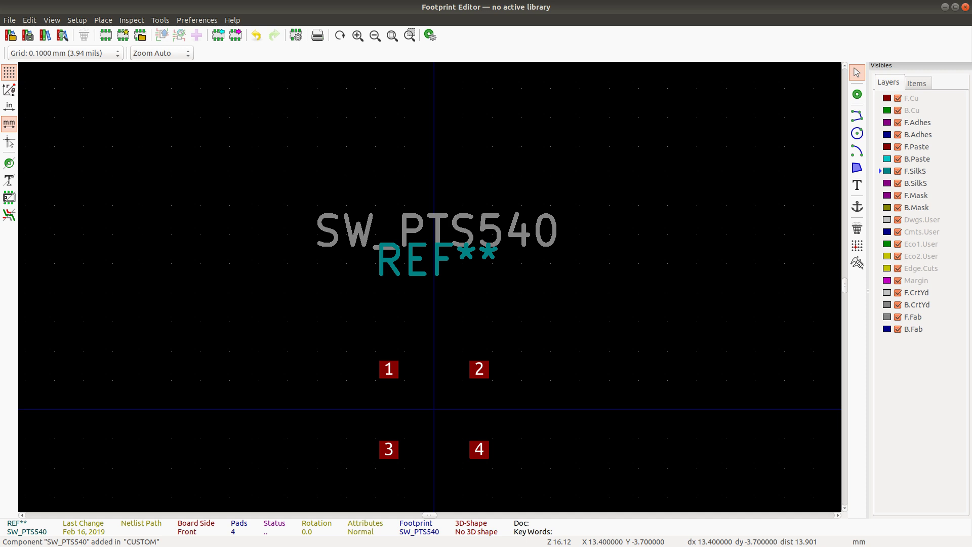
Step: Check the datasheet's land pattern, and measure the outer span across pads 3 and 4 and from pad 2 to pad 4
key(alt+Tab)
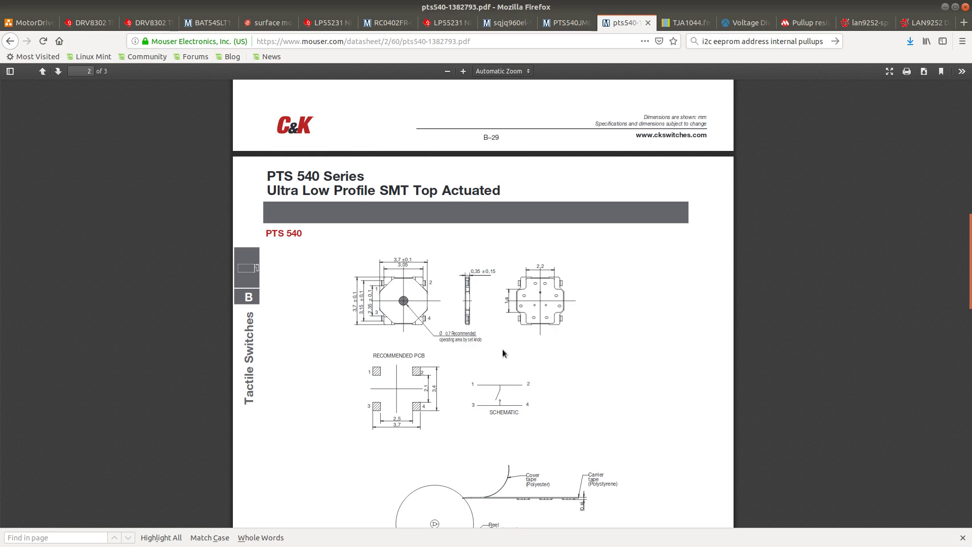
key(alt+Tab)
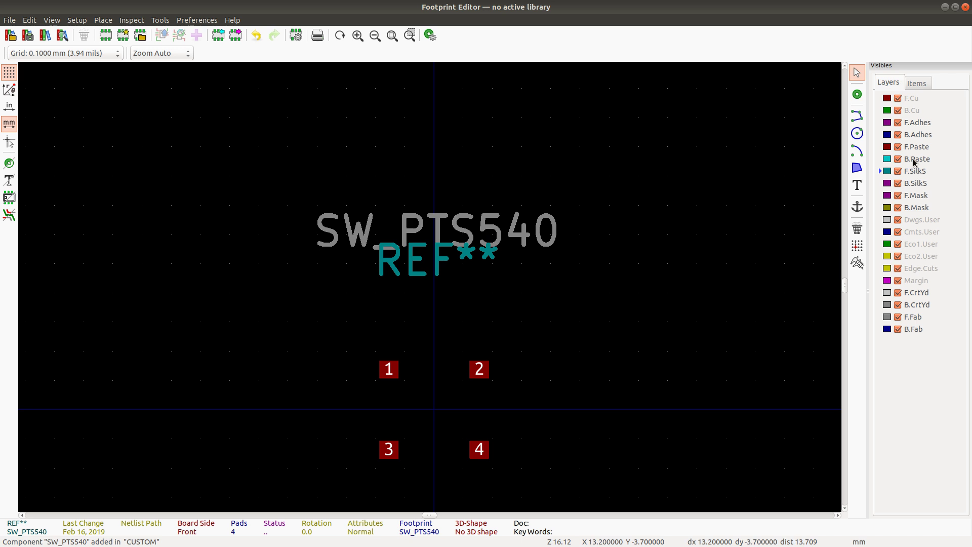
click(857, 263)
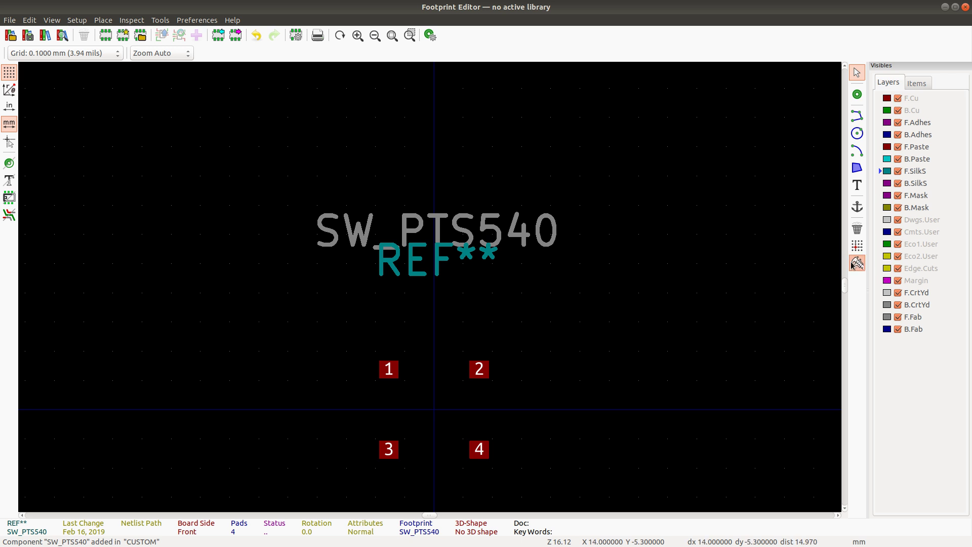
click(378, 450)
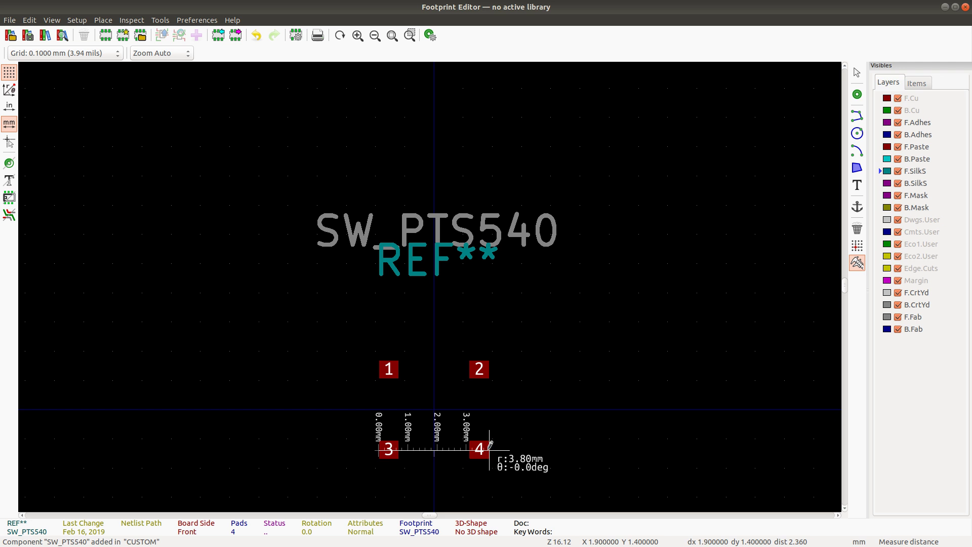
key(Escape)
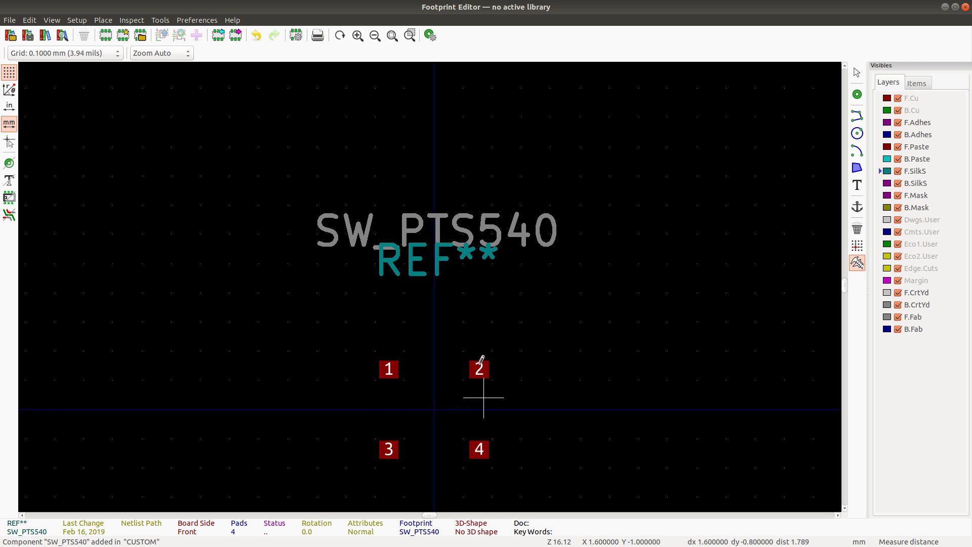
click(481, 359)
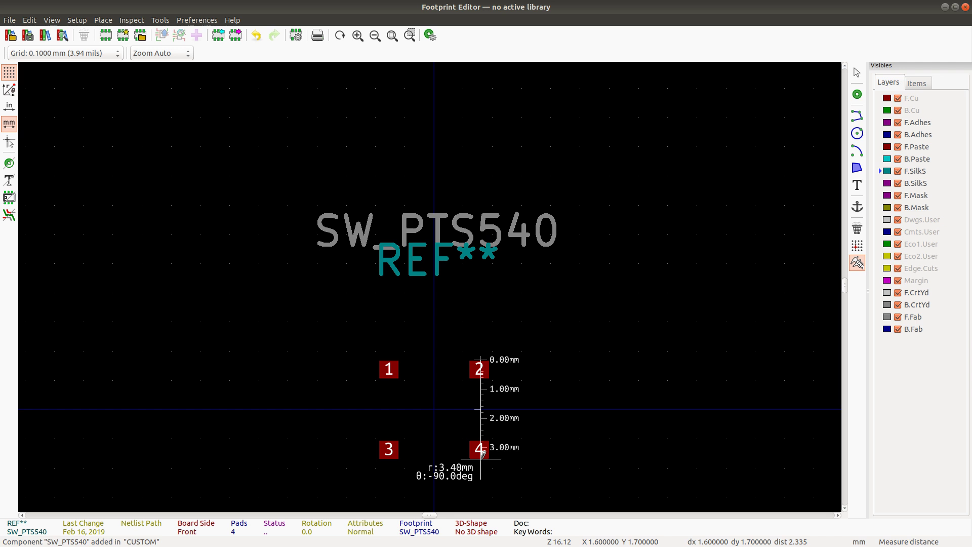
key(Escape)
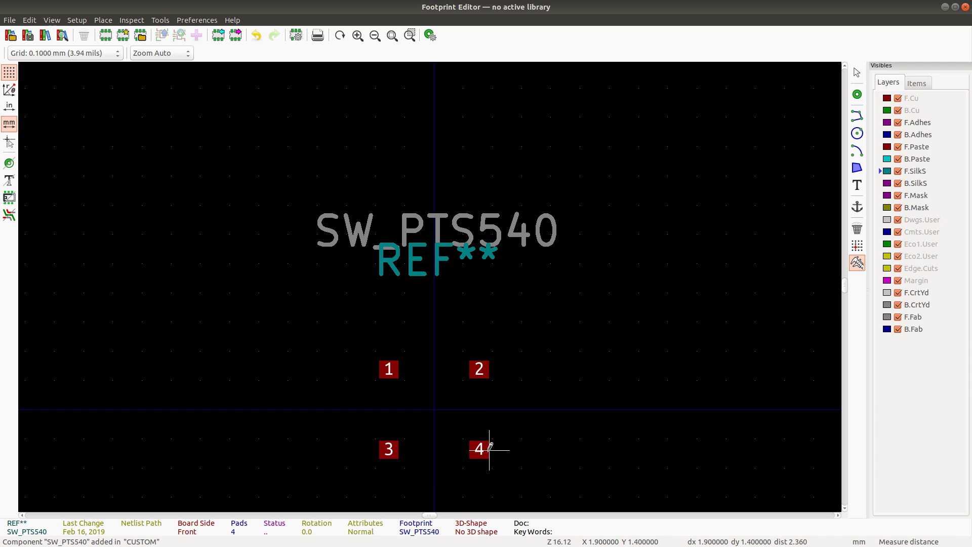
click(489, 449)
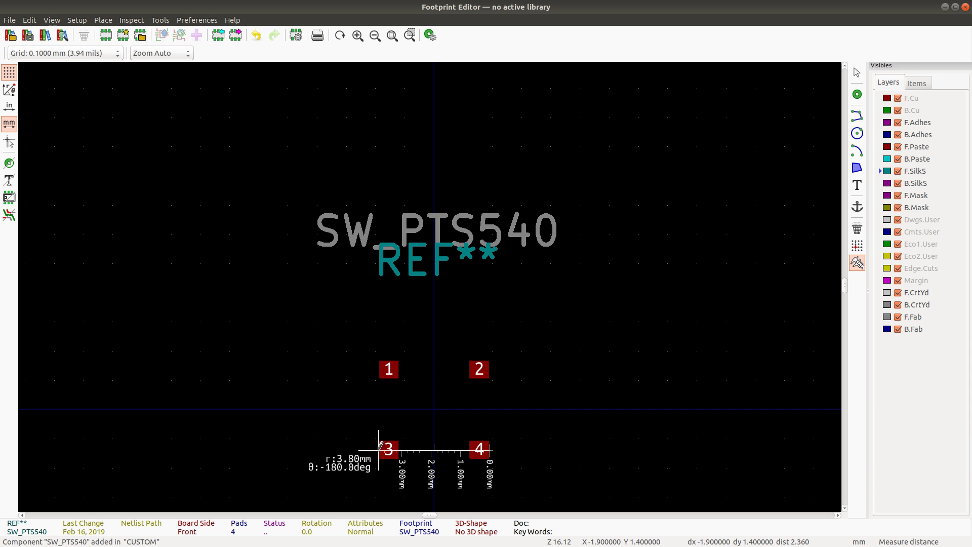
key(Escape)
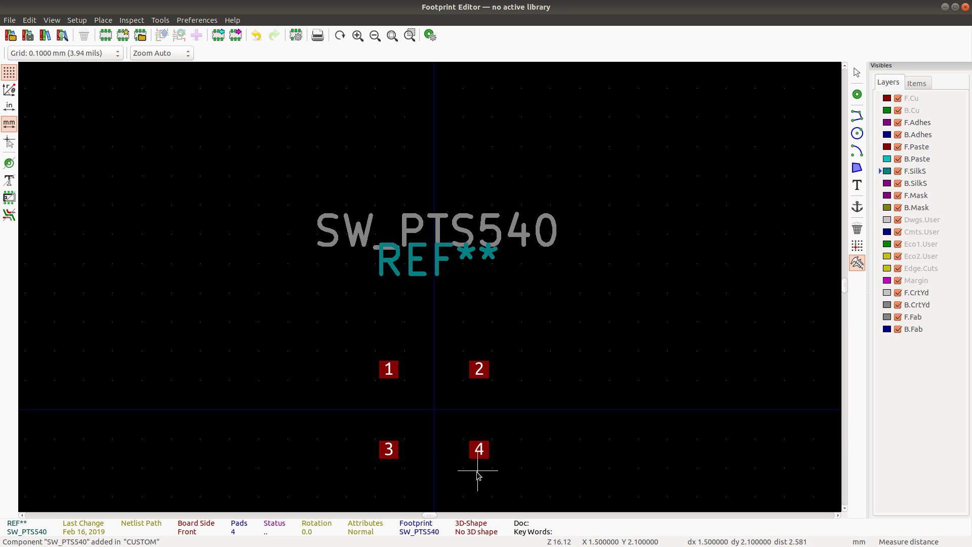
Step: Switch to the calculator and recompute the pad width from the datasheet dimensions as 3.7 - 2.5, divided by 2
key(alt+Tab)
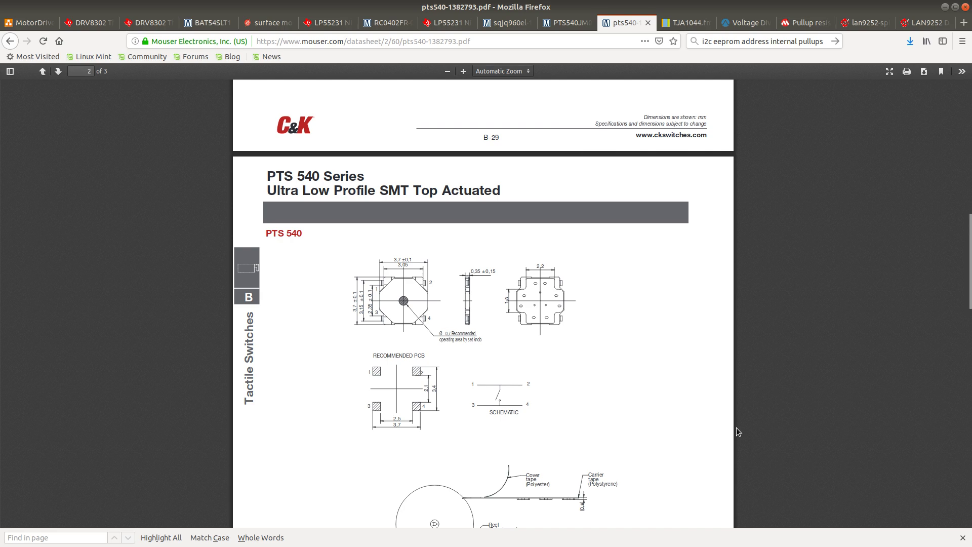
key(alt+Tab)
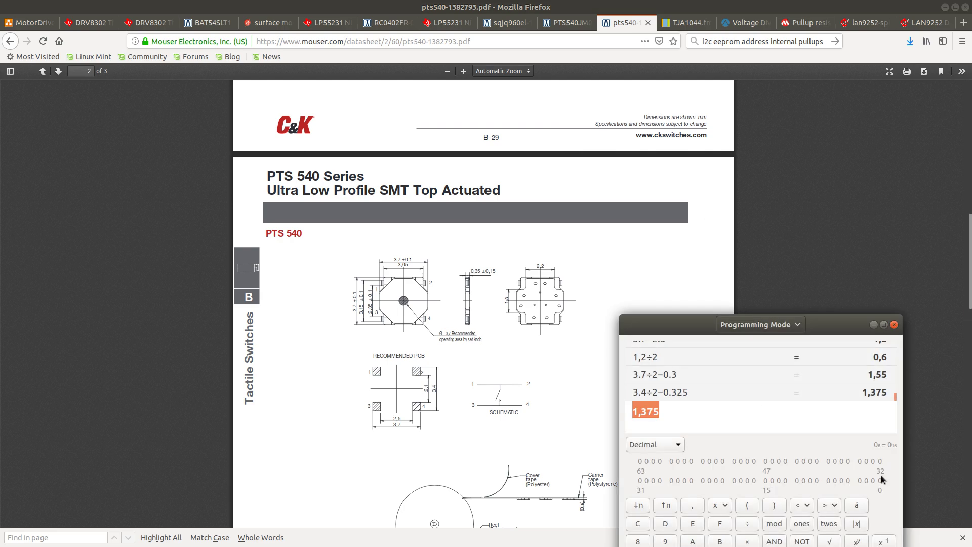
text(3.7-2.5/2)
key(Return)
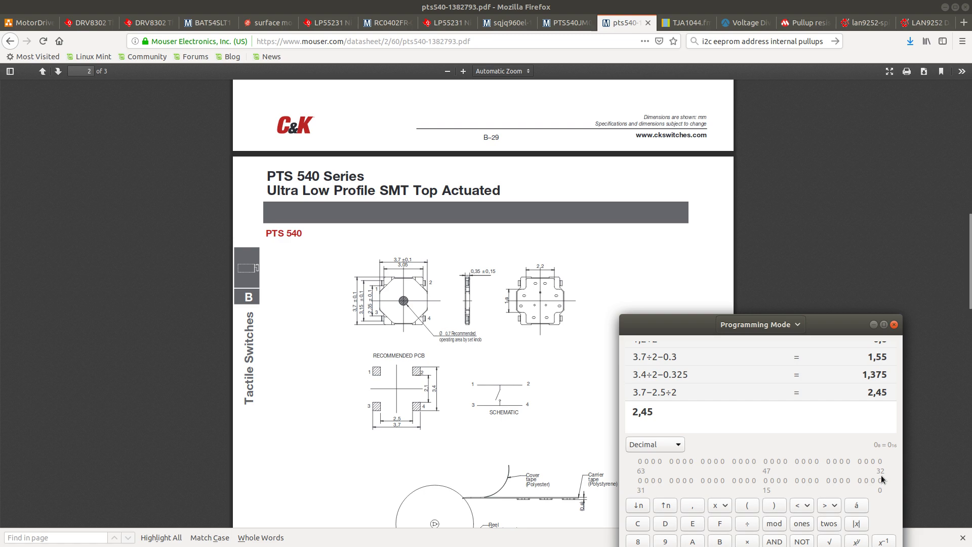
key(Up)
key(BackSpace)
key(BackSpace)
key(Return)
text(/2)
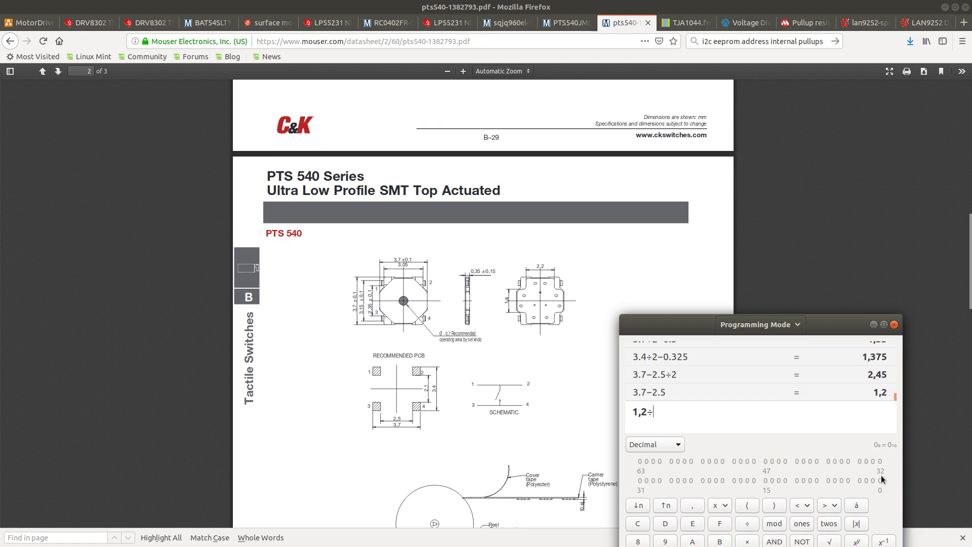
key(Return)
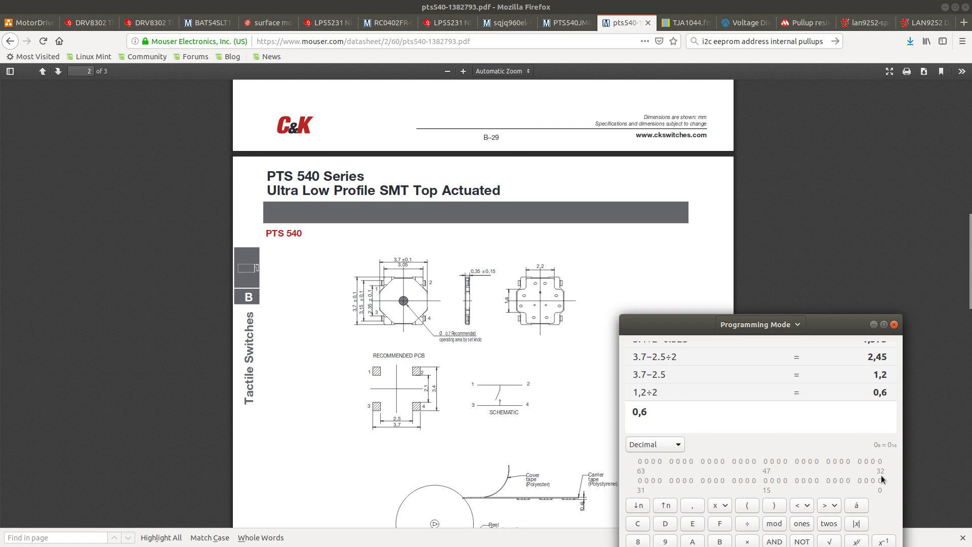
Step: Recompute the pad centre's X offset as 3.7/2 - 0.3
text(3.7)
text(/2)
text(-0.3)
key(Return)
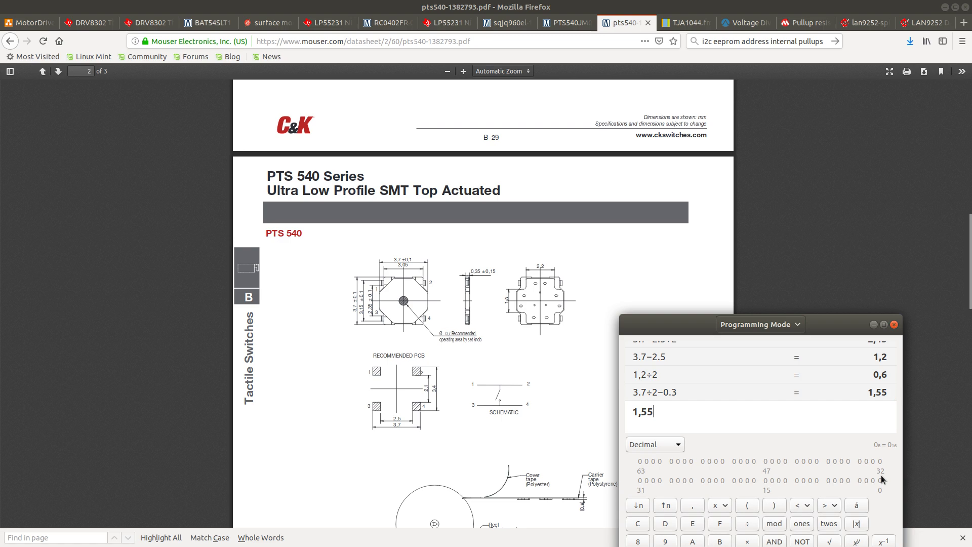
Step: Return to the Footprint Editor and measure the span between the outer edges of pads 3 and 4 up close
key(alt+Tab)
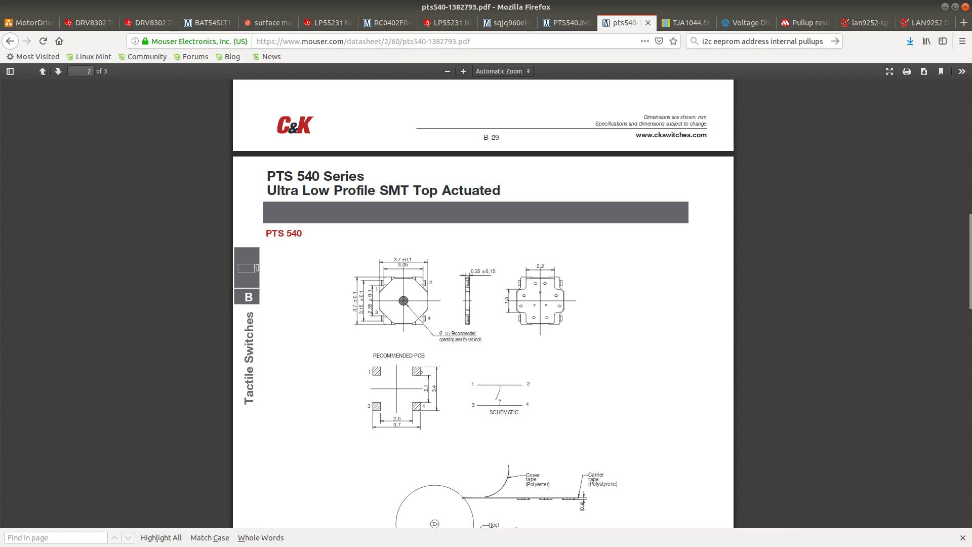
key(alt+Tab)
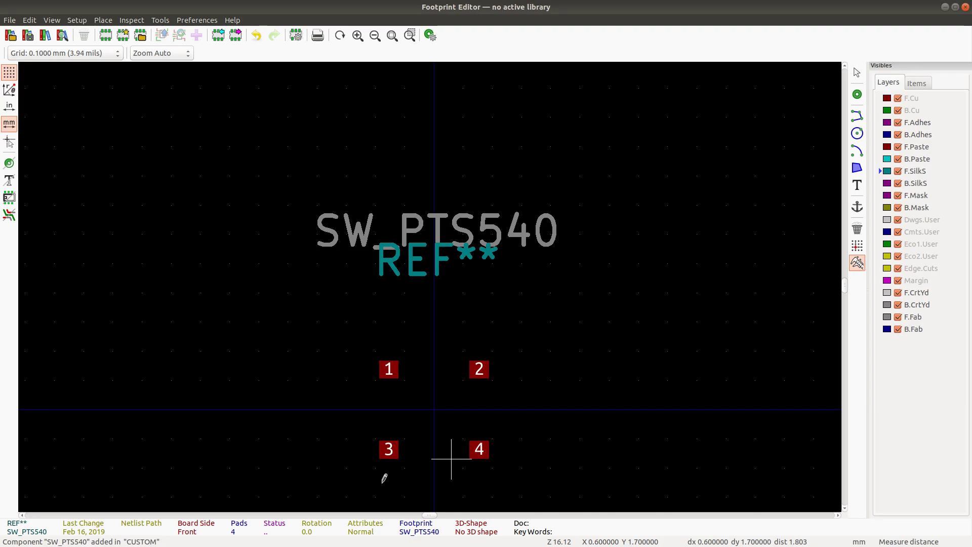
scroll(385, 478, up, 4)
scroll(586, 157, down, 1)
scroll(432, 281, up, 1)
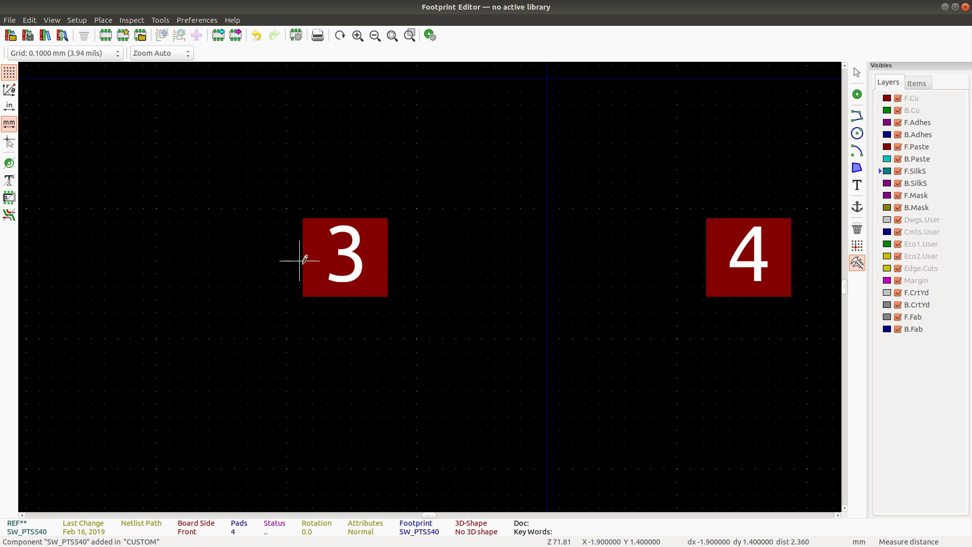
click(301, 261)
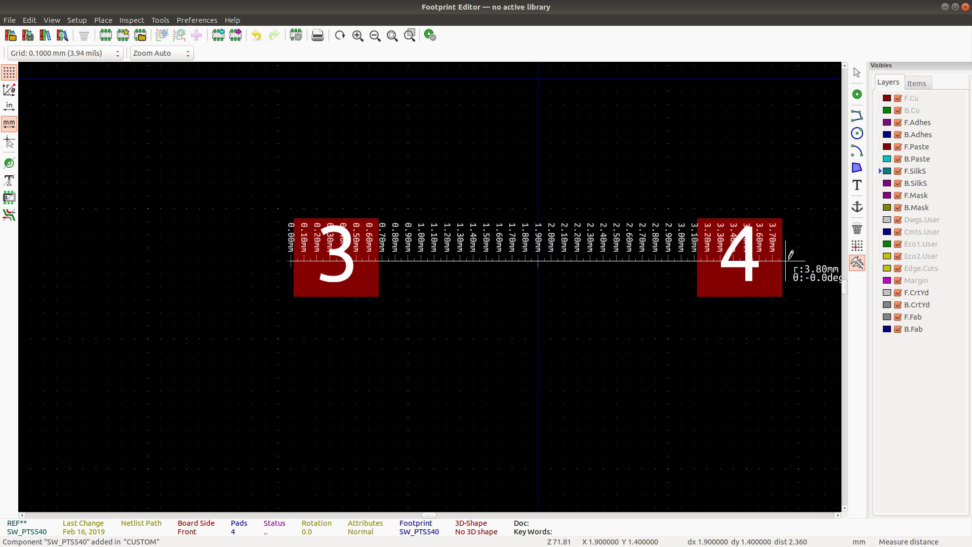
key(Escape)
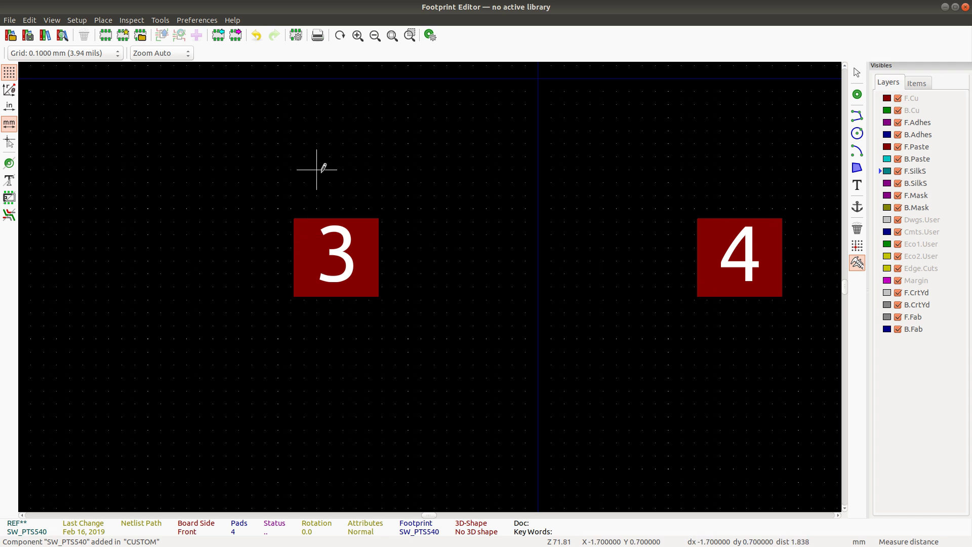
Step: Check the recommended PCB layout in the PTS 540 datasheet, and return to the Footprint Editor
scroll(430, 223, down, 3)
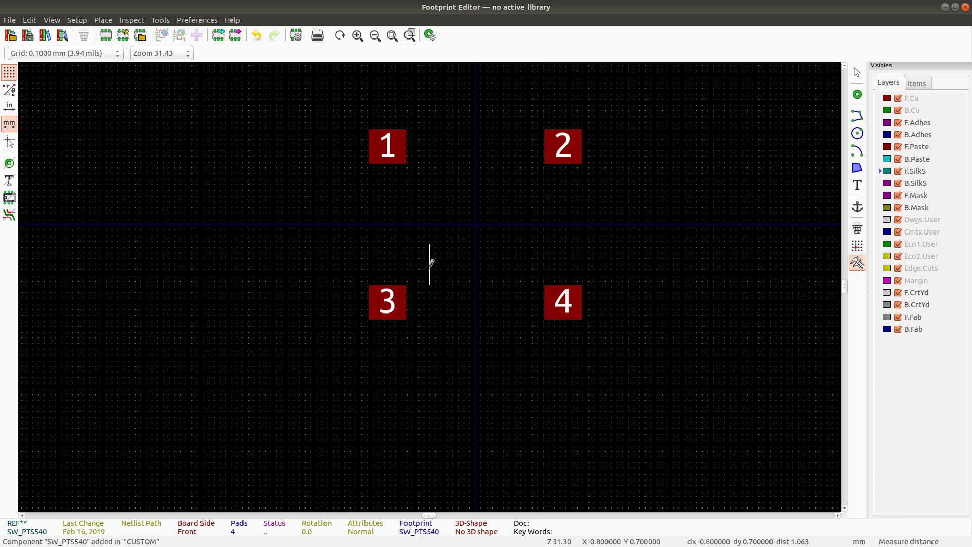
key(alt+Tab)
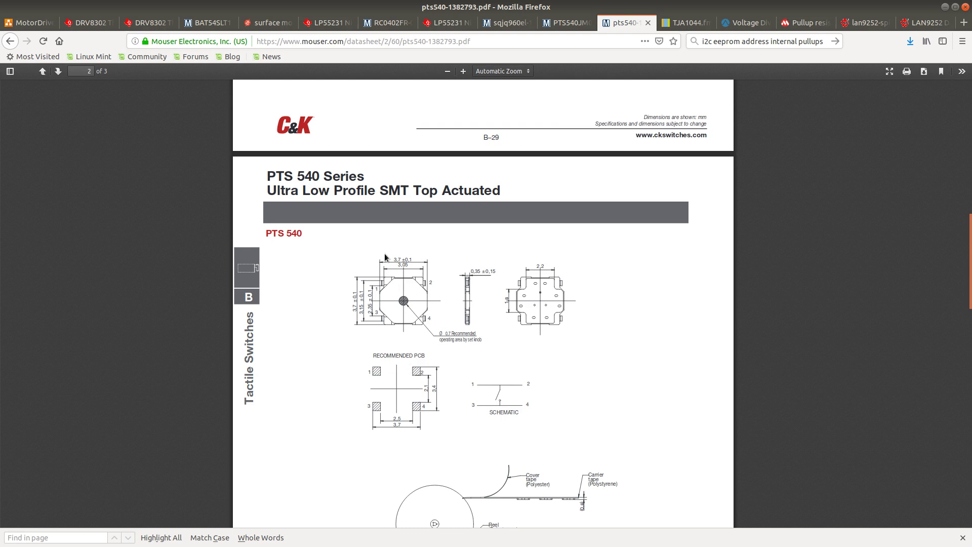
scroll(448, 330, down, 3)
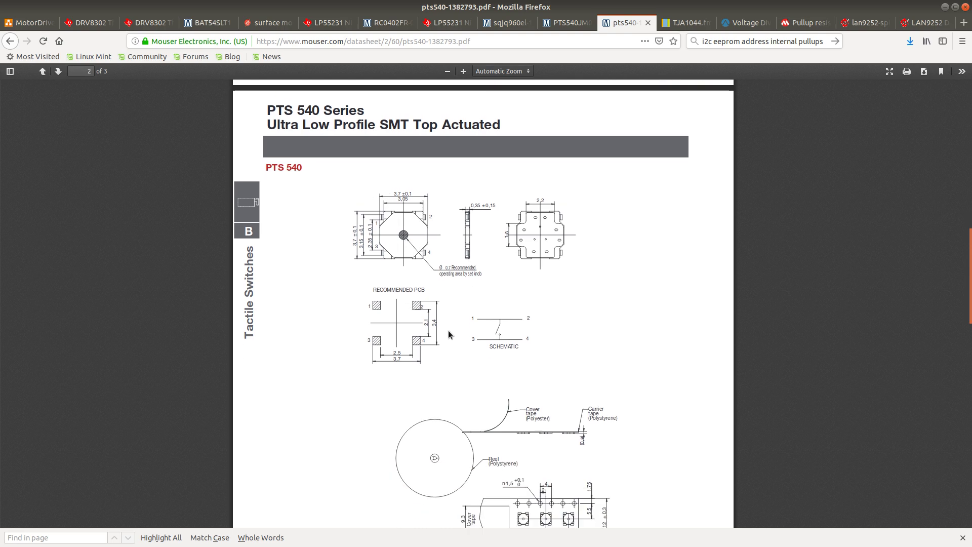
key(alt+Tab)
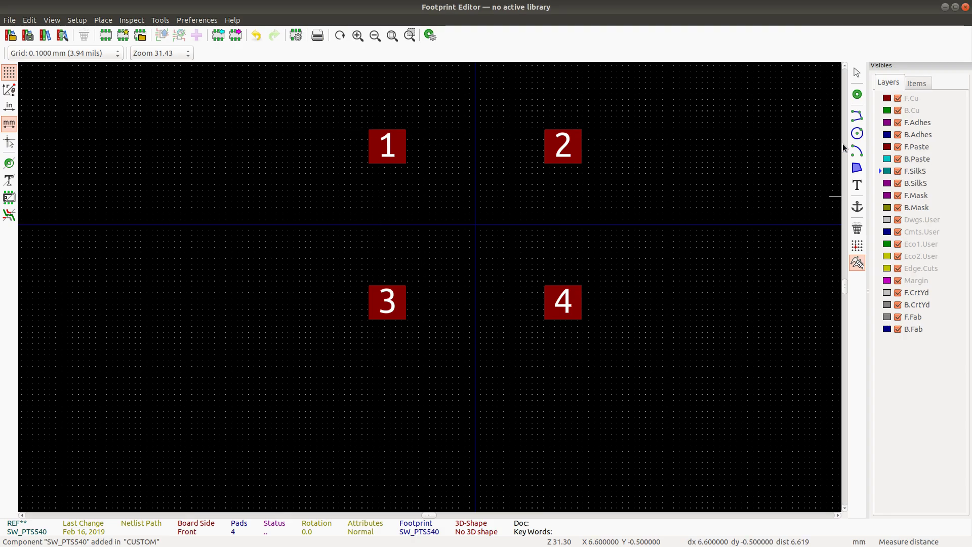
Step: Draw an F.SilkS corner mark around pad 1's outer corner with a vertical line about 0.7 mm and a horizontal line about 0.8 mm long
click(857, 116)
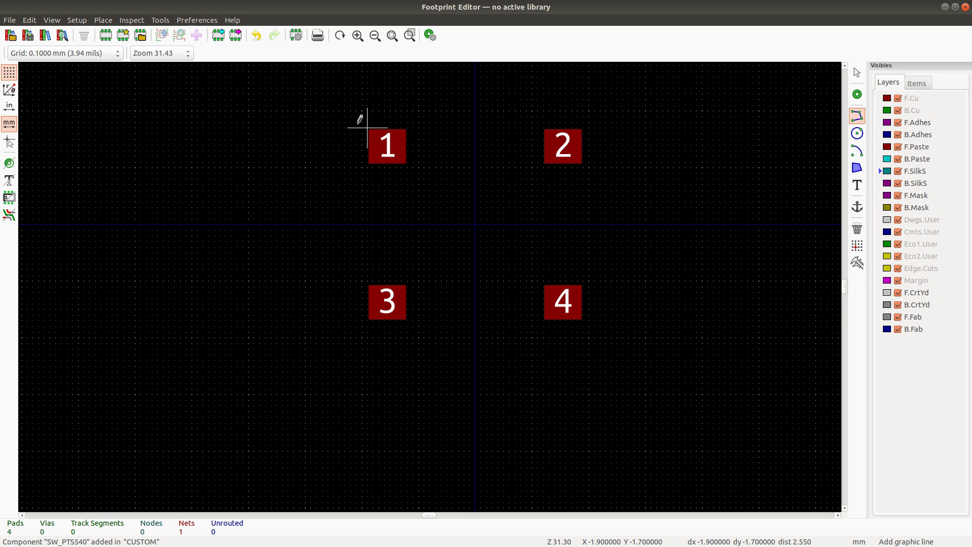
click(362, 122)
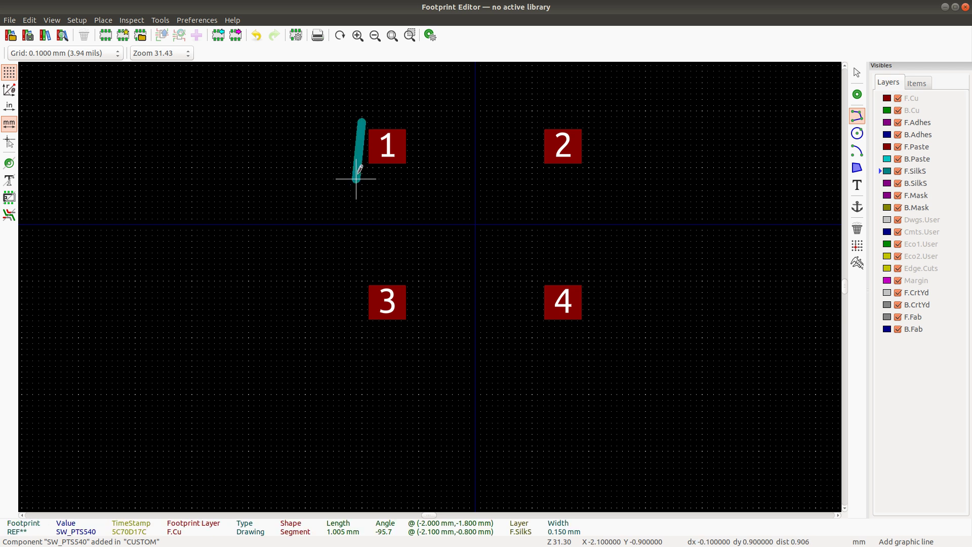
double_click(362, 162)
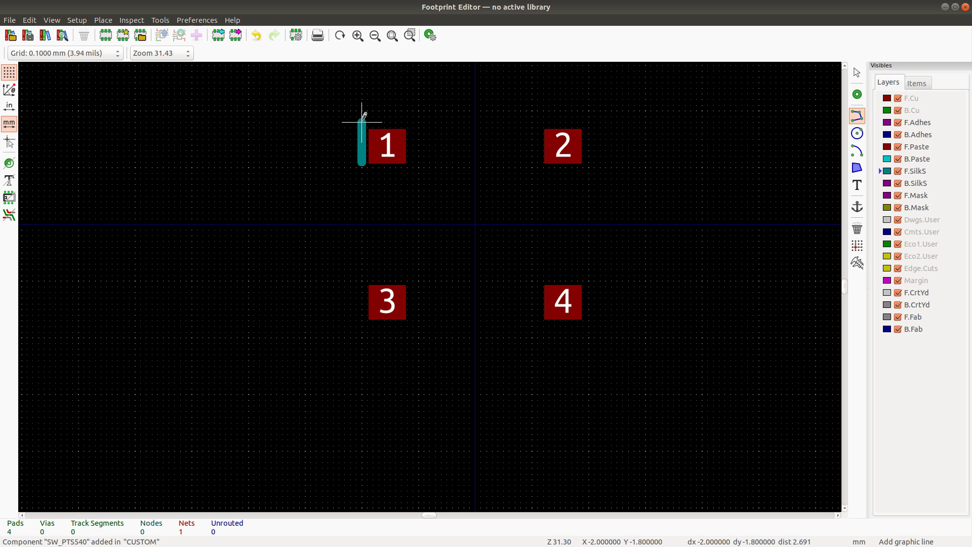
click(362, 122)
double_click(408, 122)
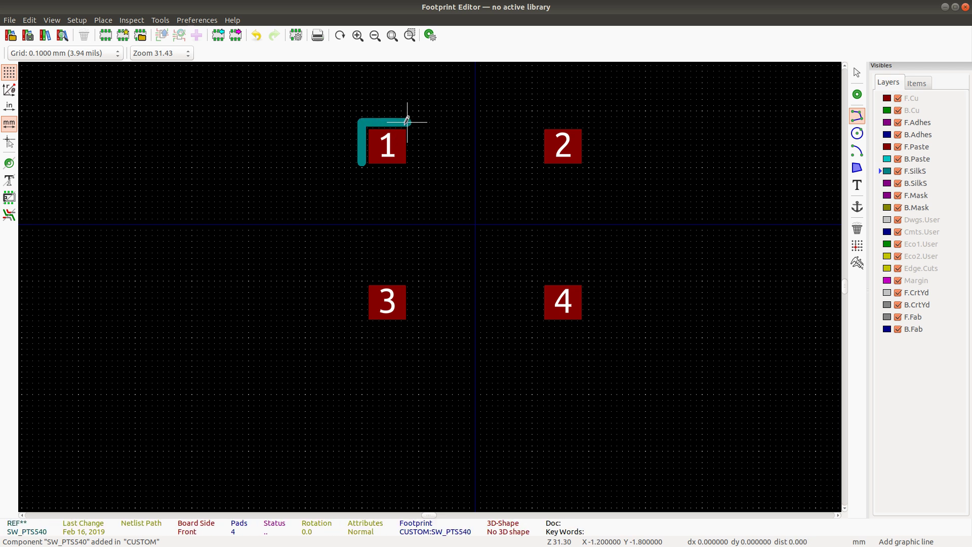
Step: Draw an F.SilkS corner mark around pad 2's outer corner with vertical and horizontal lines about 0.7 mm long
click(588, 122)
double_click(588, 162)
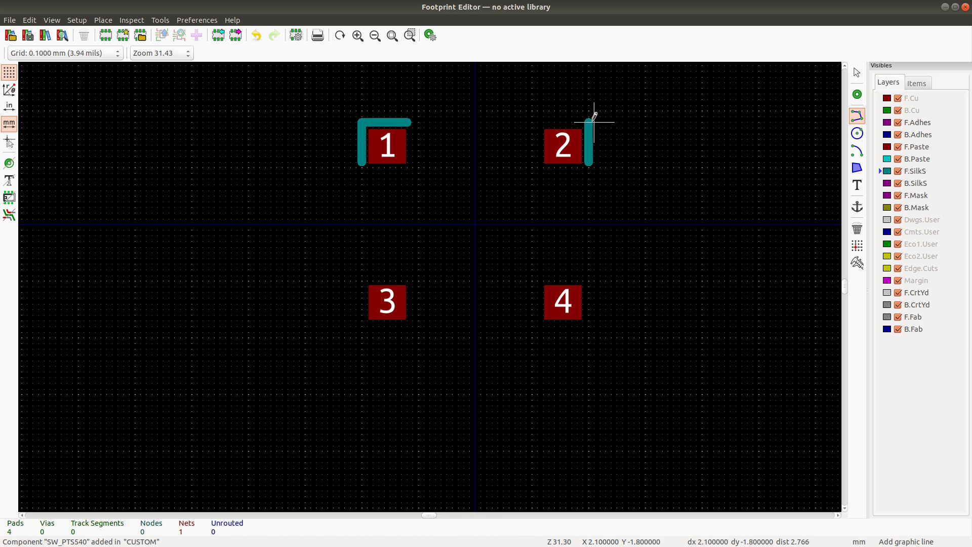
click(588, 122)
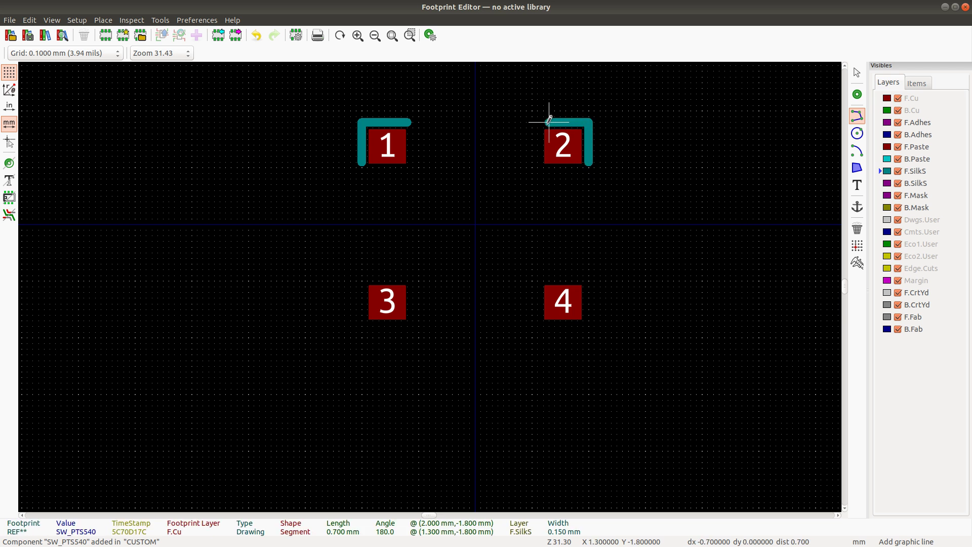
double_click(549, 122)
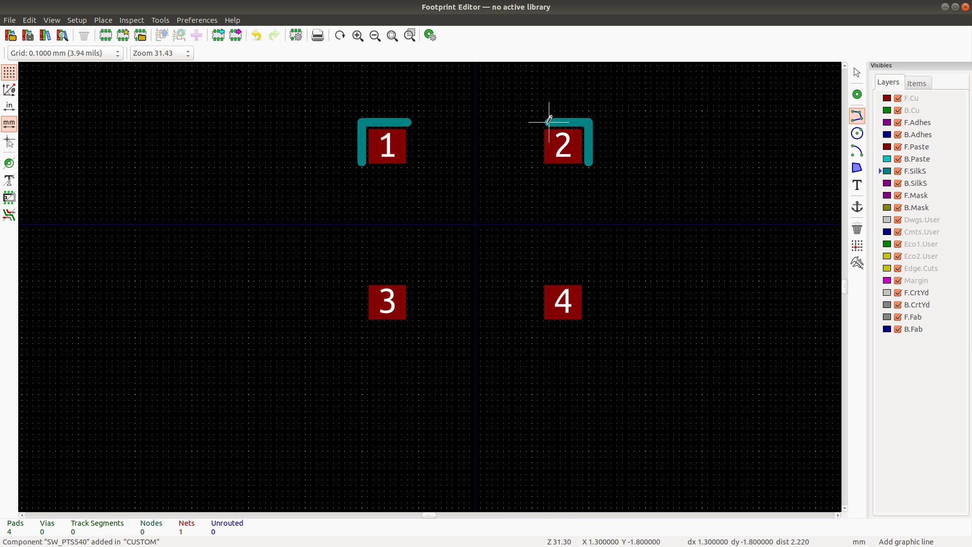
Step: Draw an F.SilkS corner mark around pad 4's outer corner with vertical and horizontal lines about 0.7 mm long
click(588, 286)
click(589, 327)
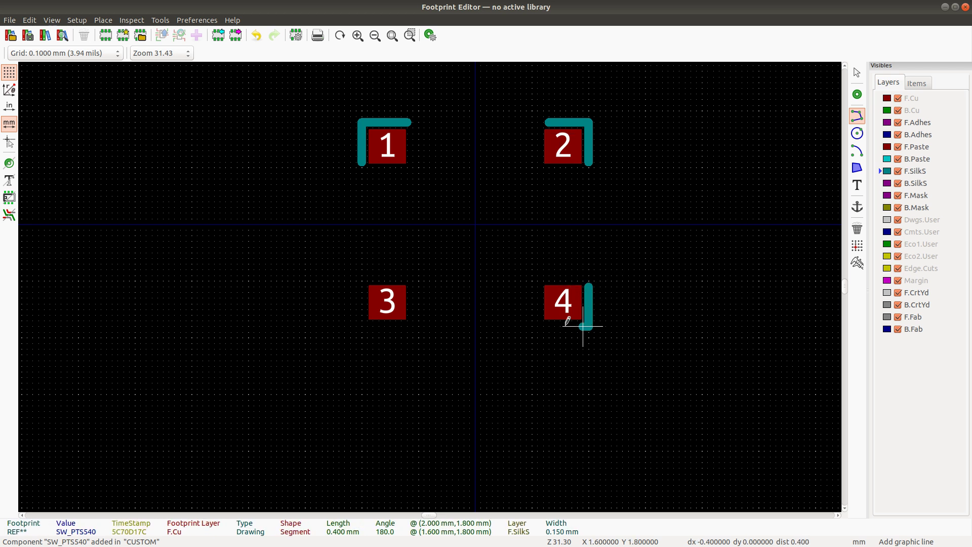
double_click(550, 326)
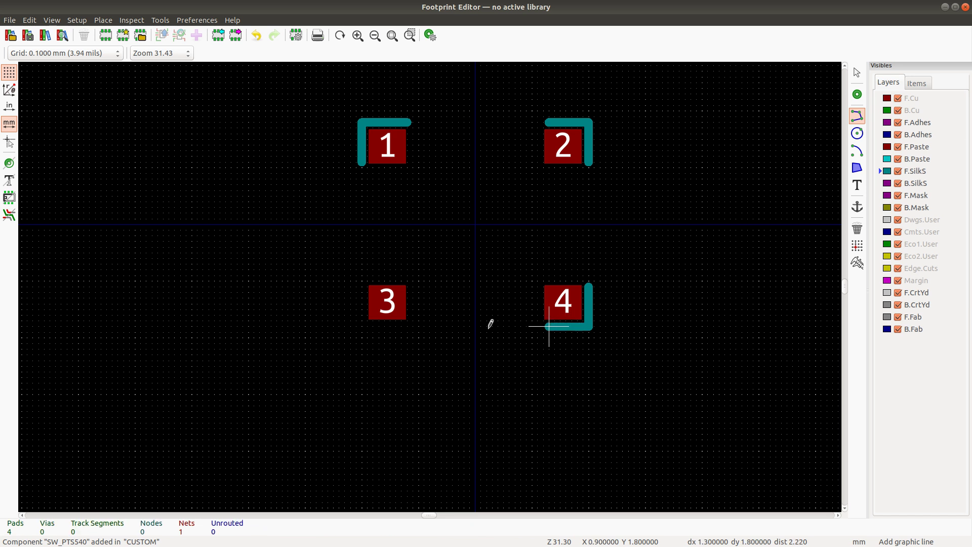
Step: Draw an F.SilkS corner mark around pad 3's outer corner, with its horizontal line running 0.7 mm from X -1.3 to -2.0 mm
click(407, 326)
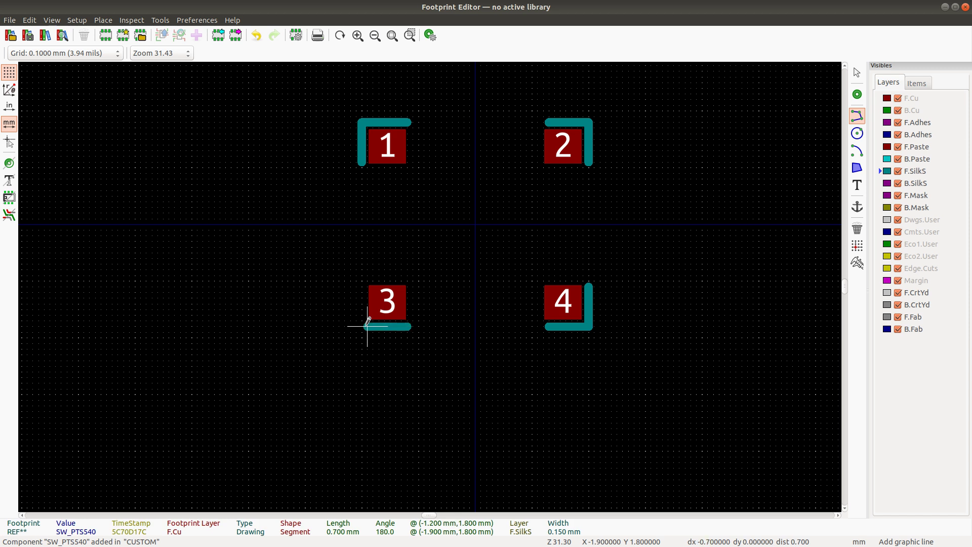
key(Escape)
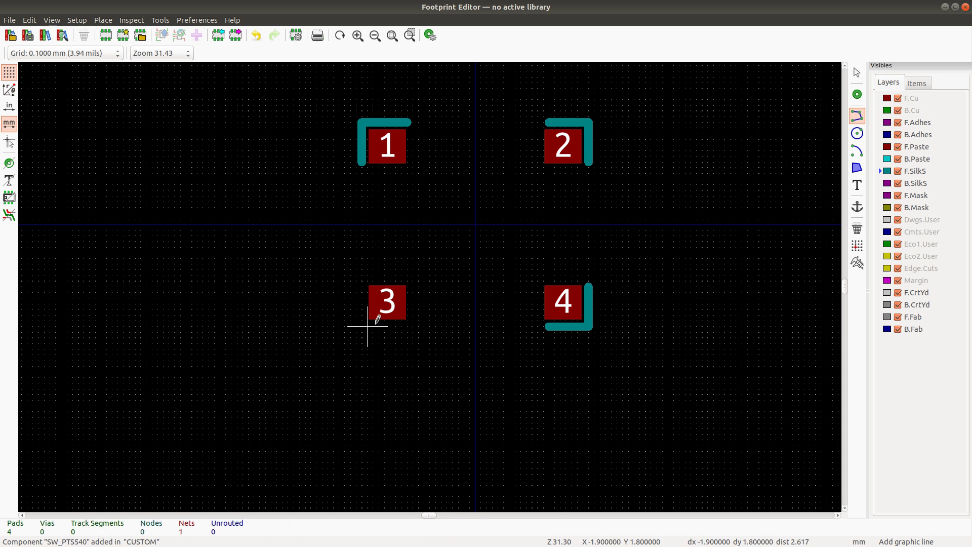
click(401, 326)
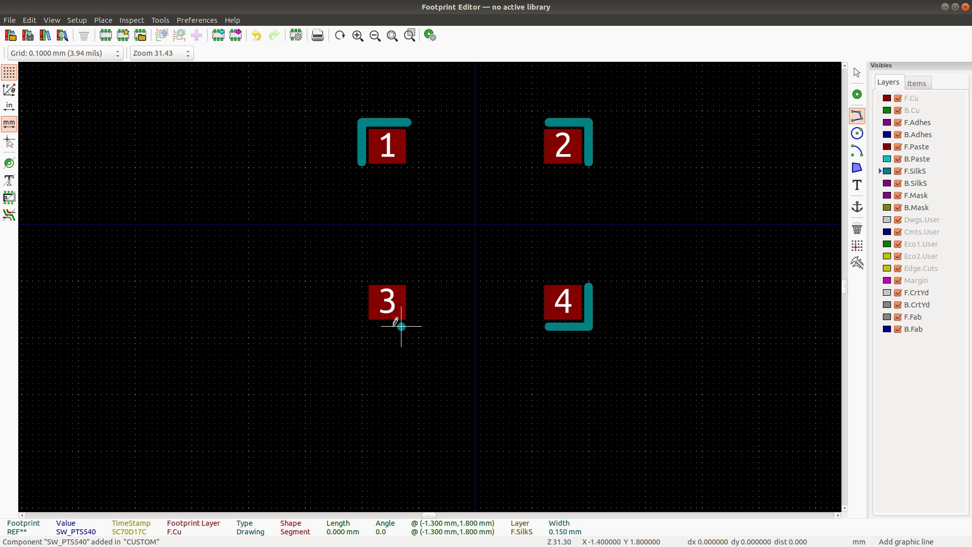
click(361, 327)
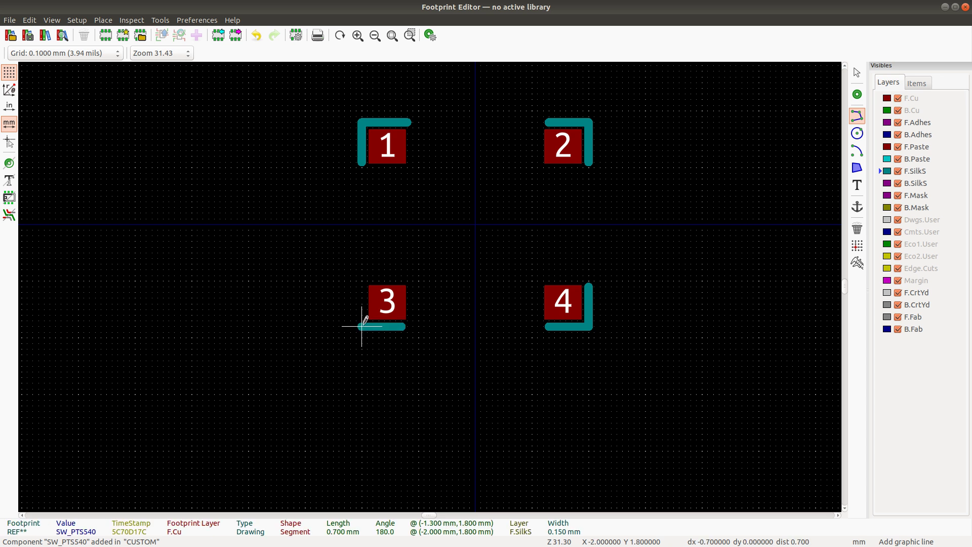
double_click(362, 286)
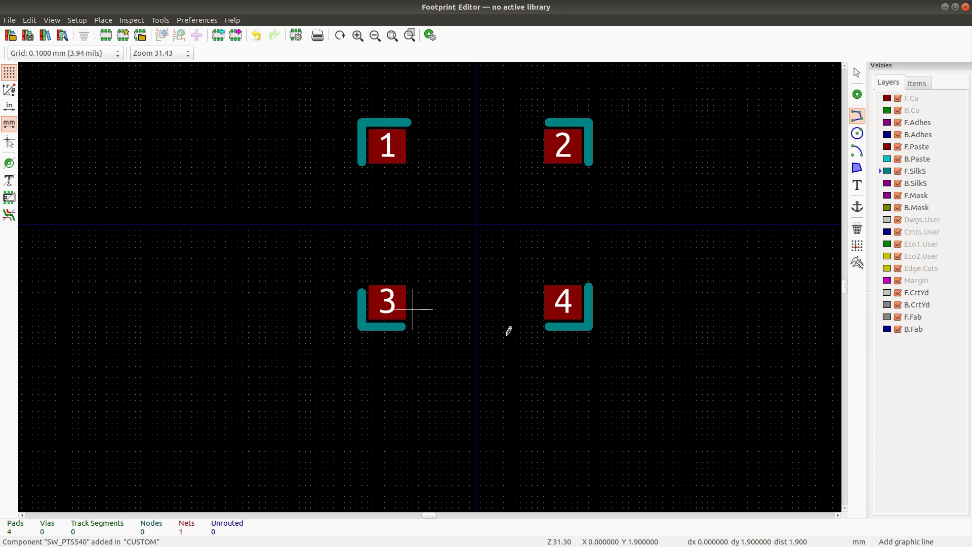
key(Escape)
Step: Shorten pad 1's silkscreen corner mark to 0.7 mm for the horizontal line and 0.6 mm for the vertical line
click(405, 127)
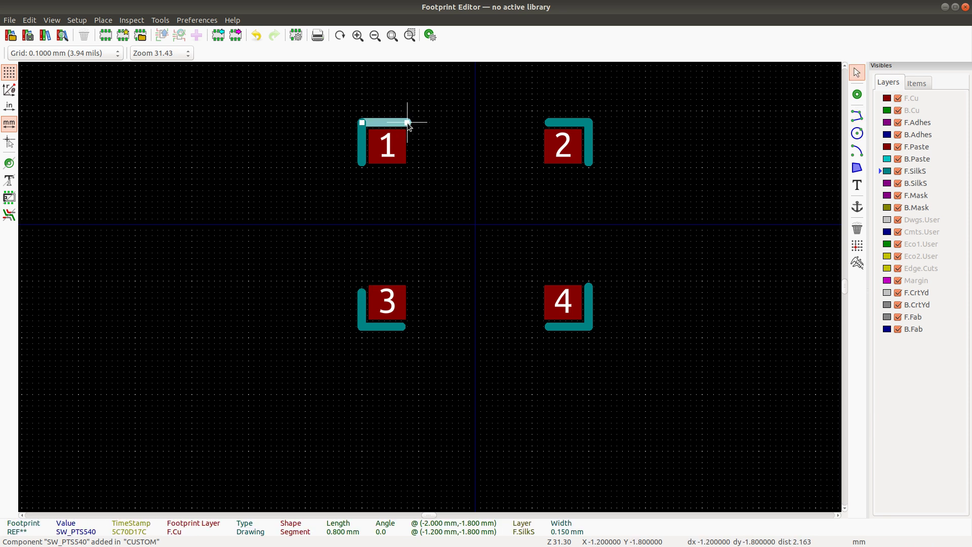
drag(408, 122, 402, 122)
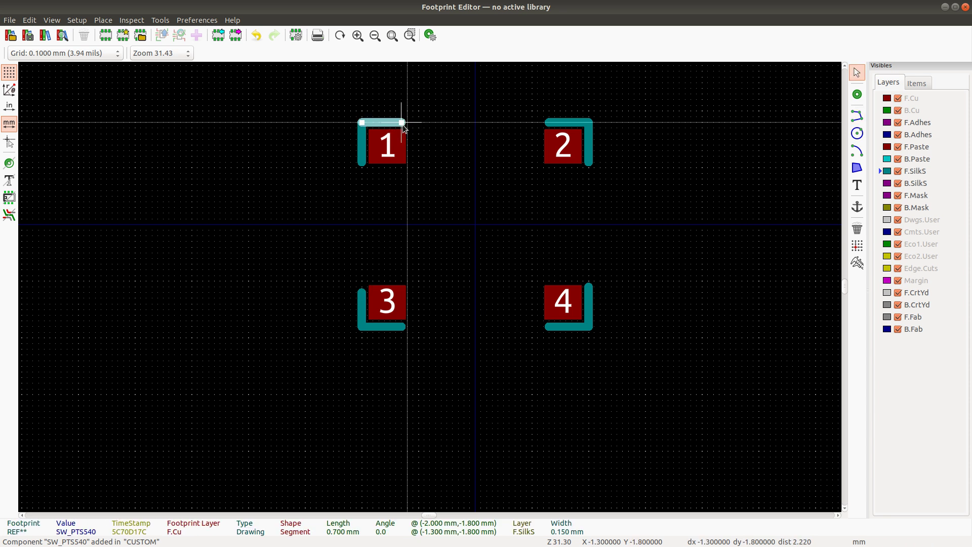
click(361, 161)
drag(361, 162, 362, 159)
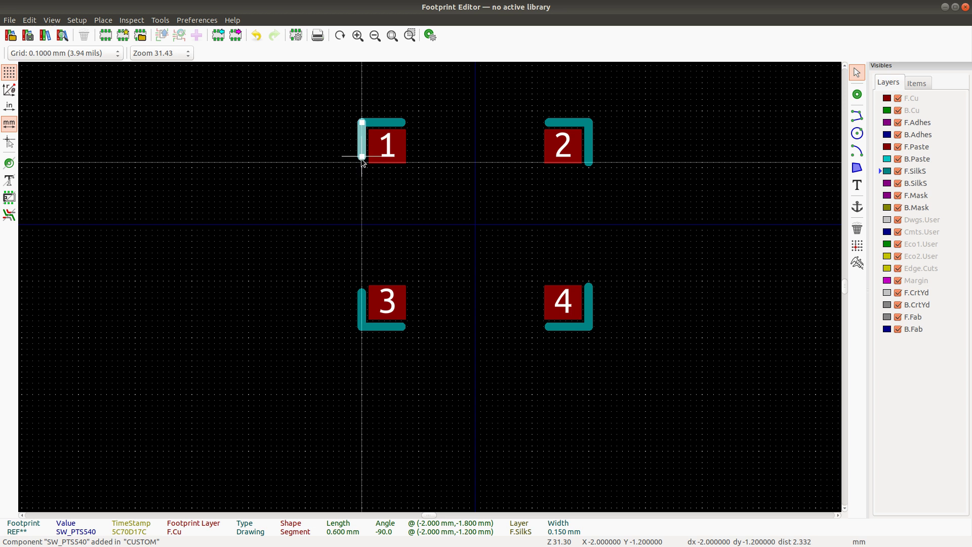
Step: Shorten the vertical silkscreen lines beside pads 2 and 4 to 0.6 mm, and trim the inner end of the line above pad 2
click(590, 161)
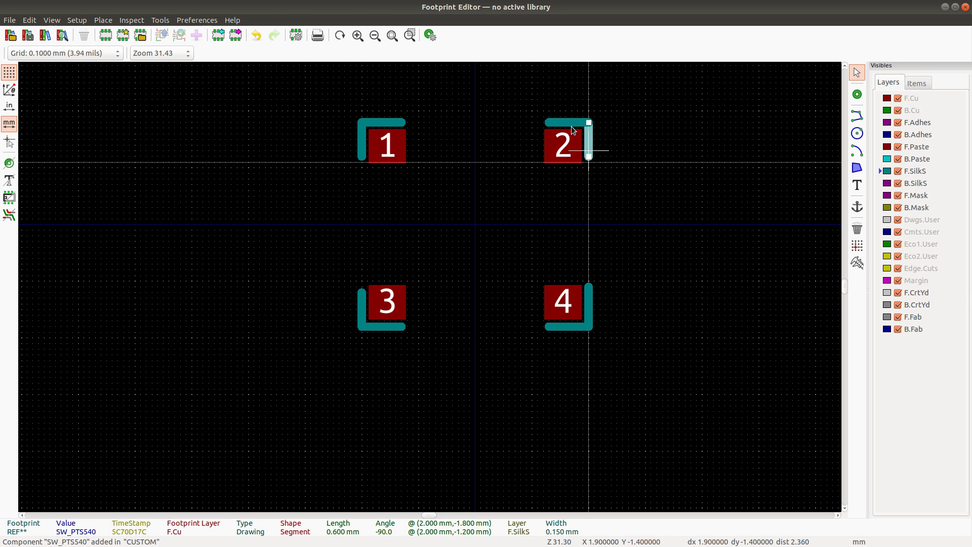
click(549, 123)
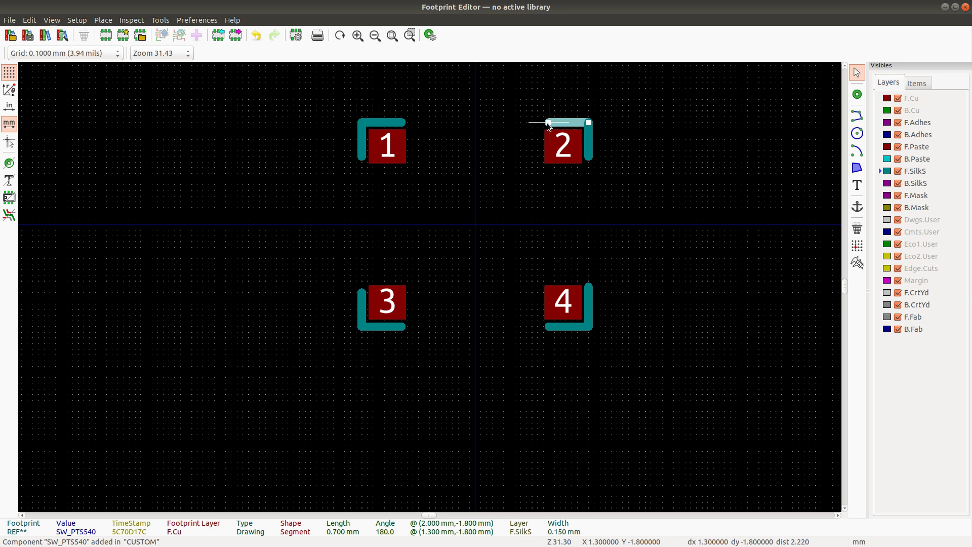
click(588, 286)
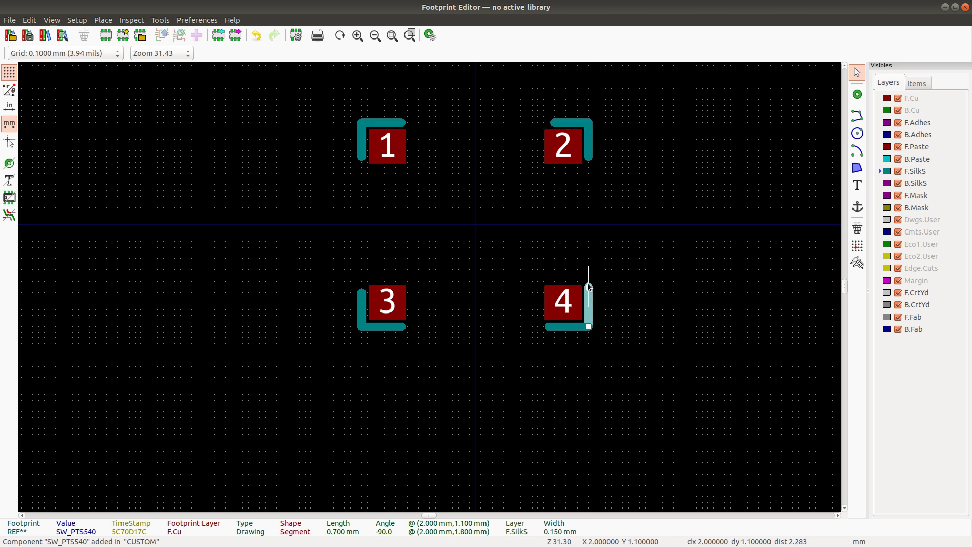
drag(588, 287, 588, 292)
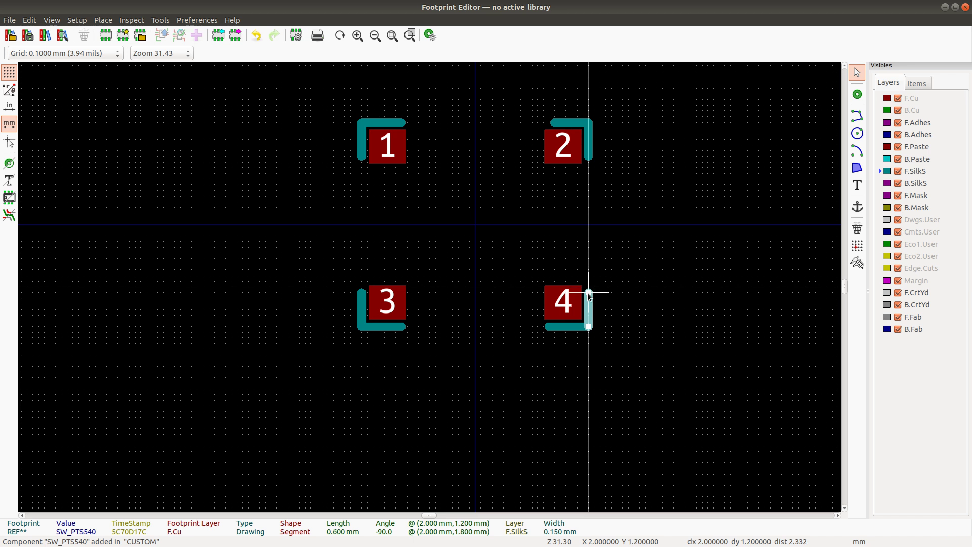
click(551, 327)
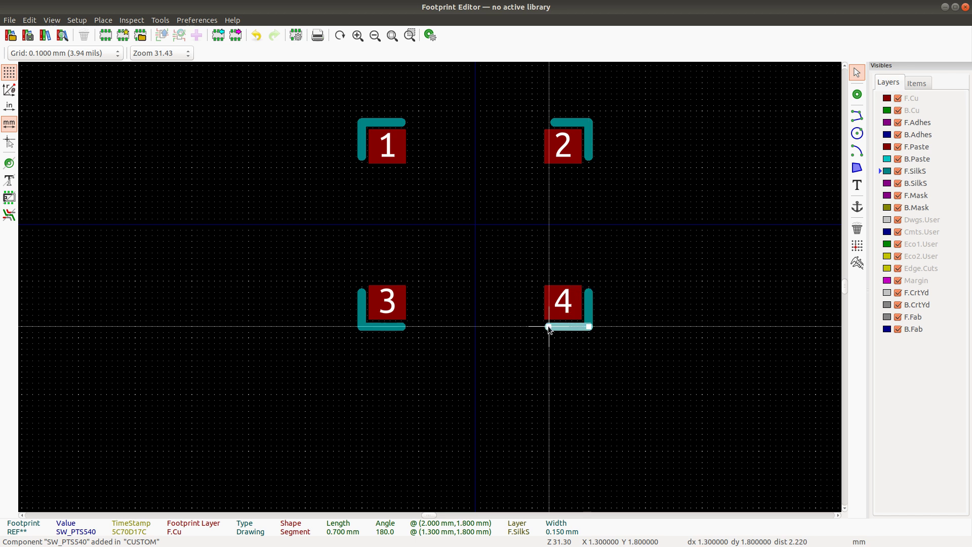
click(606, 365)
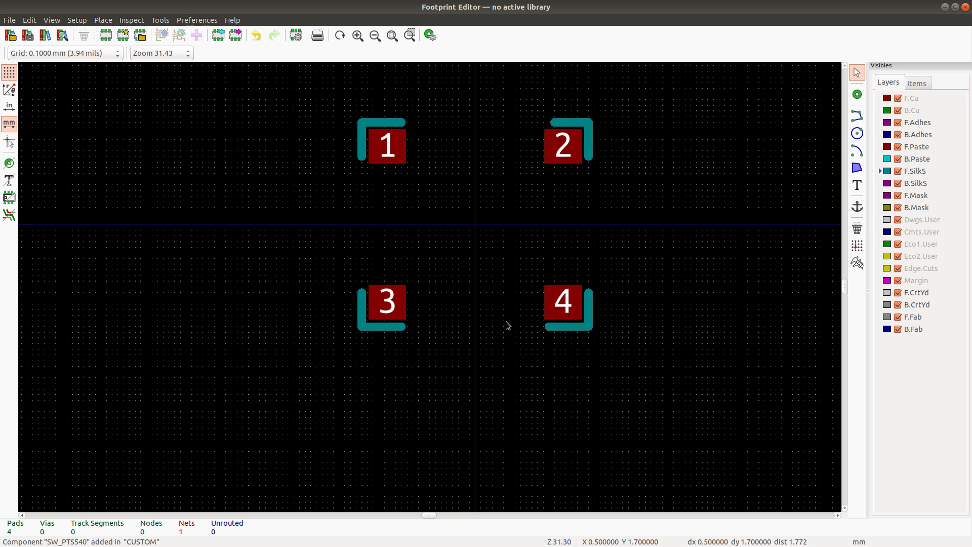
Step: Save the footprint as SW_PTS540 in the CUSTOM library and close the Footprint Editor
key(ctrl+s)
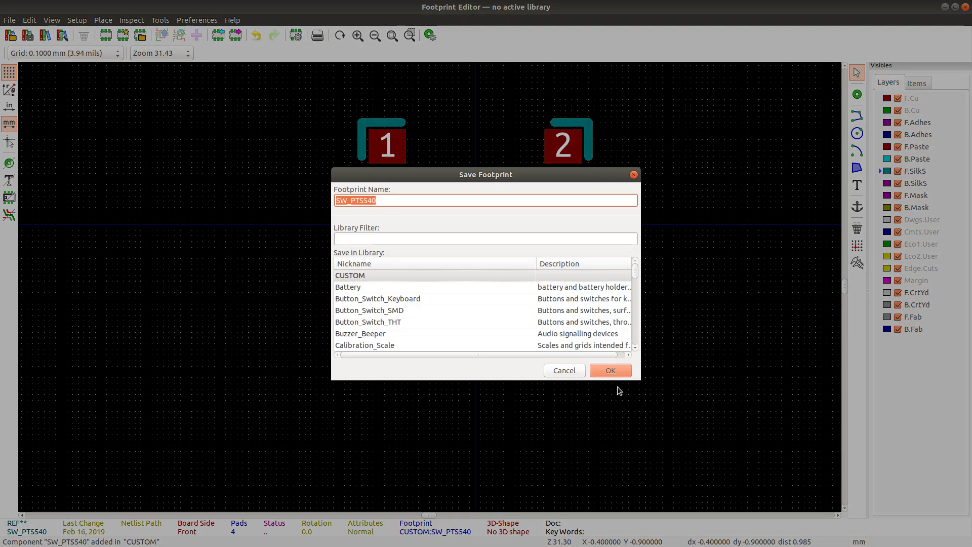
click(611, 371)
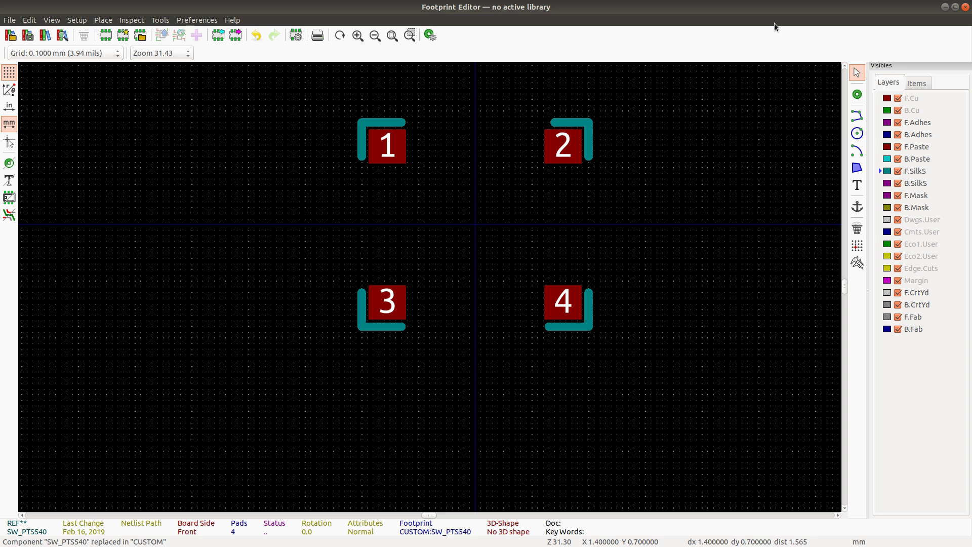
click(965, 7)
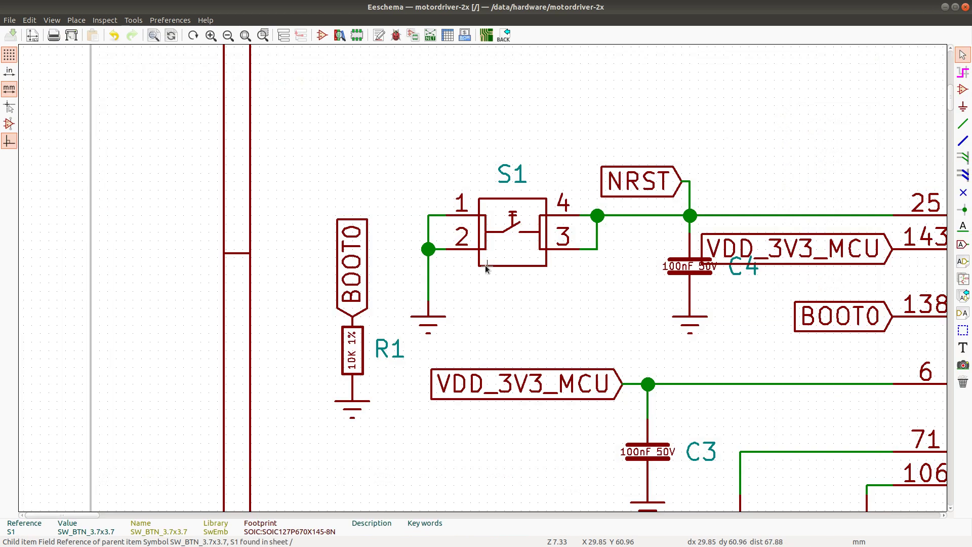
Step: Open switch S1's symbol from the schematic in the Symbol Library Editor
right_click(505, 224)
mouse_move(572, 269)
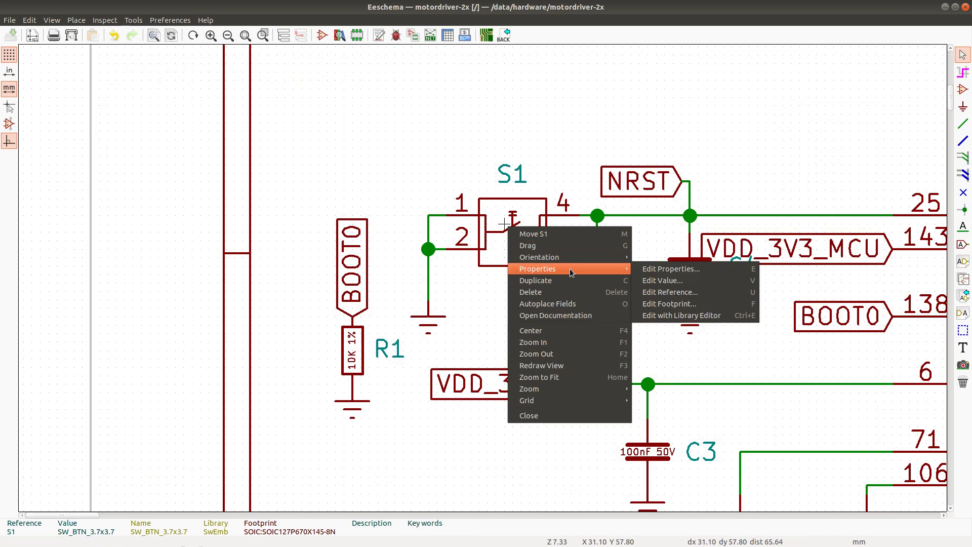
click(692, 316)
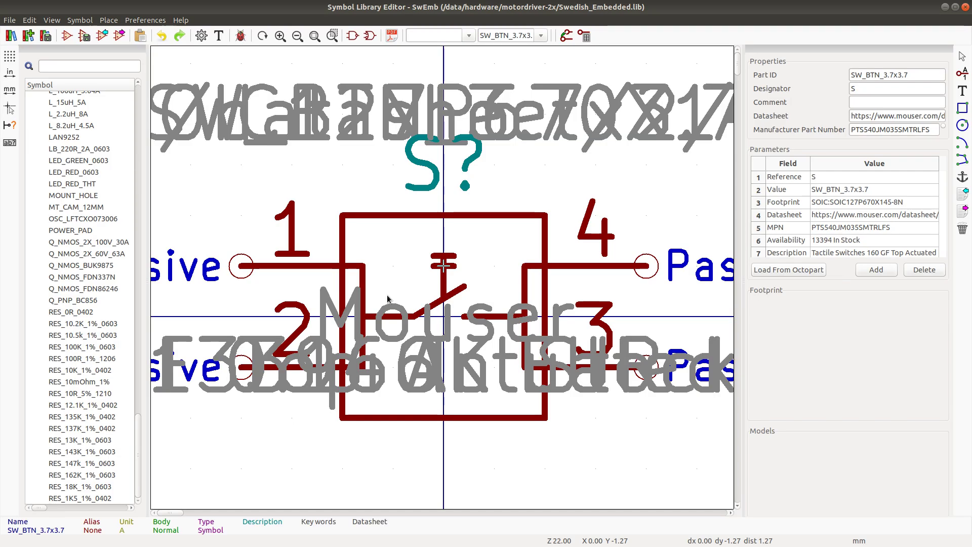
Step: Assign the footprint CUSTOM:SW_PTS540 to the SW_BTN_3.7x3.7 symbol, save the symbol library and close the Symbol Library Editor
click(218, 35)
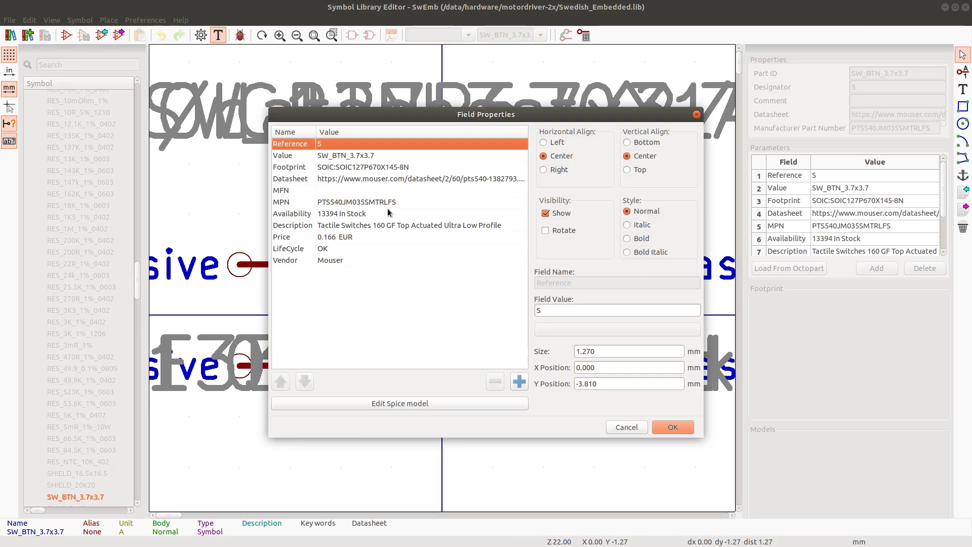
click(386, 170)
click(582, 330)
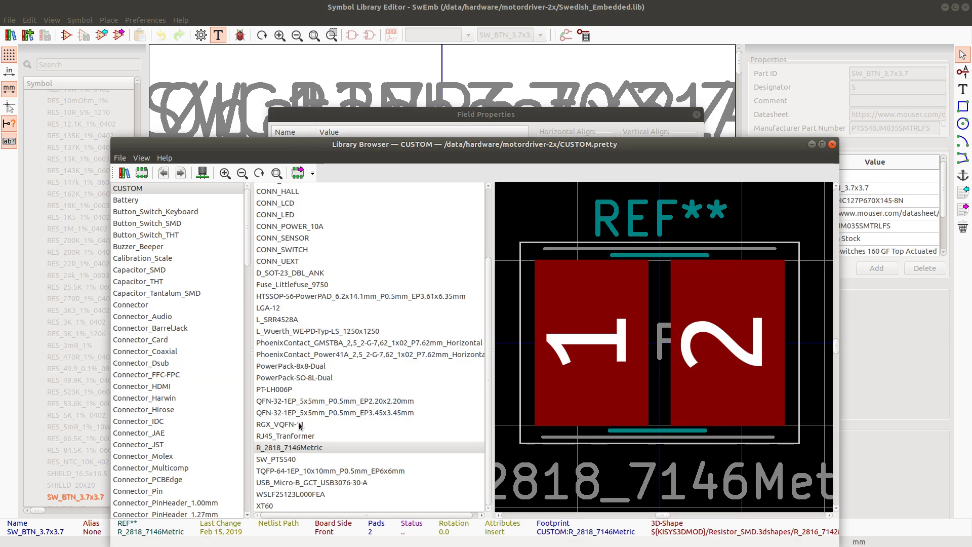
double_click(282, 463)
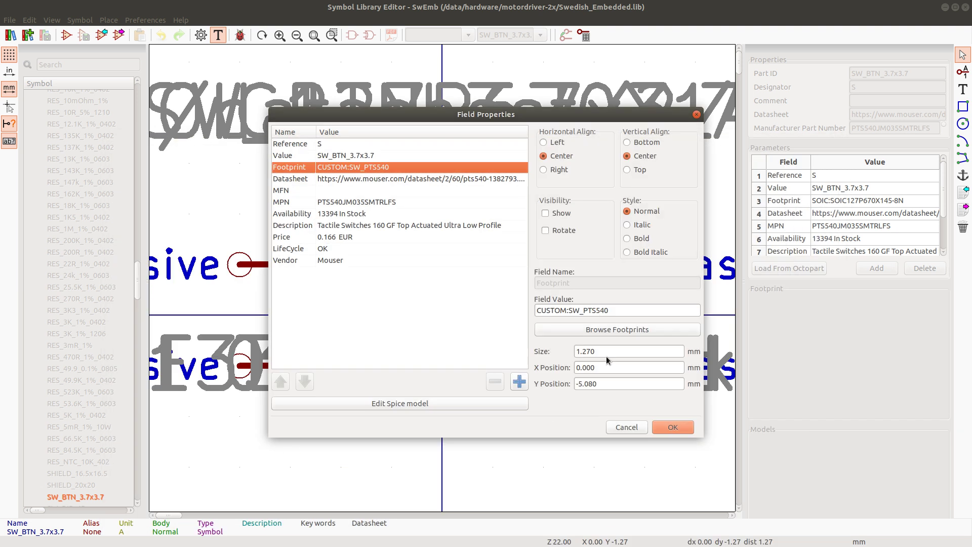
click(672, 426)
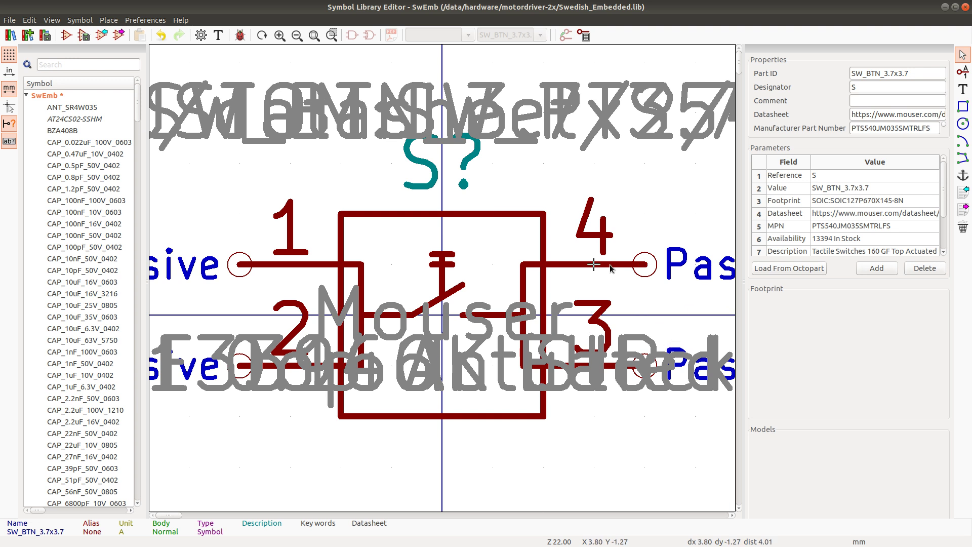
key(ctrl+s)
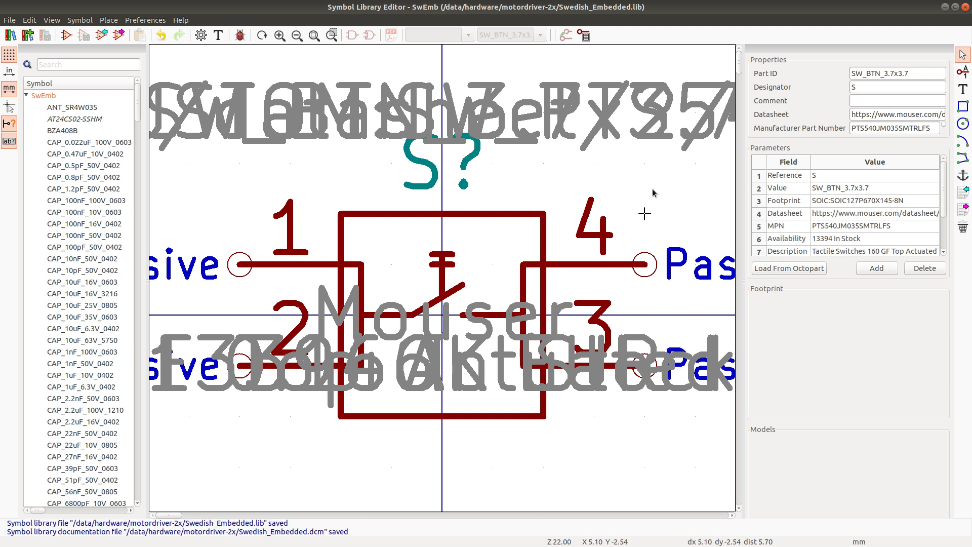
click(965, 7)
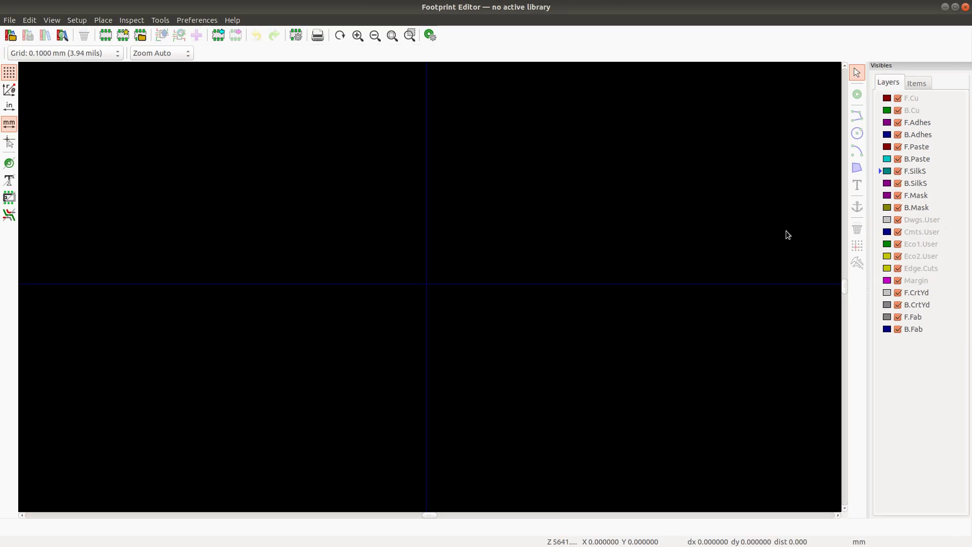
Step: Load the SW_PTS540 footprint from the CUSTOM library into the Footprint Editor
click(140, 36)
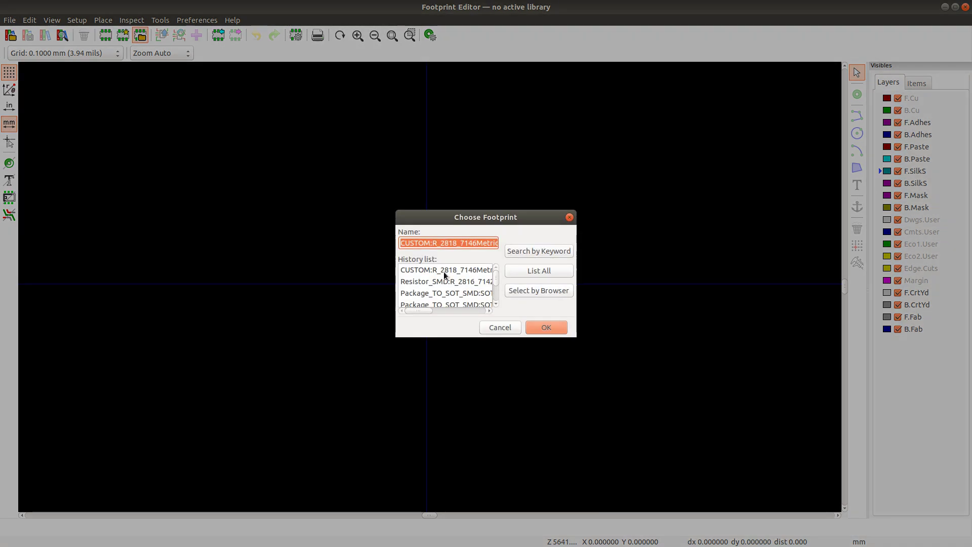
key(Return)
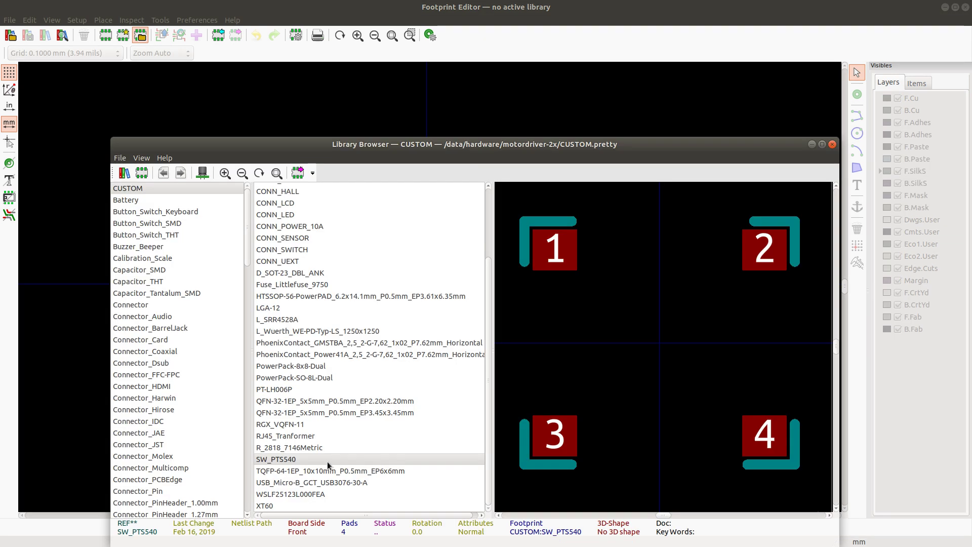
click(278, 461)
double_click(279, 461)
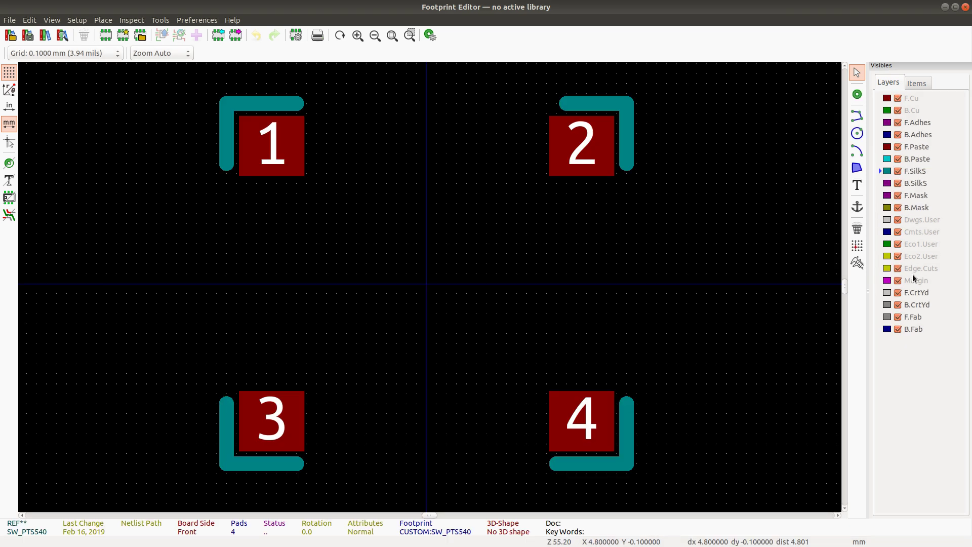
Step: Draw a closed courtyard outline on F.CrtYd around all four pads, about 5.1 mm wide and 4.7 mm high
click(860, 118)
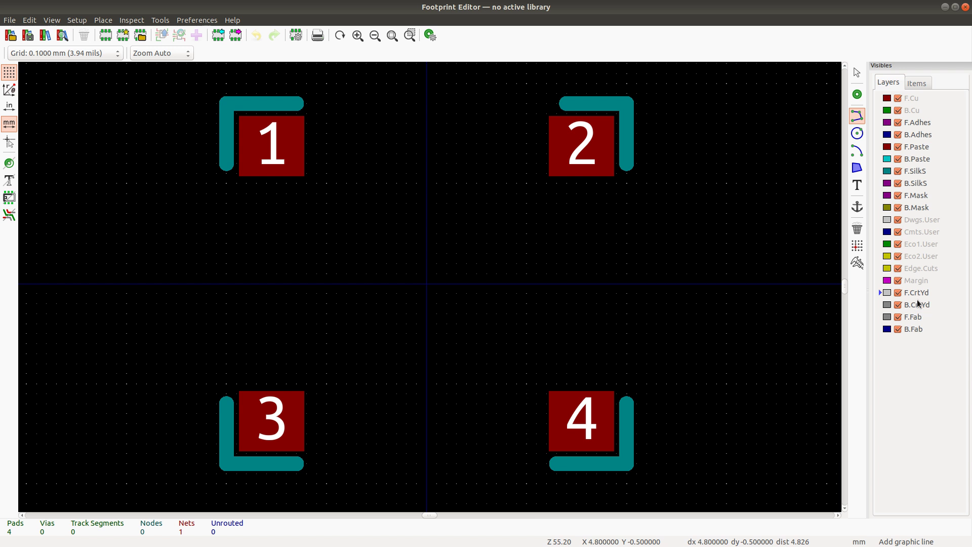
scroll(355, 284, down, 1)
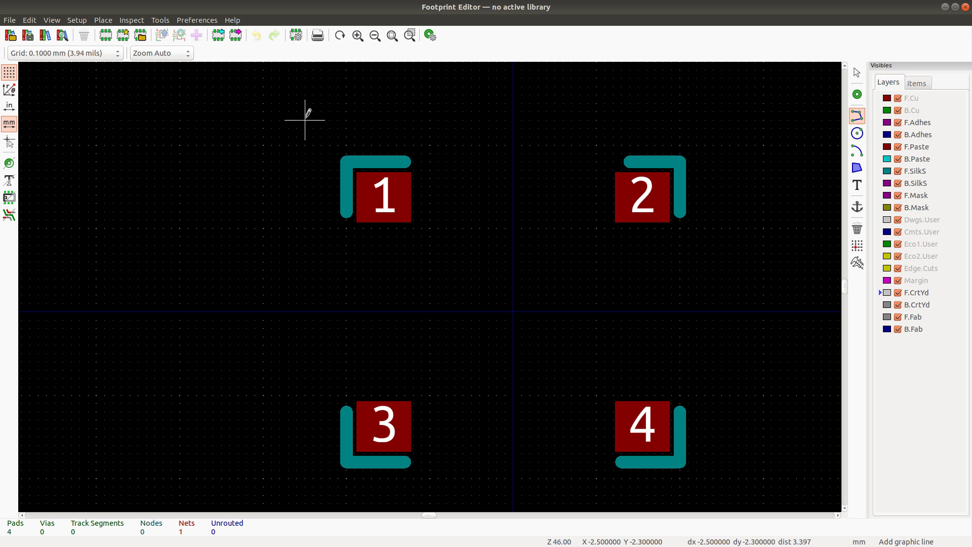
click(305, 120)
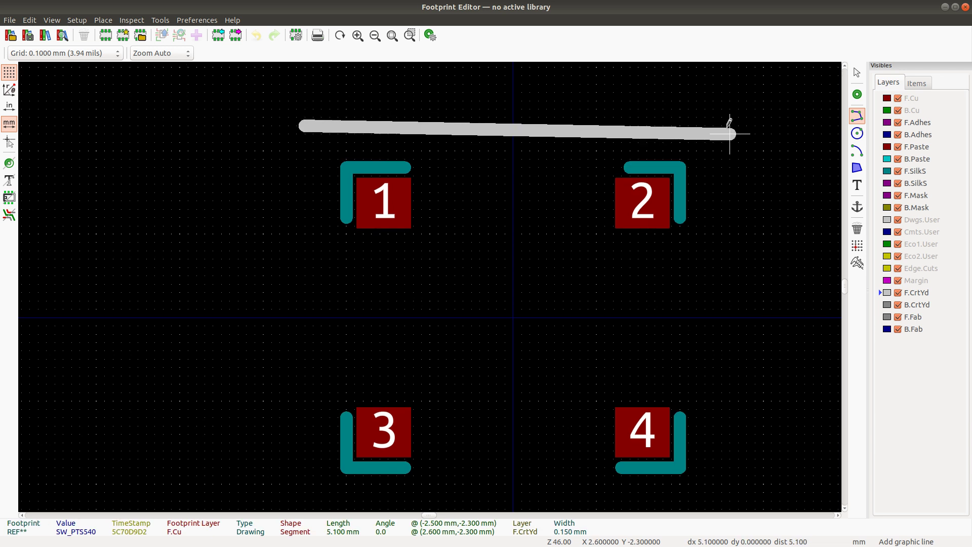
click(730, 125)
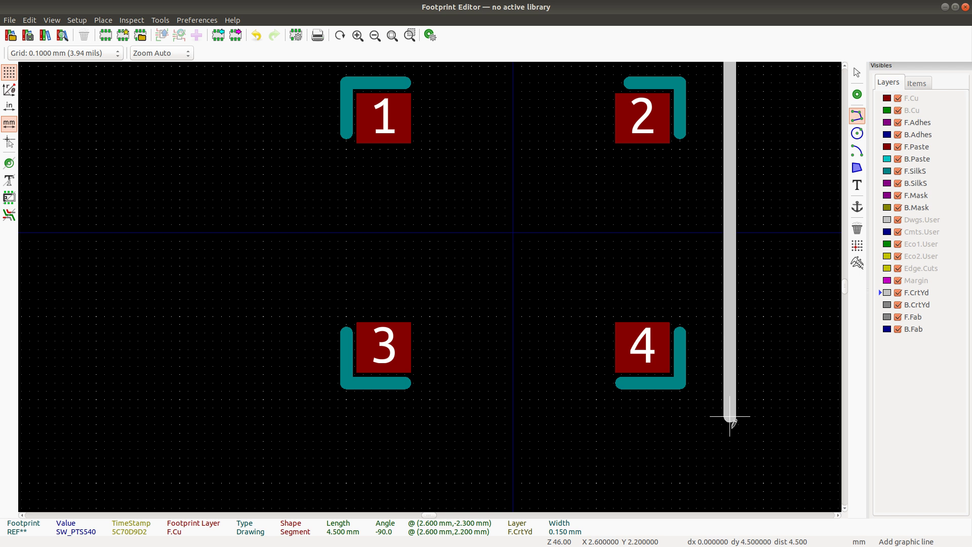
click(730, 433)
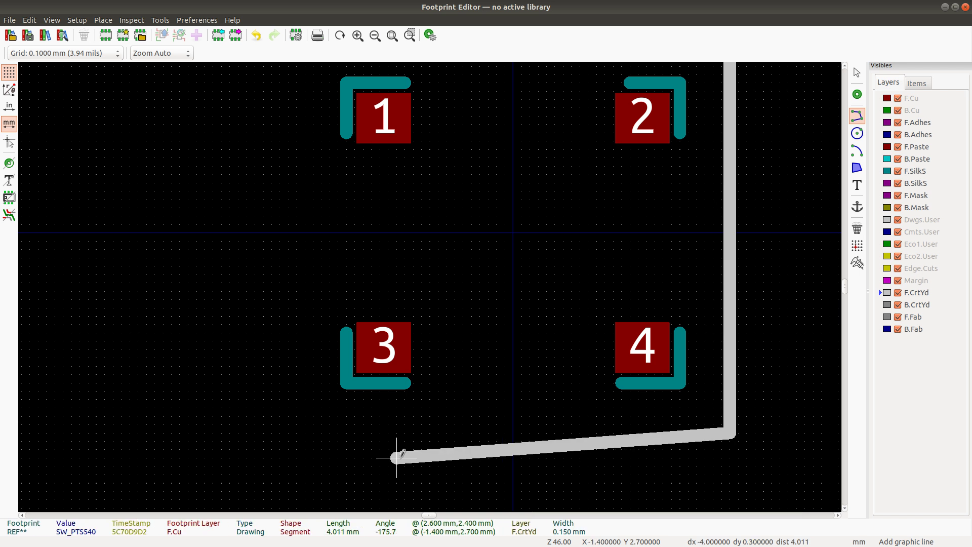
click(296, 432)
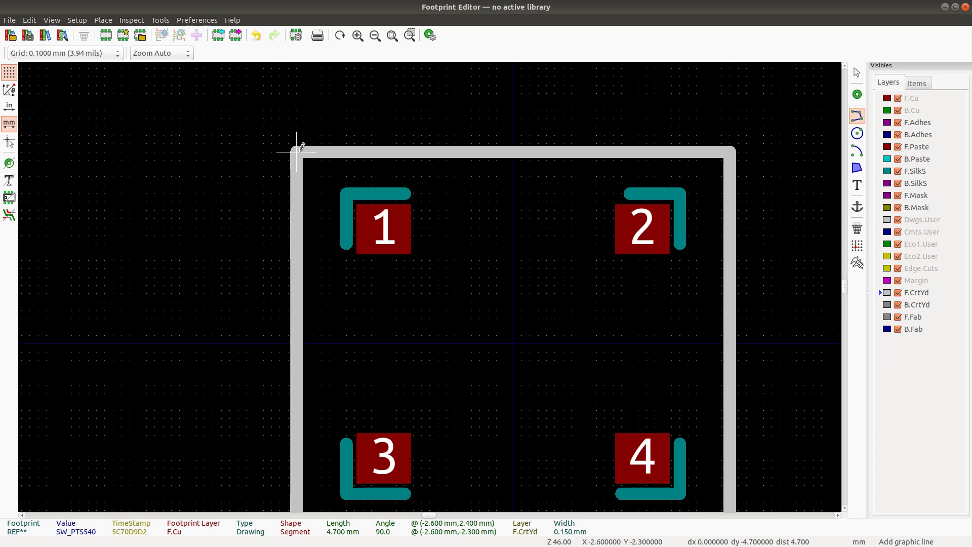
click(302, 151)
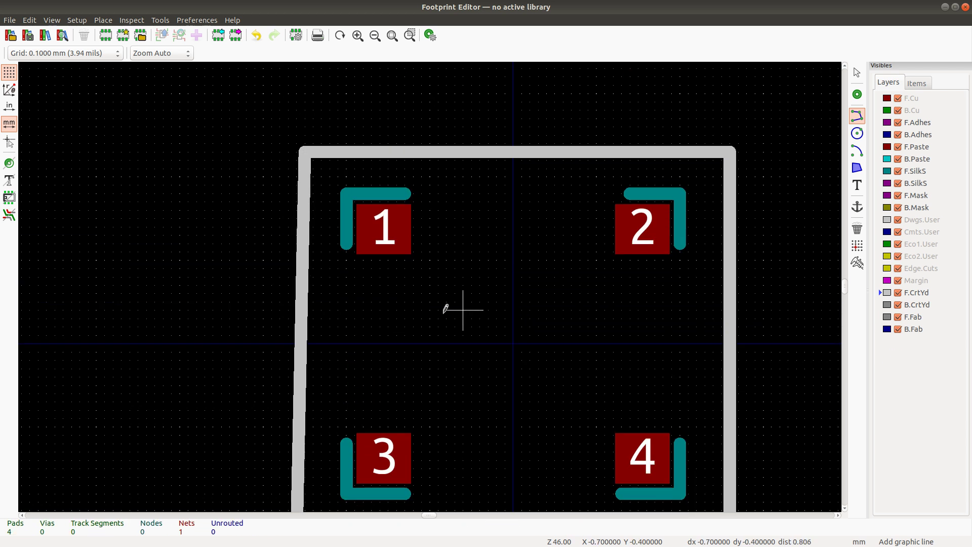
Step: Straighten the courtyard's left line by moving its lower end to X -2.5 mm, and shorten the bottom line to meet it
scroll(432, 282, down, 2)
scroll(431, 294, up, 2)
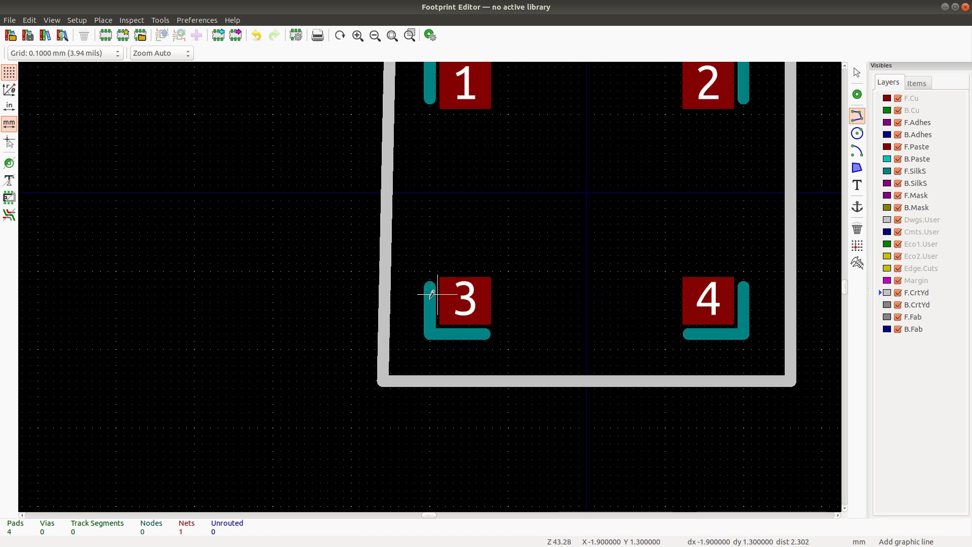
key(Escape)
click(382, 377)
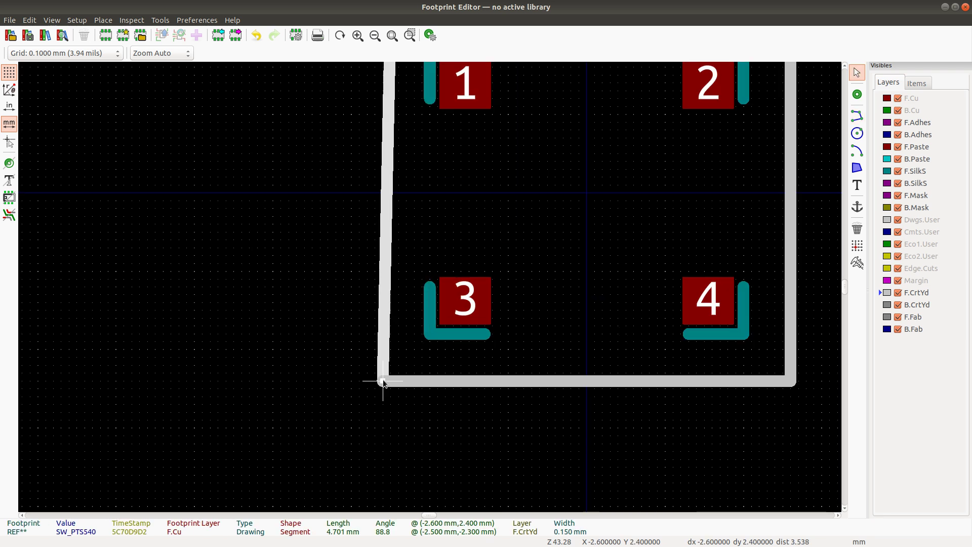
drag(383, 381, 391, 383)
key(Escape)
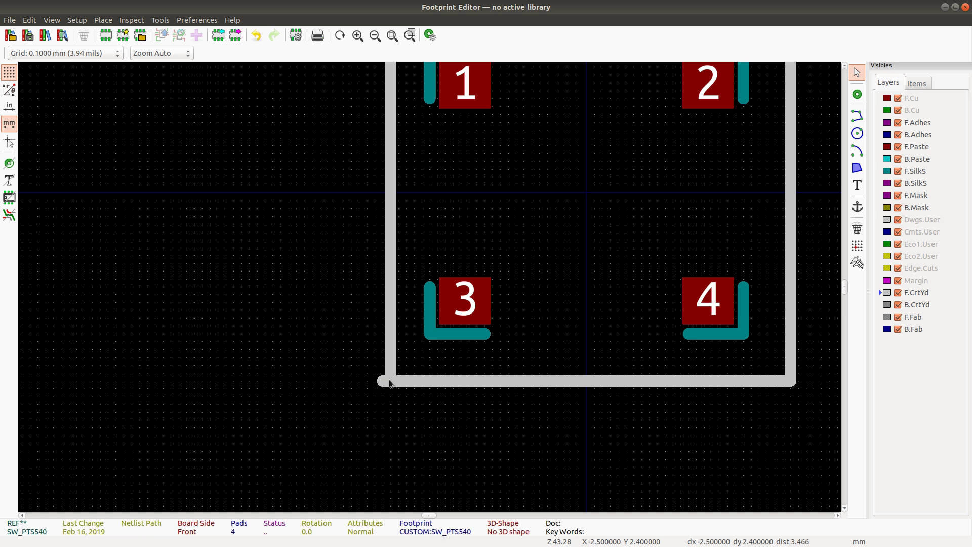
click(388, 382)
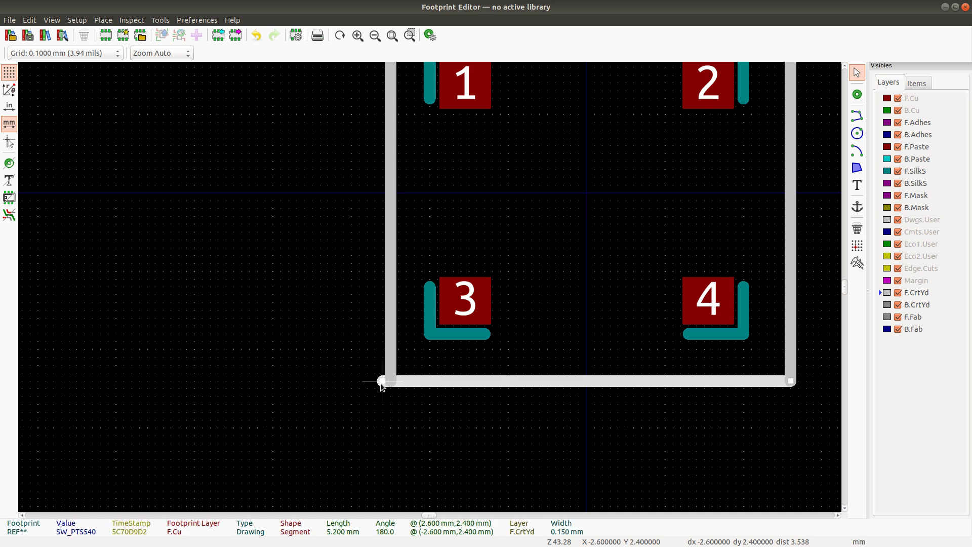
drag(383, 379, 389, 380)
click(481, 358)
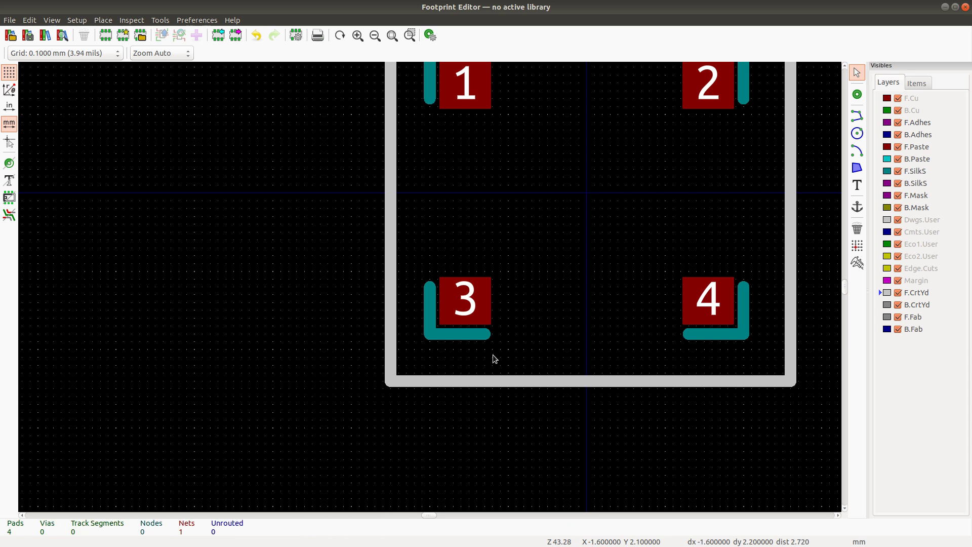
Step: Draw the top and right lines of an F.Fab outline just inside the courtyard, about 4.9 mm long and 4.5 mm vertical
scroll(669, 278, down, 3)
scroll(430, 290, down, 2)
scroll(430, 289, up, 4)
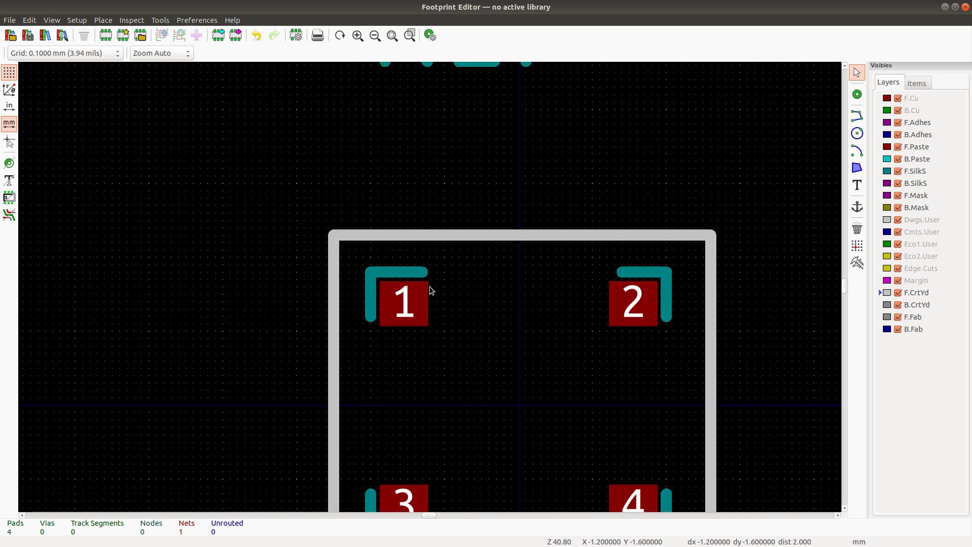
scroll(429, 289, down, 1)
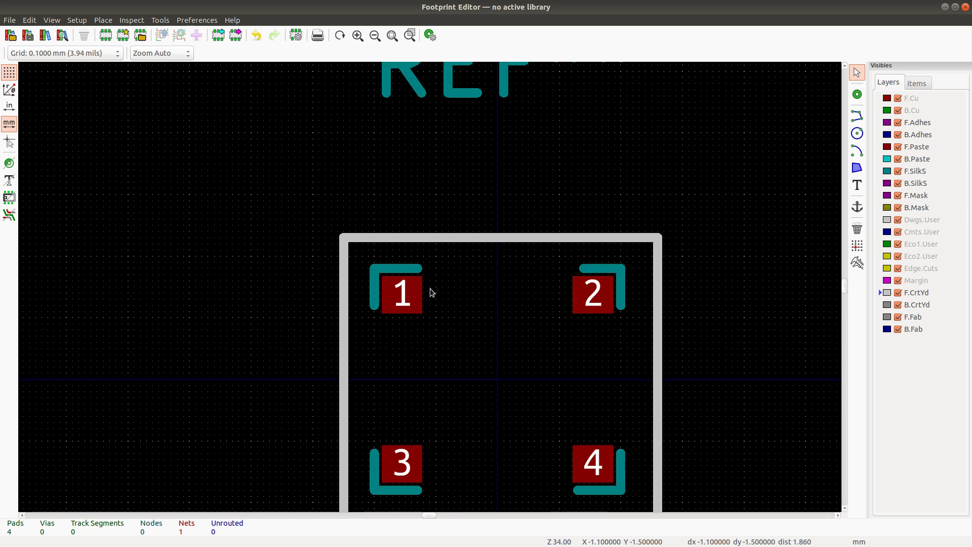
click(911, 317)
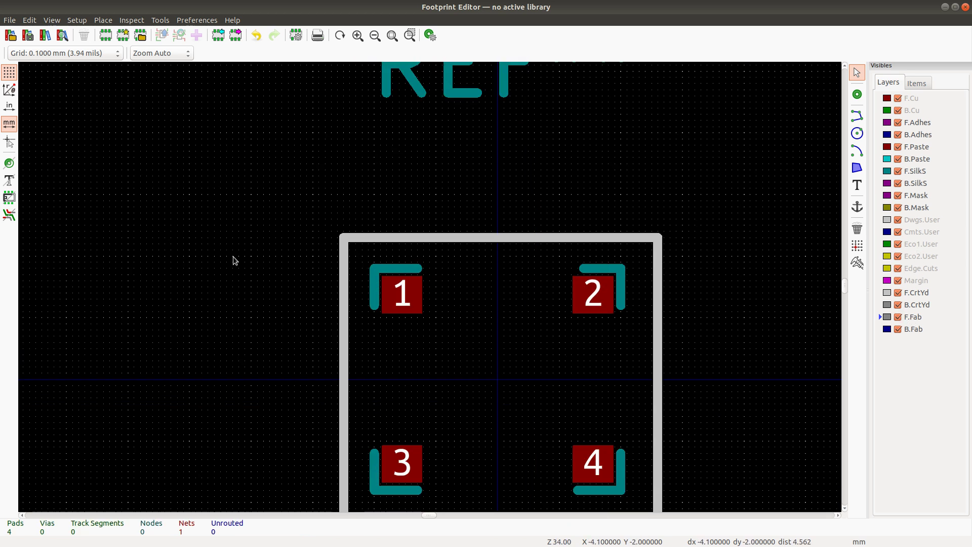
click(856, 116)
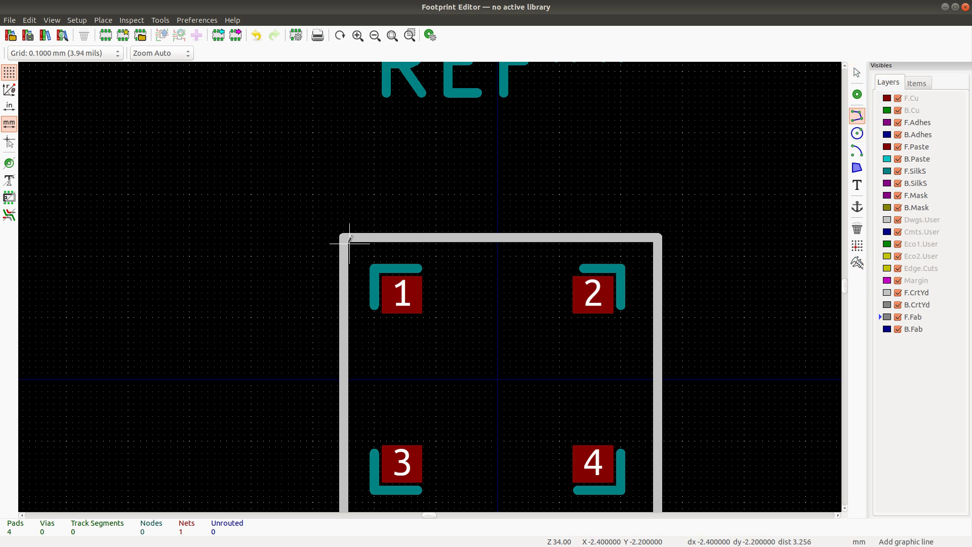
click(349, 243)
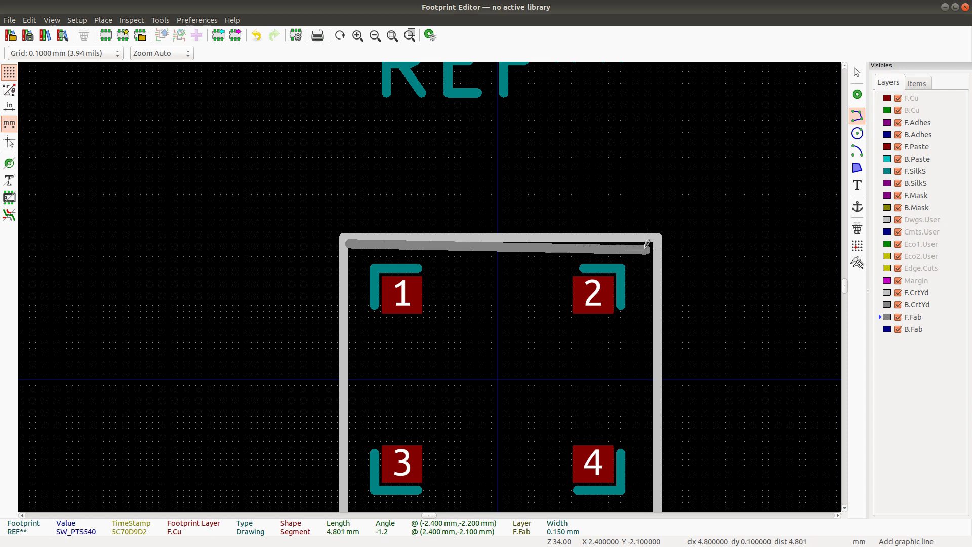
click(648, 245)
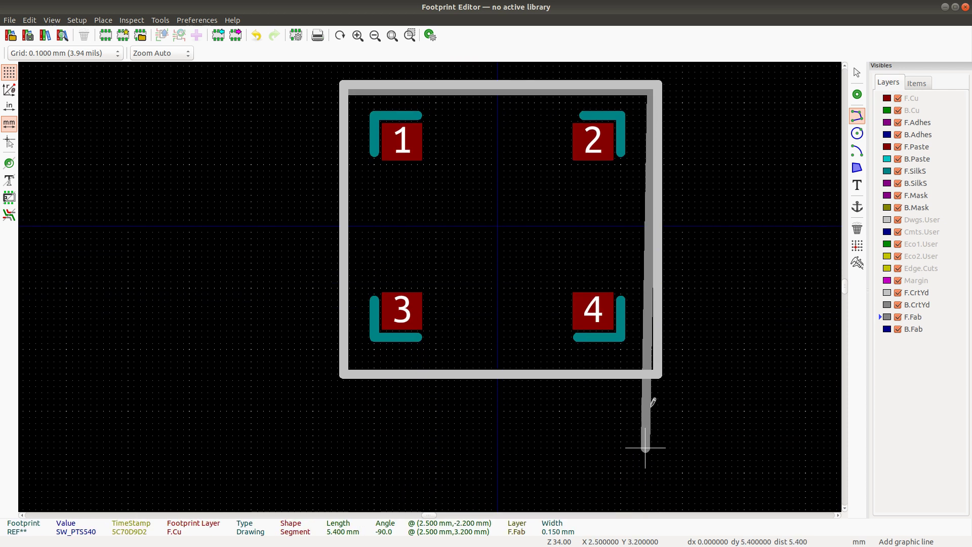
double_click(658, 362)
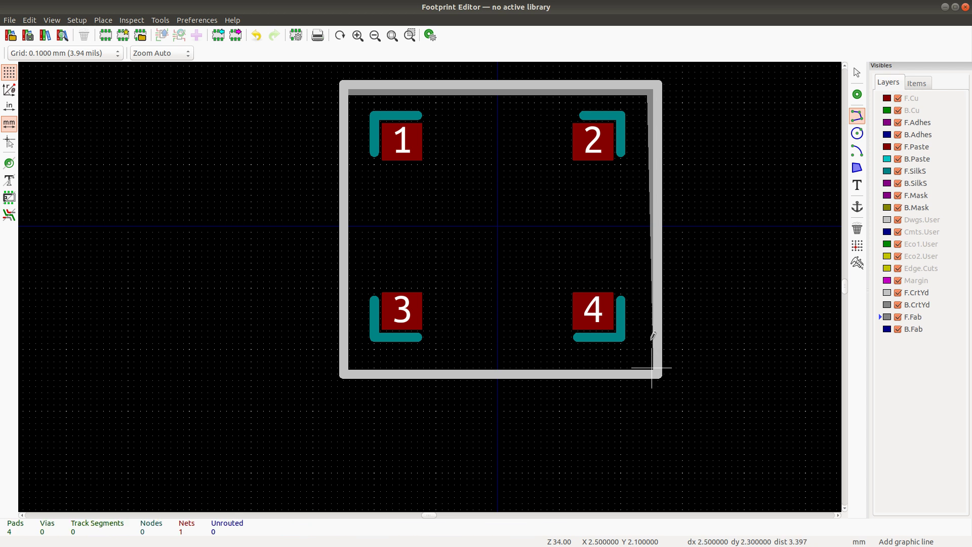
key(Escape)
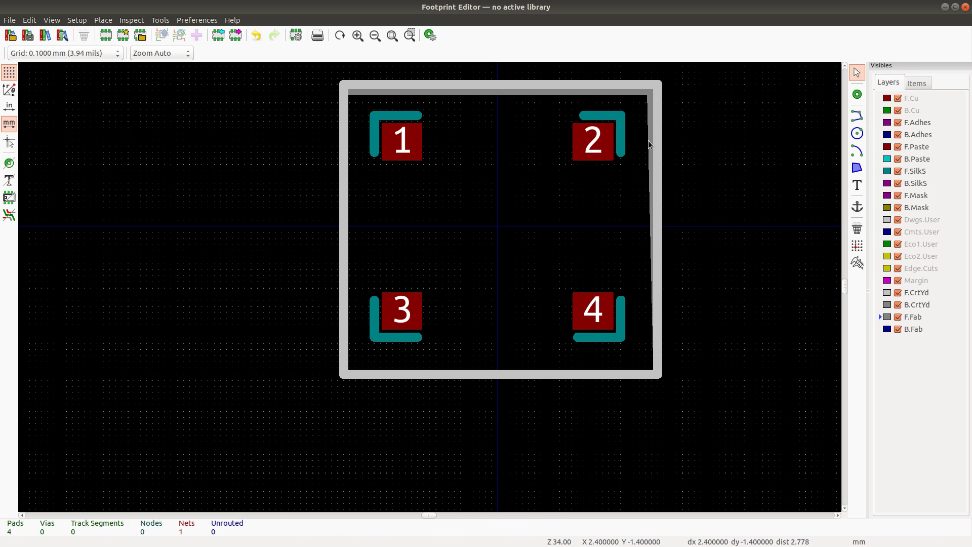
click(649, 142)
drag(658, 362, 652, 368)
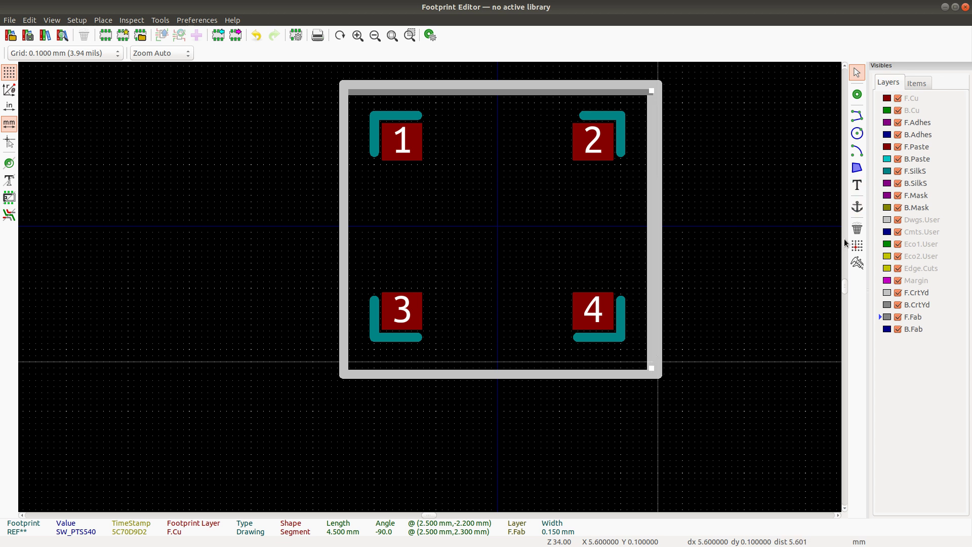
Step: Close the F.Fab outline with a bottom line about 4.9 mm long and a vertical left line up to the top line's start
click(857, 116)
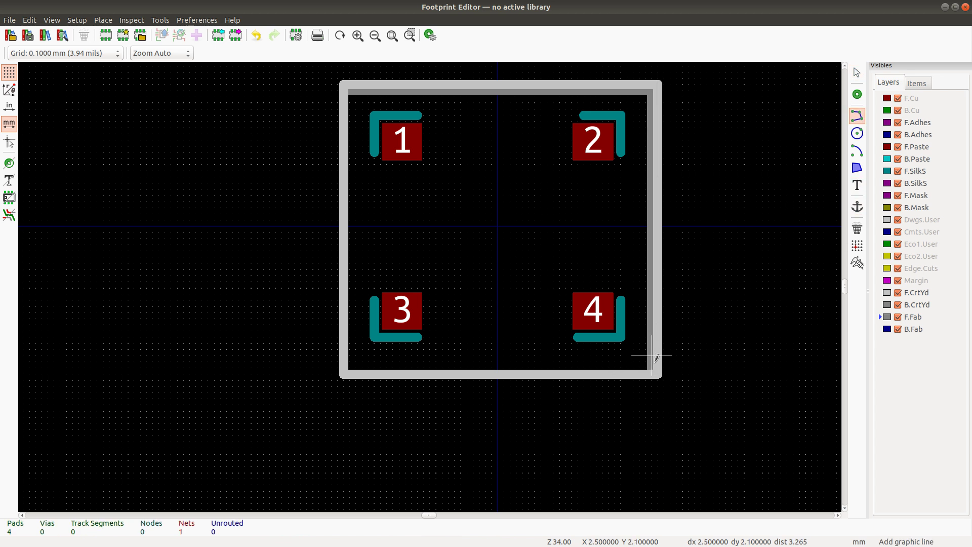
click(653, 368)
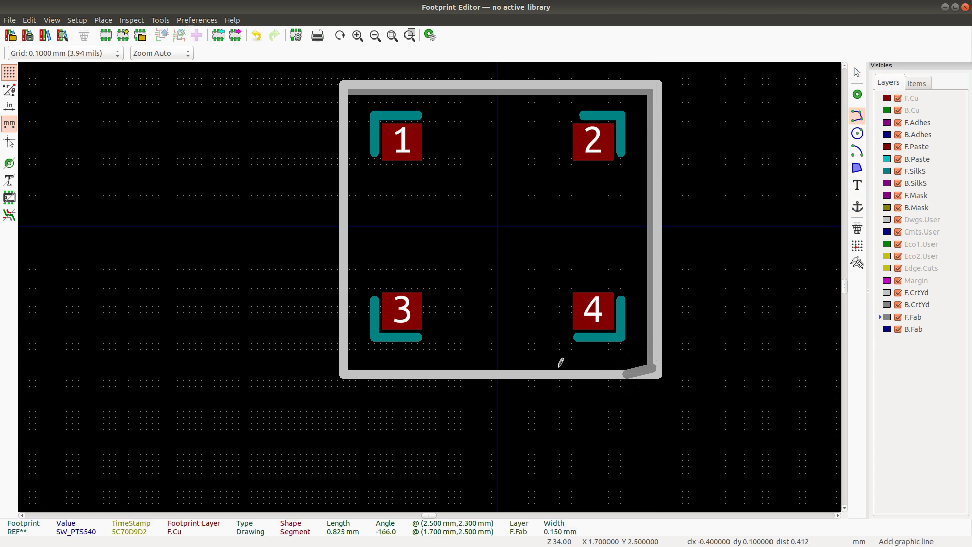
click(349, 368)
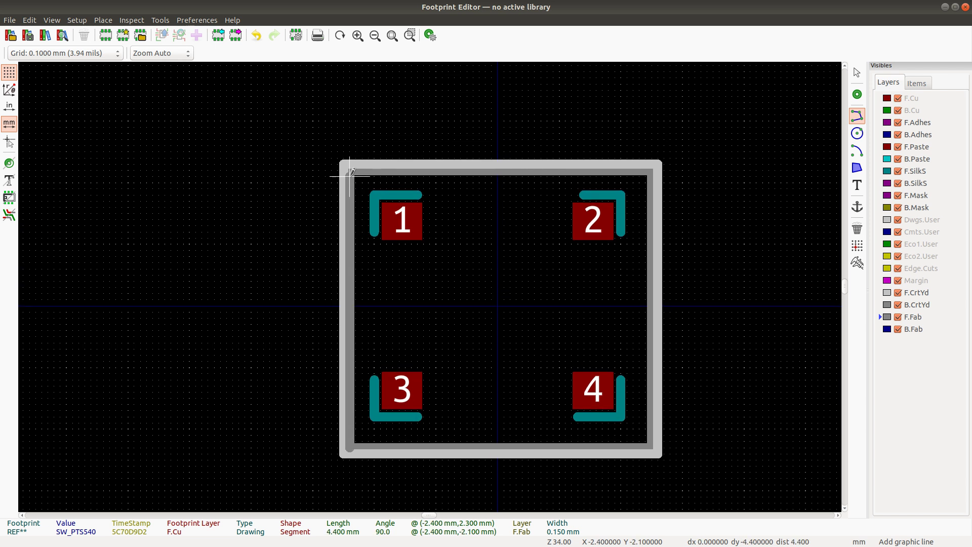
click(350, 174)
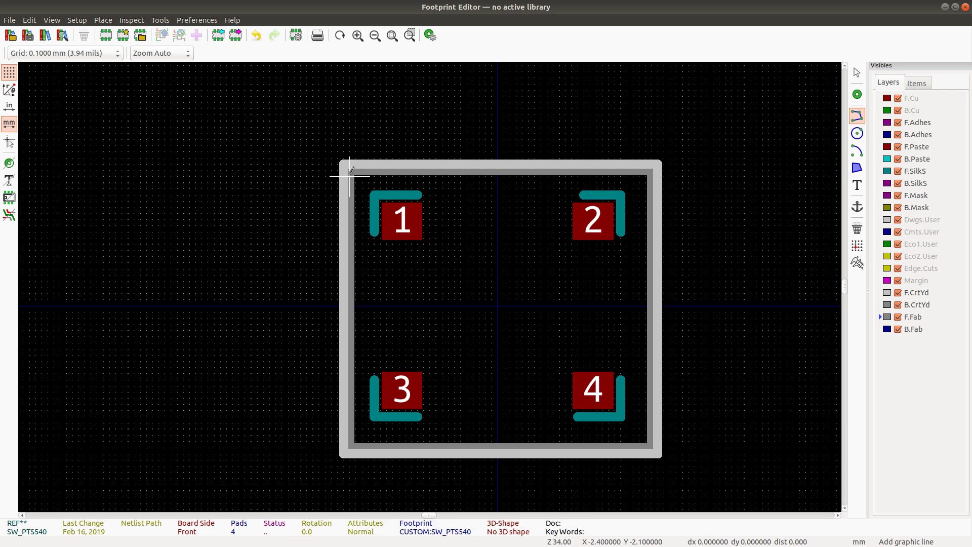
key(Escape)
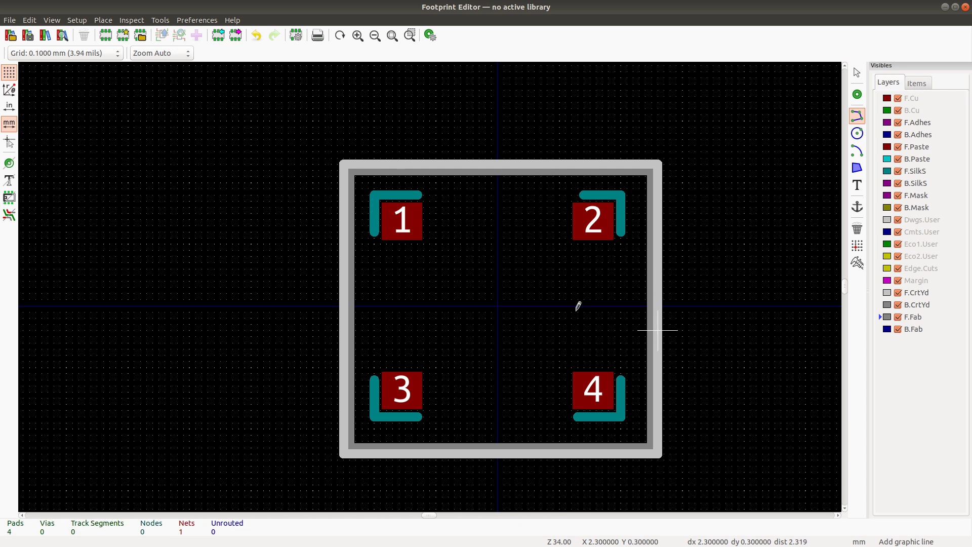
Step: Move the SW_PTS540 value text to about 3.7 mm below the origin and the REF** text to just above the courtyard
key(Escape)
scroll(430, 288, down, 5)
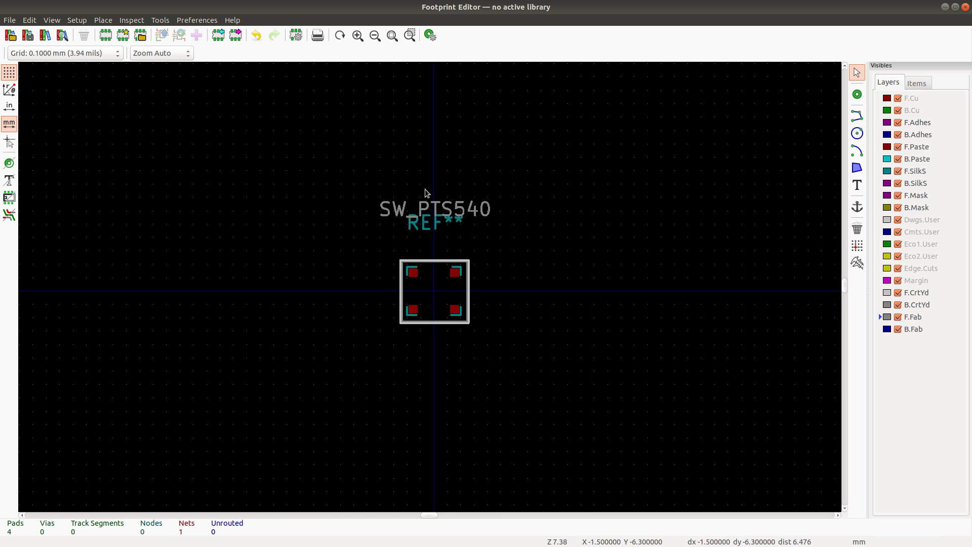
click(448, 212)
drag(468, 211, 434, 344)
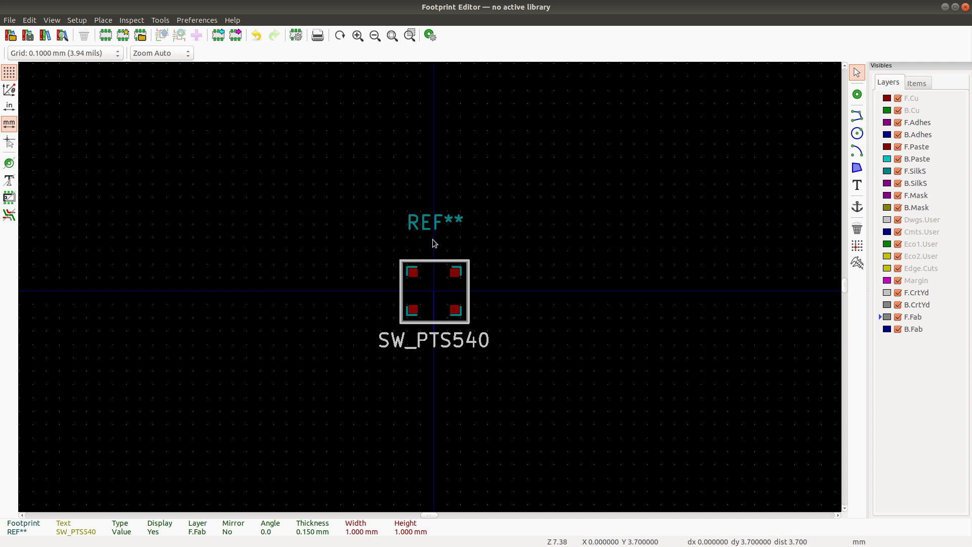
click(431, 227)
drag(432, 229, 436, 248)
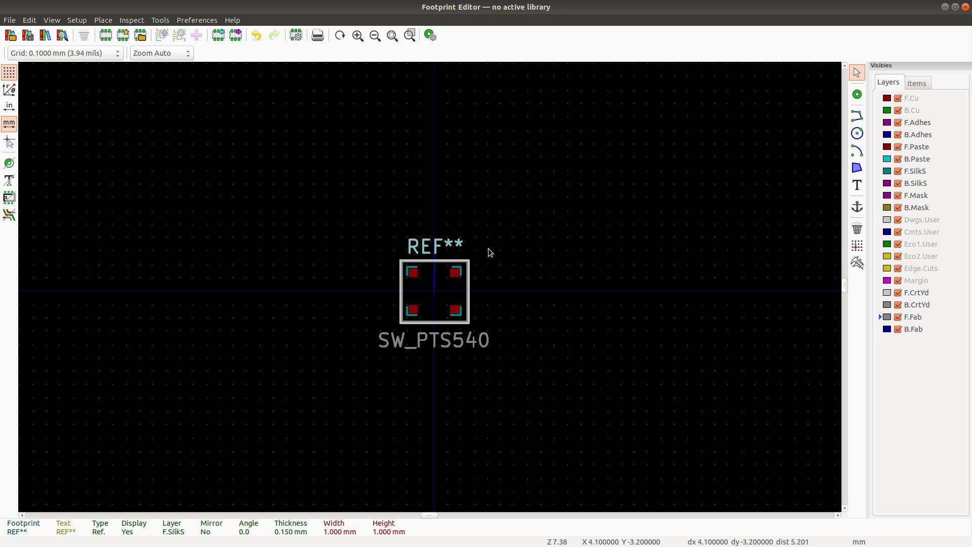
click(492, 252)
Step: Save the footprint as SW_PTS540 in the CUSTOM library and close the Footprint Editor
key(ctrl+s)
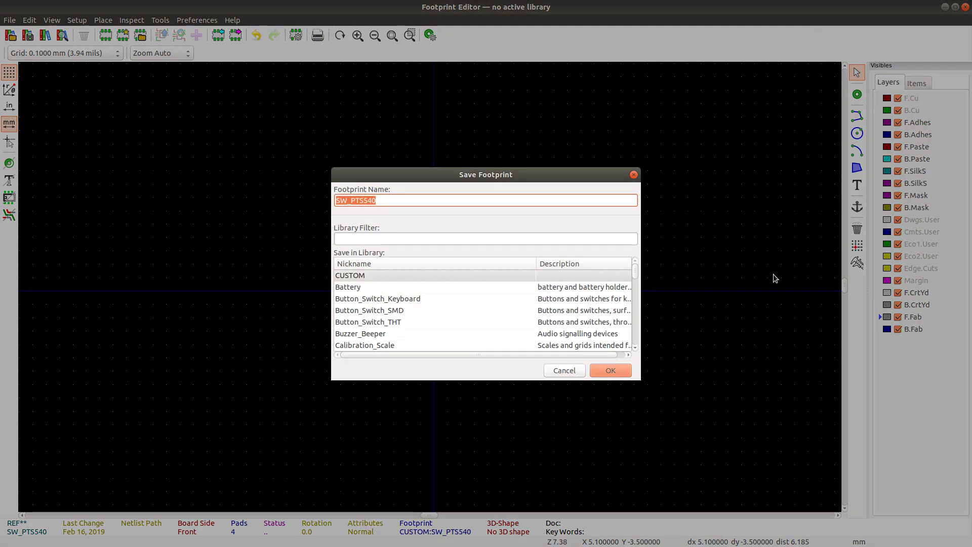
click(615, 372)
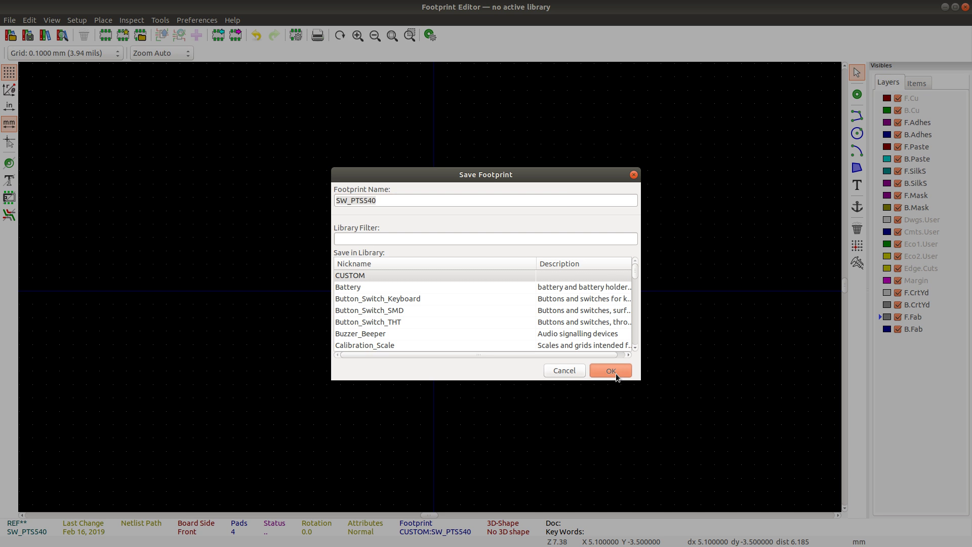
click(966, 8)
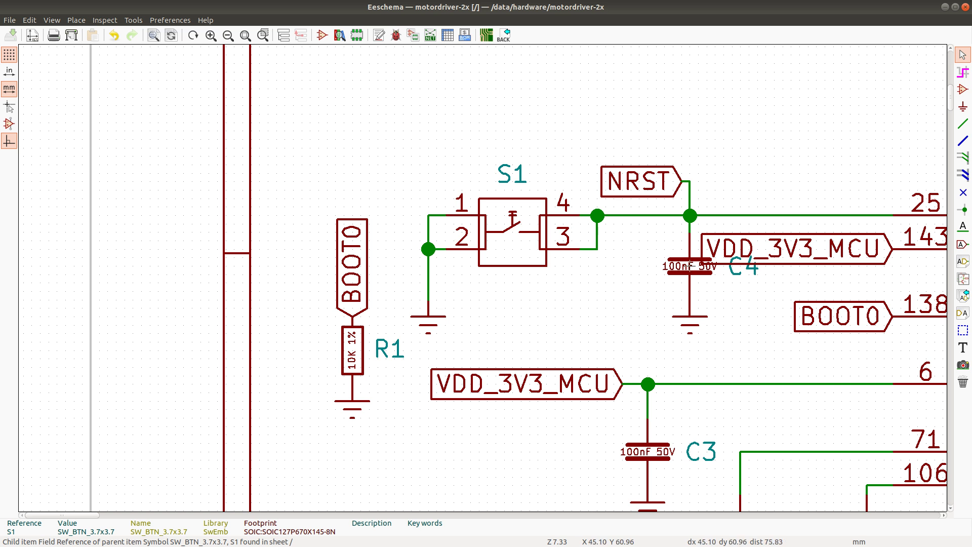
Step: In the motordriver-2x-review spreadsheet, mark S1's entire row as reviewed with the green background colour
key(alt+Tab)
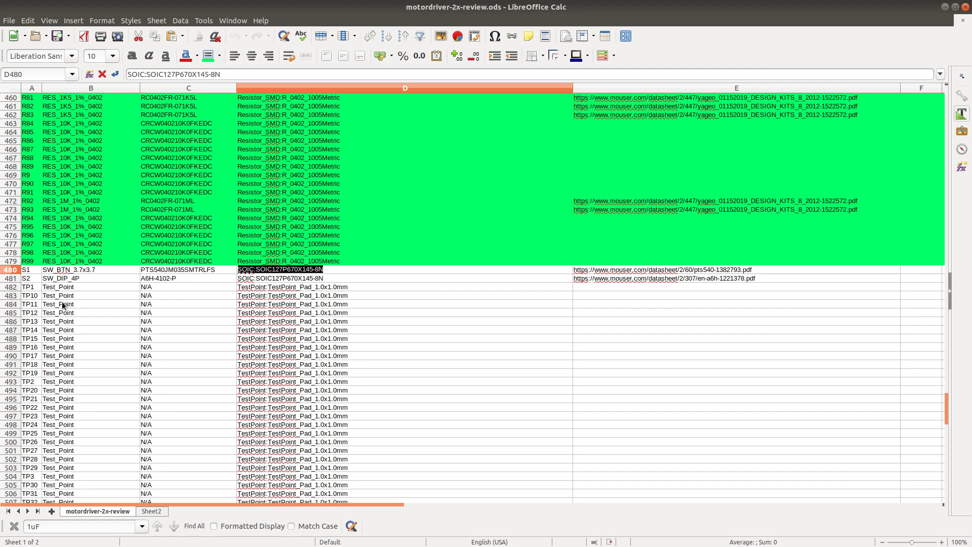
click(10, 269)
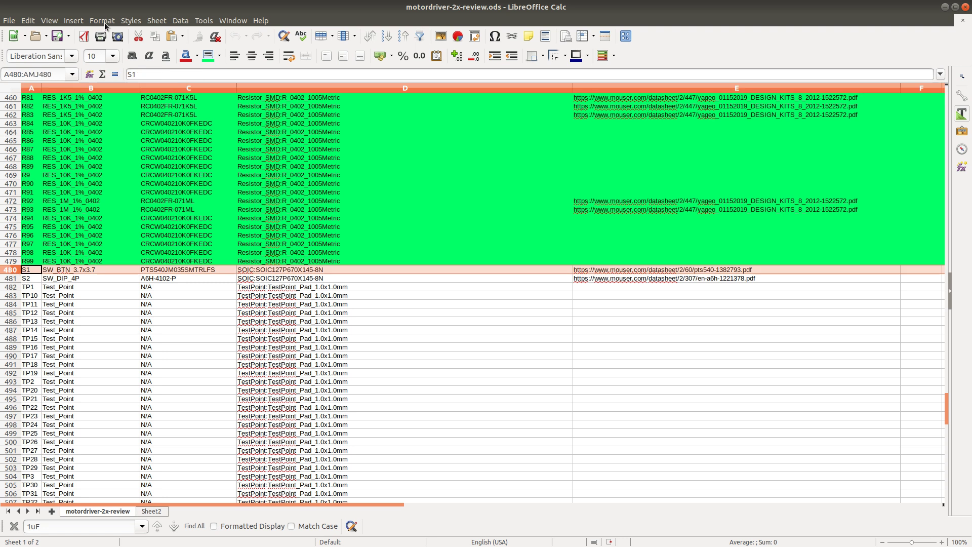
click(205, 57)
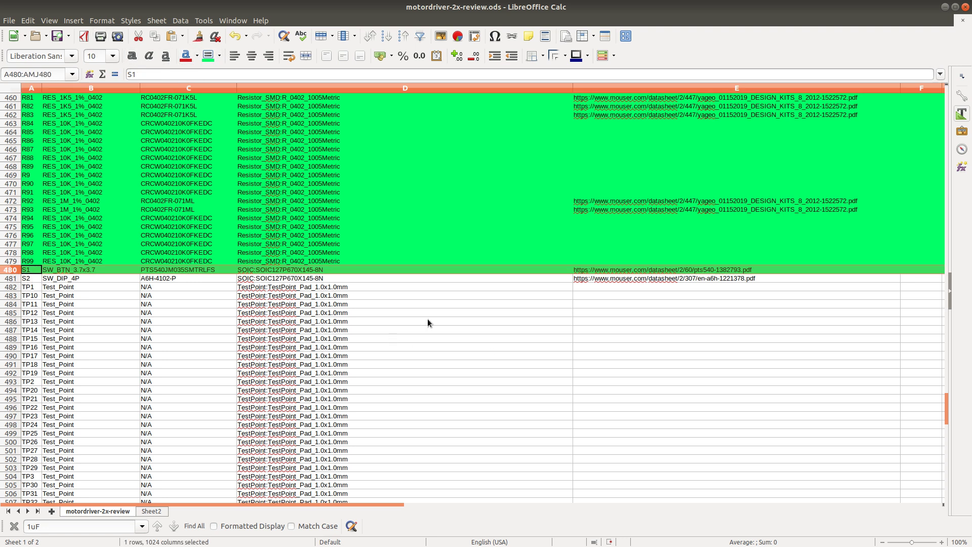
Step: Switch back to the motordriver-2x schematic in Eeschema and find component S2
key(alt+Tab)
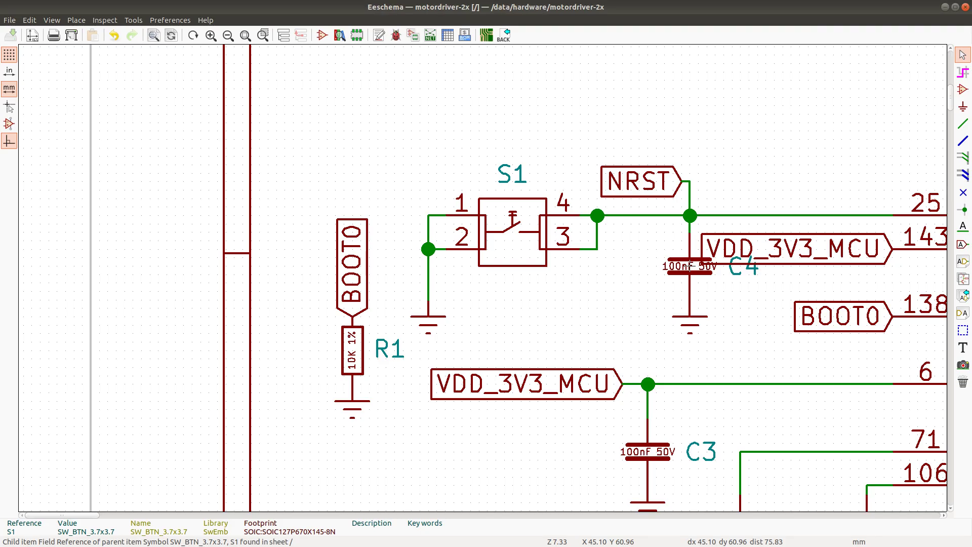
key(ctrl+f)
text(S)
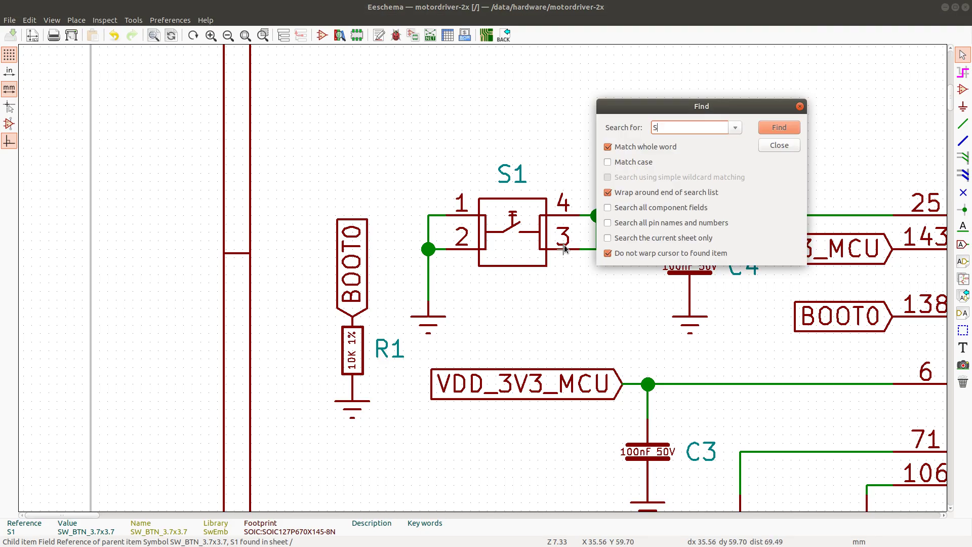
text(2)
click(786, 126)
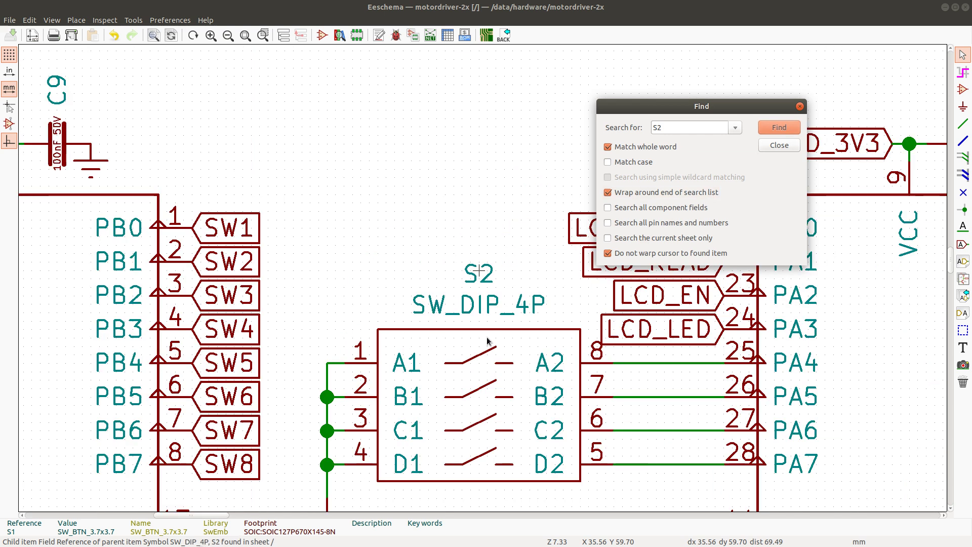
click(786, 147)
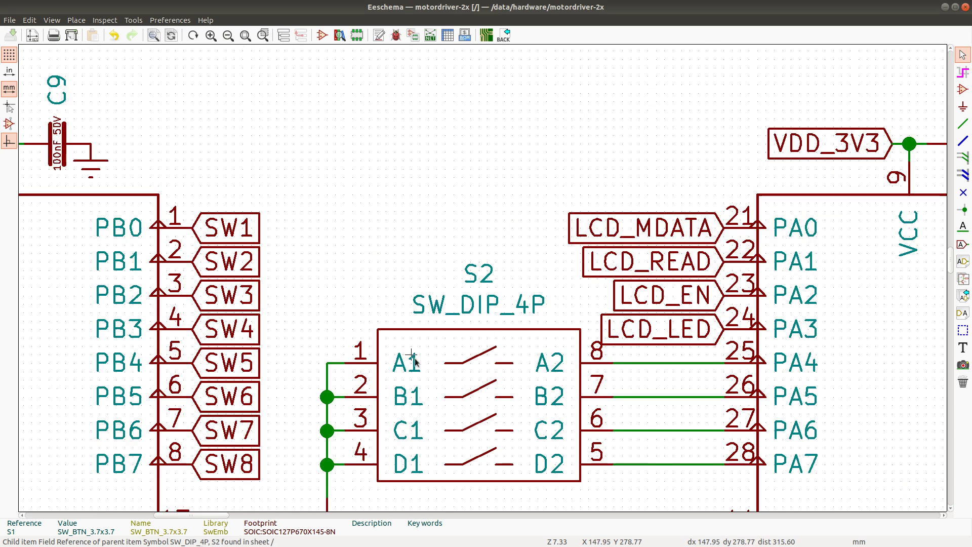
scroll(481, 278, down, 2)
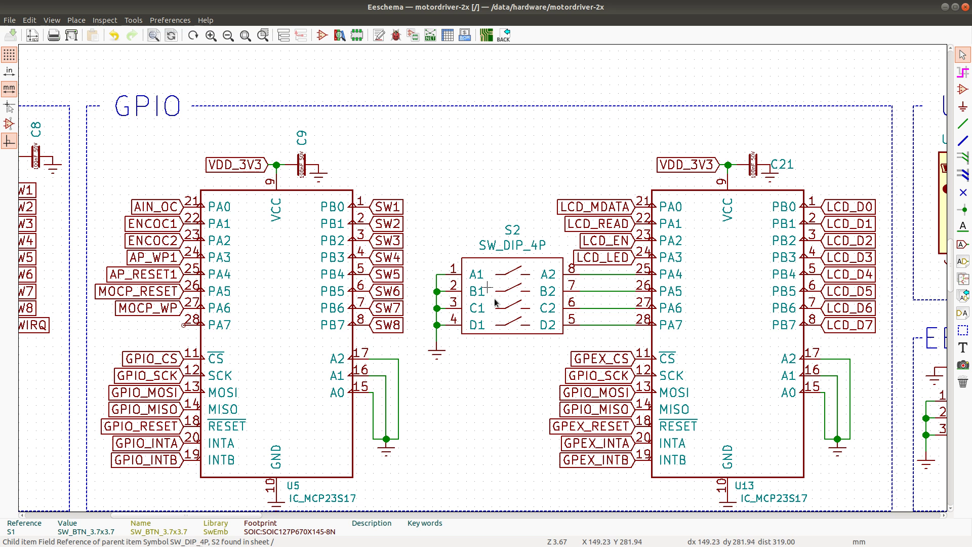
click(509, 284)
double_click(509, 284)
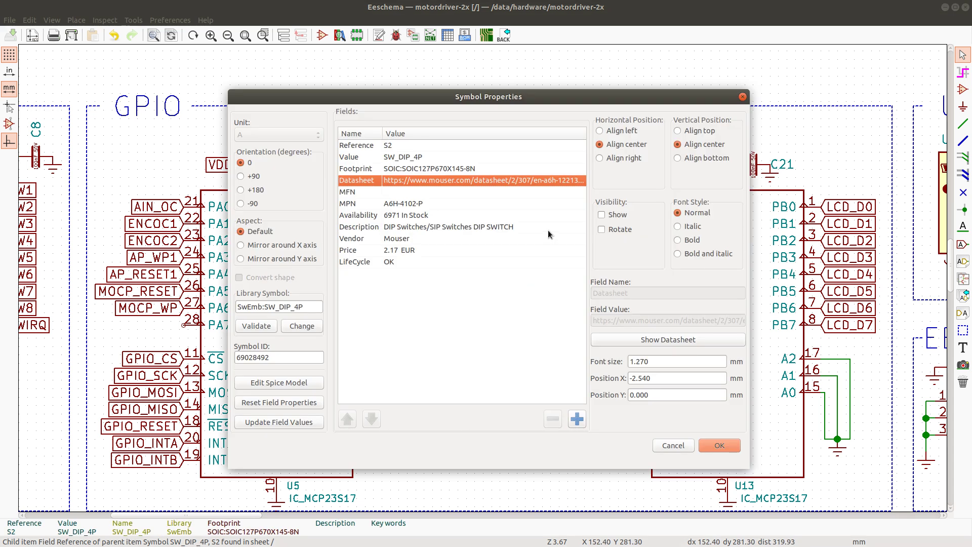
click(698, 341)
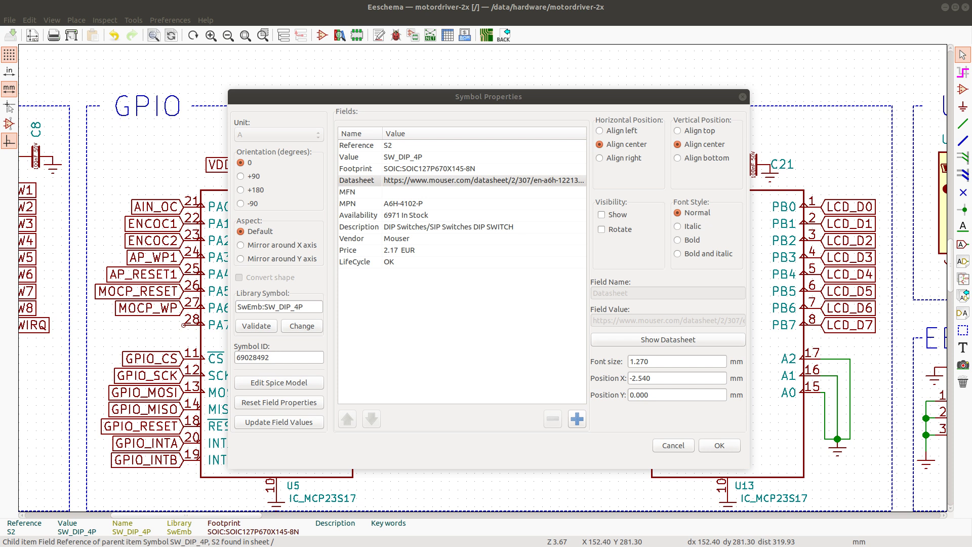
key(alt+Tab)
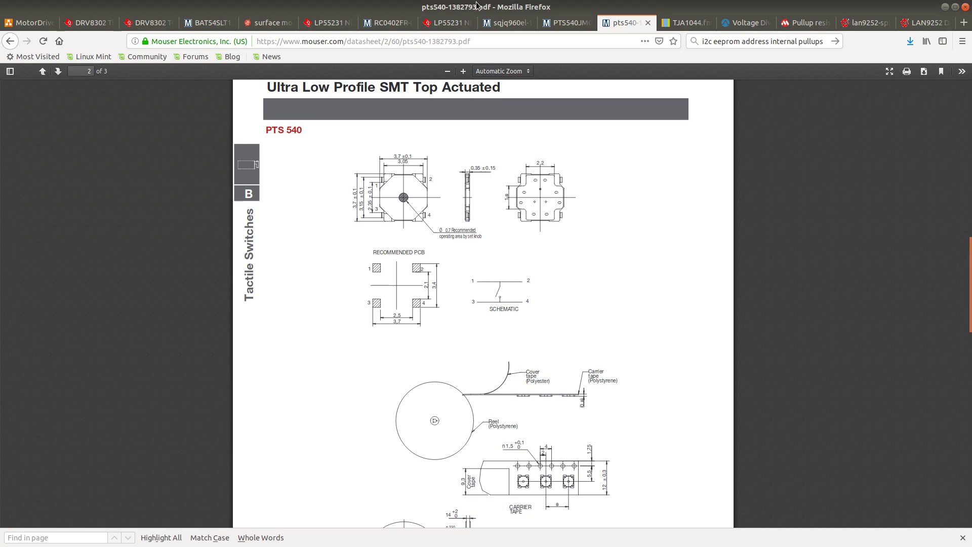
click(503, 43)
key(ctrl+a)
text(https://www.mouser.com/datasheet/2/307/en-a6h-1221378.pdf)
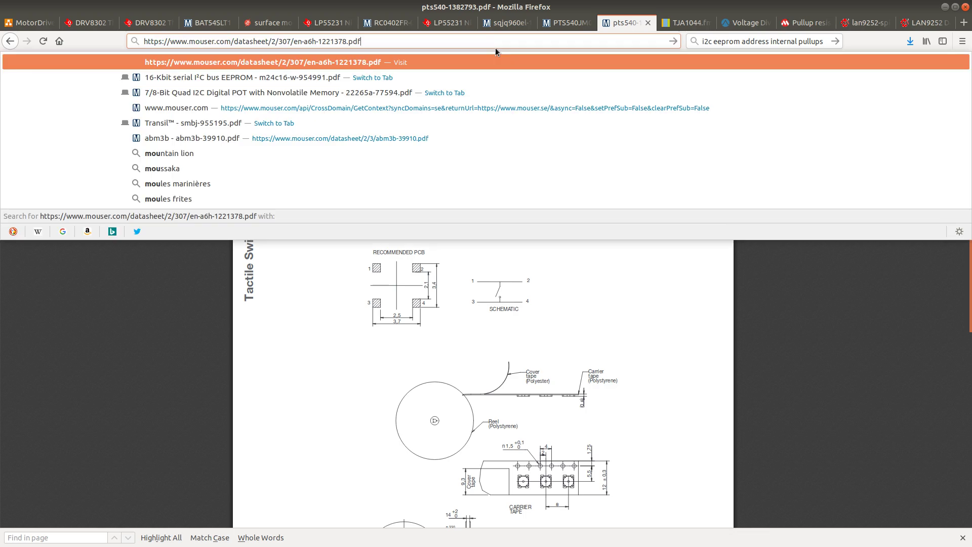
click(358, 62)
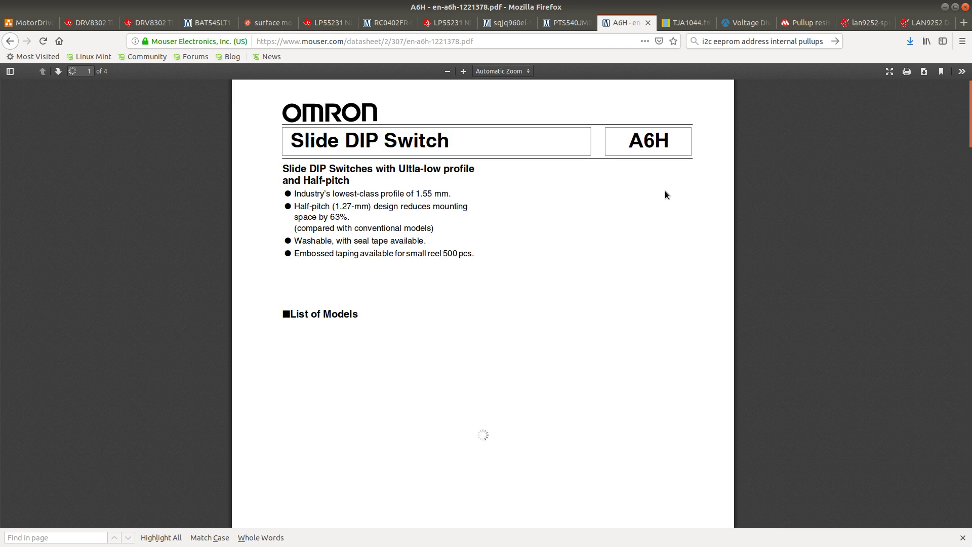
Step: Examine the PCB pad dimensions on page 2 of the A6H datasheet, and close S2's symbol properties in Eeschema without changes
scroll(527, 288, down, 10)
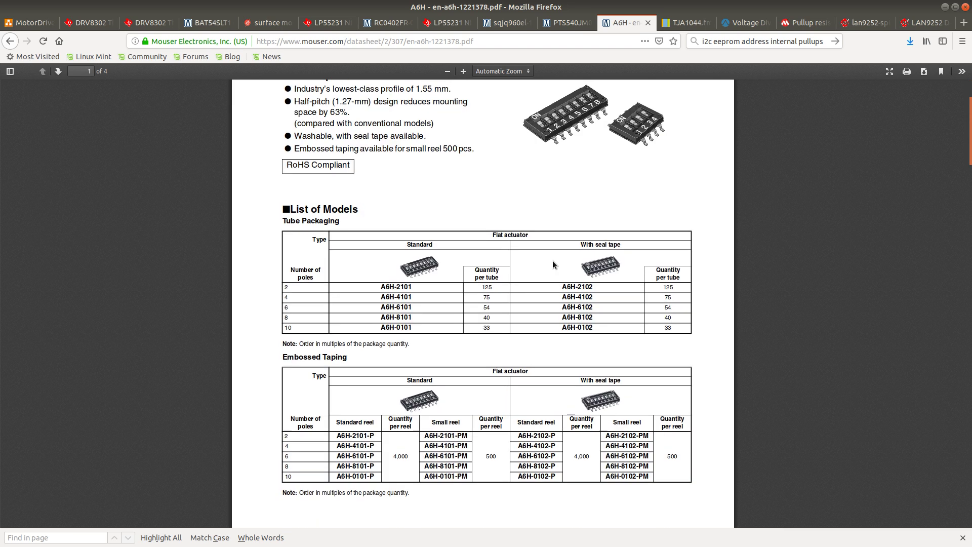
scroll(474, 226, down, 20)
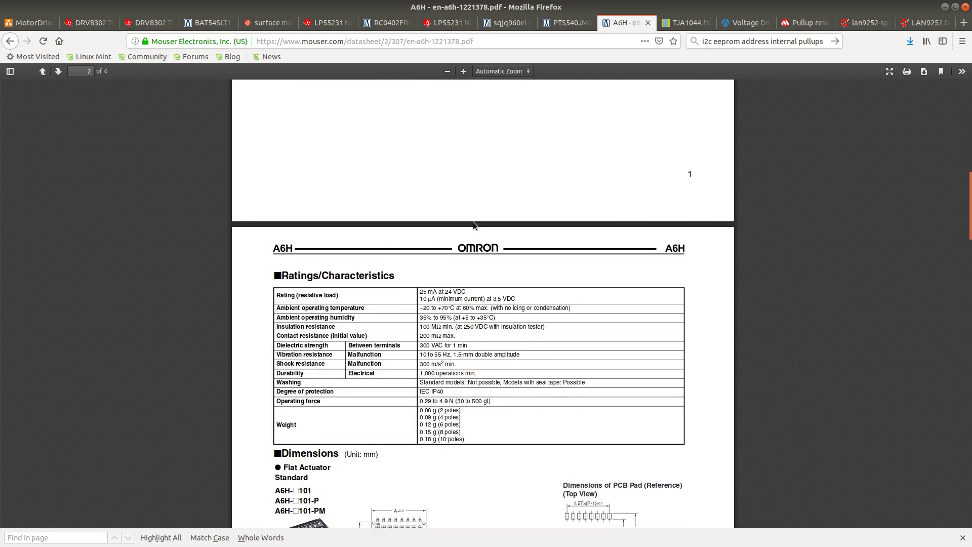
scroll(461, 224, down, 3)
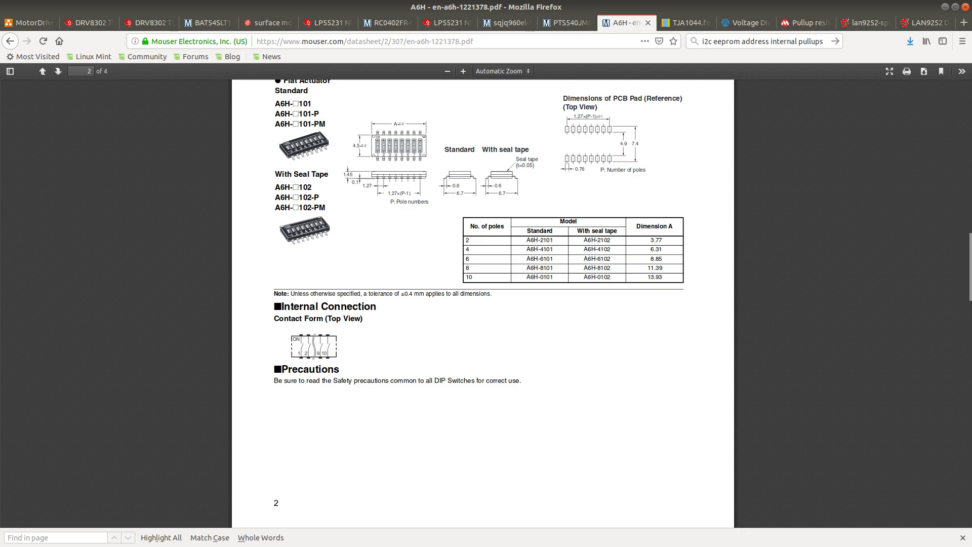
key(alt+Tab)
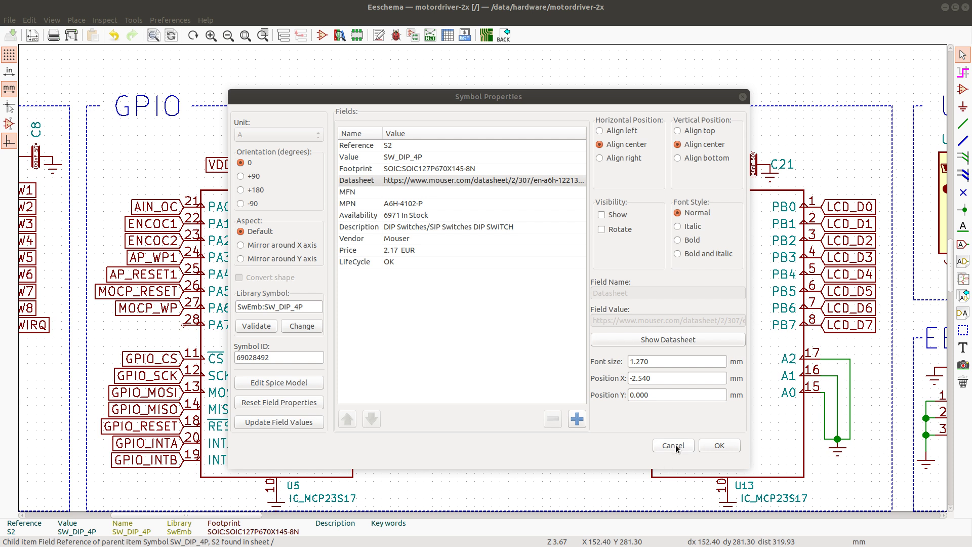
click(673, 445)
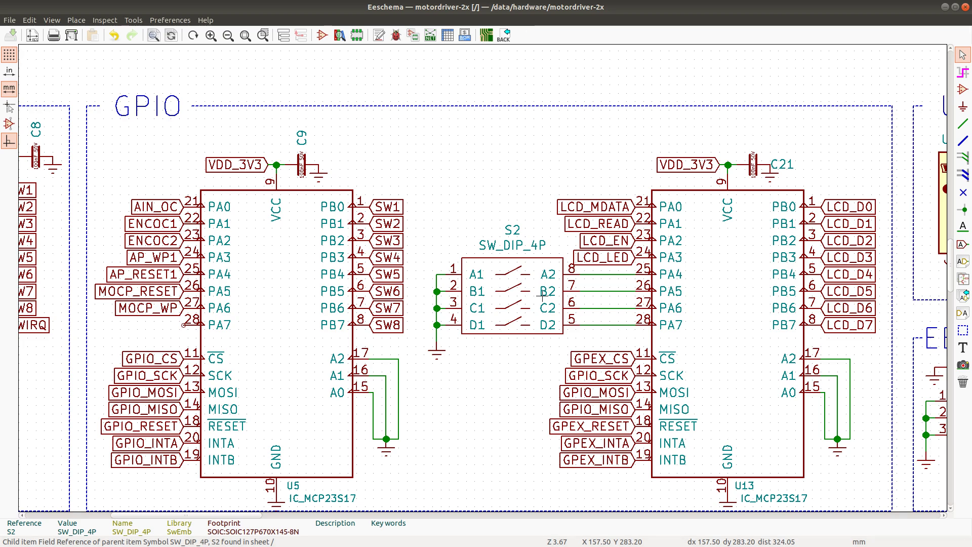
Step: Copy S2's footprint name from the review spreadsheet and load SOIC:SOIC127P670X145-8N into the Footprint Editor
key(alt+Tab)
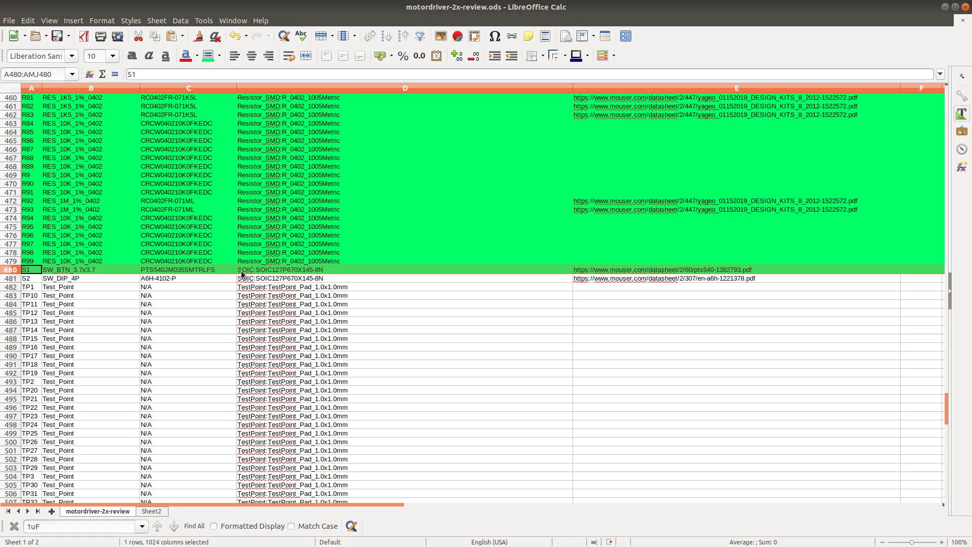
click(257, 279)
triple_click(257, 279)
key(ctrl+c)
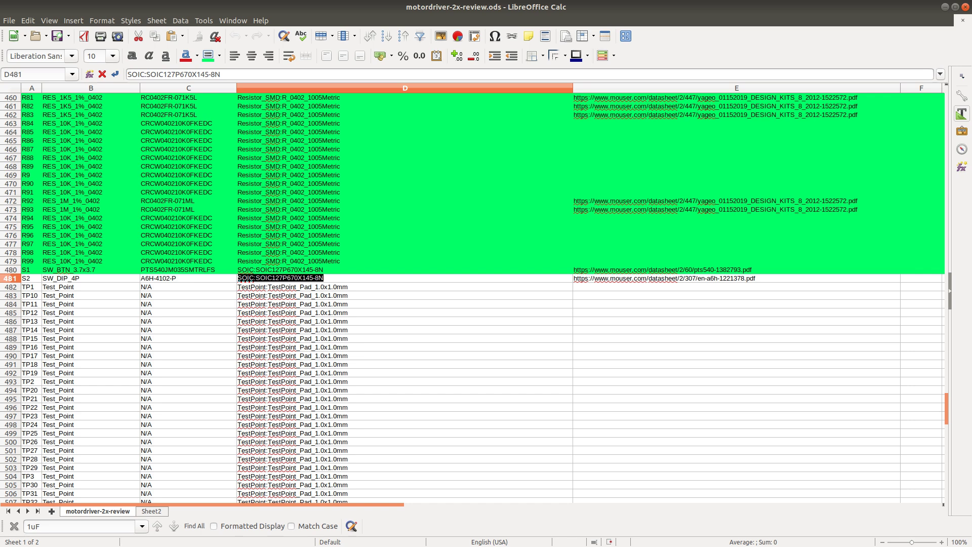
key(alt+Tab)
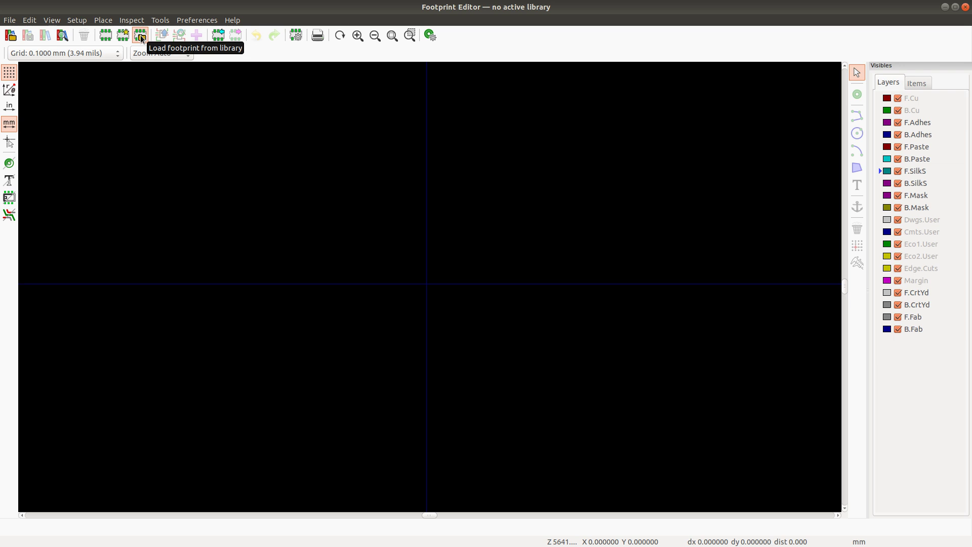
click(141, 38)
key(ctrl+v)
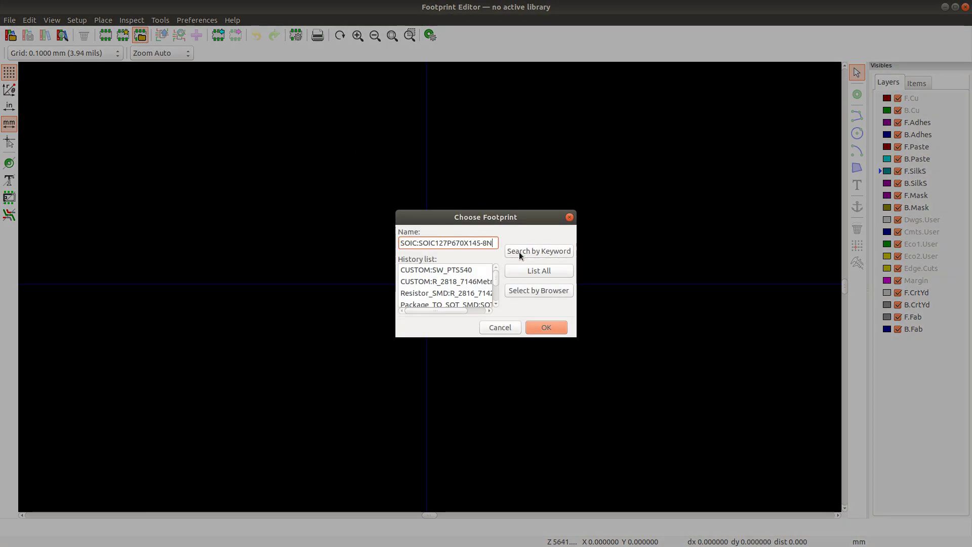
click(545, 324)
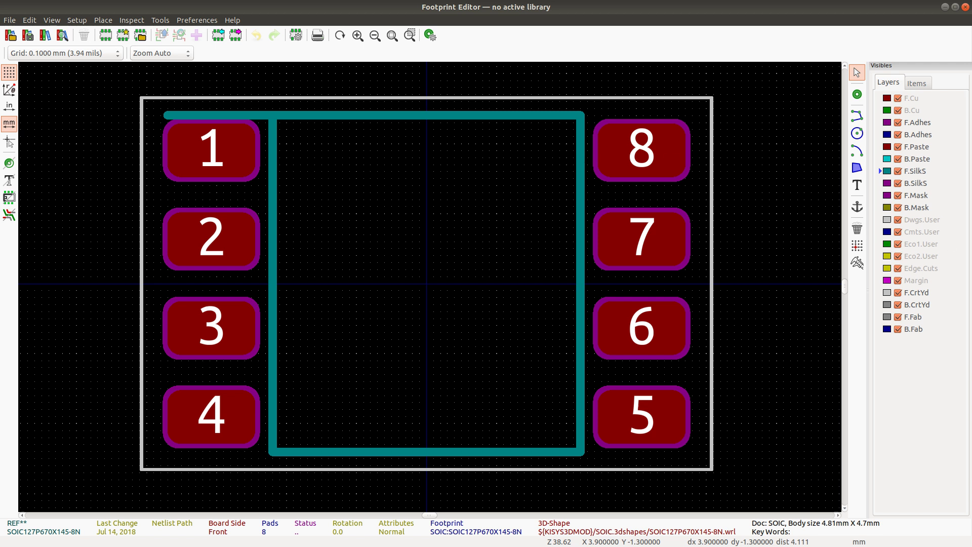
Step: Measure the gap between the inner edges of pads 1 and 8 and compare it with the A6H datasheet's pad drawing in Firefox
key(alt+Tab)
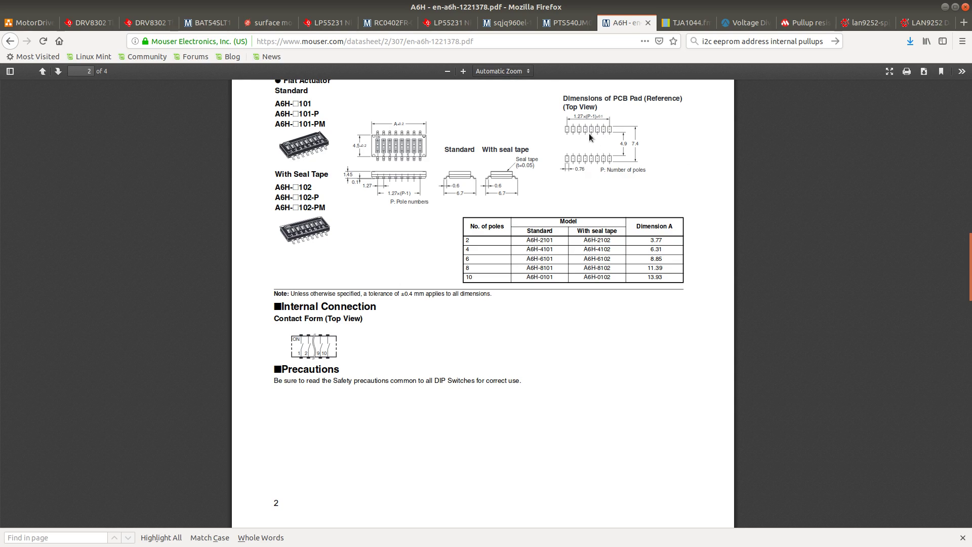
key(alt+Tab)
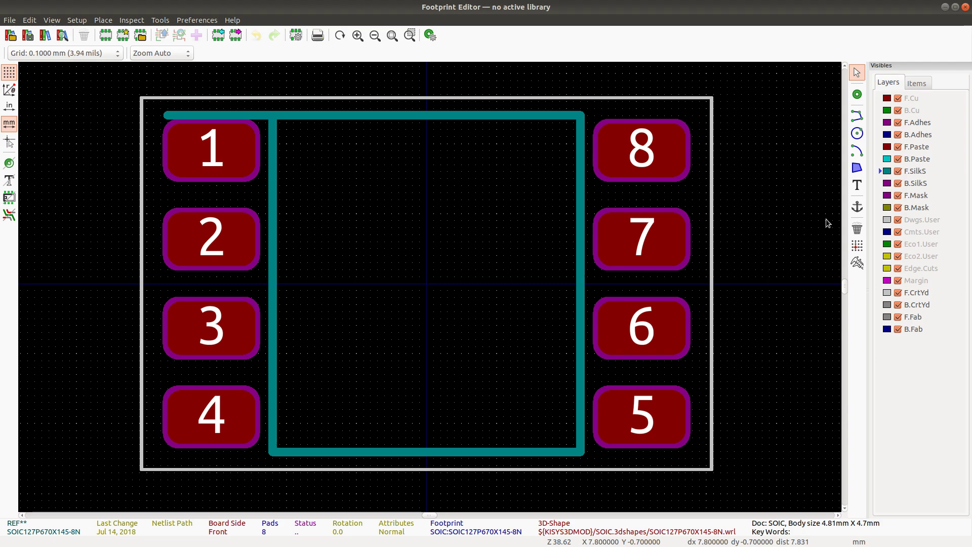
click(857, 263)
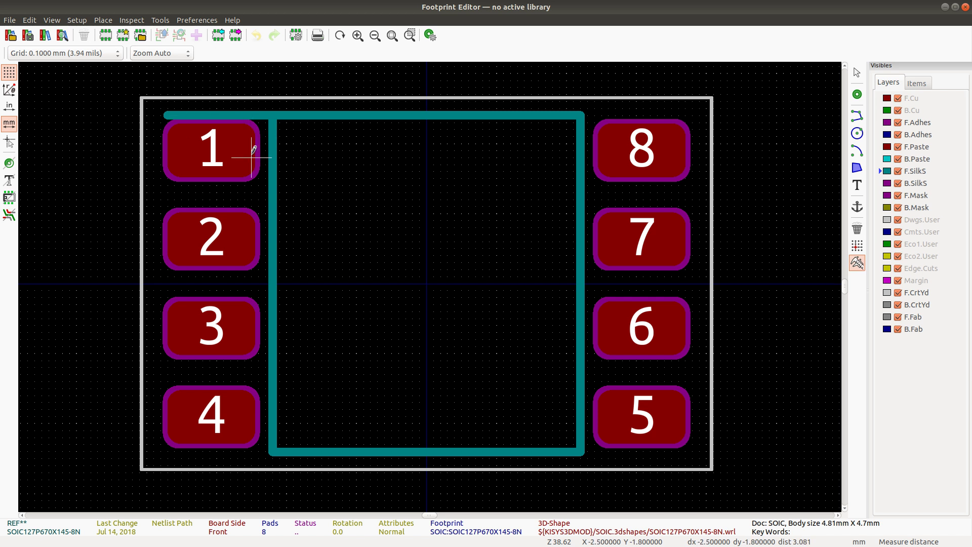
click(258, 151)
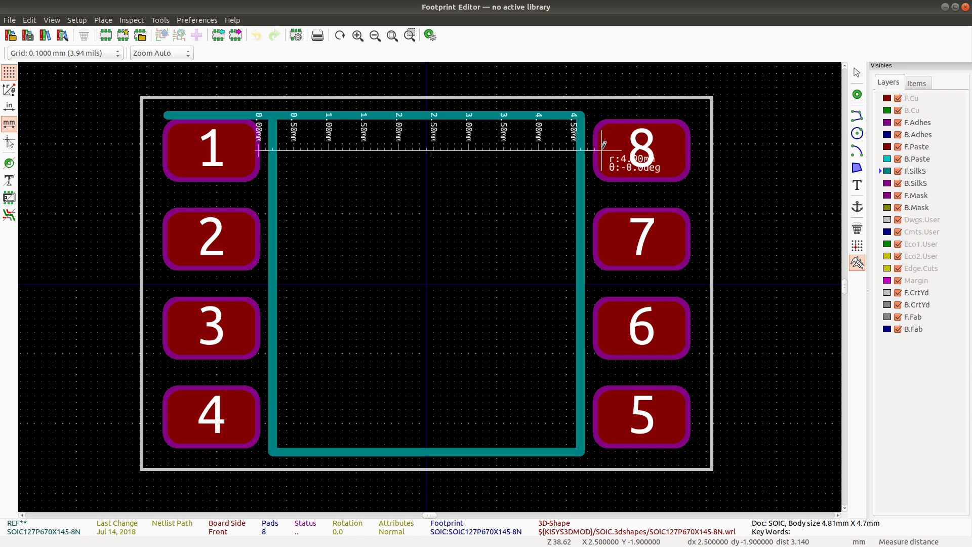
click(601, 150)
key(alt+Tab)
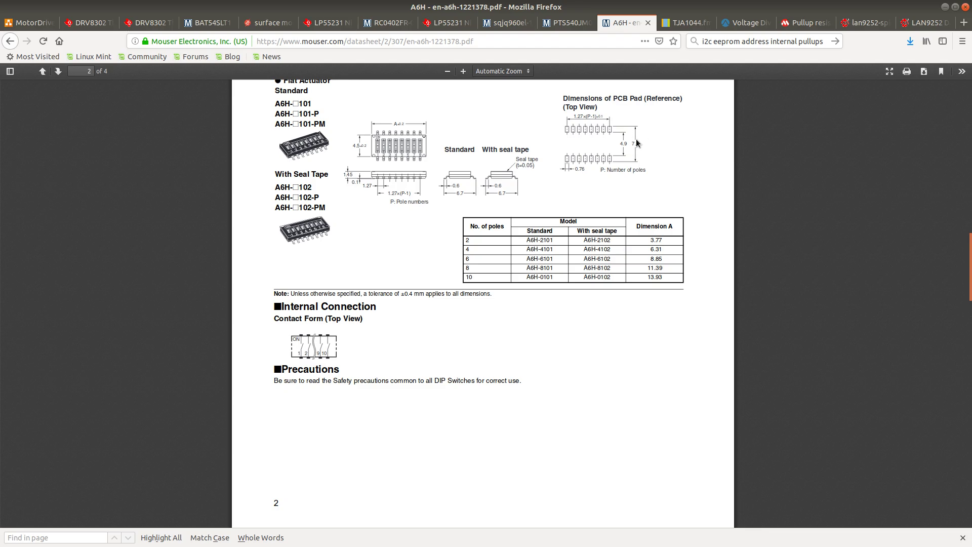
key(alt+Tab)
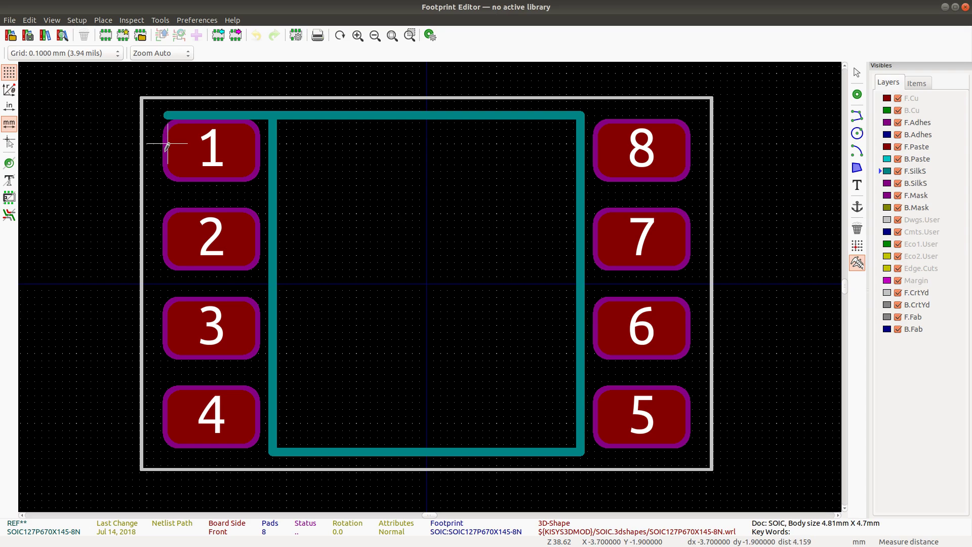
Step: Measure the span between the outer edges of pads 1 and 8 and compare it with the A6H datasheet's pad drawing in Firefox
click(192, 144)
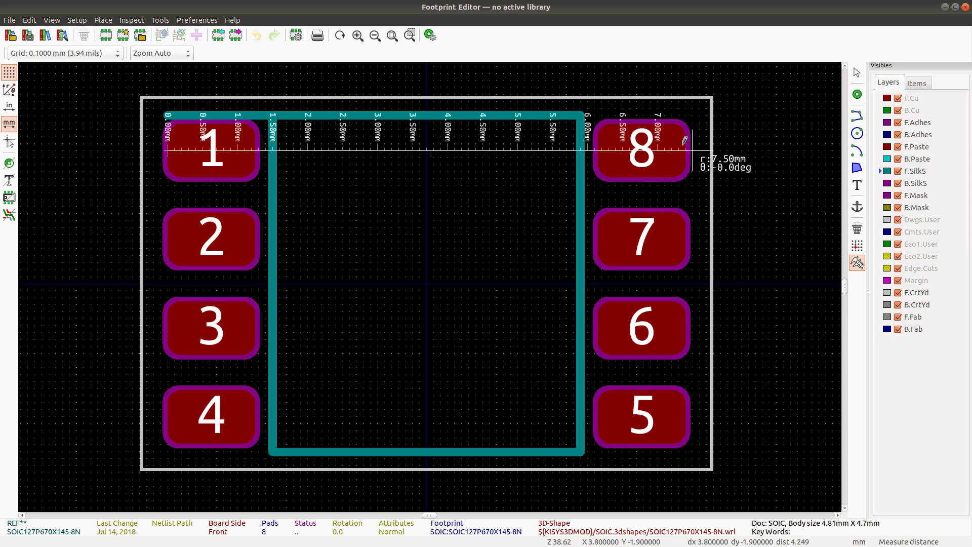
key(Escape)
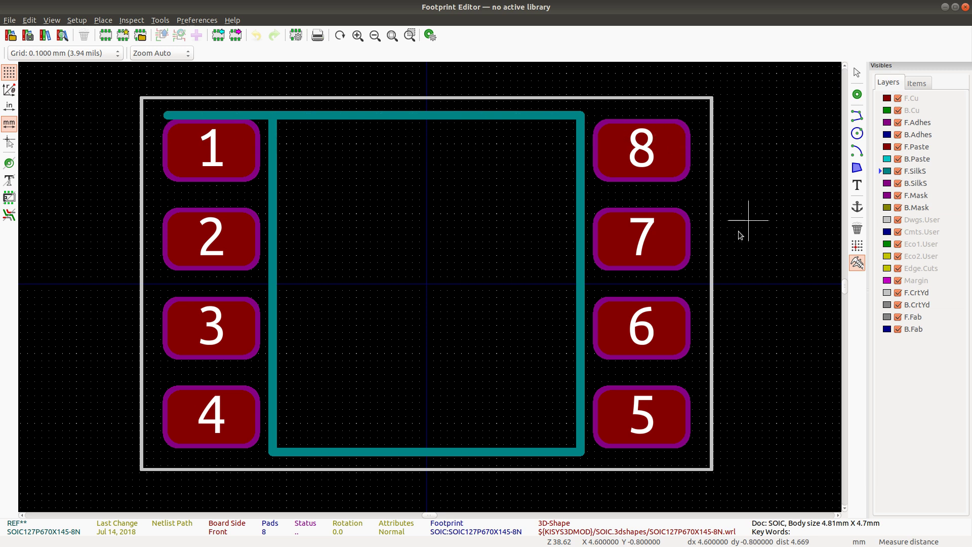
key(alt+Tab)
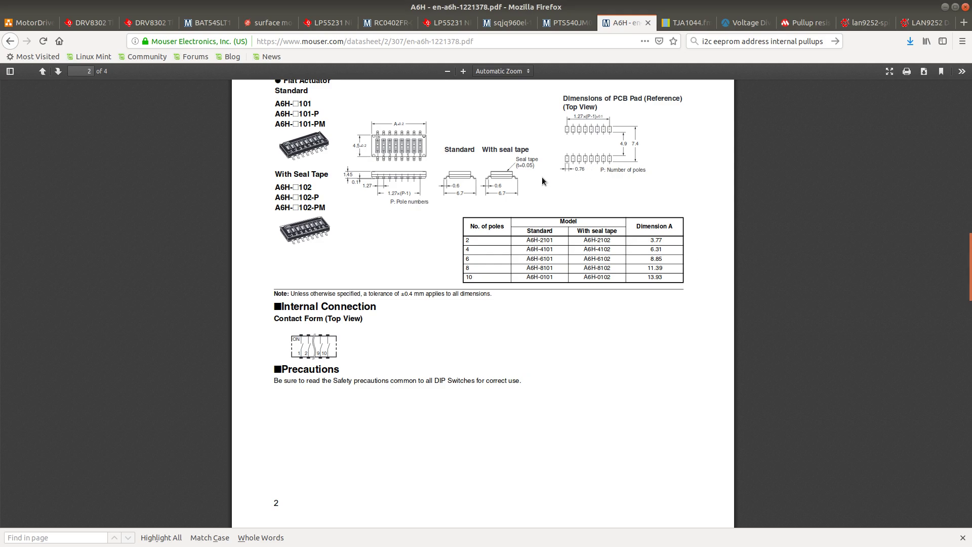
key(alt+Tab)
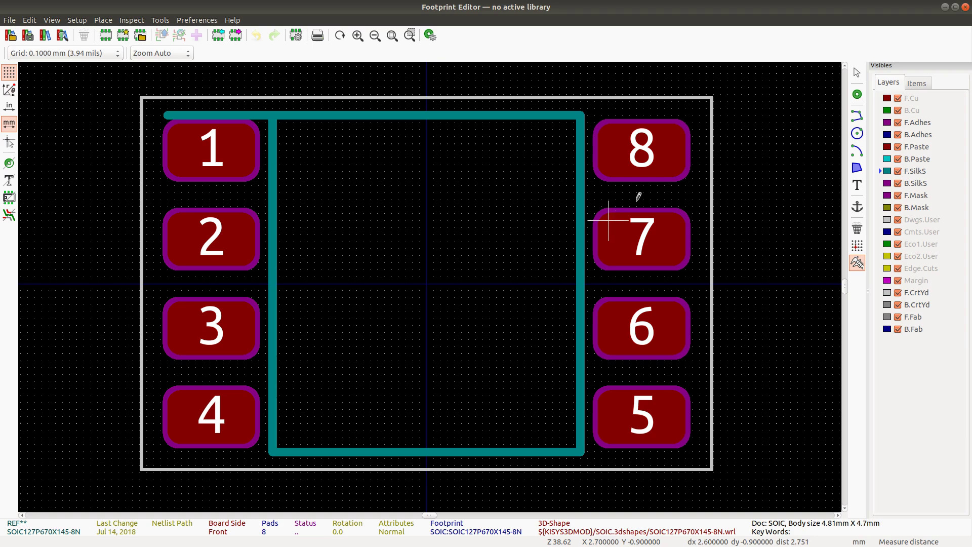
Step: Measure pad 8's height in the Footprint Editor and compare the pad layout with the A6H datasheet's PCB pad drawing
click(643, 121)
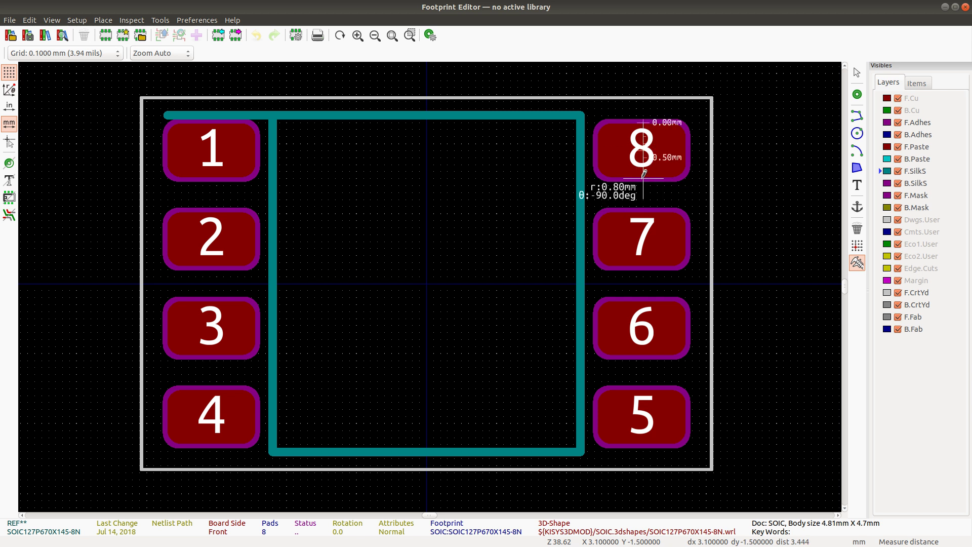
key(Escape)
key(alt+Tab)
key(alt+Tab)
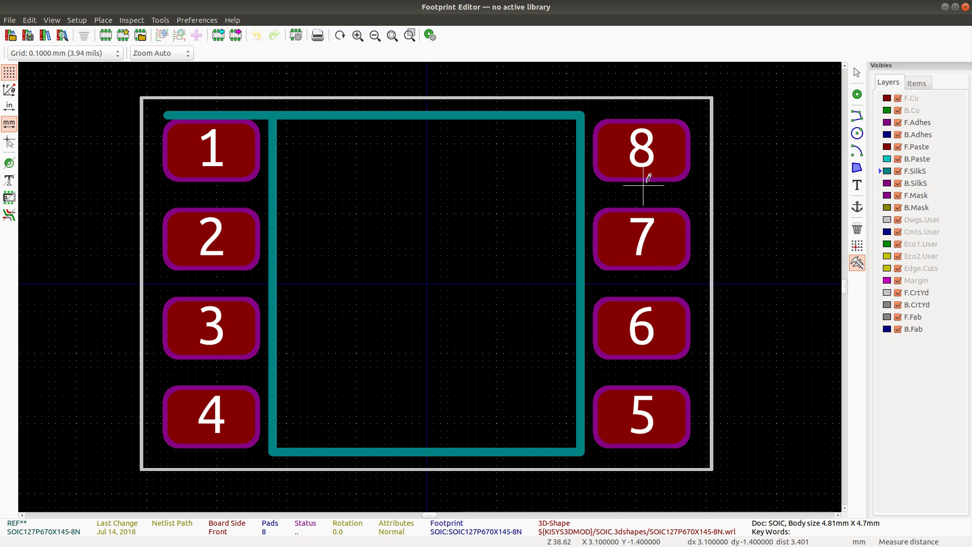
key(alt+Tab)
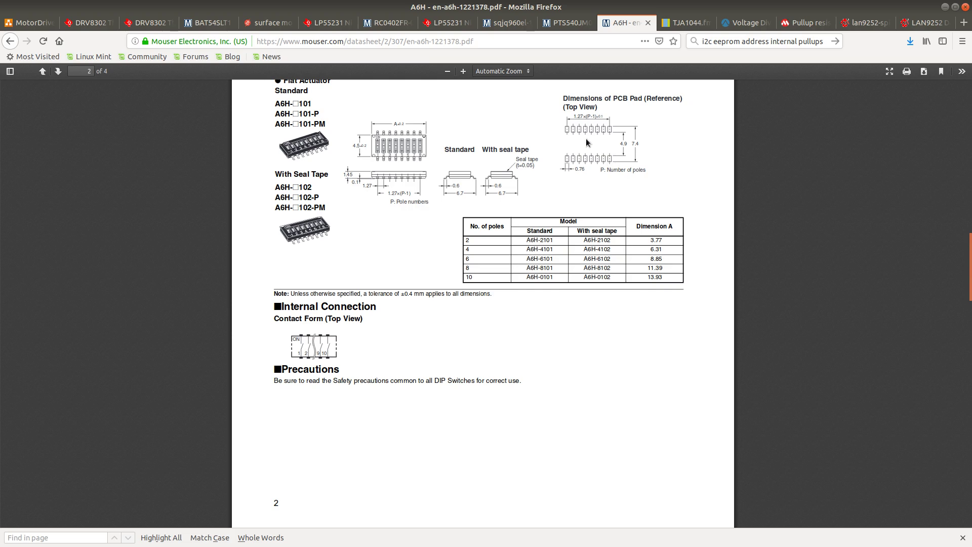
key(alt+Tab)
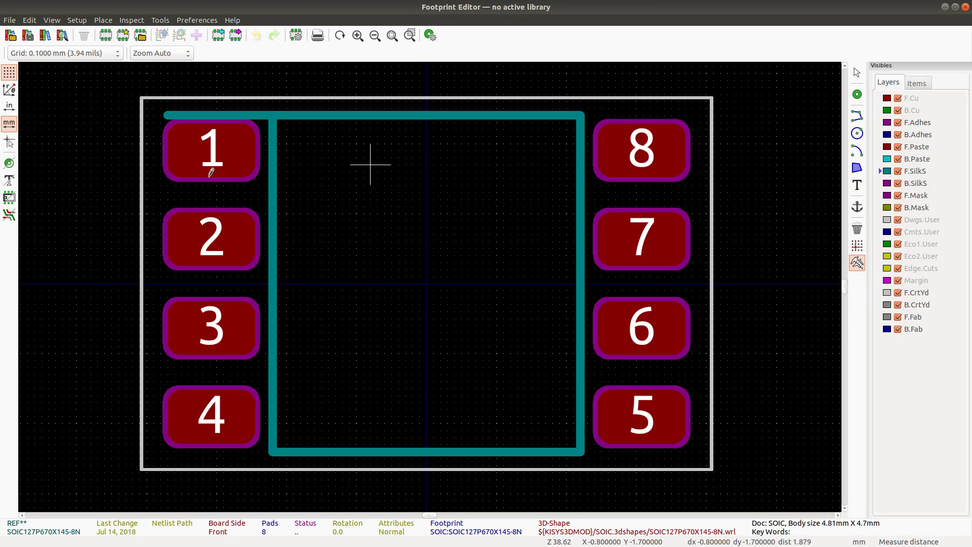
key(alt+Tab)
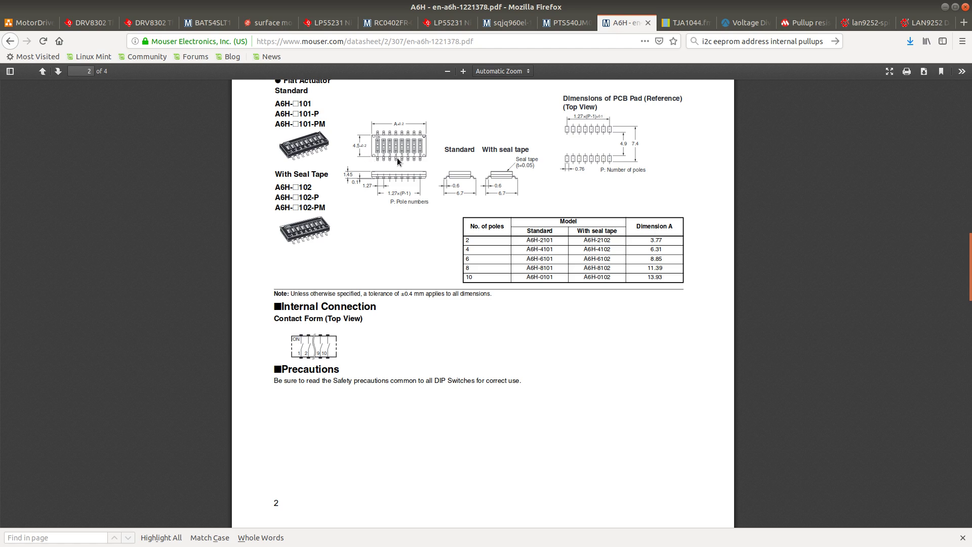
key(alt+Tab)
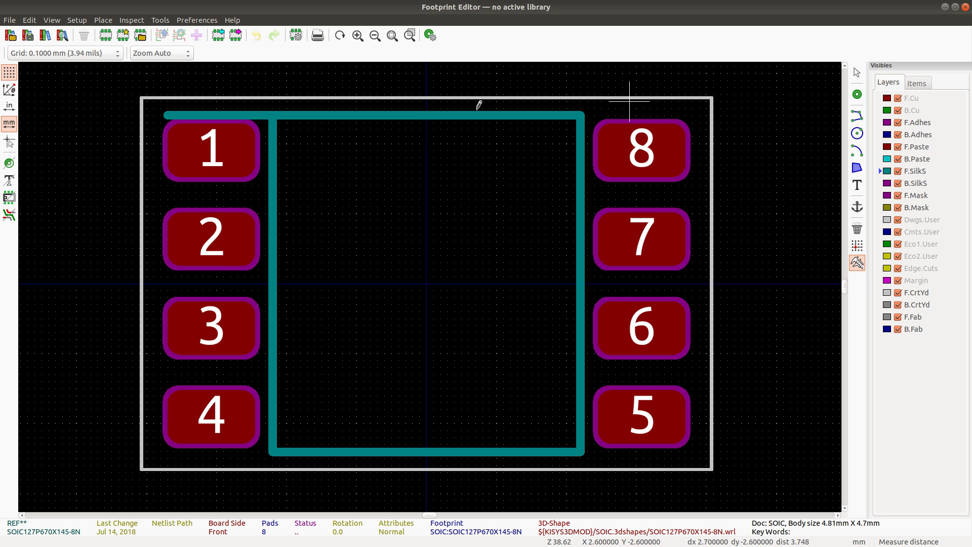
Step: Close the Footprint Editor and mark S2's row green in the motordriver-2x-review spreadsheet in LibreOffice Calc
click(965, 8)
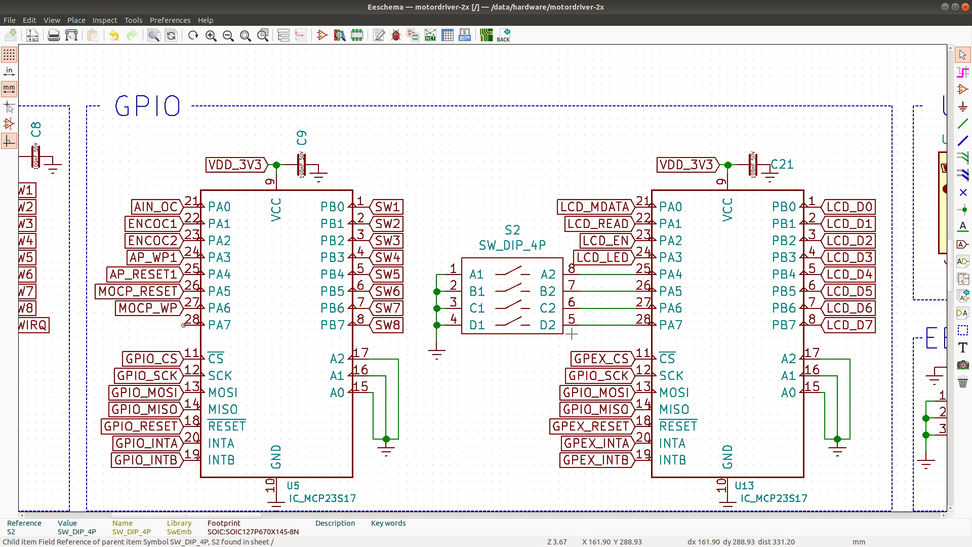
key(alt+Tab)
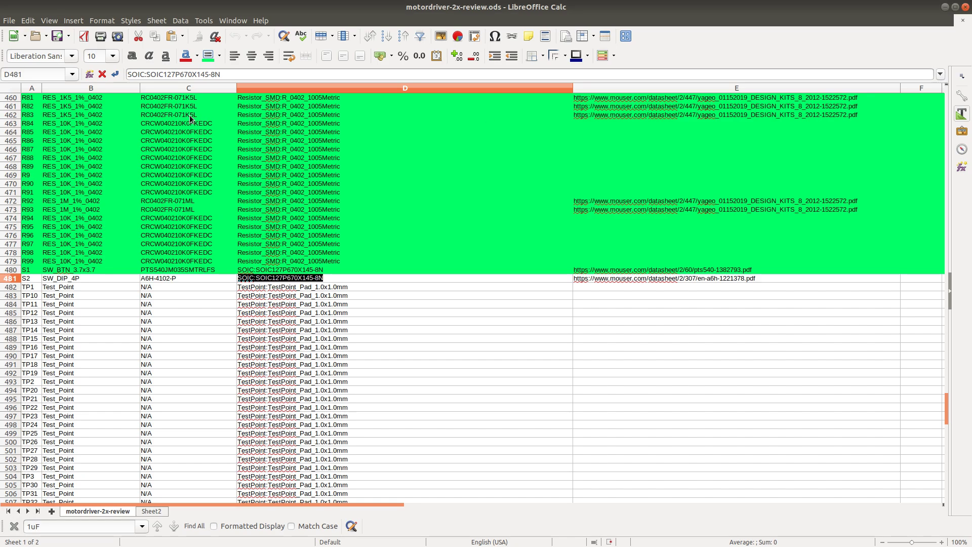
click(11, 279)
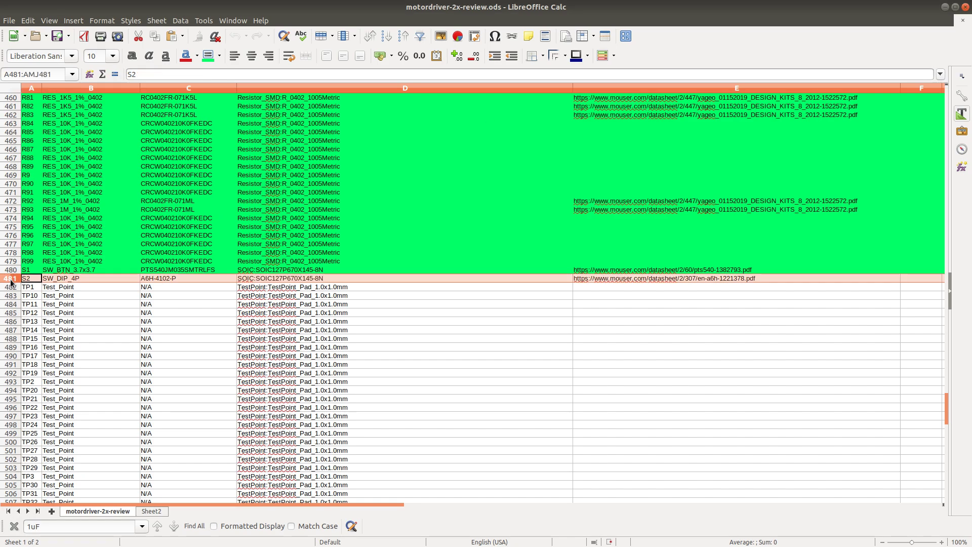
click(207, 56)
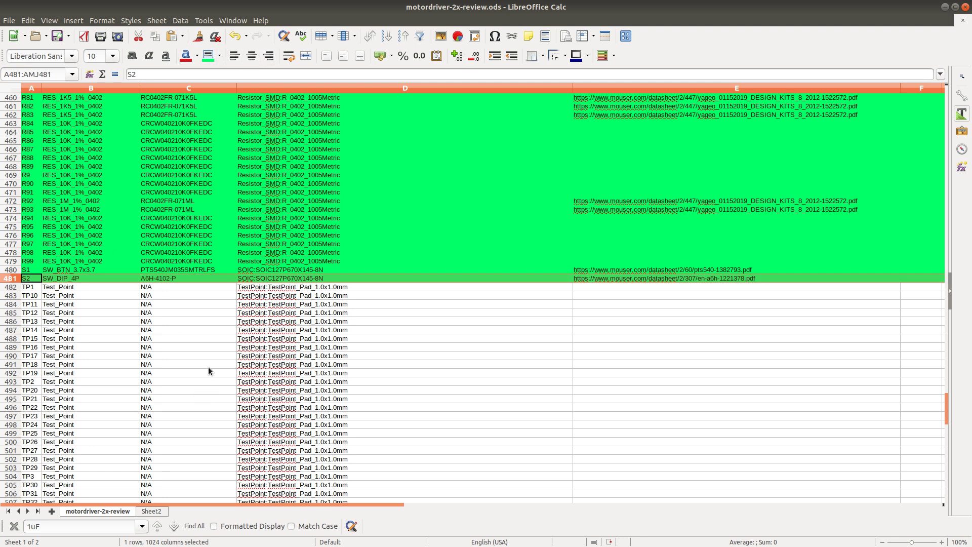
Step: Check the test point rows in the review spreadsheet, and search the motordriver-2x schematic in Eeschema for TP1
scroll(208, 371, down, 3)
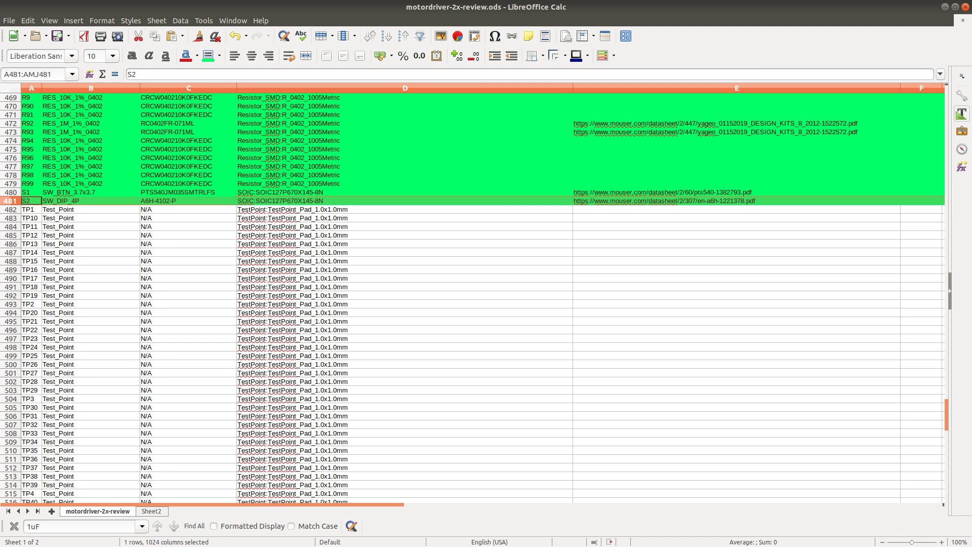
key(alt+Tab)
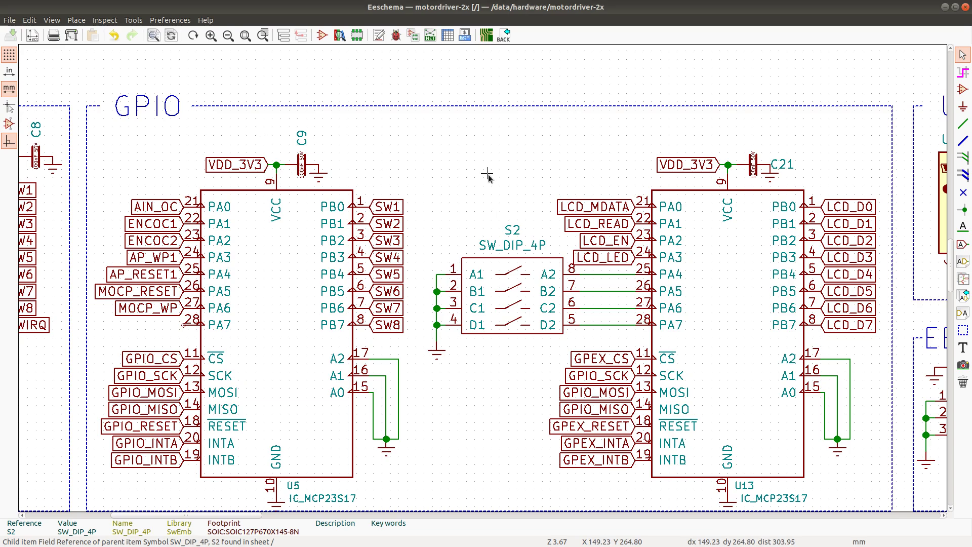
scroll(479, 277, down, 3)
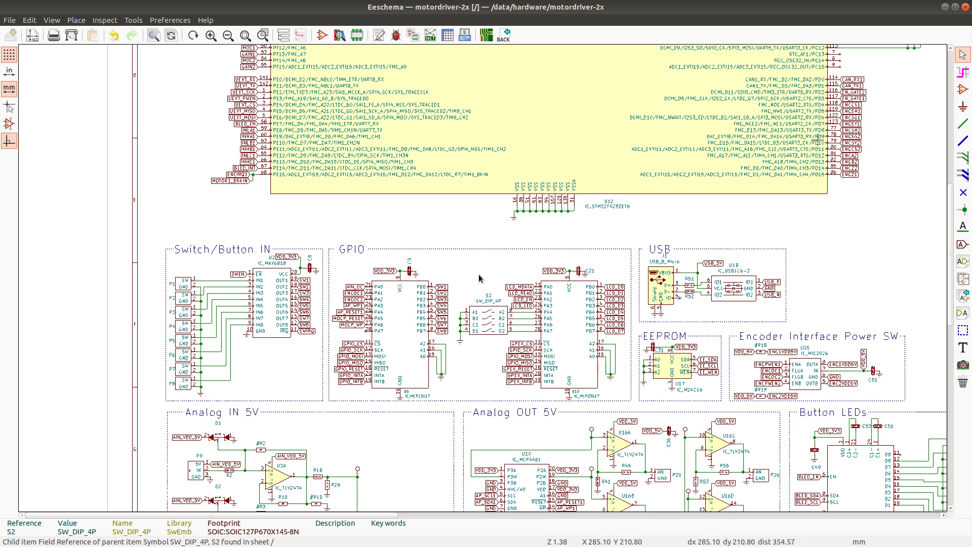
scroll(818, 143, down, 2)
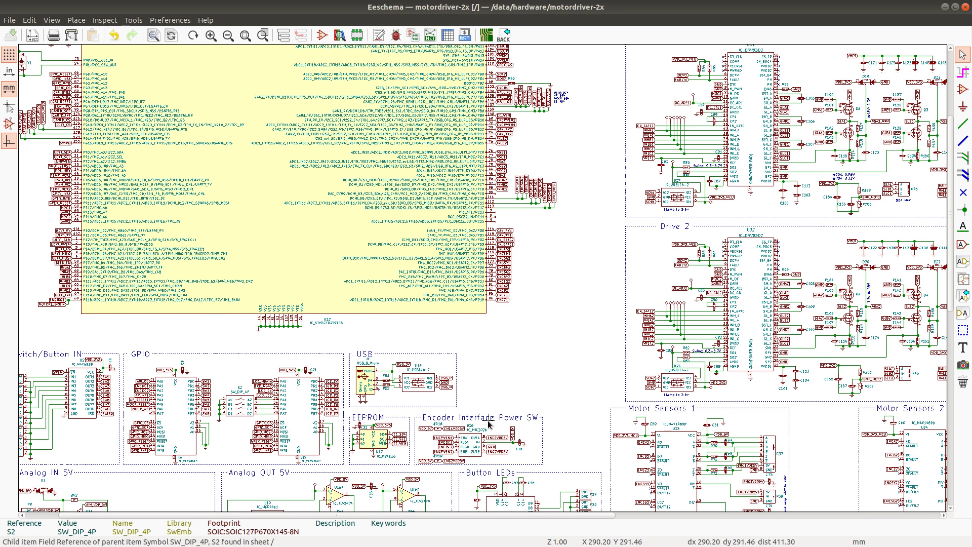
key(ctrl+f)
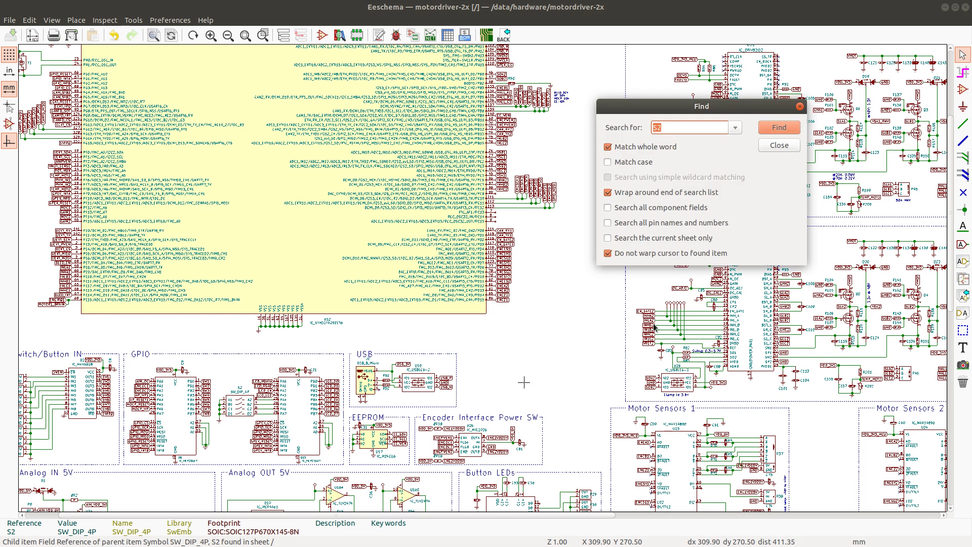
text(TP1)
key(Return)
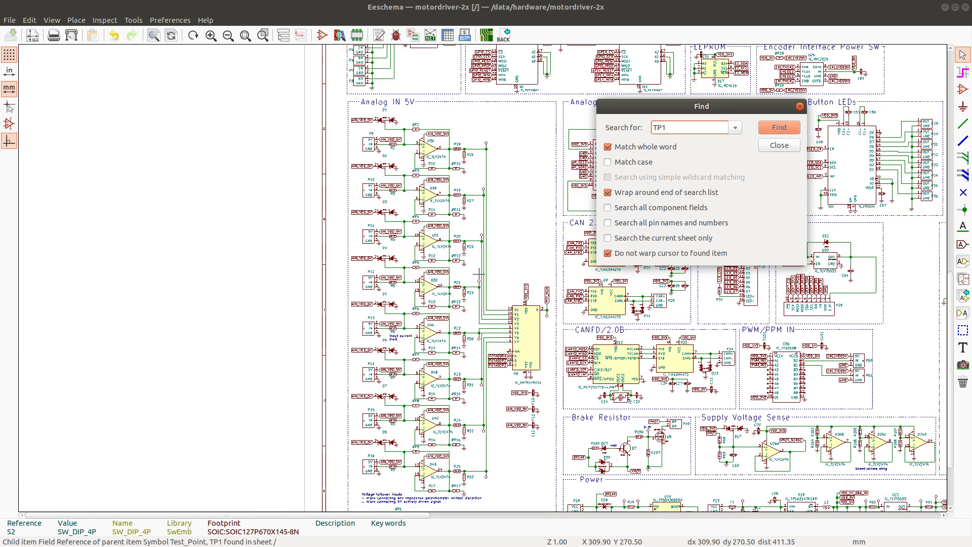
click(779, 145)
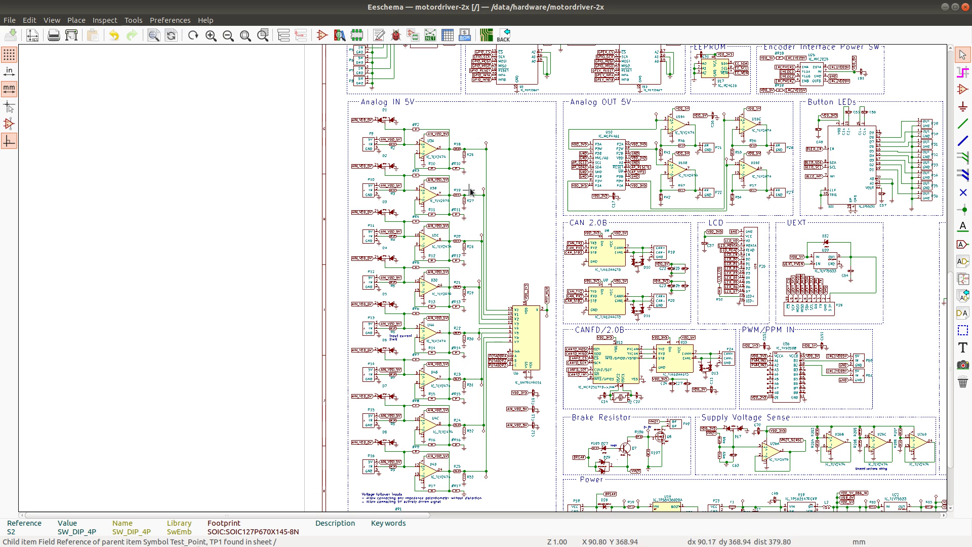
Step: Inspect the symbol properties of the test point on the R18 output in the Analog IN 5V block and close them without changes
scroll(470, 191, up, 3)
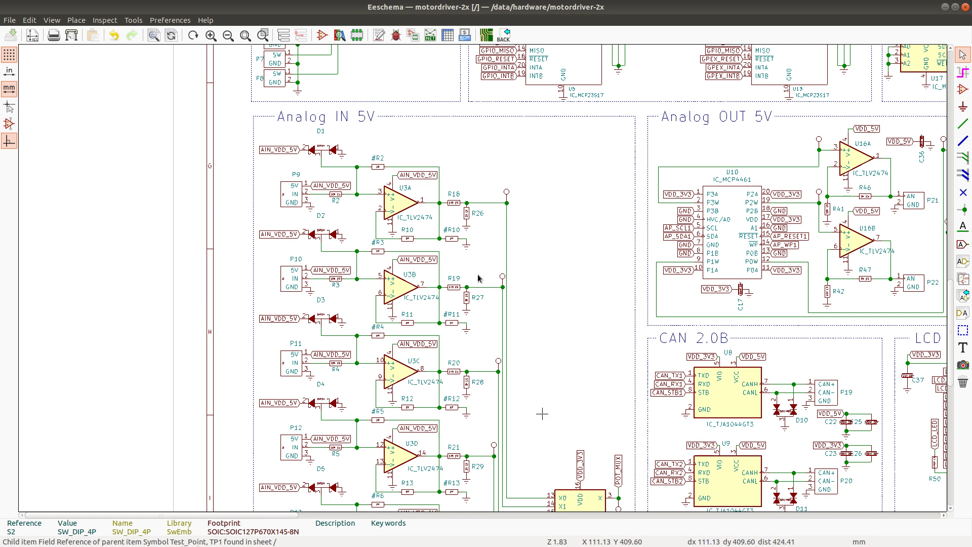
scroll(478, 277, down, 1)
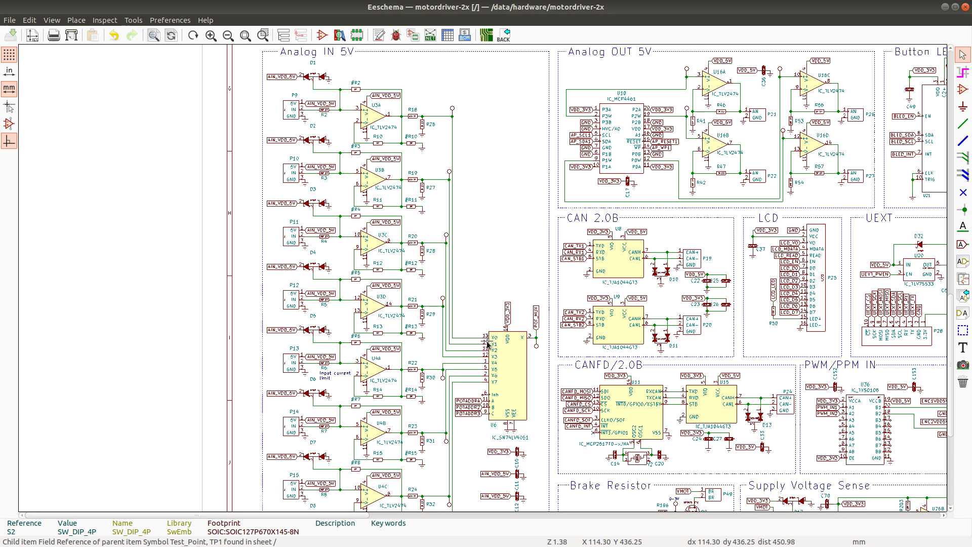
scroll(476, 279, down, 5)
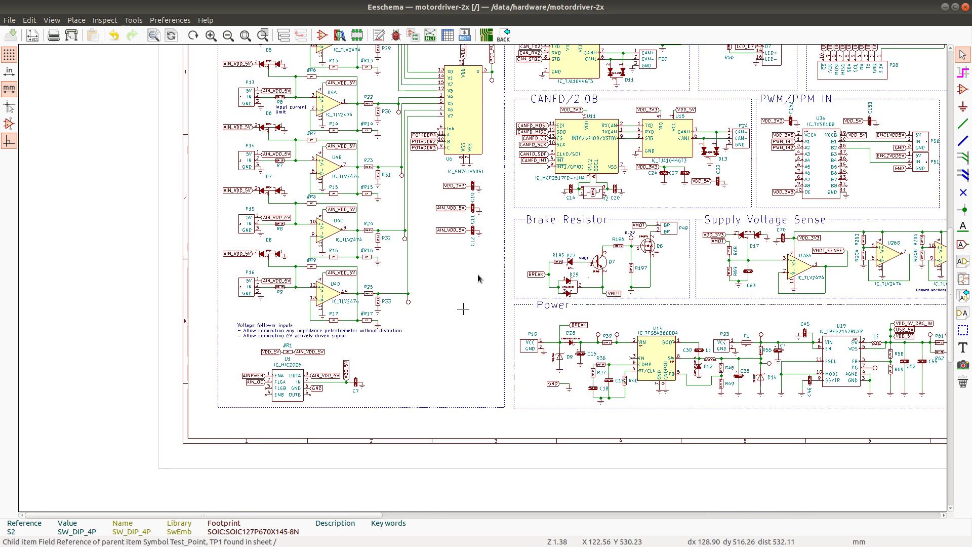
scroll(477, 278, left, 2)
scroll(478, 278, up, 5)
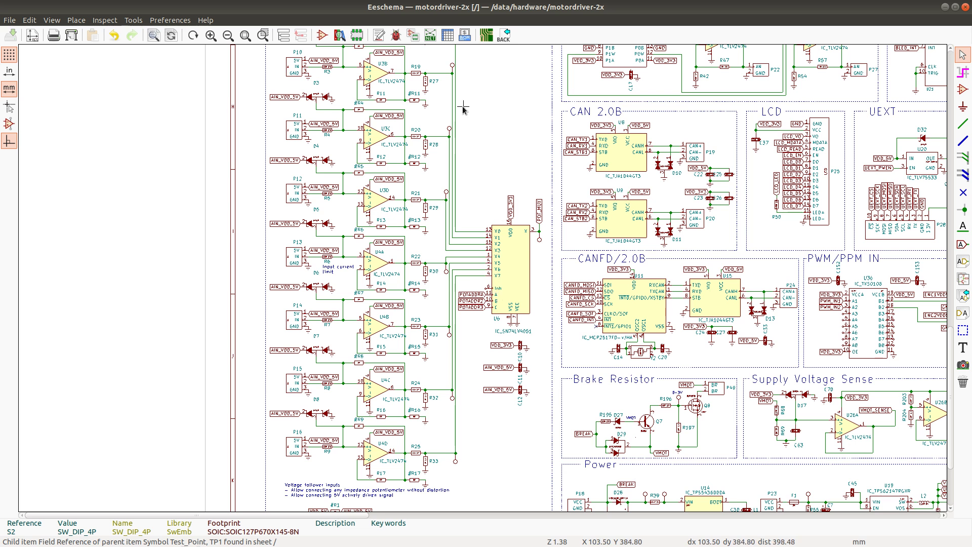
scroll(465, 87, up, 1)
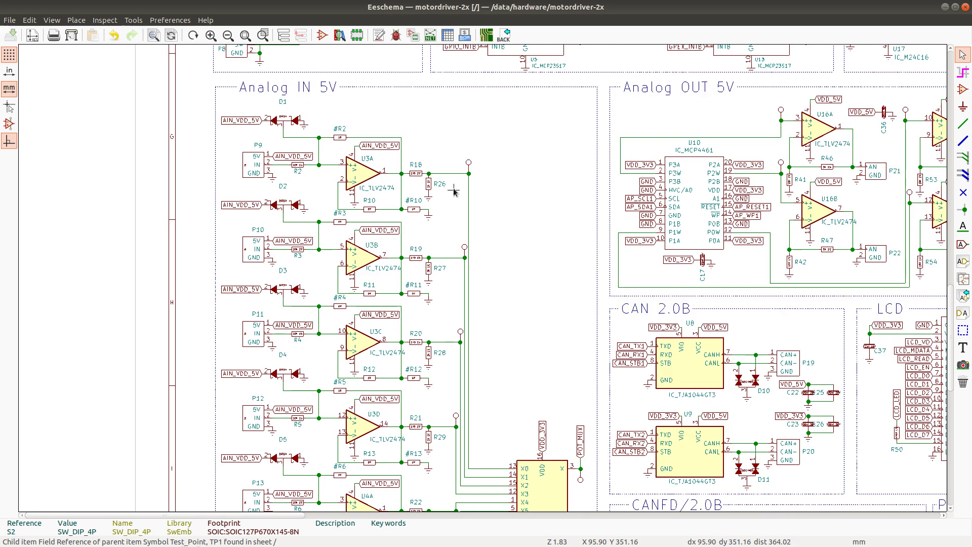
scroll(469, 166, up, 2)
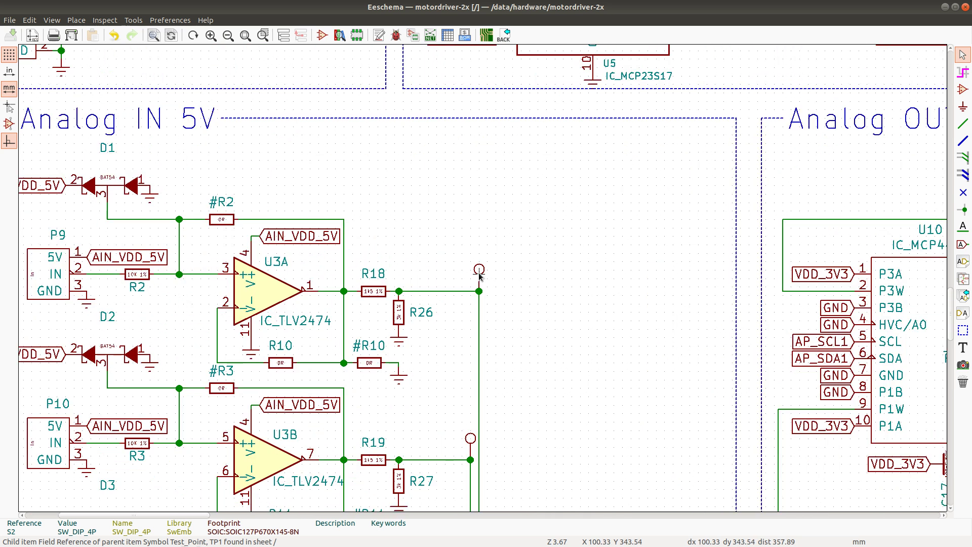
double_click(479, 270)
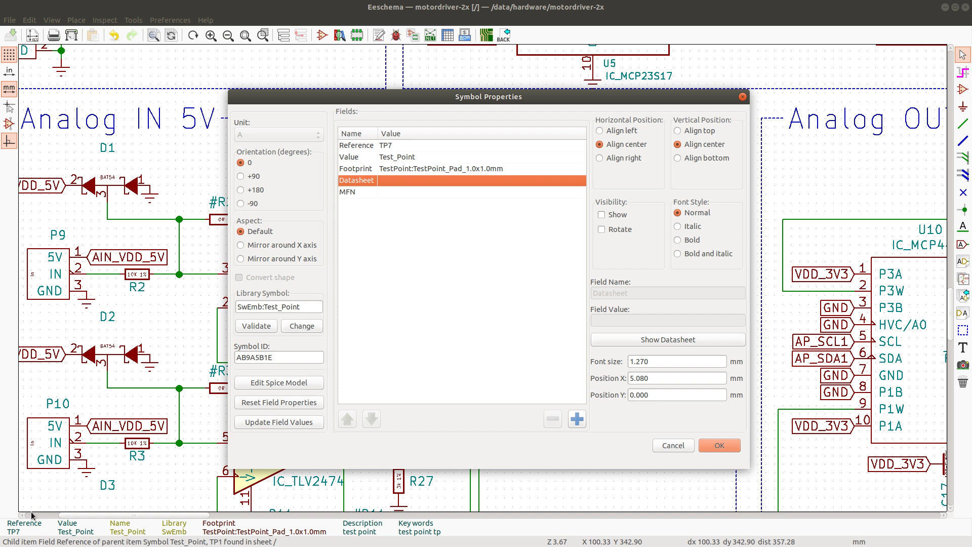
click(678, 446)
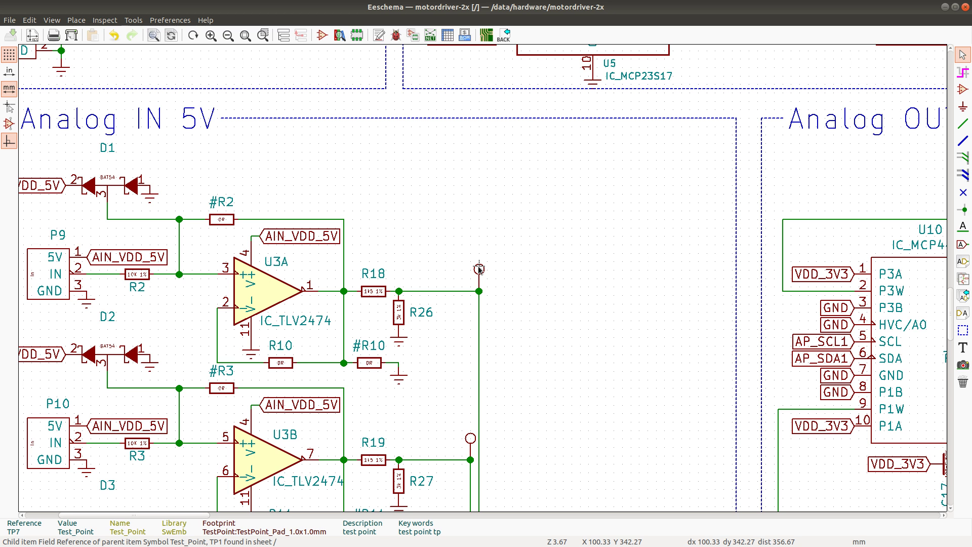
Step: Open the same test point's Test_Point symbol in the Symbol Library Editor and make its Reference field visible
right_click(479, 270)
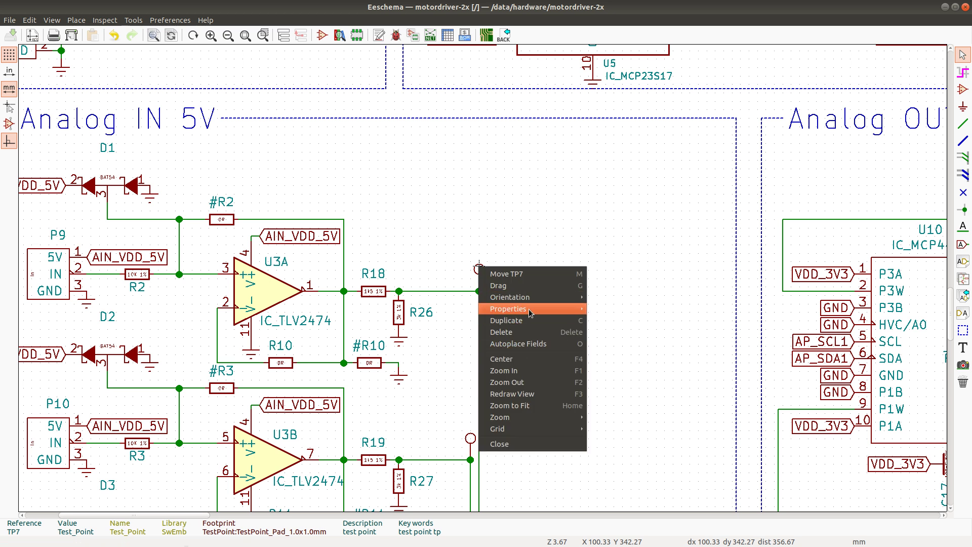
mouse_move(531, 309)
click(636, 355)
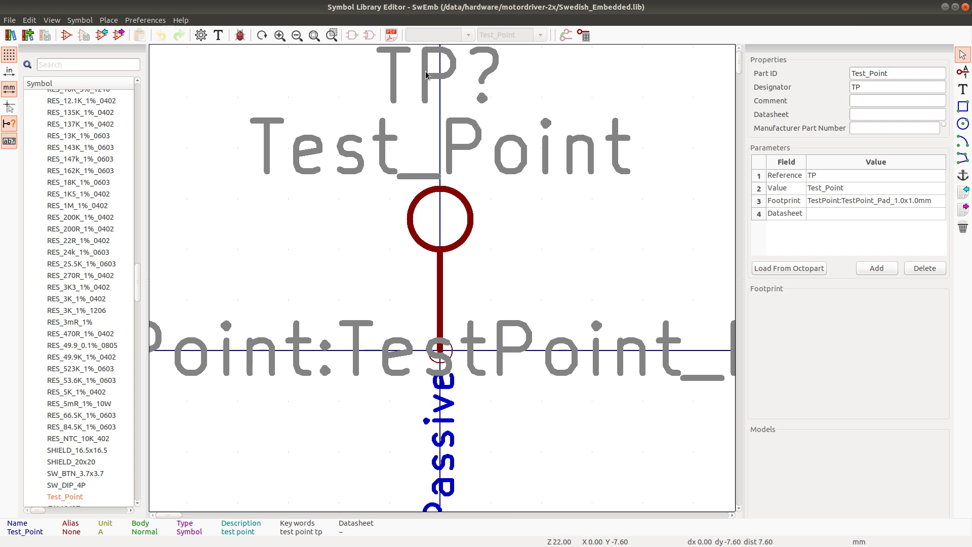
double_click(425, 75)
click(575, 329)
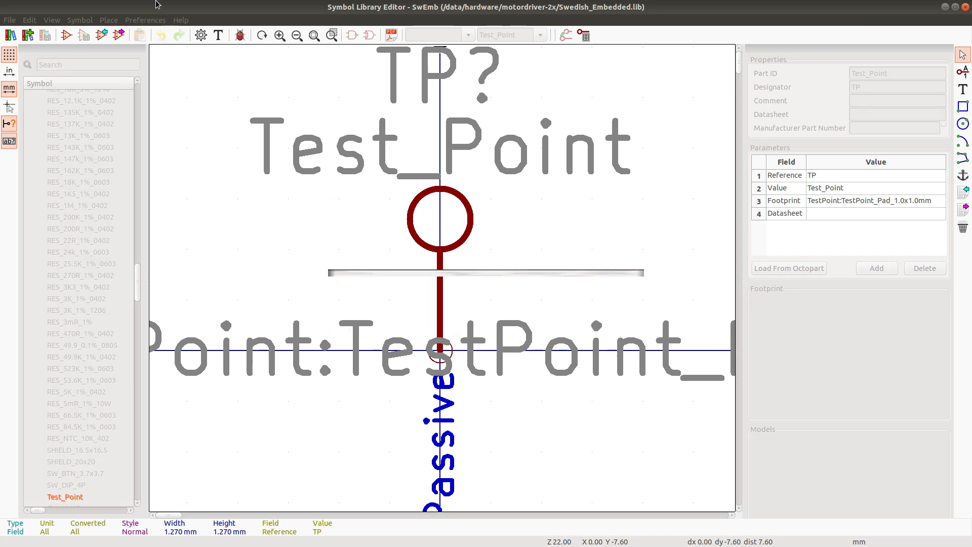
click(219, 35)
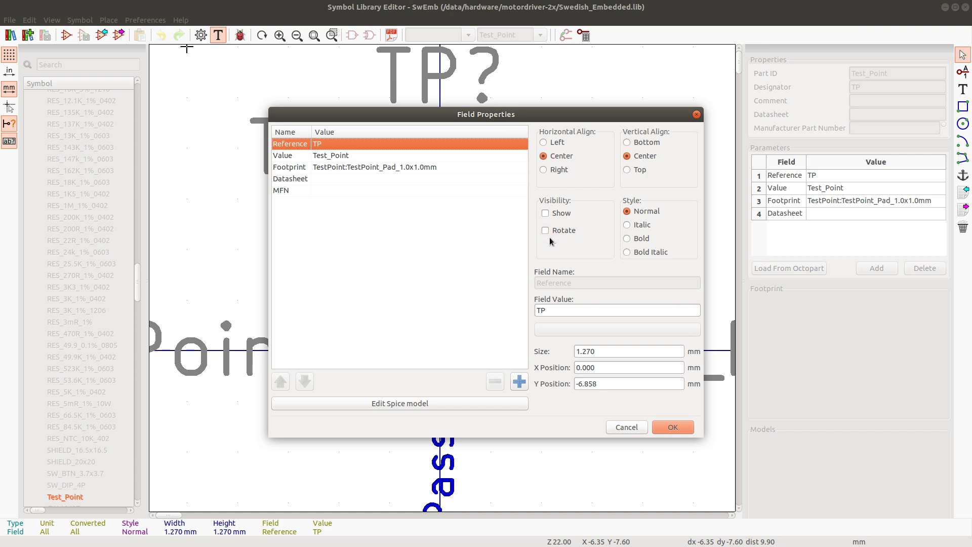
click(557, 215)
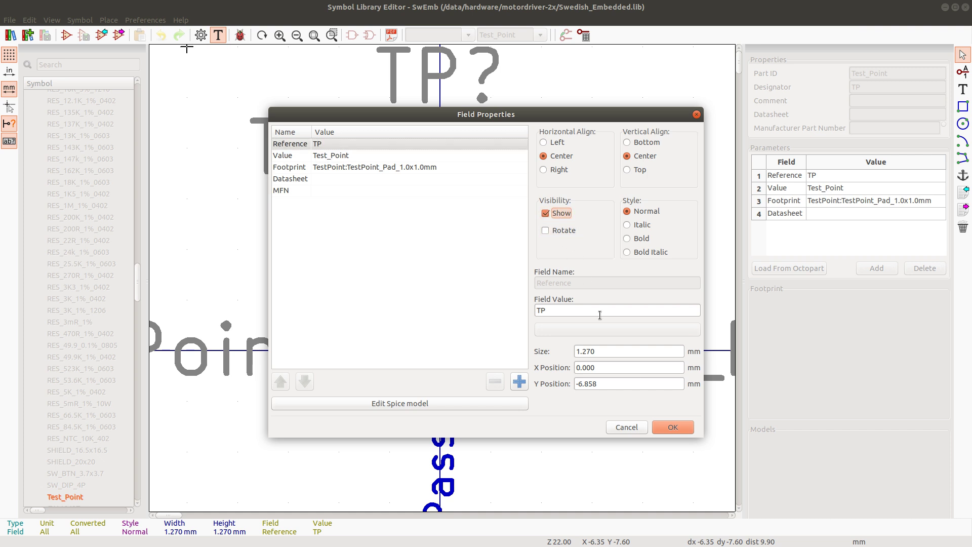
click(673, 428)
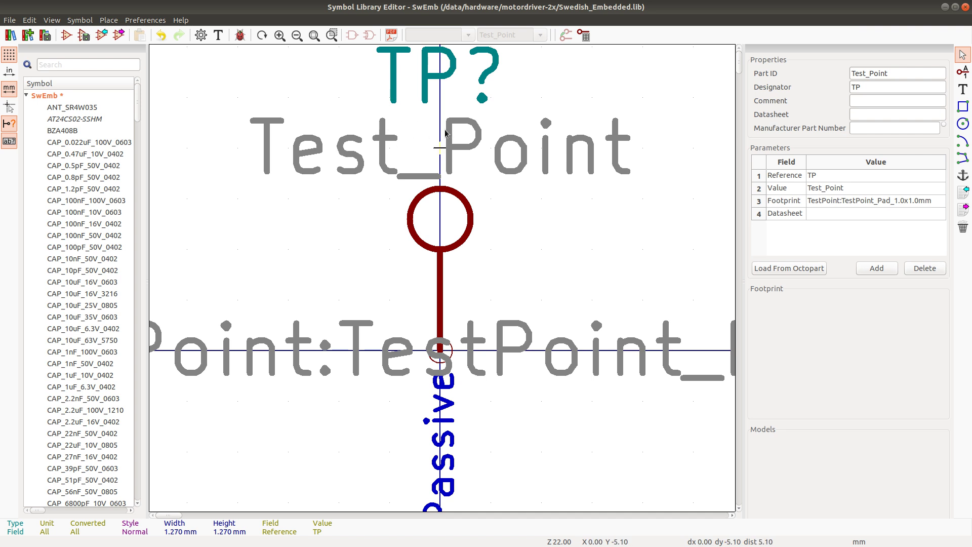
Step: Save and close the edited Test_Point symbol library, and update all symbol fields except Reference across the schematic
key(ctrl+s)
click(965, 7)
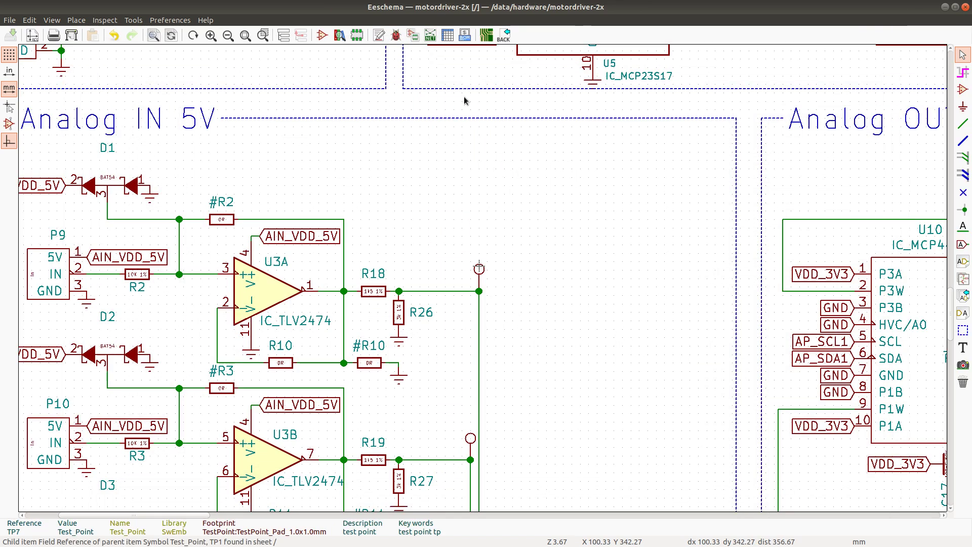
click(29, 21)
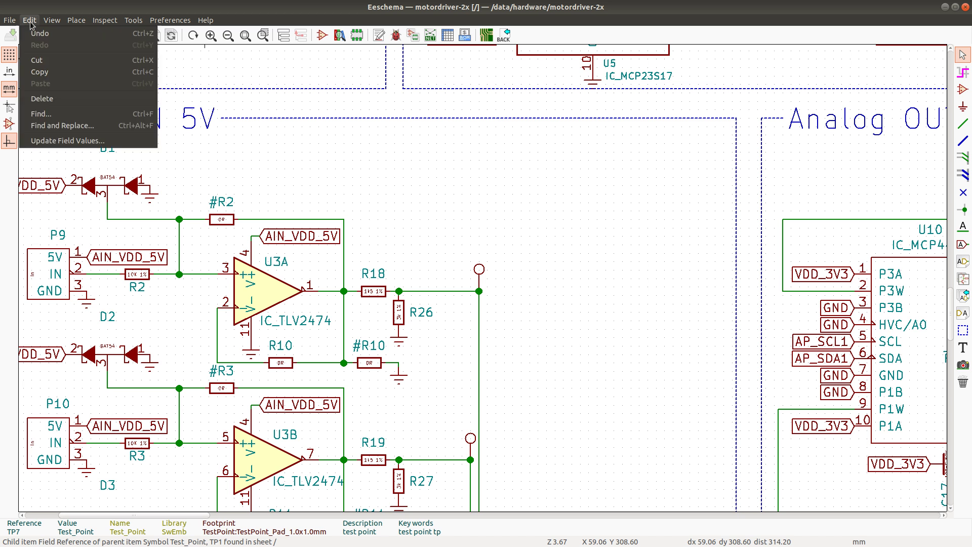
click(54, 142)
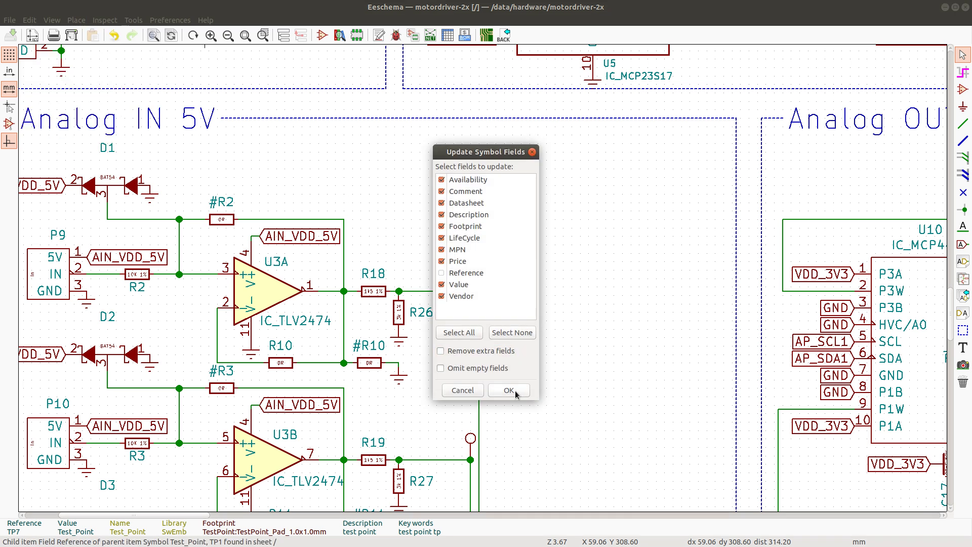
click(515, 392)
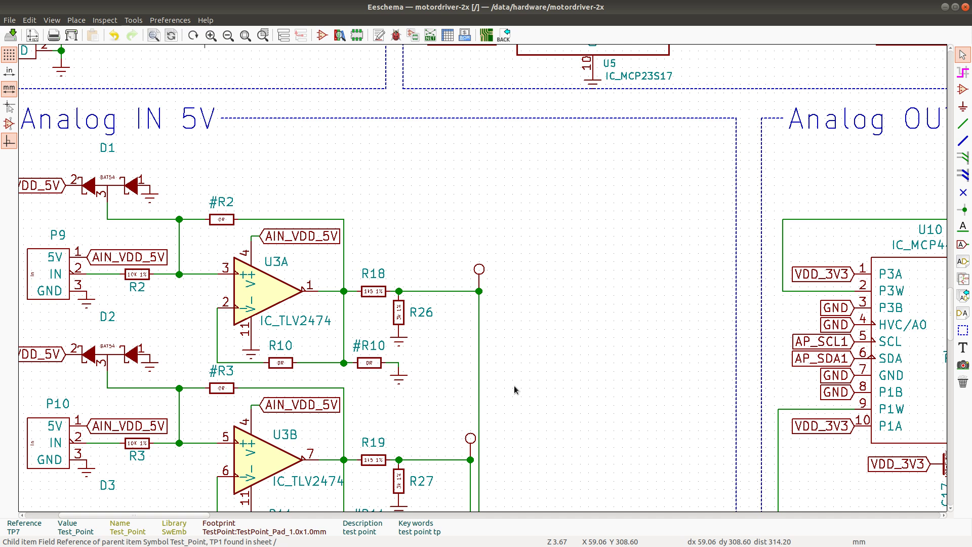
scroll(480, 278, down, 4)
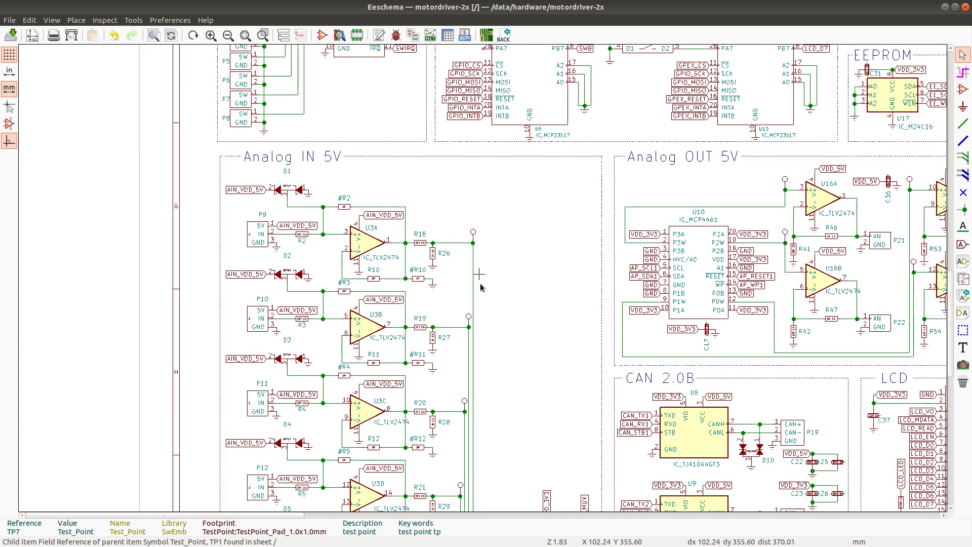
scroll(487, 290, down, 1)
scroll(473, 283, down, 1)
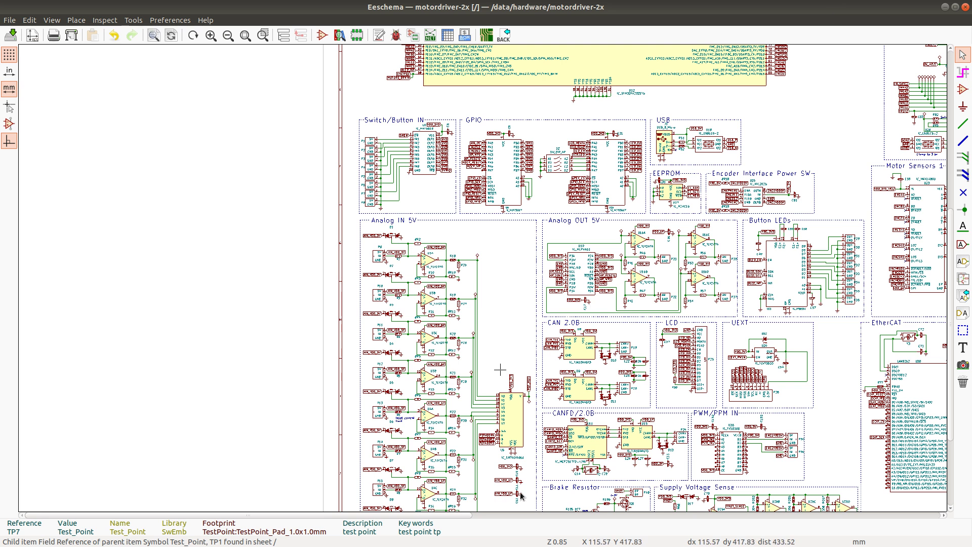
scroll(478, 443, down, 1)
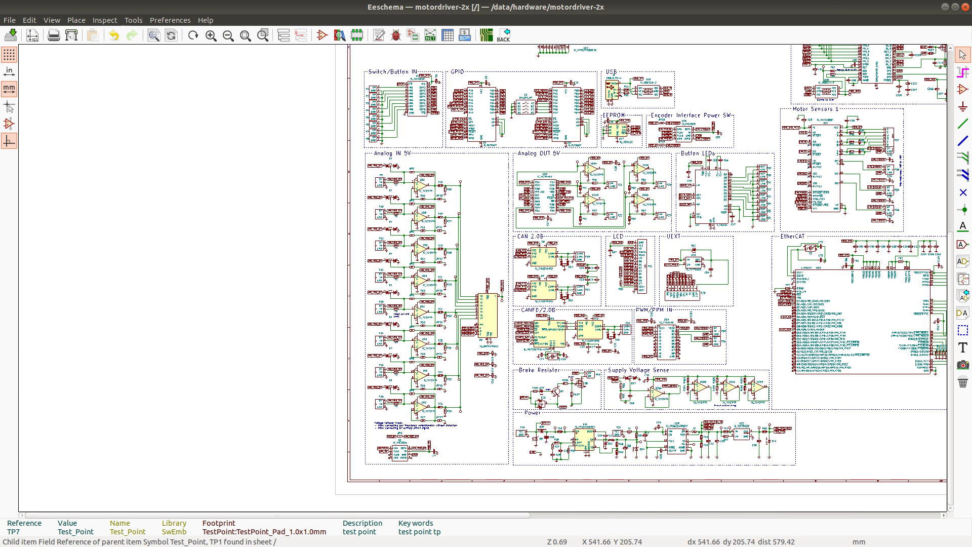
Step: Switch to the terminal where motordriver-2x.sch is open in Vim, maximize it, and search the file for TP12
click(967, 7)
click(472, 309)
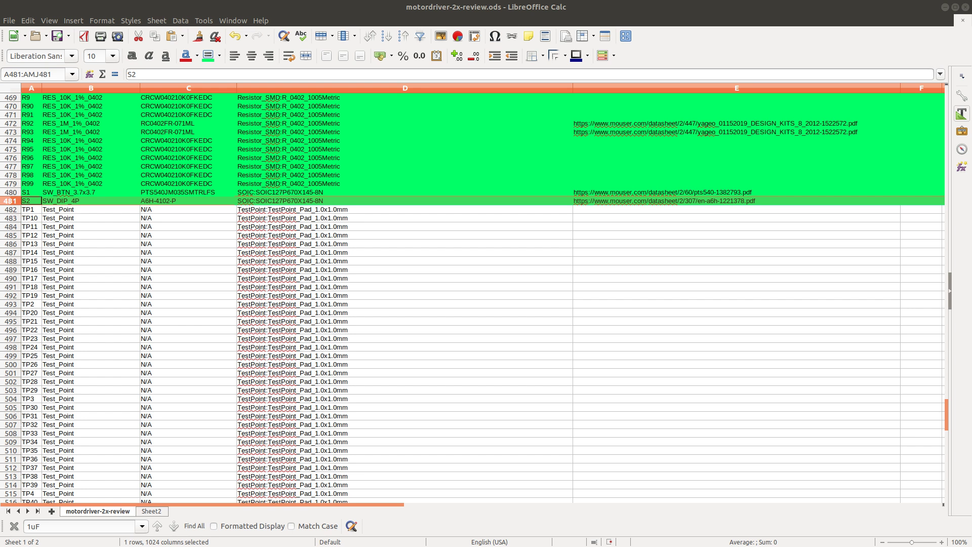
drag(971, 119, 804, 198)
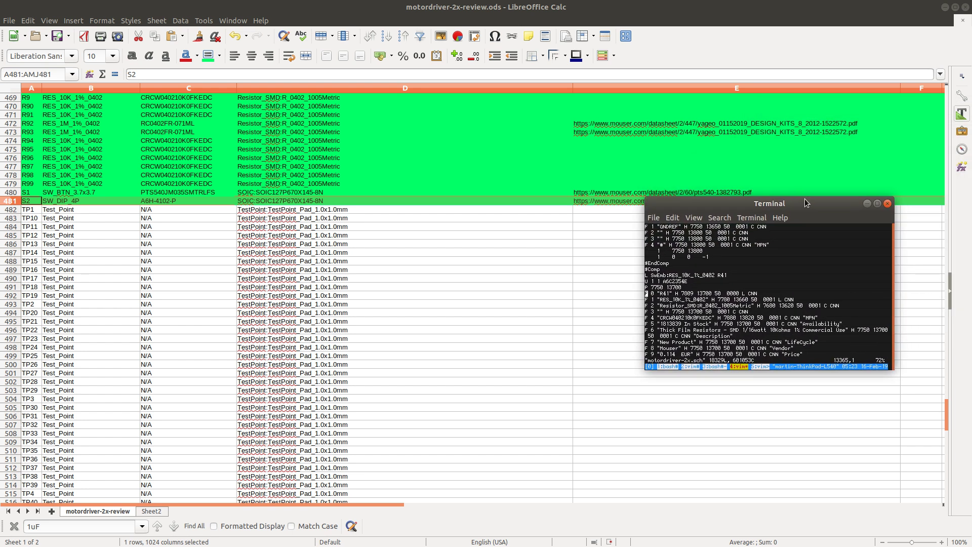
double_click(804, 198)
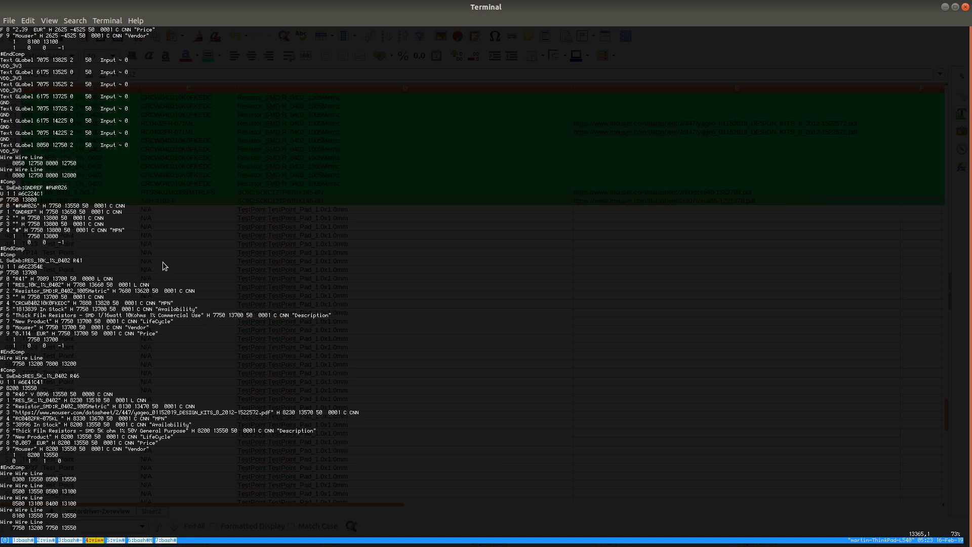
text(/TP12)
key(Return)
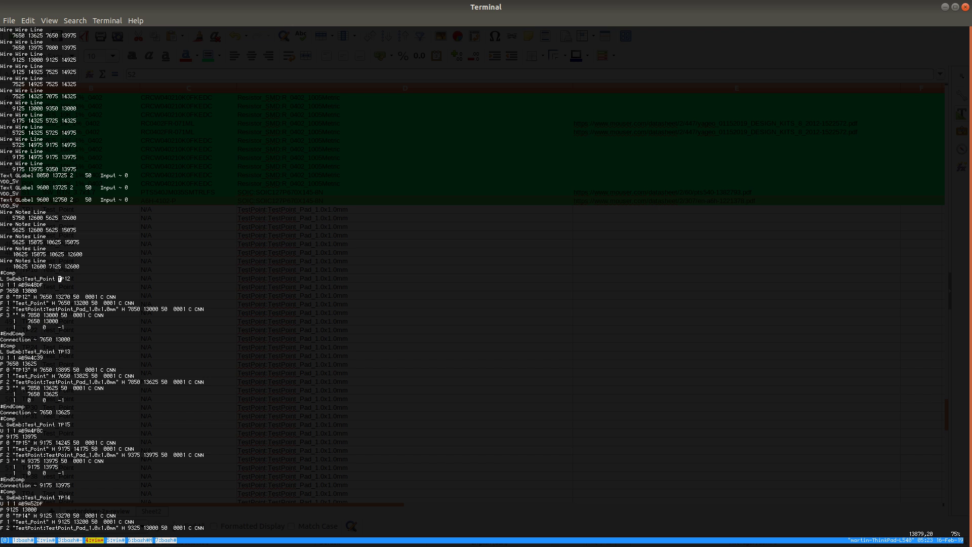
Step: Examine the Test_Point component records from TP12 onward, checking the flags on their reference field lines
key(j)
key(j)
key(j)
key(j)
key(h)
key(h)
key(k)
key(j)
key(j)
key(j)
key(j)
key(j)
key(j)
key(j)
key(j)
key(j)
key(j)
key(j)
key(j)
key(j)
key(j)
key(j)
key(j)
key(j)
key(j)
key(j)
key(j)
key(j)
key(j)
key(j)
key(j)
key(j)
key(j)
key(j)
key(j)
key(j)
key(j)
key(j)
key(j)
key(j)
key(j)
key(j)
key(j)
key(j)
key(j)
key(j)
key(j)
key(j)
key(j)
key(j)
key(j)
key(j)
key(j)
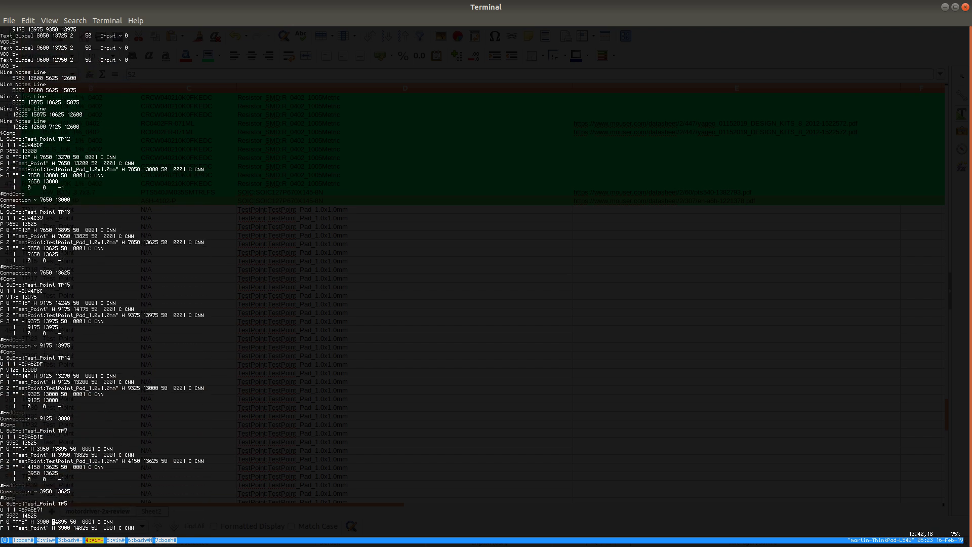
Step: Examine the earlier connector, op-amp and resistor records for how their reference field lines are flagged compared with the test points
key(k)
key(k)
key(k)
key(k)
key(k)
key(k)
key(k)
key(k)
key(k)
key(k)
key(k)
key(k)
key(k)
key(k)
key(k)
key(k)
key(k)
key(k)
key(k)
key(k)
key(ctrl+b)
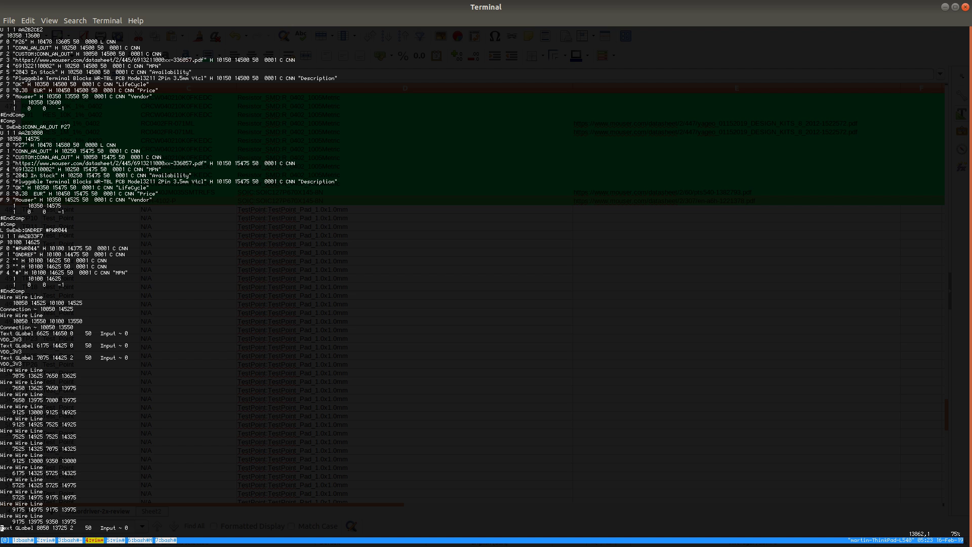
key(k)
key(k)
key(k)
key(k)
key(k)
key(k)
key(k)
key(k)
key(k)
key(k)
key(k)
key(k)
key(k)
key(k)
key(k)
key(k)
key(k)
key(k)
key(k)
key(k)
key(k)
key(k)
key(k)
key(k)
key(k)
key(k)
key(k)
key(k)
key(k)
key(k)
key(k)
key(k)
key(k)
key(k)
key(k)
key(k)
key(k)
key(k)
key(k)
key(k)
key(j)
key(j)
key(j)
key(j)
key(j)
key(ctrl+b)
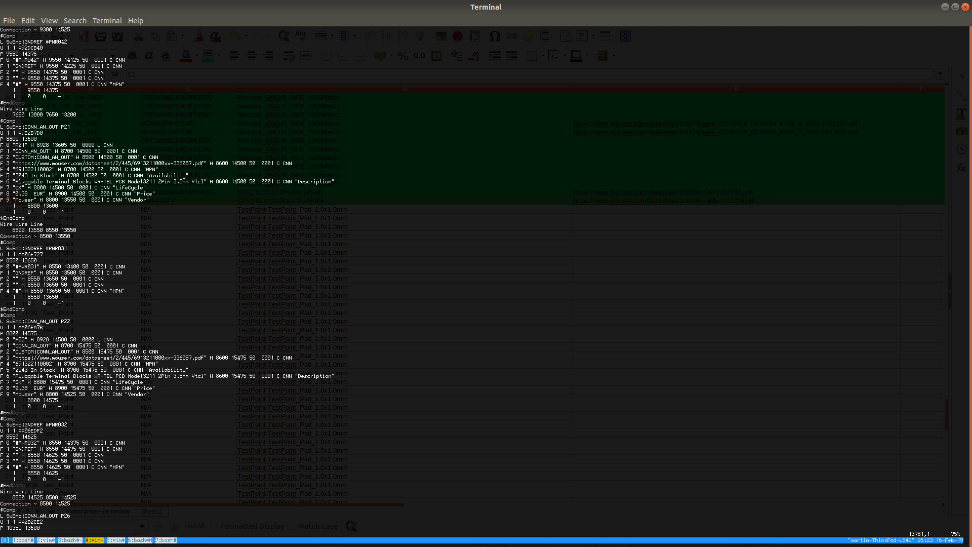
key(ctrl+b)
key(ctrl+b)
key(ctrl+b)
key(ctrl+b)
key(ctrl+b)
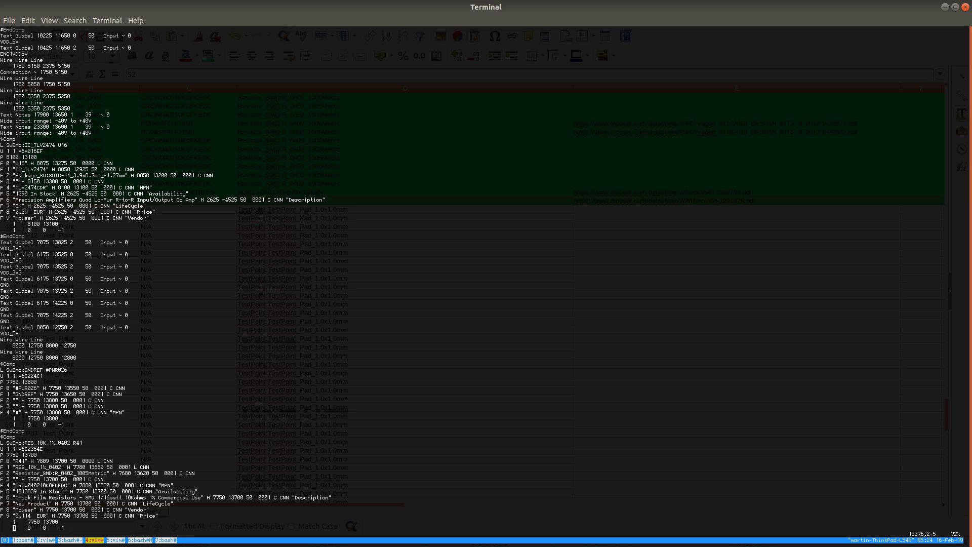
Step: Return to the test point records by searching the schematic file for TP1
key(ctrl+f)
key(ctrl+f)
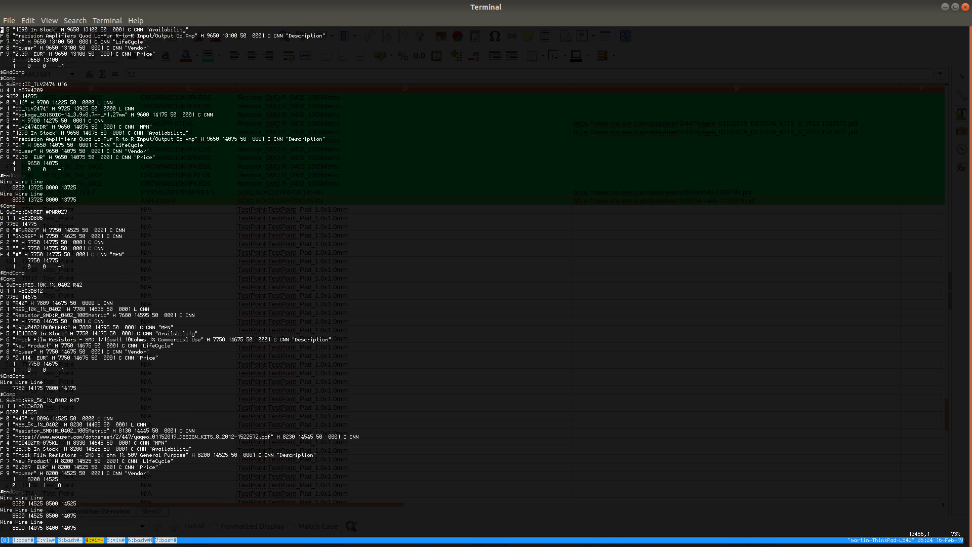
text(/TP1)
key(Return)
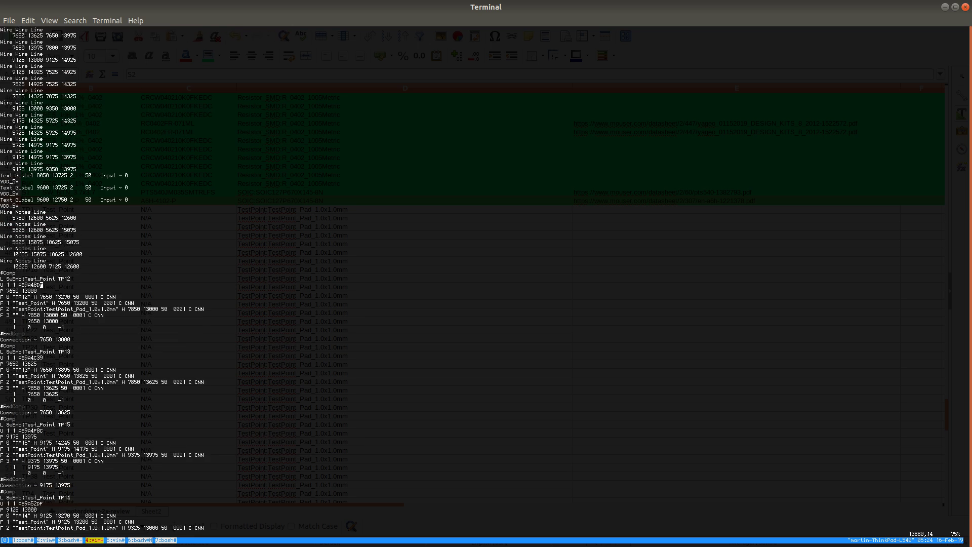
Step: Set the justification flag on TP12's reference field line to L and save motordriver-2x.sch
key(j)
key(j)
key(j)
key(j)
key(k)
key(k)
key(j)
key(k)
key(l)
key(l)
key(l)
key(l)
key(l)
key(l)
key(l)
key(l)
key(l)
key(l)
key(l)
key(l)
key(l)
key(l)
key(l)
key(i)
key(BackSpace)
text(L)
key(Escape)
text(:w)
key(Return)
key(j)
key(j)
Step: Switch to KiCad, open the schematic and find TP12 to check how its reference designator is displayed
key(alt+Tab)
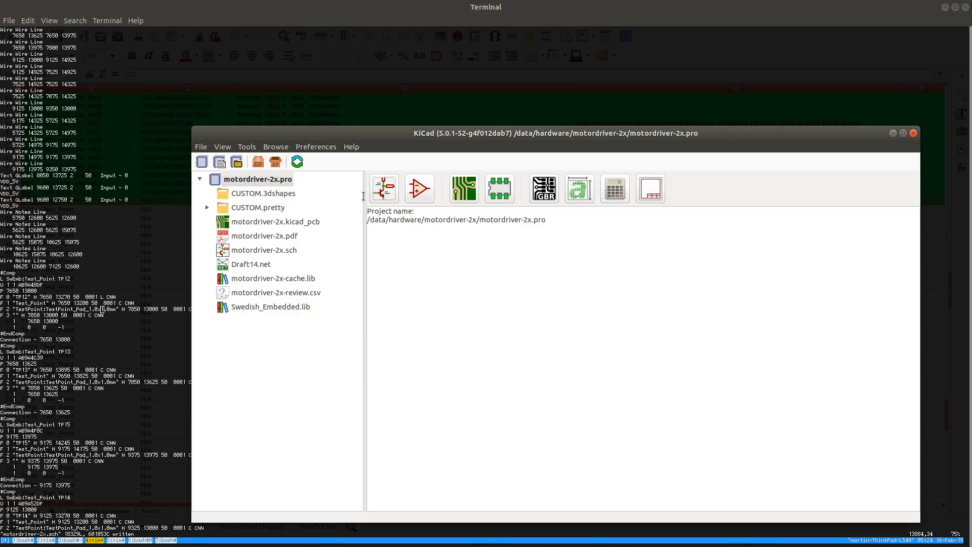
click(383, 190)
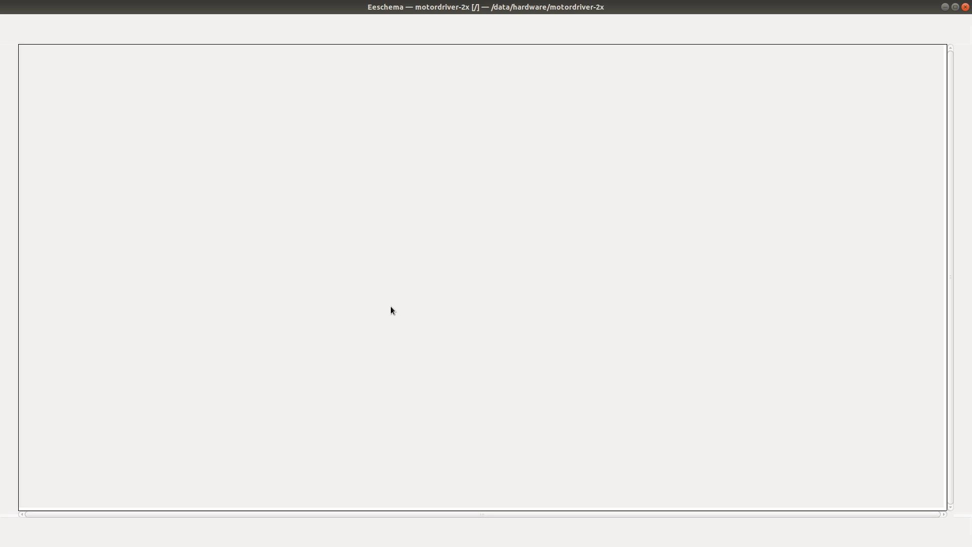
key(ctrl+f)
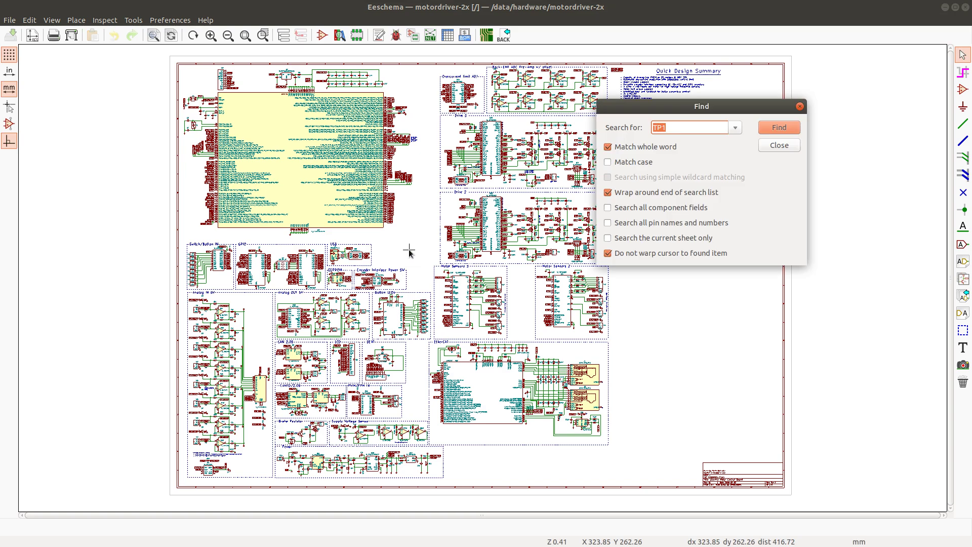
text(TP12)
click(769, 127)
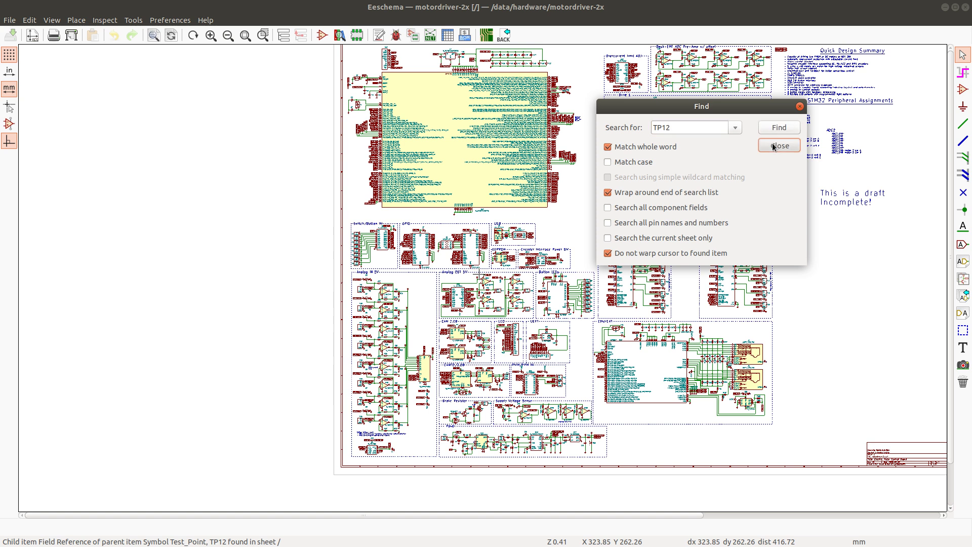
key(Escape)
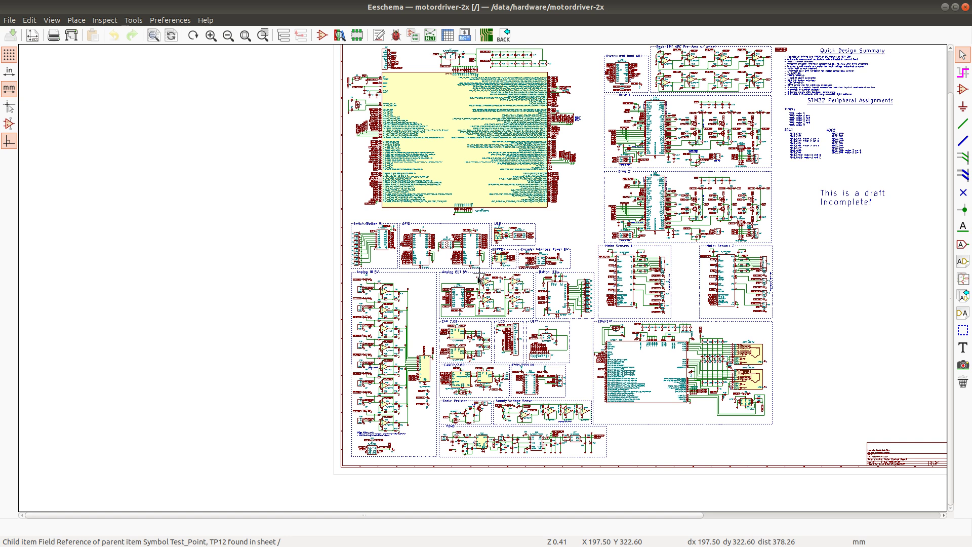
scroll(478, 277, up, 1)
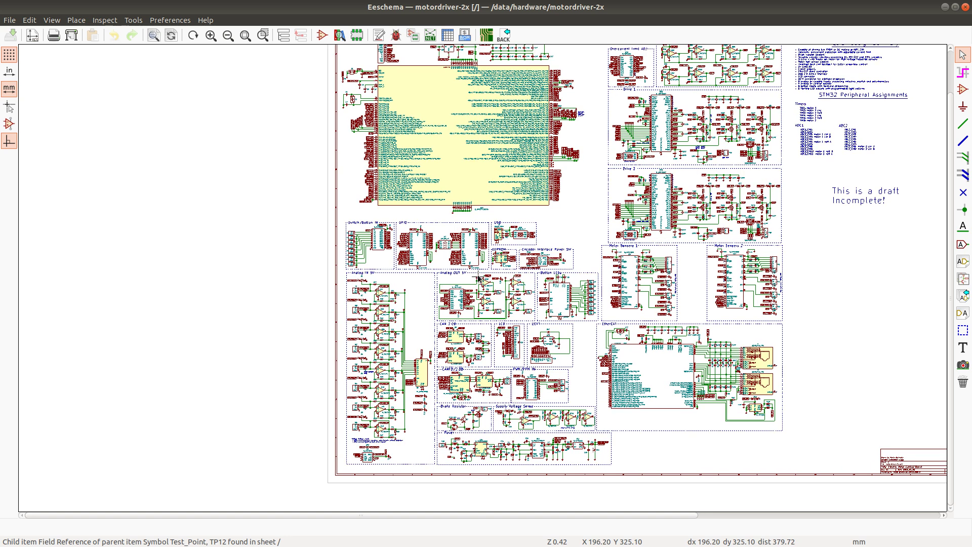
scroll(478, 276, up, 1)
scroll(479, 277, up, 1)
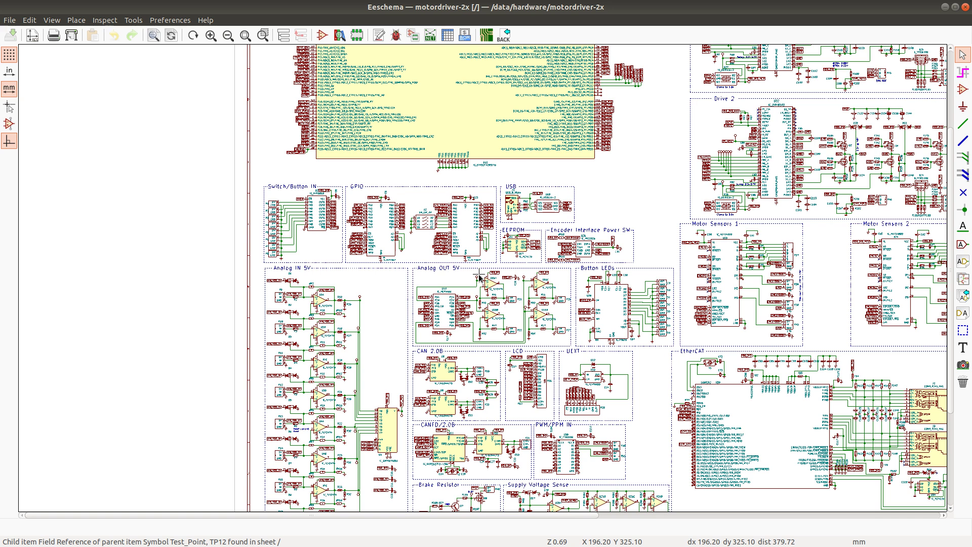
scroll(478, 276, up, 10)
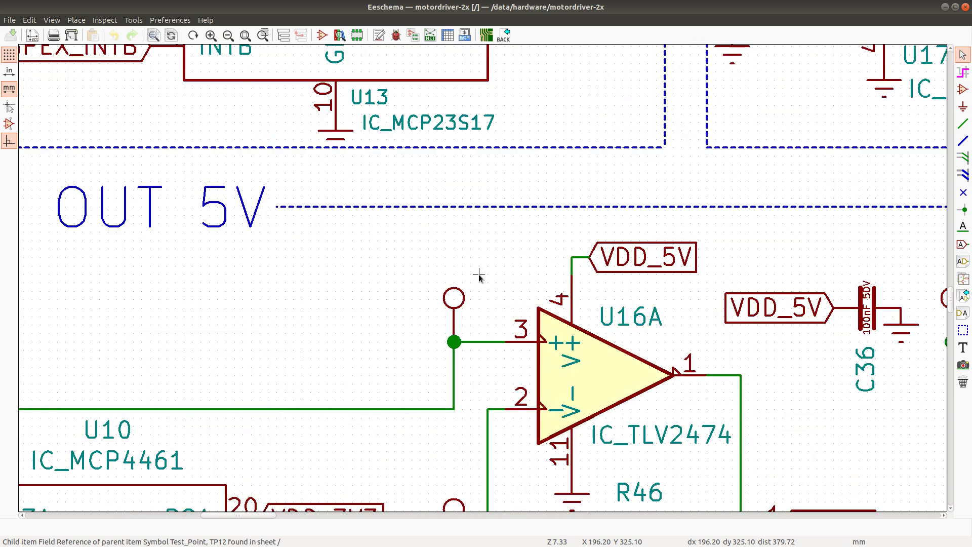
scroll(479, 277, up, 2)
scroll(479, 277, down, 2)
Step: Close motordriver-2x.sch in the terminal's Vim and return to the schematic editor
key(alt+Tab)
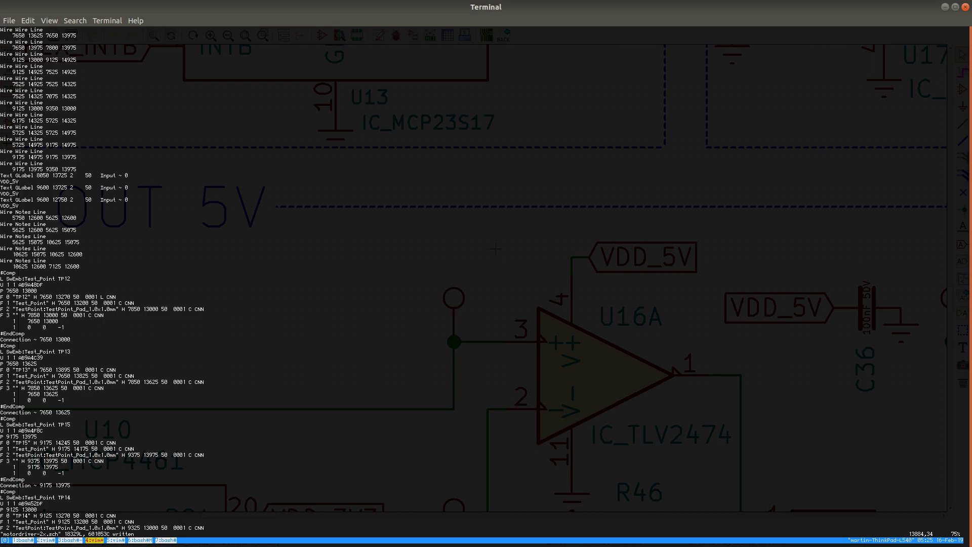
text(:q)
key(Return)
key(alt+Tab)
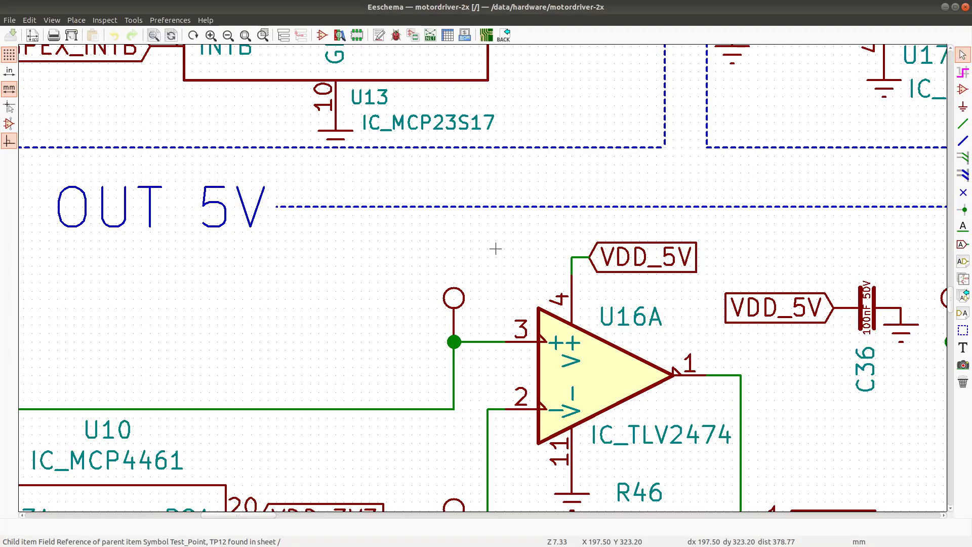
Step: Make the Reference field of test point TP12 visible in its symbol properties and save the schematic
double_click(454, 302)
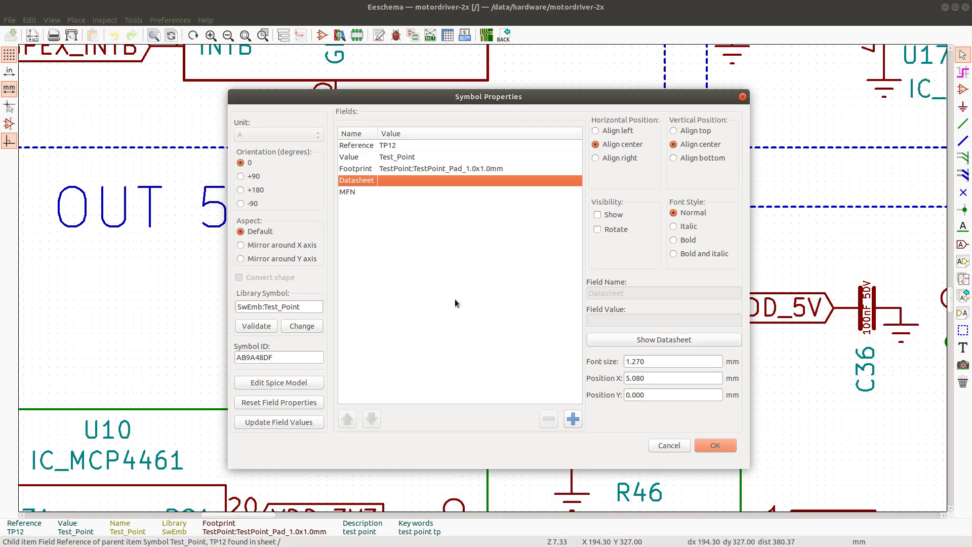
click(388, 145)
click(601, 215)
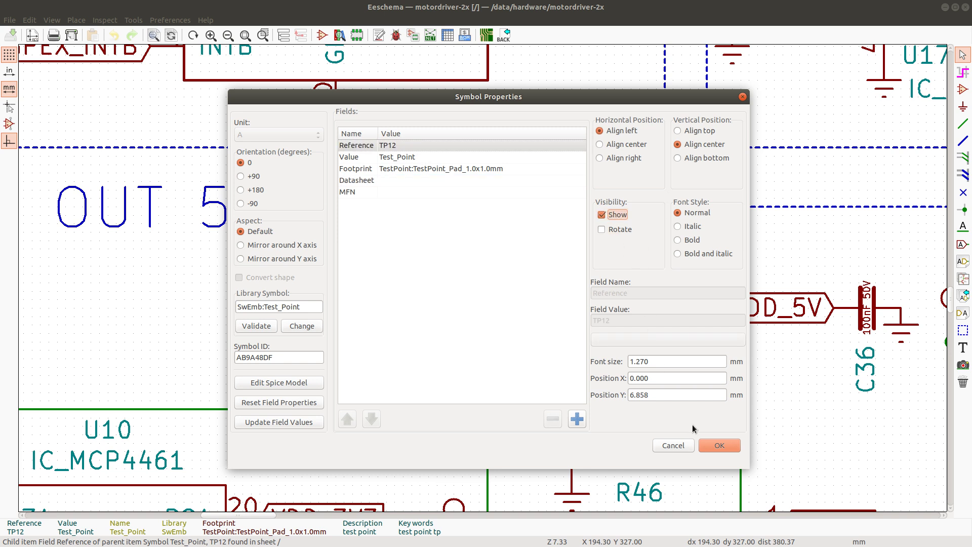
click(720, 445)
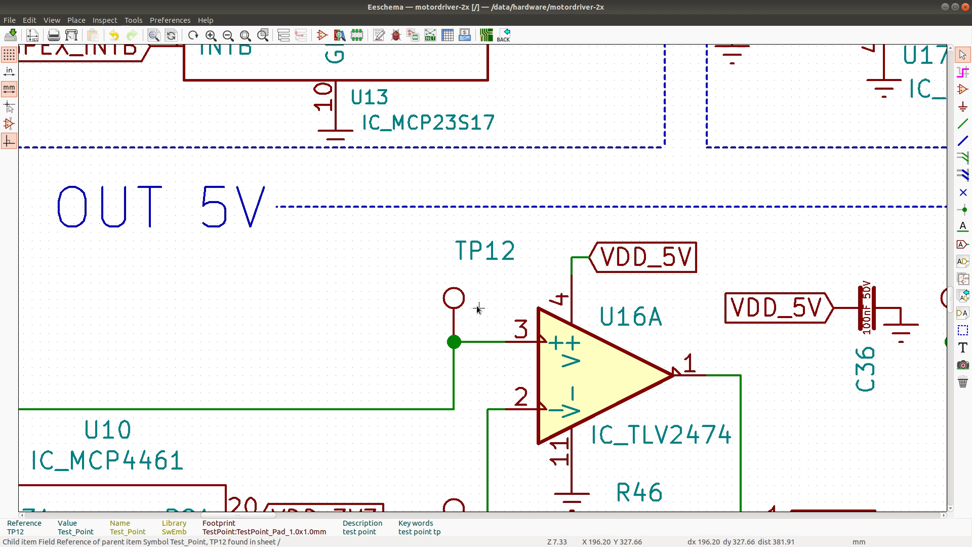
key(ctrl+s)
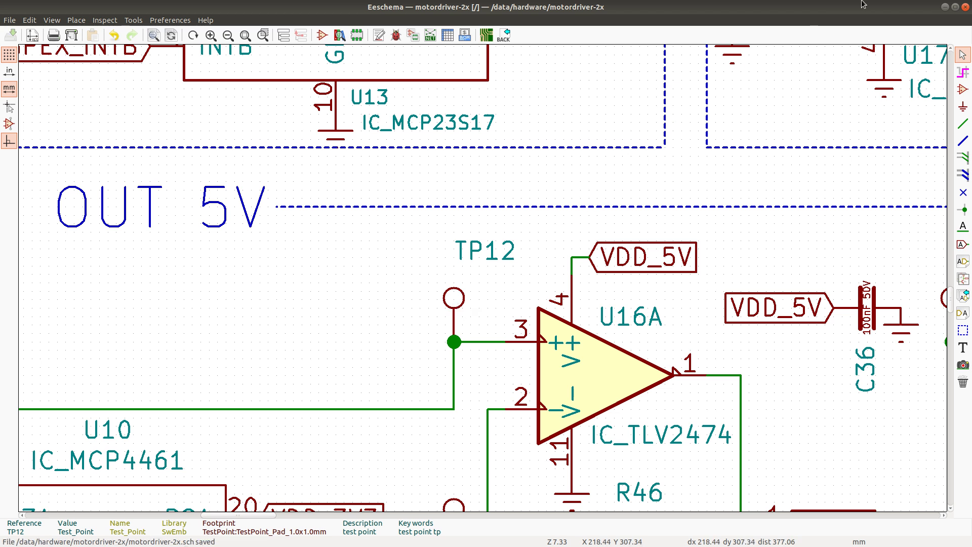
Step: Close the schematic editor and reopen motordriver-2x.sch in Vim in the terminal
click(964, 7)
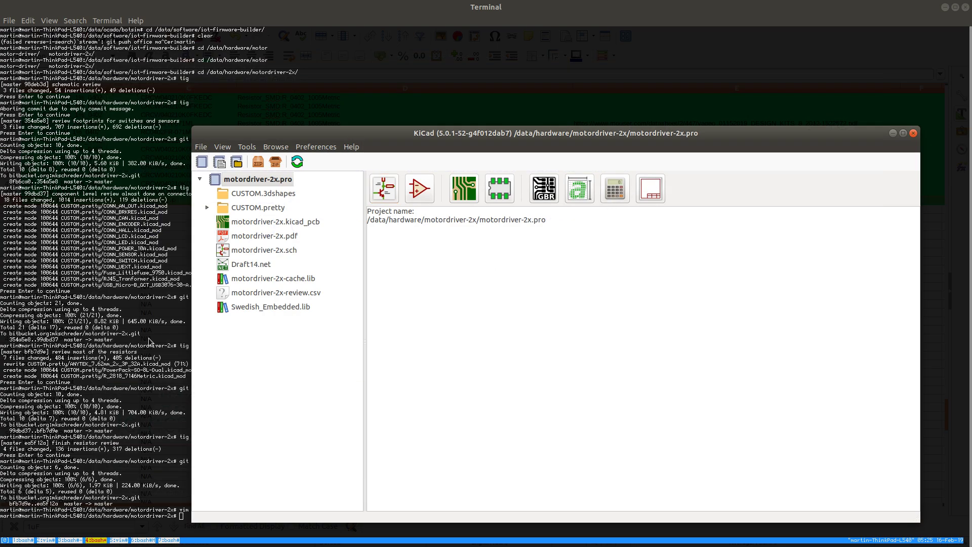
click(108, 350)
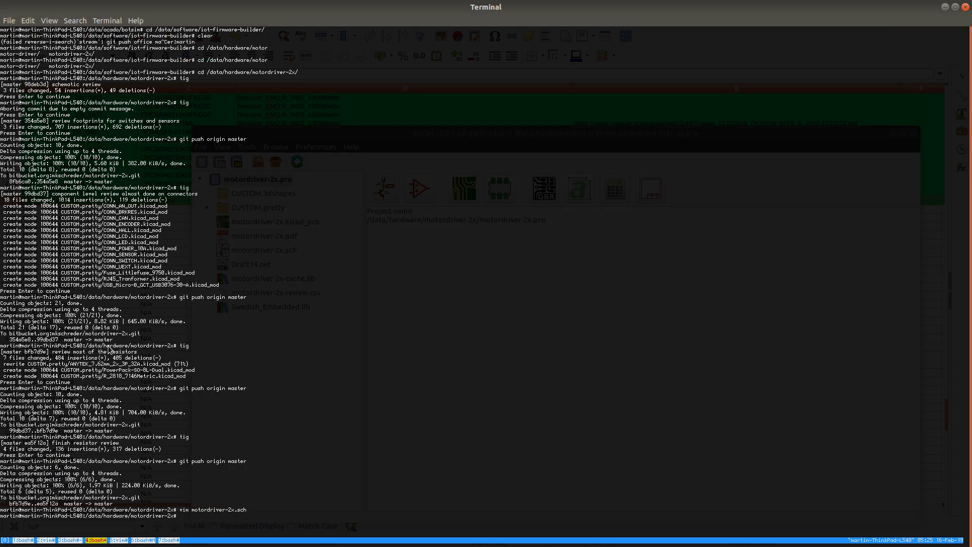
key(Up)
key(Return)
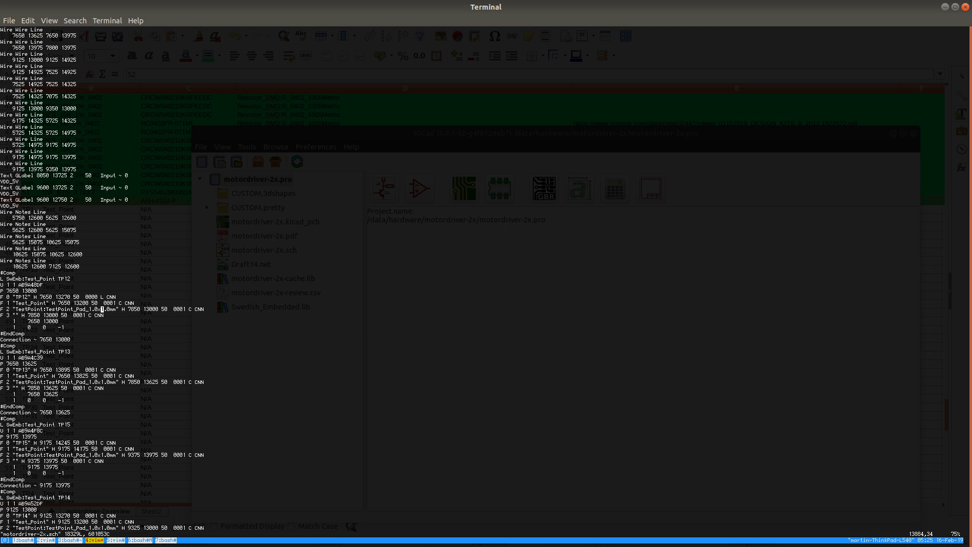
Step: Set the justification flag on TP12's reference field line to C
key(k)
key(k)
key(s)
text(C)
key(Escape)
key(h)
key(h)
key(r)
key(0)
Step: Set the visibility flag on TP13's reference field line to 0000 and save the file
key(j)
key(j)
key(j)
key(j)
key(j)
key(j)
key(j)
key(j)
key(j)
key(j)
key(j)
text(js0)
key(Escape)
text(:w)
key(Return)
key(j)
Step: Switch to KiCad, open the schematic and find TP13 to check its reference designator in the Analog OUT 5V block
key(alt+Tab)
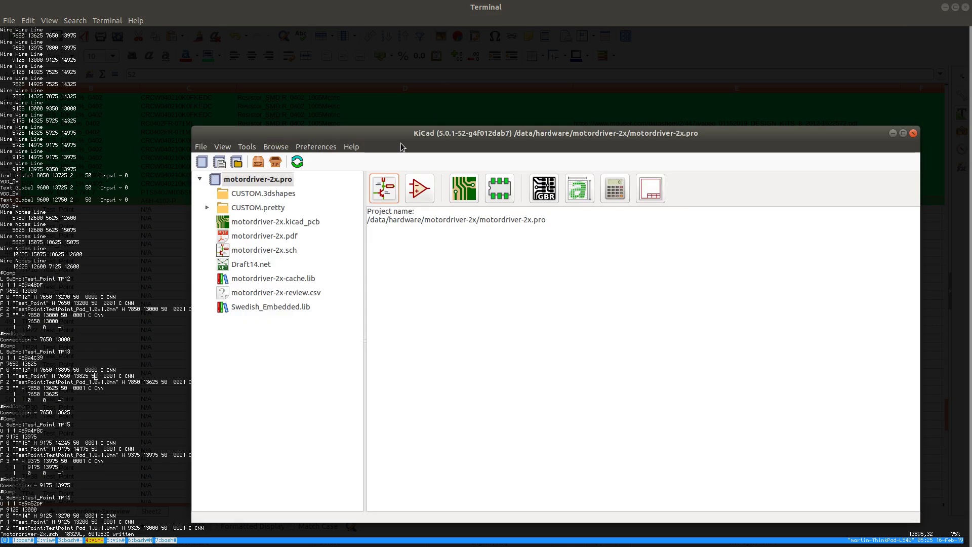
click(389, 196)
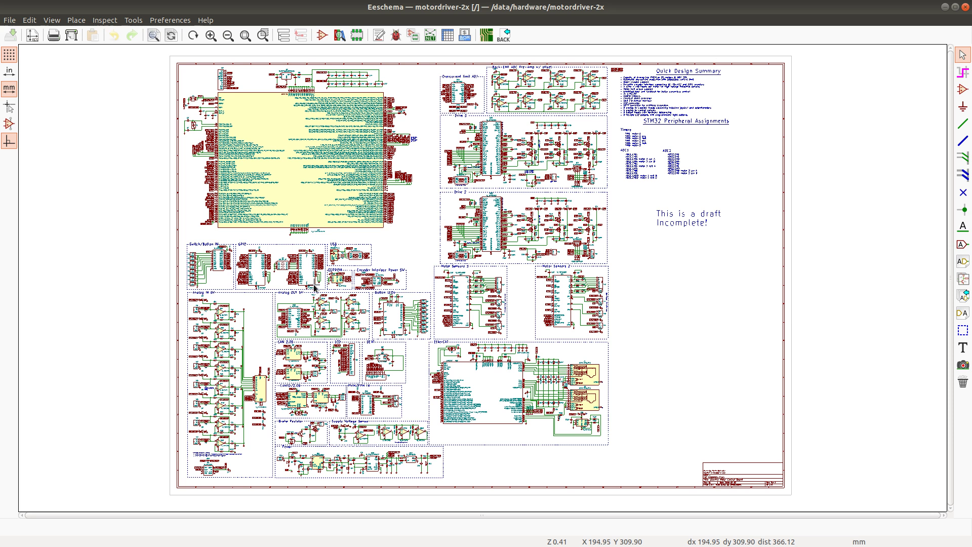
key(ctrl+f)
text(TP13)
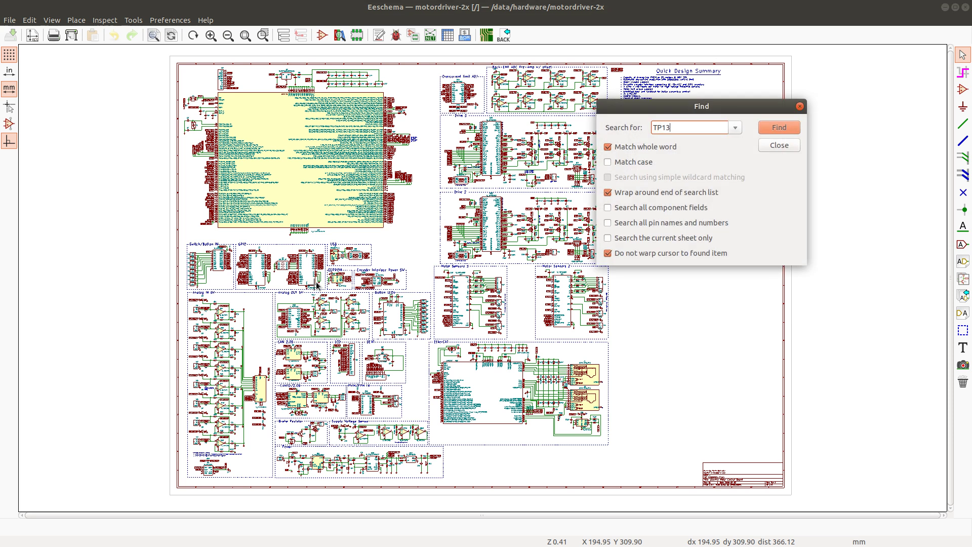
click(769, 130)
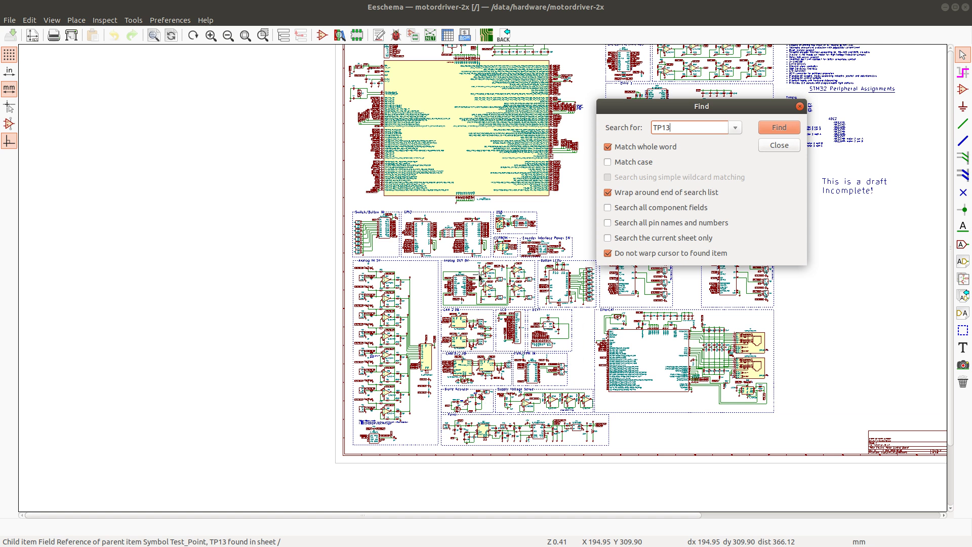
scroll(480, 278, up, 3)
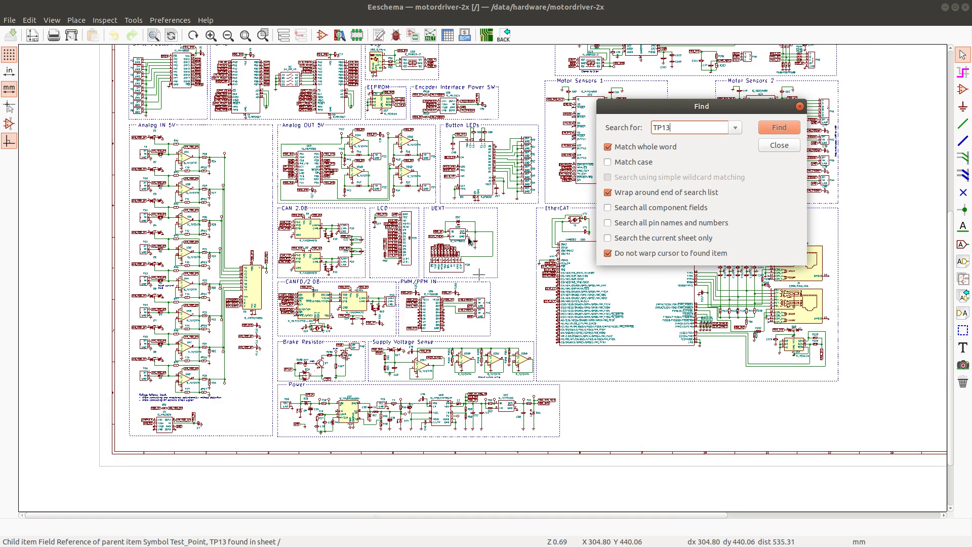
scroll(445, 158, up, 2)
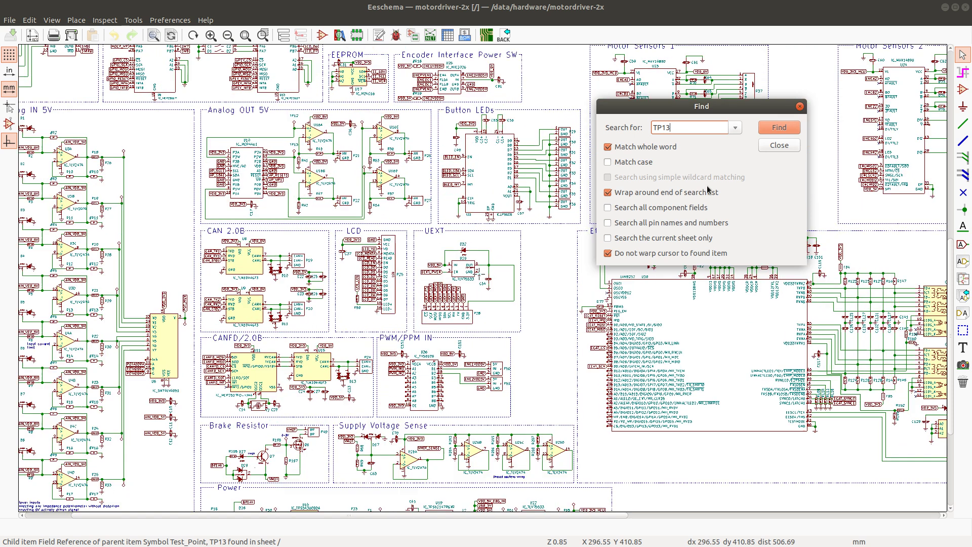
scroll(866, 70, down, 1)
click(784, 129)
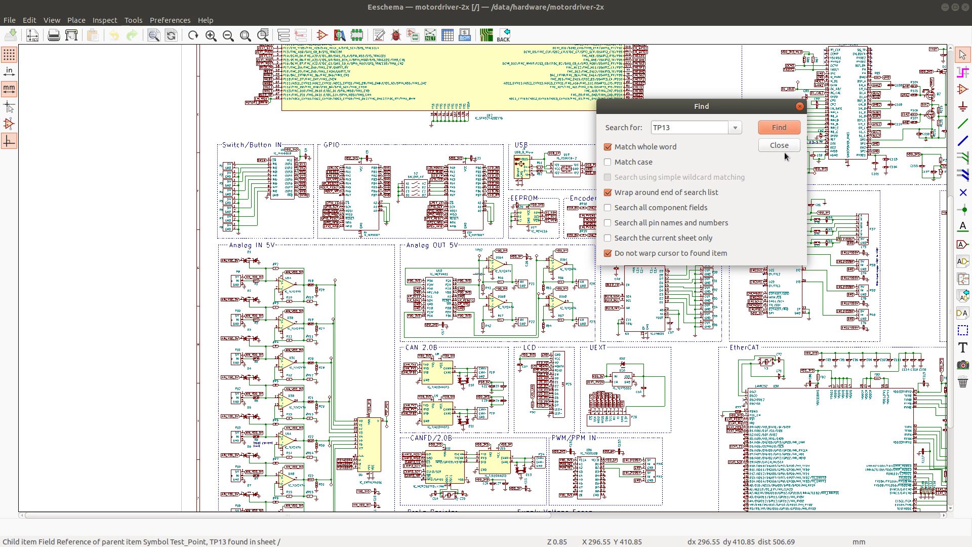
click(779, 145)
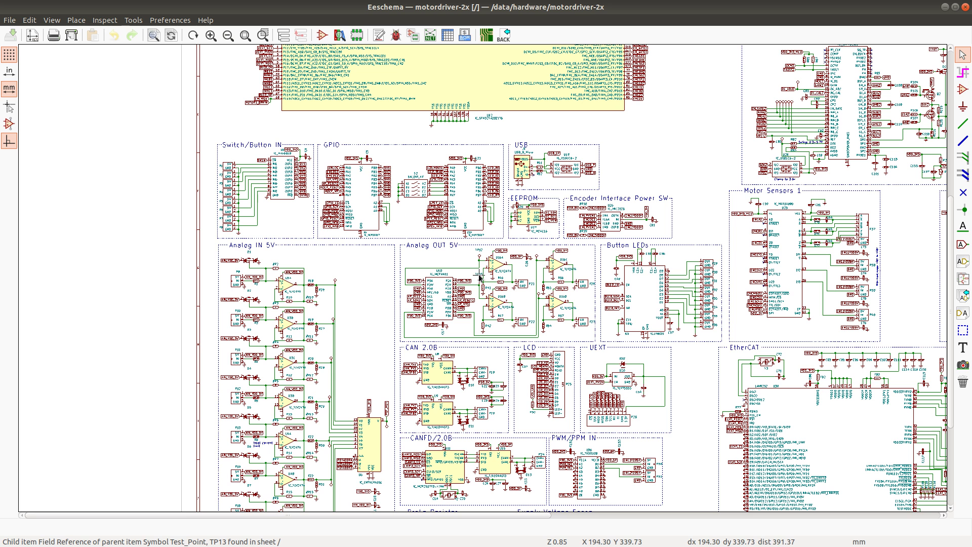
scroll(480, 275, up, 3)
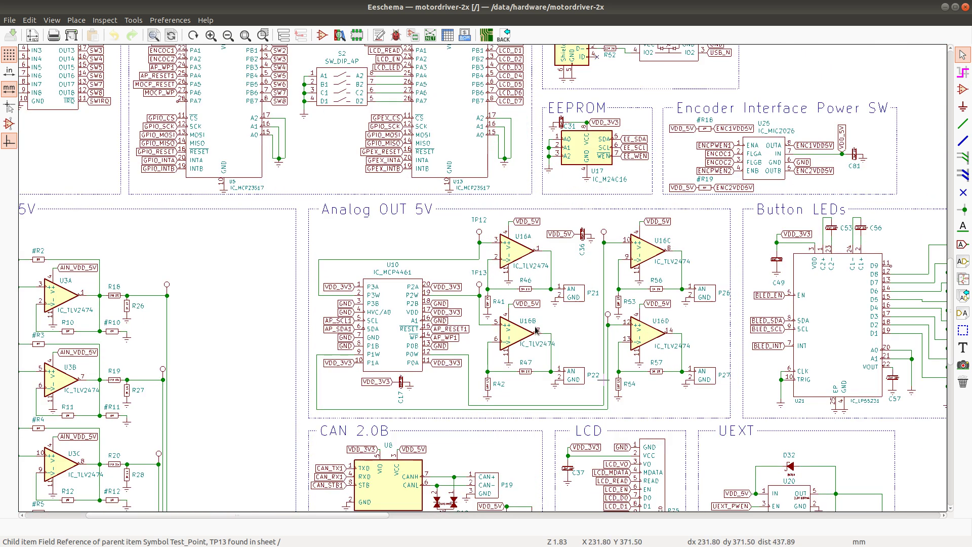
Step: Switch back to Vim in the terminal and go to the visibility flag on TP15's reference field line
key(alt+Tab)
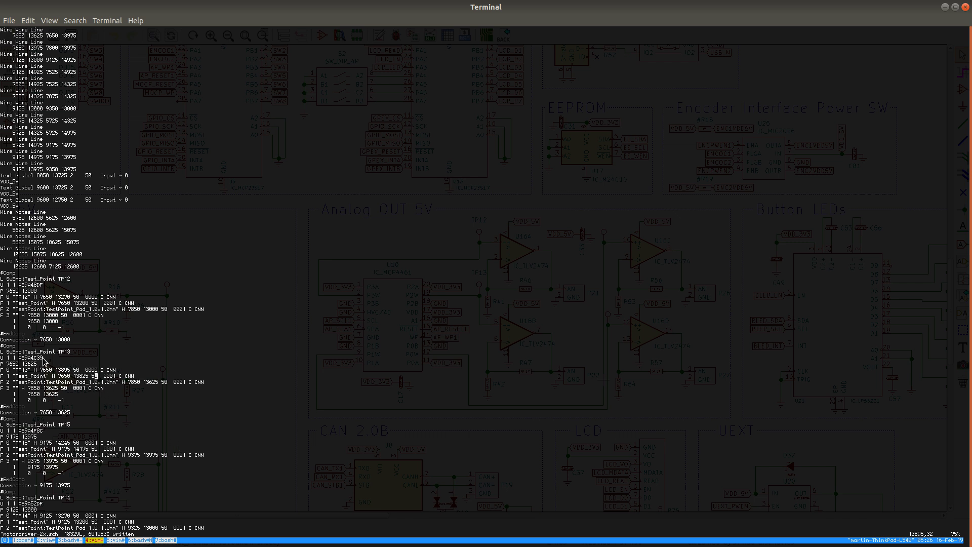
key(j)
key(j)
key(j)
key(j)
key(j)
key(j)
key(j)
key(j)
key(j)
key(j)
key(j)
key(h)
key(Left)
key(Left)
key(Left)
key(Left)
key(Left)
key(Left)
key(Left)
key(Left)
key(Left)
key(Left)
key(Right)
key(Right)
key(Right)
key(Right)
key(Right)
key(Right)
key(Right)
key(Right)
Step: Search the file for F 0 "TP and set the visibility flag on TP14's reference field line to 0000
key(slash)
text(F)
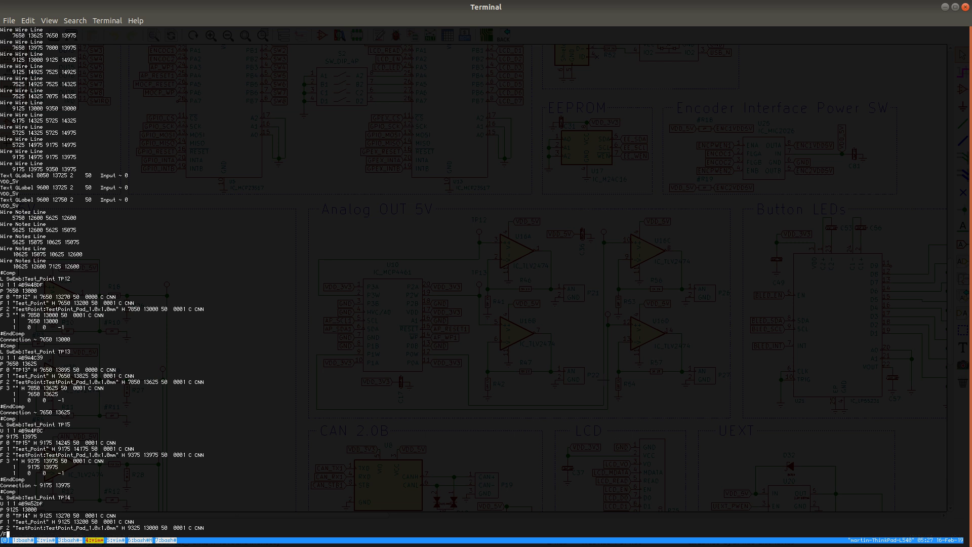
text( 0 "TP)
key(Return)
key(dollar)
key(h)
key(h)
key(h)
key(h)
key(h)
key(h)
key(r)
key(0)
Step: Go to the next match and set the visibility flag on TP7's reference field line to 0000
key(n)
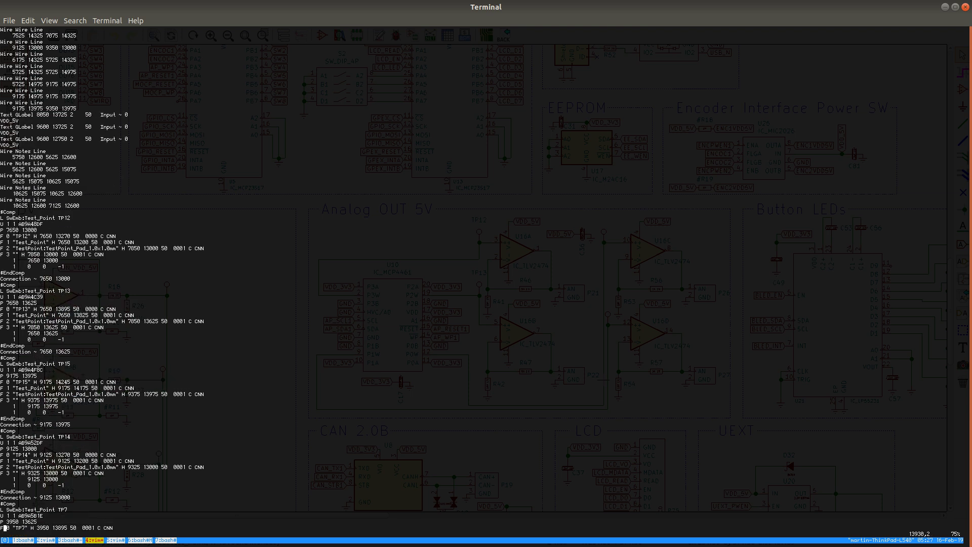
key(dollar)
key(h)
key(h)
key(h)
key(h)
key(h)
key(h)
key(i)
key(Delete)
text(0)
key(Escape)
Step: Go to the next match and set the visibility flag on TP5's reference field line to 0000
key(n)
key(e)
key(e)
key(e)
key(e)
key(e)
key(e)
key(e)
key(e)
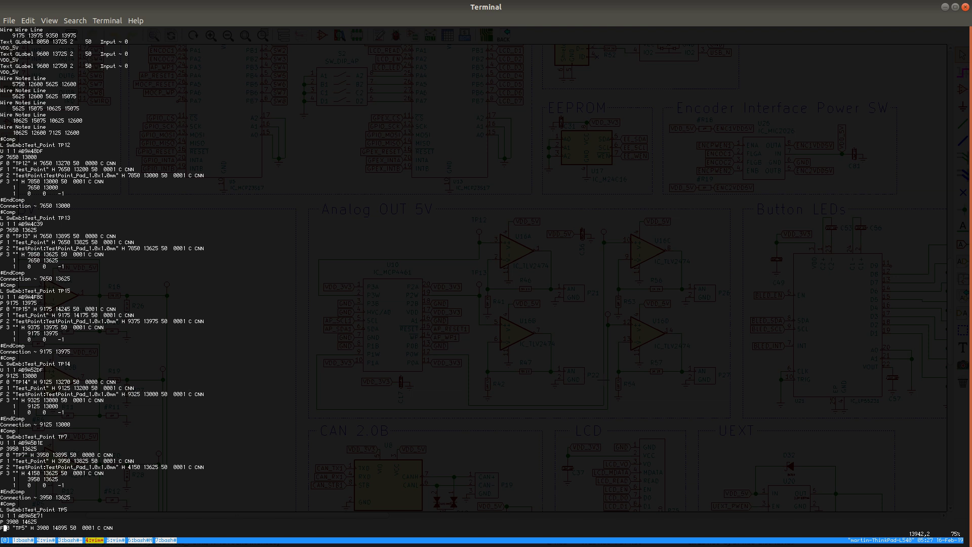
key(e)
key(i)
key(Delete)
text(0)
key(Escape)
Step: Go to the next match and set the visibility flag on TP3's reference field line to 0000
key(n)
key(Right)
key(Right)
key(Right)
key(Right)
key(Right)
key(Right)
key(Right)
key(Right)
key(Right)
key(Right)
key(Right)
key(Right)
key(Right)
key(Right)
key(Right)
key(Right)
key(Right)
key(Right)
key(Right)
key(Right)
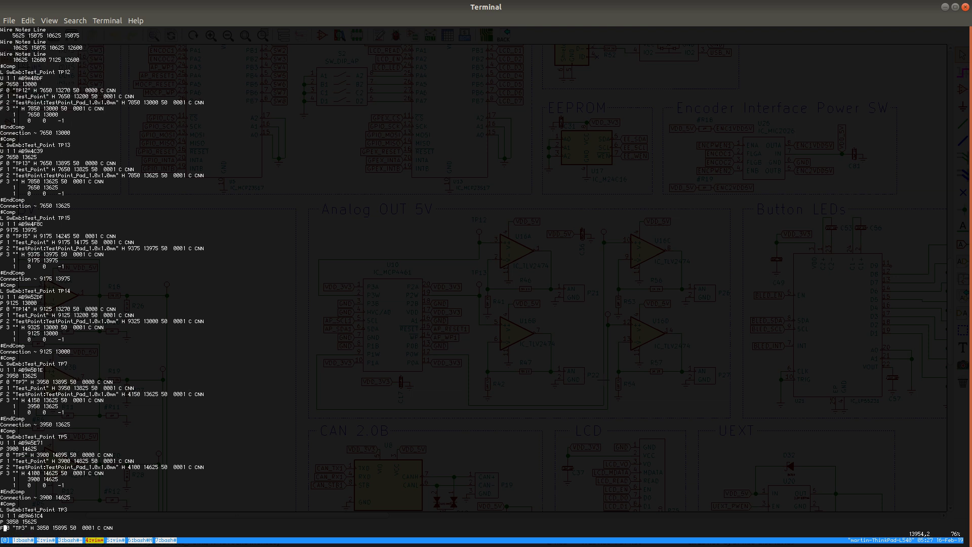
key(e)
key(i)
key(Delete)
text(0)
key(Escape)
Step: Go to the next match and set the visibility flag on TP1's reference field line to 0000
key(n)
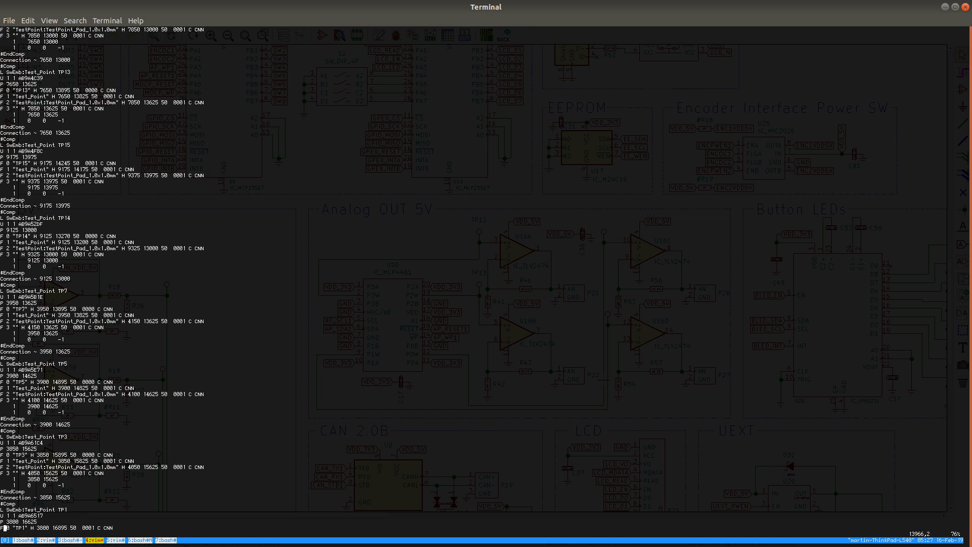
key(Right)
key(Right)
key(Right)
key(Right)
key(Right)
key(Right)
key(Right)
key(Right)
key(Right)
key(Right)
key(Right)
key(Right)
key(Right)
key(Right)
key(Right)
key(Right)
key(Right)
key(Right)
key(Right)
key(Right)
key(Right)
key(Right)
key(Right)
key(Right)
key(Right)
key(Right)
key(Right)
key(Right)
key(i)
key(Delete)
text(0)
key(Escape)
Step: Go to the next match and set the visibility flag on TP2's reference field line to 0000
key(n)
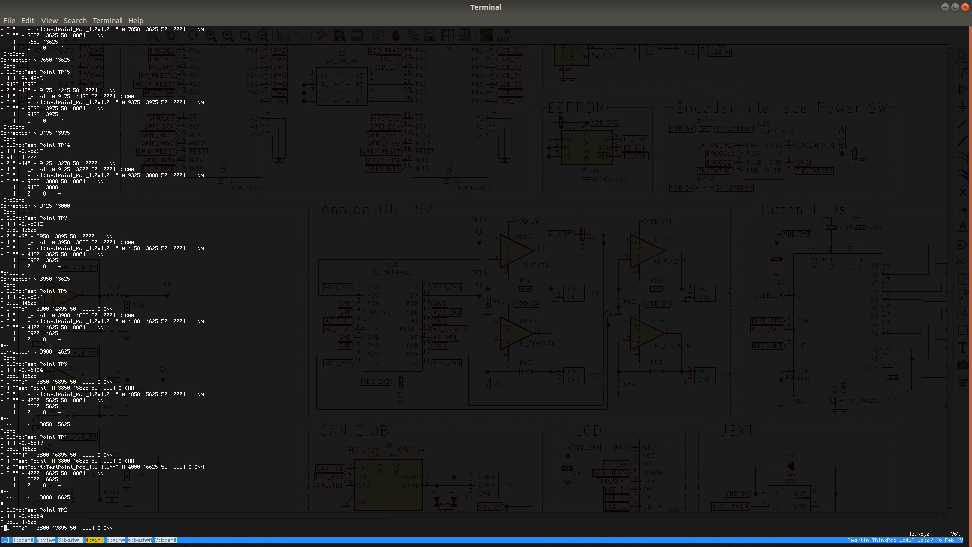
key(Right)
key(Right)
key(Right)
key(Right)
key(Right)
key(Right)
key(Right)
key(Right)
key(Right)
key(Right)
key(Right)
key(Right)
key(Right)
key(Right)
key(Right)
key(Right)
key(Right)
key(Right)
key(Right)
key(Right)
key(Right)
key(Right)
key(Right)
key(Right)
key(Right)
key(i)
key(Delete)
text(0)
key(Escape)
Step: Go to the next match and set the visibility flag on TP4's reference field line to 0000
key(n)
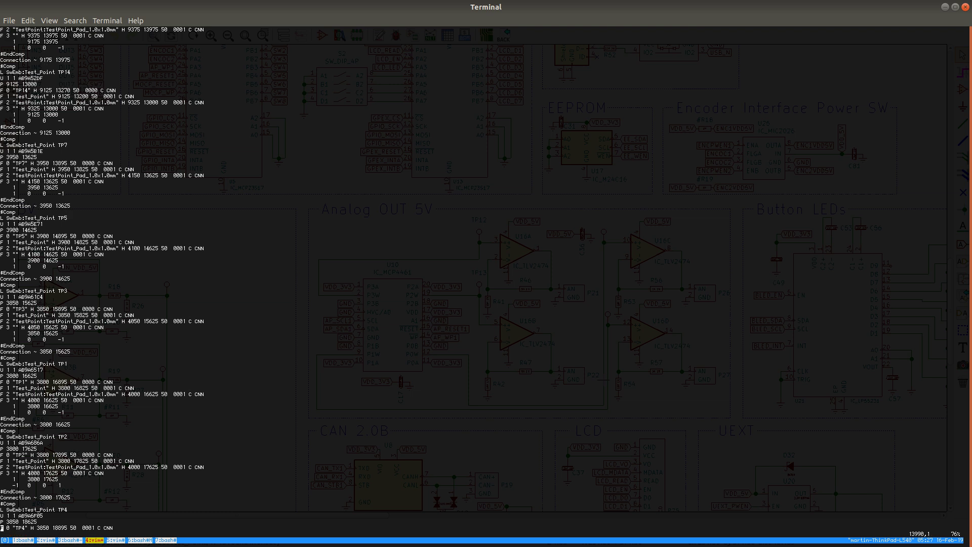
key(Right)
key(Right)
key(Right)
key(Right)
key(Right)
key(Right)
key(Right)
key(Right)
key(Right)
key(Right)
key(Right)
key(Right)
key(Right)
key(Right)
key(Right)
key(Right)
key(Right)
key(Right)
key(Right)
key(Right)
key(Right)
key(Delete)
text(i0)
key(Escape)
Step: Go to the next match and set the visibility flag on TP6's reference field line to 0000
key(n)
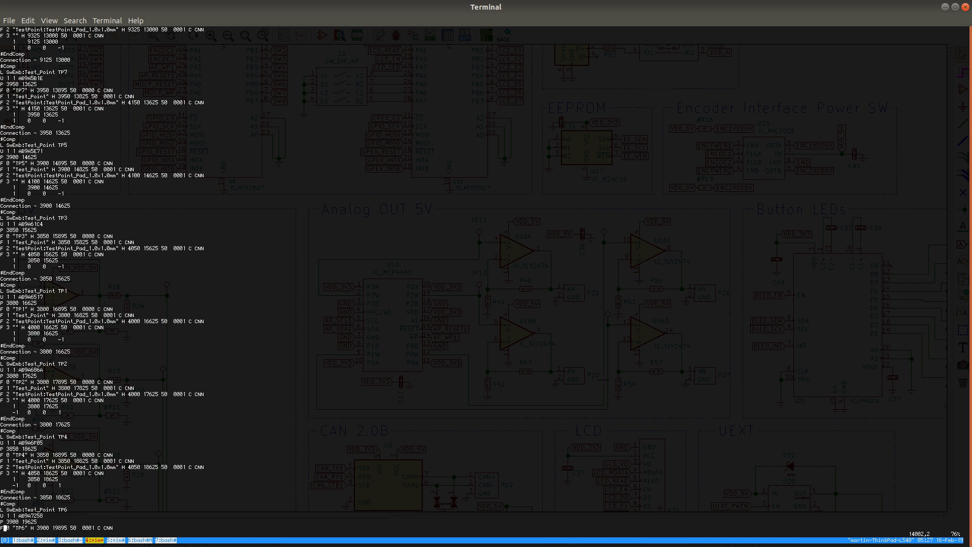
key(Right)
key(Right)
key(Right)
key(Right)
key(Right)
key(Right)
key(Right)
key(Right)
key(Right)
key(Right)
key(Right)
key(Right)
key(Right)
key(Right)
key(Right)
key(Right)
key(Right)
key(Right)
key(Right)
key(Right)
key(Right)
key(Right)
key(Right)
key(Right)
key(Right)
key(Right)
key(Right)
key(Right)
key(i)
key(Delete)
text(0)
key(Escape)
Step: Go to the next match and set the visibility flag on TP8's reference field line to 0000
key(n)
key(Right)
key(Right)
key(Right)
key(Right)
key(Right)
key(Right)
key(Right)
key(Right)
key(Right)
key(Right)
key(Right)
key(Right)
key(Right)
key(Right)
key(Right)
key(Right)
key(Right)
key(Right)
key(Right)
key(Right)
key(i)
key(Delete)
text(0)
key(Escape)
Step: Go to the next match and set the visibility flag on TP9's reference field line to 0000
key(n)
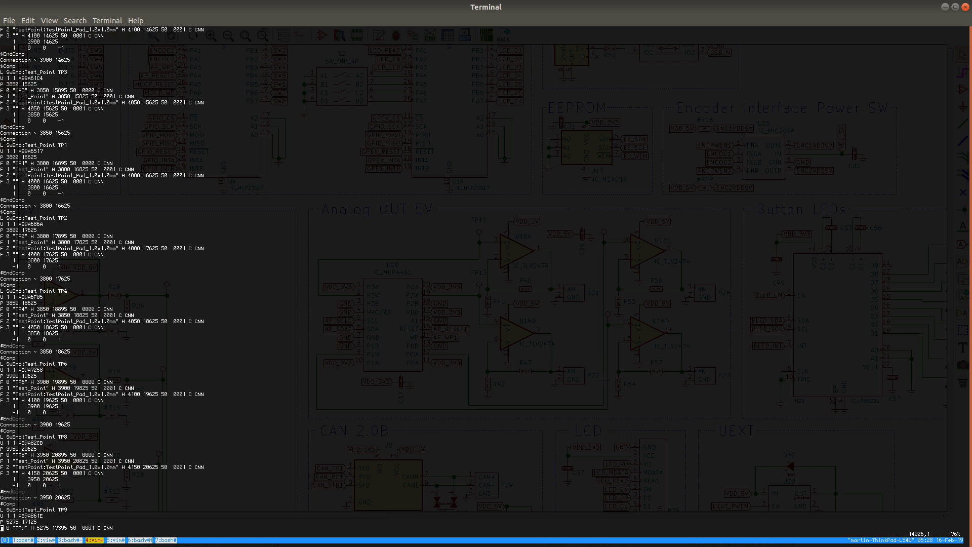
key(Right)
key(Right)
key(Right)
key(Right)
key(Right)
key(Right)
key(Right)
key(Right)
key(Right)
key(Right)
key(Right)
key(Right)
key(Right)
key(Right)
key(Right)
key(Right)
key(Right)
key(Right)
key(Right)
key(Right)
key(i)
key(Delete)
text(0)
key(Escape)
Step: Go to the next match and set the visibility flag on TP10's reference field line to 0000
key(n)
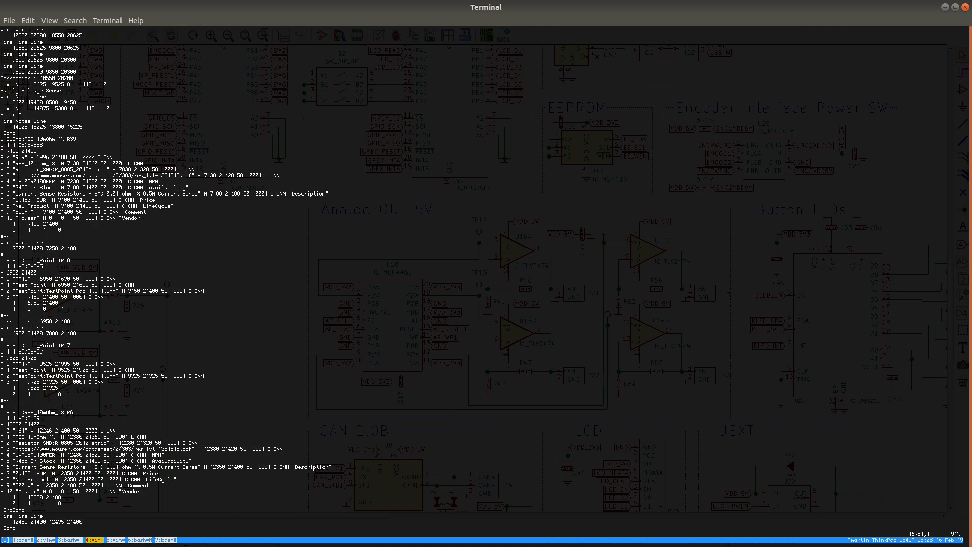
key(Right)
key(Right)
key(Right)
key(Right)
key(Right)
key(Right)
key(Right)
key(Right)
key(Right)
key(Right)
key(Right)
key(Right)
key(Right)
key(Right)
key(Right)
key(Right)
key(Right)
key(Right)
key(Right)
key(Right)
key(Right)
key(Right)
key(Right)
key(Right)
key(Right)
key(Right)
key(Right)
key(Right)
key(Right)
key(Right)
key(Right)
key(Right)
key(i)
key(Delete)
text(0)
key(Escape)
Step: Search for the next F 0 "TP line and set the visibility flag on TP17's reference field line to 0000
text(/F 0 "TP)
key(Return)
key(Right)
key(Right)
key(Right)
key(Right)
key(Right)
key(Right)
key(Right)
key(Right)
key(Right)
key(Right)
key(Right)
key(Right)
key(Right)
key(Right)
key(Right)
key(Right)
key(Right)
key(Right)
key(Right)
key(Right)
key(i)
key(Delete)
text(0)
key(Escape)
Step: Go to the next match and set the visibility flag on TP20's reference field line to 0000
key(n)
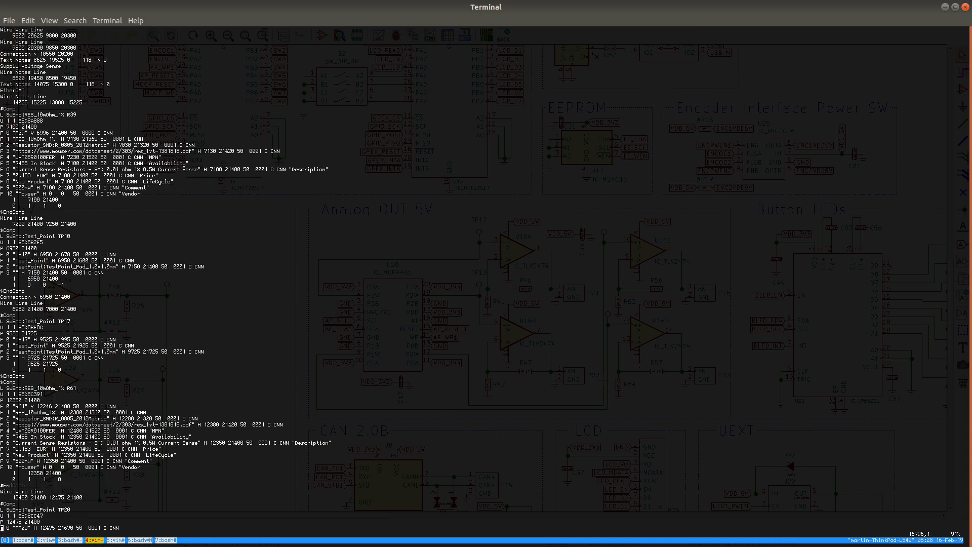
key(Right)
key(Right)
key(Right)
key(Right)
key(Right)
key(Right)
key(Right)
key(Right)
key(Right)
key(Right)
key(Right)
key(Right)
key(Right)
key(Right)
key(Right)
key(Right)
key(Right)
key(Right)
key(Right)
key(Right)
key(Right)
key(Right)
key(Right)
key(Right)
key(Right)
key(Right)
key(Right)
key(Right)
key(i)
key(Delete)
text(0)
key(Escape)
Step: Go to the next match and set the visibility flag on TP22's reference field line to 0000
key(n)
key(Right)
key(Right)
key(Right)
key(Right)
key(Right)
key(Right)
key(Right)
key(Right)
key(Right)
key(Right)
key(Right)
key(Right)
key(Right)
key(Right)
key(Right)
key(Right)
key(Right)
key(Right)
key(Right)
key(Right)
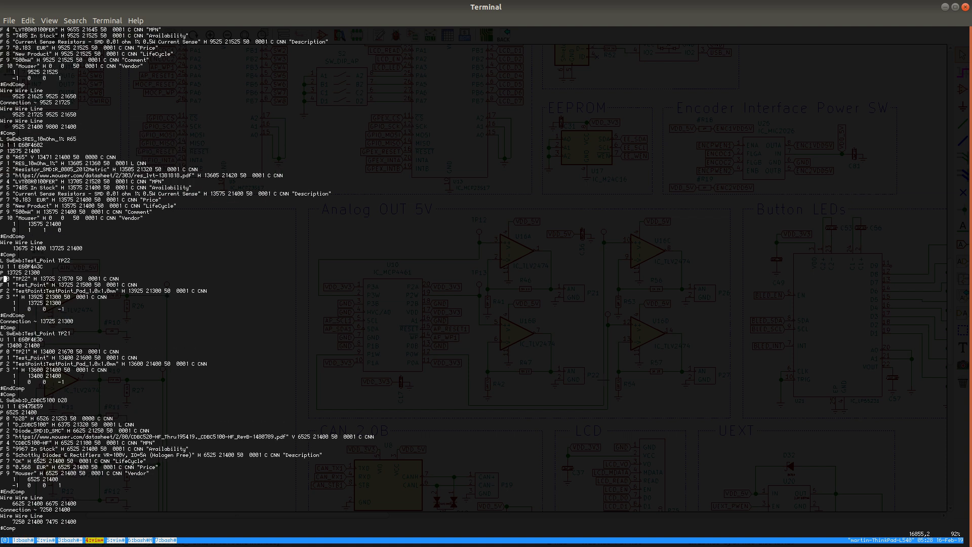
key(Right)
key(Right)
key(Right)
key(Right)
key(Right)
key(Right)
key(i)
key(Delete)
text(0)
key(Escape)
Step: Go to the next match and set the visibility flag on TP21's reference field line to 0000
key(n)
key(Right)
key(Right)
key(Right)
key(Right)
key(Right)
key(Right)
key(Right)
key(Right)
key(Right)
key(Right)
key(Right)
key(Right)
key(Right)
key(Right)
key(Right)
key(Right)
key(Right)
key(Right)
key(Right)
key(Right)
key(Left)
key(Left)
key(i)
key(Delete)
text(0)
Step: Switch to the Eeschema window, close the motordriver-2x schematic, and return to the source file in the terminal, leaving insert mode
key(alt+Tab)
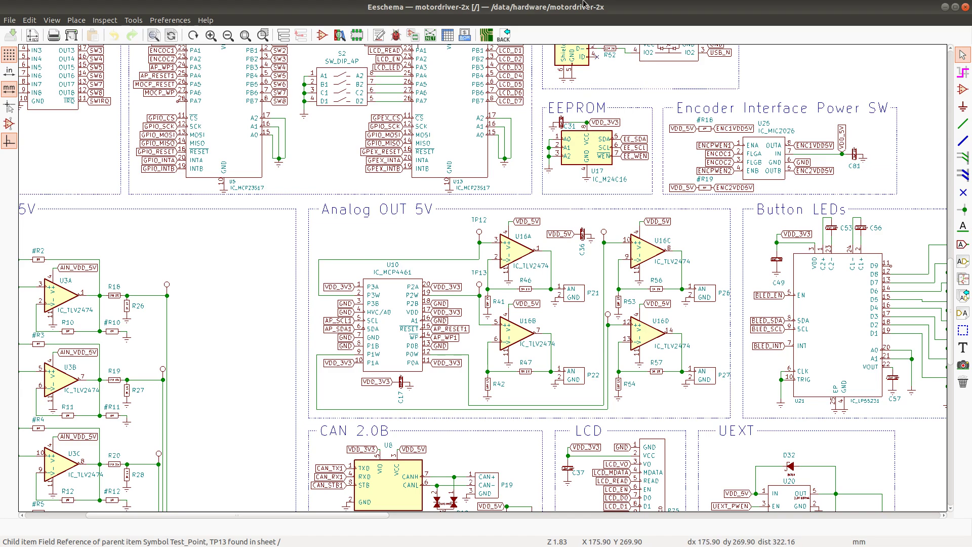
click(966, 7)
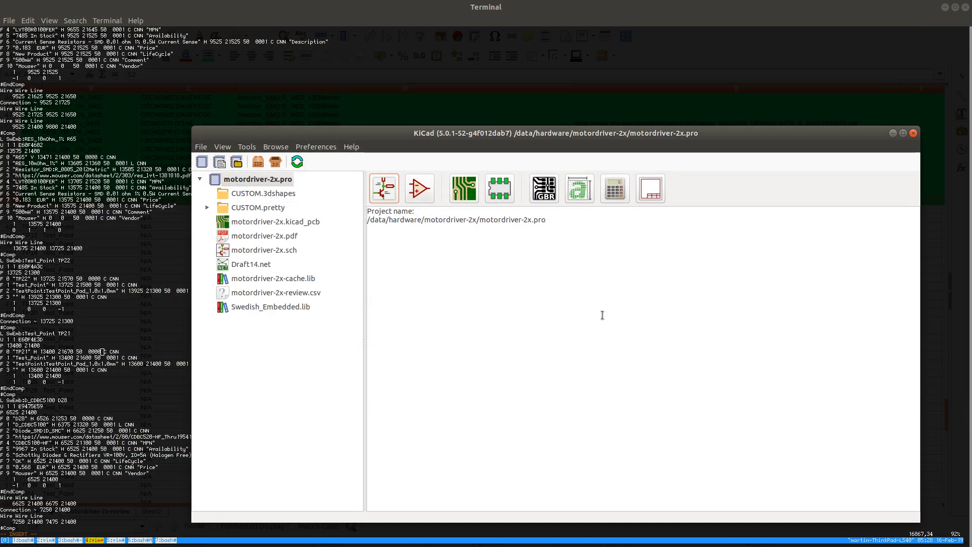
key(alt+Tab)
key(Escape)
key(Up)
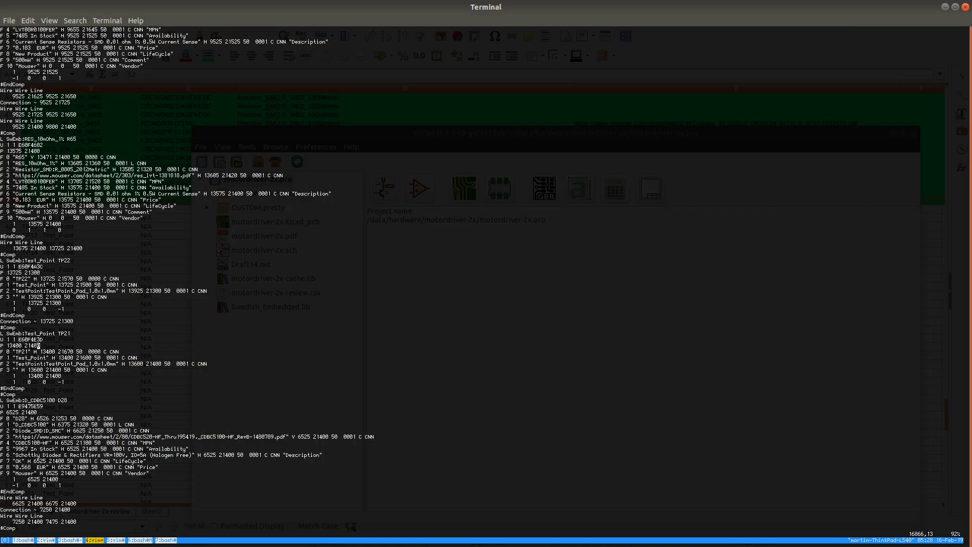
key(Down)
Step: Go to the next match and set the visibility flag on TP41's reference field line to 0000
key(n)
key(Right)
key(Right)
key(Right)
key(Right)
key(Right)
key(Right)
key(Right)
key(Right)
key(Right)
key(Right)
key(Right)
key(Right)
key(Right)
key(Right)
key(Right)
key(Right)
key(Right)
key(Right)
key(Right)
key(Right)
key(Right)
key(Right)
key(Right)
key(Right)
key(Right)
key(Right)
key(Right)
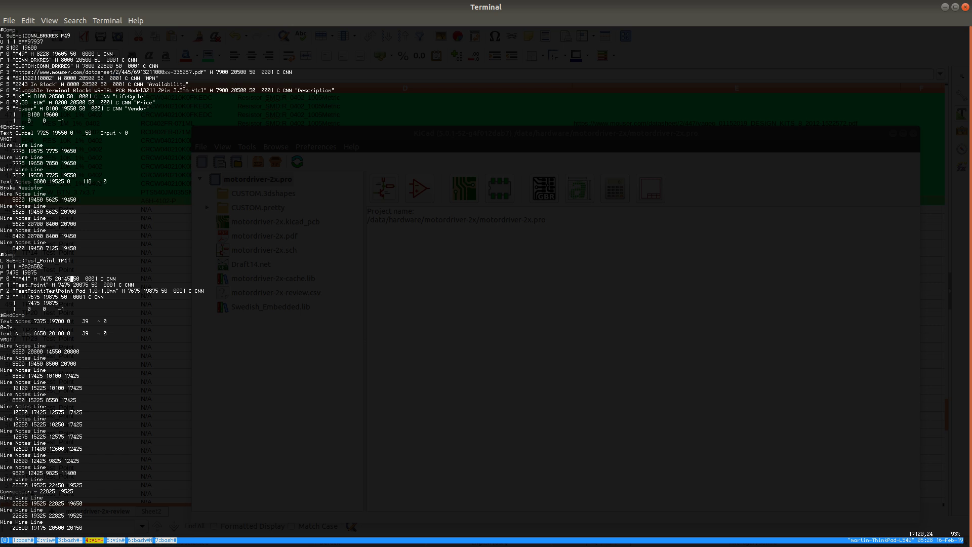
key(i)
key(BackSpace)
text(0)
key(Escape)
Step: Go to the next match and set the visibility flag on TP23's reference field line to 0000
key(n)
key(Right)
key(Right)
key(Right)
key(Right)
key(Right)
key(Right)
key(Right)
key(Right)
key(Right)
key(Right)
key(Right)
key(Right)
key(Right)
key(Right)
key(Right)
key(Right)
key(Right)
key(Right)
key(Right)
key(Right)
key(Right)
key(Right)
key(Right)
key(Right)
key(Right)
key(Right)
key(Right)
key(Right)
key(Right)
key(Right)
key(Right)
key(Right)
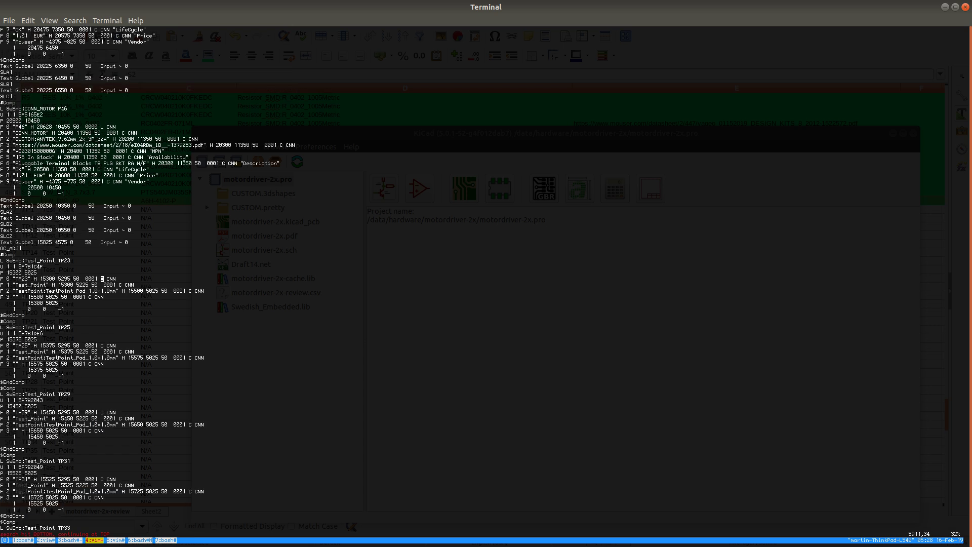
key(i)
key(BackSpace)
text(0)
key(Escape)
Step: Go to the next match and set the visibility flag on TP25's reference field line to 0000
key(n)
key(Right)
key(Right)
key(Right)
key(Right)
key(Right)
key(Right)
key(Right)
key(Right)
key(Right)
key(Right)
key(Right)
key(Right)
key(Right)
key(Right)
key(Right)
key(Right)
key(Right)
key(Right)
key(Right)
key(Right)
key(Right)
key(Right)
key(Right)
key(Right)
key(Right)
key(Right)
key(Right)
key(Right)
key(Right)
key(Right)
key(Right)
key(Right)
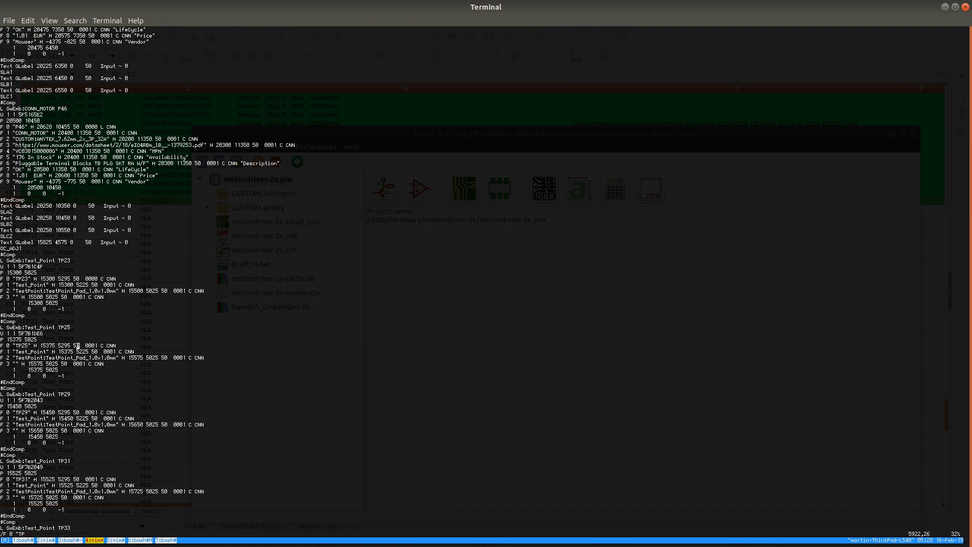
key(i)
key(BackSpace)
text(0)
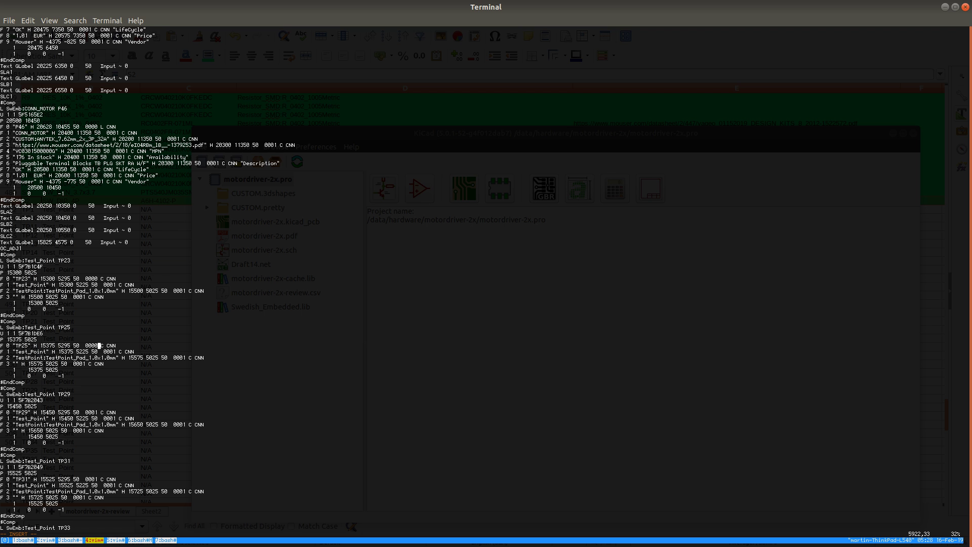
key(Escape)
Step: Go to the next match and set the visibility flag on TP29's reference field line to 0000
key(n)
key(Right)
key(Right)
key(Right)
key(Right)
key(Right)
key(Right)
key(Right)
key(Right)
key(Right)
key(Right)
key(Right)
key(Right)
key(Right)
key(Right)
key(Right)
key(Right)
key(Right)
key(Right)
key(Right)
key(Right)
key(Right)
key(i)
key(BackSpace)
text(0)
key(Escape)
Step: Go to the next match and set the visibility flag on TP31's reference field line to 0000
key(n)
key(Right)
key(Right)
key(Right)
key(Right)
key(Right)
key(Right)
key(Right)
key(Right)
key(Right)
key(Right)
key(Right)
key(Right)
key(Right)
key(Right)
key(Right)
key(Right)
key(Right)
key(Right)
key(Right)
key(Right)
key(Right)
key(i)
key(BackSpace)
text(0)
key(Escape)
Step: Go to the next match and set the visibility flag on TP33's reference field line to 0000
key(n)
key(Right)
key(Right)
key(Right)
key(Right)
key(Right)
key(Right)
key(Right)
key(Right)
key(Right)
key(Right)
key(Right)
key(Right)
key(Right)
key(Right)
key(Right)
key(Right)
key(Right)
key(Right)
key(Right)
key(Right)
key(Right)
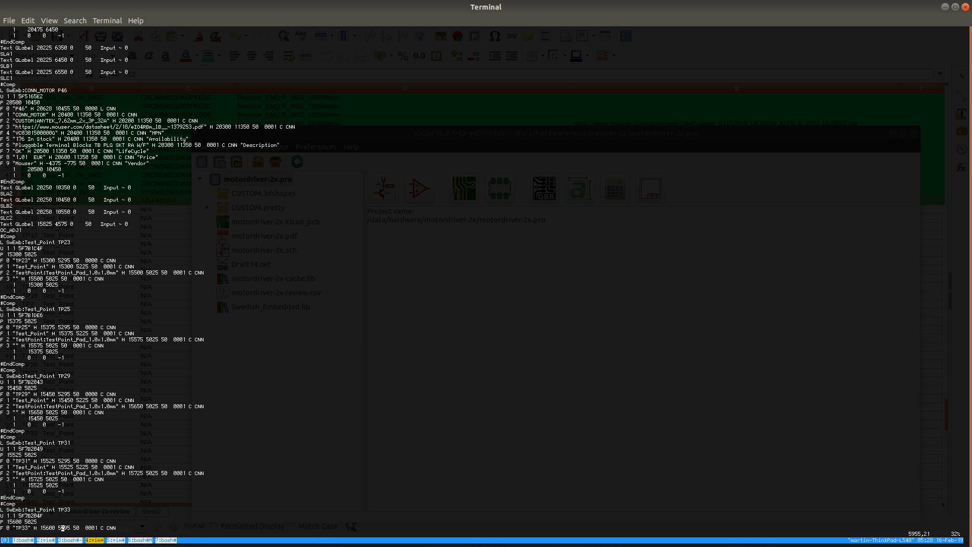
key(i)
key(BackSpace)
text(0)
key(Escape)
Step: Go to the next match and set the visibility flag on TP35's reference field line to 0000
key(n)
key(Right)
key(Right)
key(Right)
key(Right)
key(Right)
key(Right)
key(Right)
key(Right)
key(Right)
key(Right)
key(Right)
key(Right)
key(Right)
key(Right)
key(Right)
key(Right)
key(Right)
key(Right)
key(Right)
key(Right)
key(Right)
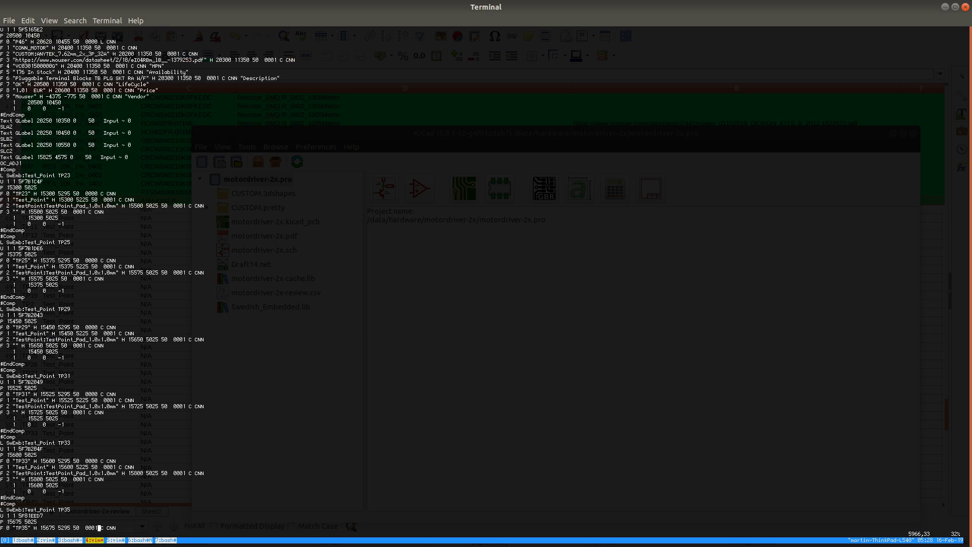
key(i)
key(BackSpace)
text(0)
key(Escape)
Step: Go to the next match and set the visibility flag on TP37's reference field line to 0000
key(n)
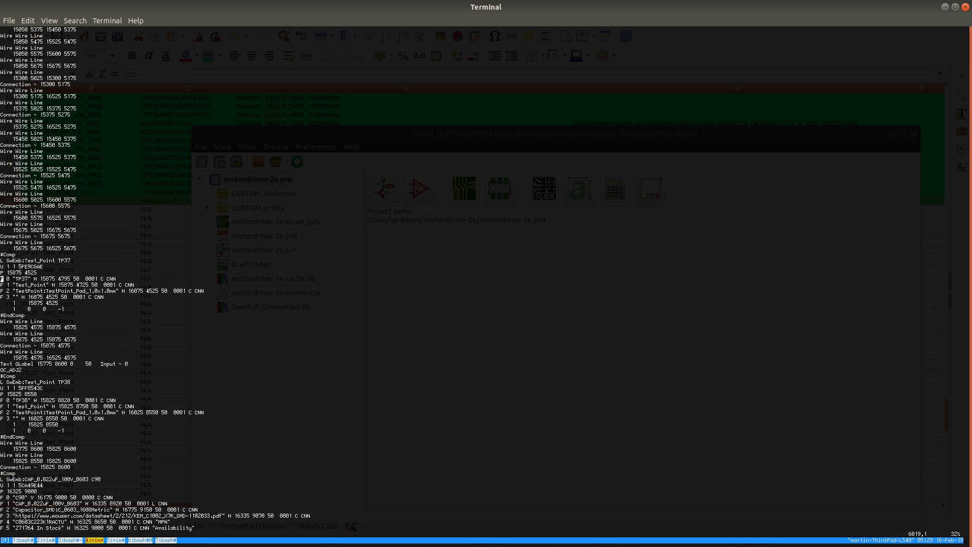
key(Right)
key(Right)
key(Right)
key(Right)
key(Right)
key(Right)
key(Right)
key(Right)
key(Right)
key(Right)
key(Right)
key(Right)
key(Right)
key(Right)
key(Right)
key(Right)
key(Right)
key(Right)
key(Right)
key(Right)
key(Right)
key(Right)
key(Right)
key(Right)
key(Right)
key(Right)
key(Right)
key(Right)
key(Right)
key(Right)
key(i)
key(BackSpace)
text(0)
key(Escape)
Step: Search for F 0 "TP and set the visibility flag on TP38's reference field line to 0000
key(Up)
text(/F 0 "TP)
key(Return)
key(Right)
key(Right)
key(Right)
key(Right)
key(Right)
key(Right)
key(Right)
key(Right)
key(Right)
key(Right)
key(Right)
key(Right)
key(Right)
key(Right)
key(Right)
key(Right)
key(Right)
key(Right)
key(Right)
key(Right)
key(i)
key(BackSpace)
text(0)
key(Escape)
Step: Go to the next match and set the visibility flag on TP24's reference field line to 0000
key(n)
key(Right)
key(Right)
key(Right)
key(Right)
key(Right)
key(Right)
key(Right)
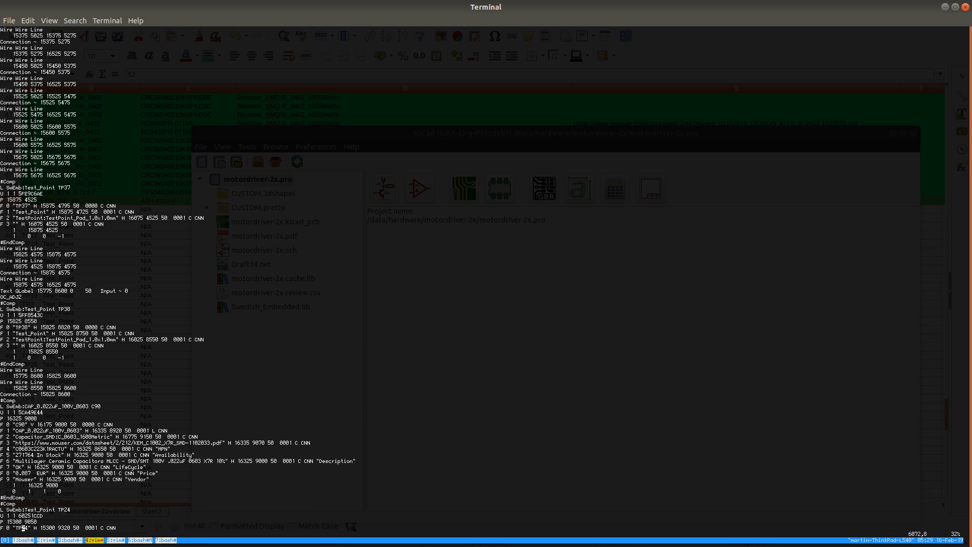
key(Right)
key(Right)
key(Right)
key(Right)
key(Right)
key(Right)
key(Right)
key(Right)
key(Right)
key(Right)
key(Right)
key(Right)
key(Right)
key(Right)
key(Right)
key(Right)
key(Right)
key(Right)
key(Right)
key(Right)
key(i)
key(BackSpace)
text(0)
key(Escape)
Step: Go through the next two matches and set the visibility flags on TP26's and TP30's reference field lines to 0000
key(n)
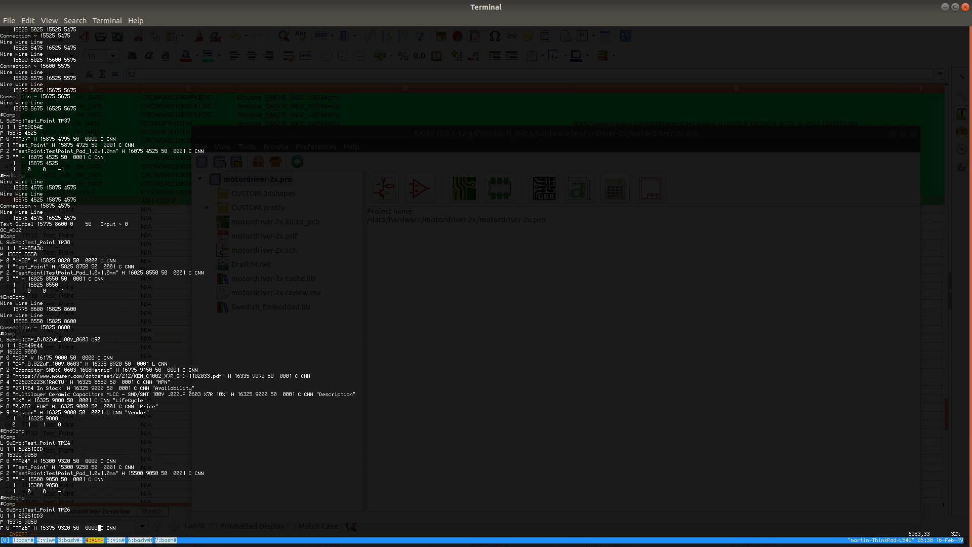
key(n)
key(l)
key(l)
key(l)
key(l)
key(l)
key(l)
key(l)
key(l)
key(l)
key(l)
key(l)
key(l)
key(l)
key(l)
key(l)
key(l)
key(l)
key(l)
key(l)
key(l)
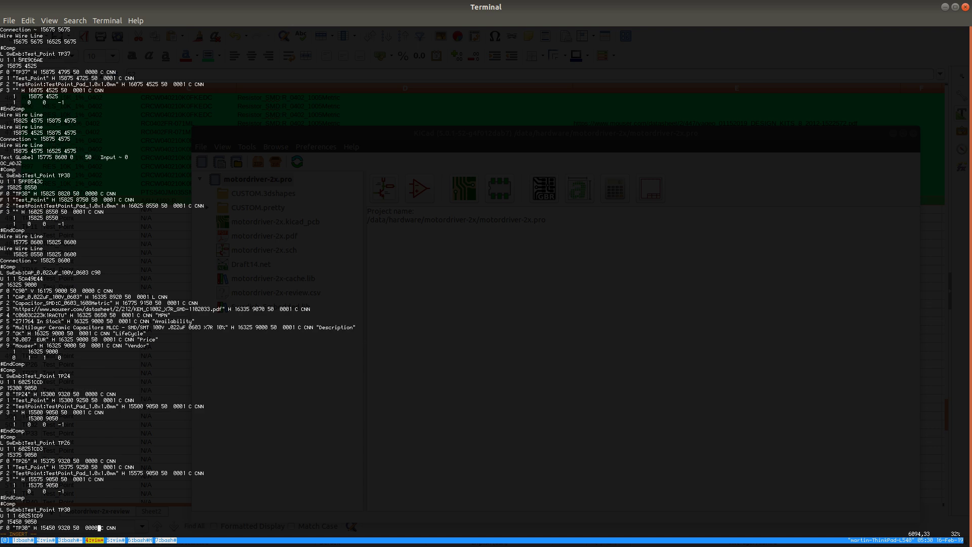
Step: Go to the next match and set the visibility flag on TP32's reference field line to 0000
key(n)
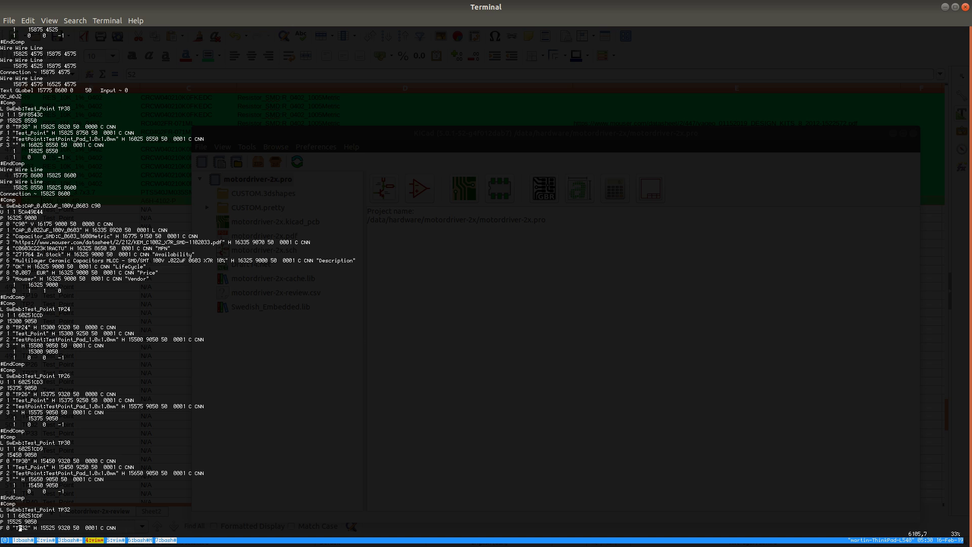
key(l)
key(l)
key(l)
key(l)
key(l)
key(l)
key(l)
key(l)
key(l)
key(l)
key(l)
key(l)
key(l)
key(l)
key(l)
key(l)
key(l)
key(l)
key(l)
key(l)
key(h)
key(j)
Step: Go to the next match and set the visibility flag on TP34's reference field line to 0000
key(n)
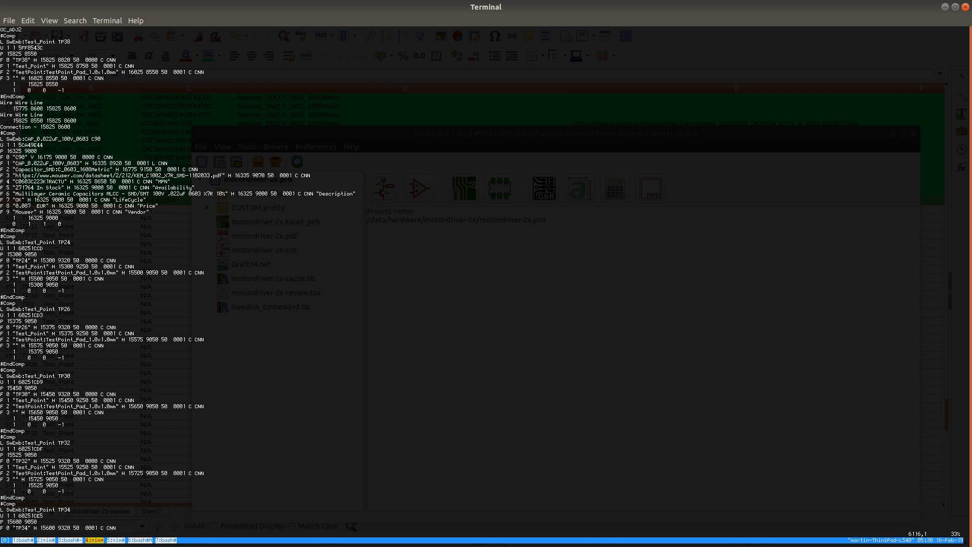
key(h)
key(h)
key(h)
key(h)
key(h)
key(i)
key(Escape)
Step: Go to the next match, set the visibility flag on TP36's reference field line to 0000, and move on to TP27's line
key(n)
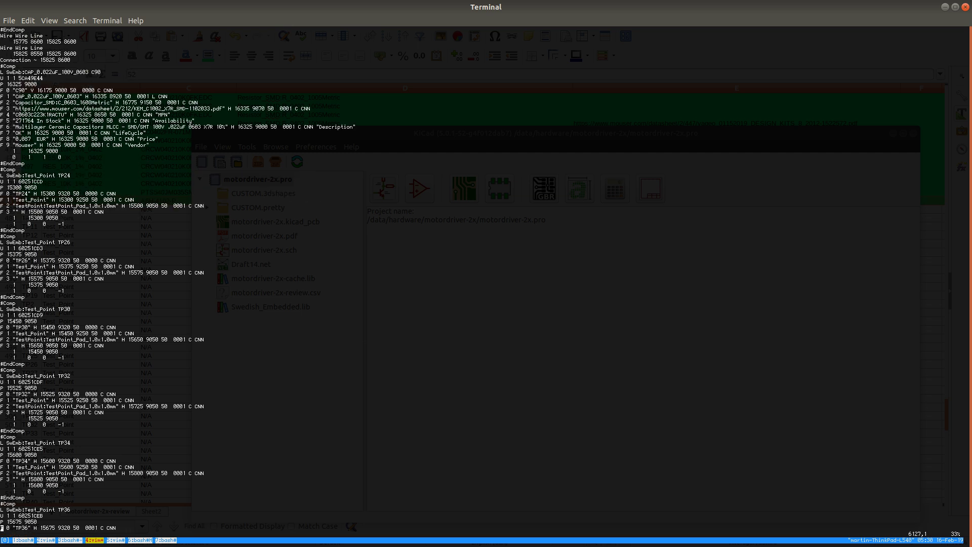
key(h)
key(h)
key(i)
key(BackSpace)
text(0)
key(Escape)
key(n)
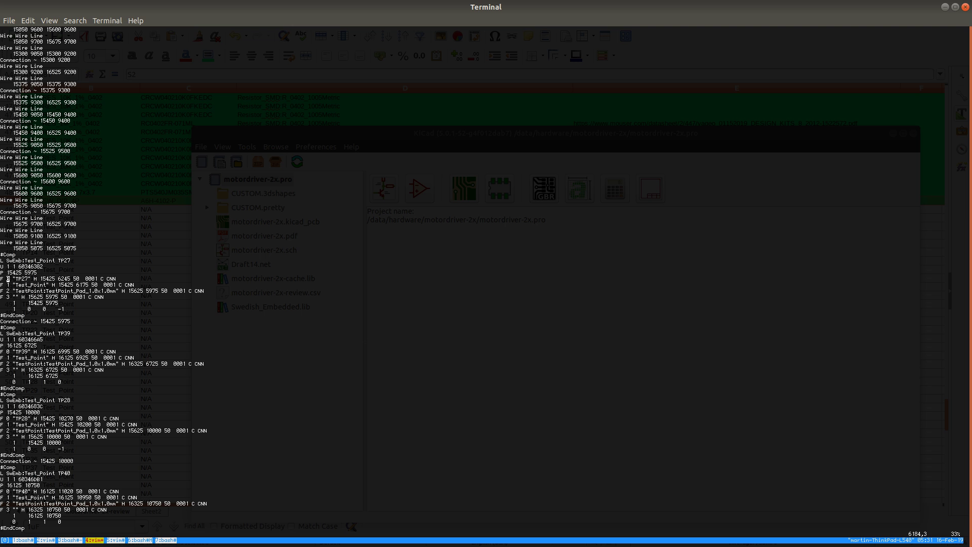
Step: Set the visibility flag on TP27's reference field line to 0000
key(h)
key(h)
key(h)
key(h)
key(h)
key(l)
key(l)
key(l)
key(l)
key(l)
key(l)
key(l)
key(l)
key(l)
key(l)
key(l)
key(l)
key(l)
key(l)
key(l)
key(l)
key(i)
key(BackSpace)
text(0)
key(Escape)
Step: Search for F 0 "TP and set the visibility flags on the matching test point reference lines before TP18 to 0000
text(/F 0 "TP)
key(h)
key(h)
key(h)
key(h)
key(h)
key(i)
key(BackSpace)
text(0)
key(Escape)
key($)
key(h)
key(h)
key(h)
key(h)
key(h)
key(i)
key(BackSpace)
text(0)
key(Escape)
Step: Go to the next match and set the visibility flag on TP18's reference field line to 0000
key(n)
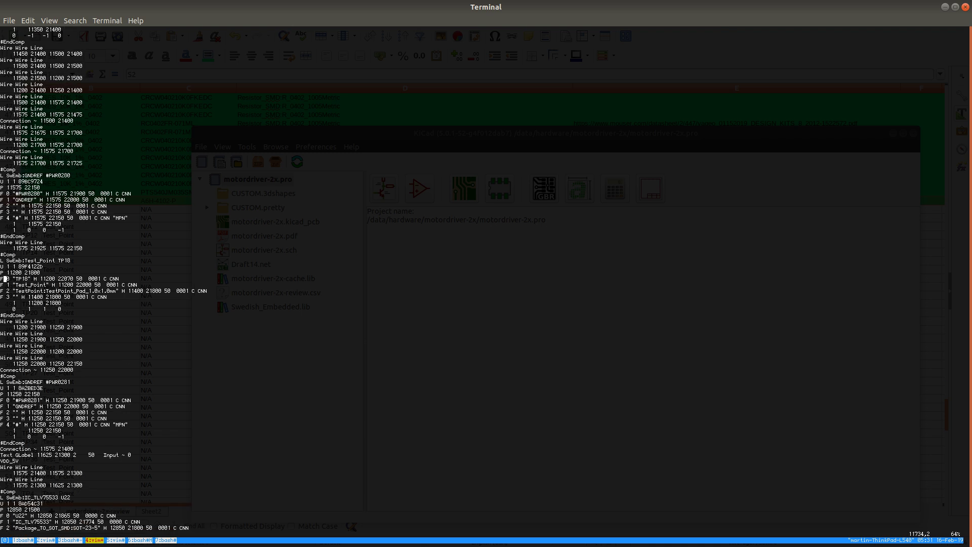
key($)
key(h)
key(h)
key(h)
key(h)
key(h)
key(i)
key(BackSpace)
text(0)
key(Escape)
Step: Go to the next match and set the visibility flag on TP19's reference field line to 0000
key(n)
key($)
key(h)
key(h)
key(h)
key(h)
key(h)
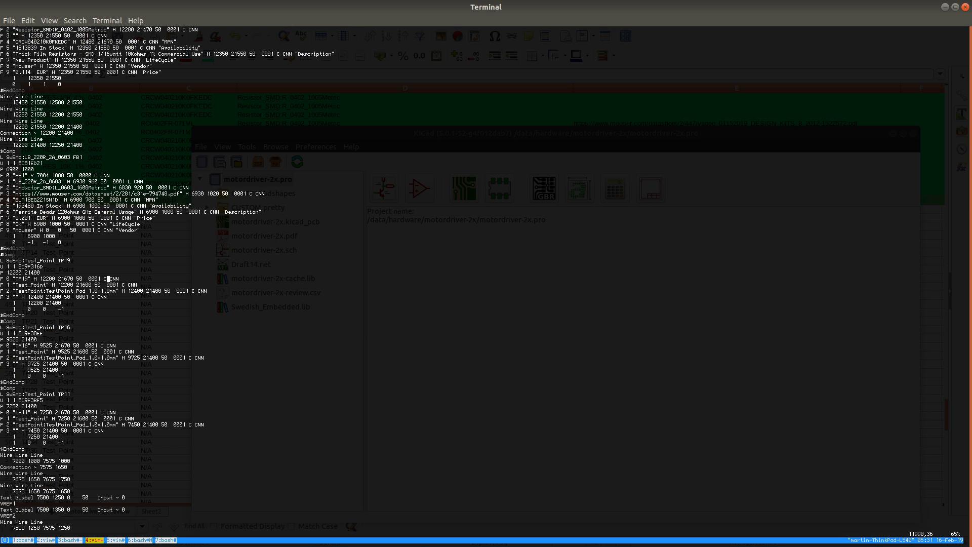
key(i)
key(BackSpace)
text(0)
key(Escape)
Step: Go through the next two matches and set the visibility flags on TP16's and TP11's reference field lines to 0000
key(n)
key(h)
key(h)
key(i)
key(BackSpace)
text(0)
key(Escape)
key(dollar)
key(h)
key(h)
key(h)
key(i)
key(BackSpace)
text(0)
key(Escape)
Step: Go on to TP12's reference line, save the schematic source file, and quit the text editor
key(n)
key(l)
key(l)
key(l)
key(l)
key(l)
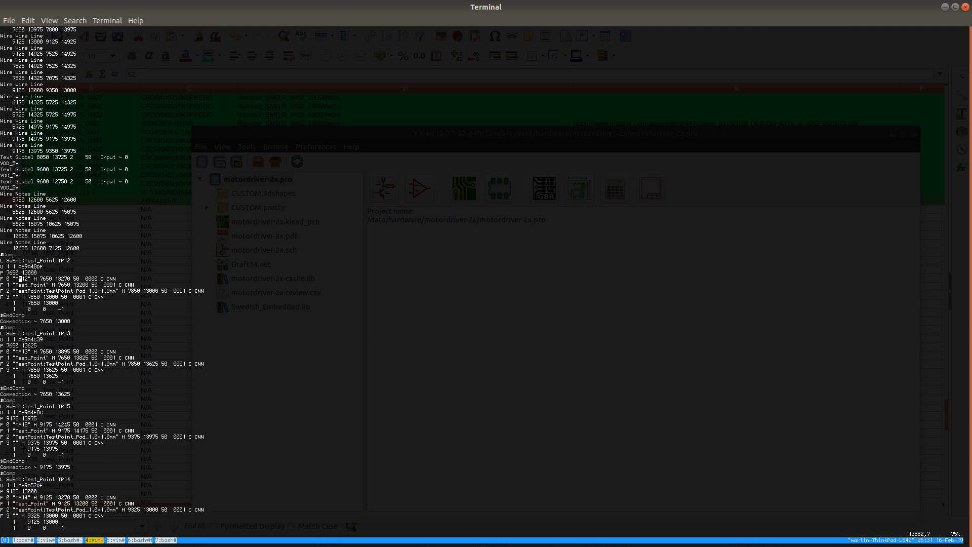
key(dollar)
key(h)
text(:w)
key(Return)
key(k)
key(k)
key(k)
text(:q)
key(Return)
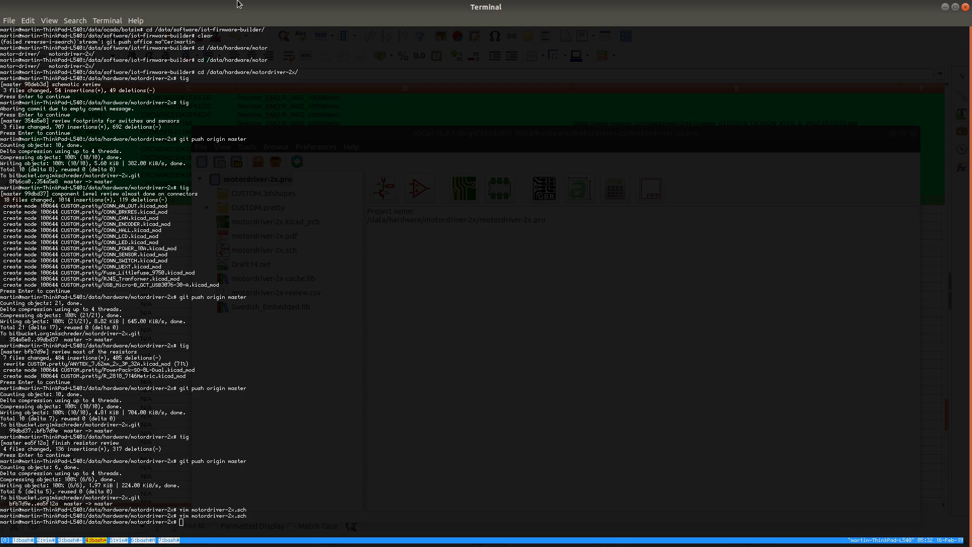
Step: Shrink the terminal and move it out of the way, and open the motordriver-2x schematic from the KiCad project manager
double_click(407, 8)
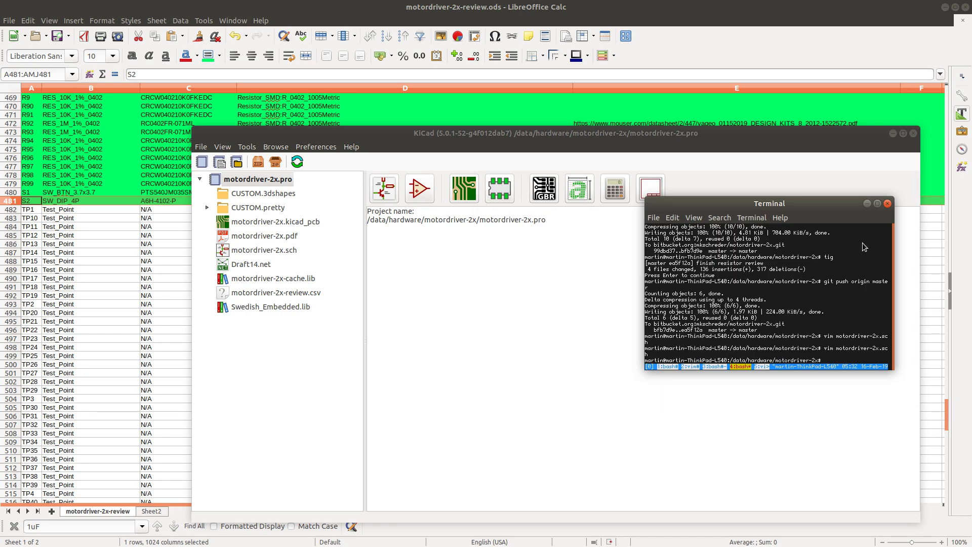
drag(702, 203, 971, 213)
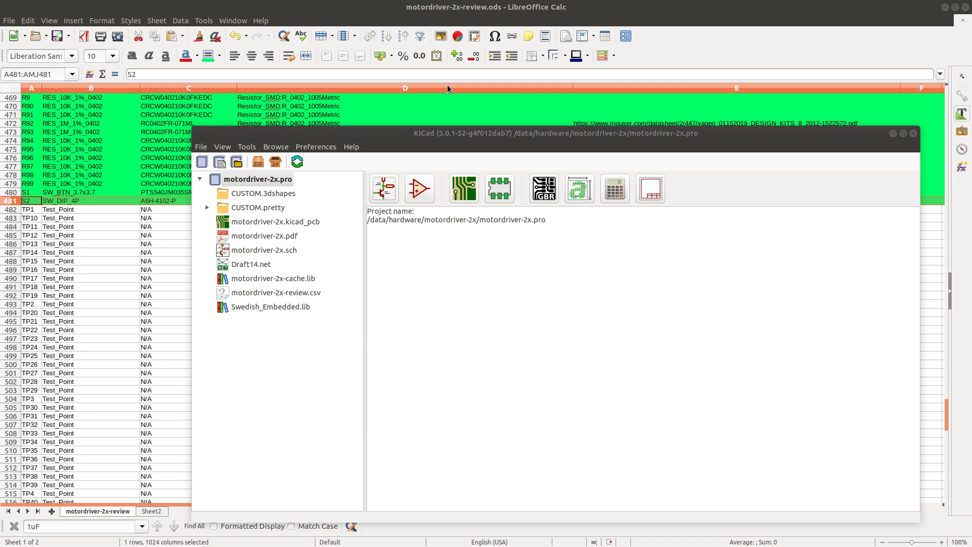
click(390, 192)
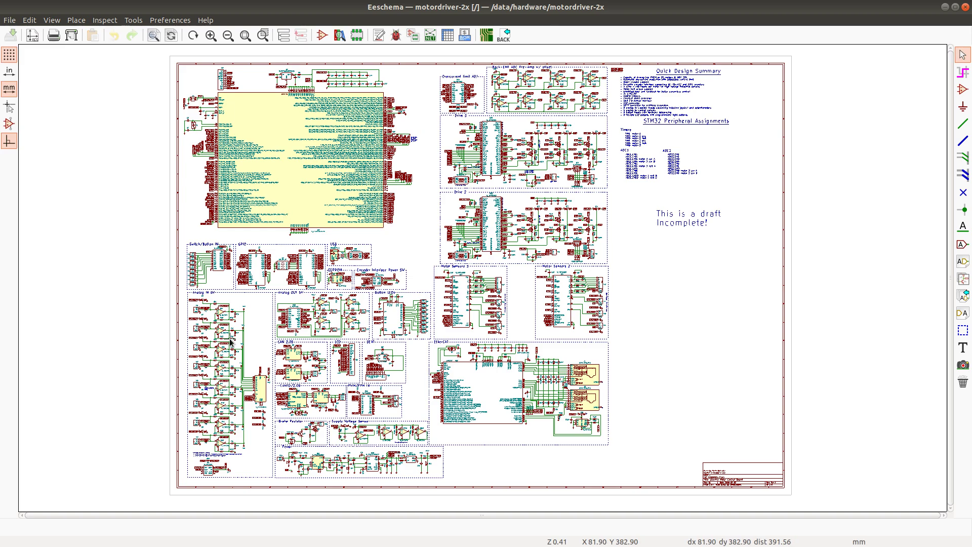
Step: Examine the test point reference designators in the Analog IN 5V section and the neighbouring blocks of the schematic
scroll(479, 277, up, 1)
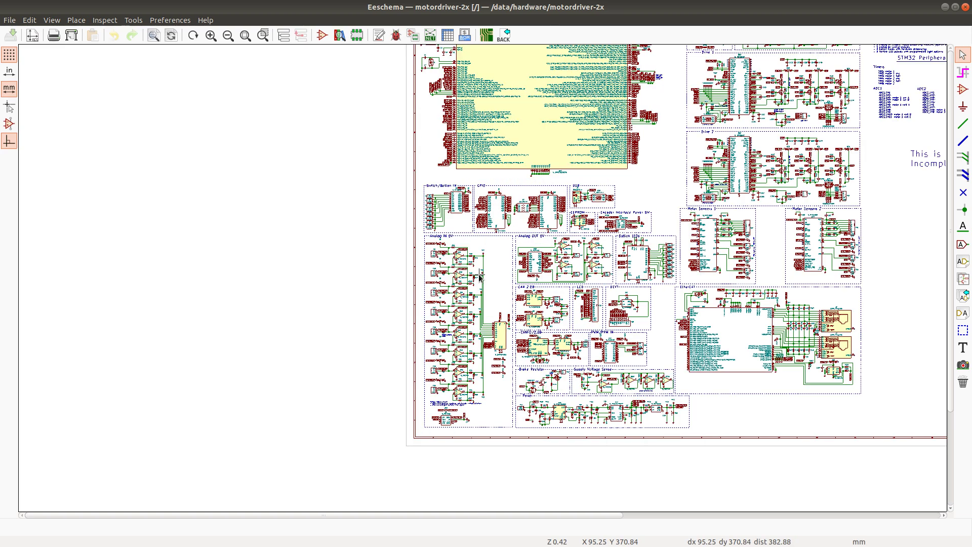
scroll(478, 299, up, 1)
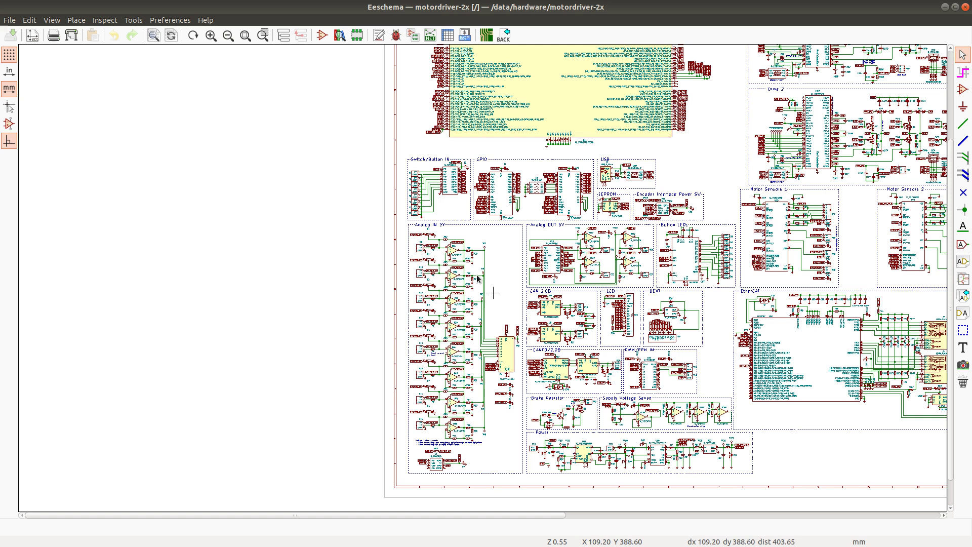
scroll(477, 277, up, 1)
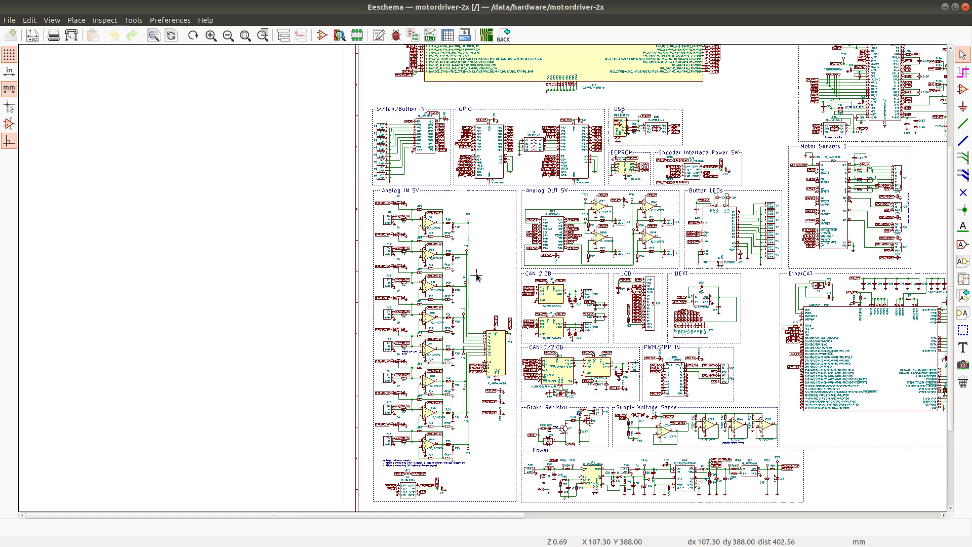
scroll(479, 277, up, 1)
scroll(479, 277, up, 5)
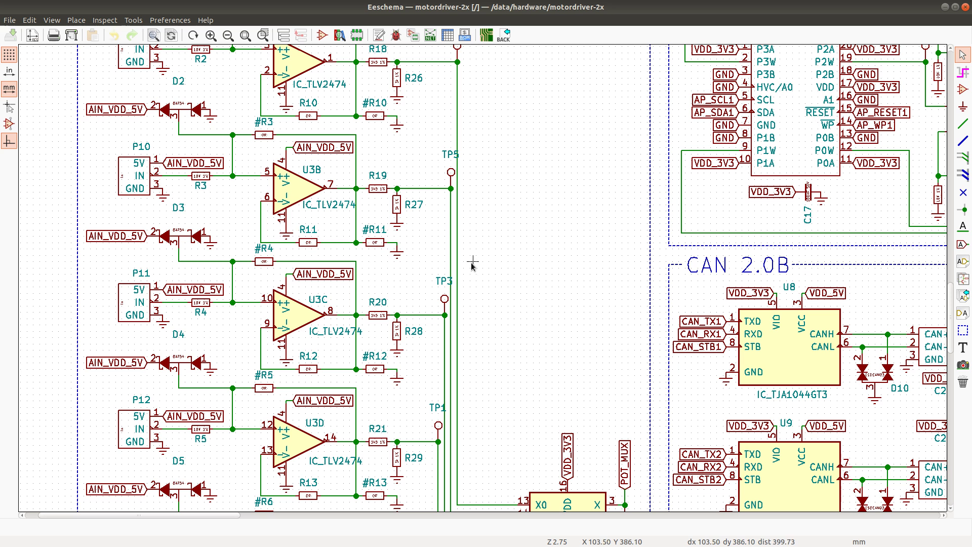
scroll(472, 263, down, 2)
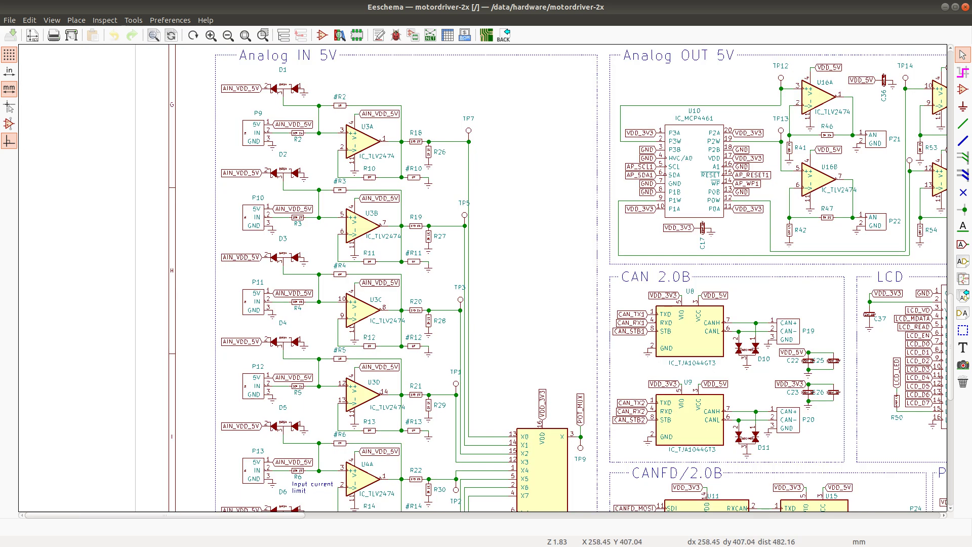
click(962, 331)
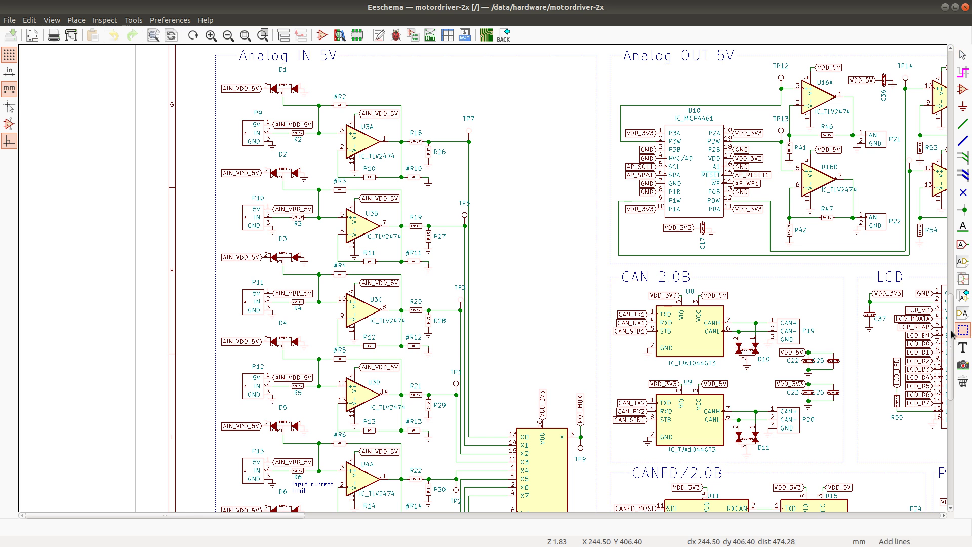
drag(951, 331, 949, 406)
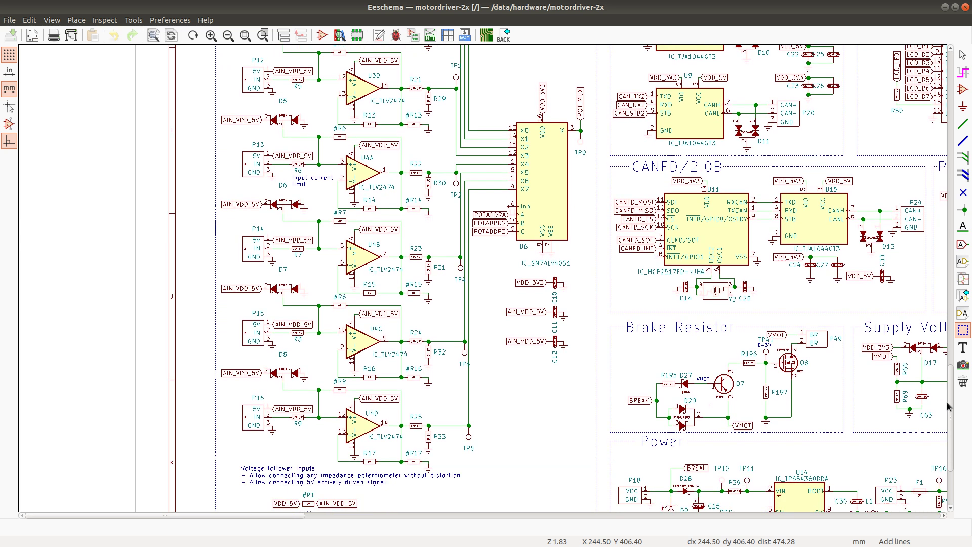
drag(948, 405, 949, 406)
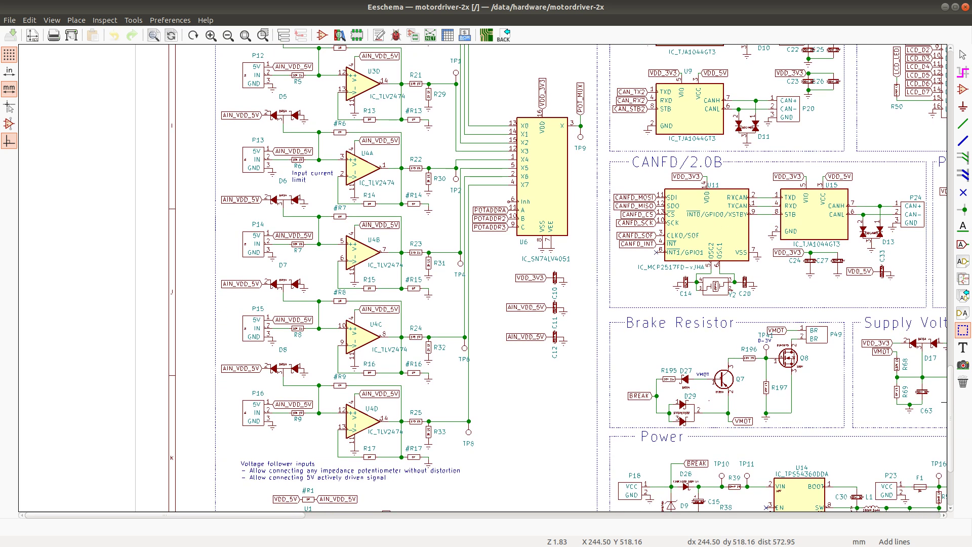
Step: Switch to the motordriver-2x-review spreadsheet in LibreOffice Calc and select the rows of TP1, TP2 and TP3 together
key(alt+Tab)
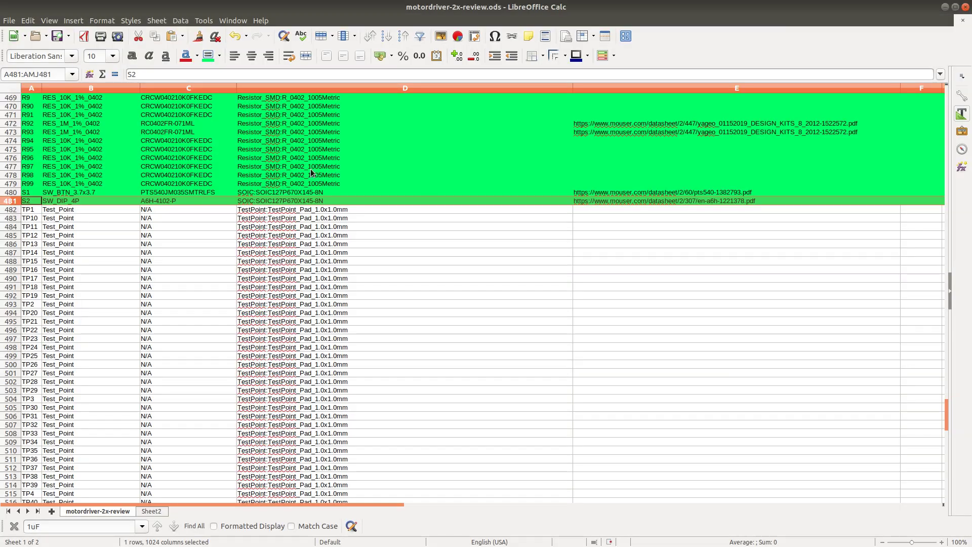
click(15, 210)
ctrl+click(11, 305)
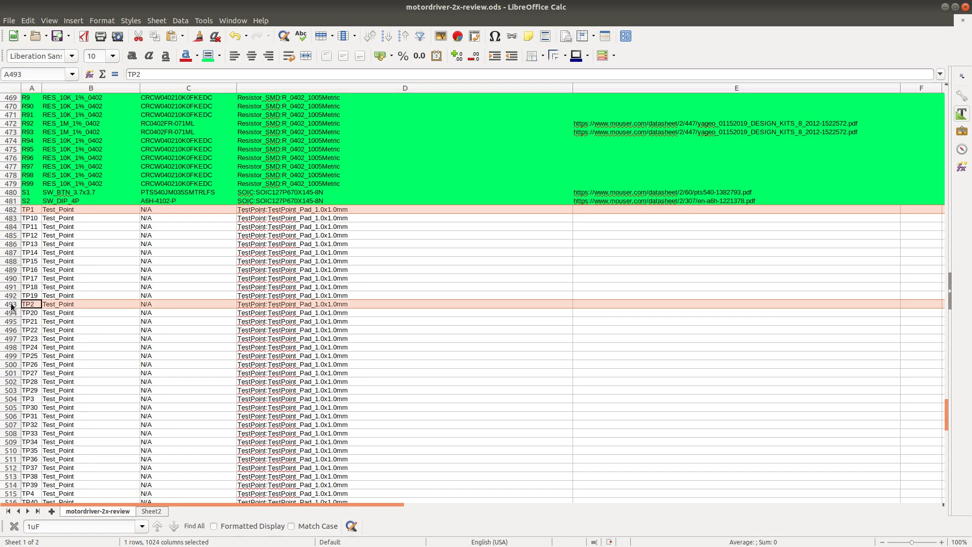
ctrl+click(19, 399)
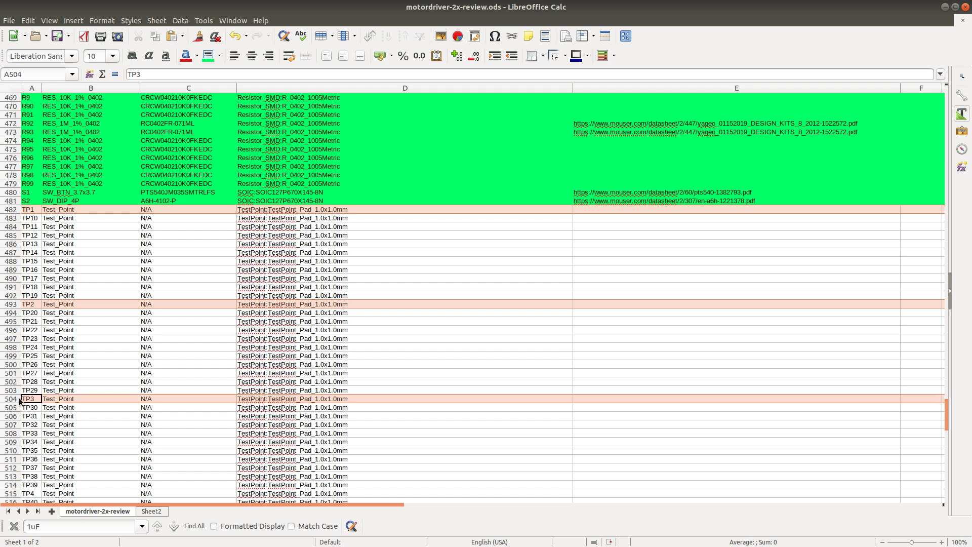
Step: Add the TP4, TP5, TP6, TP7 and TP8 rows to the selected test-point rows and fill them all green
scroll(48, 377, down, 7)
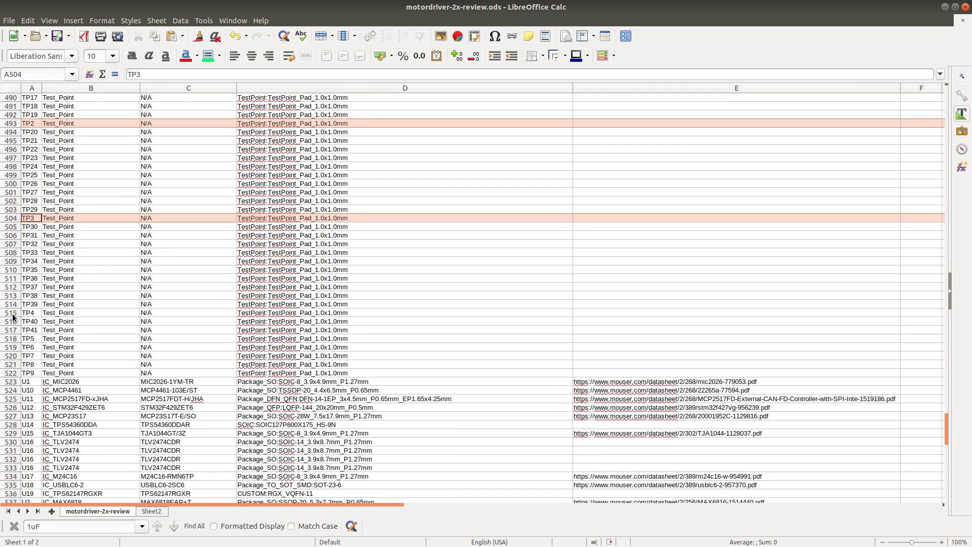
ctrl+click(12, 313)
ctrl+click(12, 338)
ctrl+click(13, 347)
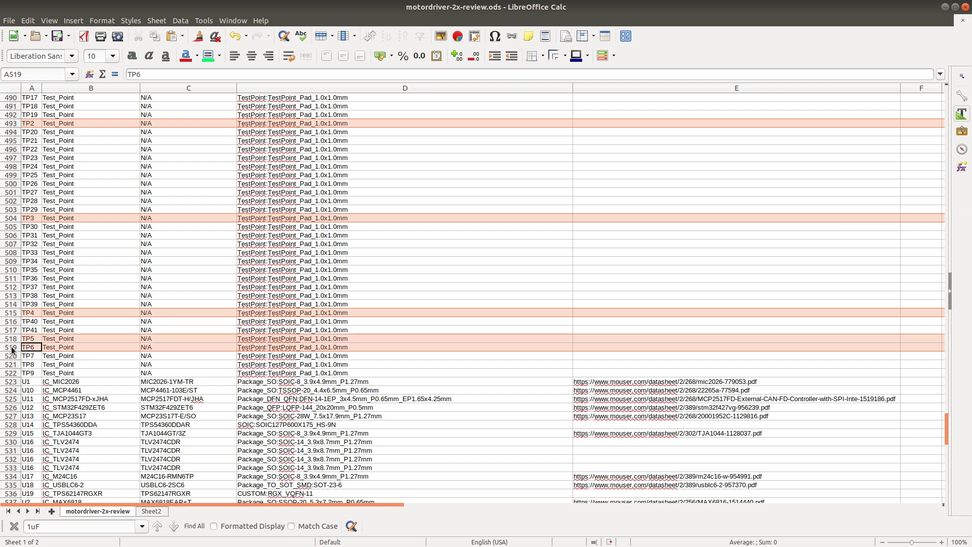
ctrl+click(13, 356)
ctrl+click(13, 364)
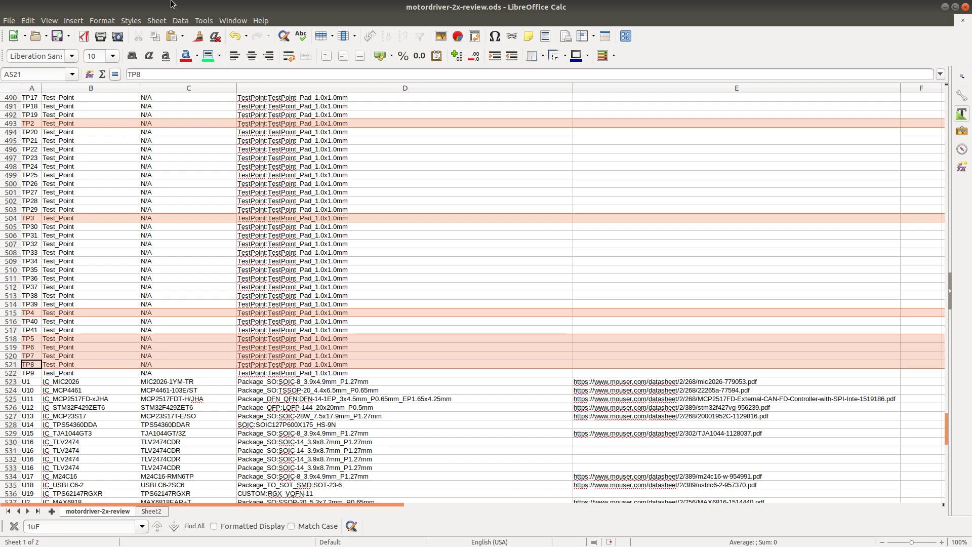
click(208, 56)
scroll(190, 168, up, 3)
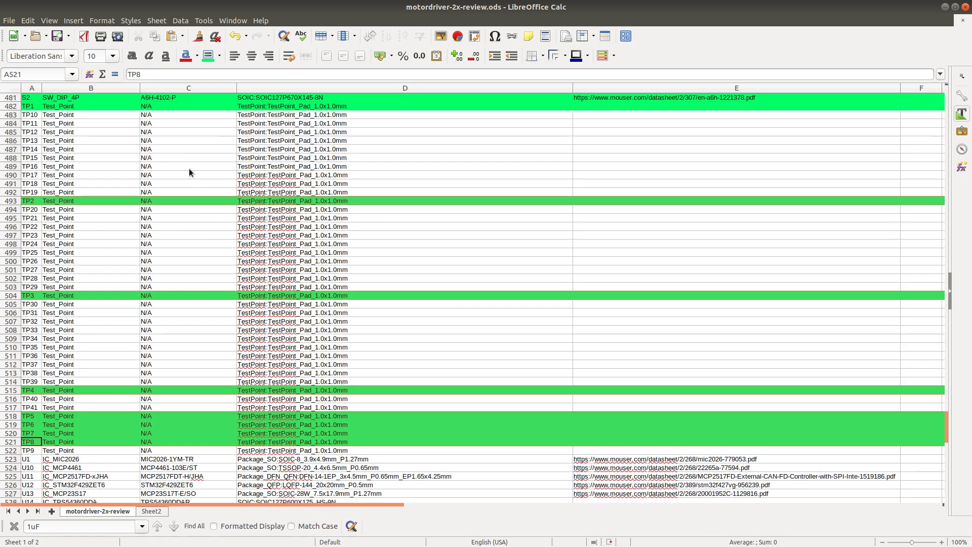
scroll(189, 168, up, 4)
Step: Switch to Eeschema and find test point TP10 in the schematic
key(alt+Tab)
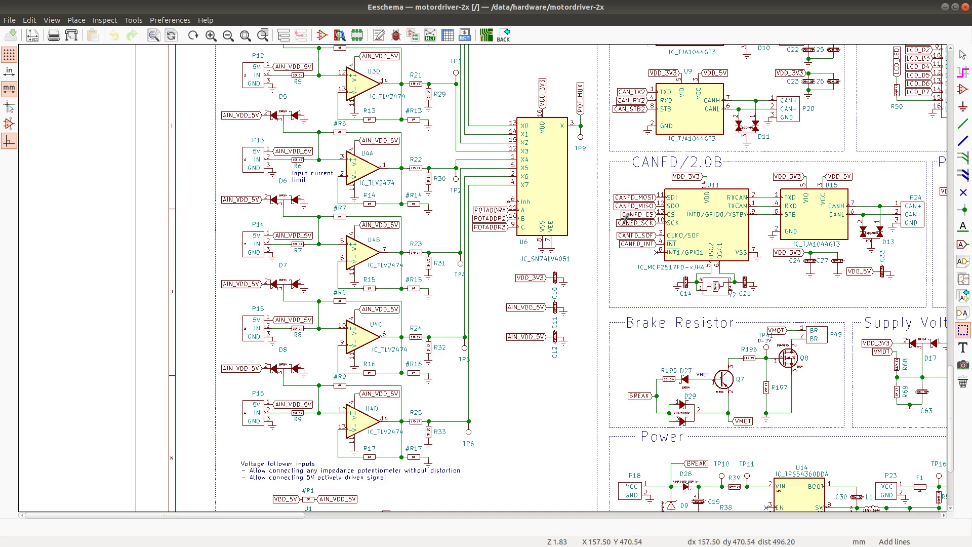
key(ctrl+f)
text(TO)
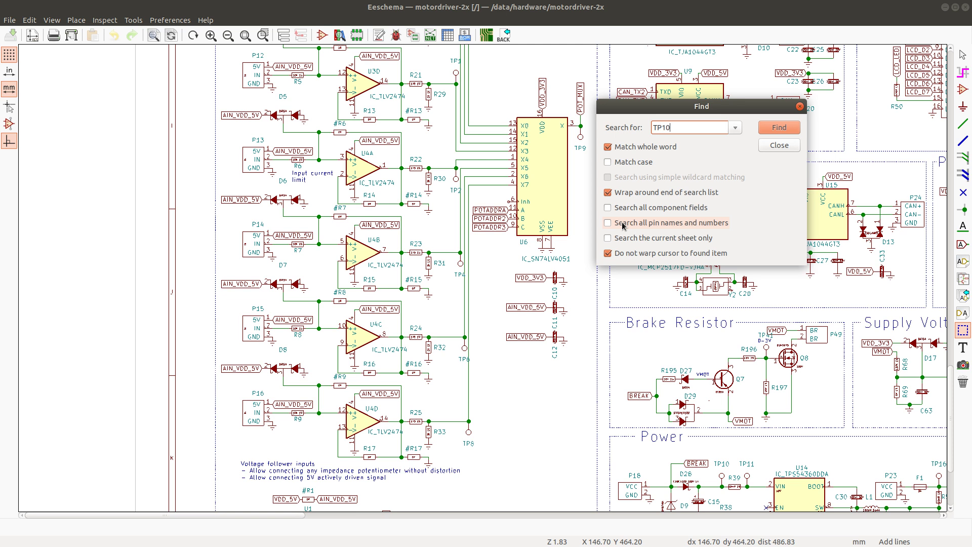
key(Return)
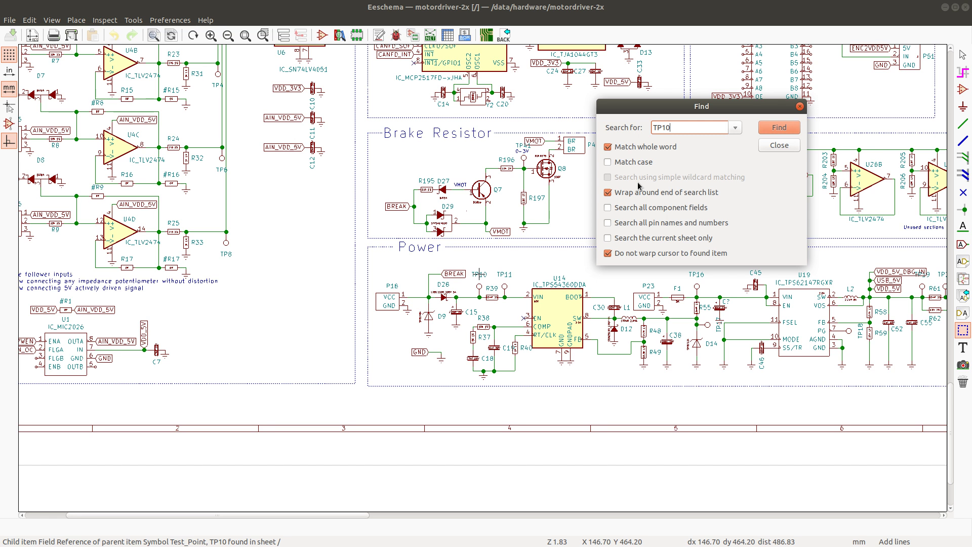
click(784, 146)
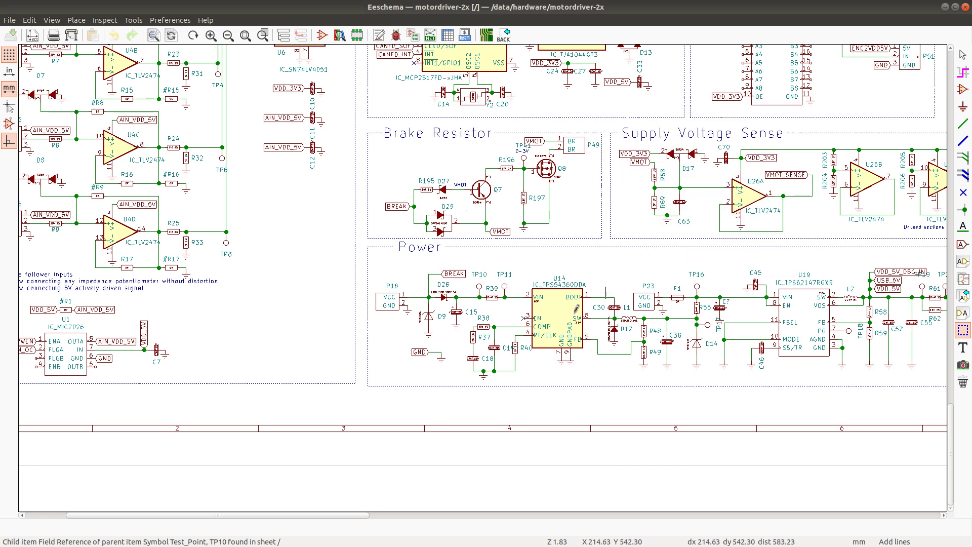
Step: Return to the review spreadsheet in LibreOffice Calc and fill the TP10 and TP11 rows green
key(alt+Tab)
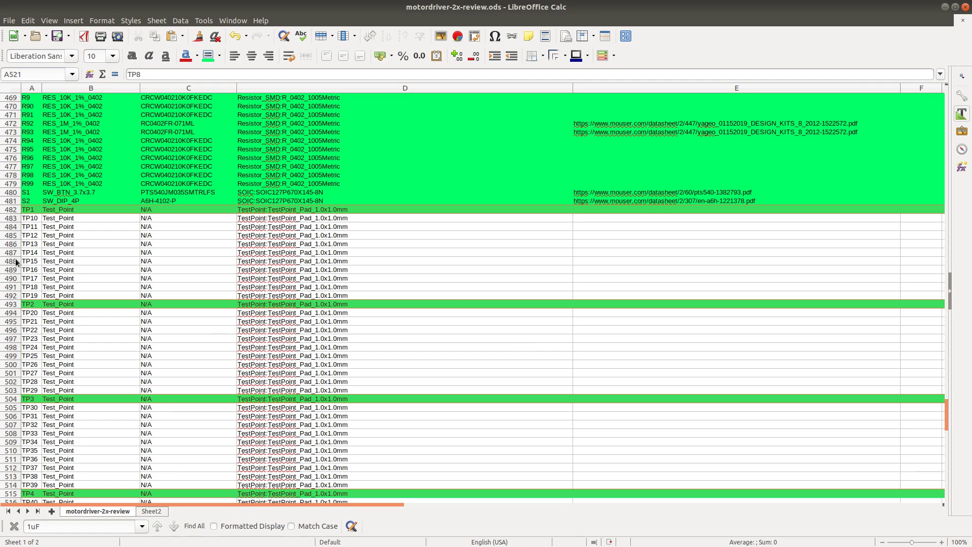
click(9, 219)
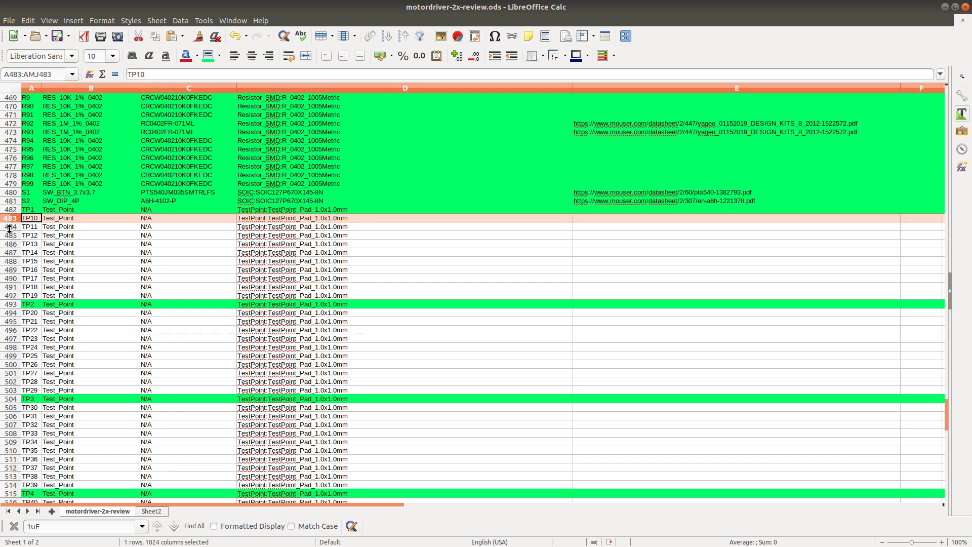
shift+click(9, 226)
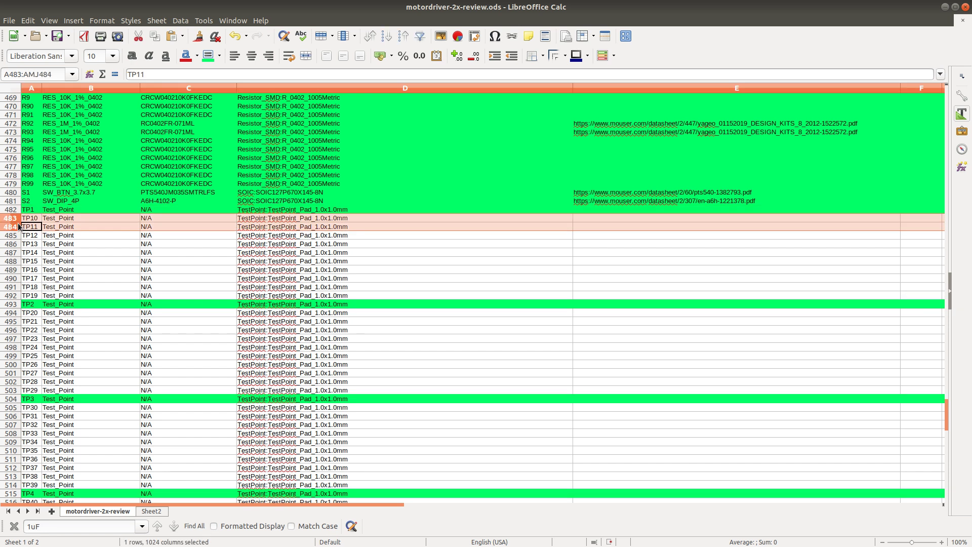
click(213, 55)
Step: Switch to Eeschema and place TP17's reference label horizontally just below its test point in the Power section
key(alt+Tab)
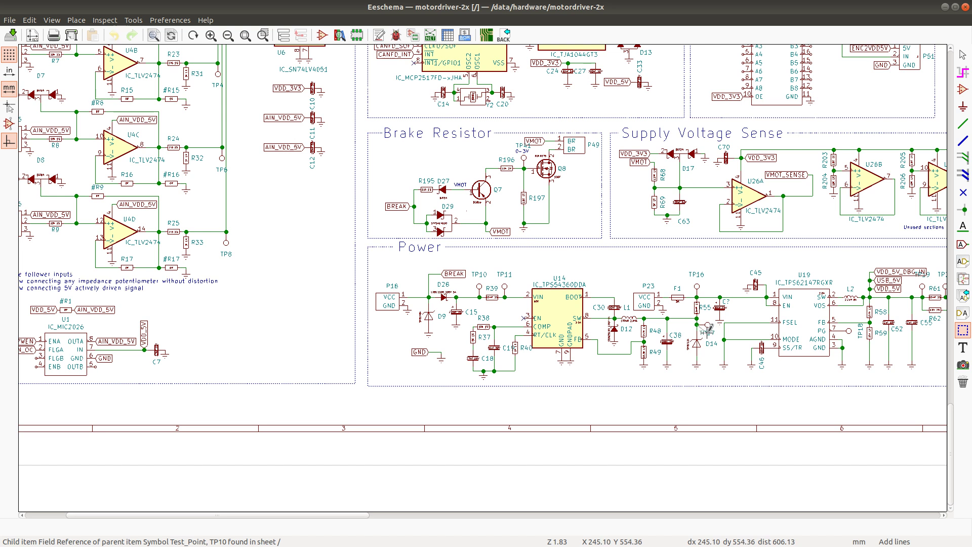
click(707, 325)
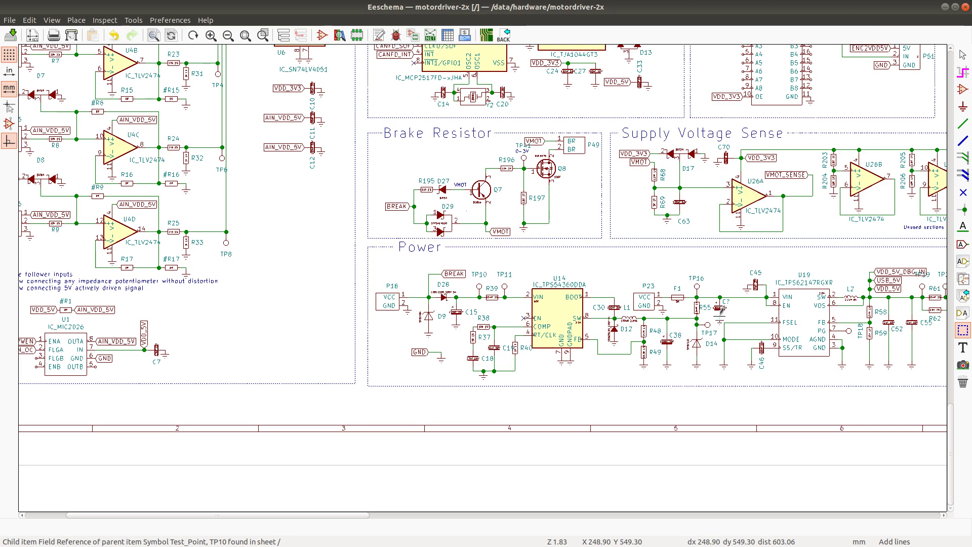
Step: Return to LibreOffice Calc and fill the TP16 and TP17 rows green
key(alt+Tab)
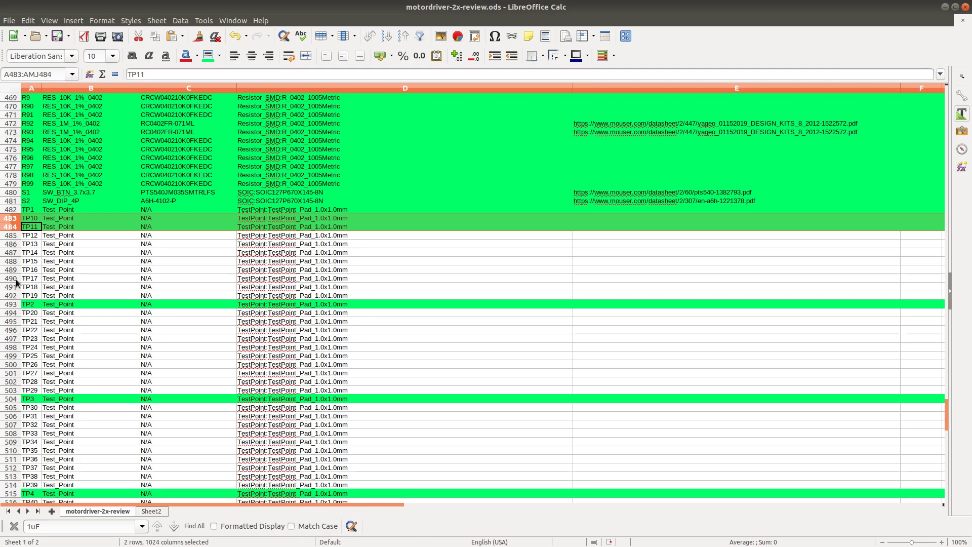
click(12, 270)
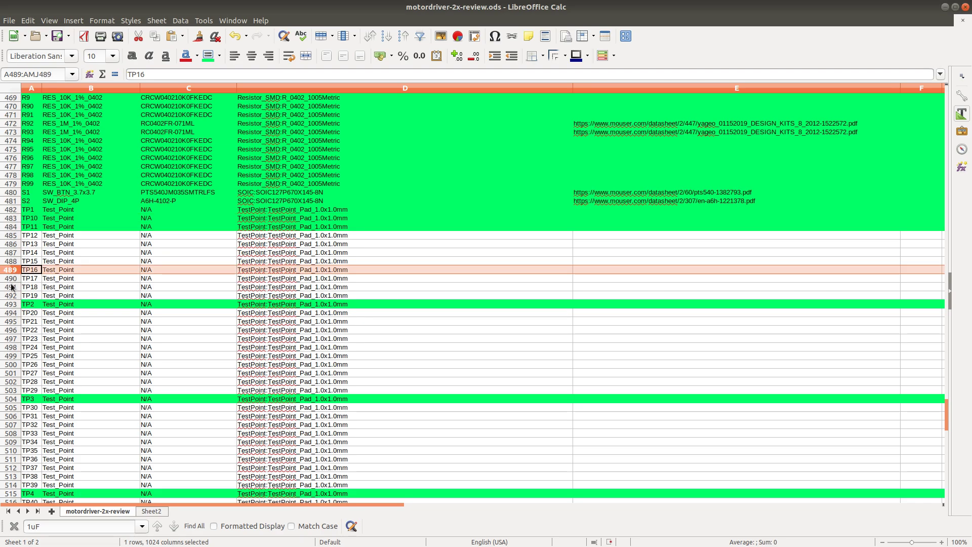
shift+click(11, 279)
click(211, 59)
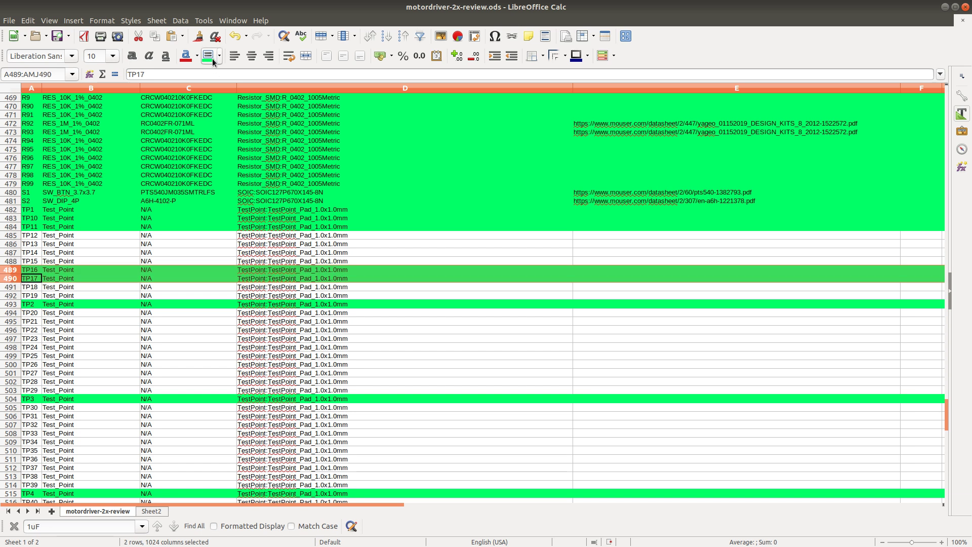
Step: Switch to Eeschema and move the TP19 and TP20 reference labels down, directly above their test points
key(alt+Tab)
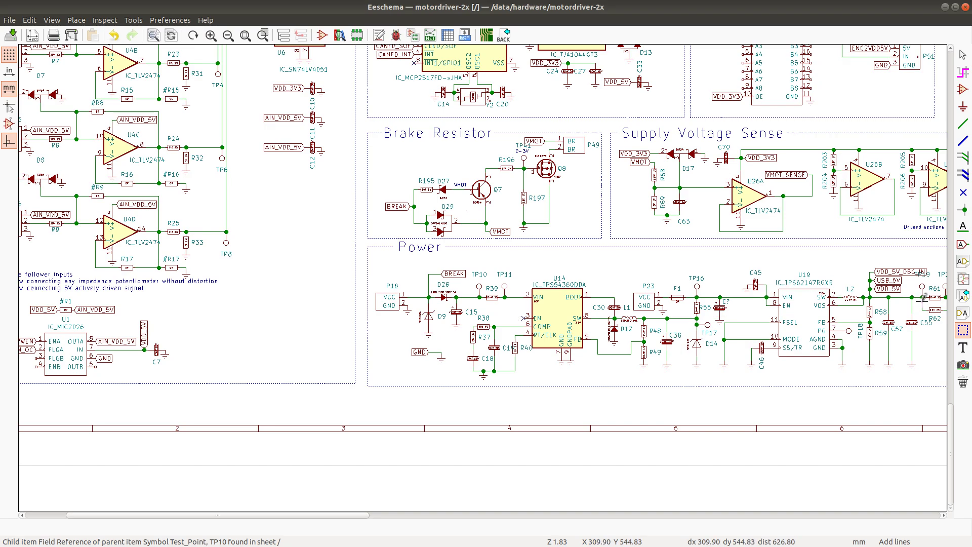
scroll(921, 300, up, 2)
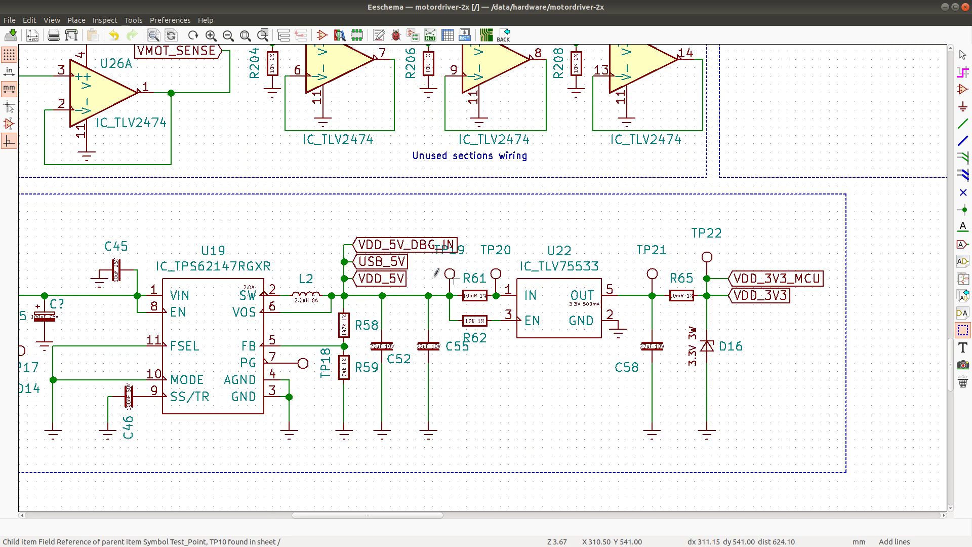
right_click(462, 246)
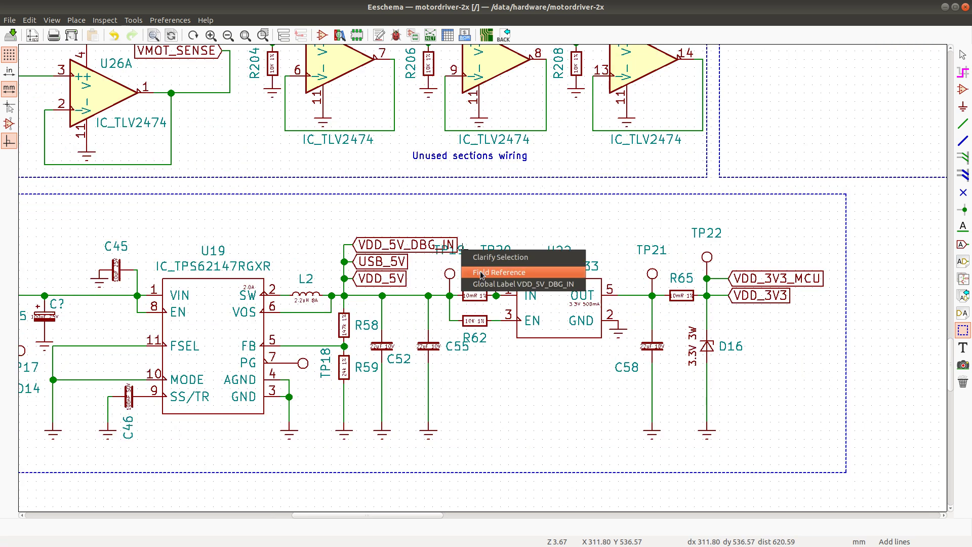
click(481, 273)
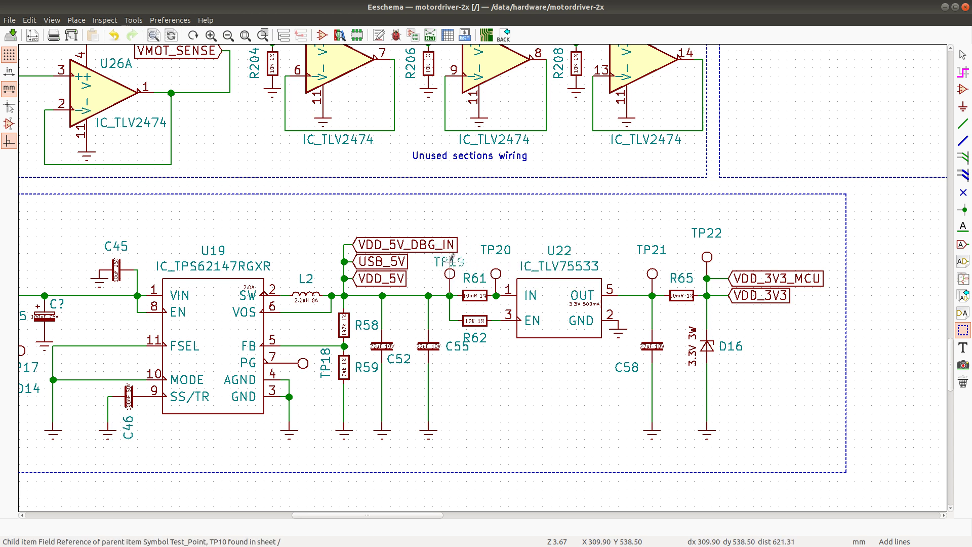
click(452, 259)
key(m)
click(498, 261)
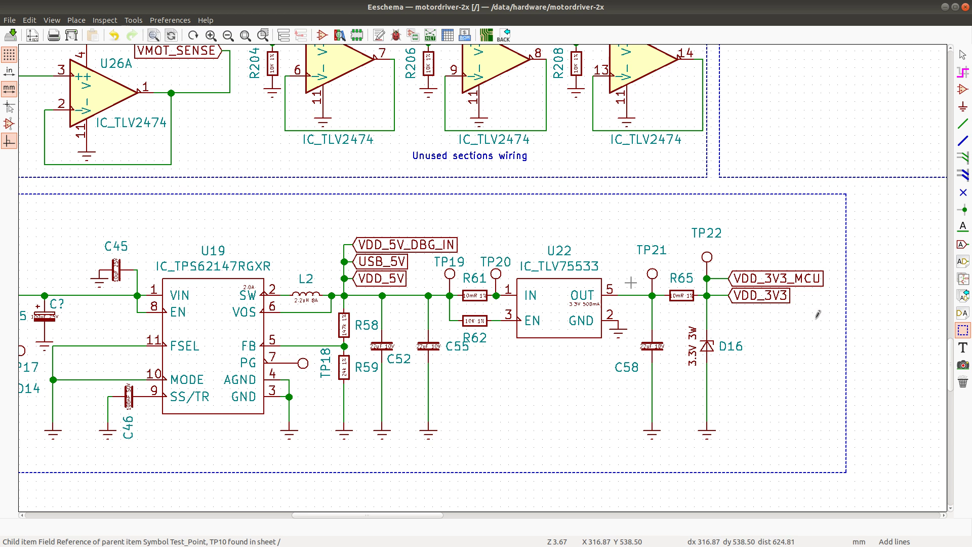
Step: Move the TP21 and TP22 reference labels down, directly above their test points
key(m)
click(652, 261)
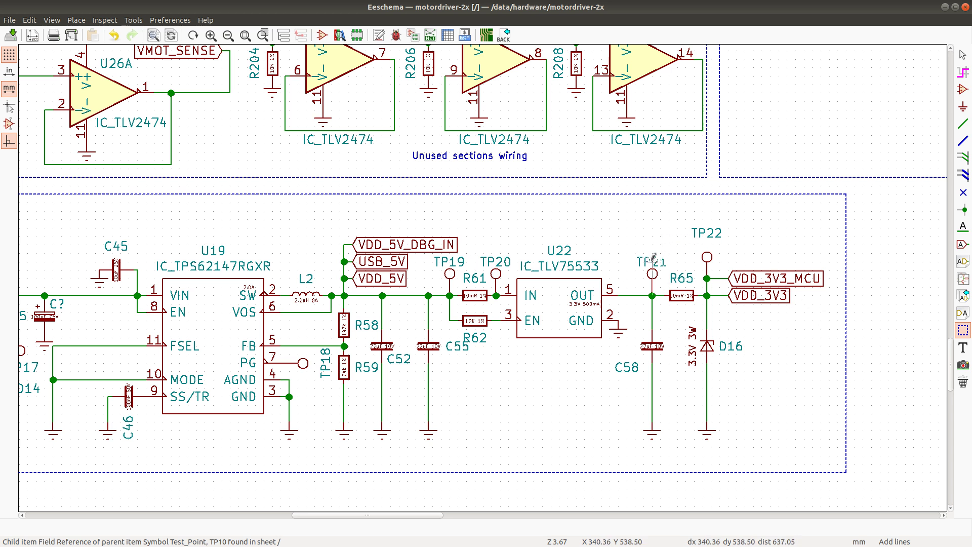
key(m)
click(709, 240)
Step: Delete test point TP21, resistor R65 and test point TP22 from the output side of regulator U22
key(Delete)
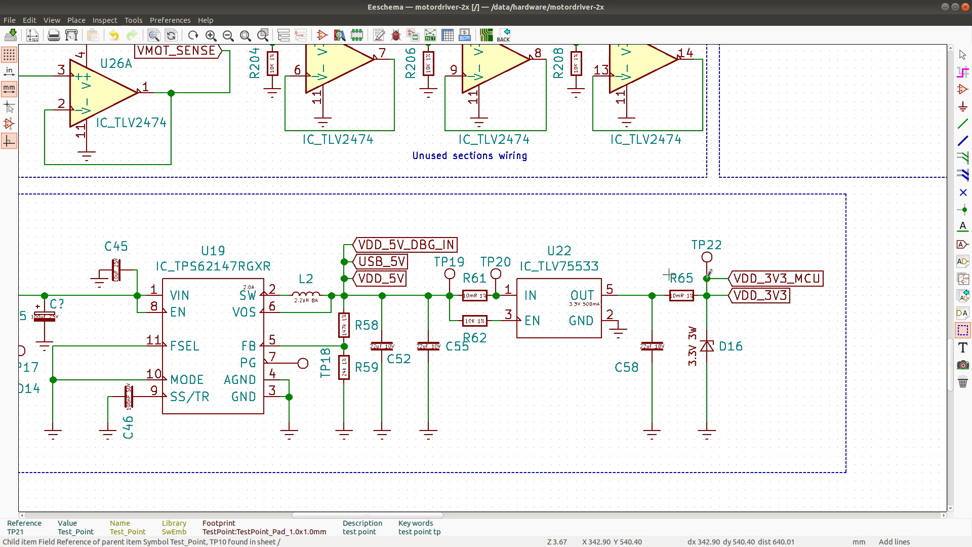
key(Delete)
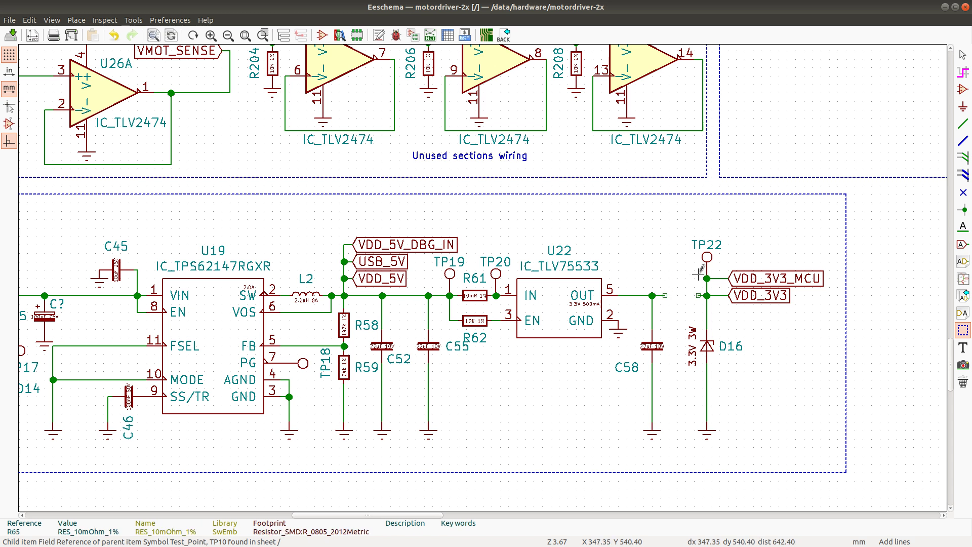
key(Delete)
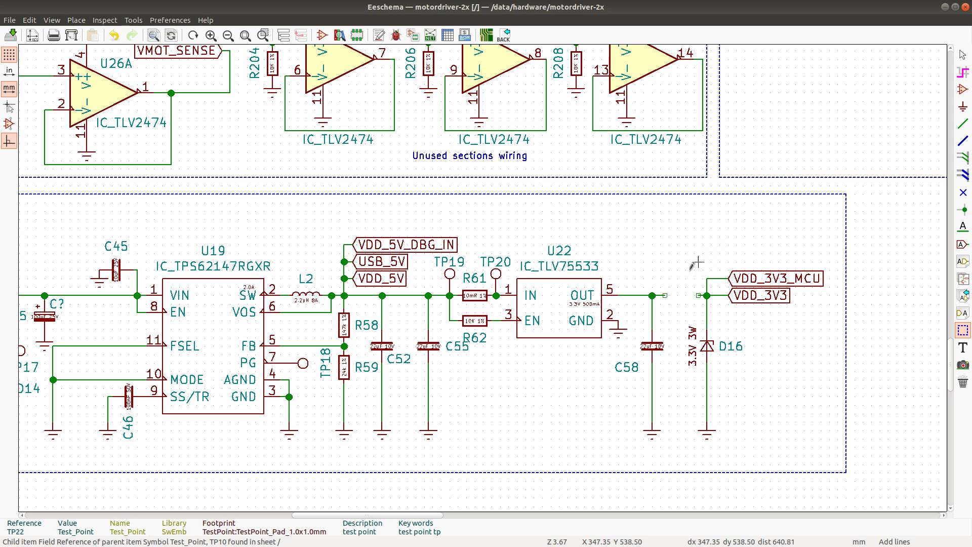
Step: Bridge the gap between U22's output and the VDD_3V3 net with a wire, and save the schematic
click(665, 295)
key(Escape)
key(w)
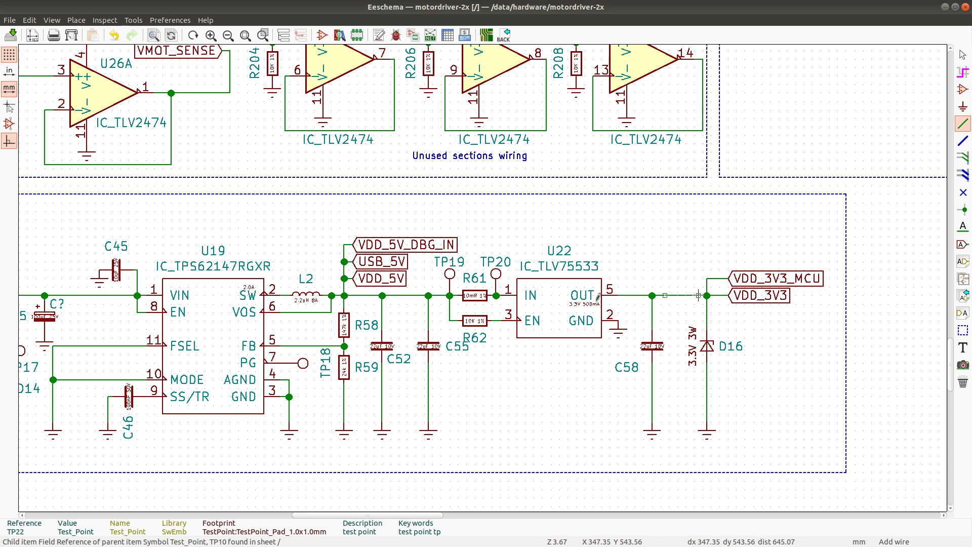
key(Escape)
key(Escape)
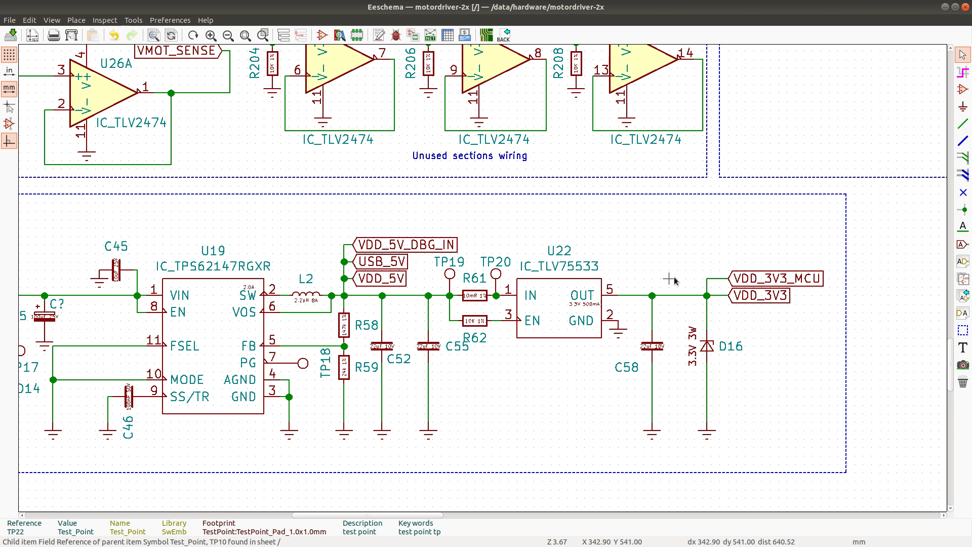
key(ctrl+s)
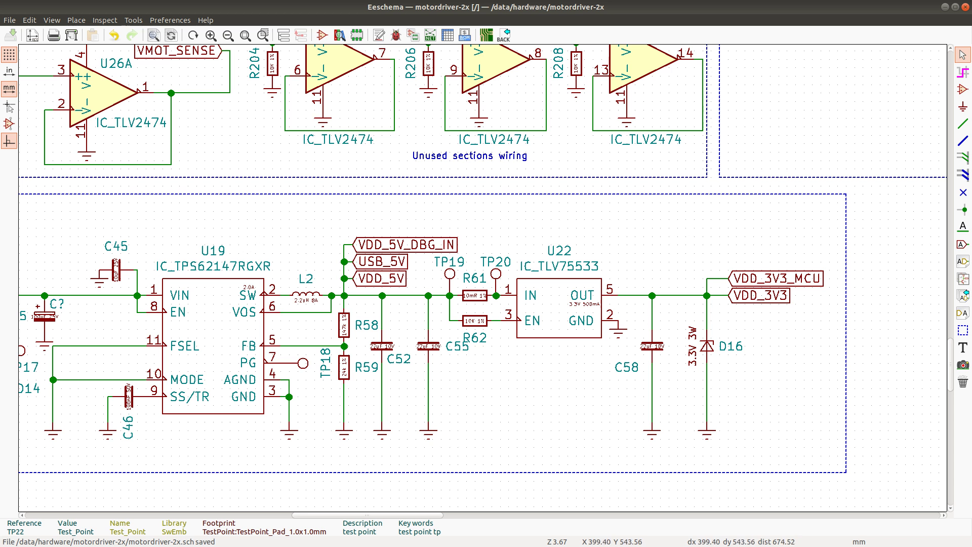
Step: Switch to LibreOffice Calc and fill the TP19 and TP20 rows green after checking both test points in the schematic
key(alt+Tab)
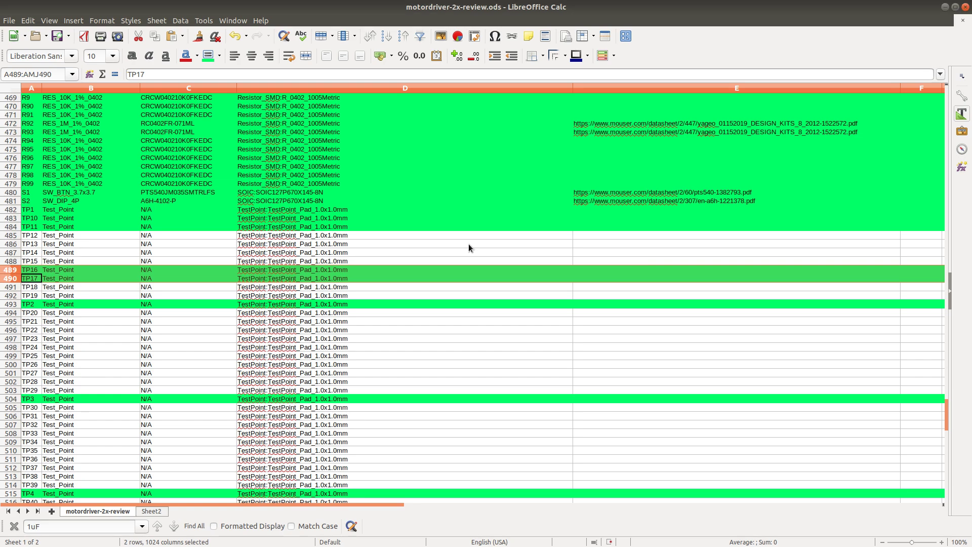
key(alt+Tab)
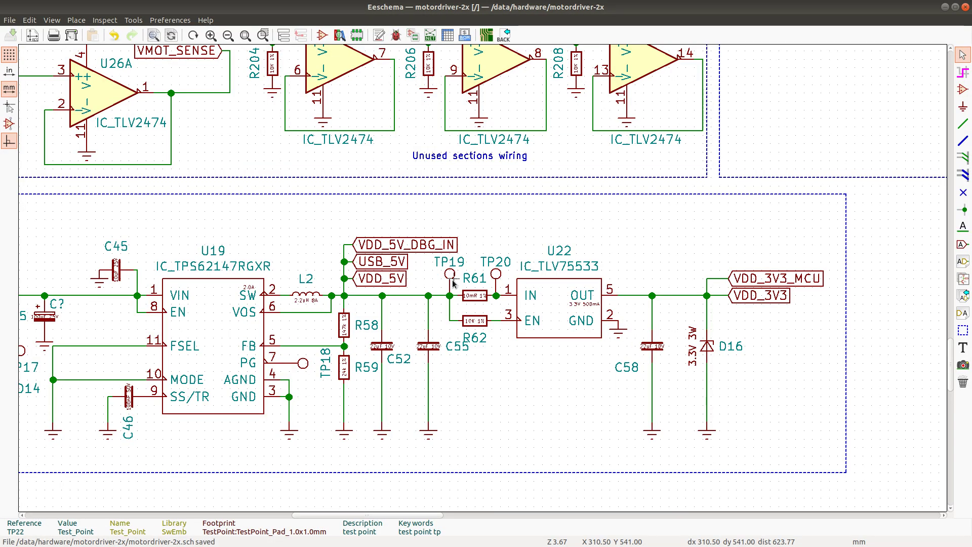
key(alt+Tab)
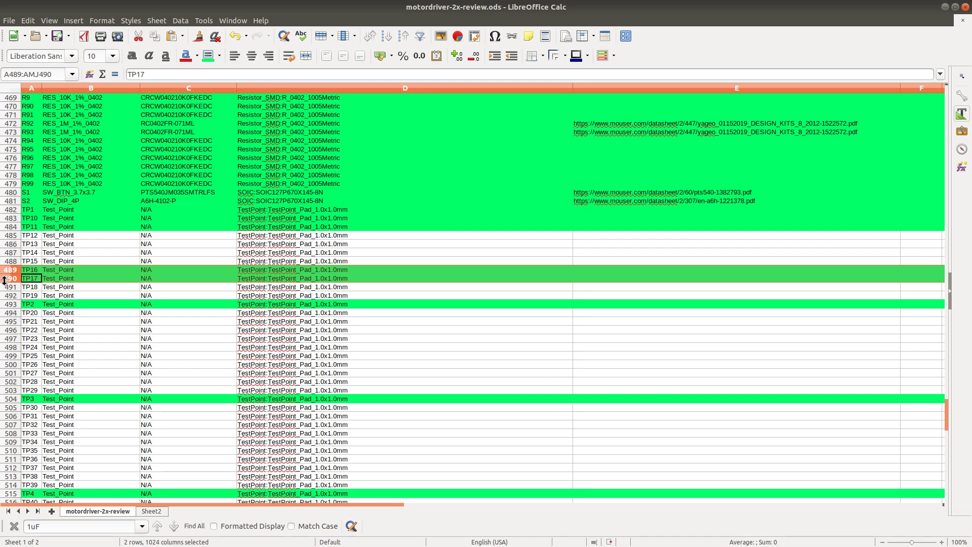
click(11, 296)
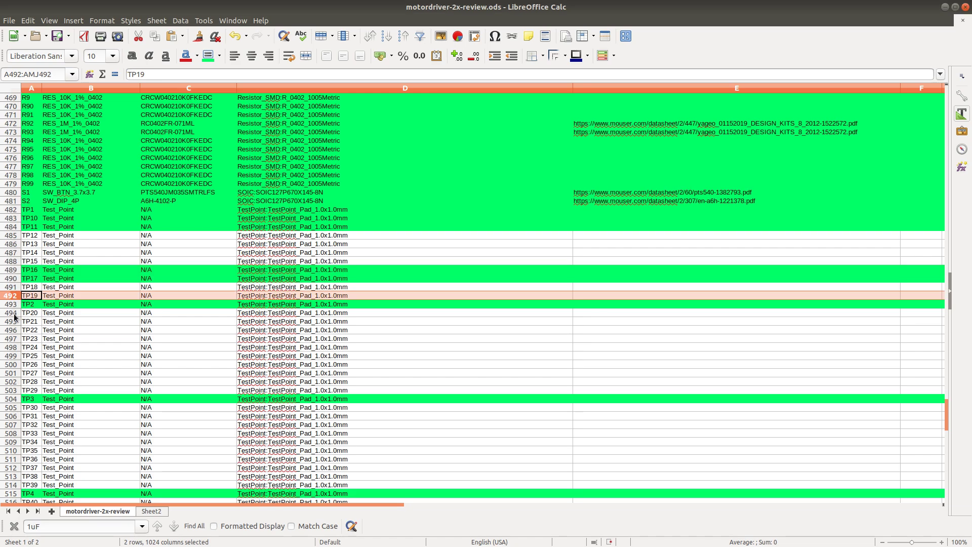
ctrl+click(12, 314)
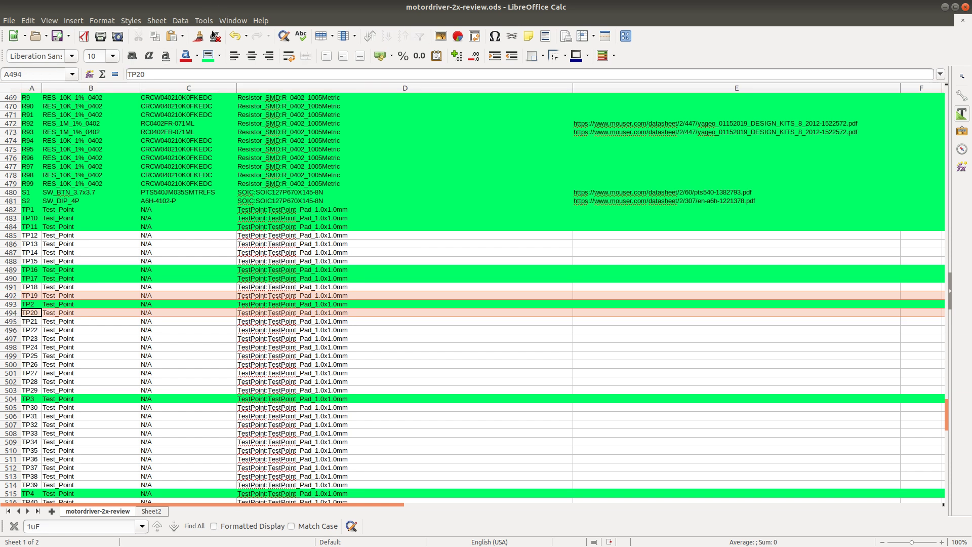
click(208, 56)
Step: Switch to Eeschema and find test point TP12, checking the Analog OUT 5V section's test points against the spreadsheet
key(alt+Tab)
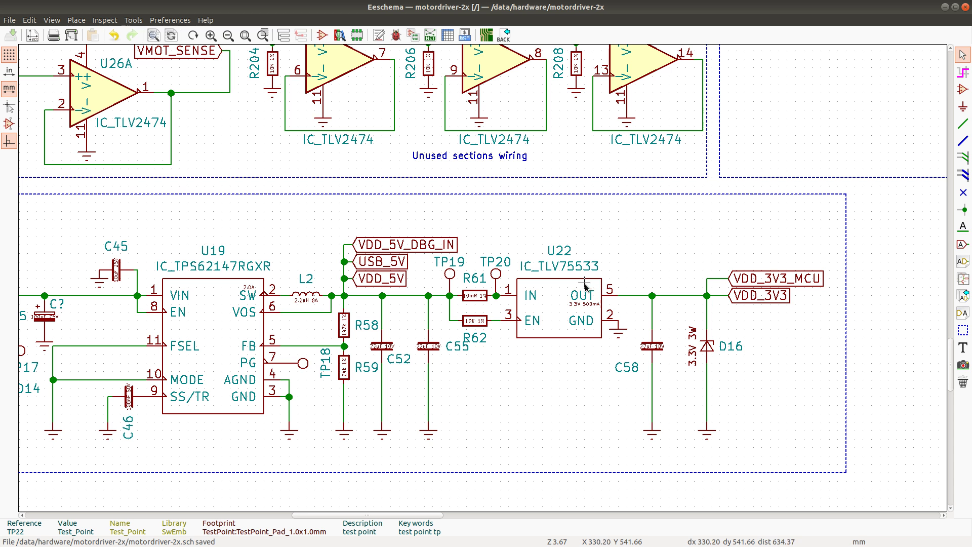
key(ctrl+f)
text(TP)
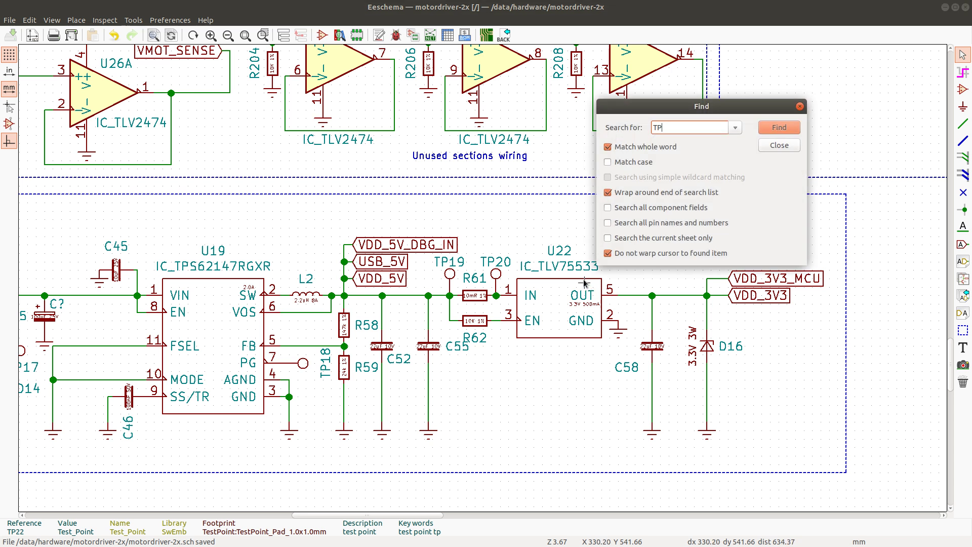
text(12)
key(Return)
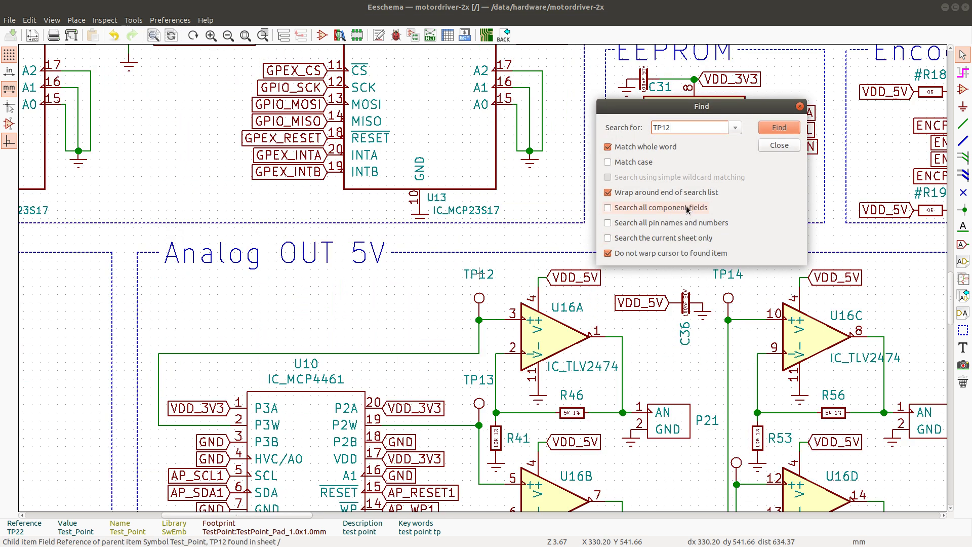
click(772, 145)
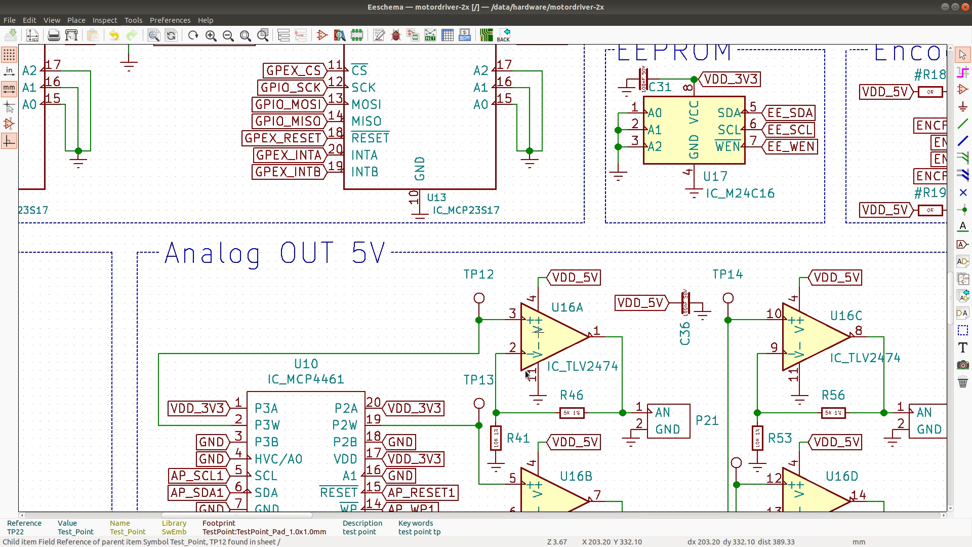
scroll(481, 278, down, 1)
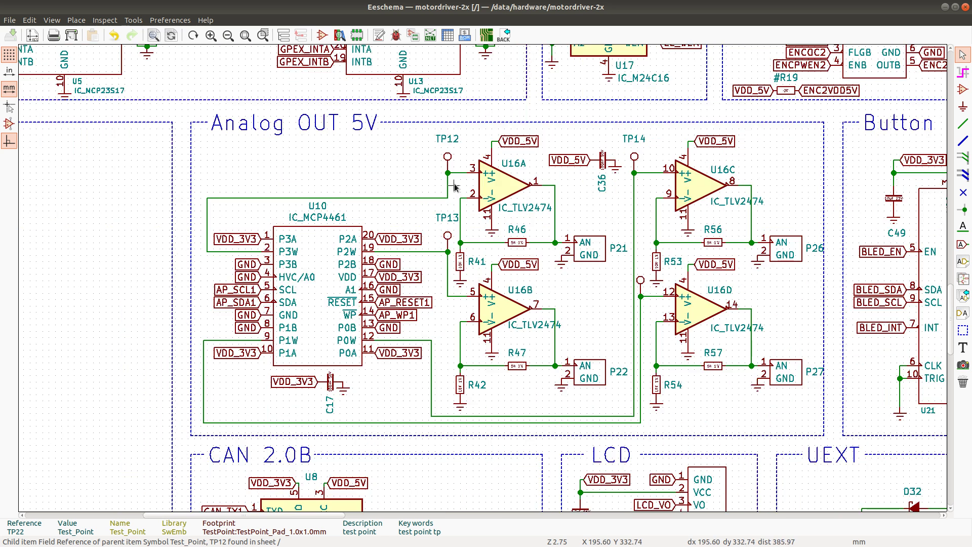
key(alt+Tab)
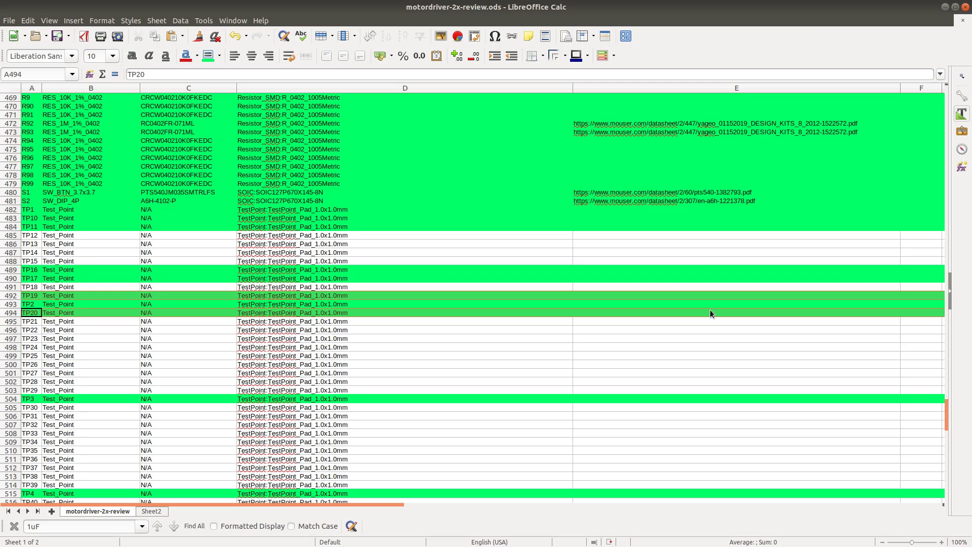
key(alt+Tab)
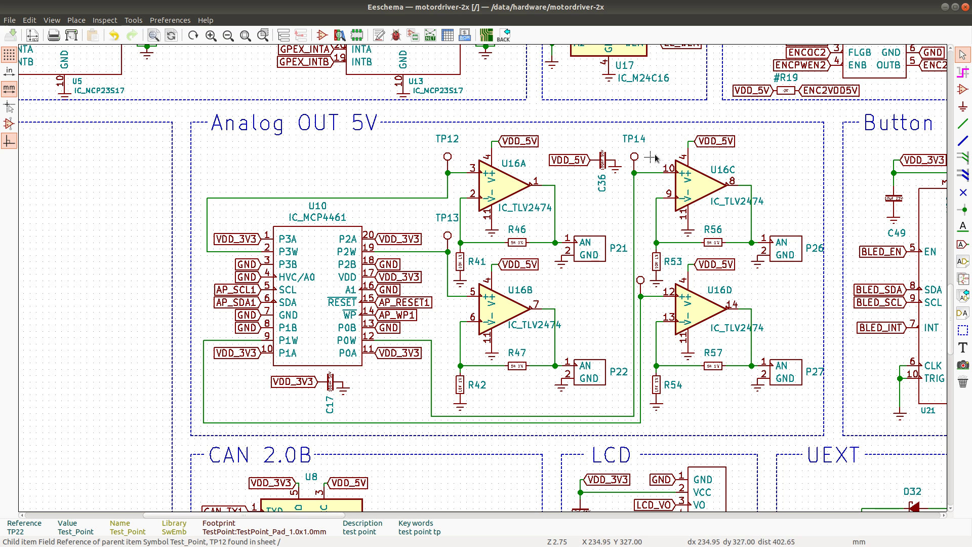
Step: Show the hidden TP15 reference of the test point at U16D's input and place the label to the left of its symbol
double_click(641, 280)
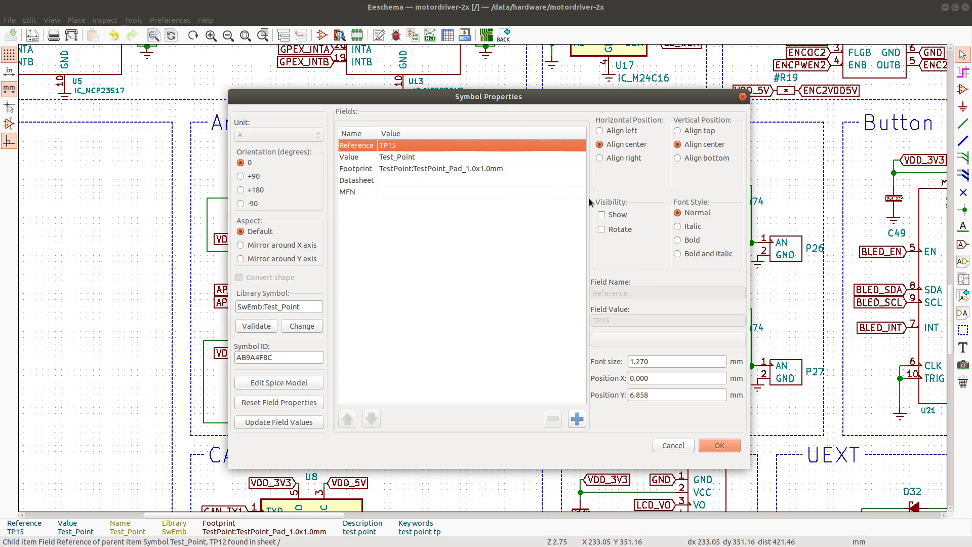
click(613, 214)
click(721, 445)
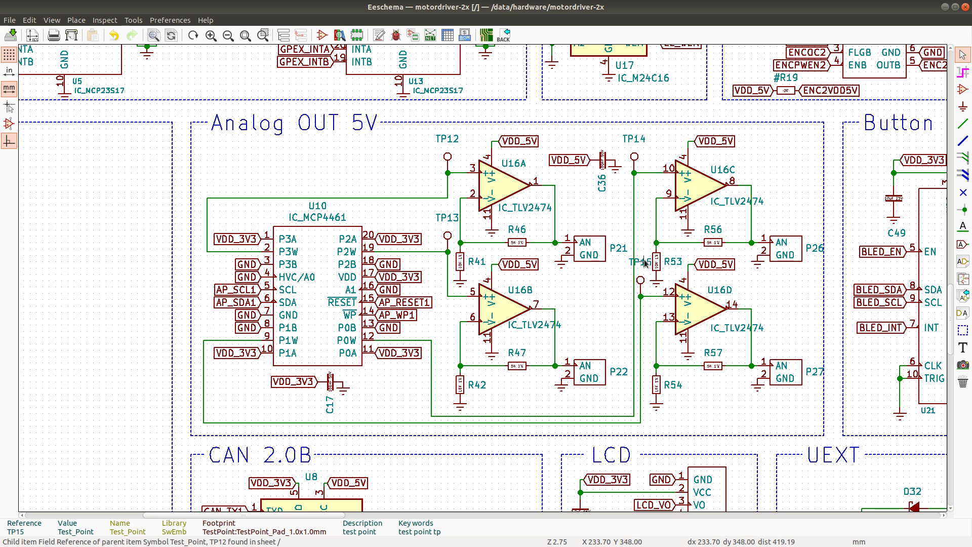
drag(644, 263, 623, 282)
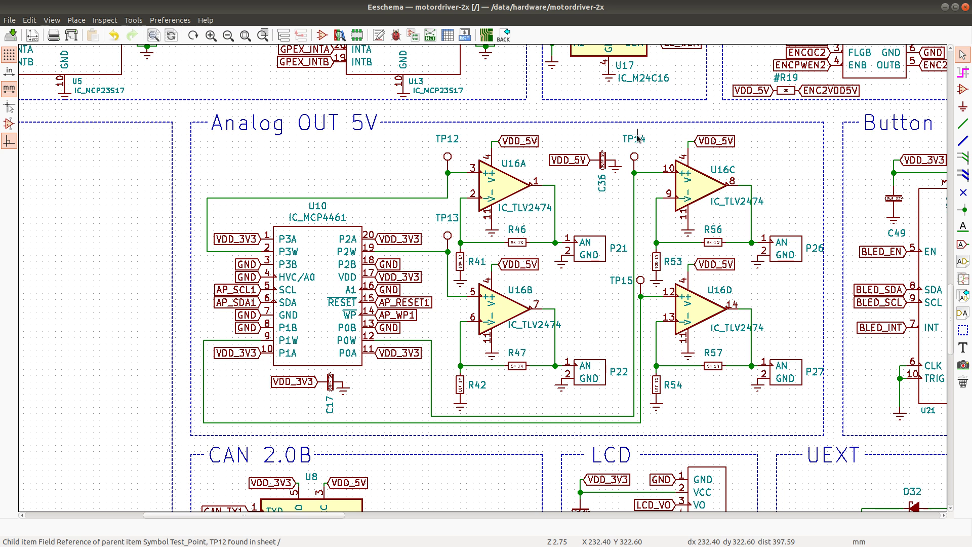
Step: Move the TP14, TP12 and TP13 reference labels down, directly above their test points
drag(637, 137, 636, 156)
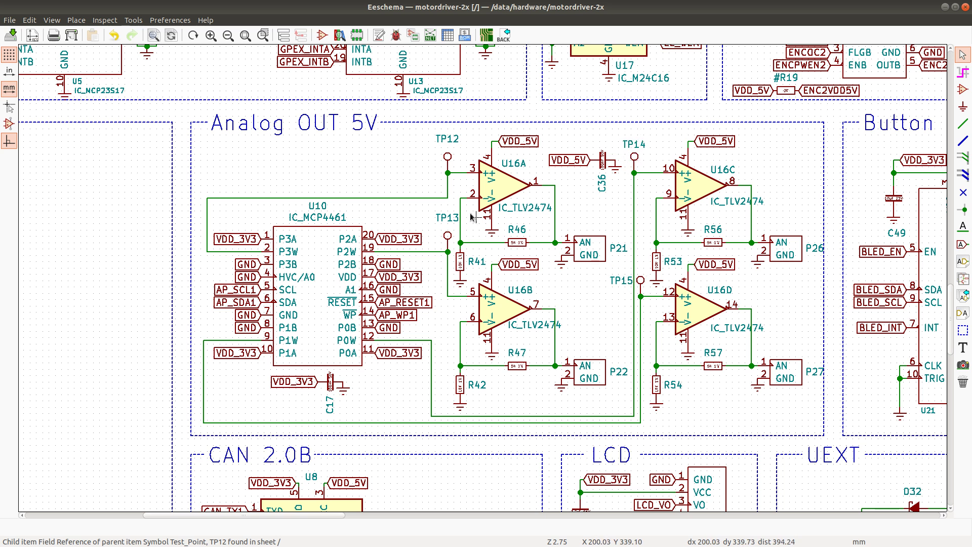
drag(448, 138, 449, 147)
click(448, 143)
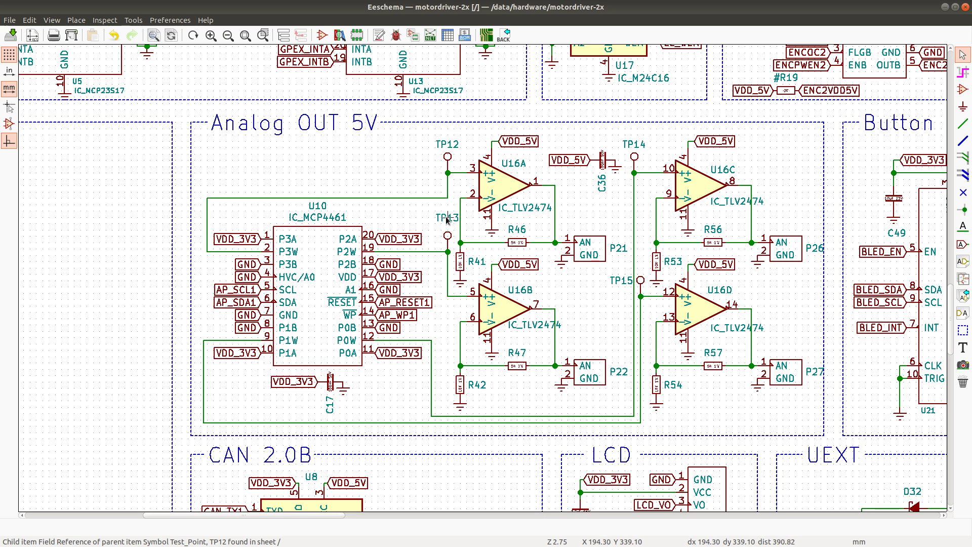
key(m)
click(448, 225)
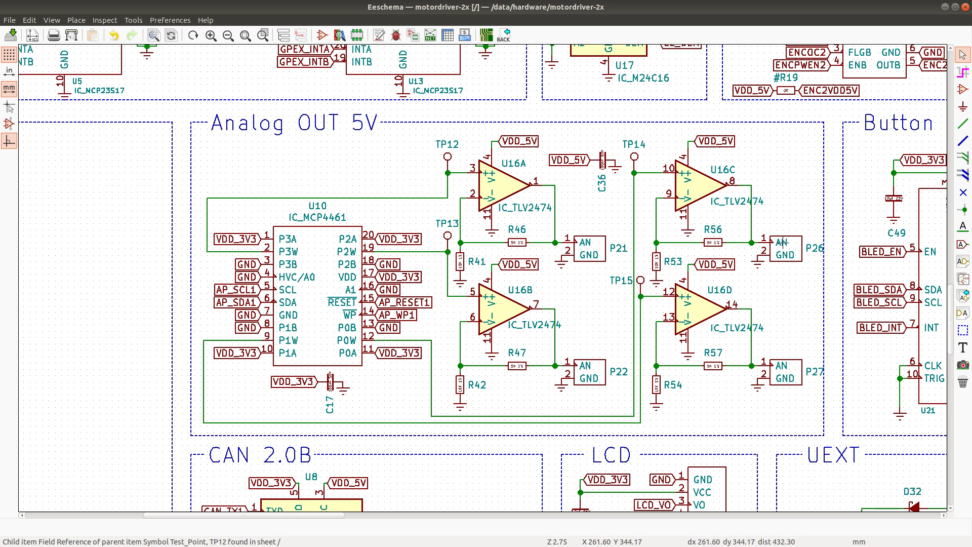
Step: Switch to LibreOffice Calc and fill the TP12, TP13, TP14 and TP15 rows green
key(alt+Tab)
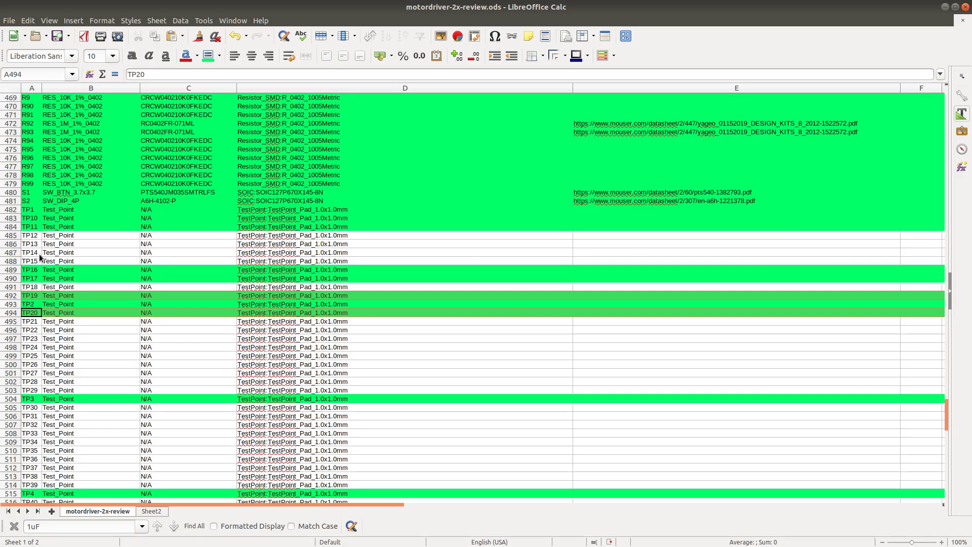
click(11, 235)
ctrl+click(11, 246)
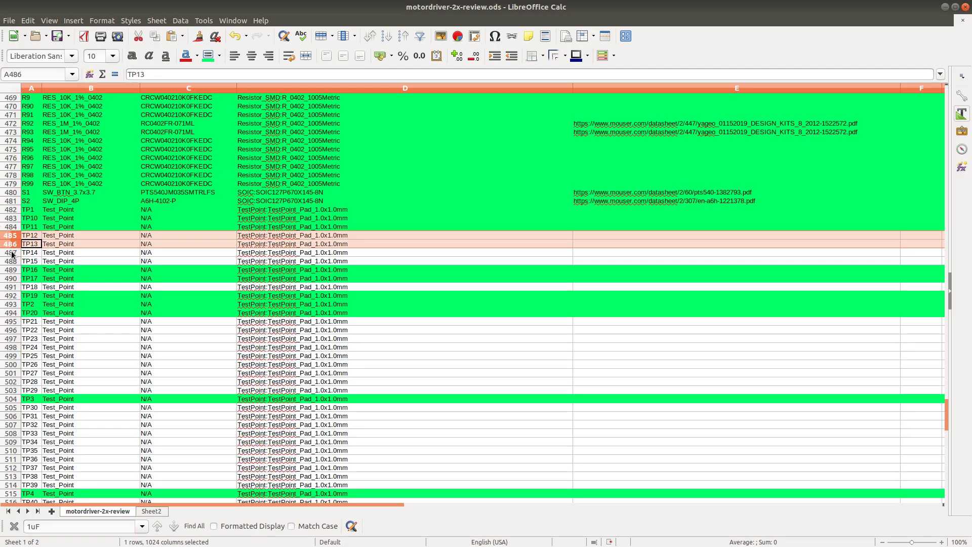
ctrl+click(12, 253)
ctrl+click(12, 262)
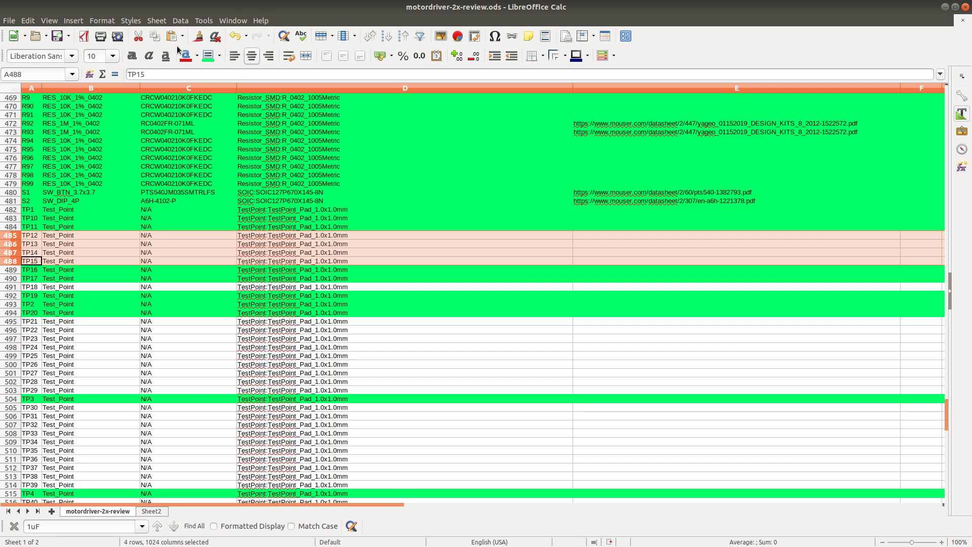
click(207, 55)
Step: Switch to Eeschema and find test point TP18 in the schematic
key(alt+Tab)
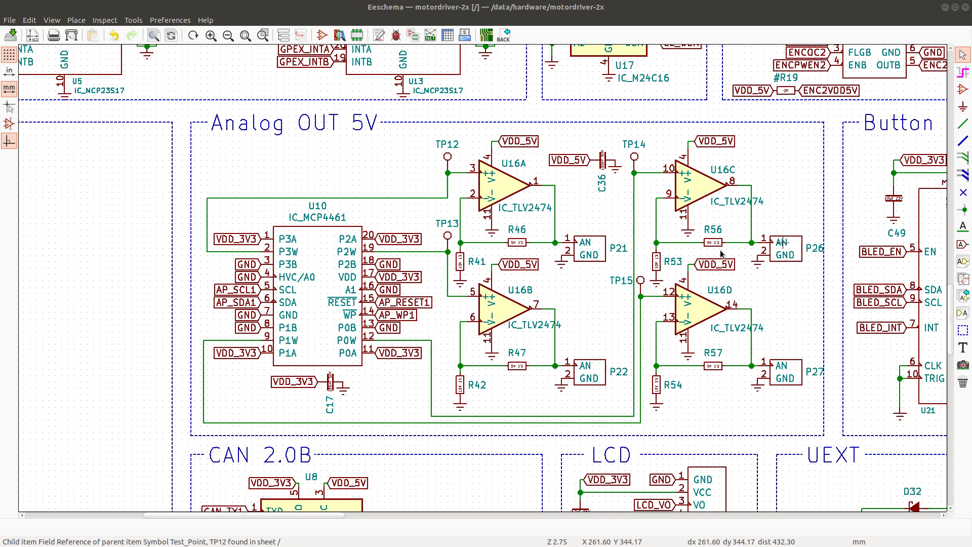
key(ctrl+f)
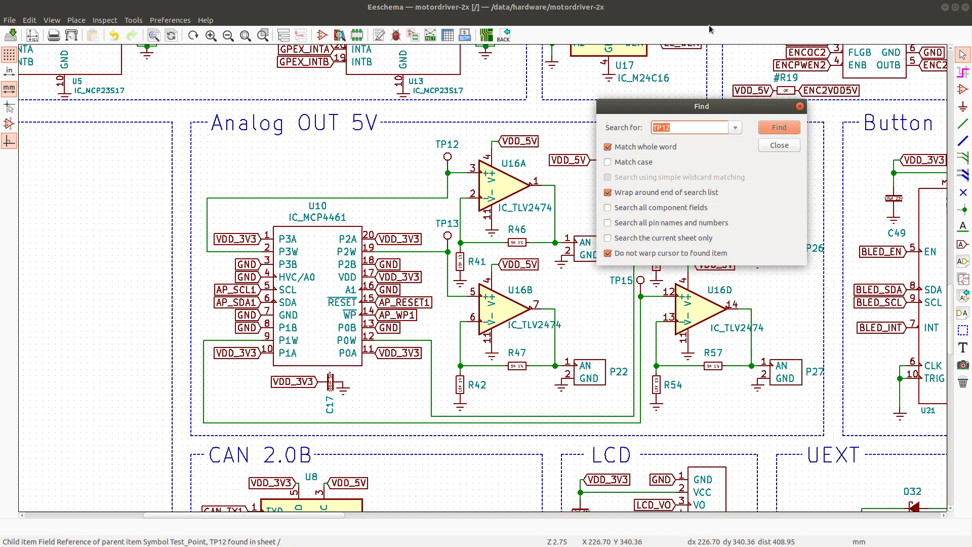
text(TP18)
key(Return)
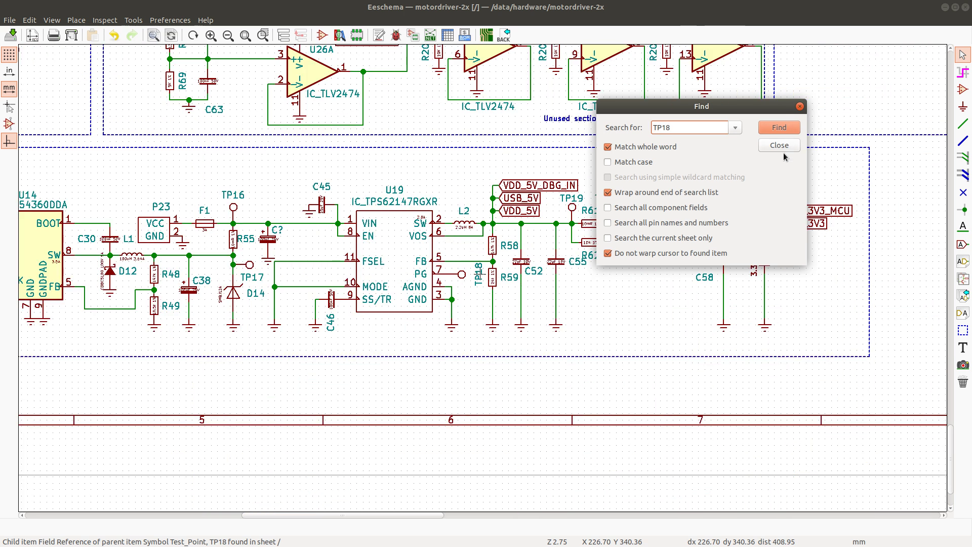
click(781, 146)
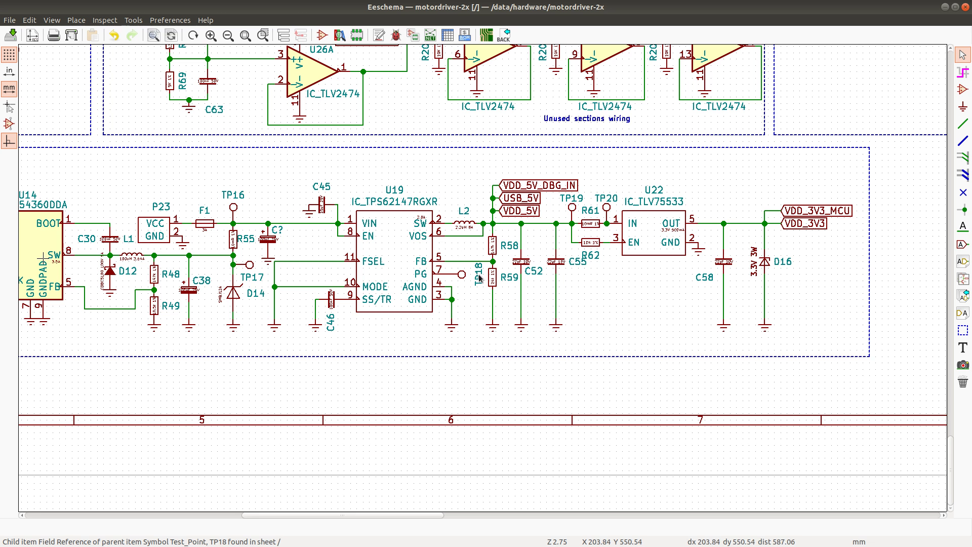
Step: Copy test point TP19 and place the copy on U22's output net, directly above capacitor C58
scroll(44, 257, down, 2)
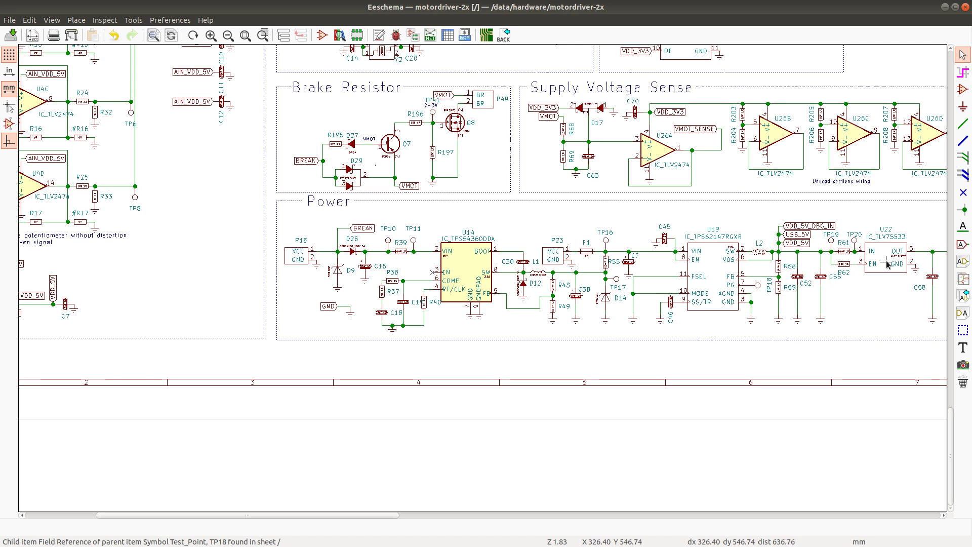
scroll(897, 256, up, 3)
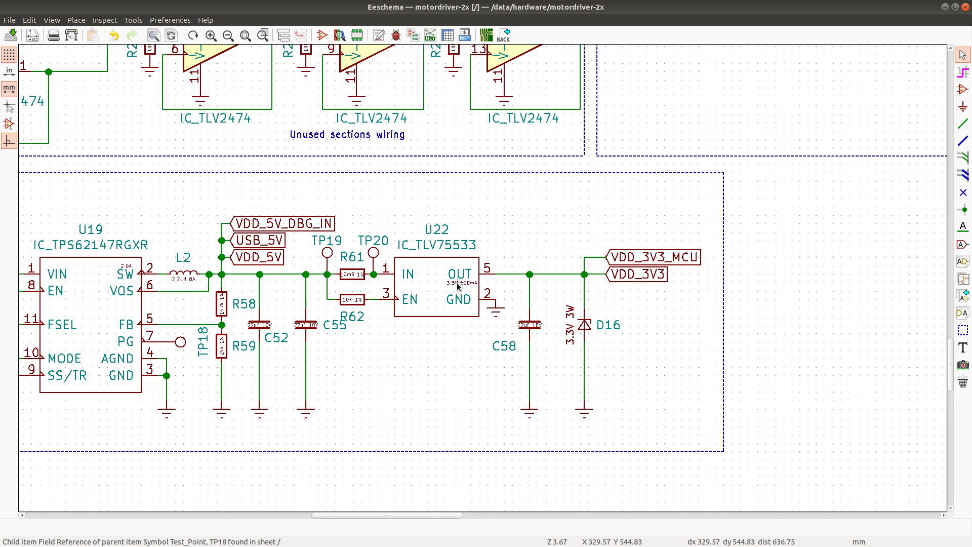
click(327, 253)
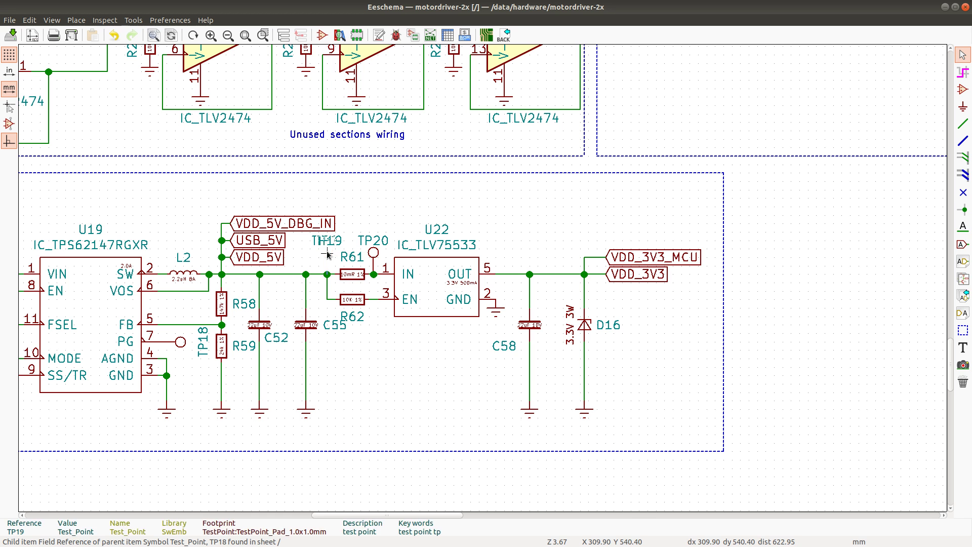
key(c)
click(529, 256)
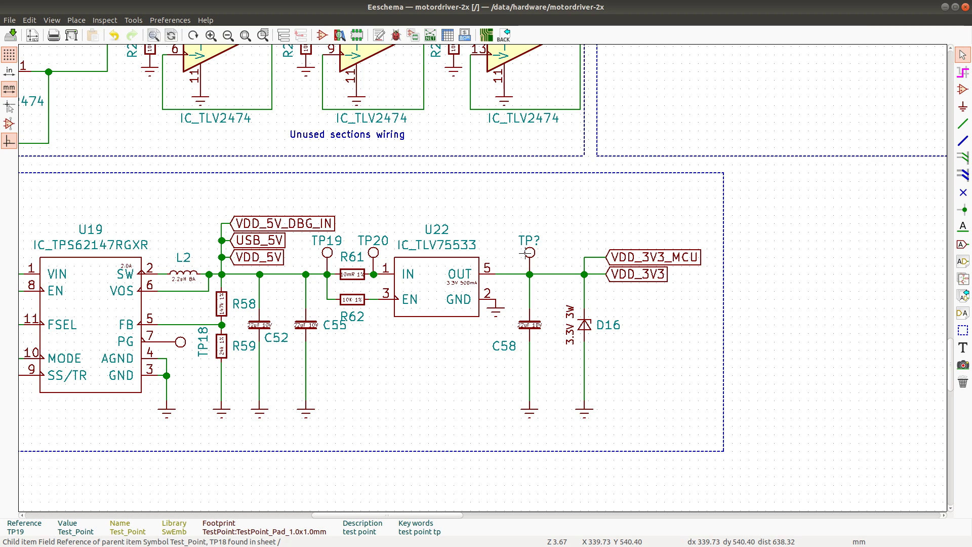
key(alt+Tab)
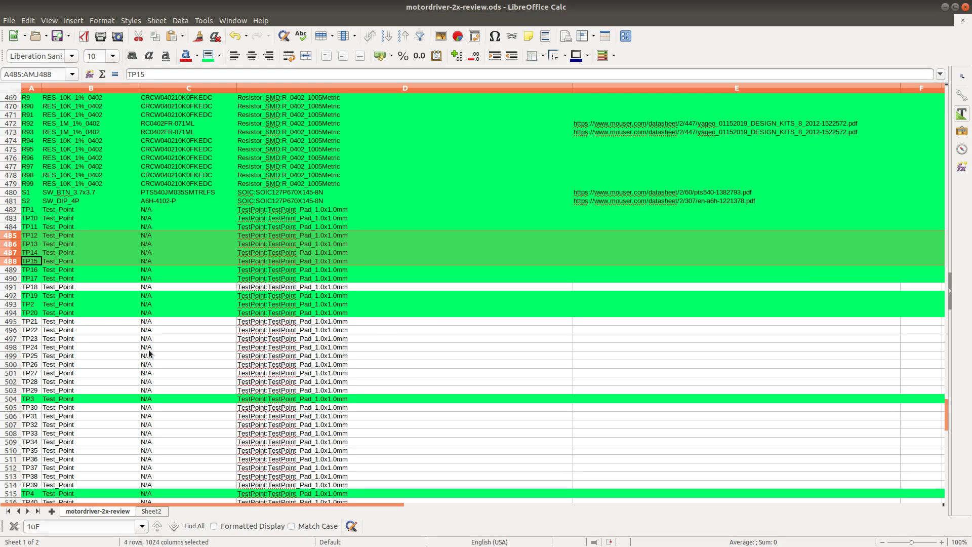
key(alt+Tab)
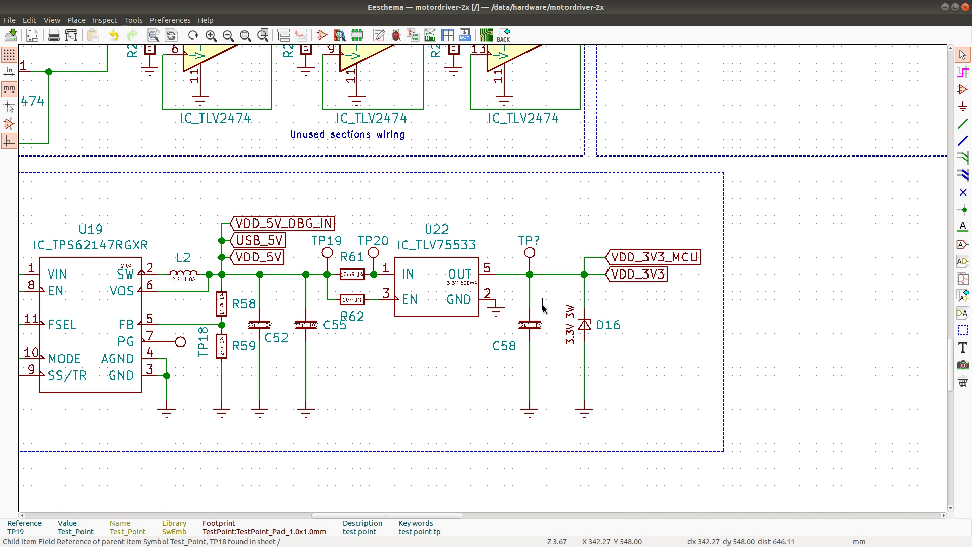
key(ctrl+f)
text(T)
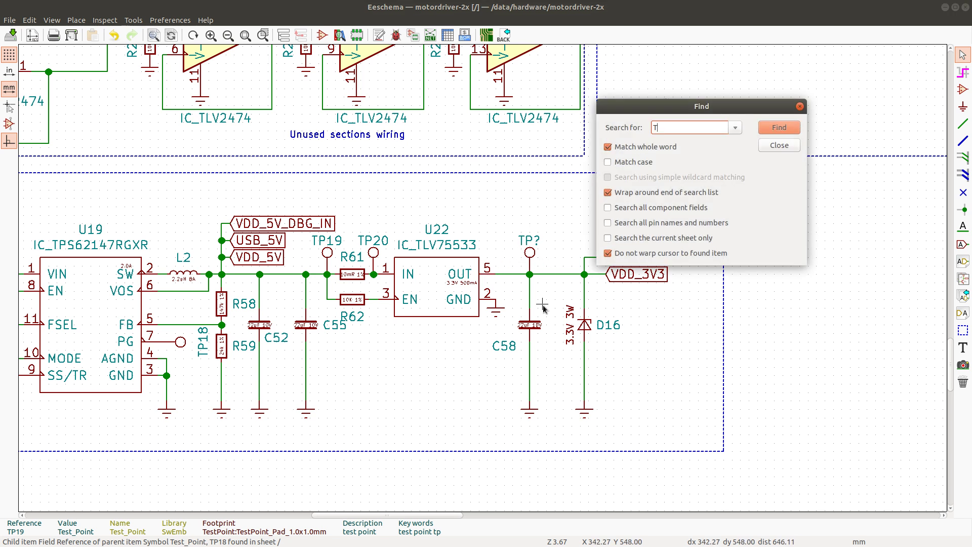
click(787, 145)
Step: Switch to LibreOffice Calc and fill the TP18 row green
key(alt+Tab)
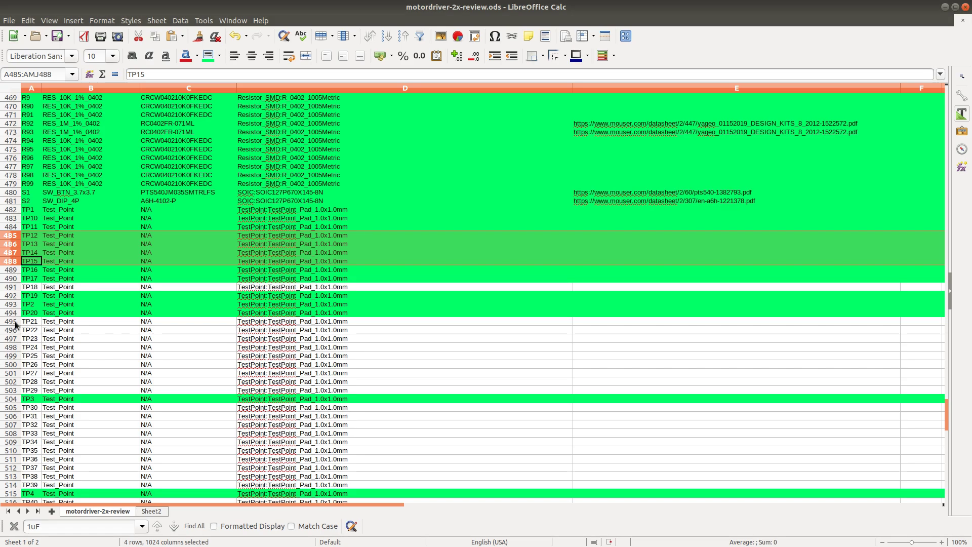
click(7, 287)
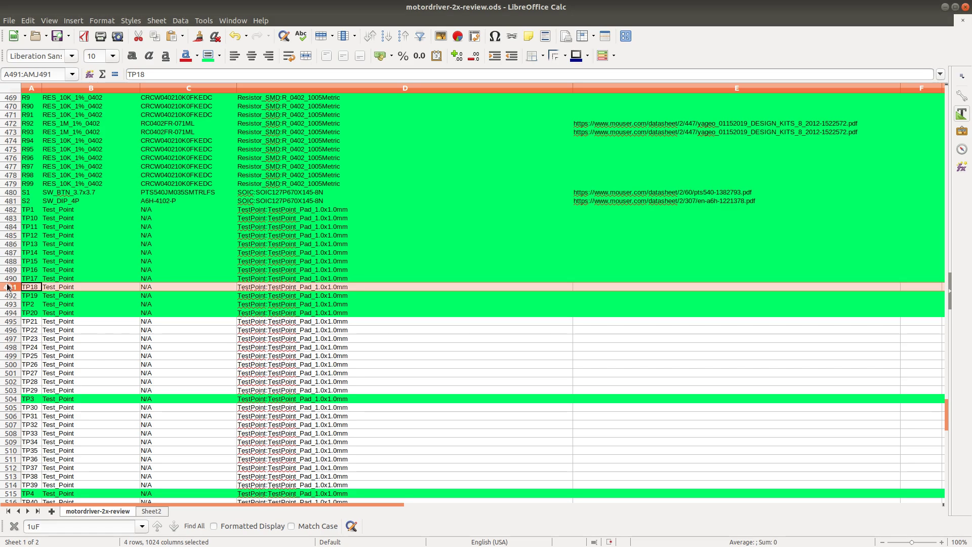
click(208, 56)
Step: Switch to Eeschema and search the schematic for the reference TP21
key(alt+Tab)
key(ctrl+f)
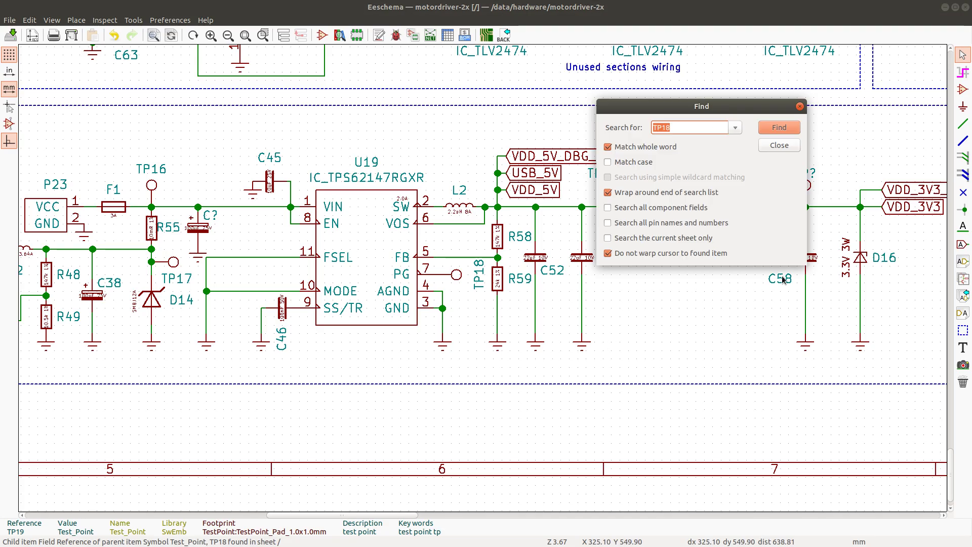
text(TP)
click(779, 127)
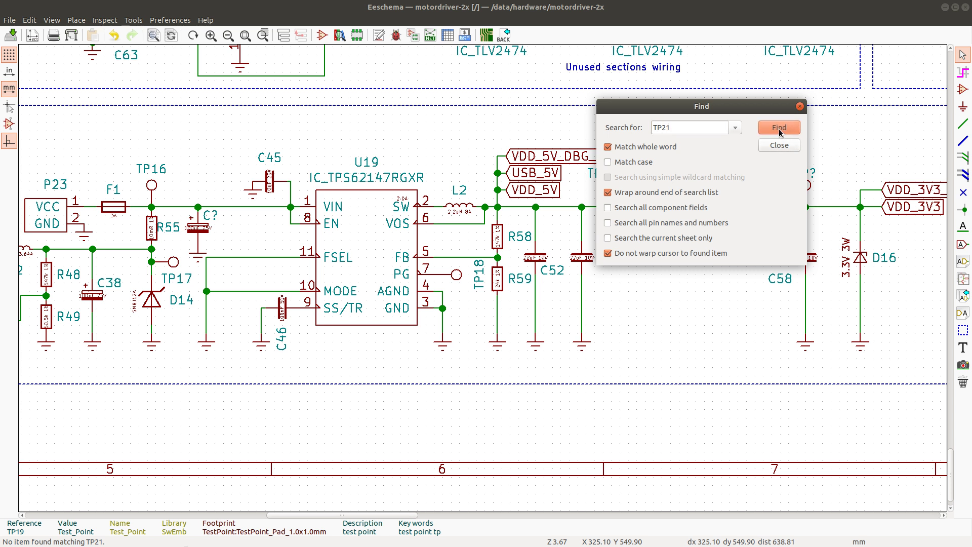
click(779, 130)
click(779, 145)
Step: Set the reference of the new test point at U22's output to TP21 and save the schematic
double_click(807, 174)
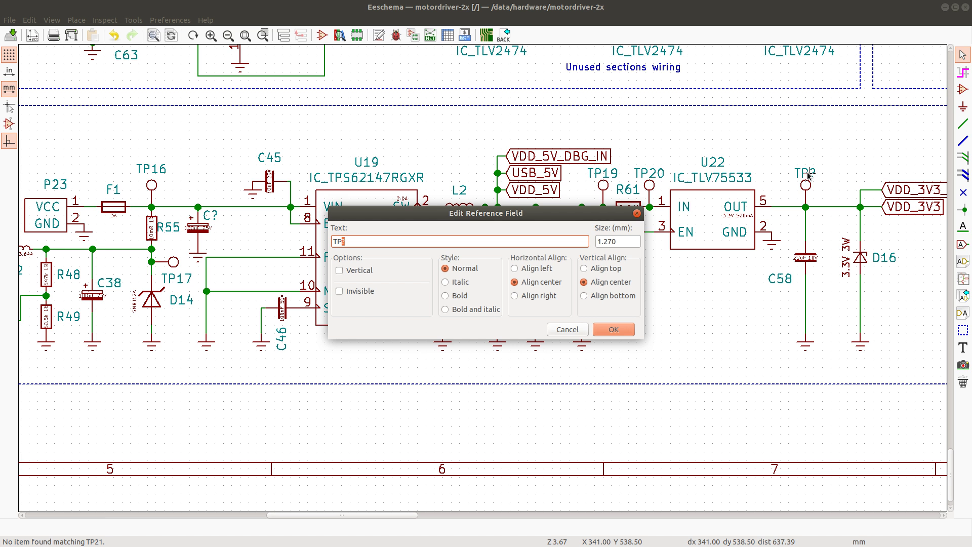
text(21)
key(Return)
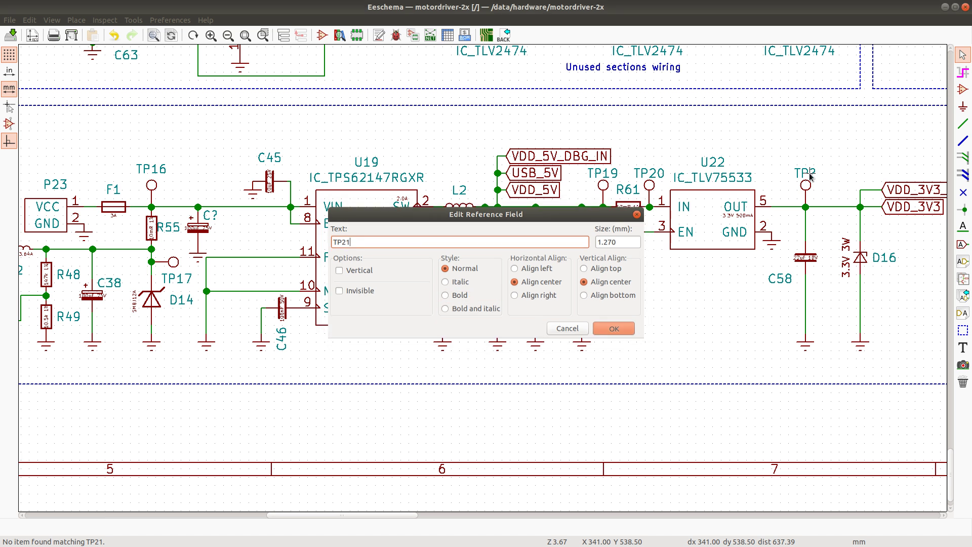
key(ctrl+s)
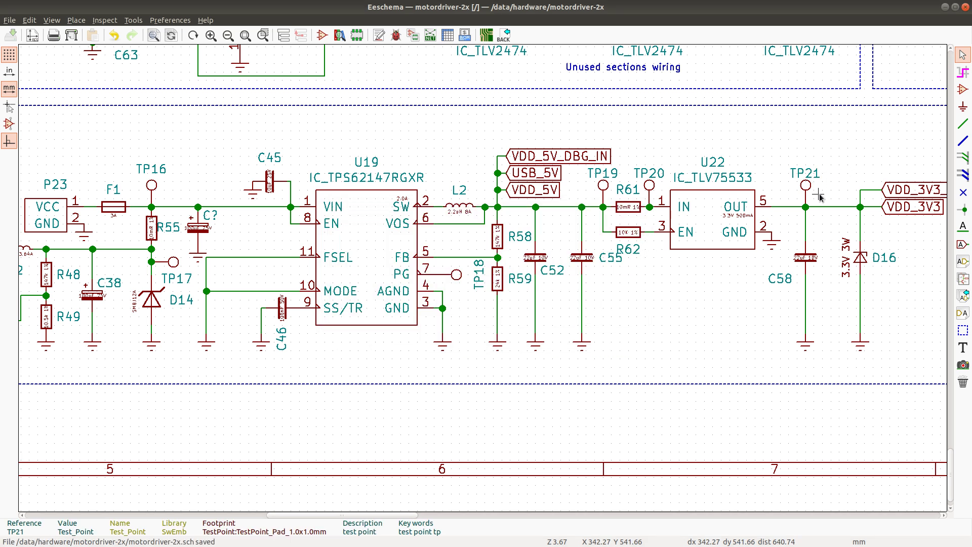
Step: Switch to LibreOffice Calc and fill the TP21 row green
key(alt+Tab)
click(12, 323)
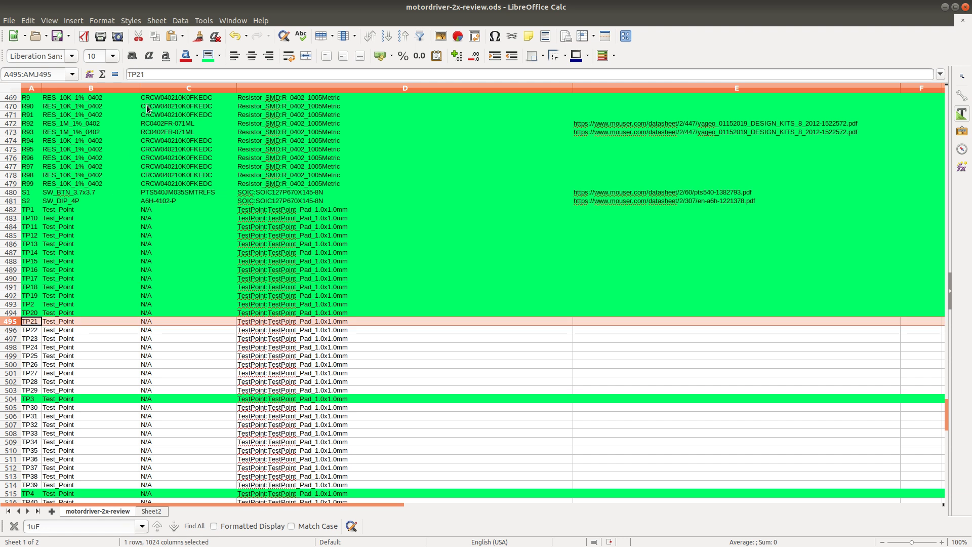
click(208, 55)
Step: Switch to Eeschema and search the schematic for the reference TP22
key(alt+Tab)
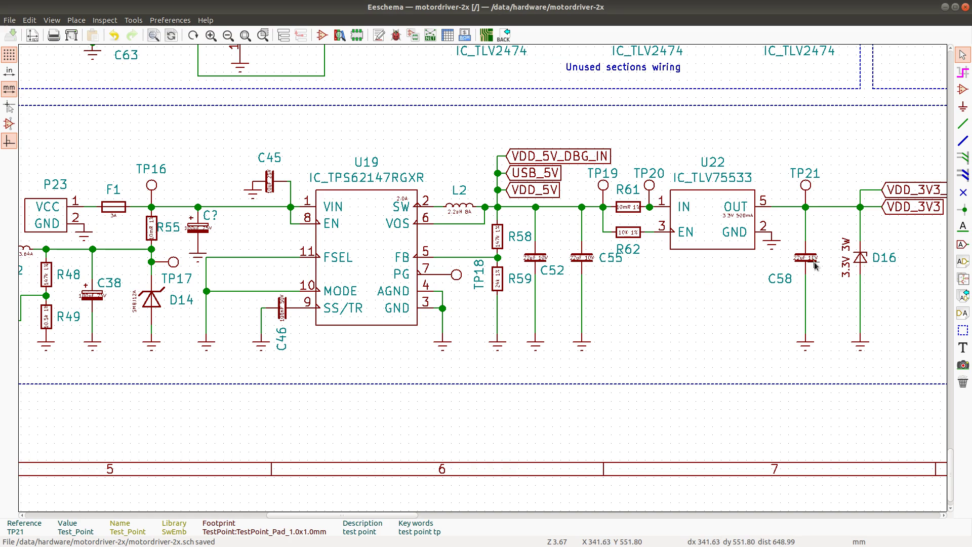
key(ctrl+f)
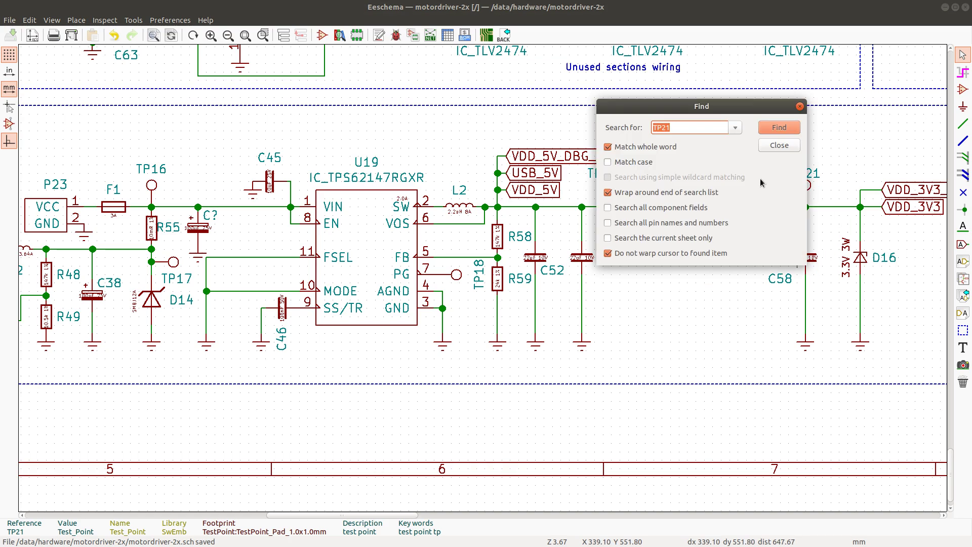
click(677, 129)
key(BackSpace)
text(2)
key(Return)
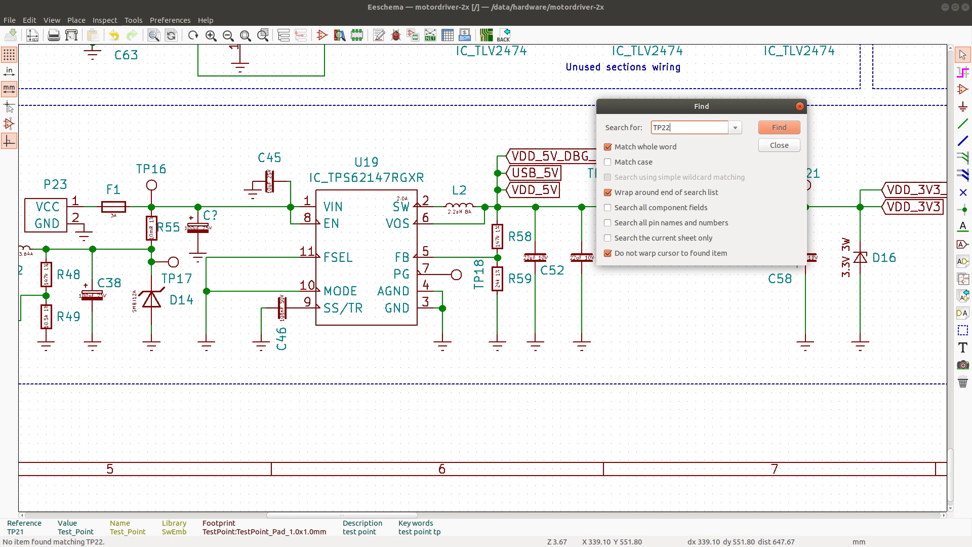
click(799, 106)
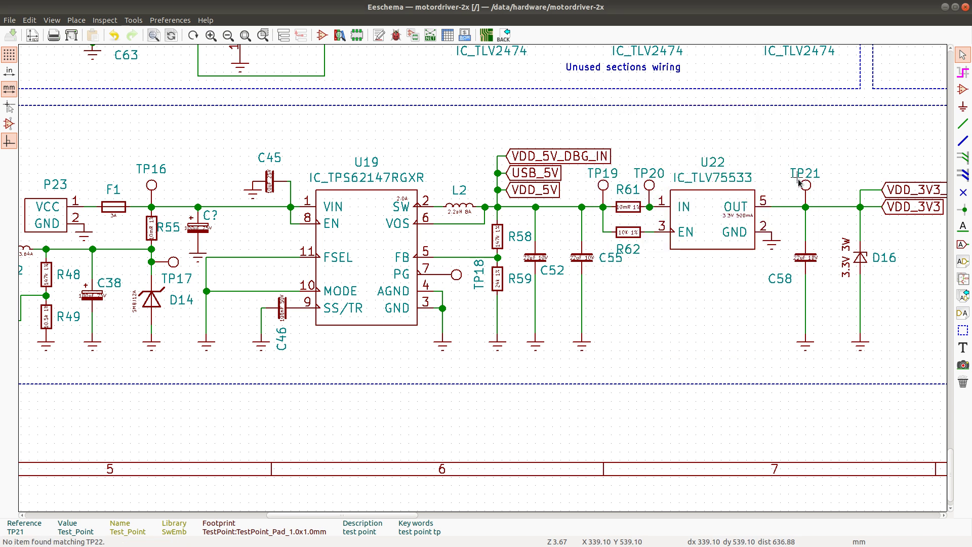
Step: Switch to LibreOffice Calc and fill the TP22 row green
key(alt+Tab)
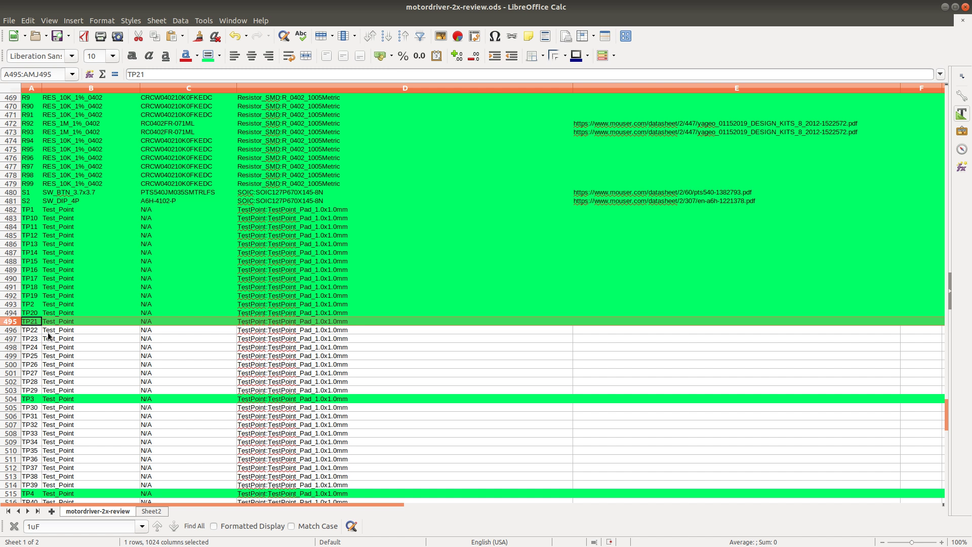
click(9, 330)
click(214, 52)
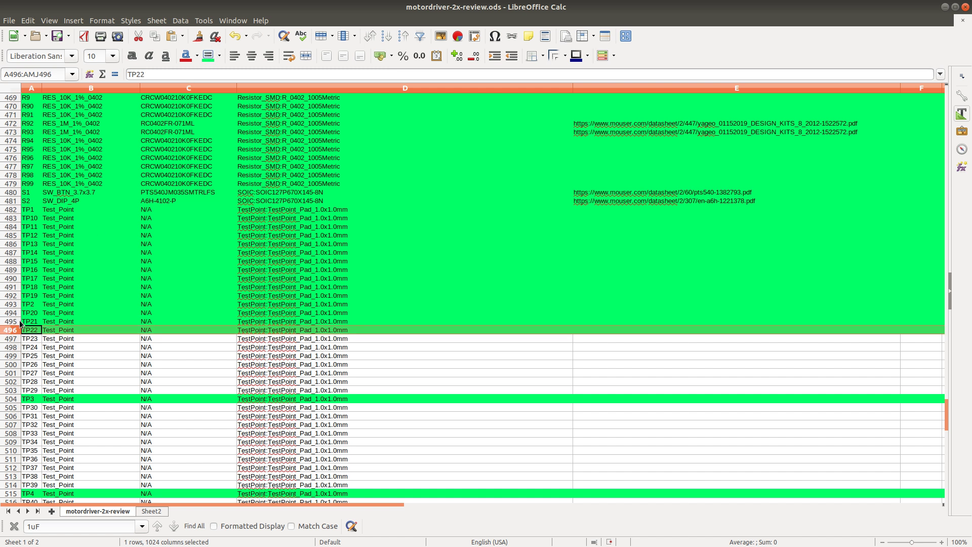
Step: Switch to Eeschema and search the schematic for the reference TP23
key(alt+Tab)
key(ctrl+f)
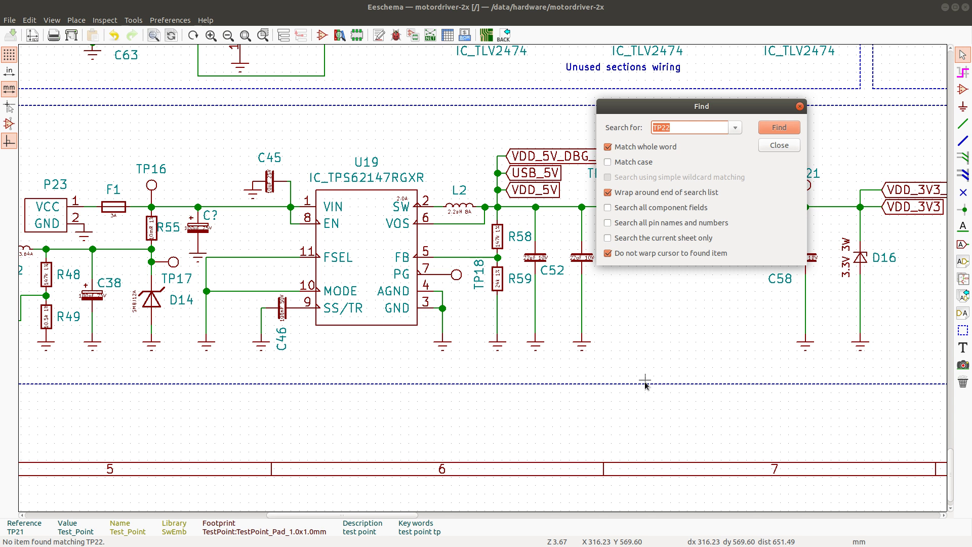
text(TP23)
key(Return)
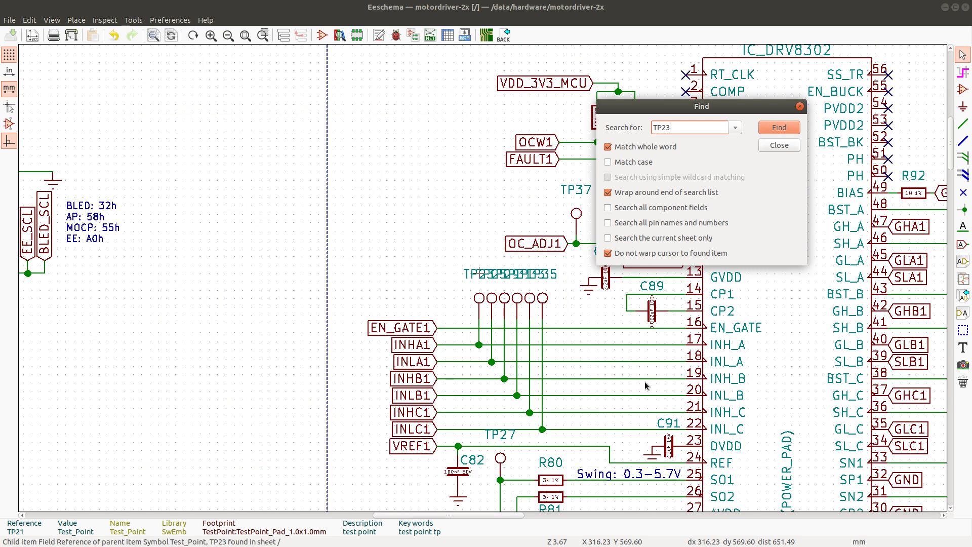
click(779, 145)
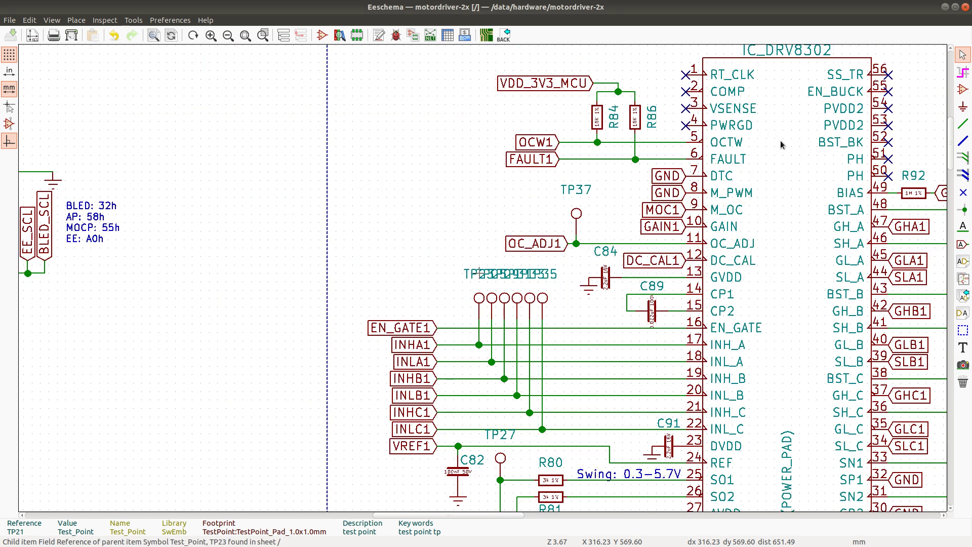
Step: Stagger the overlapping test point labels by moving TP23 and TP29 just above their symbols and placing TP25 in the row above
scroll(447, 349, up, 1)
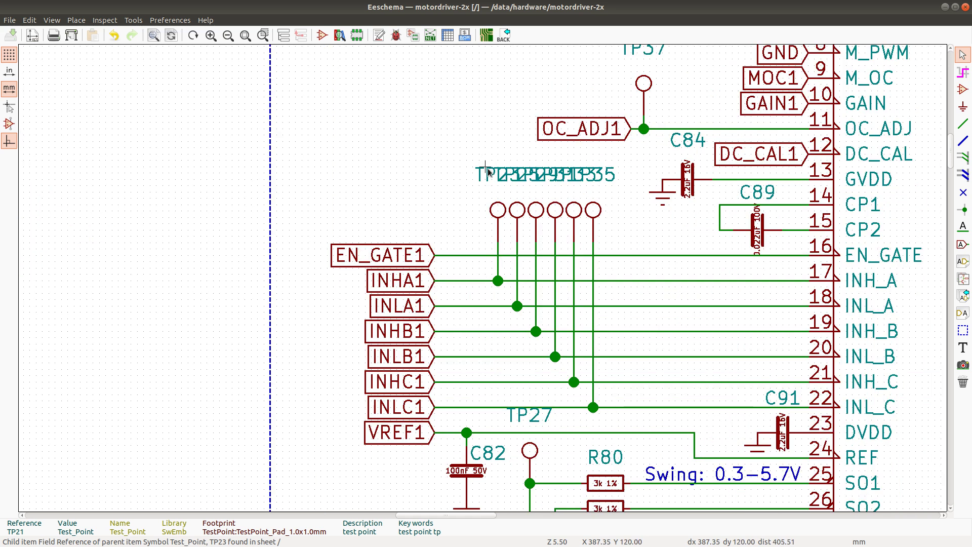
key(m)
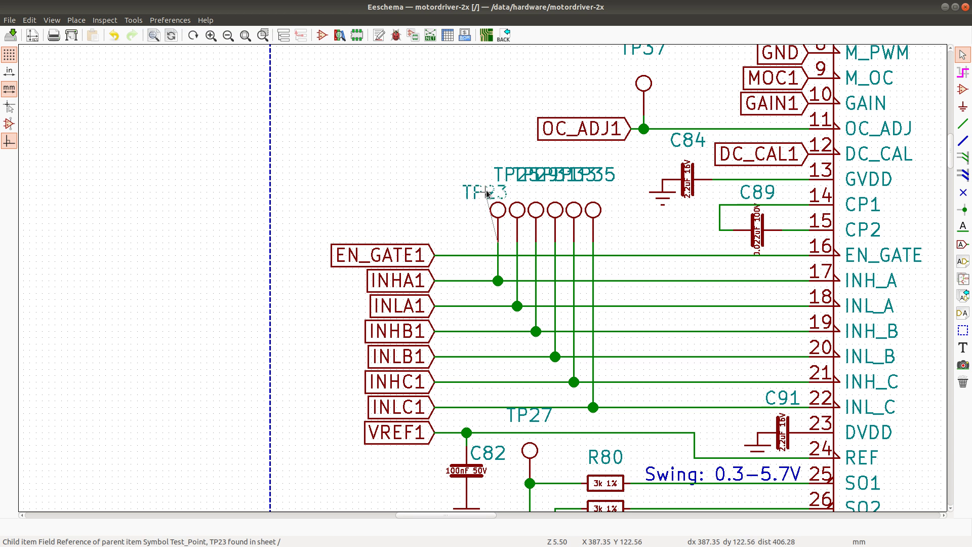
click(485, 192)
key(m)
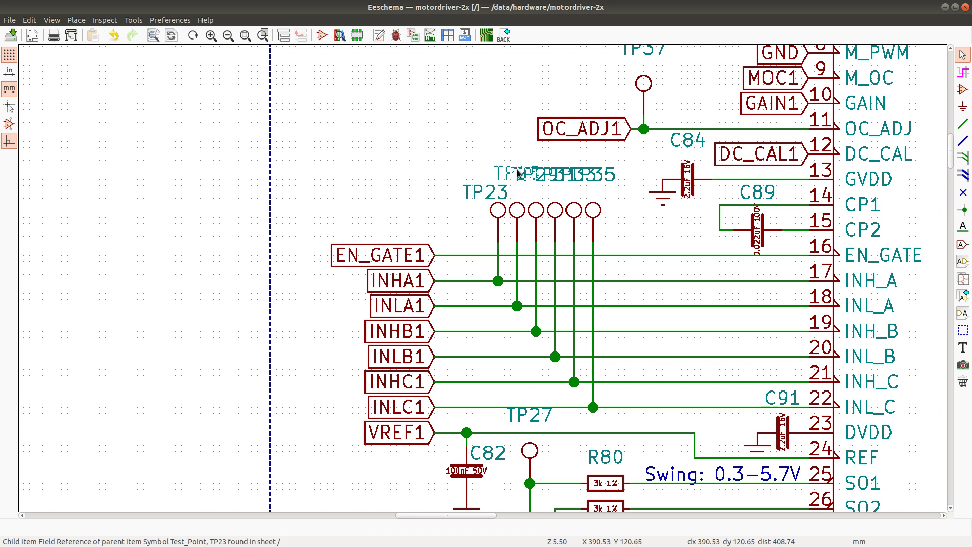
click(518, 173)
key(m)
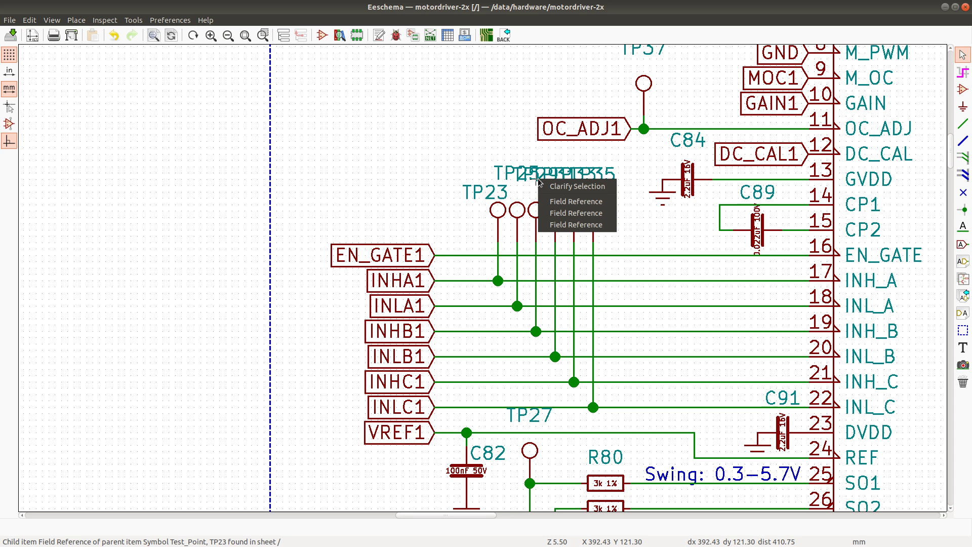
click(570, 211)
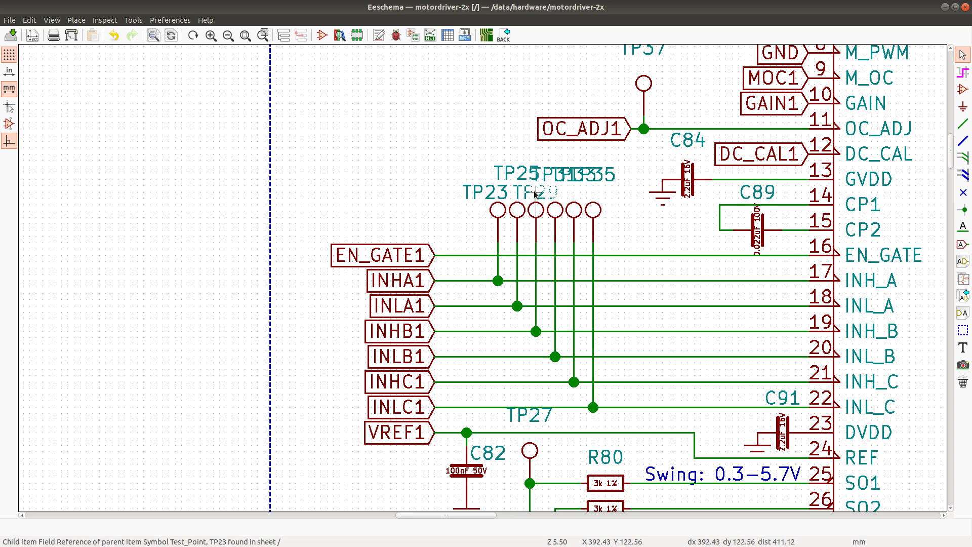
click(536, 193)
Step: Place the TP31 label in the upper label row and move the TP33 label down to the lower row beside TP29
key(m)
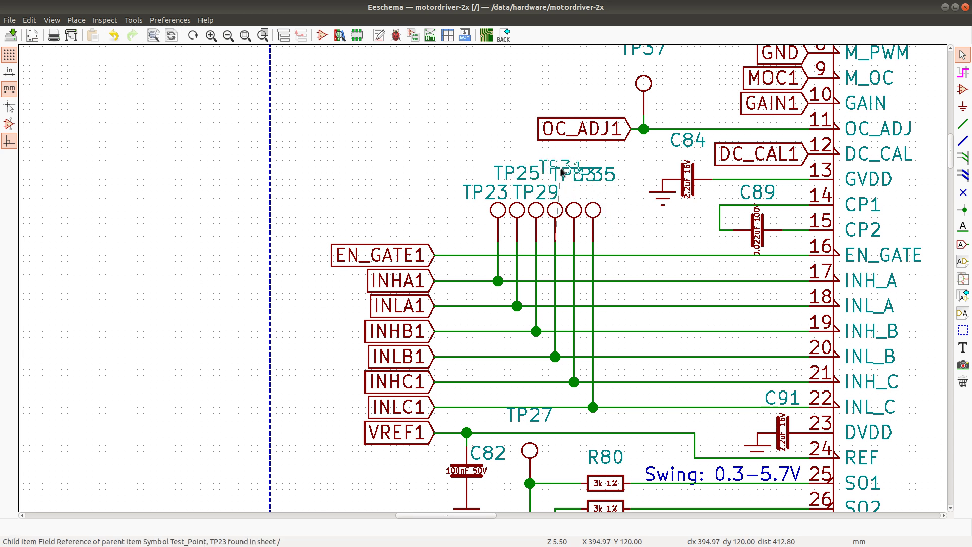
click(560, 173)
key(m)
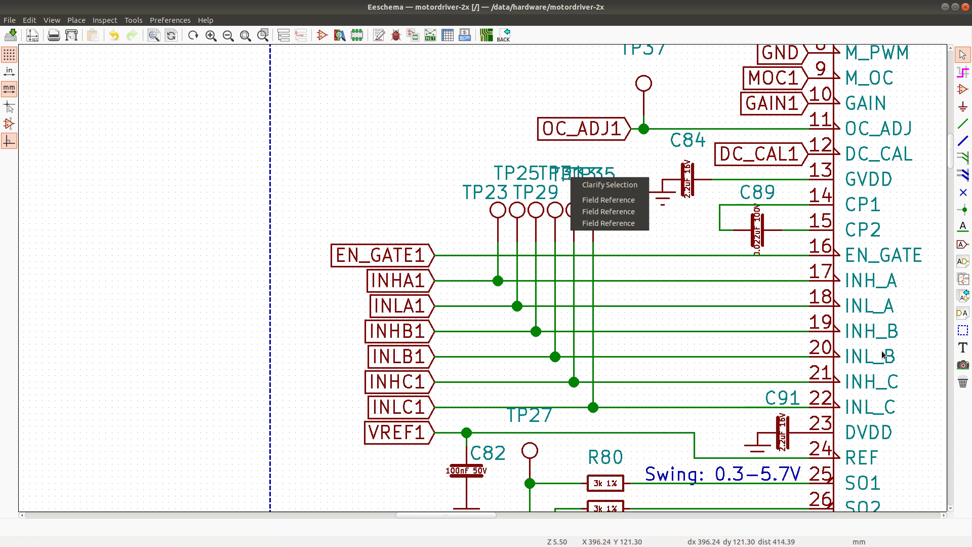
click(607, 212)
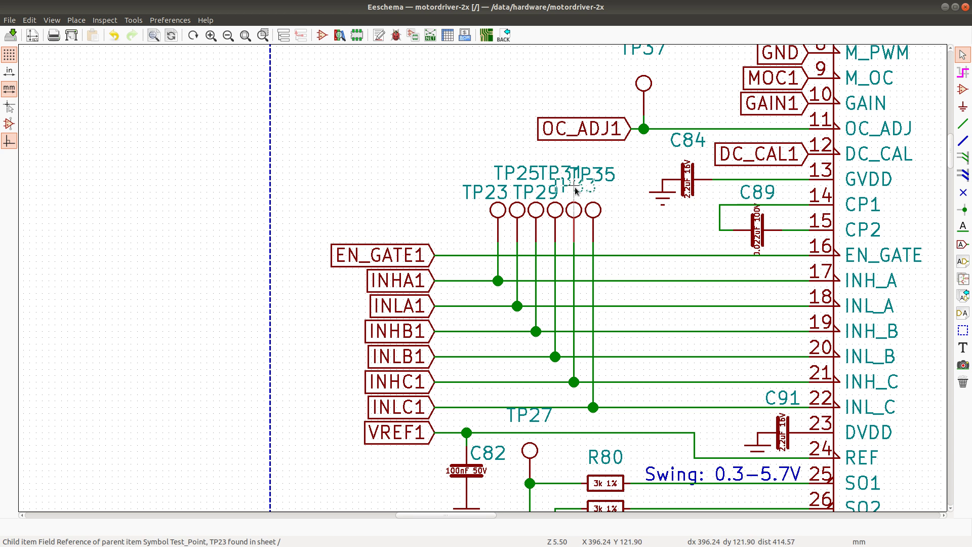
click(606, 177)
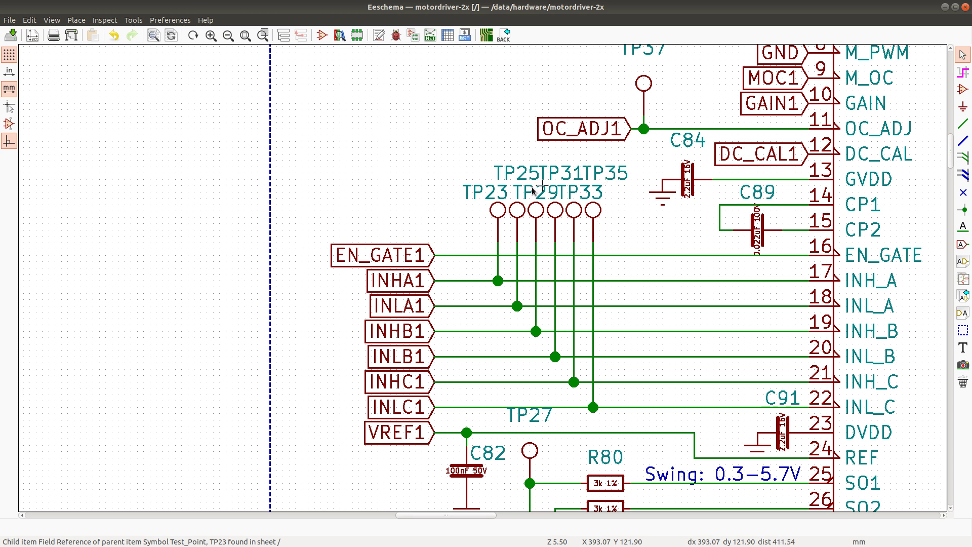
Step: Shift the TP23 and TP25 labels slightly left to widen the gaps to their neighbouring labels
key(m)
click(477, 193)
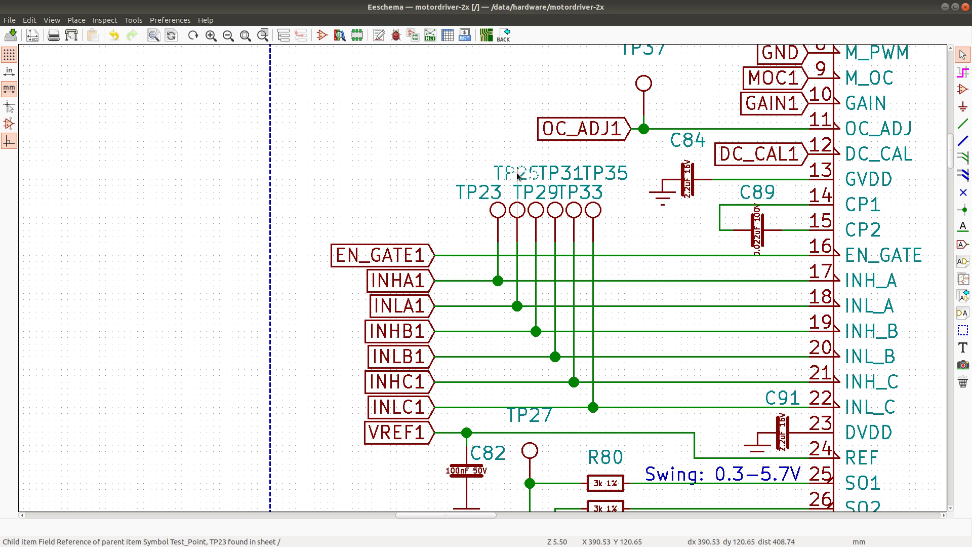
key(m)
click(503, 174)
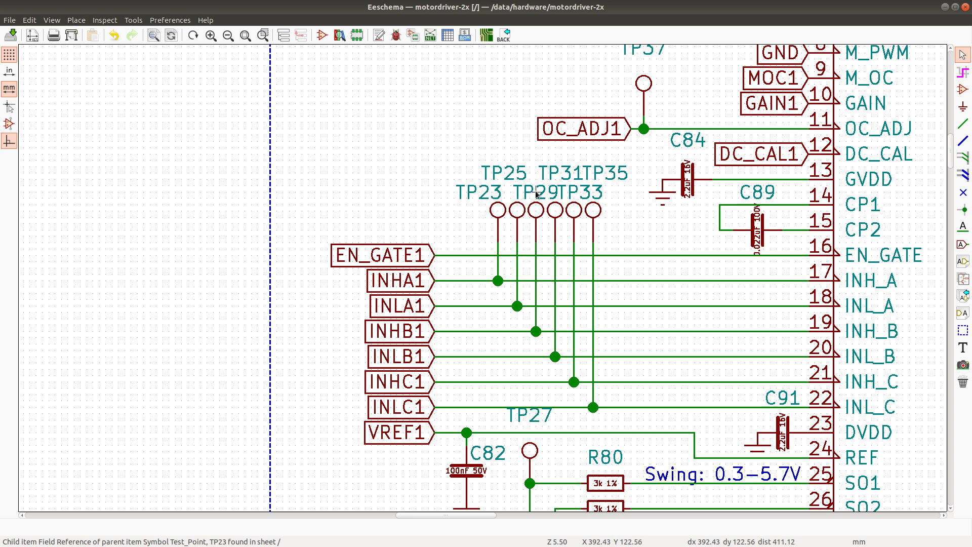
Step: Fine-tune the positions of the TP29, TP31, TP35 and TP25 labels within their two rows and save the schematic
key(m)
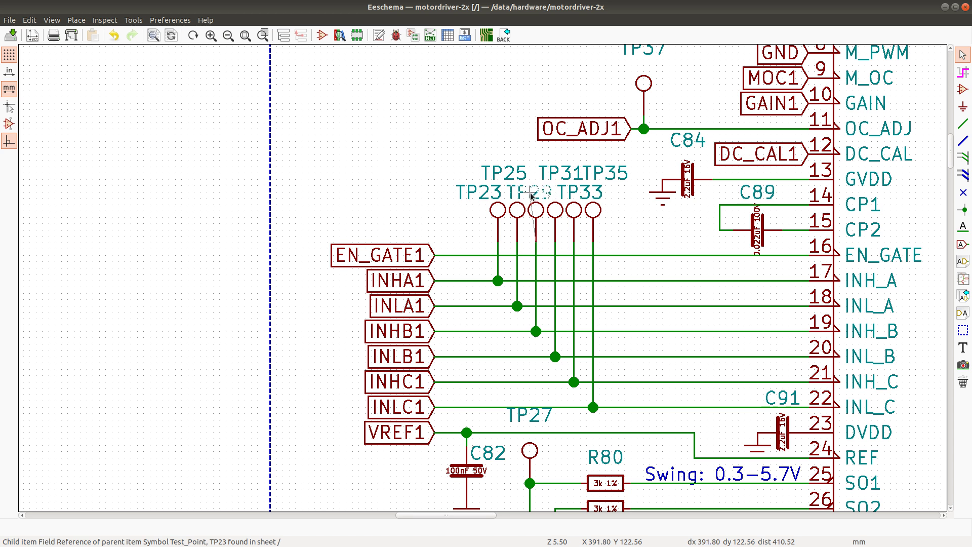
click(536, 194)
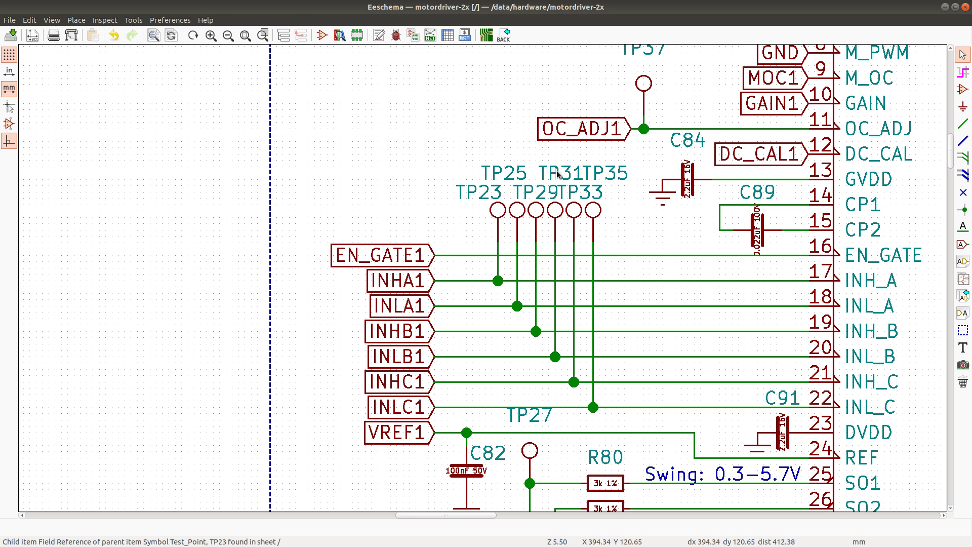
key(m)
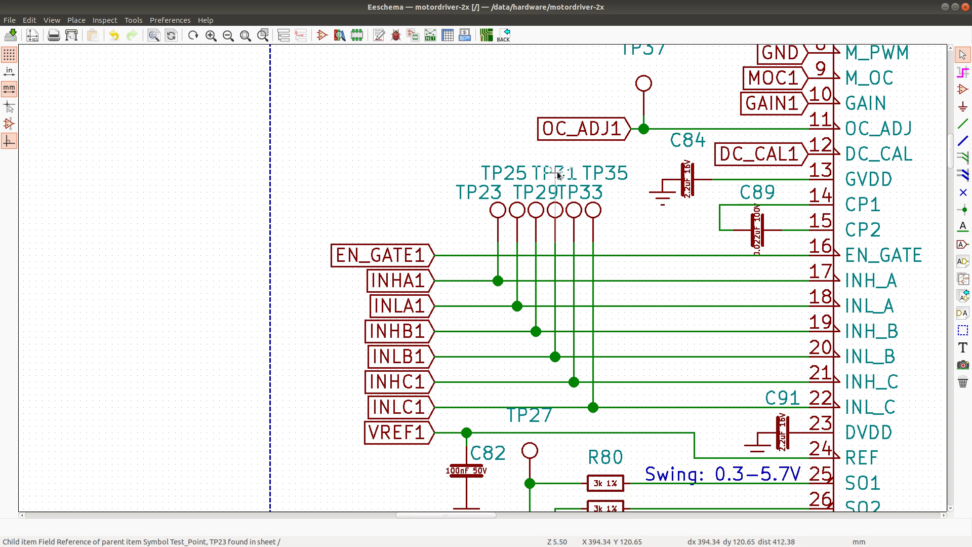
click(555, 175)
key(m)
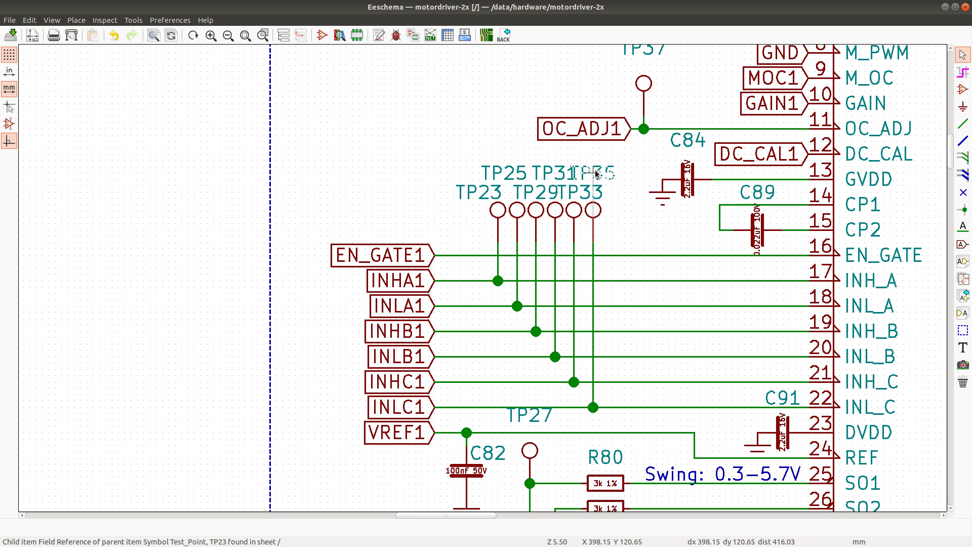
click(597, 174)
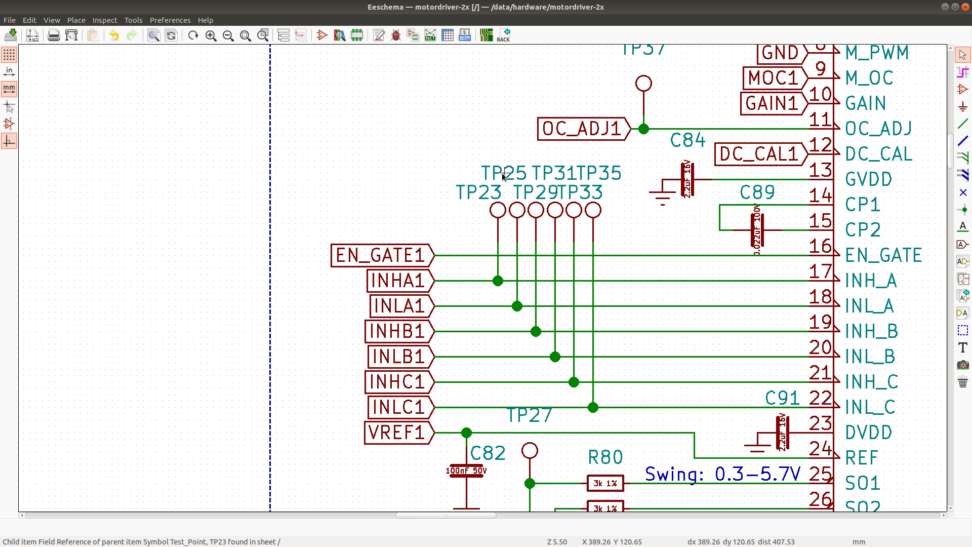
key(m)
click(506, 176)
key(ctrl+s)
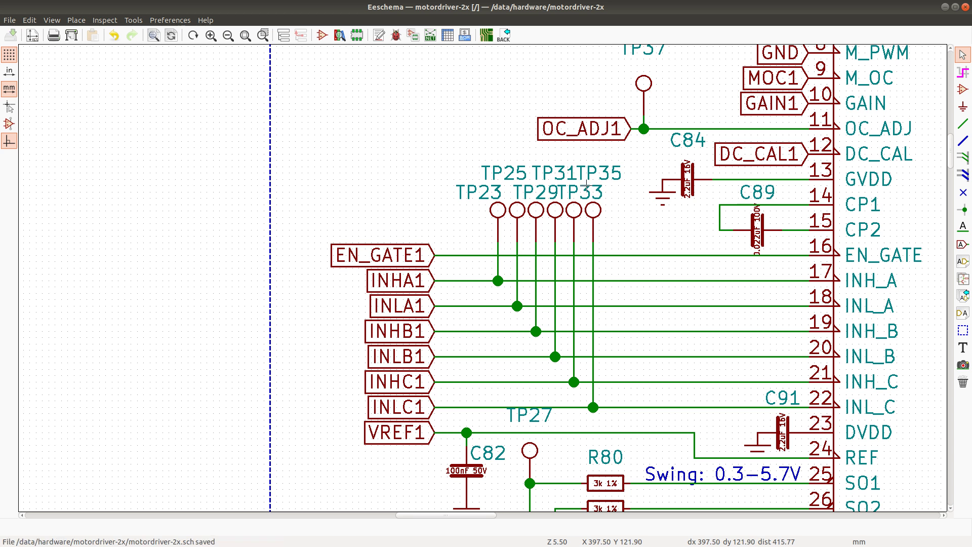
Step: Switch to Firefox and search the web for "component reference designator standard"
key(alt+Tab)
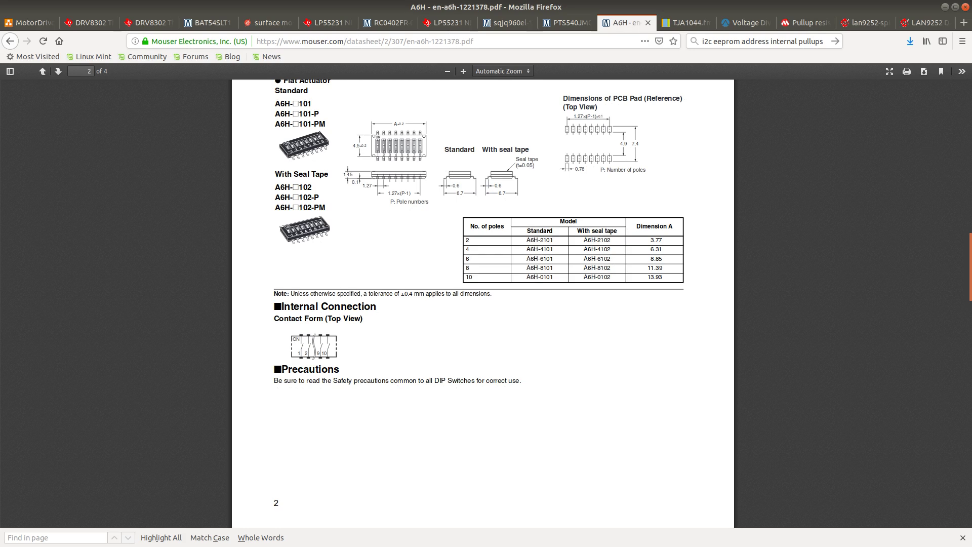
click(730, 44)
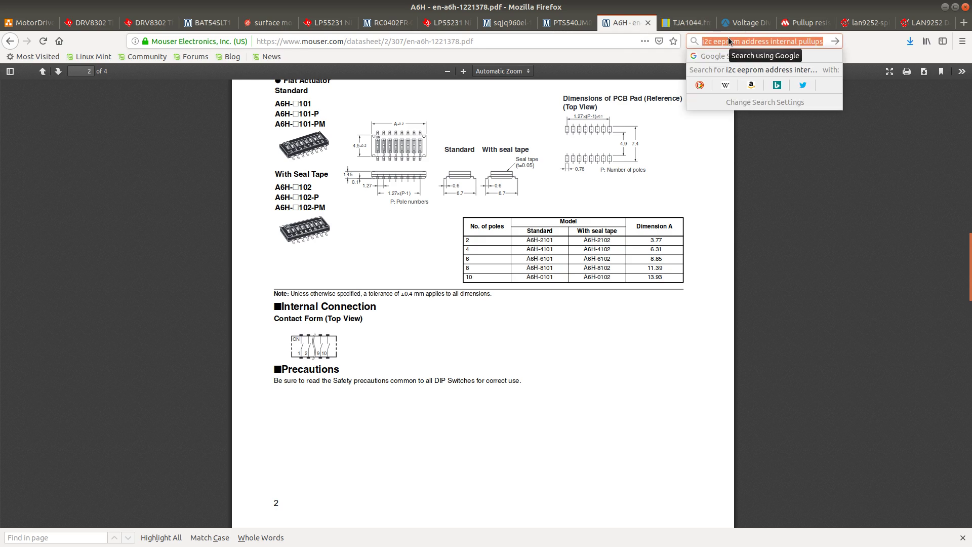
text(compone)
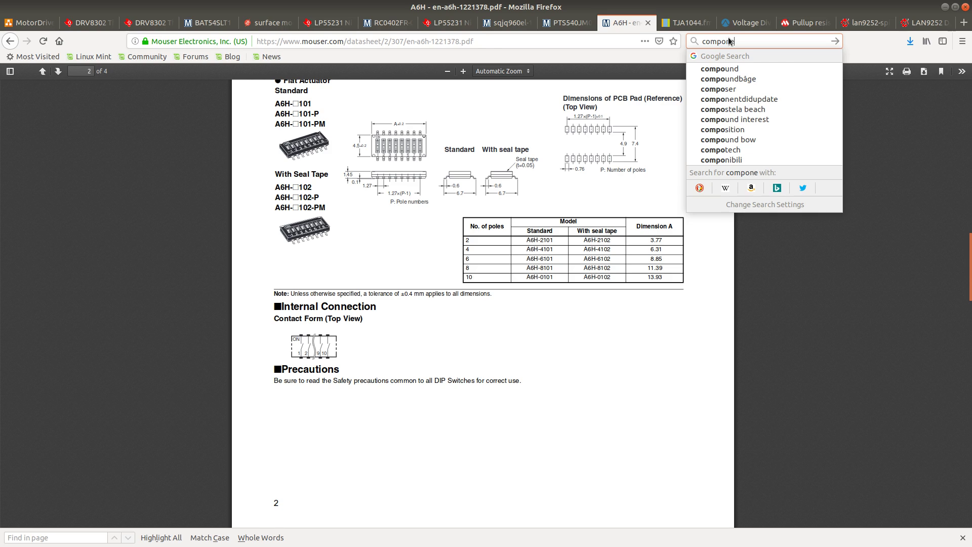
text(nt refer)
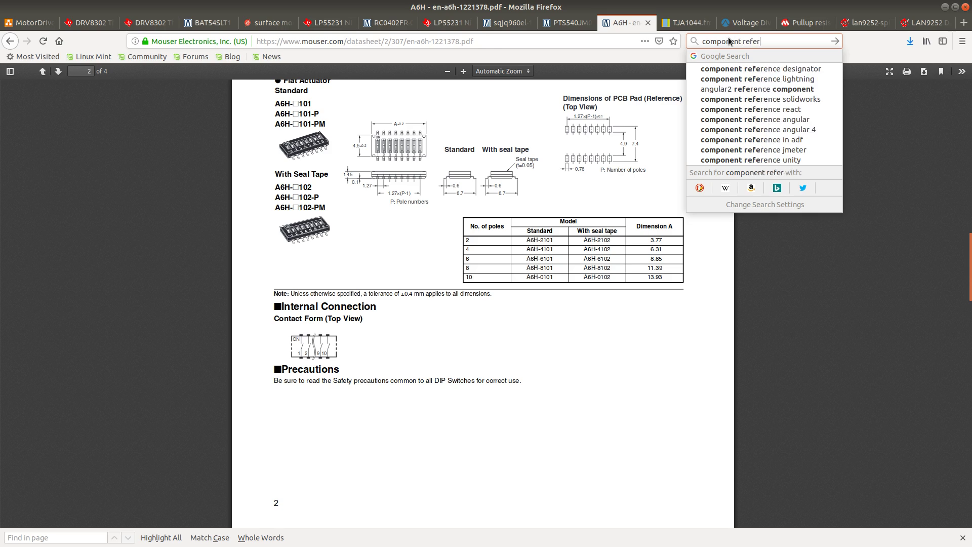
text(ence design)
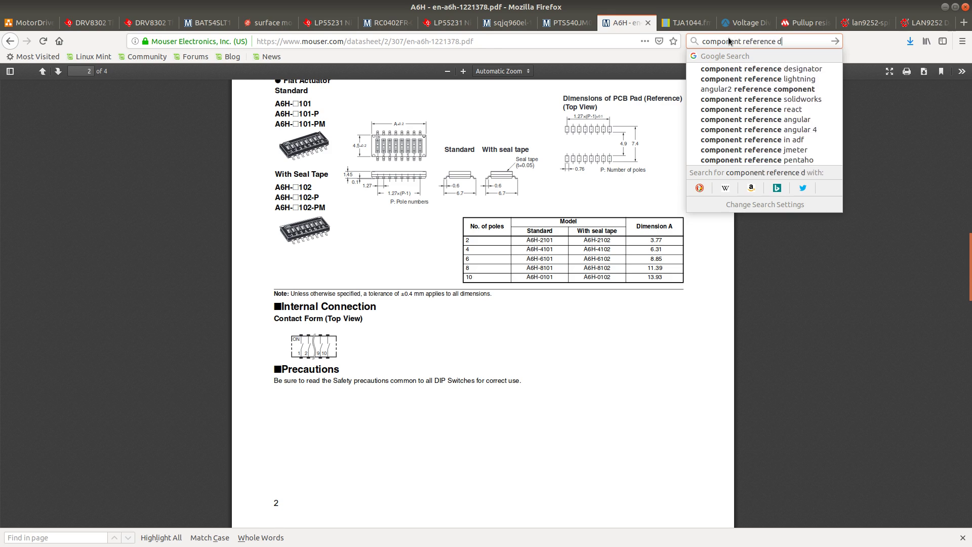
text(tor)
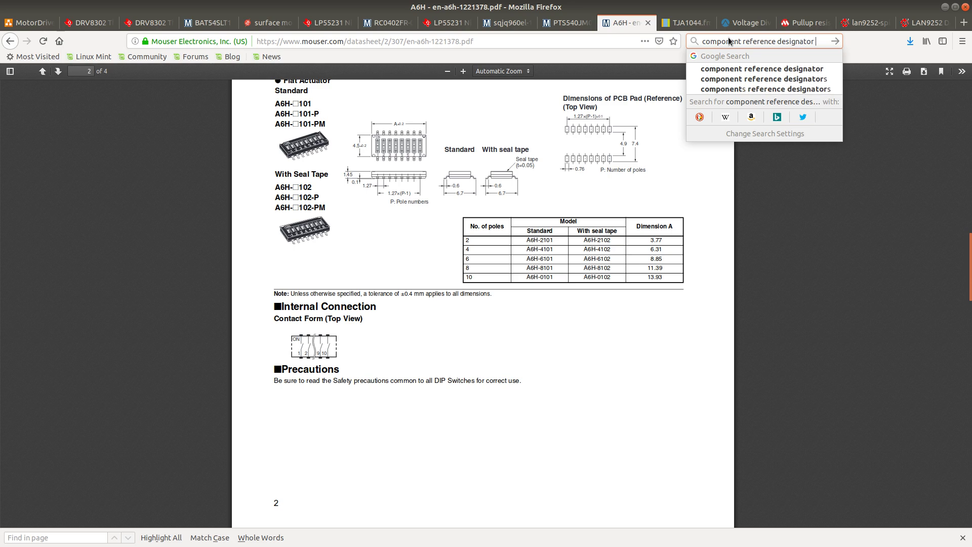
text( for)
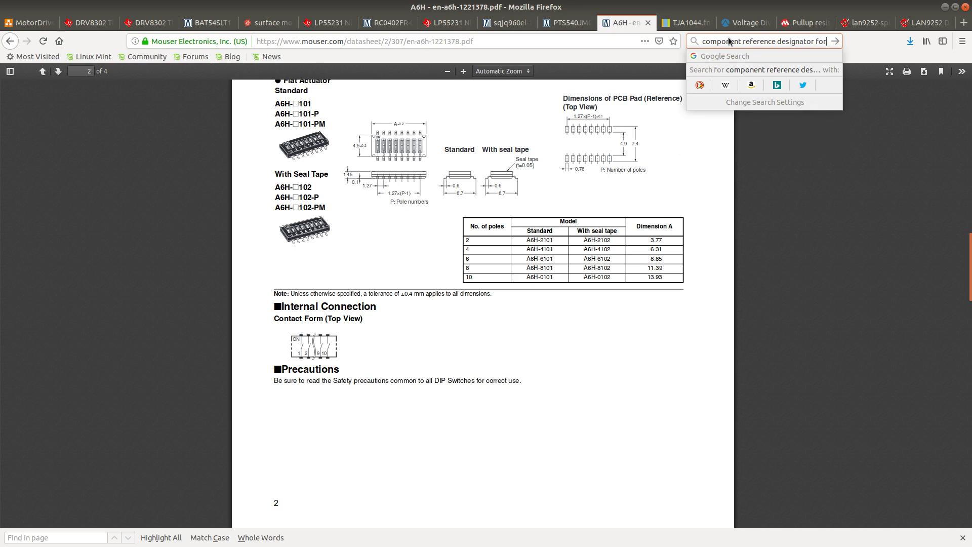
text(tandard)
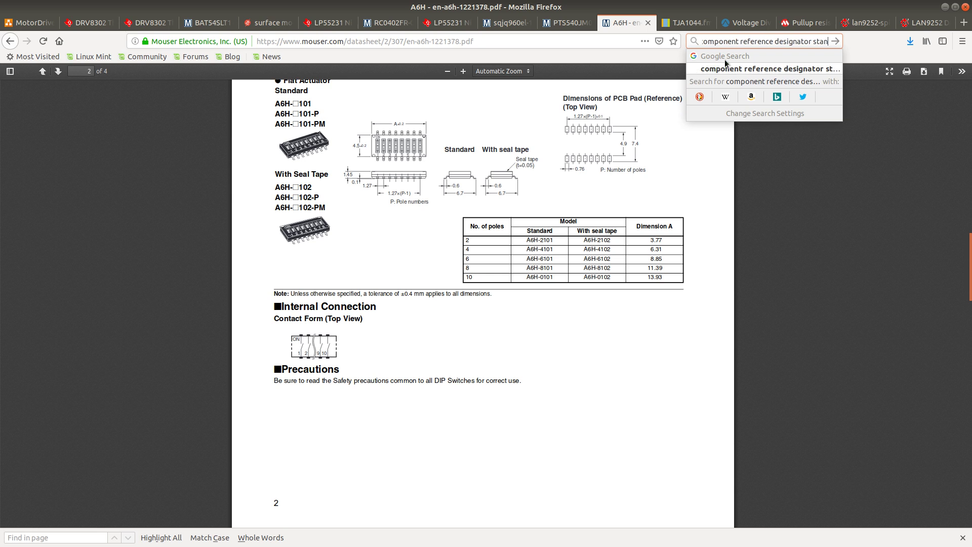
key(Return)
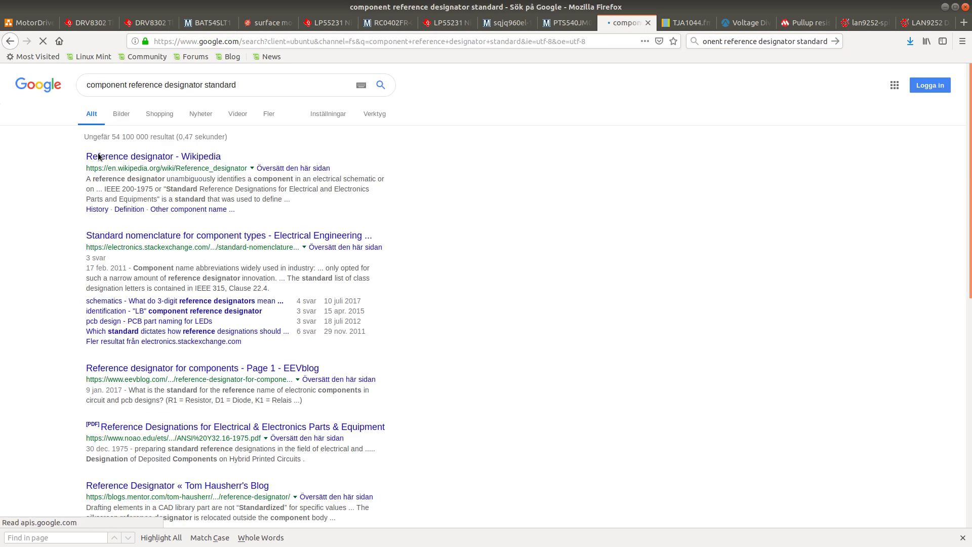
Step: Open the Wikipedia article on reference designators and examine its designator table for the test point entry
click(124, 163)
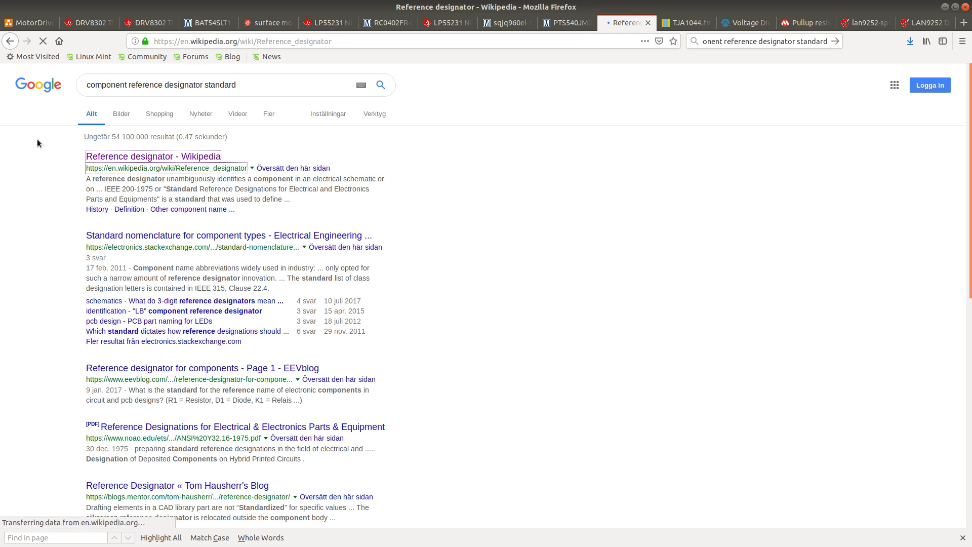
scroll(385, 333, down, 12)
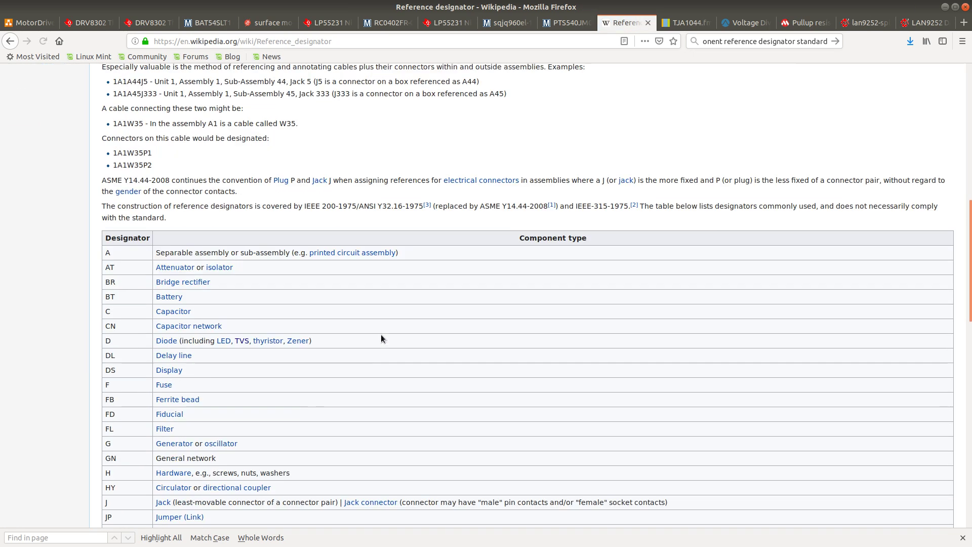
scroll(381, 339, down, 5)
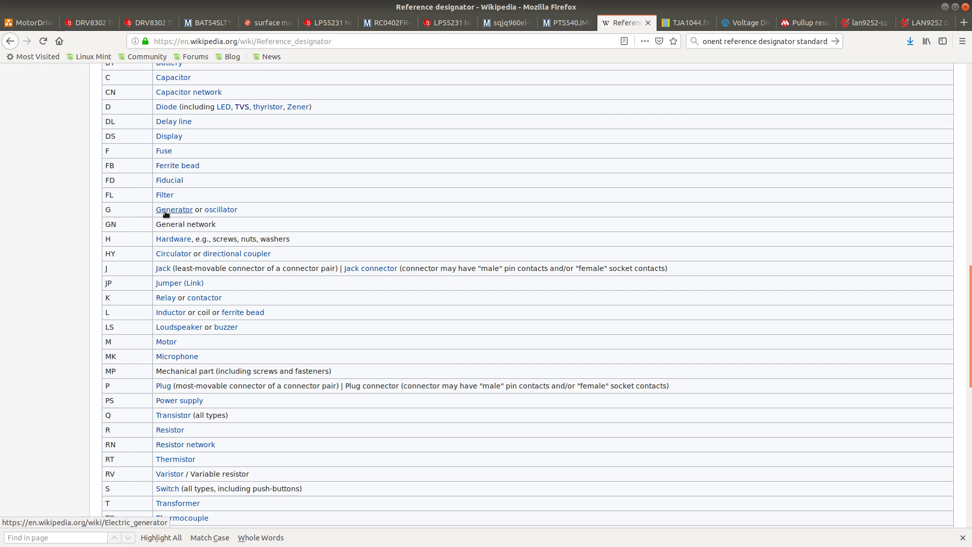
scroll(150, 223, down, 3)
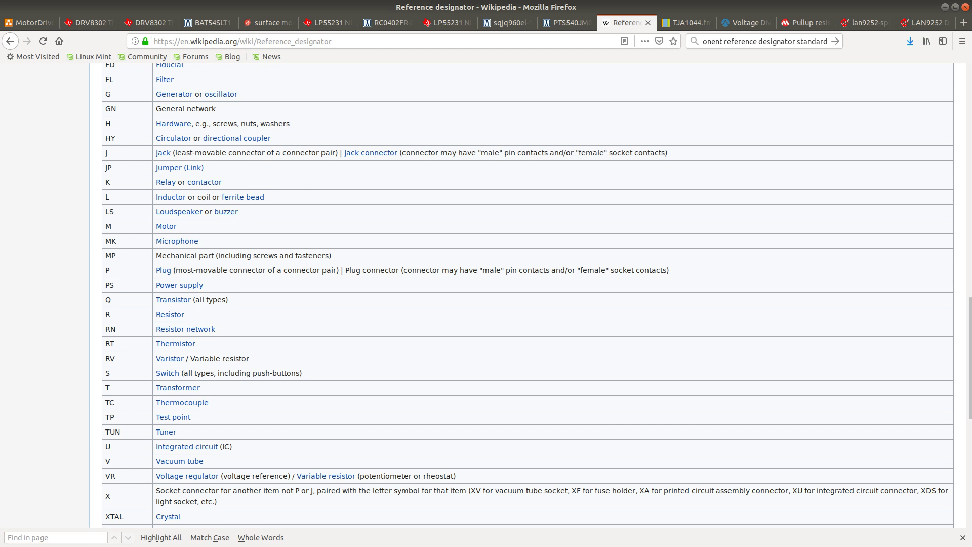
Step: Return to the Eeschema schematic and shift the TP33 label slightly right to widen its gap from TP29
key(alt+Tab)
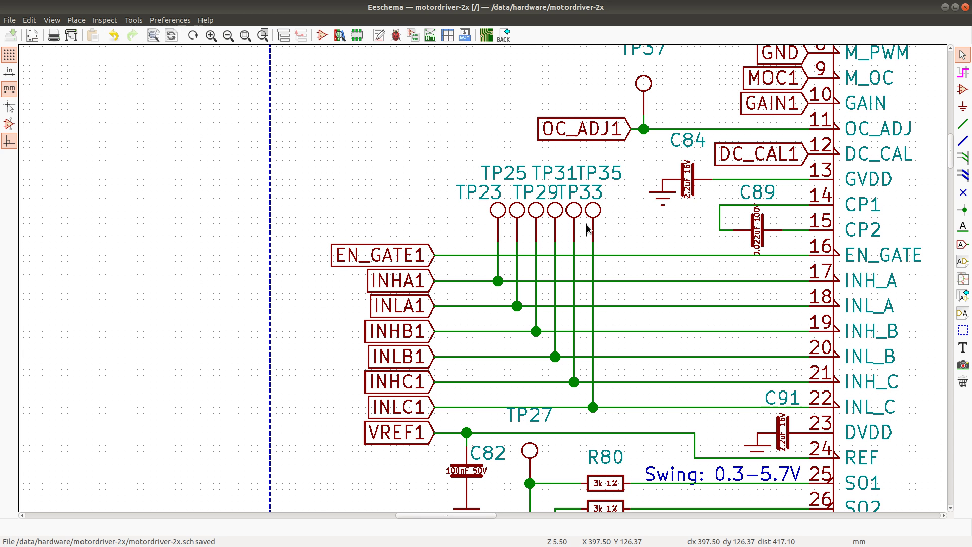
key(m)
click(586, 193)
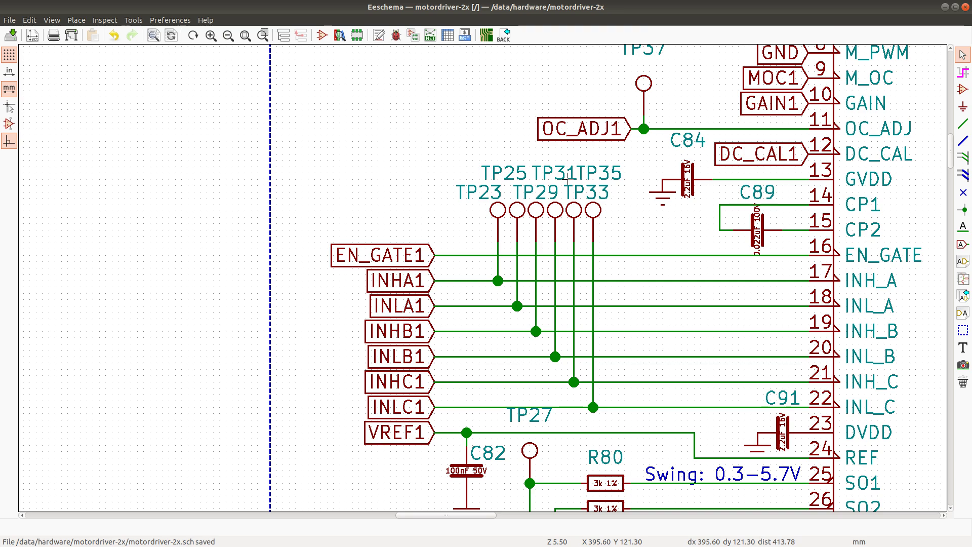
Step: In the LibreOffice Calc review sheet, mark the TP23, TP25, TP29, TP31, TP33 and TP35 rows green
key(alt+Tab)
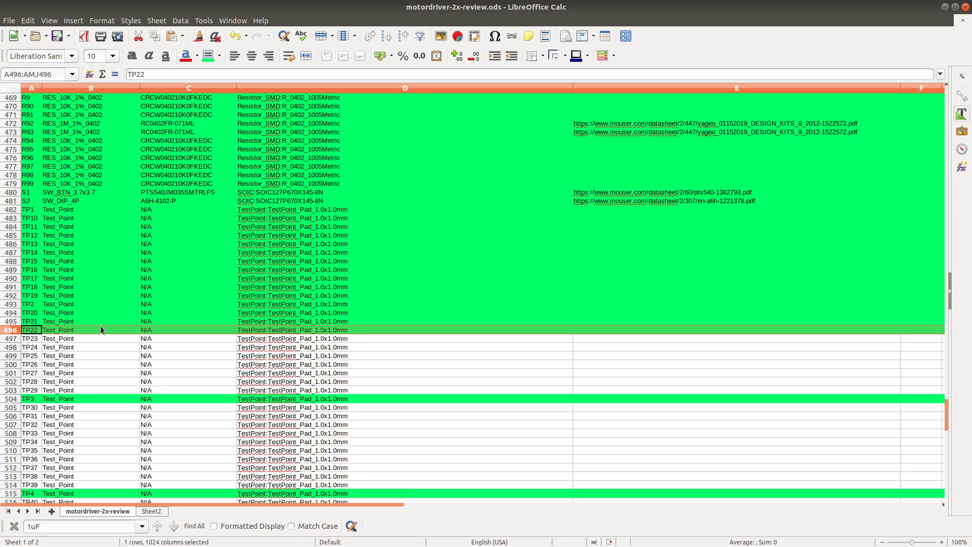
click(10, 339)
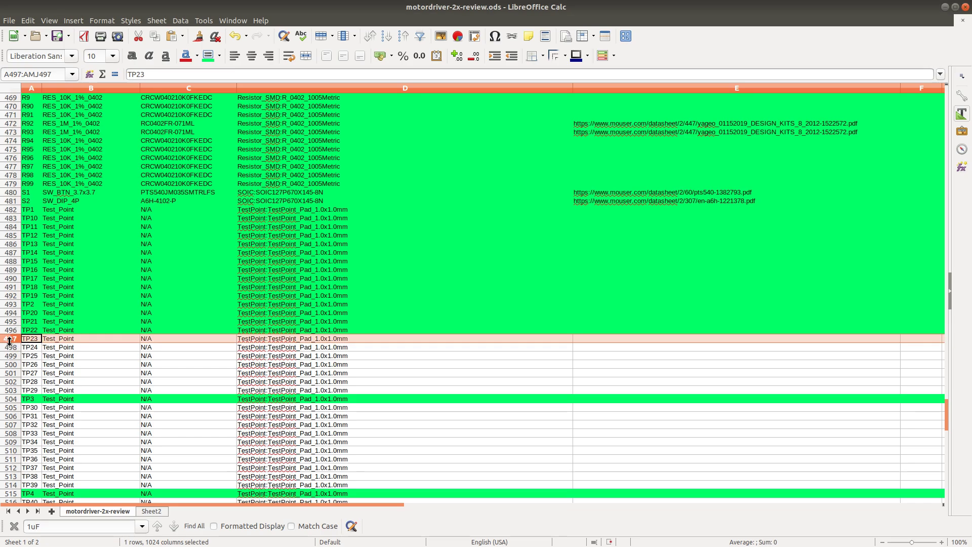
click(30, 356)
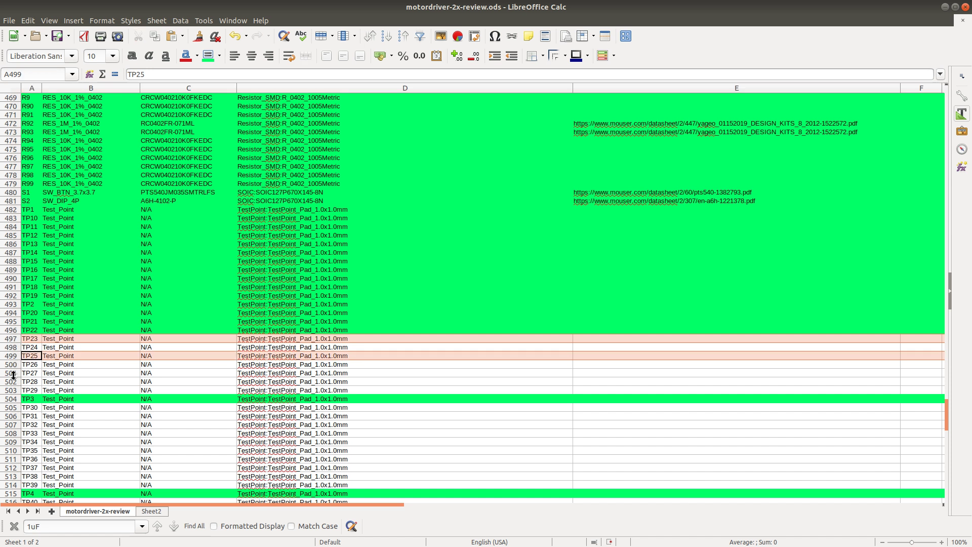
ctrl+click(12, 391)
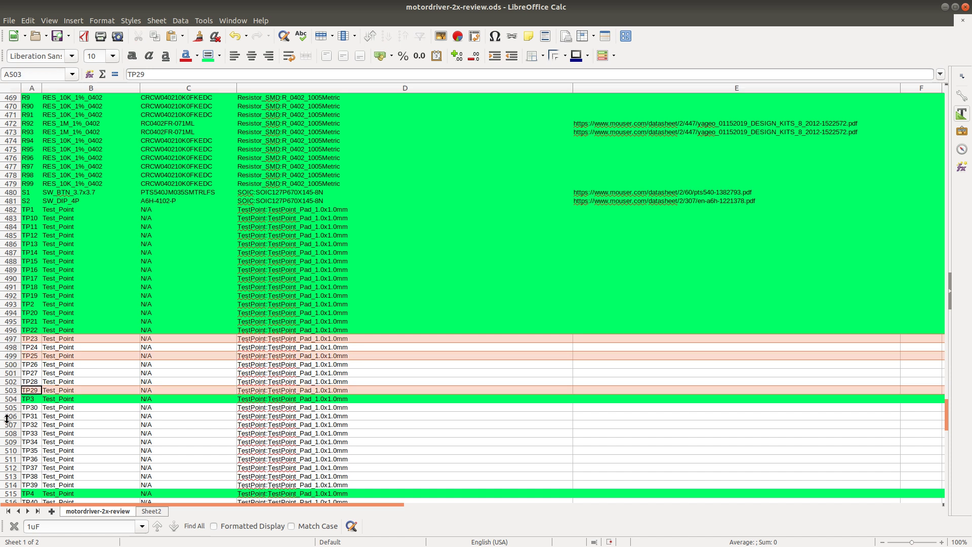
ctrl+click(9, 416)
key(alt+Tab)
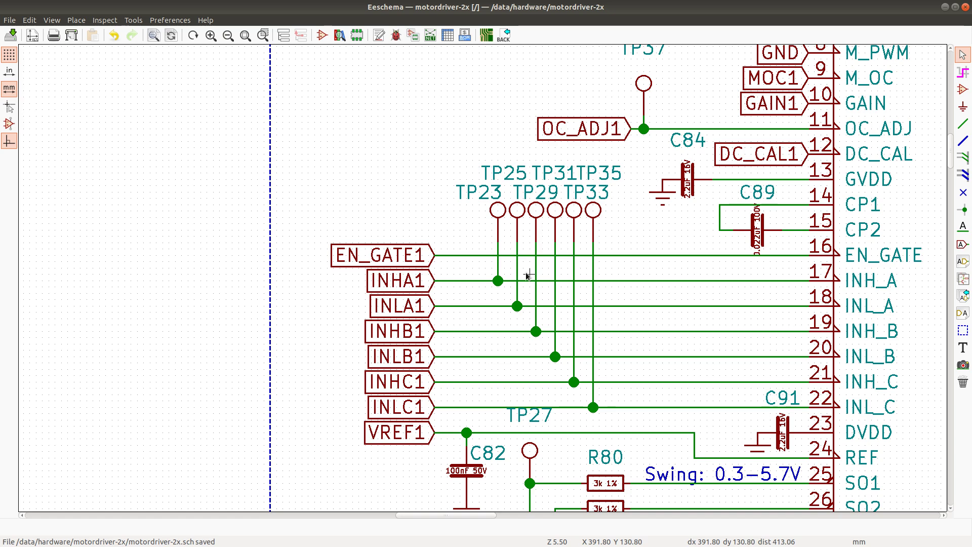
key(alt+Tab)
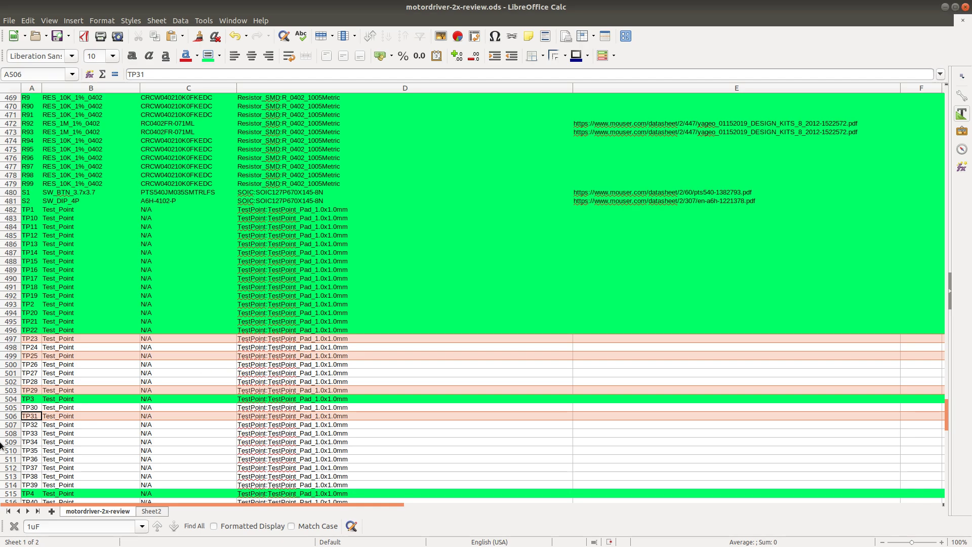
ctrl+click(13, 434)
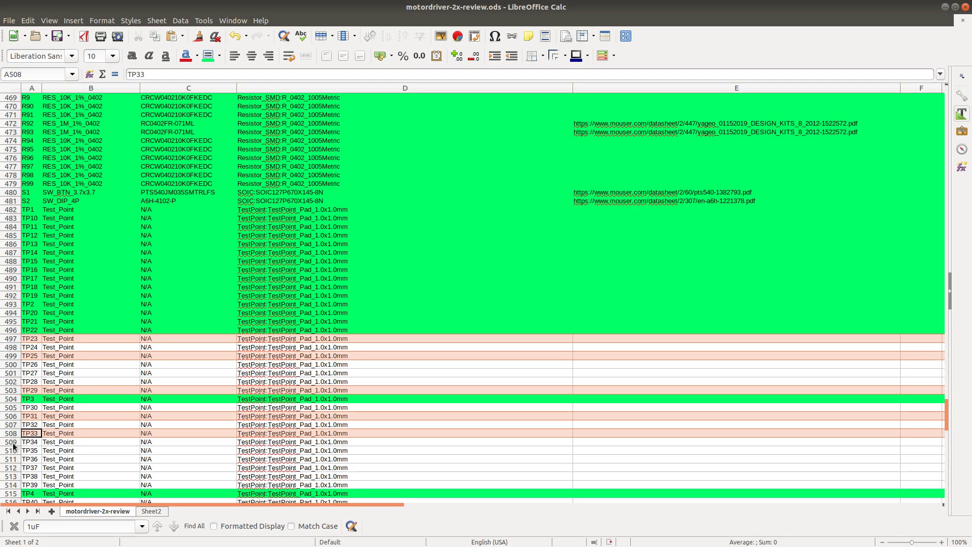
ctrl+click(11, 451)
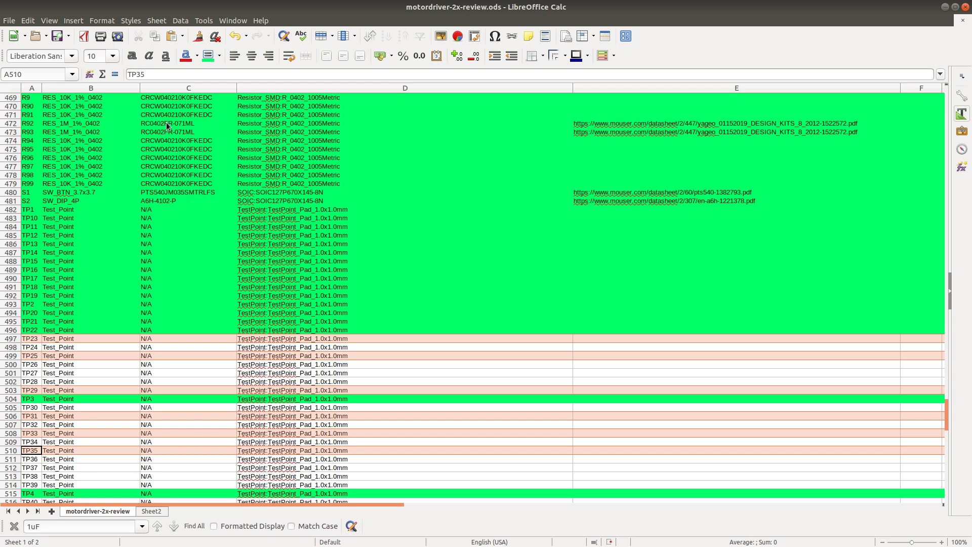
click(208, 57)
Step: Check the test points around U27 in the schematic and mark the TP27 and TP39 rows green in the review sheet
key(alt+Tab)
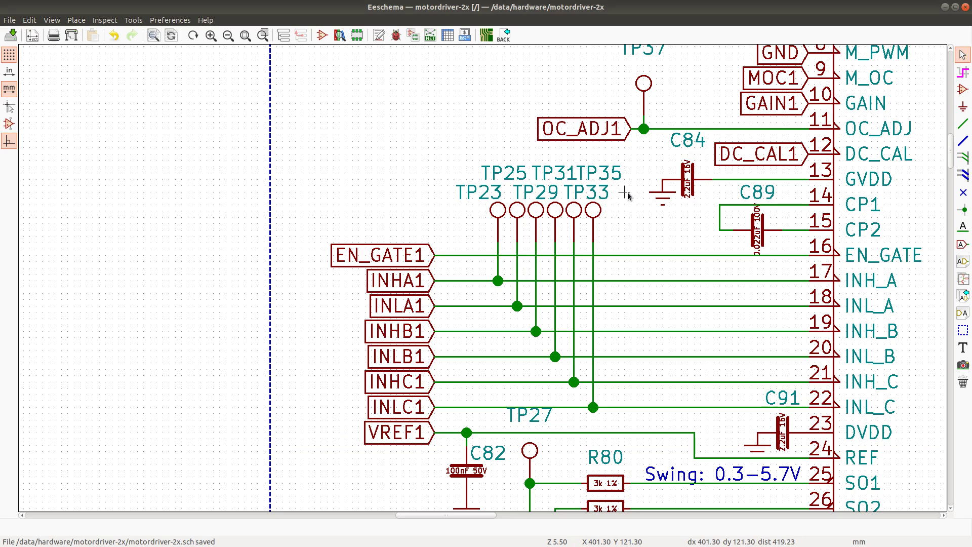
scroll(476, 280, down, 3)
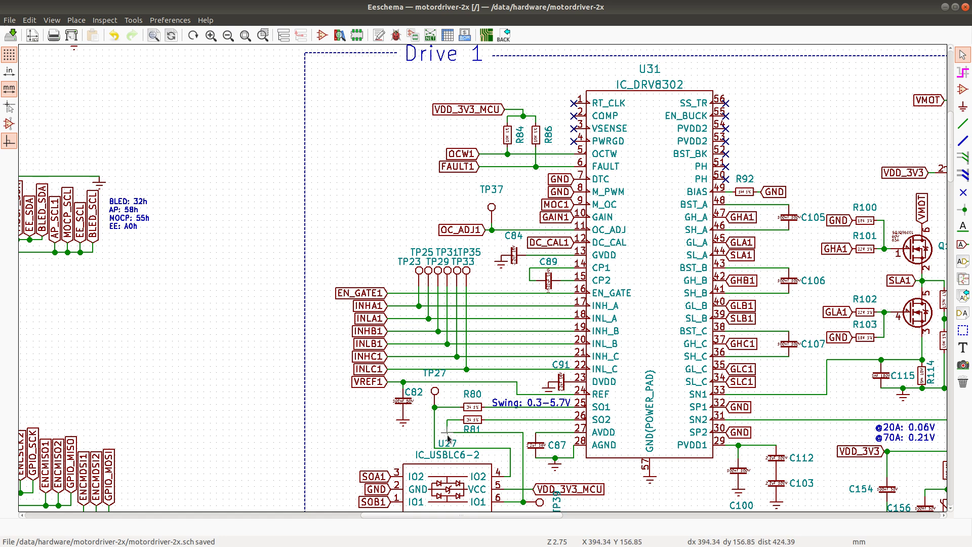
key(alt+Tab)
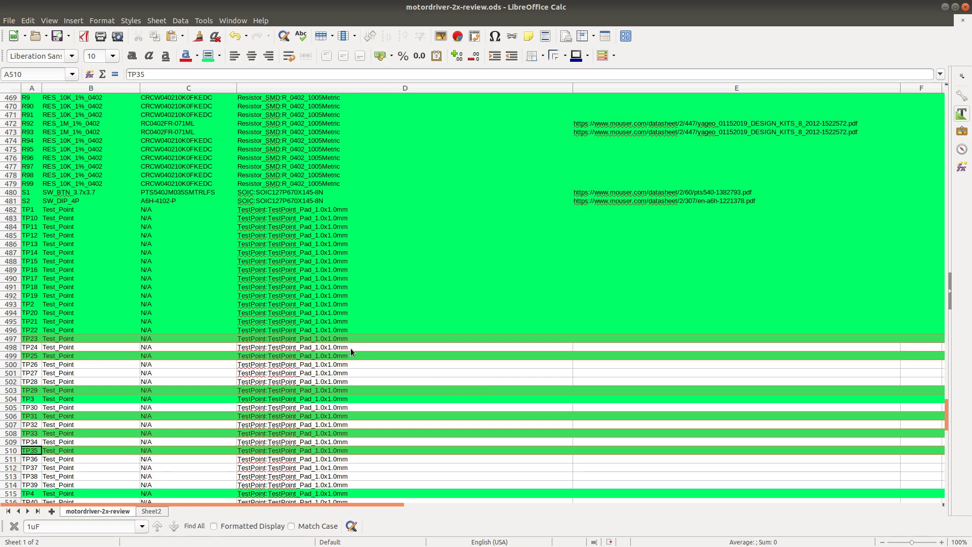
click(17, 375)
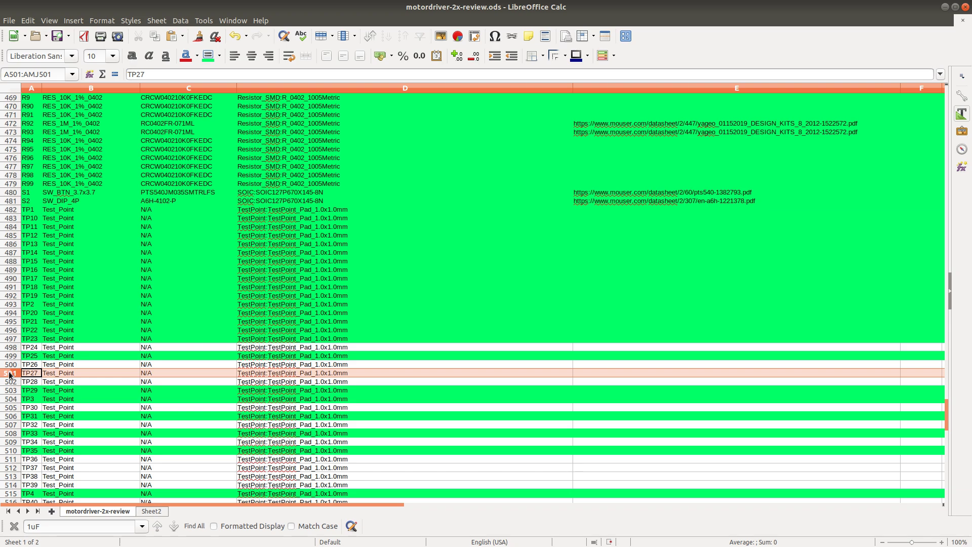
key(alt+Tab)
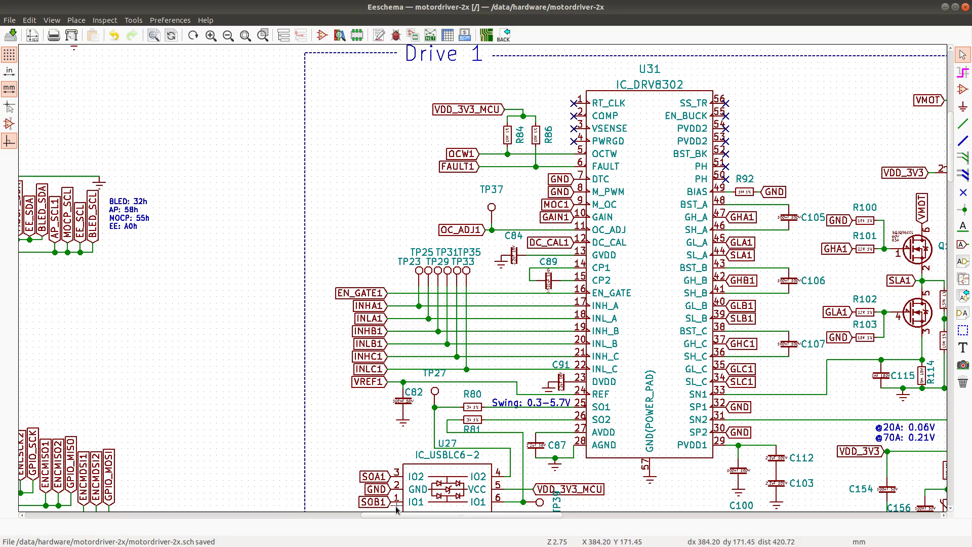
key(alt+Tab)
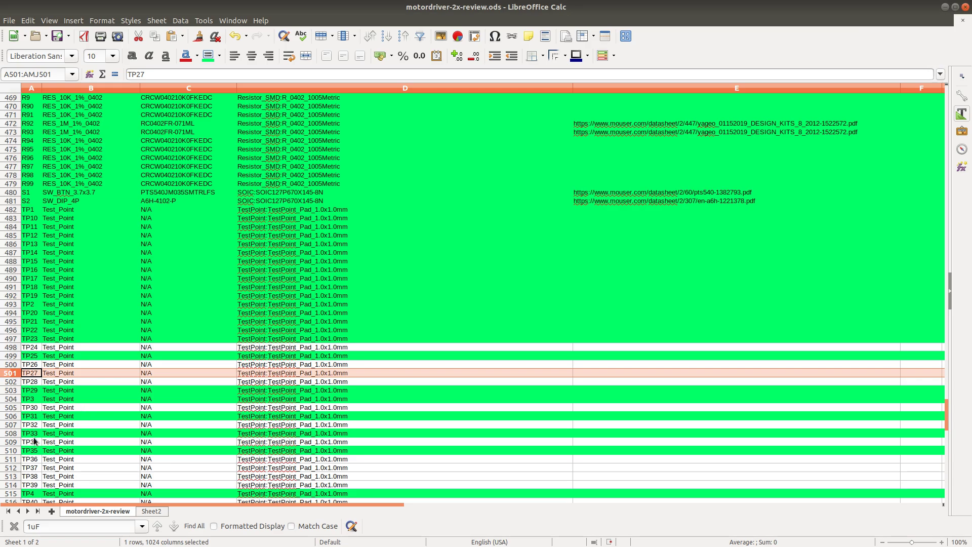
click(26, 484)
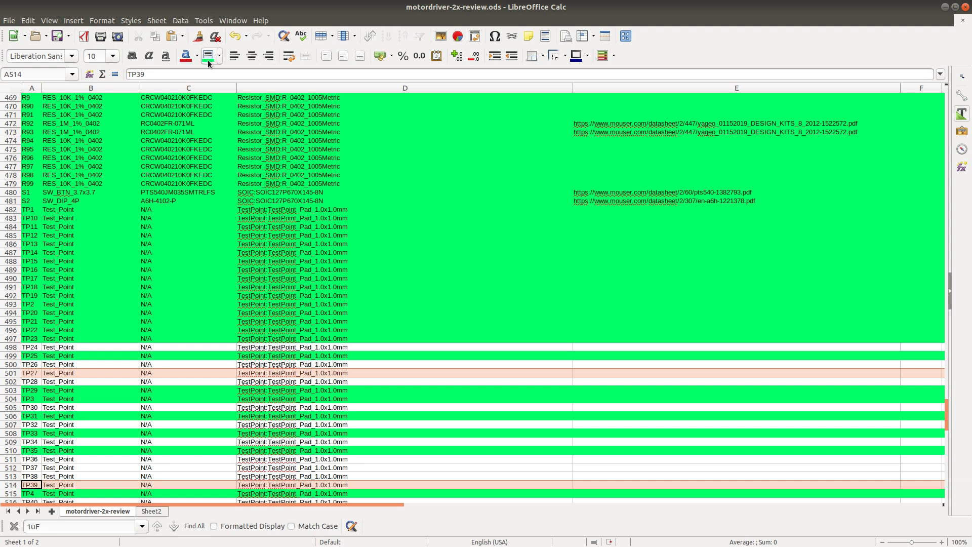
Step: Back in the schematic, rotate the TP39 label to horizontal and place it just below its test point symbol
key(alt+Tab)
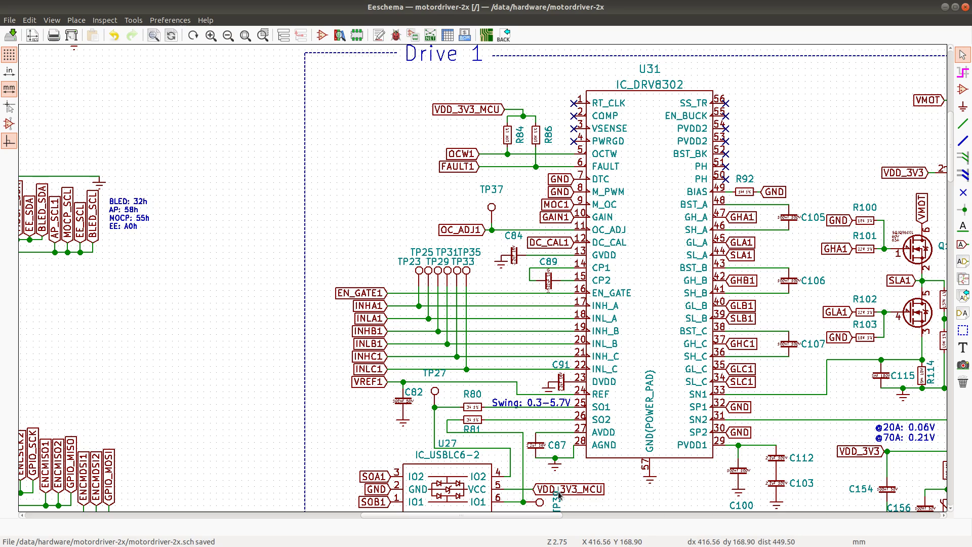
scroll(556, 486, down, 1)
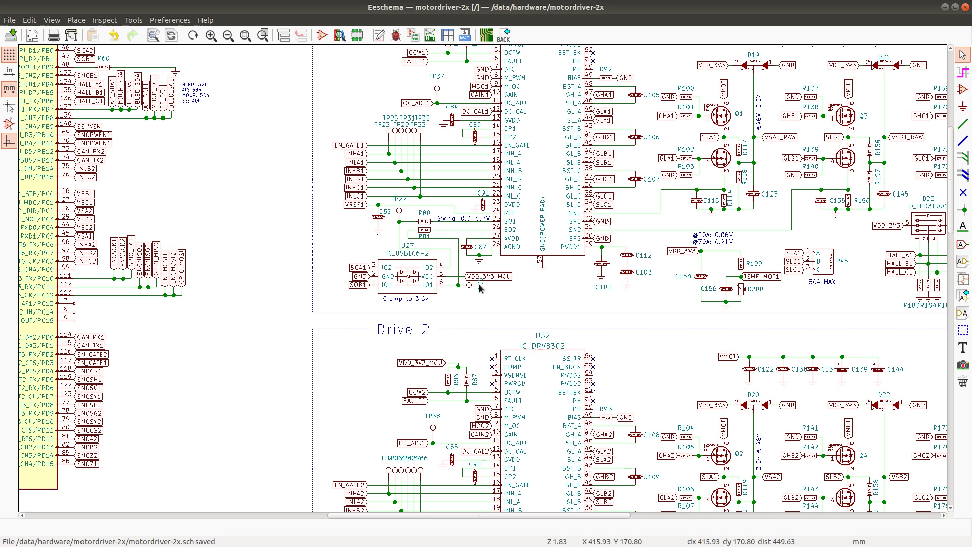
key(m)
key(r)
click(469, 295)
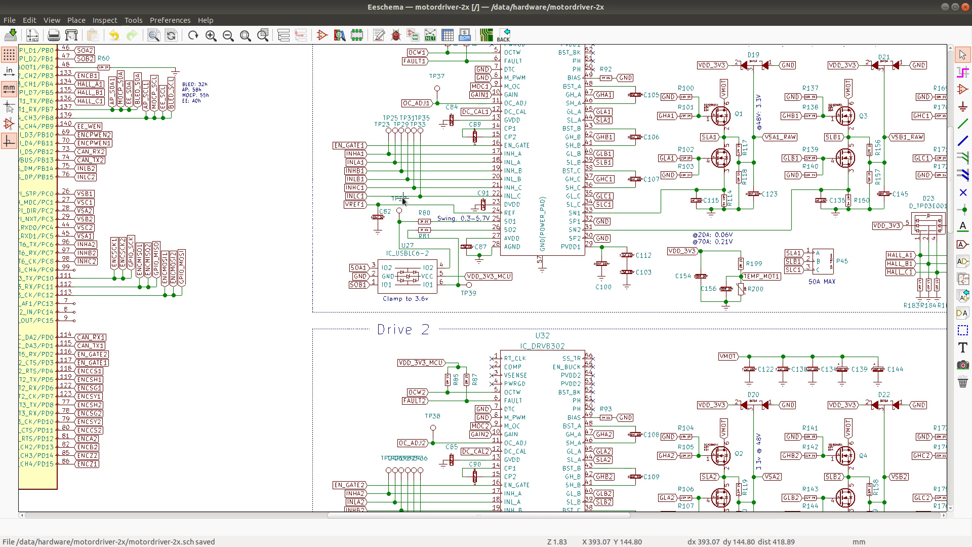
Step: Move the TP27 label slightly down toward its symbol, save the schematic and return to the review spreadsheet
key(m)
click(400, 202)
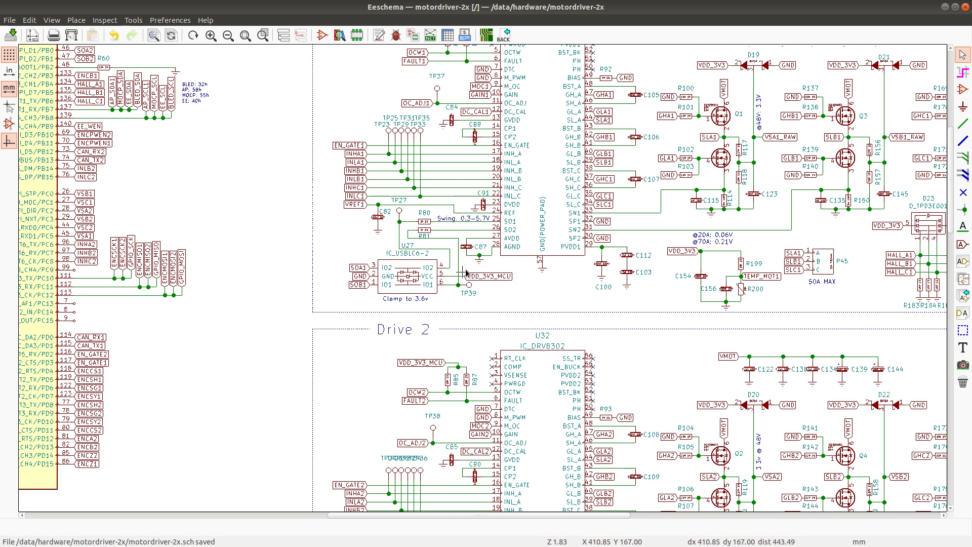
key(ctrl+s)
key(alt+Tab)
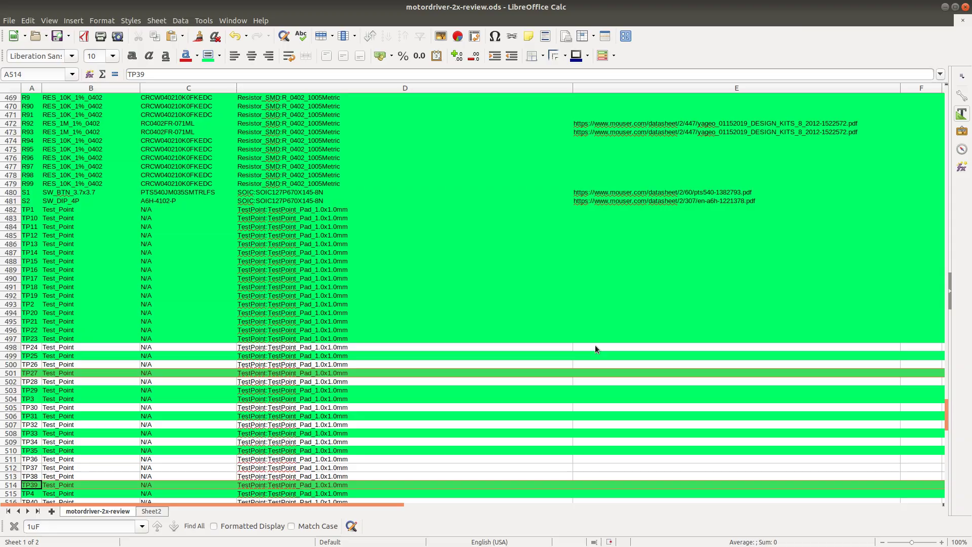
Step: Switch to the Eeschema schematic, rotate the TP40 label beside U28 to horizontal and place it just below its test point symbol
key(alt+Tab)
scroll(477, 302, down, 3)
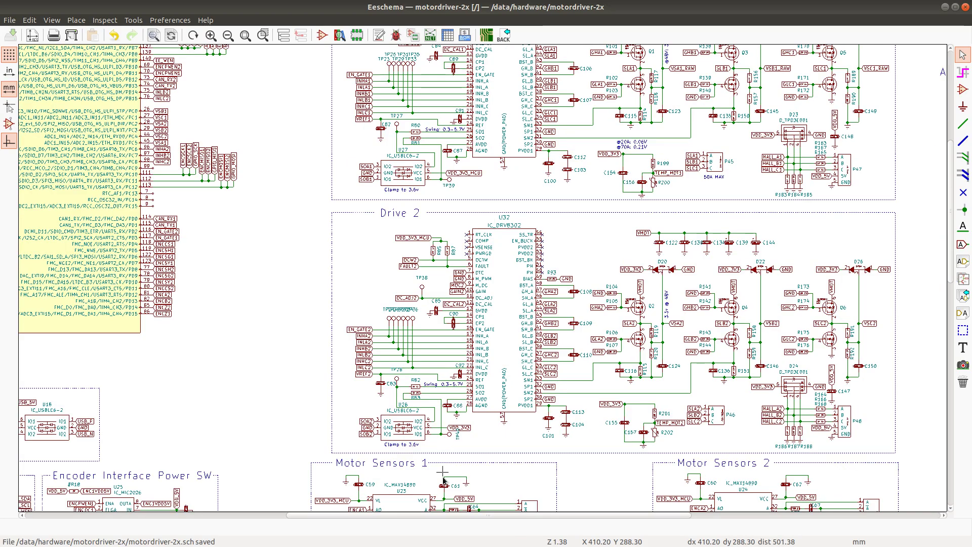
scroll(415, 442, up, 3)
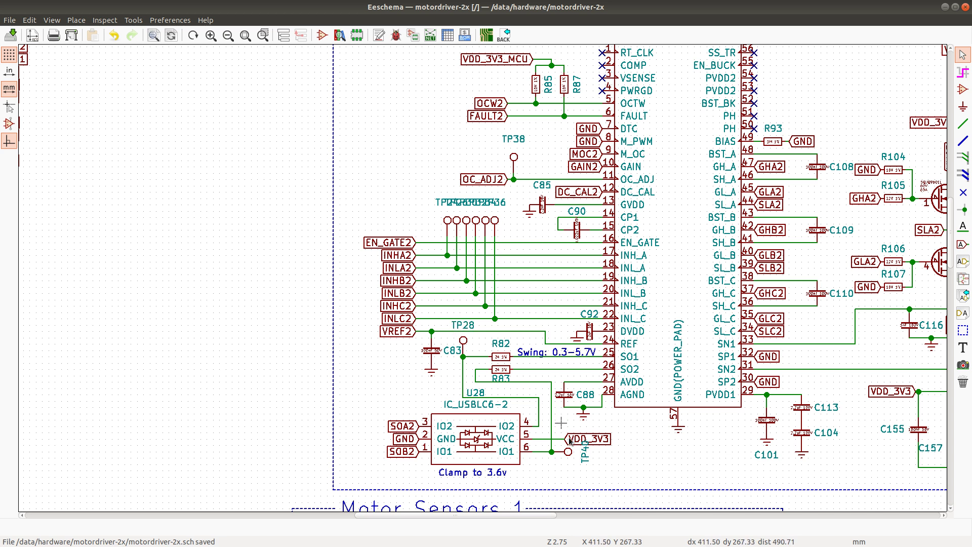
drag(583, 458, 569, 460)
key(r)
Step: In the LibreOffice Calc review sheet, mark the TP28 and TP40 rows green
key(alt+Tab)
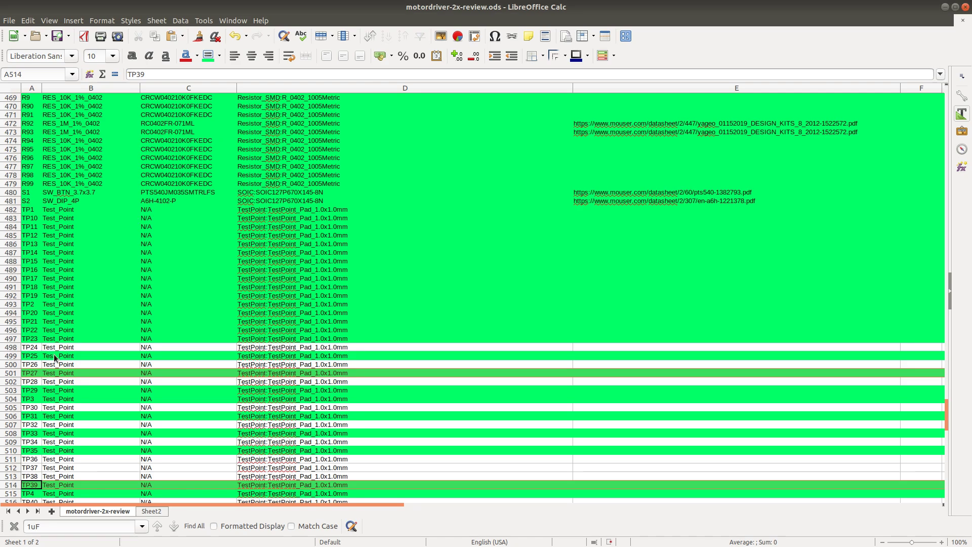
click(6, 382)
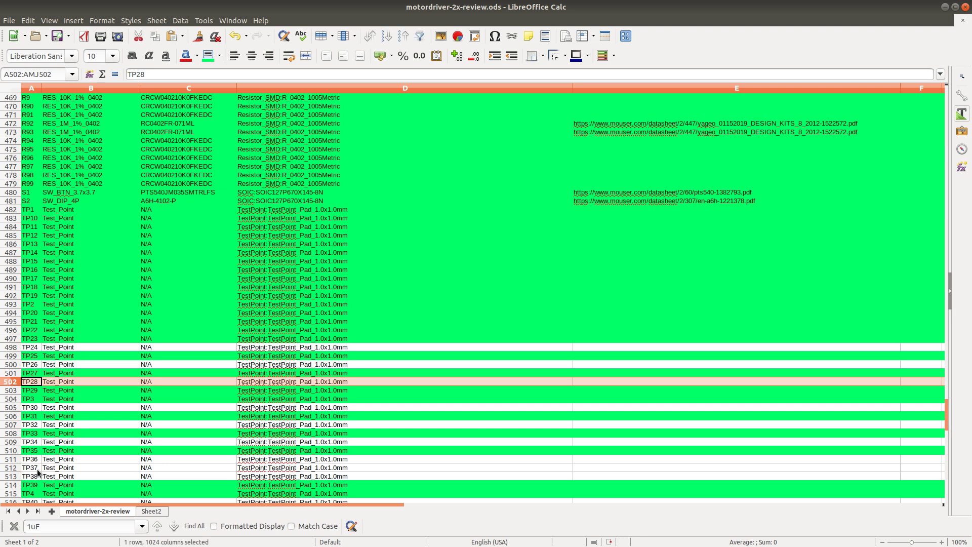
scroll(35, 475, down, 2)
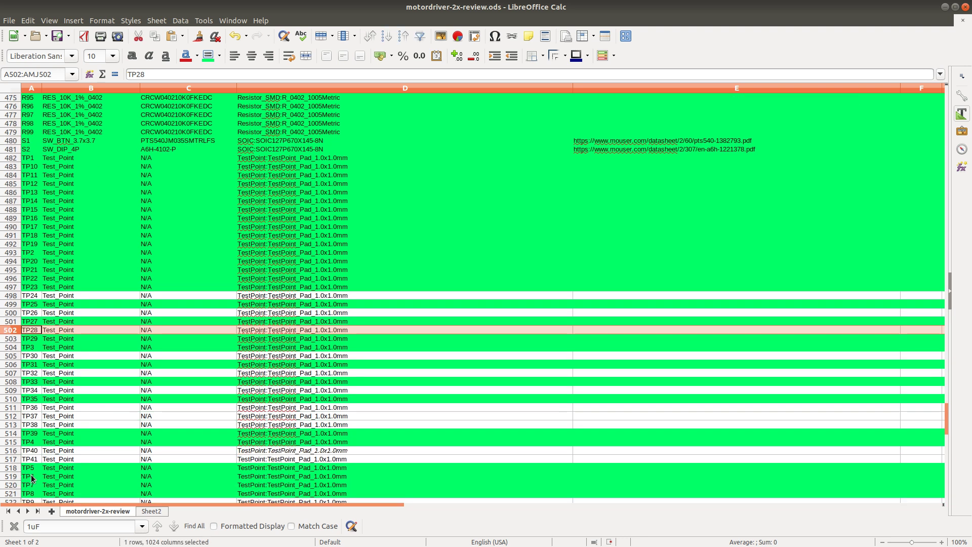
click(17, 453)
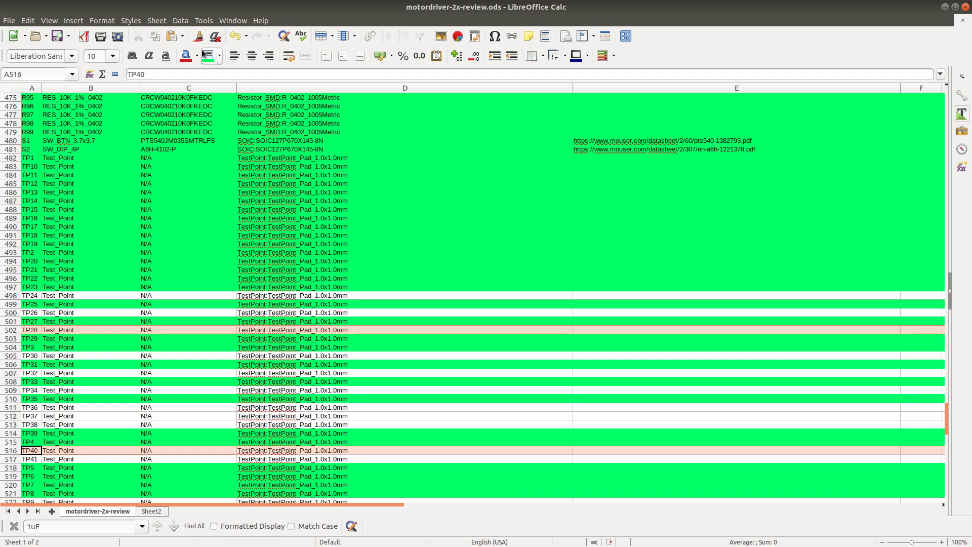
Step: Back in the schematic, separate the overlapping TP24, TP26 and TP30 labels in Drive 2 into two staggered rows above their symbols
key(alt+Tab)
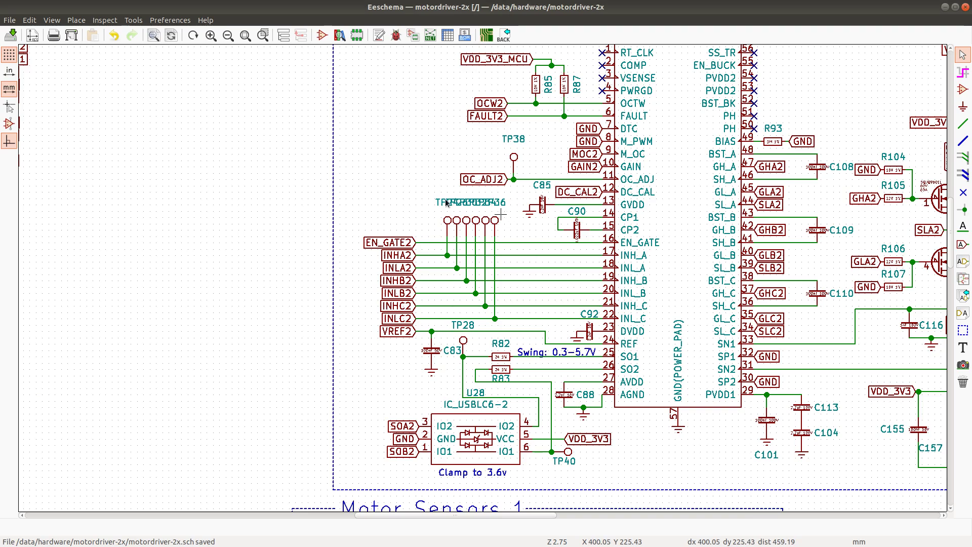
scroll(422, 208, up, 1)
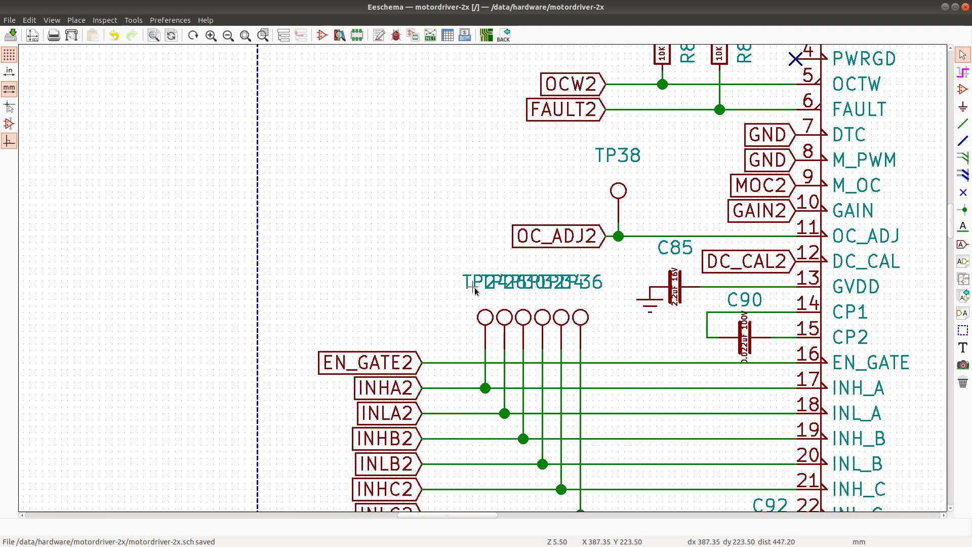
drag(474, 283, 480, 299)
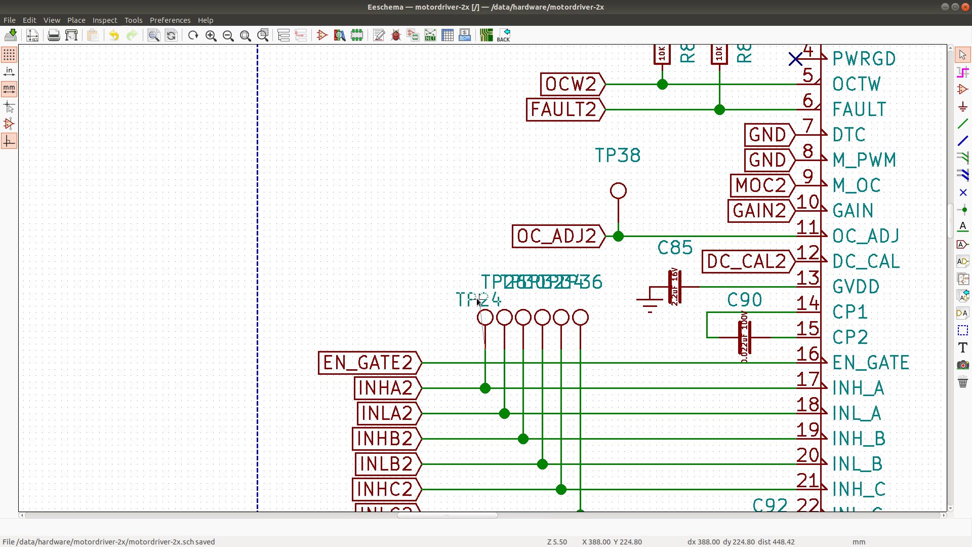
click(472, 299)
key(m)
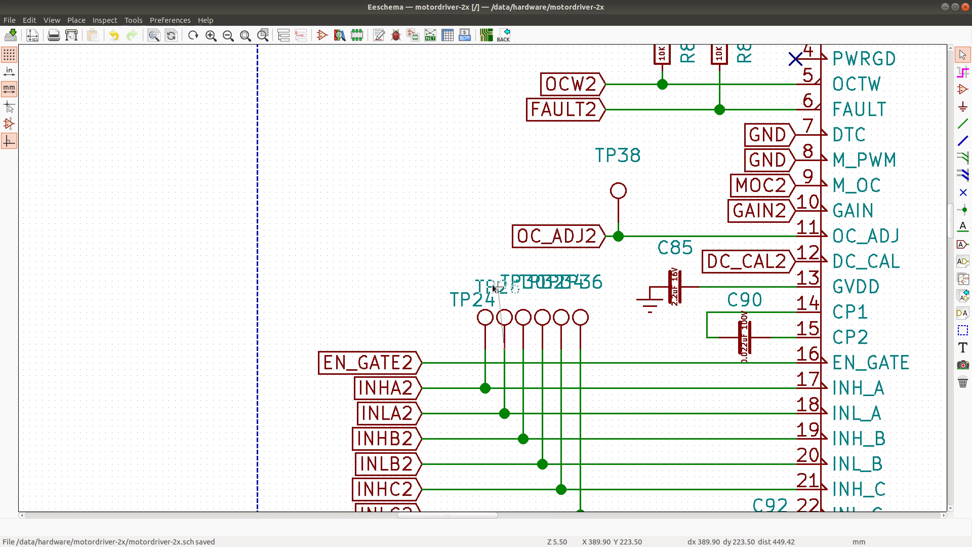
click(487, 286)
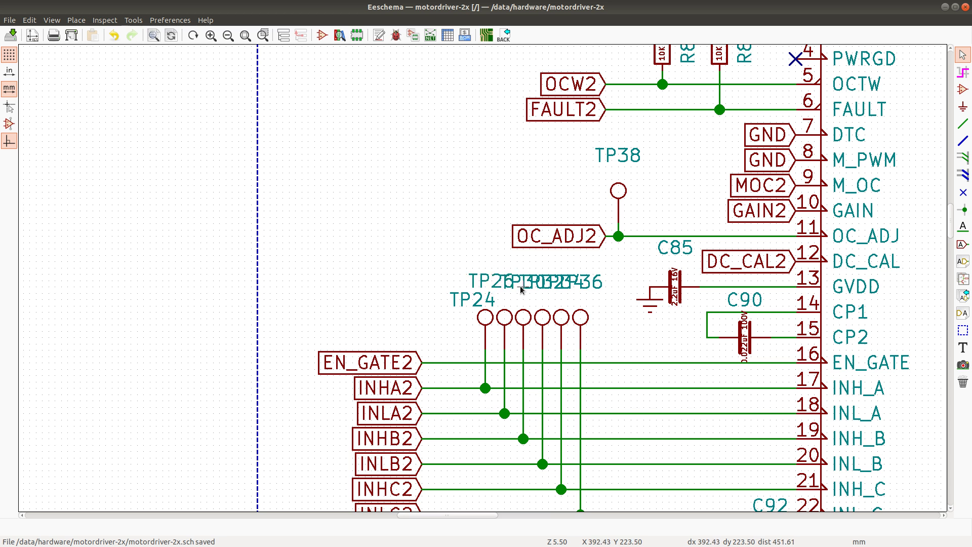
key(m)
click(531, 296)
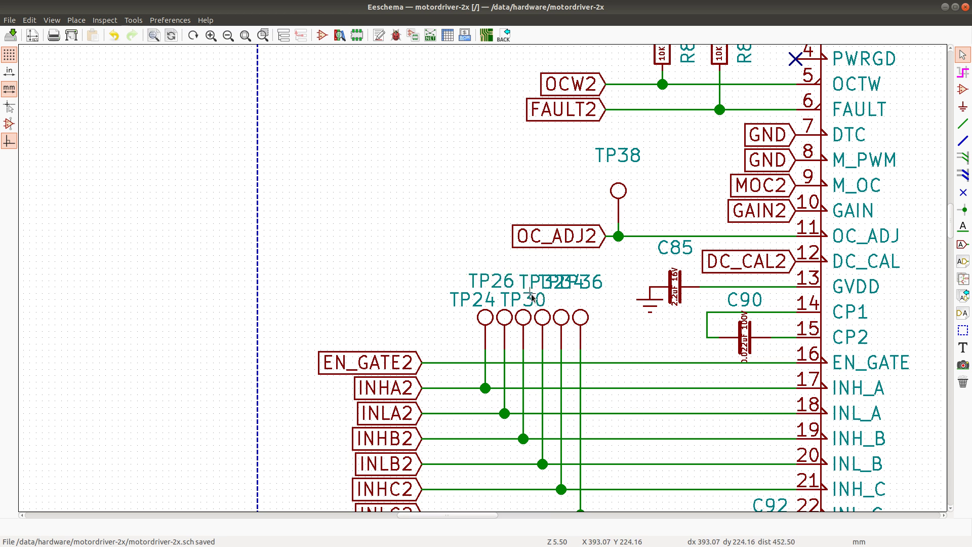
Step: Separate the TP32, TP34 and TP36 labels, placing TP36 in the lower row and TP34 beside TP32 in the upper row
key(m)
click(562, 305)
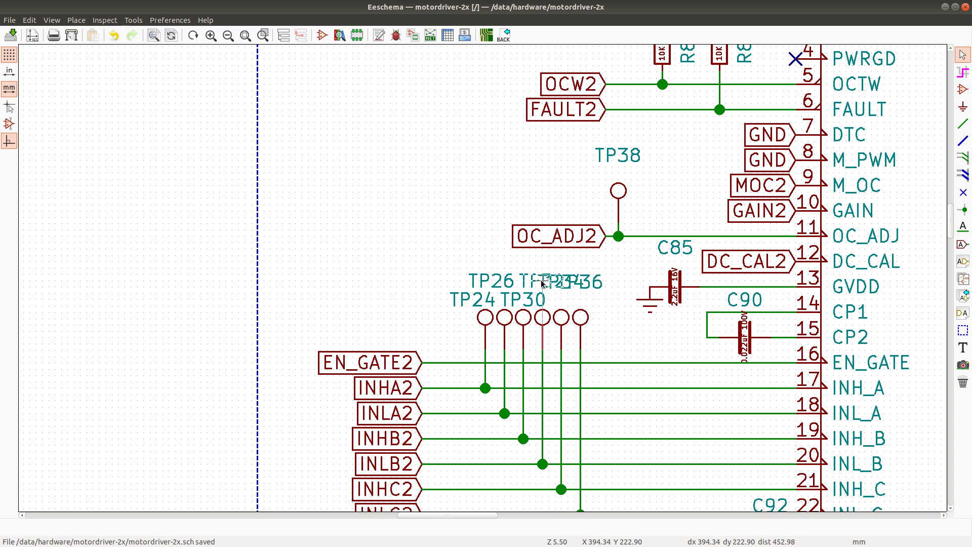
click(562, 282)
key(m)
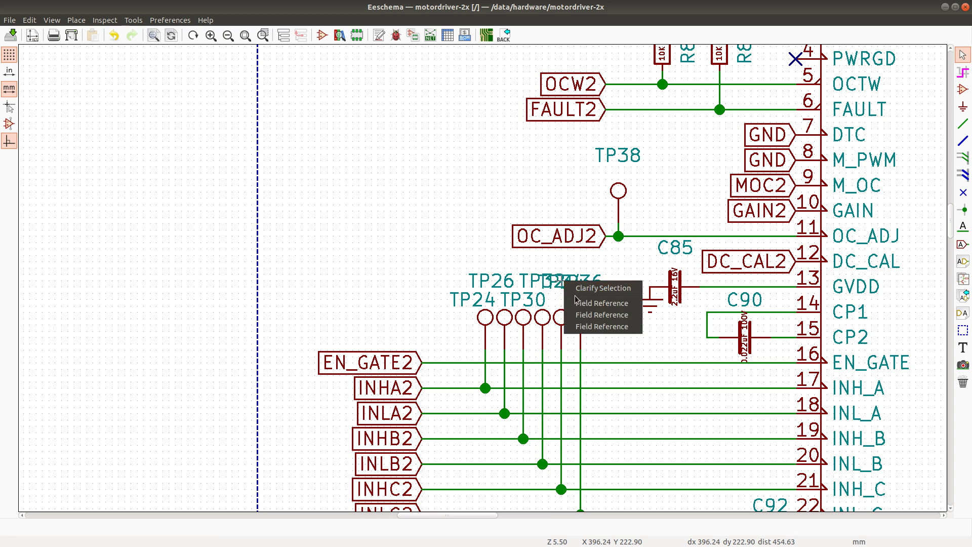
click(578, 304)
key(ctrl+s)
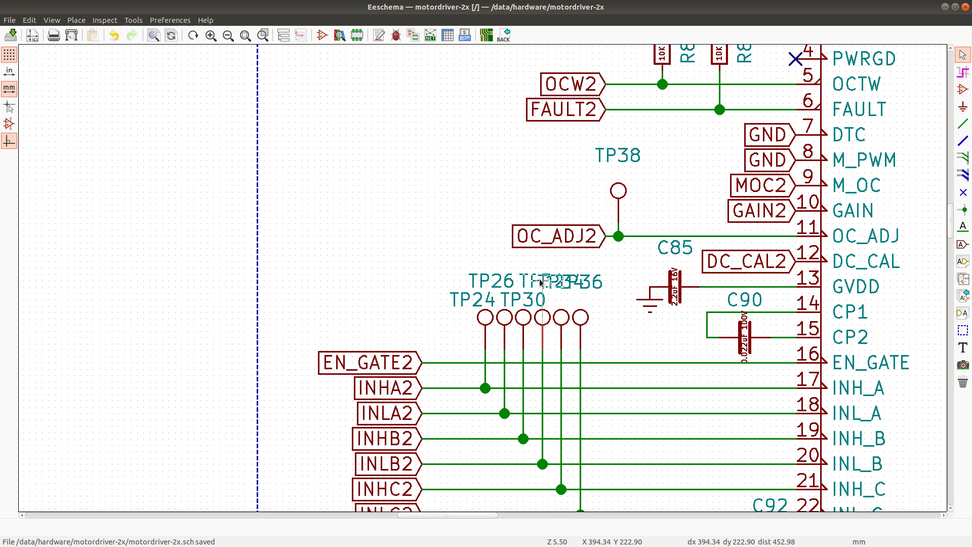
key(m)
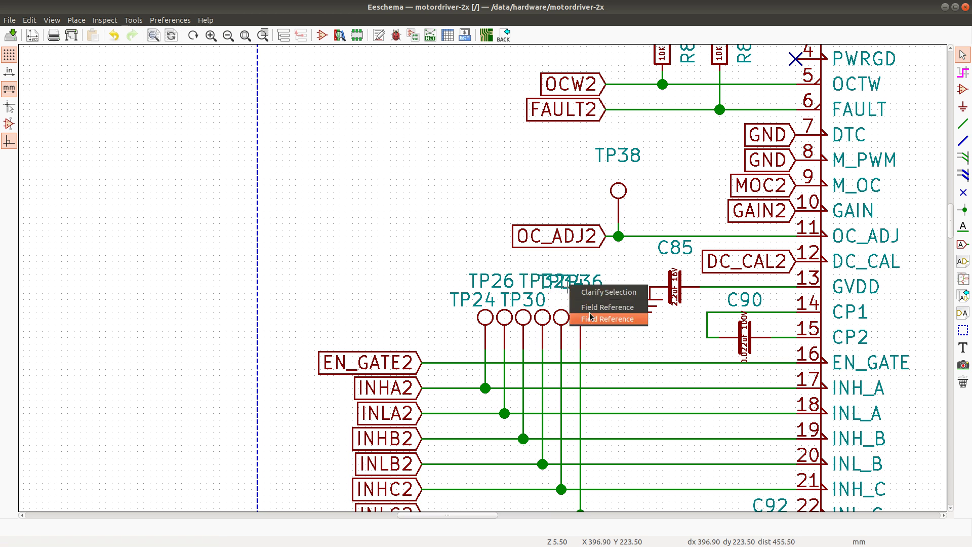
click(588, 318)
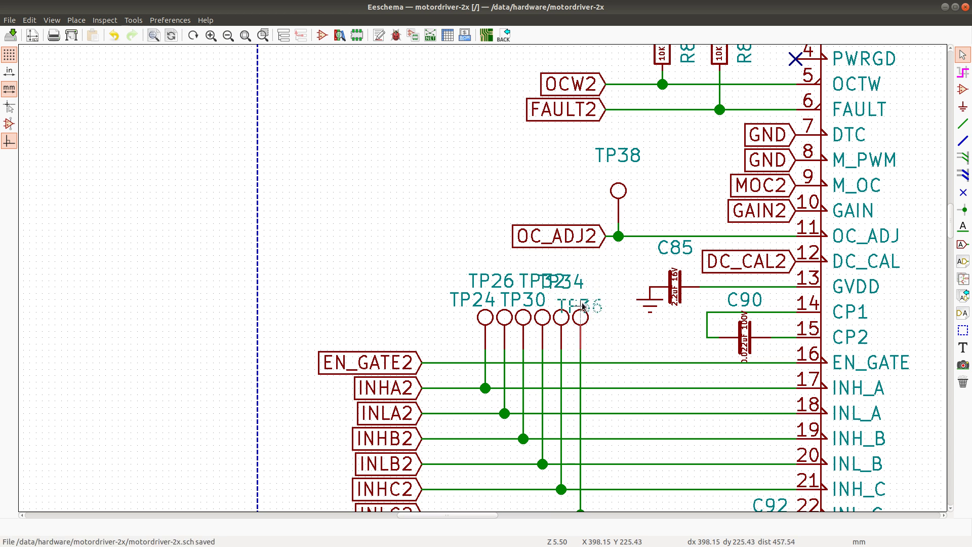
click(576, 302)
key(m)
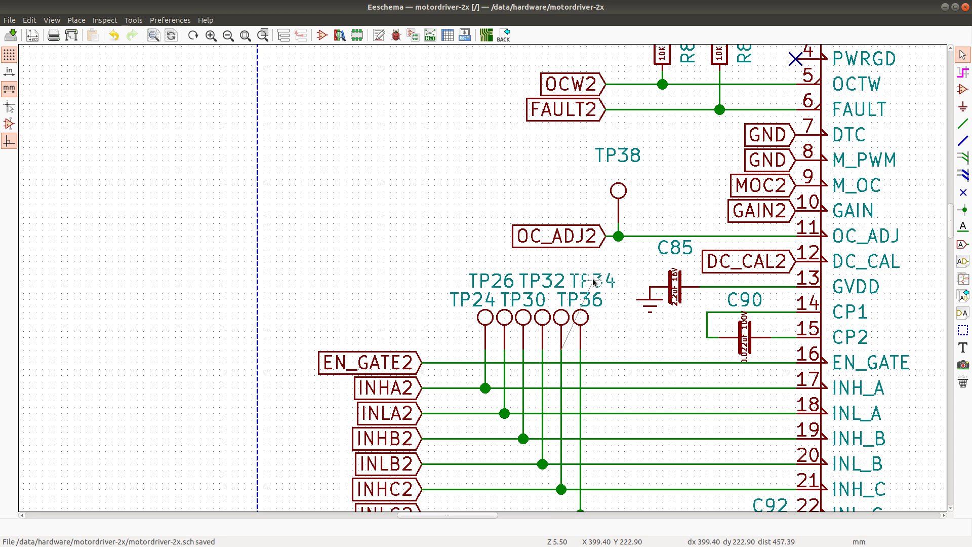
click(593, 280)
Step: In the review spreadsheet, mark the TP24, TP26, TP30, TP32, TP34 and TP36 rows green
key(alt+Tab)
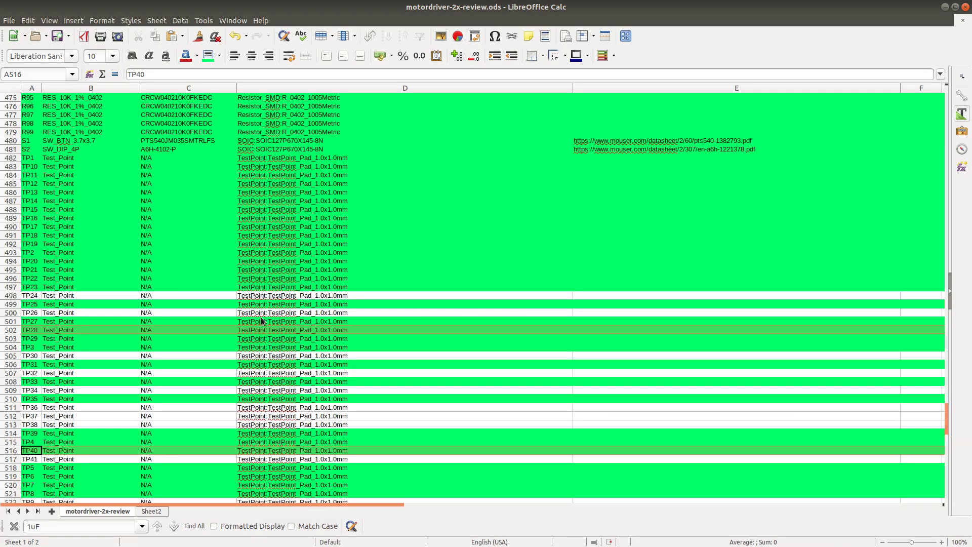
click(13, 298)
ctrl+click(13, 314)
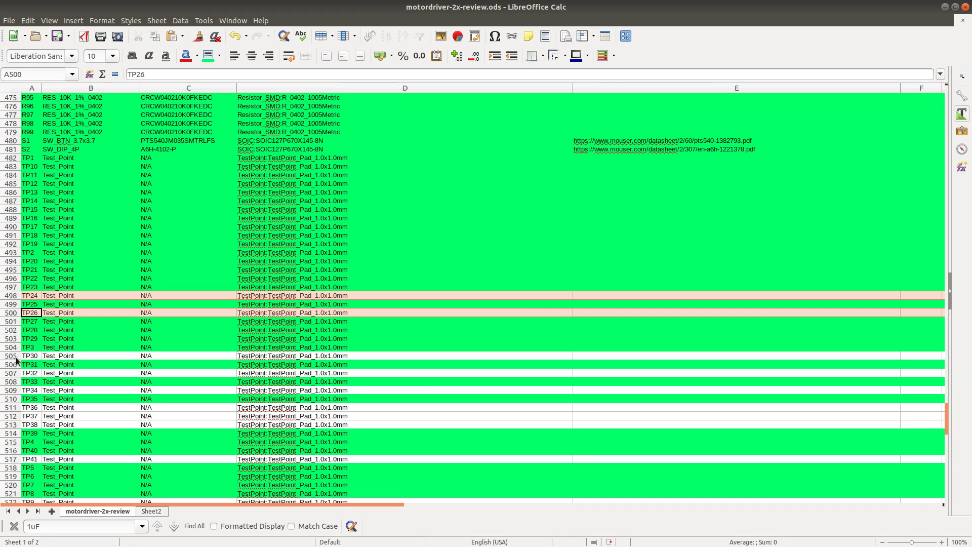
key(alt+Tab)
key(alt+Tab)
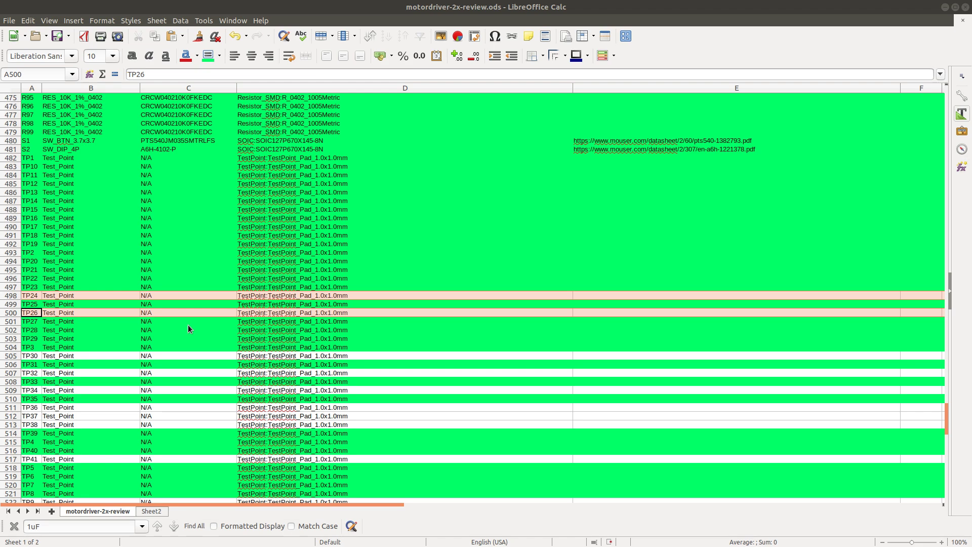
ctrl+click(10, 357)
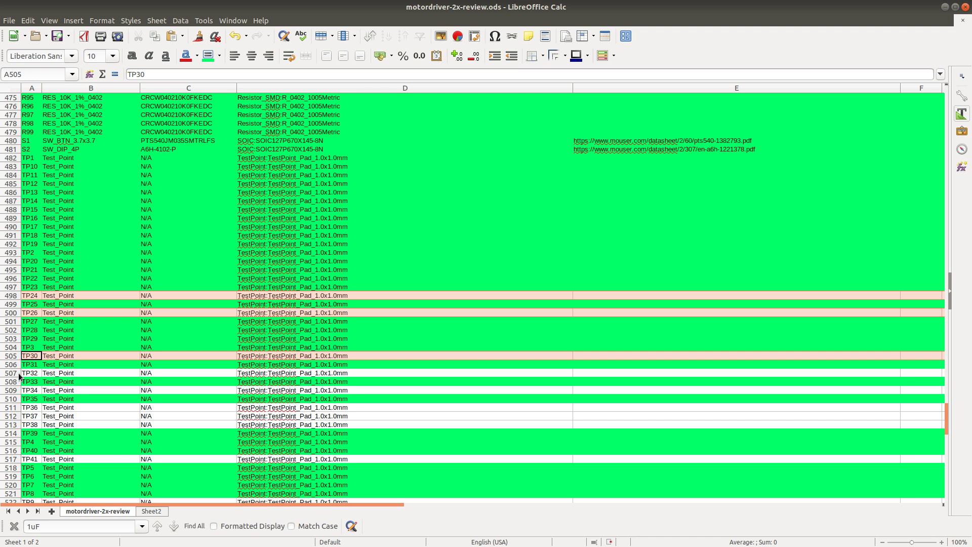
ctrl+click(10, 373)
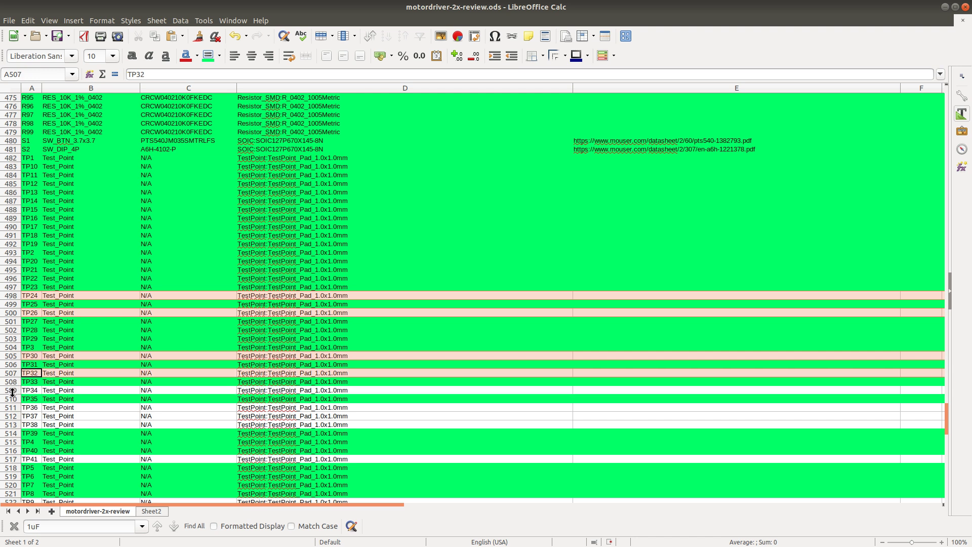
ctrl+click(12, 391)
ctrl+click(10, 408)
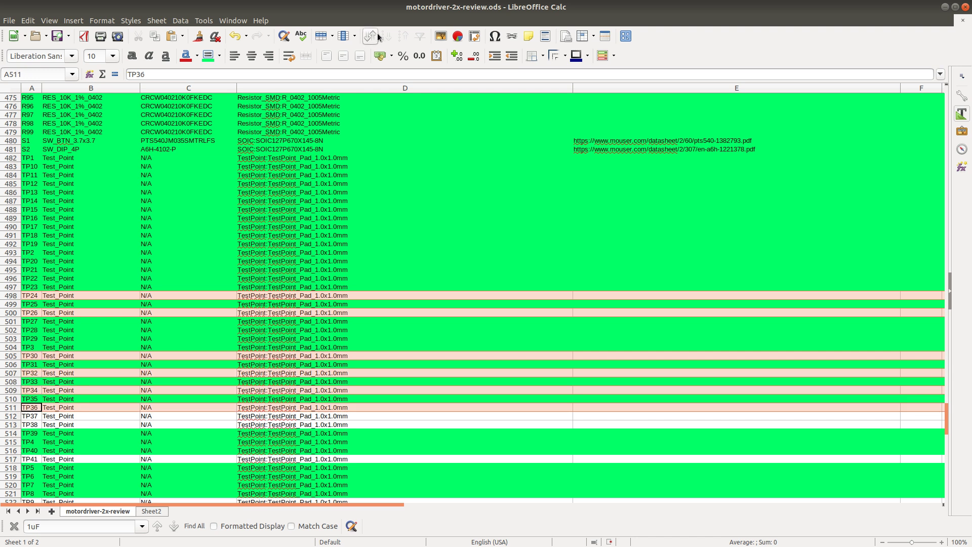
click(211, 59)
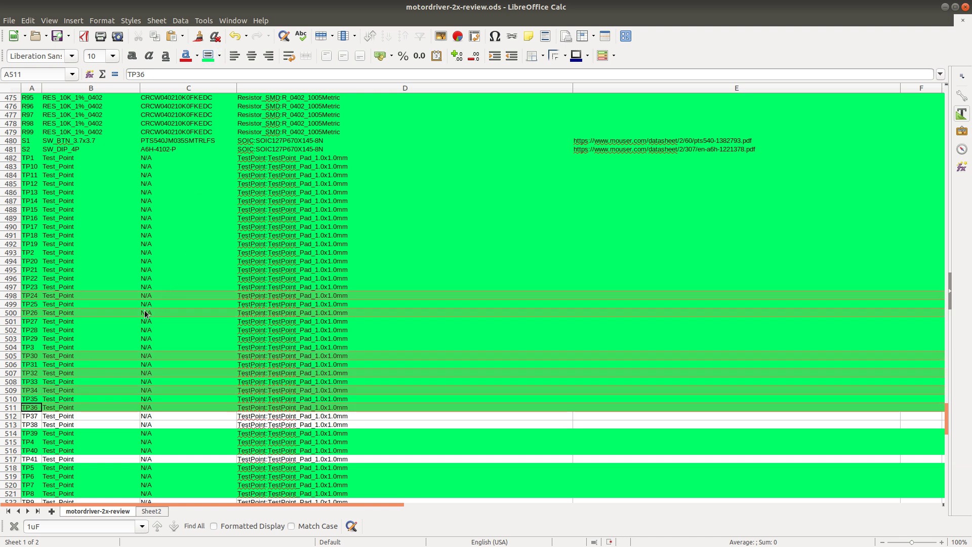
Step: Search the schematic for TP37, then examine it in Drive 1 and the matching TP38 in Drive 2
scroll(98, 339, down, 5)
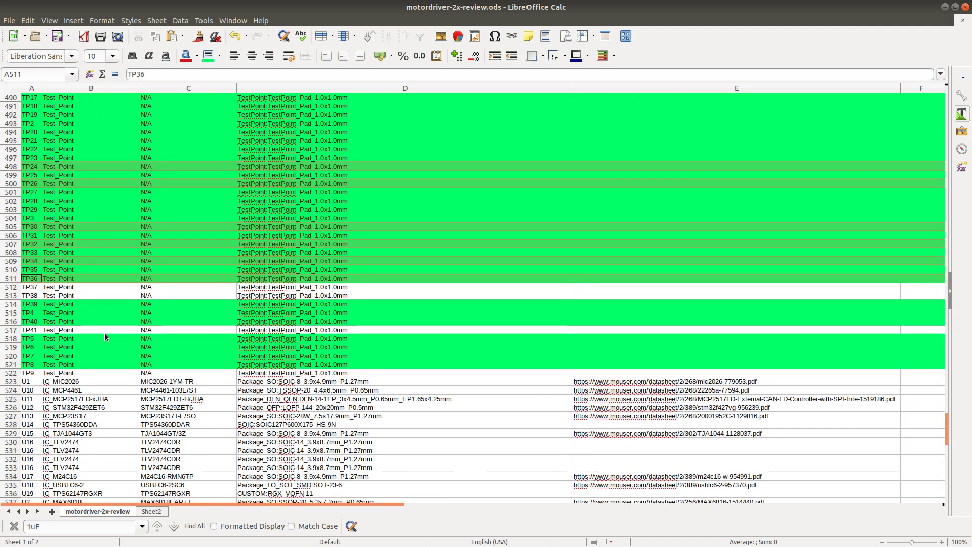
key(alt+Tab)
key(ctrl+f)
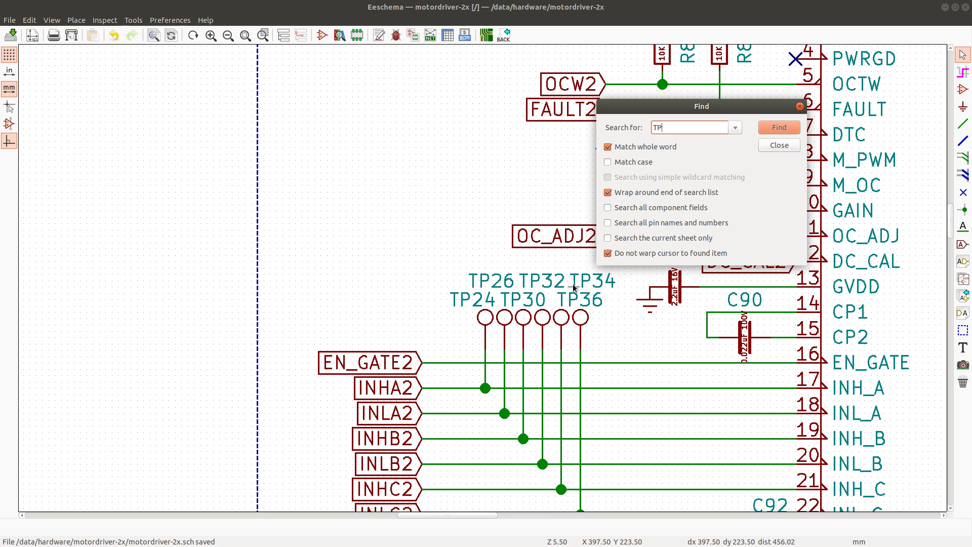
key(Return)
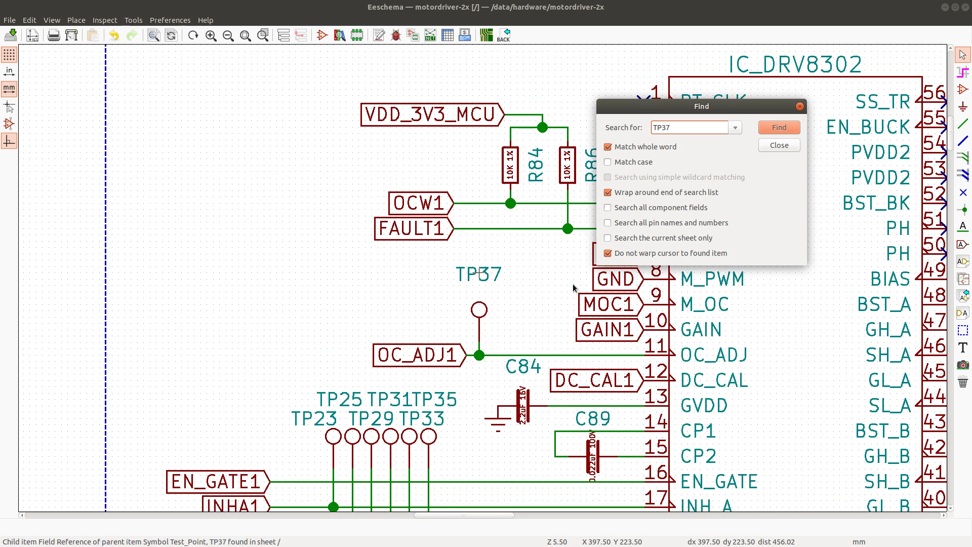
click(792, 147)
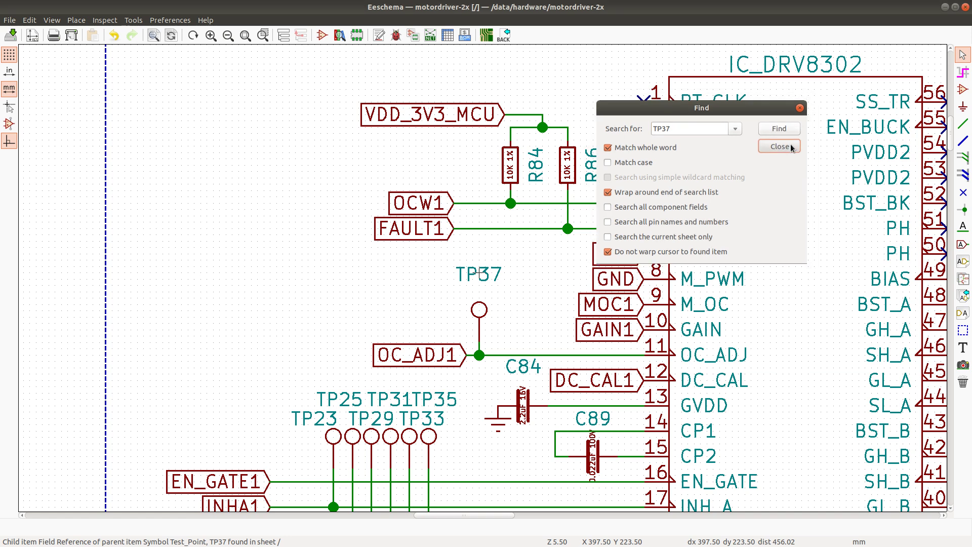
scroll(477, 319, down, 5)
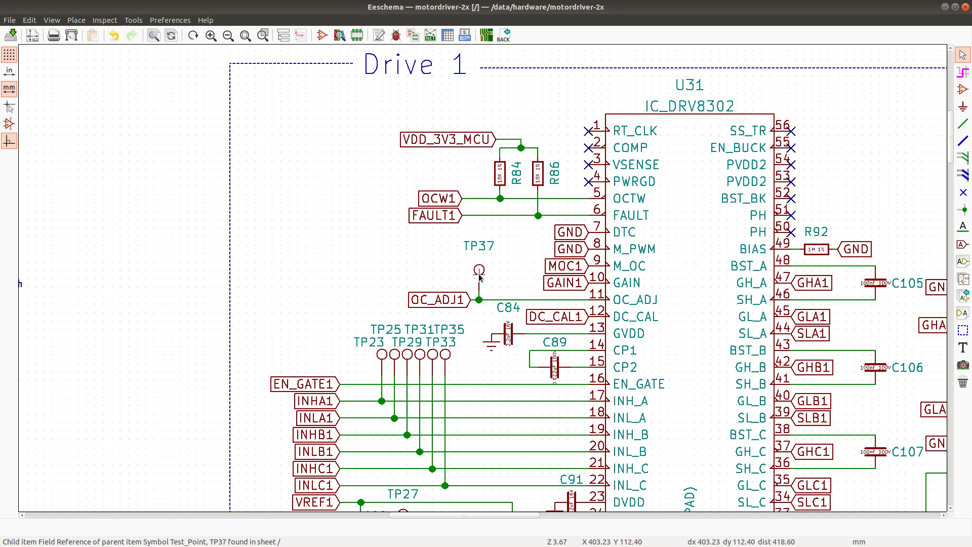
scroll(505, 259, down, 2)
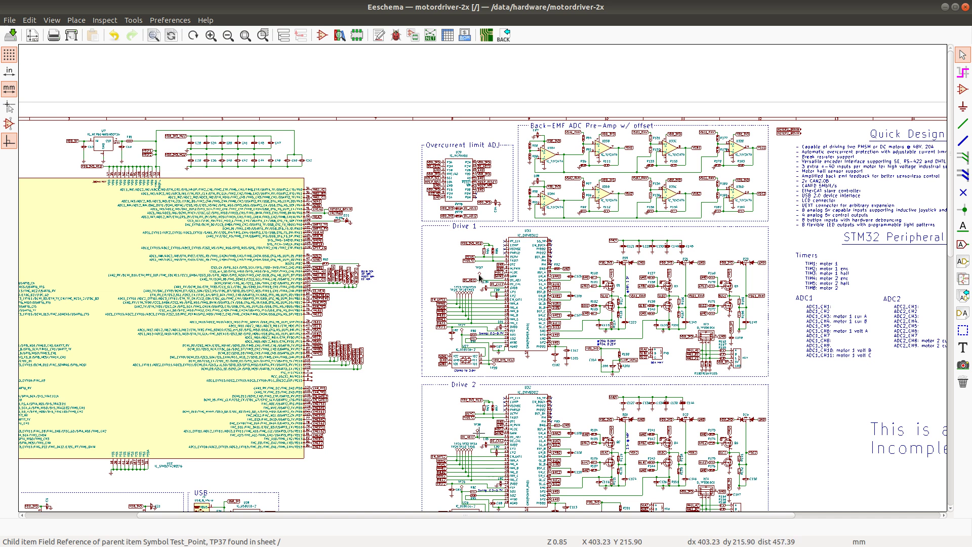
scroll(479, 277, up, 1)
scroll(479, 277, up, 1)
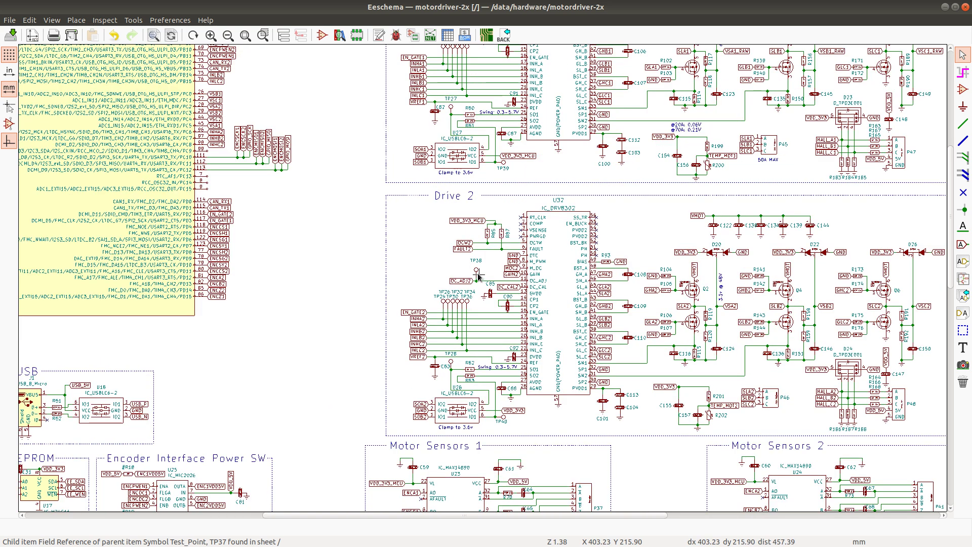
scroll(479, 280, up, 1)
Step: Return to the review spreadsheet and mark the TP37 and TP38 rows green
key(alt+Tab)
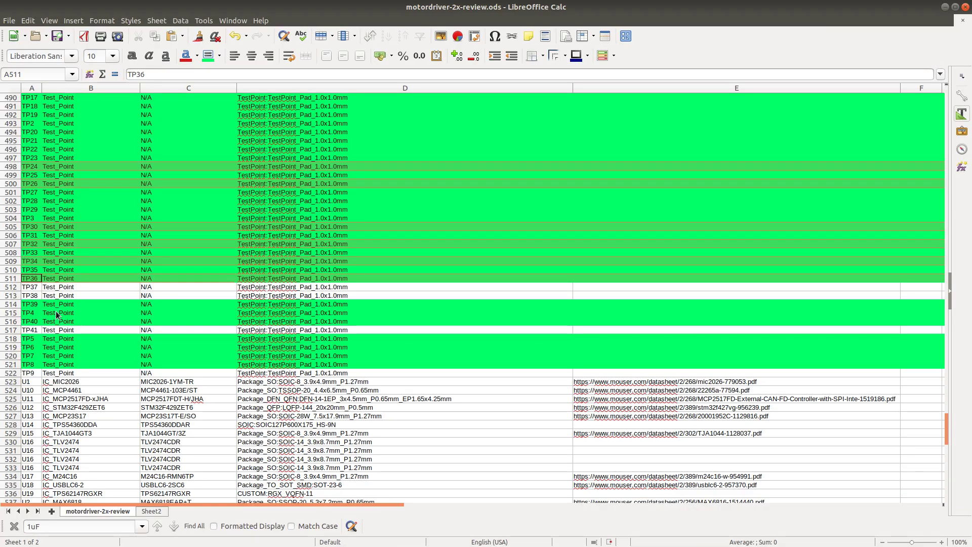
drag(13, 289, 11, 298)
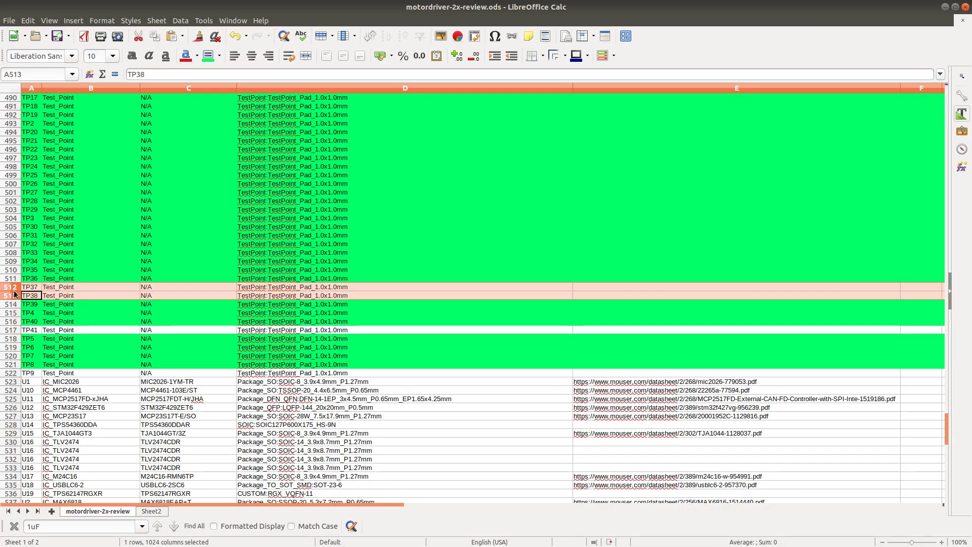
click(211, 60)
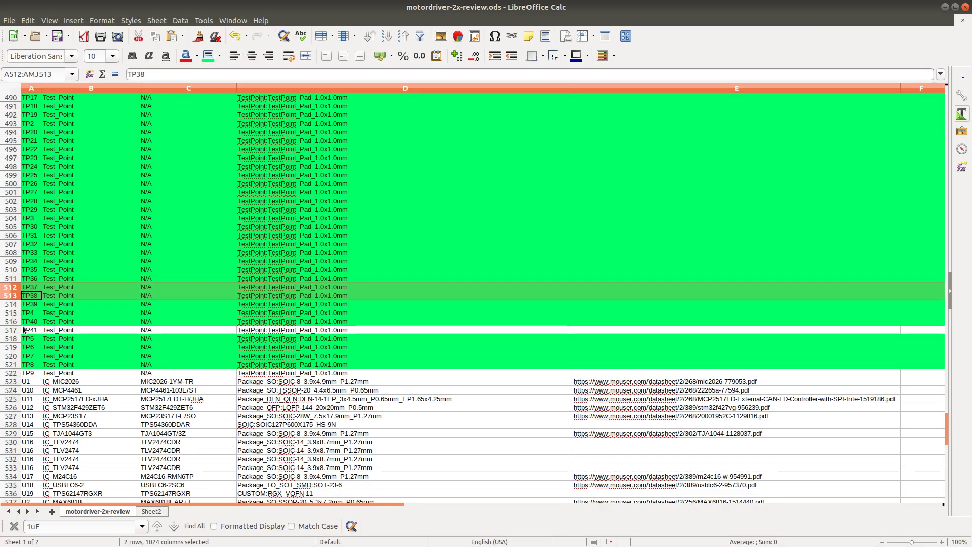
Step: Locate TP41 in the schematic's Brake Resistor section, move its 0-3V note down beside Q8's gate wire and bring the TP41 label closer to its symbol
key(alt+Tab)
key(ctrl+f)
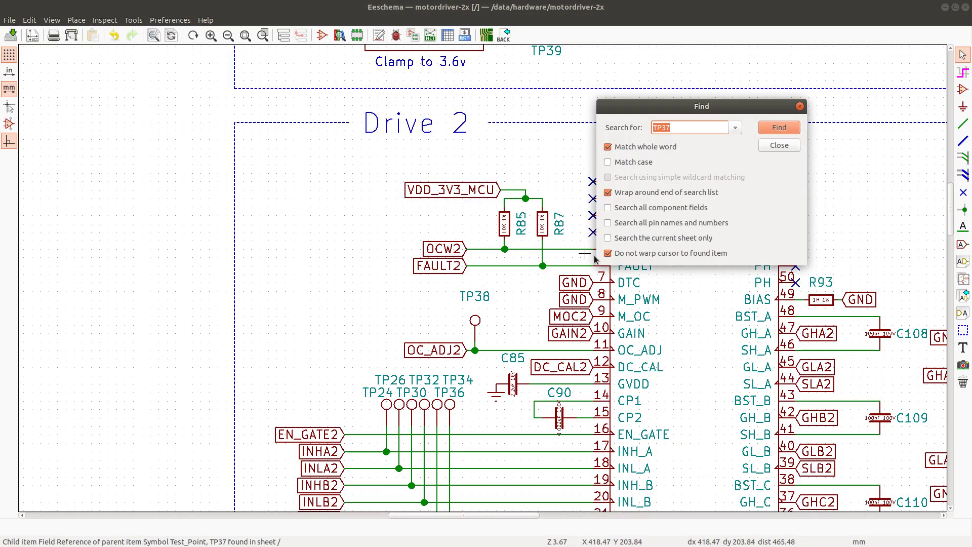
text(TP41)
key(Return)
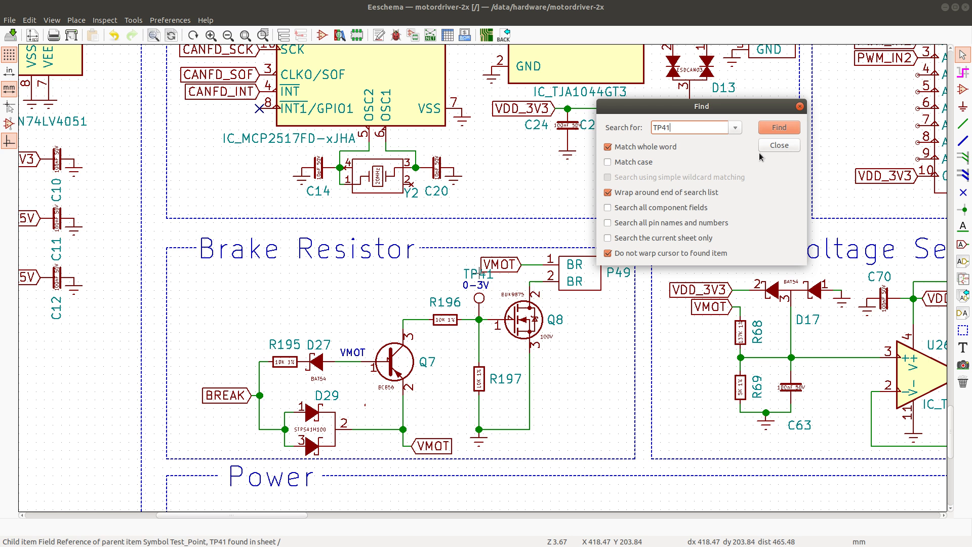
click(777, 146)
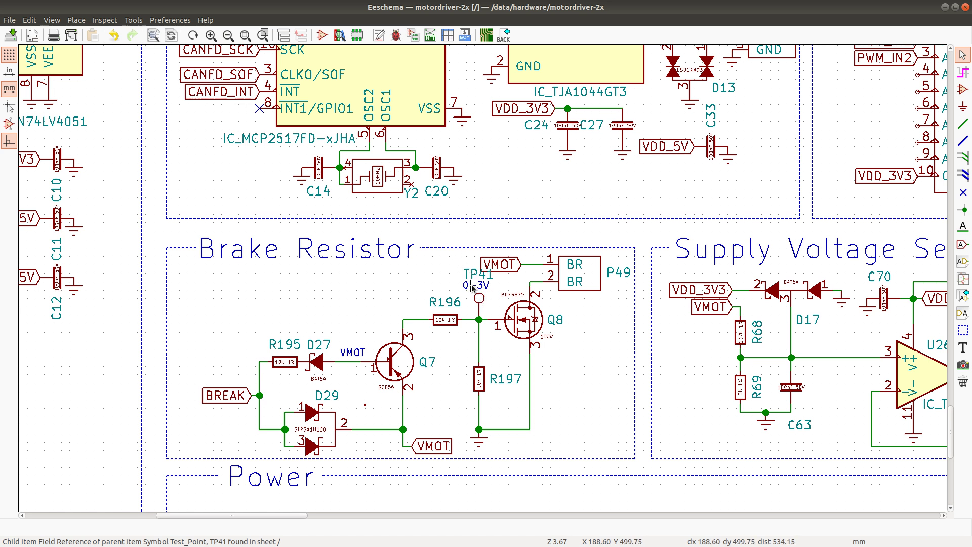
drag(472, 287, 479, 318)
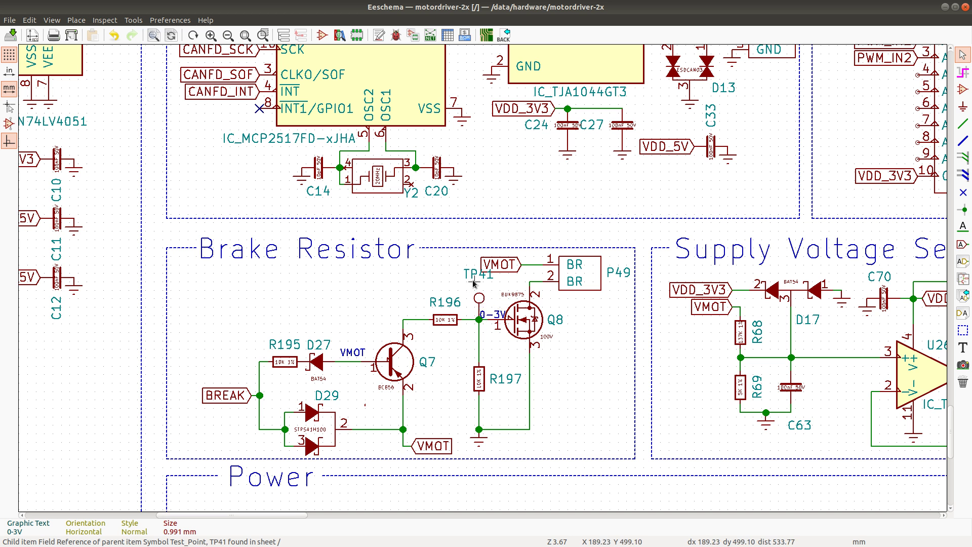
drag(476, 279, 494, 296)
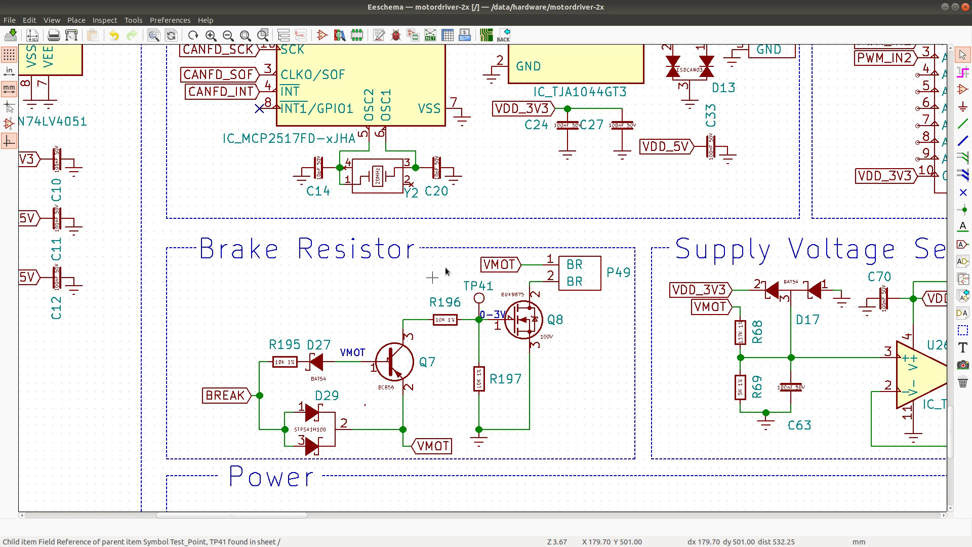
Step: Copy TP41 onto the wire between D27 and Q7, and shift the VMOT note away from the new test point
key(c)
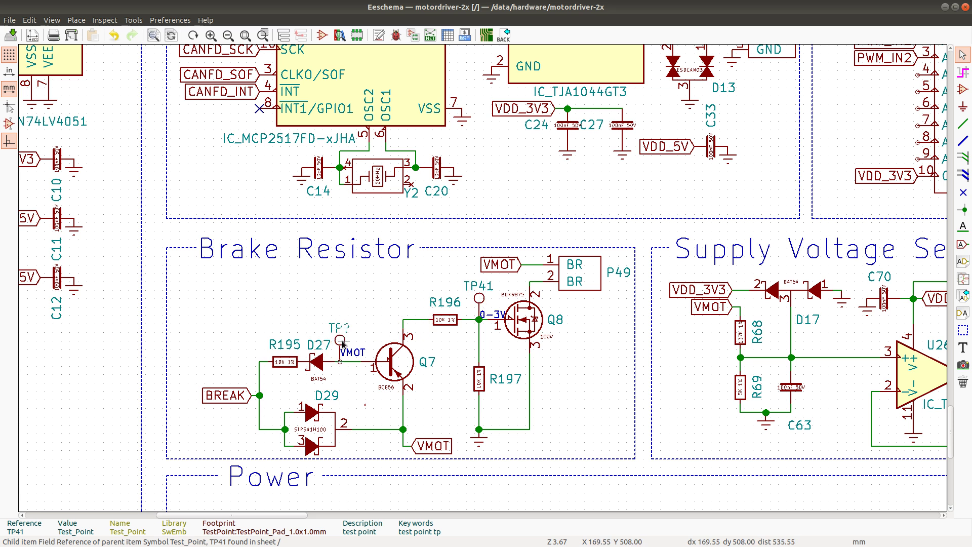
click(338, 344)
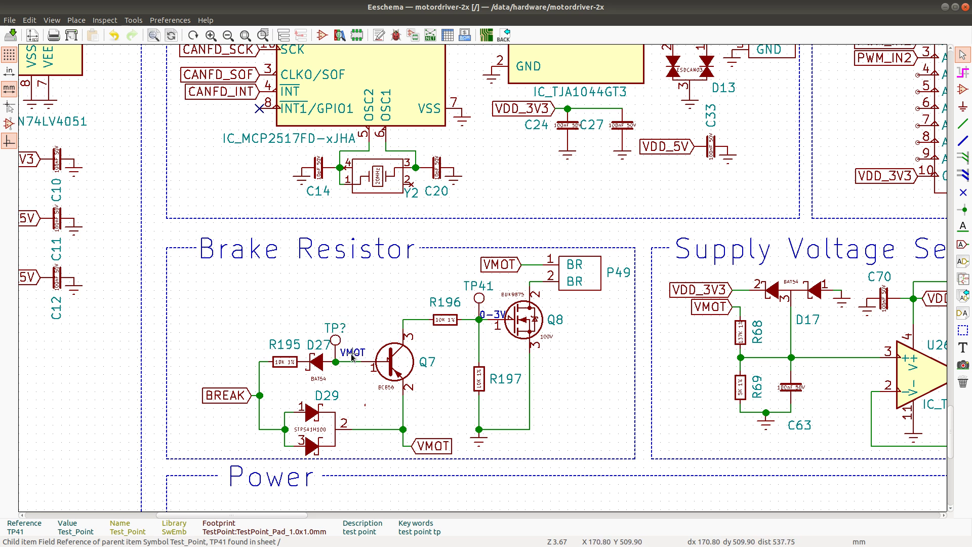
key(m)
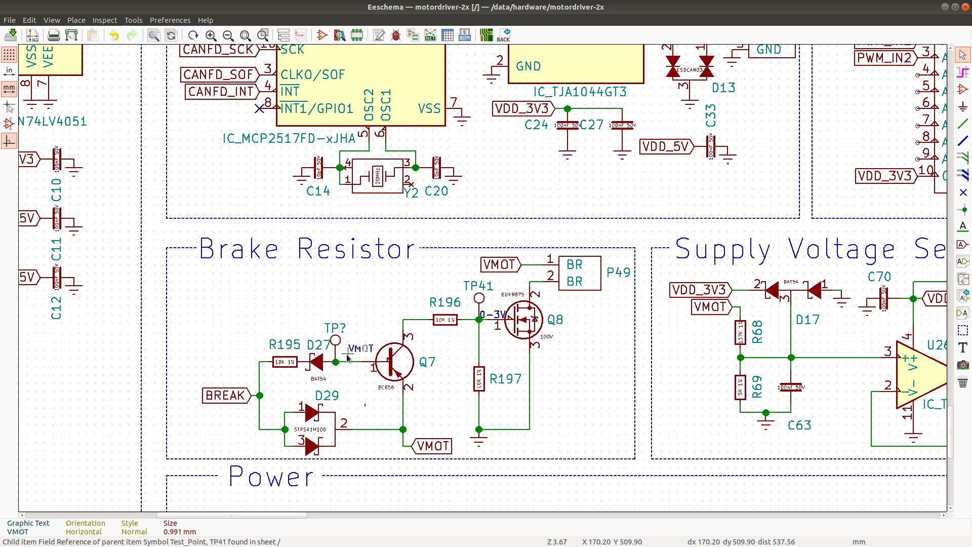
click(347, 362)
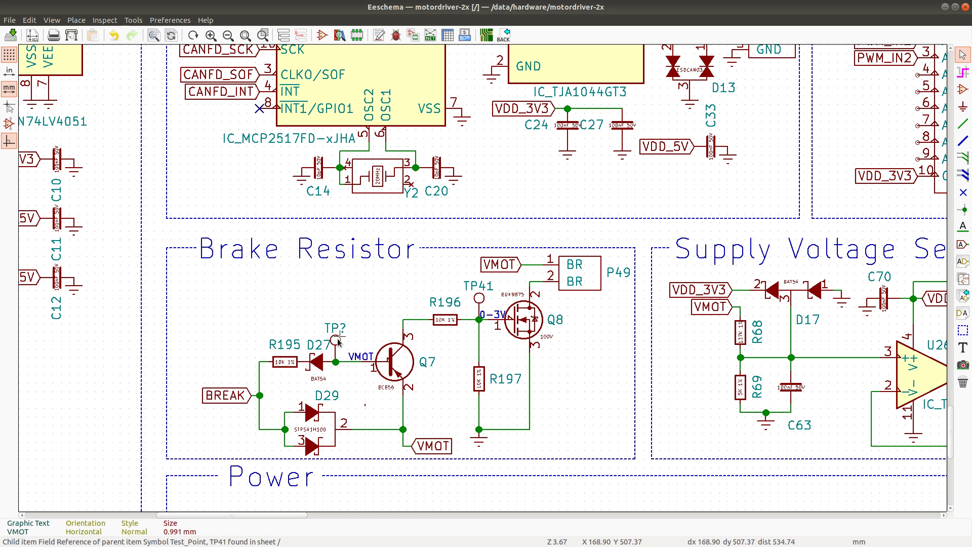
Step: Move the new test point slightly further from D27 along the wire and delete the leftover junction at its previous spot
click(337, 343)
key(m)
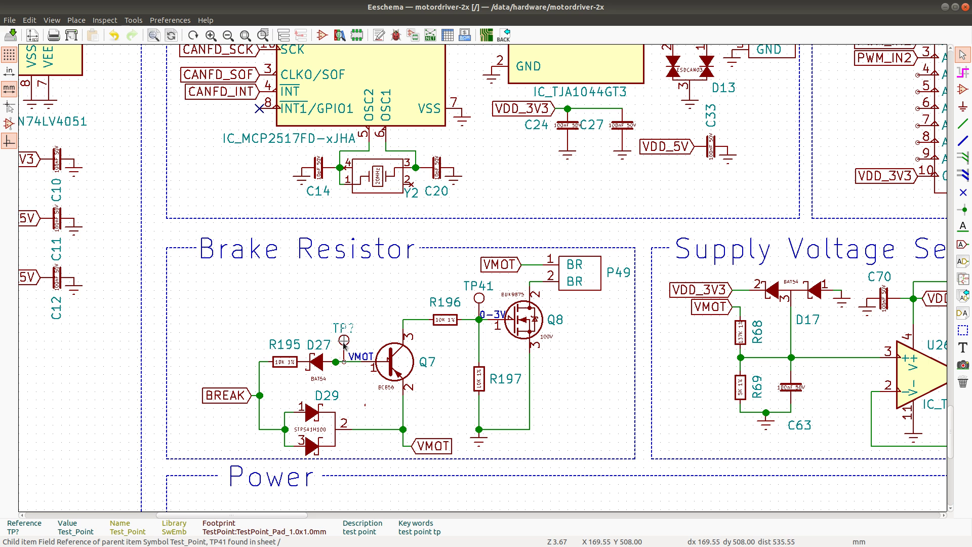
click(344, 343)
key(Delete)
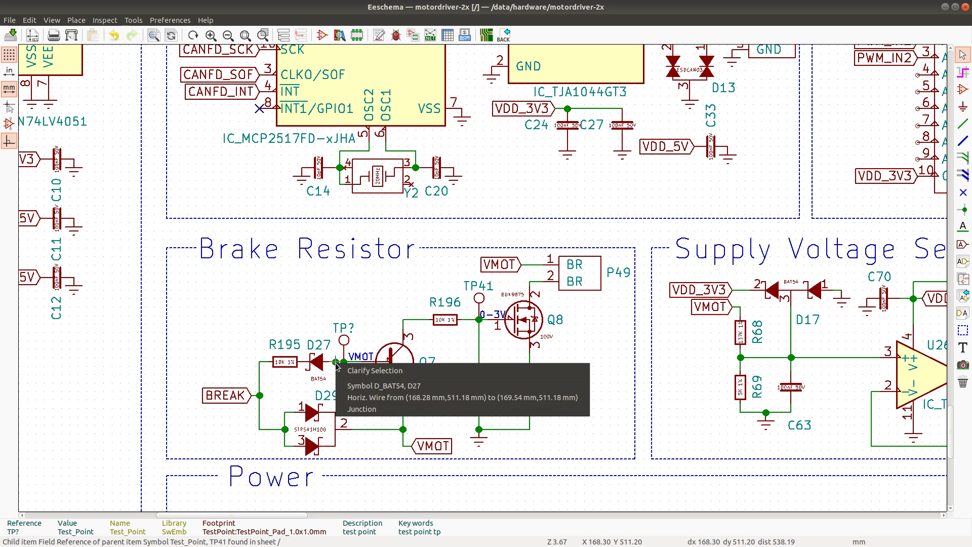
click(354, 408)
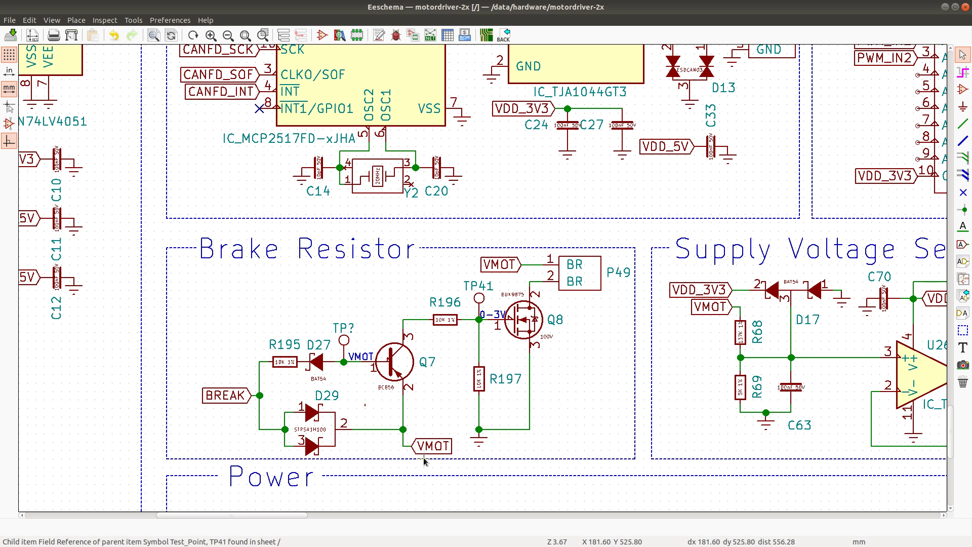
scroll(362, 452, down, 1)
scroll(479, 276, down, 3)
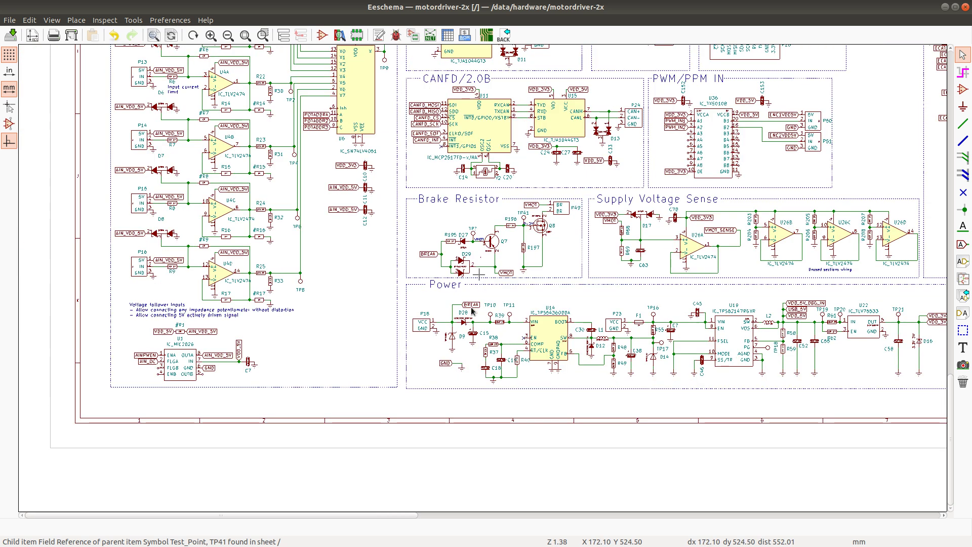
scroll(480, 276, up, 2)
scroll(479, 276, up, 1)
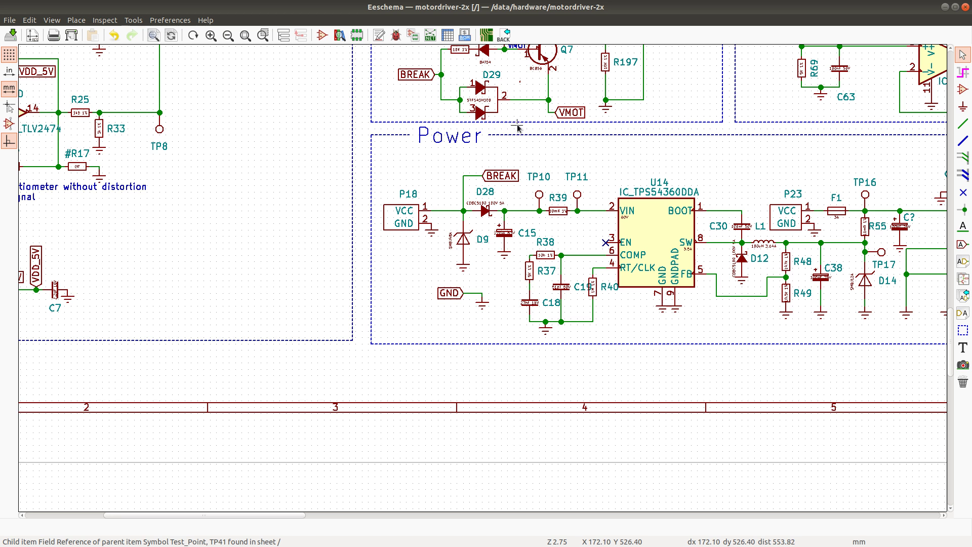
scroll(517, 127, down, 1)
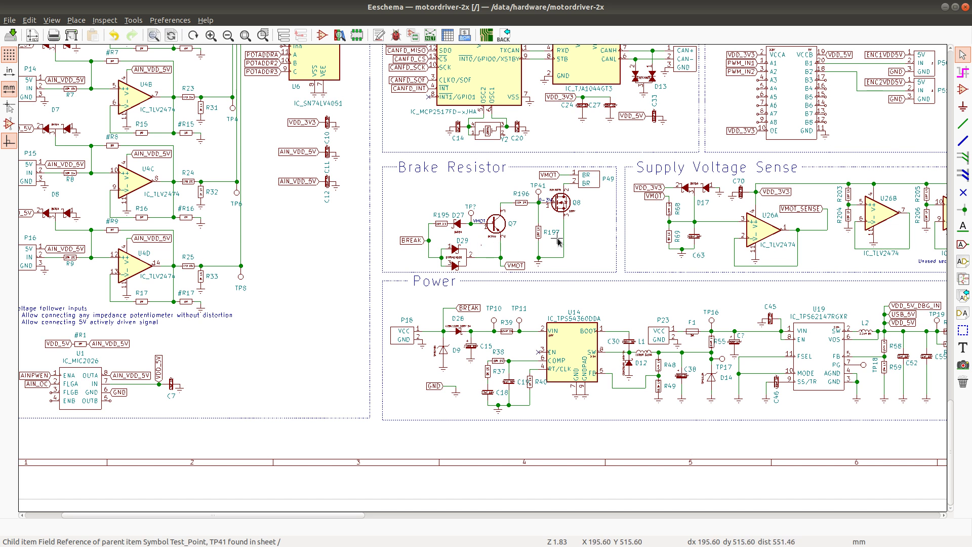
Step: Switch to the review spreadsheet and mark the TP41 row green
key(alt+Tab)
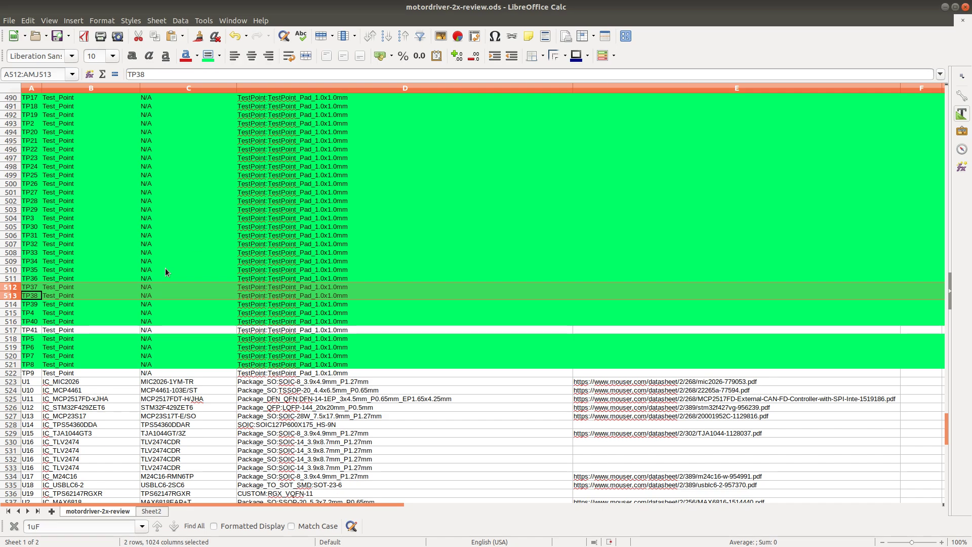
click(11, 330)
click(209, 59)
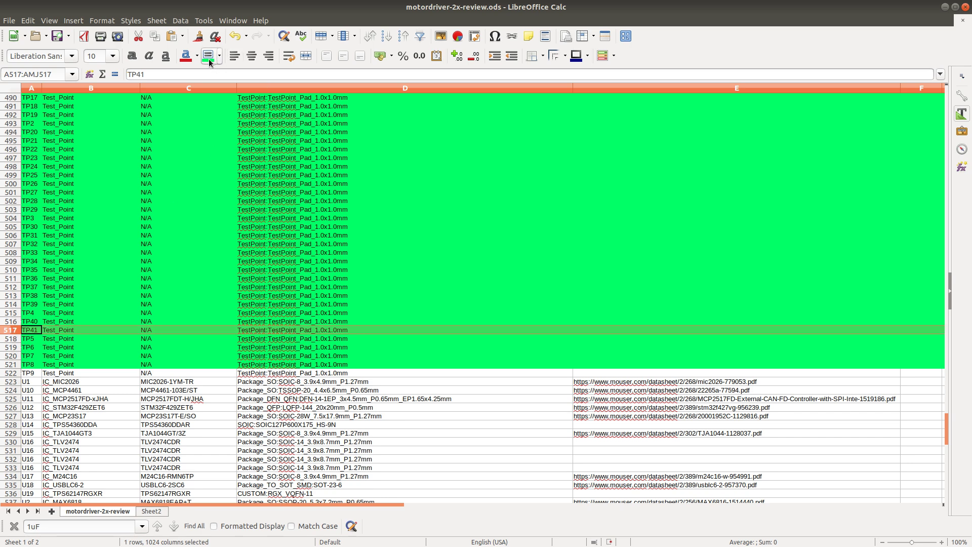
Step: In the schematic's Supply Voltage Sense section, copy the unnumbered test point onto U26A's input wire and, rotated 180 degrees, onto its output wire
key(alt+Tab)
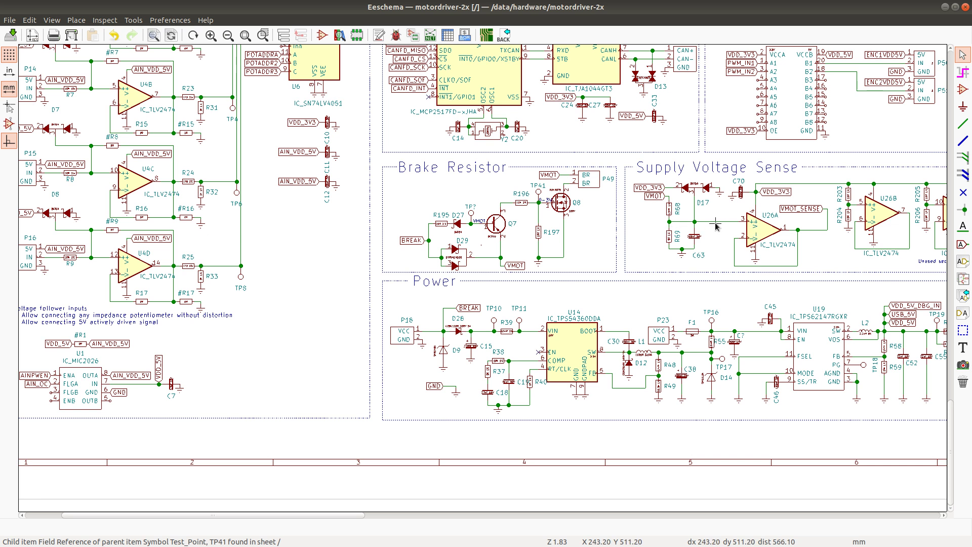
click(471, 214)
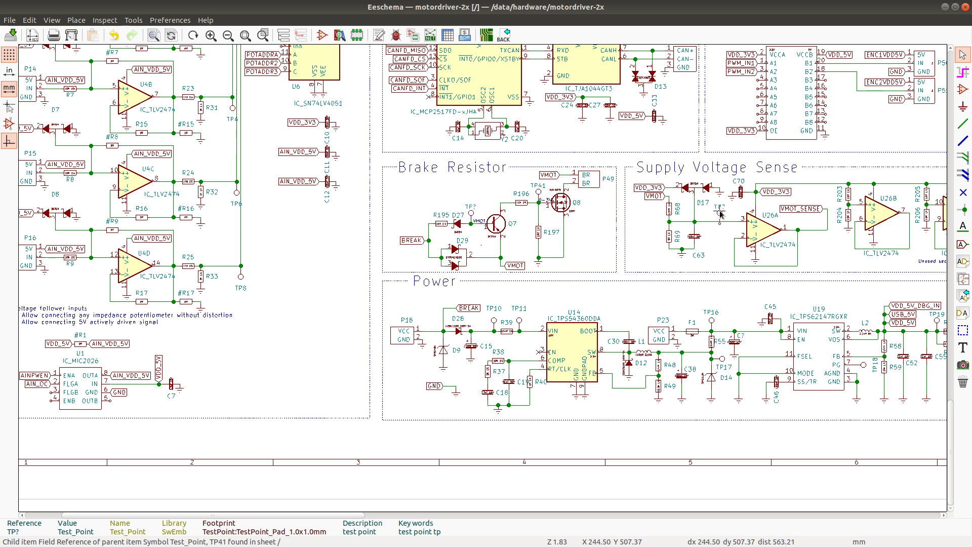
click(720, 212)
key(c)
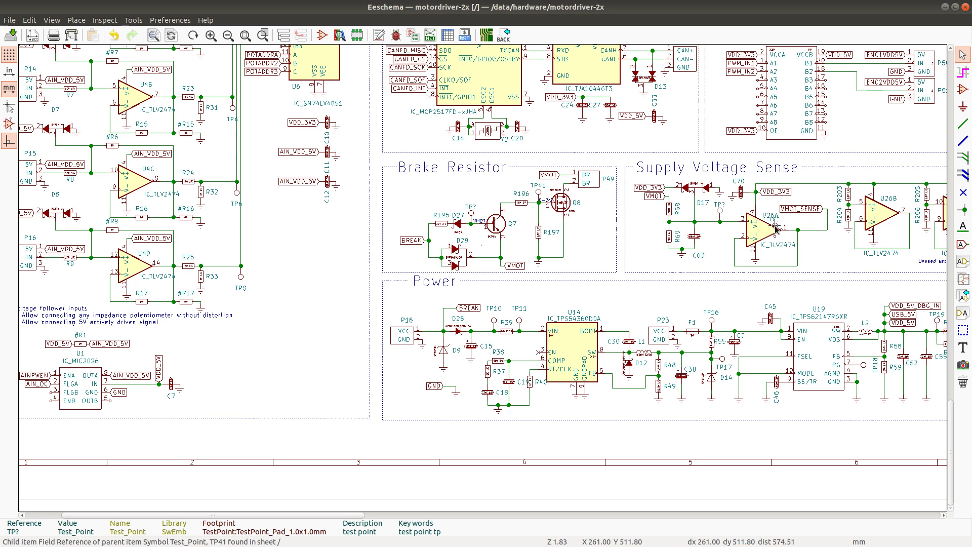
key(r)
key(r)
click(814, 228)
Step: Search the schematic for TP9 and examine it at the multiplexer output in the Analog IN 5V section
scroll(836, 243, down, 1)
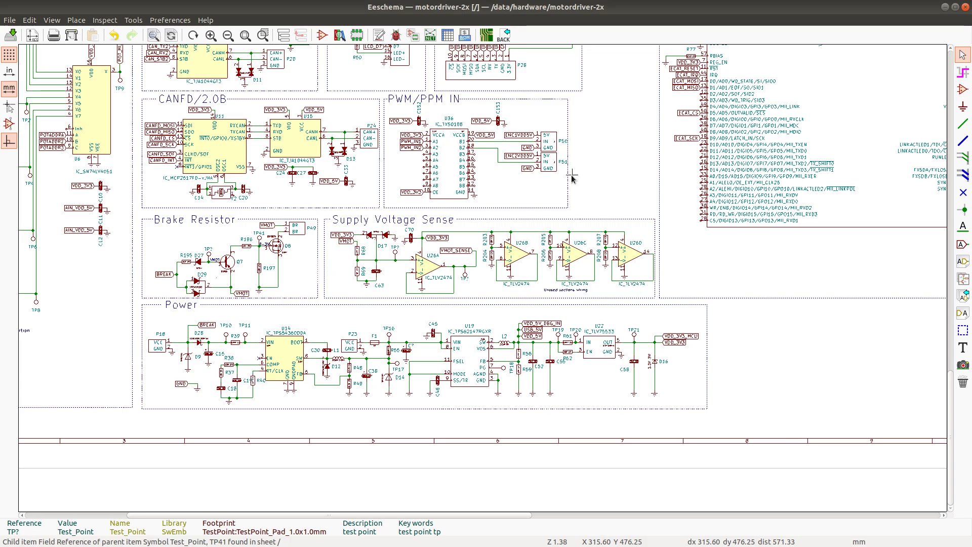
key(ctrl+f)
text(TP9)
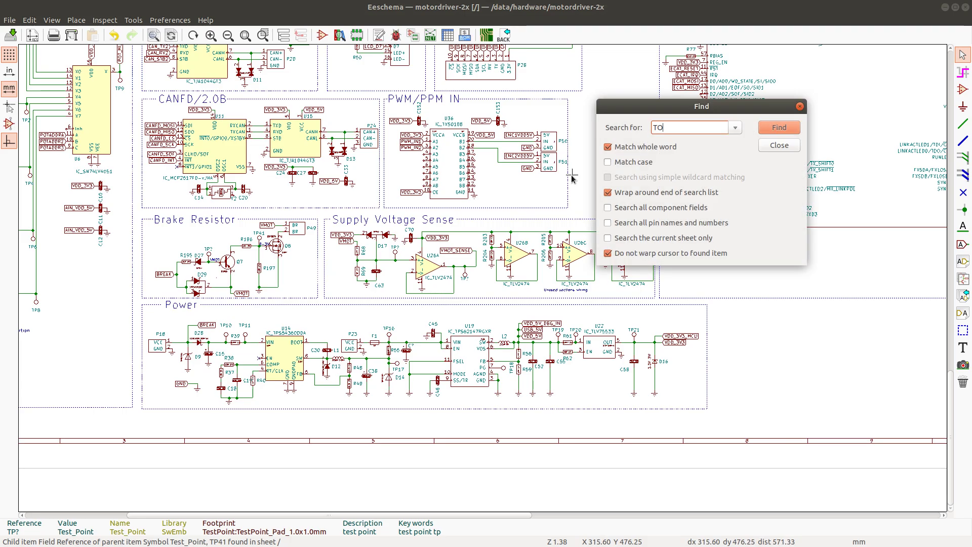
key(Return)
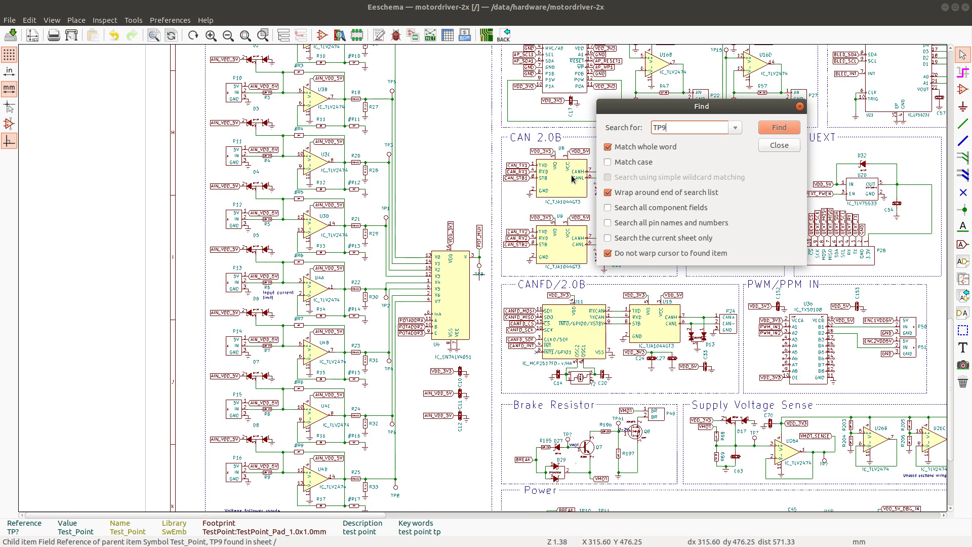
click(779, 146)
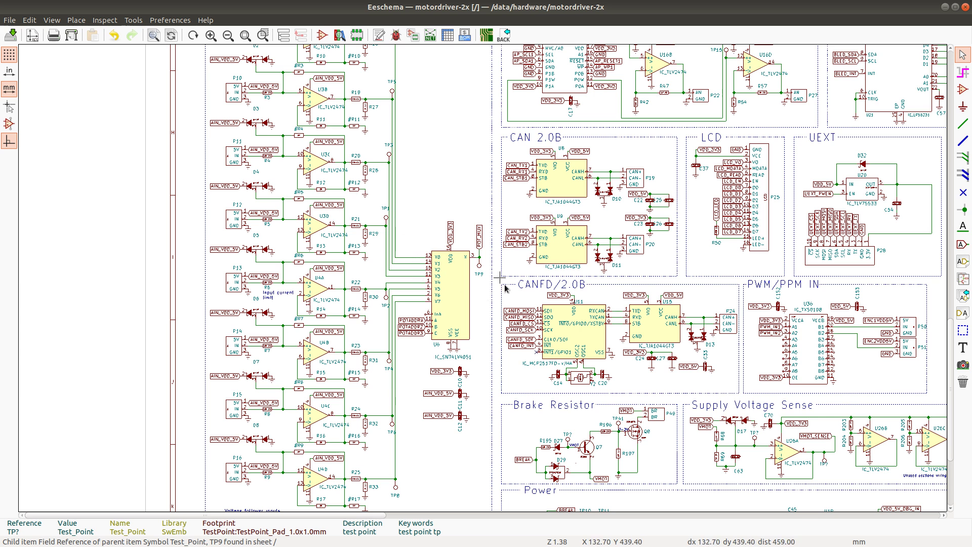
Step: Switch to the review spreadsheet and mark the TP9 row green
key(alt+Tab)
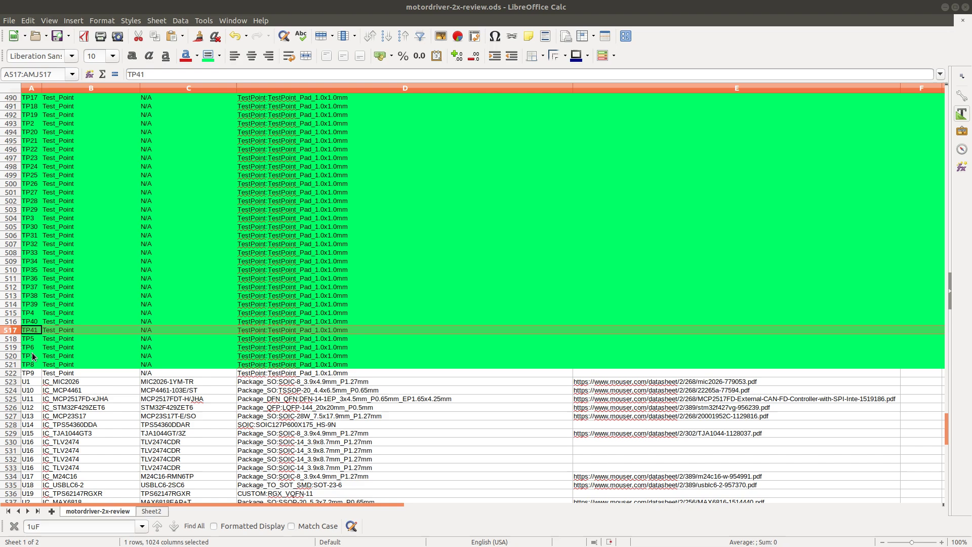
click(10, 373)
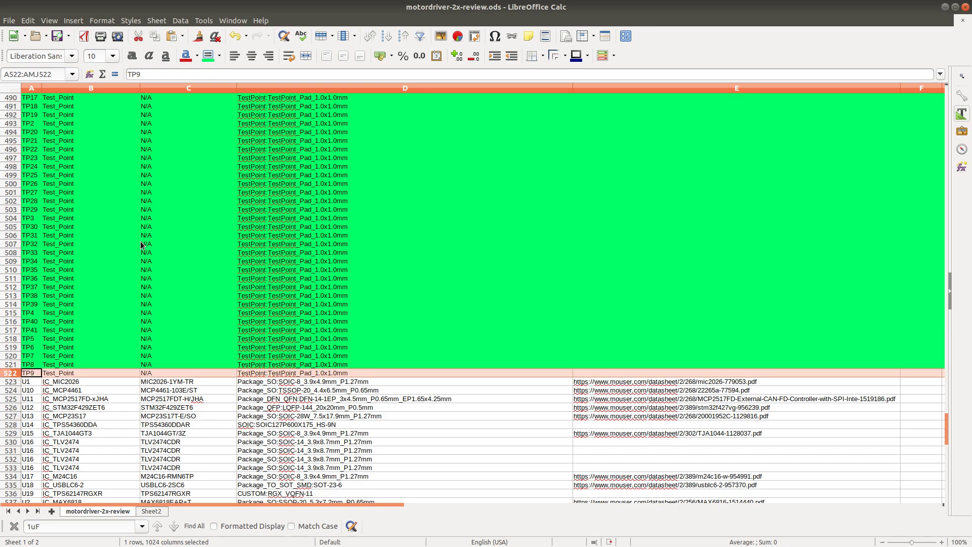
click(208, 57)
Step: Return to the schematic and examine the Analog OUT 5V, Motor Sensors and EtherCAT sections for test point coverage
key(alt+Tab)
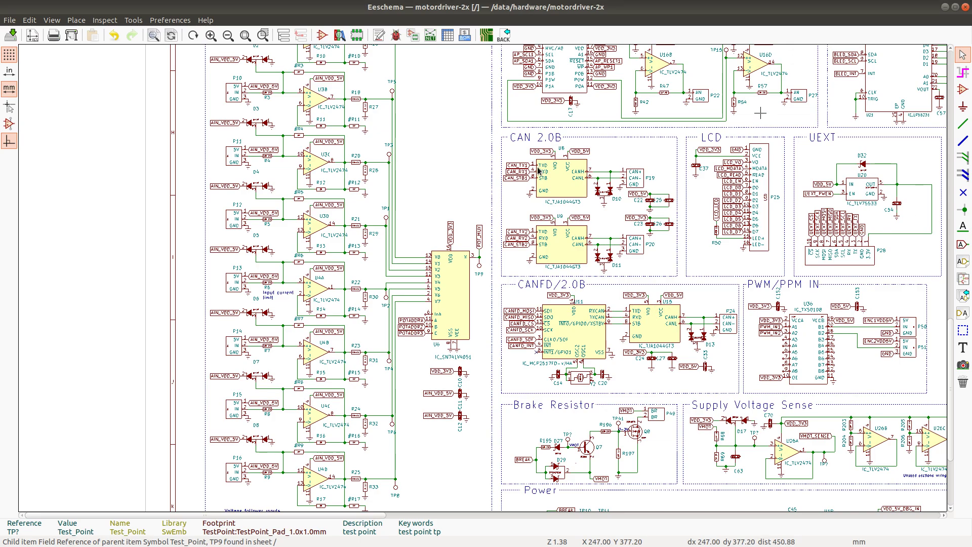
scroll(760, 112, down, 1)
scroll(421, 227, up, 1)
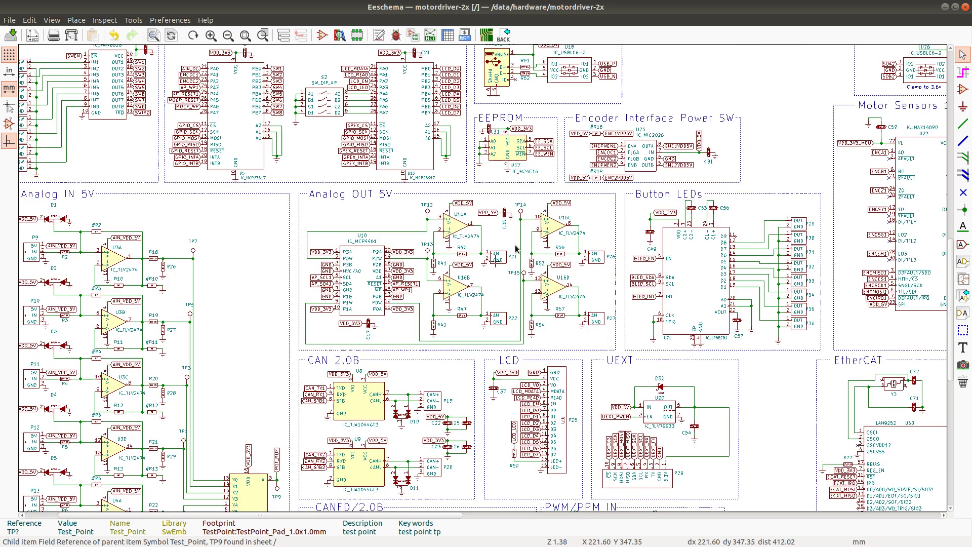
scroll(516, 248, down, 1)
scroll(481, 279, up, 1)
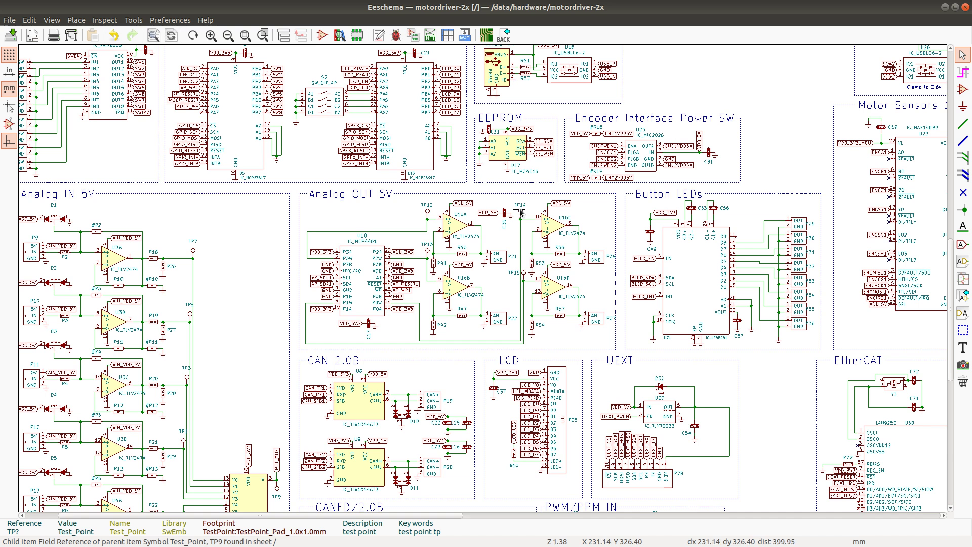
scroll(484, 278, down, 1)
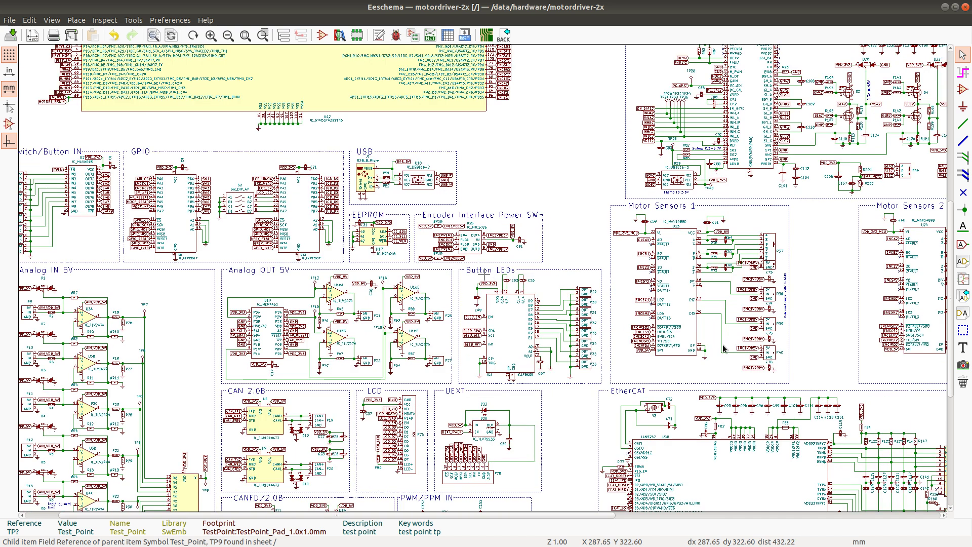
scroll(752, 360, down, 2)
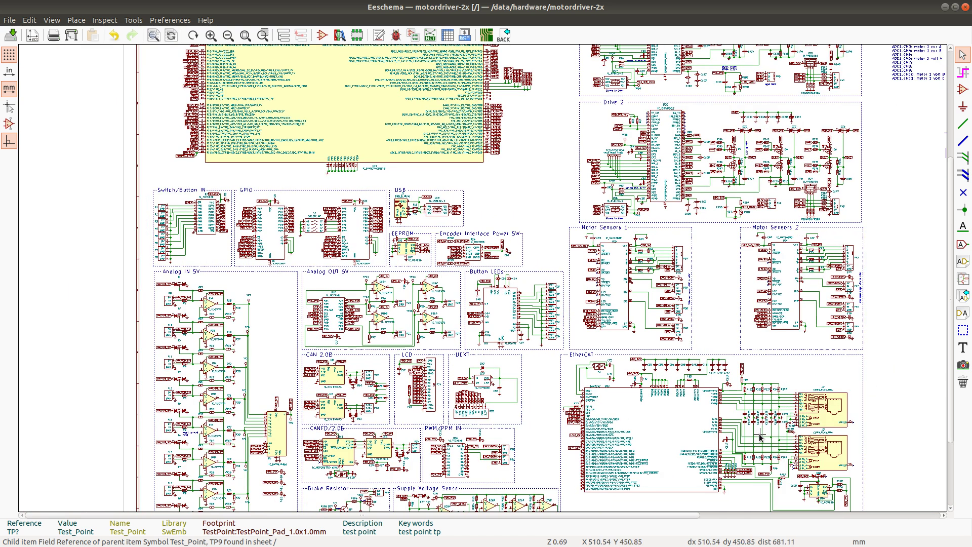
scroll(782, 493, up, 1)
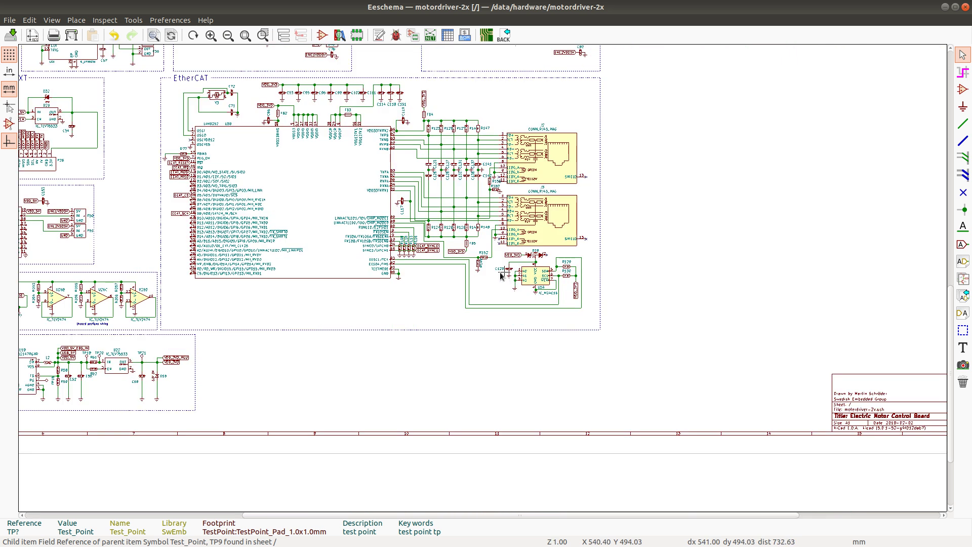
scroll(500, 276, up, 1)
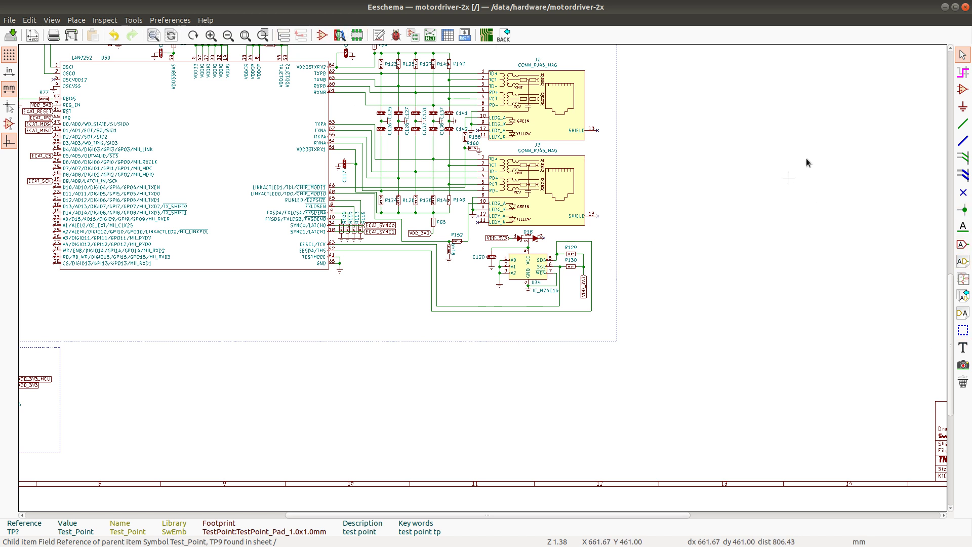
Step: Add a Test_Point symbol, rotated sideways, on the vertical section of U30's EESCL/TCK wire in the EtherCAT section
click(962, 89)
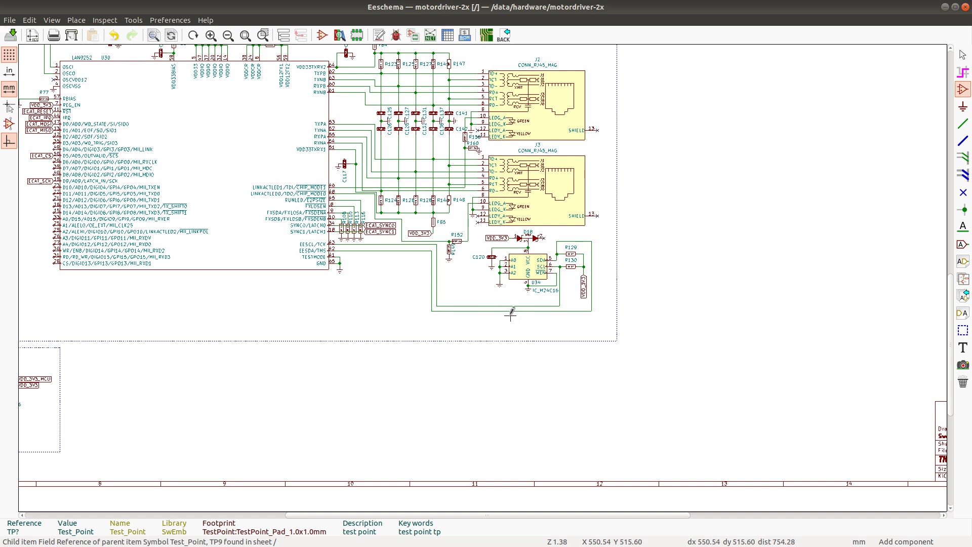
click(509, 317)
text(TP)
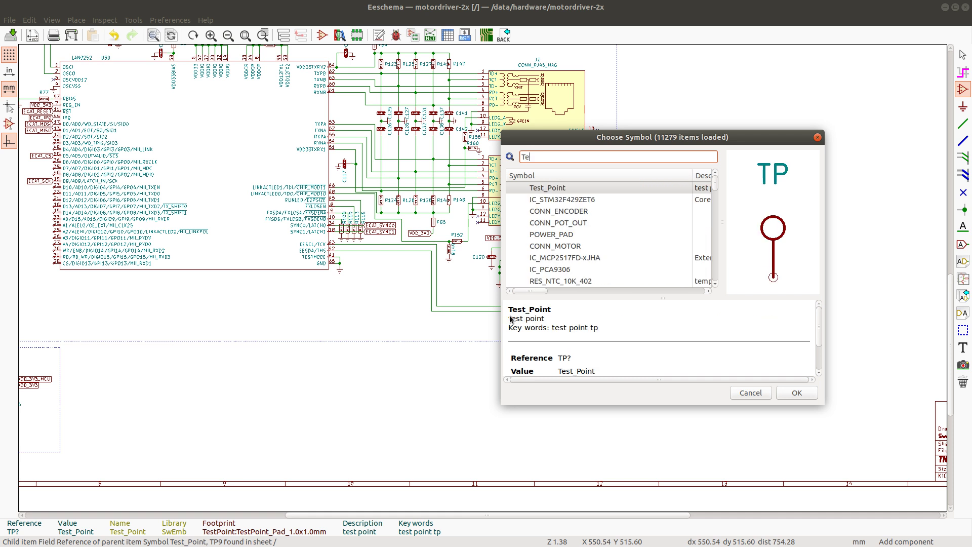
key(Return)
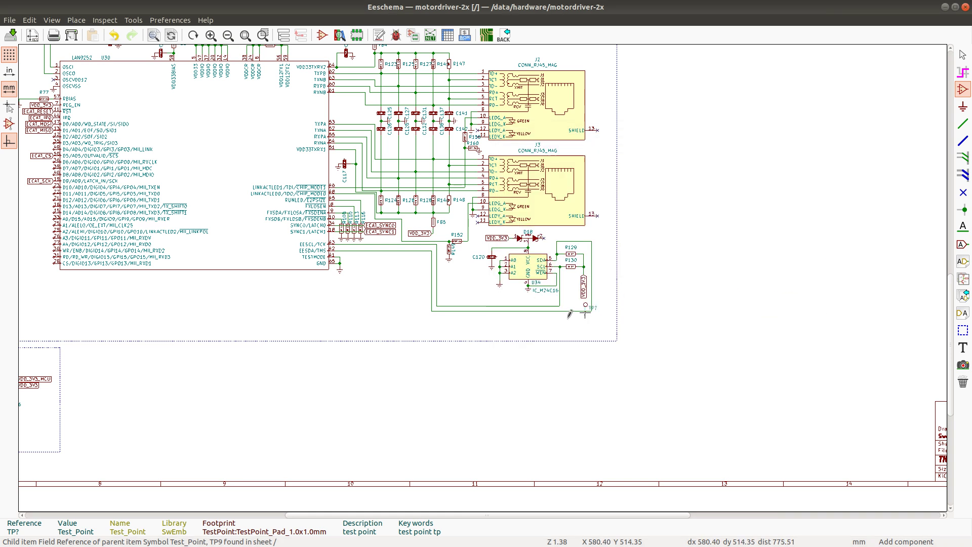
scroll(453, 325, up, 1)
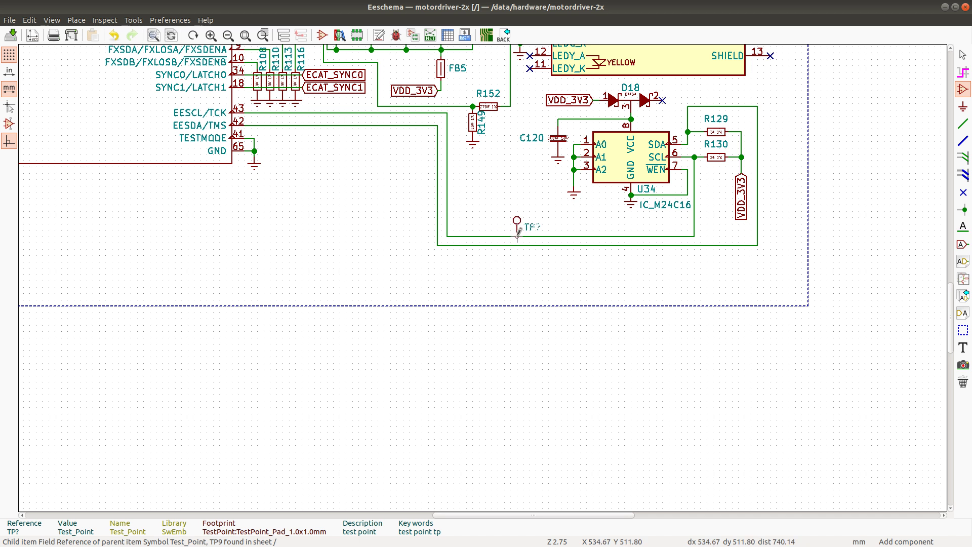
key(r)
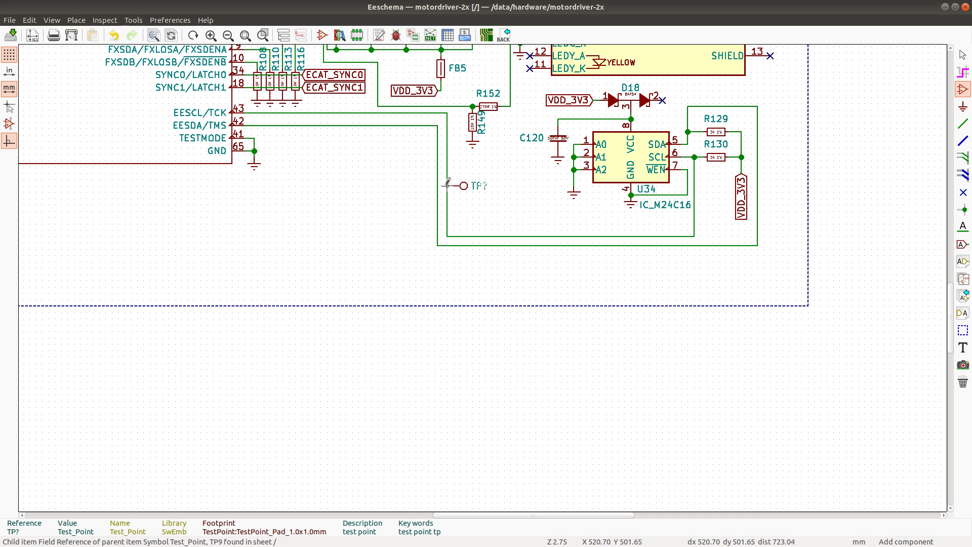
click(461, 185)
Step: Add an opposite-facing test point on the neighbouring EESDA/TMS wire and align both test points' reference labels beside their pads
key(r)
click(454, 186)
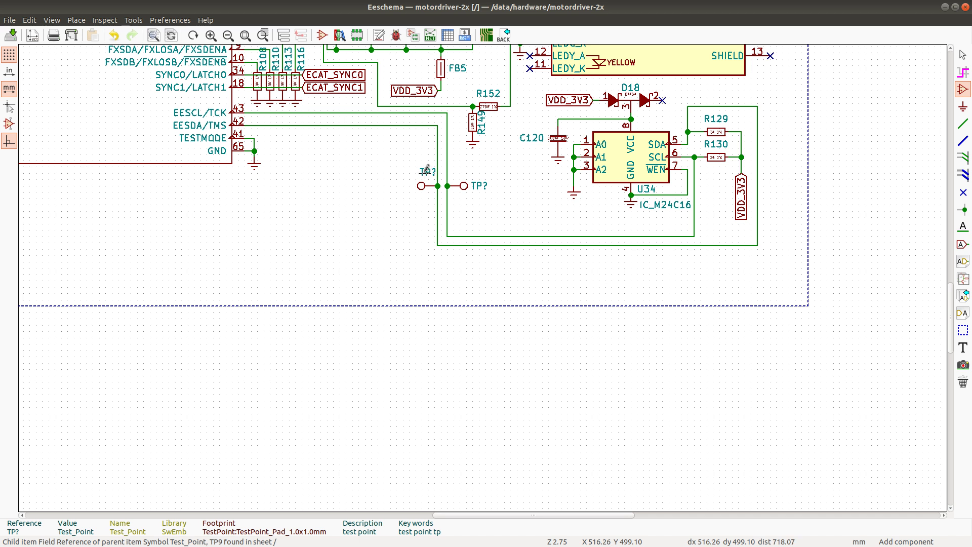
key(m)
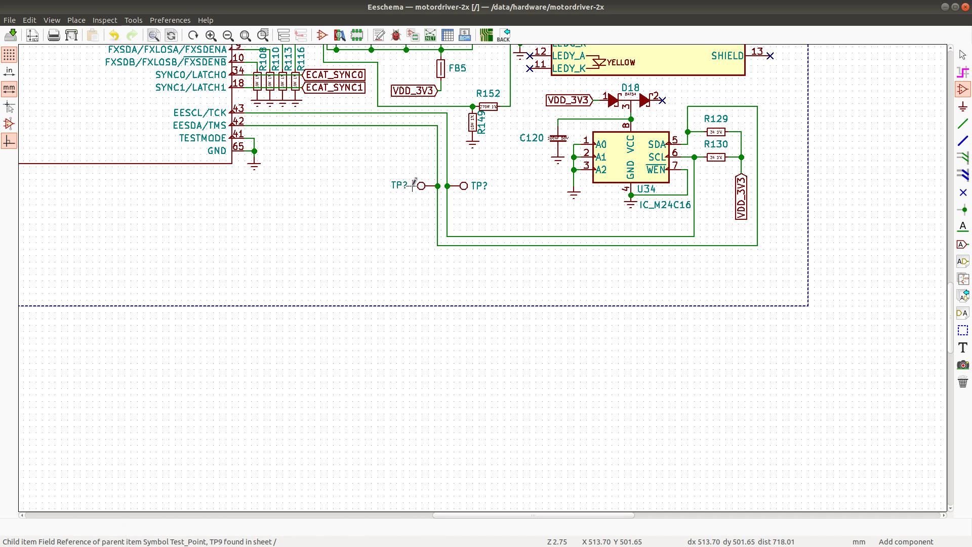
click(401, 185)
key(m)
click(477, 182)
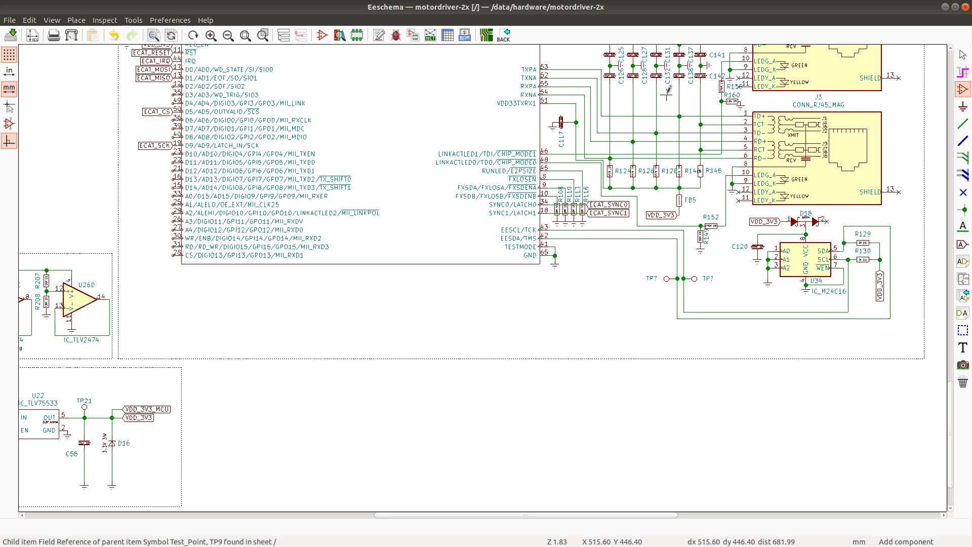
scroll(481, 271, down, 2)
scroll(207, 254, down, 2)
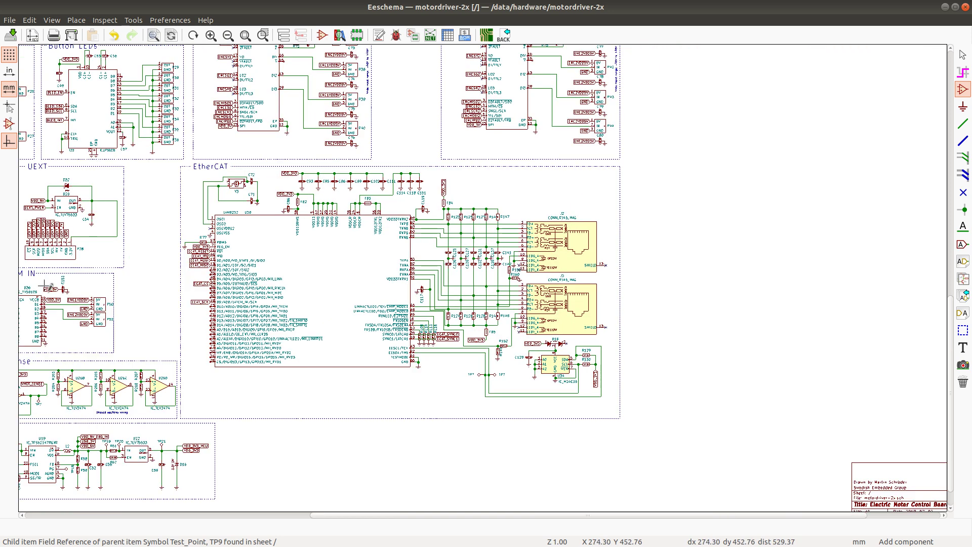
scroll(482, 270, up, 3)
scroll(480, 271, up, 2)
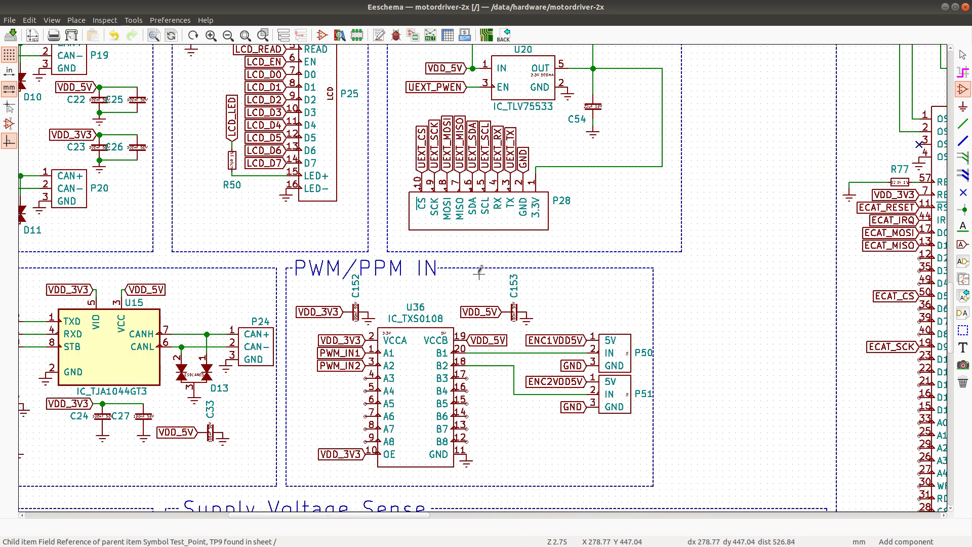
scroll(482, 269, down, 1)
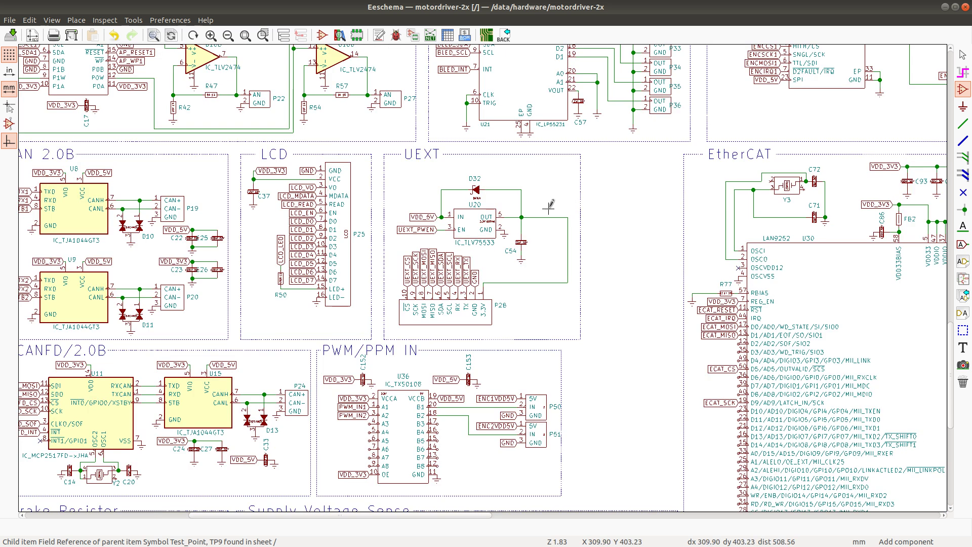
click(559, 223)
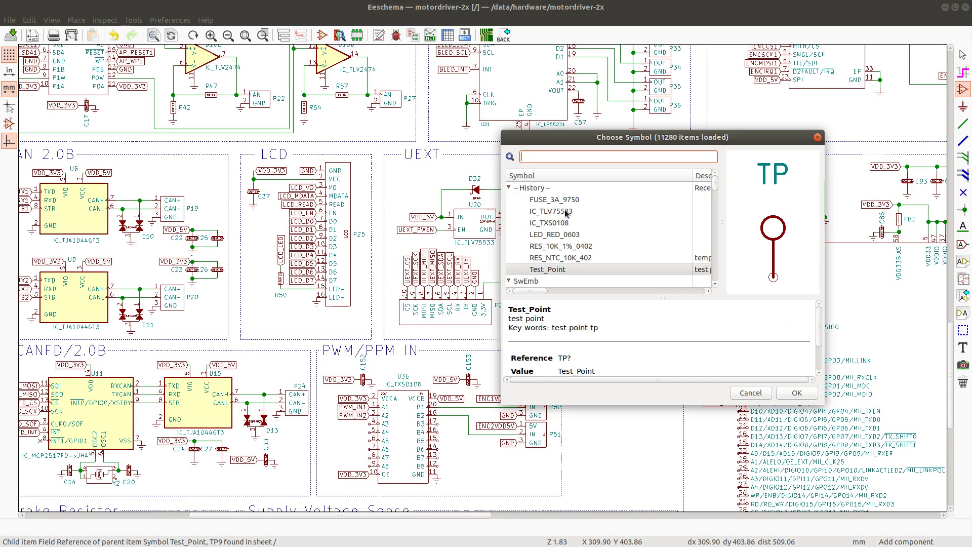
double_click(557, 271)
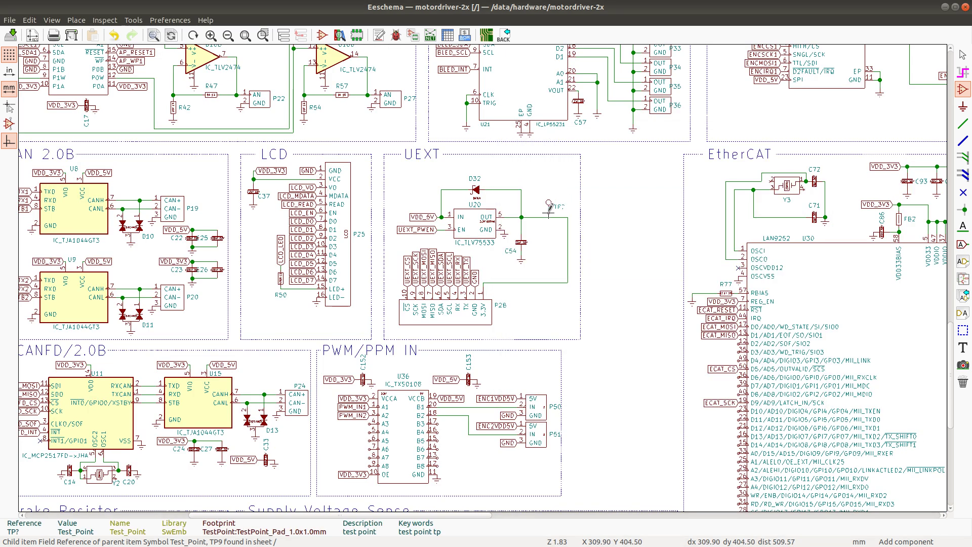
key(Escape)
Step: Place a rotated Test_Point symbol in the free space below U2 in the Switch/Button IN section
scroll(45, 257, up, 1)
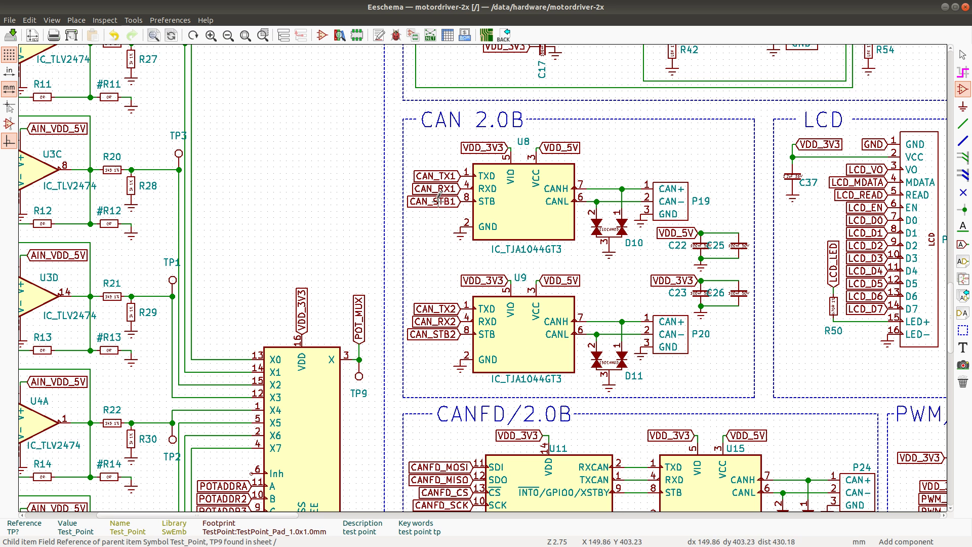
scroll(439, 198, down, 2)
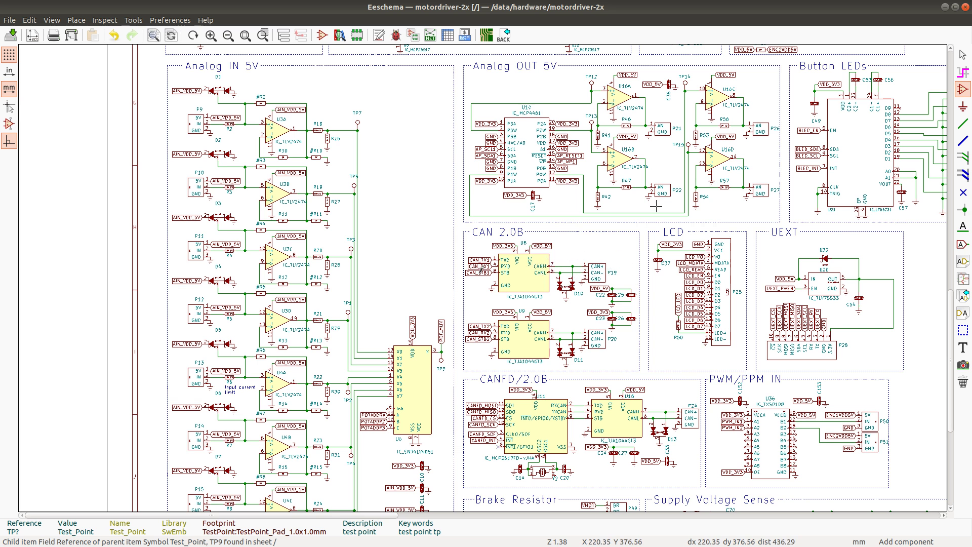
scroll(656, 206, down, 2)
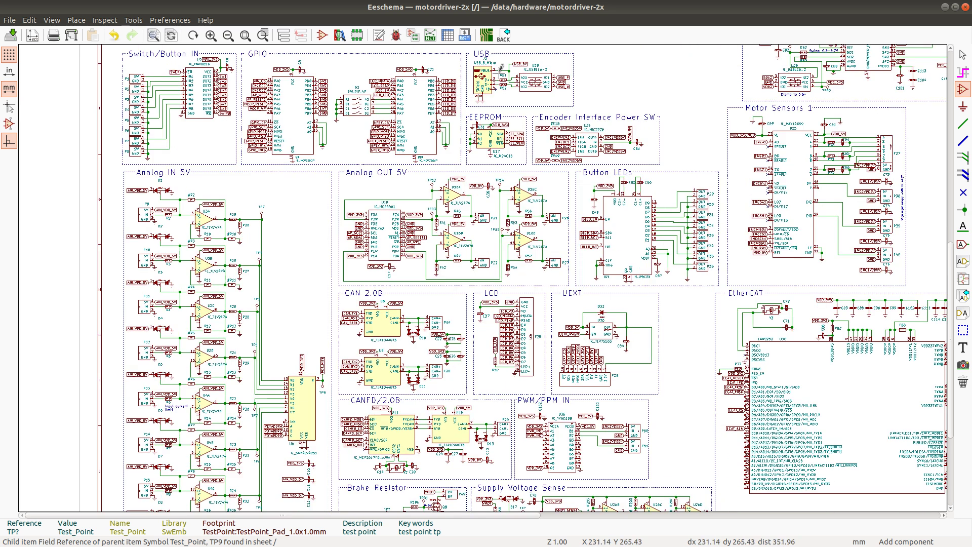
scroll(516, 93, up, 4)
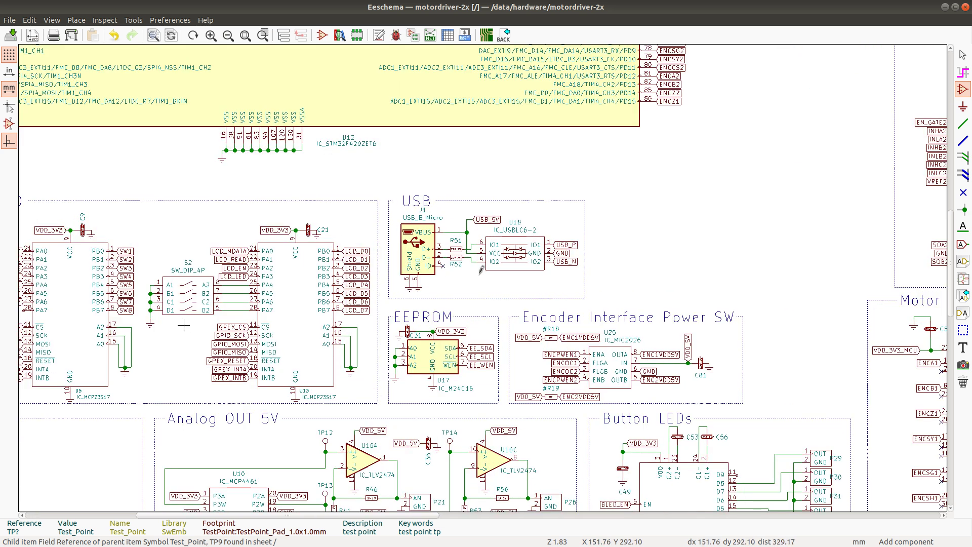
scroll(183, 325, down, 2)
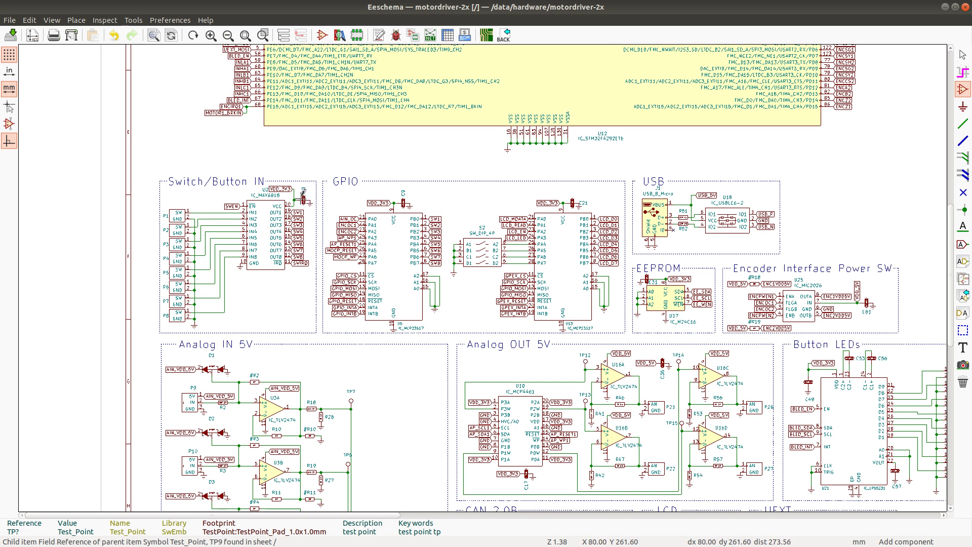
scroll(298, 243, up, 1)
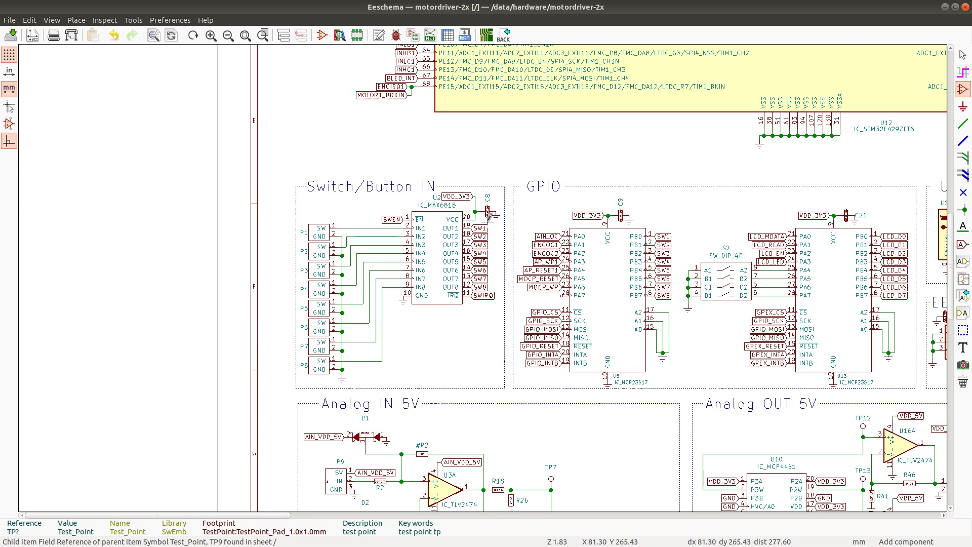
click(412, 320)
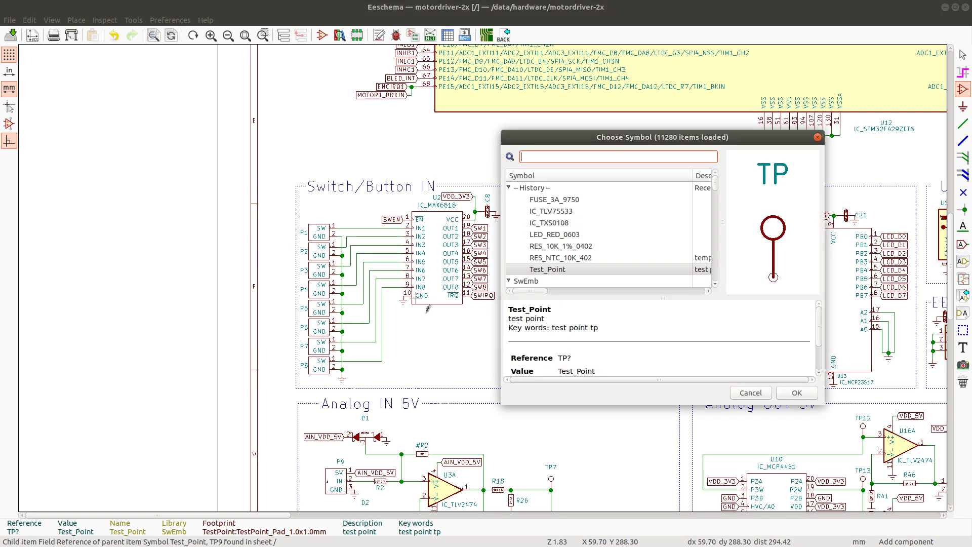
double_click(559, 268)
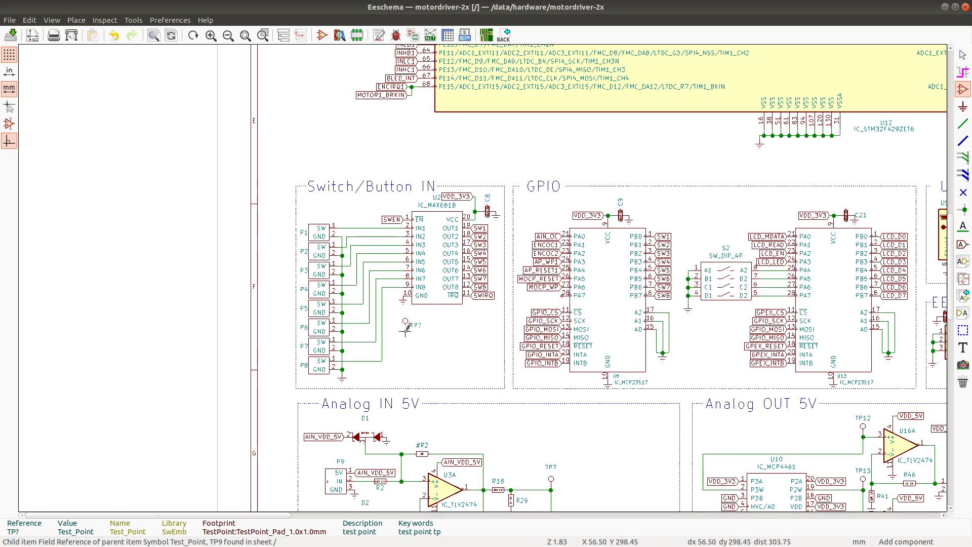
key(r)
click(433, 307)
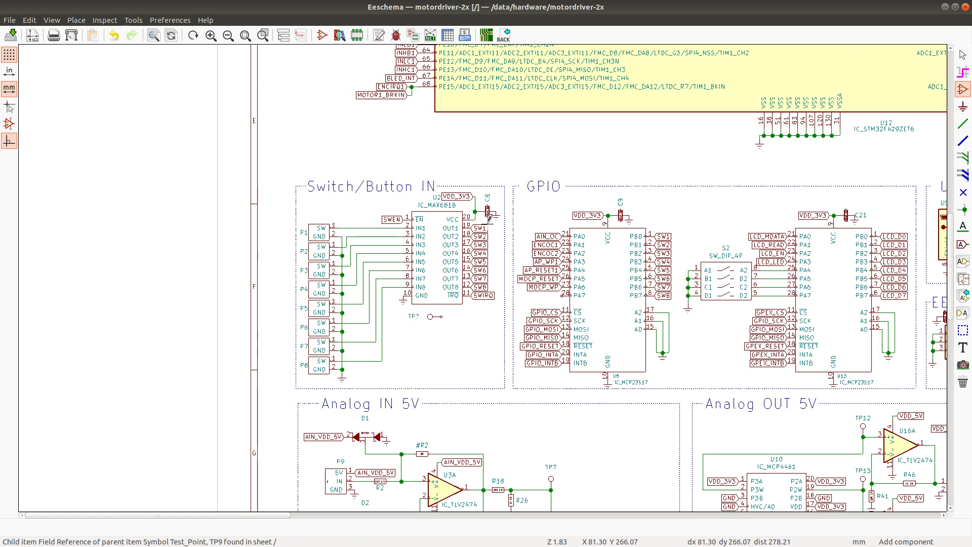
key(Escape)
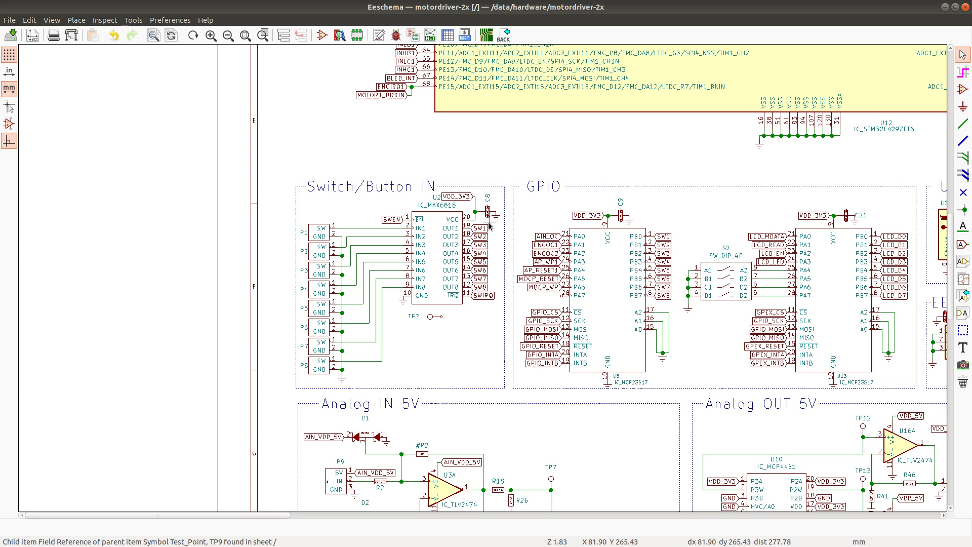
drag(489, 223, 477, 290)
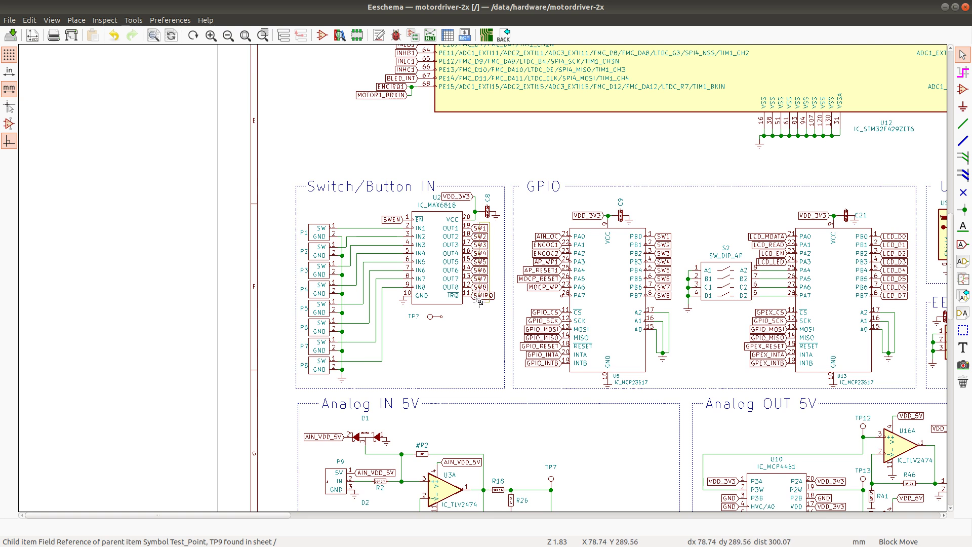
right_click(481, 302)
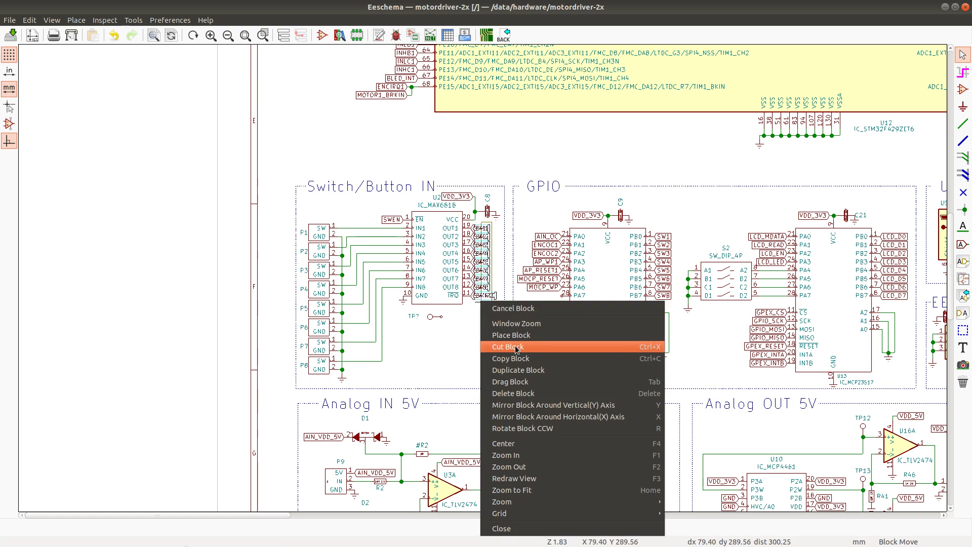
click(516, 370)
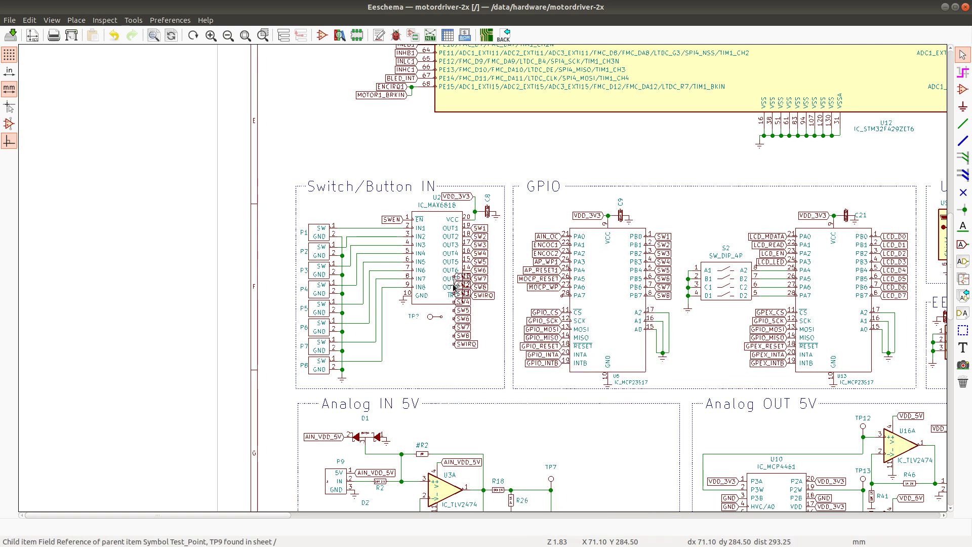
key(Escape)
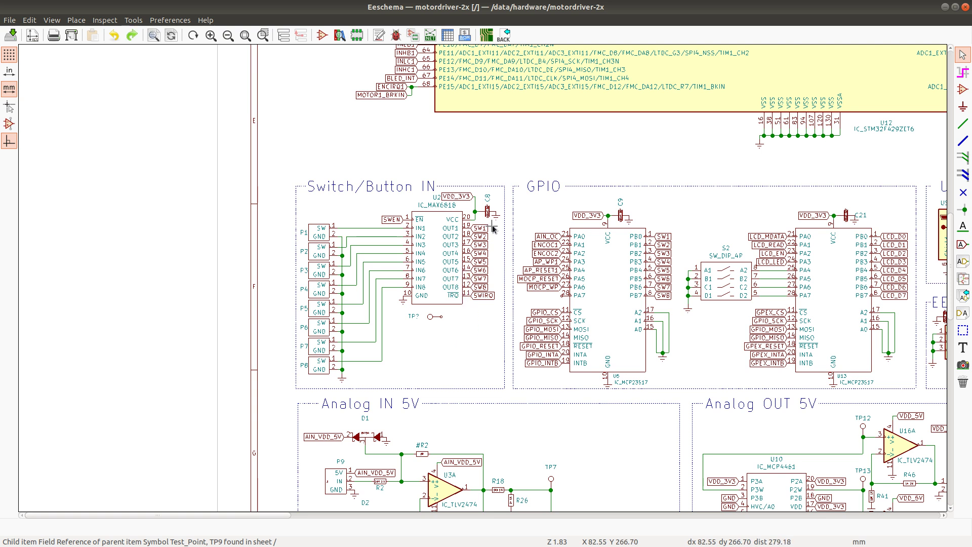
Step: Duplicate the block of SW1 to SW8 and SWIRQ labels at U2's outputs and place the copy directly below the original
drag(488, 221, 481, 306)
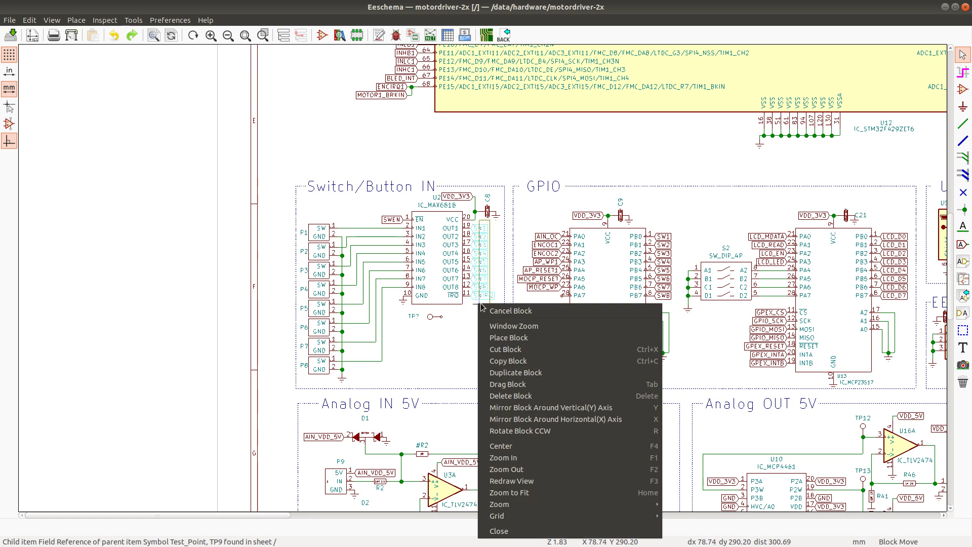
click(515, 372)
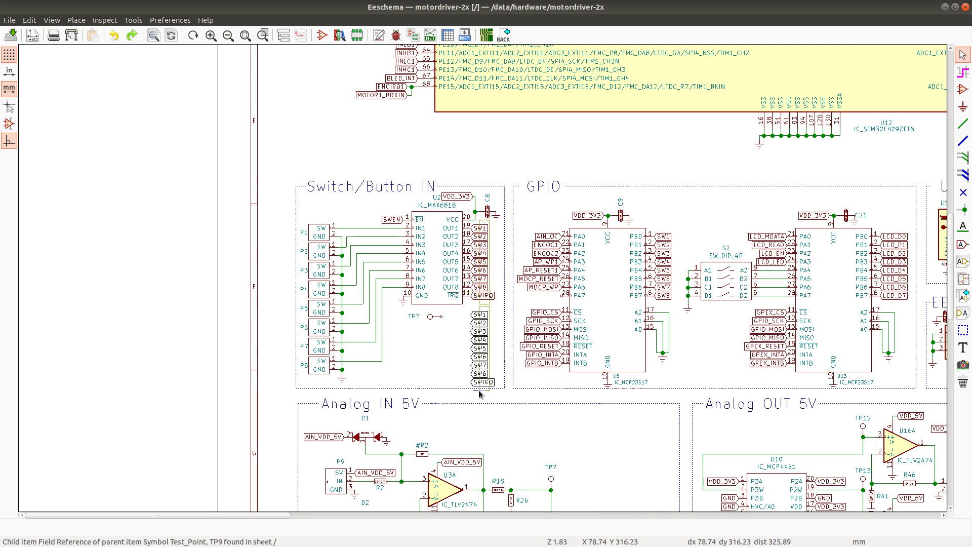
key(Escape)
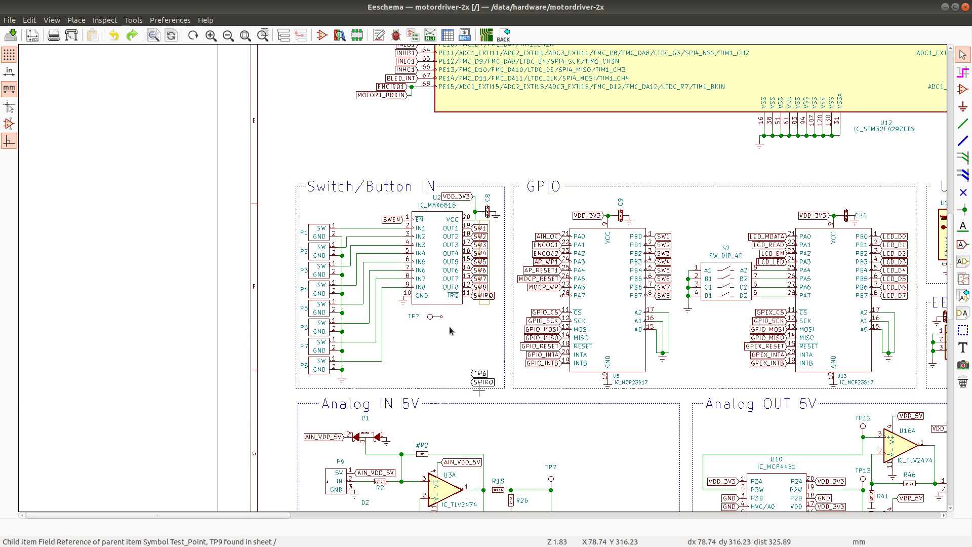
key(ctrl+y)
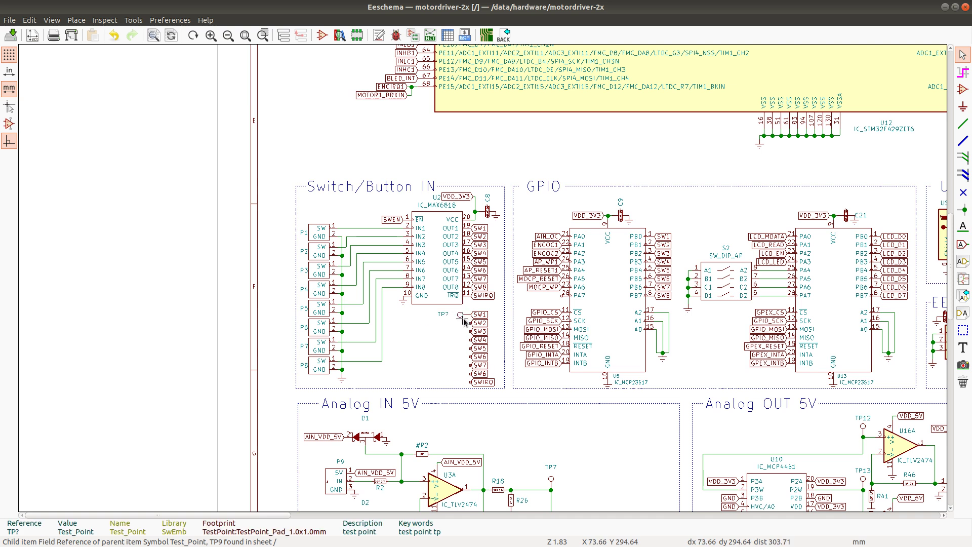
Step: Attach the unnumbered test point to the duplicated SW1 label and repeat it down the column for SW2 to SW8 and SWIRQ
click(458, 315)
key(Insert)
key(Insert)
key(Insert)
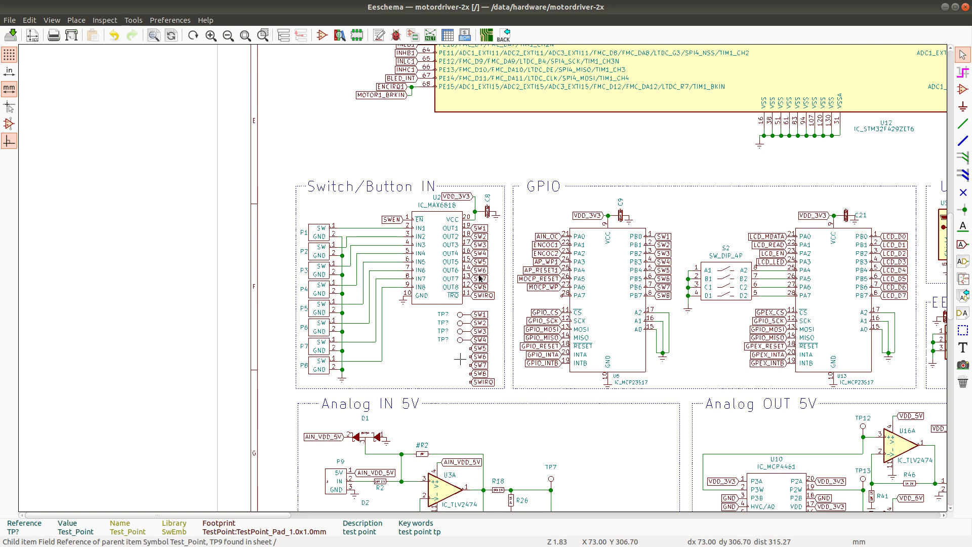
scroll(459, 377, up, 2)
key(Insert)
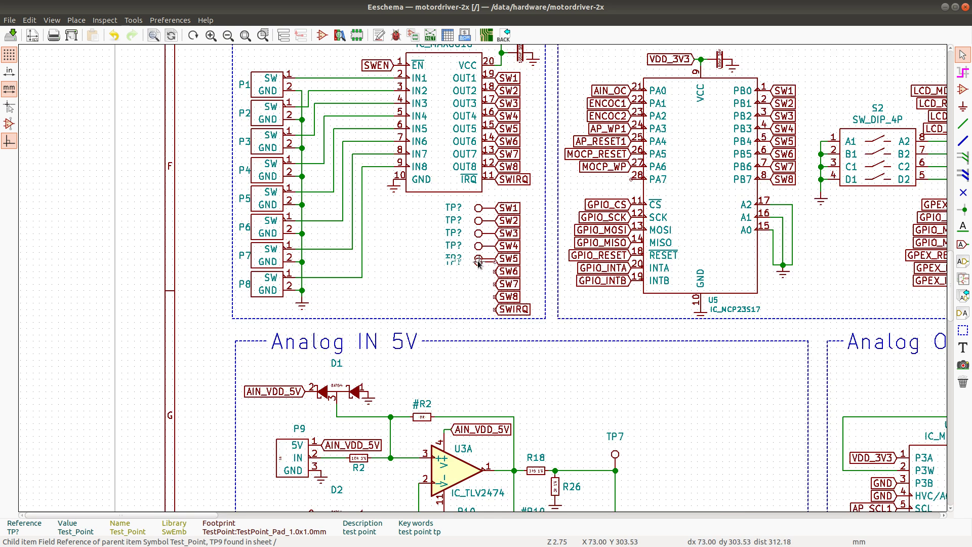
key(Insert)
key(Insert)
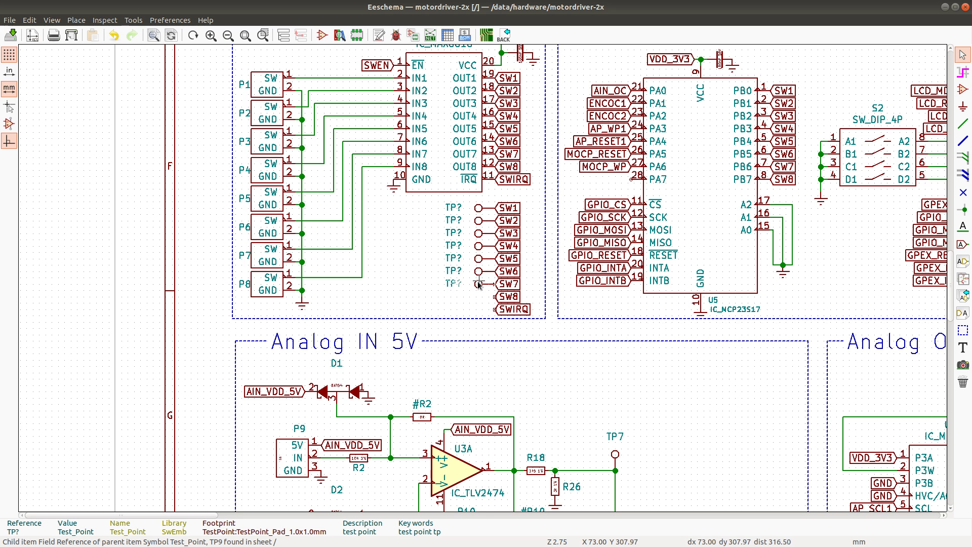
key(Insert)
key(Insert)
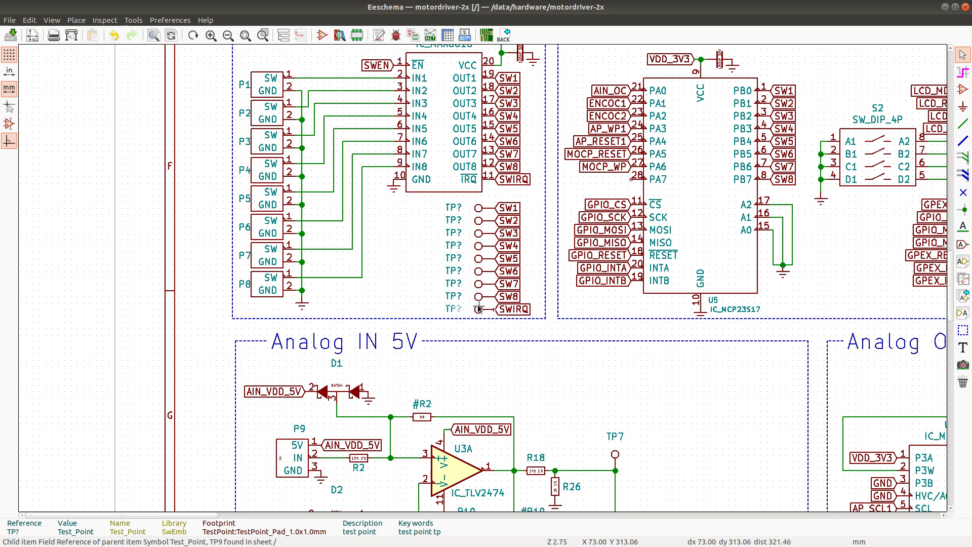
Step: Place the SWIRQ test point, and duplicate U5's GPIO_INTA and GPIO_INTB labels into the free space between U5 and U13
click(478, 305)
drag(606, 295, 568, 267)
right_click(568, 267)
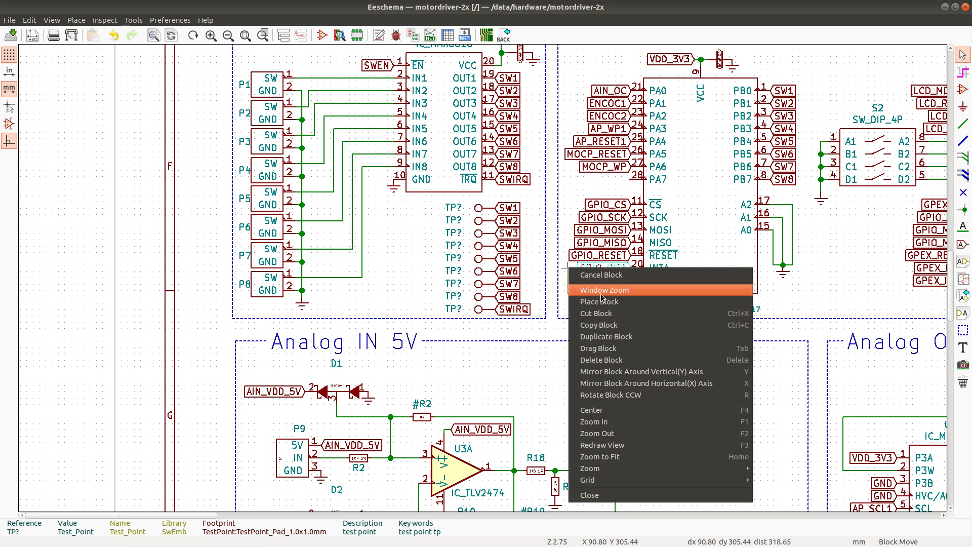
click(610, 338)
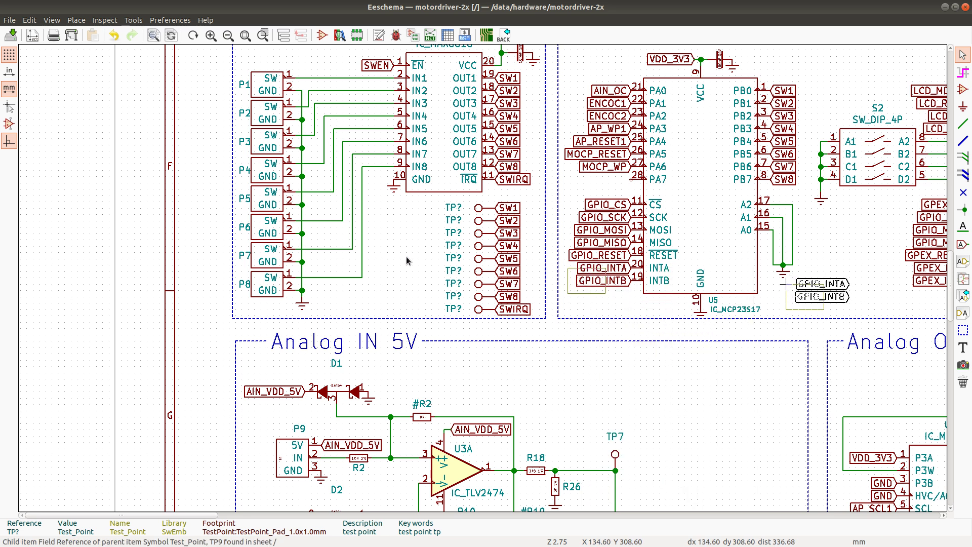
Step: Copy an unnumbered test point from the SW column, turn it around, and attach copies to the duplicated GPIO_INTA and GPIO_INTB labels
key(c)
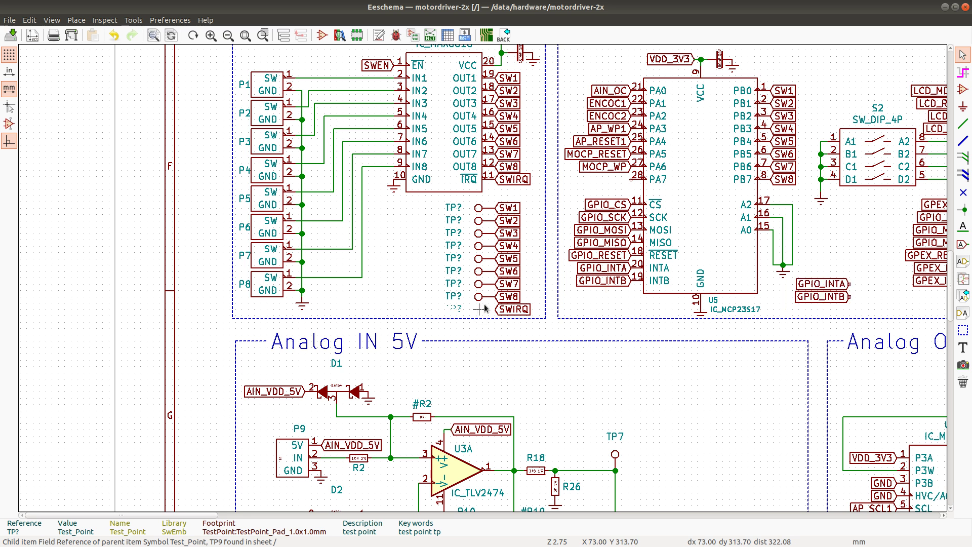
key(r)
key(r)
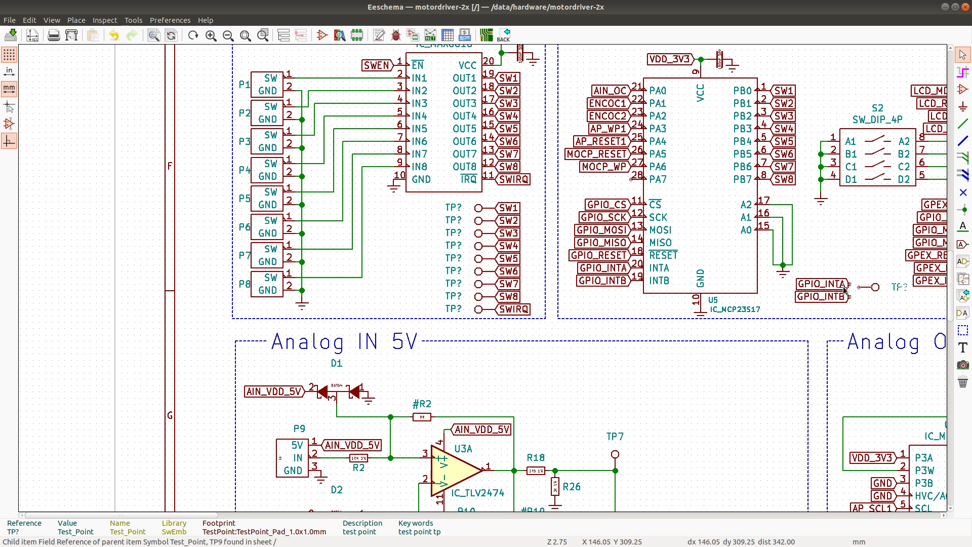
click(833, 284)
key(c)
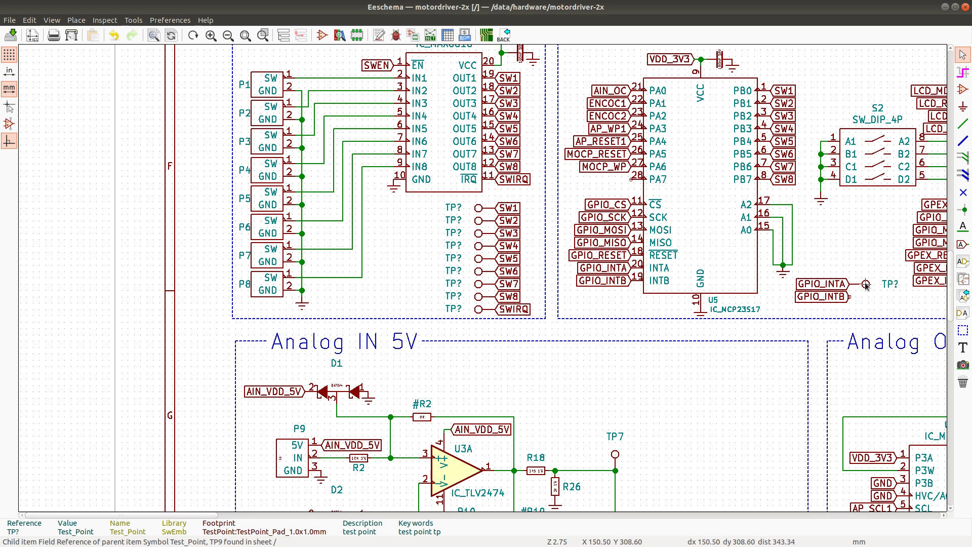
click(865, 299)
Step: Duplicate U13's GPEX_INTA and GPEX_INTB labels and place the copies directly above the duplicated GPIO_INTA label
scroll(481, 279, down, 2)
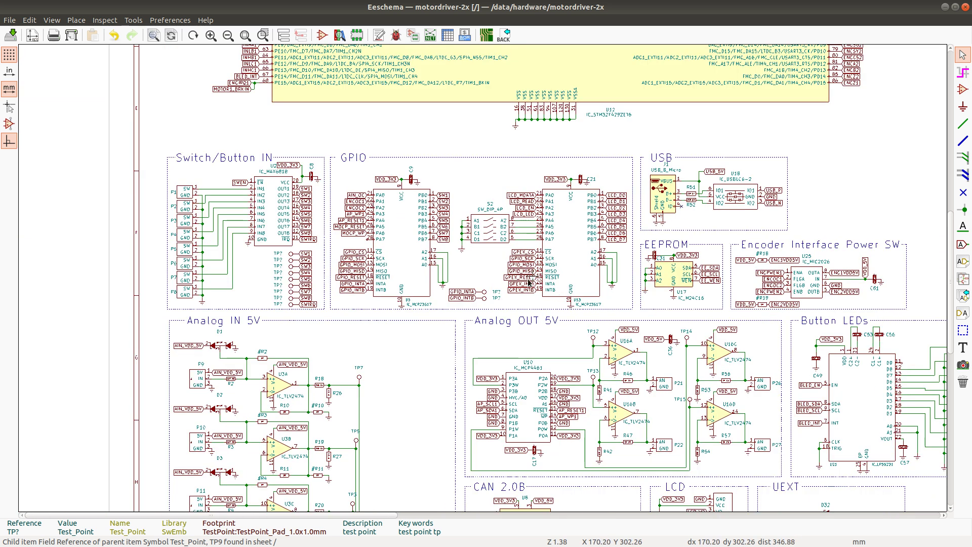
scroll(480, 277, up, 2)
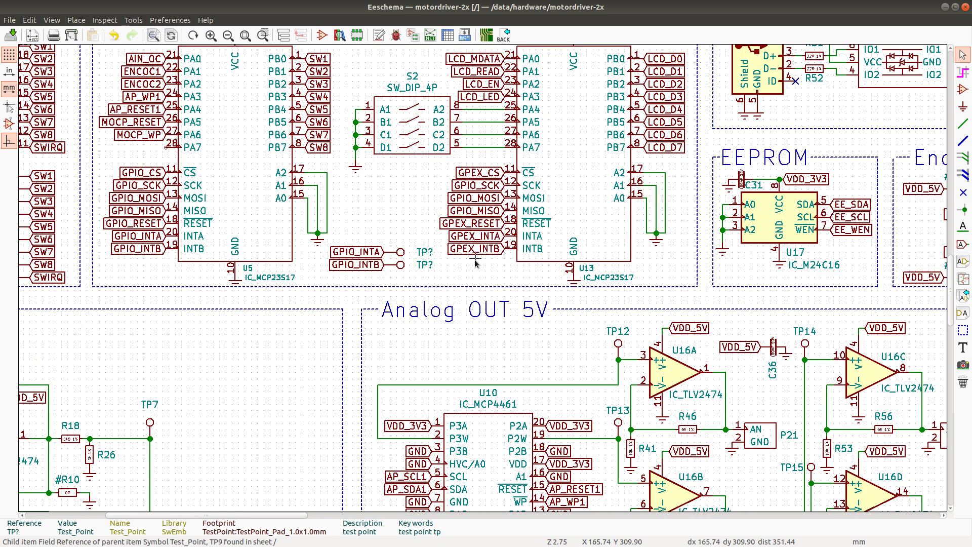
drag(481, 265, 440, 232)
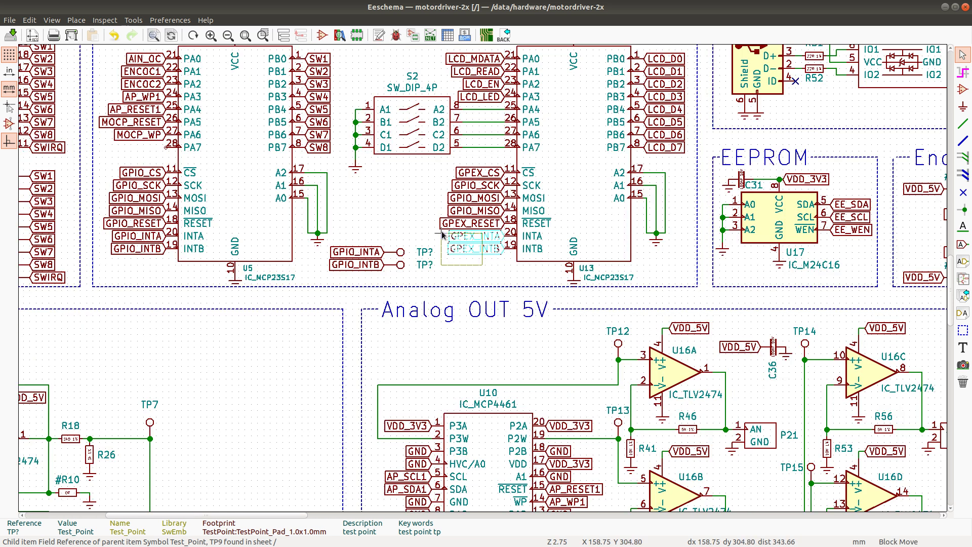
right_click(441, 231)
click(477, 301)
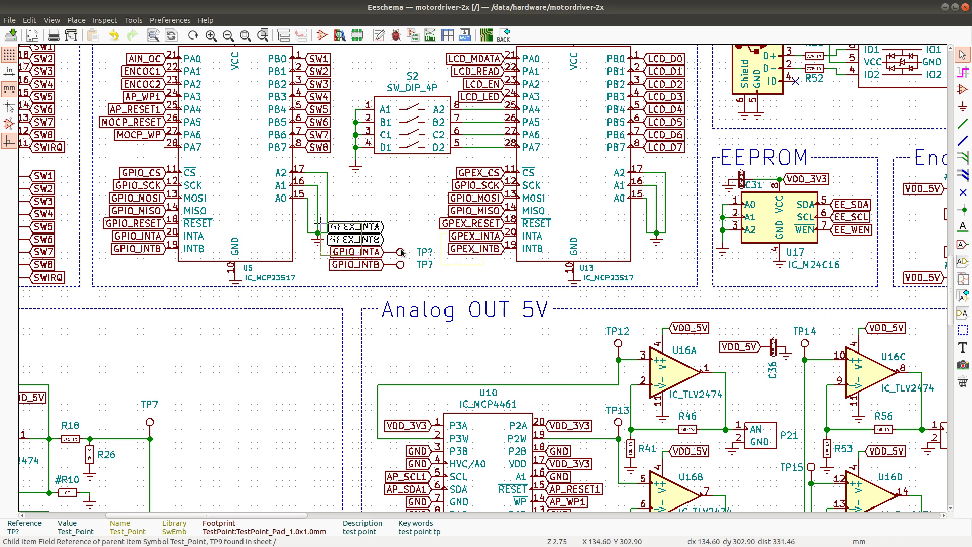
key(Escape)
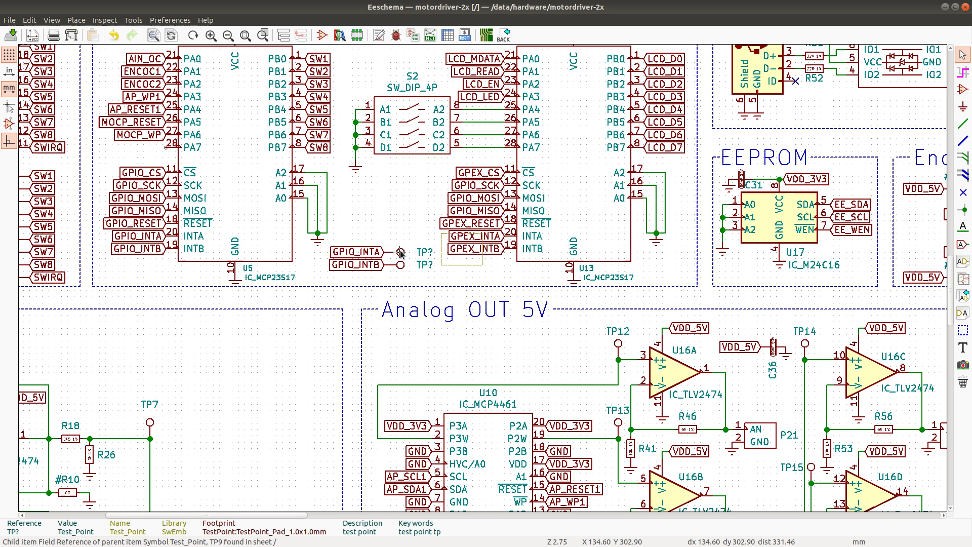
Step: Copy the GPIO_INTA test point onto the duplicated GPEX_INTB and GPEX_INTA labels
key(c)
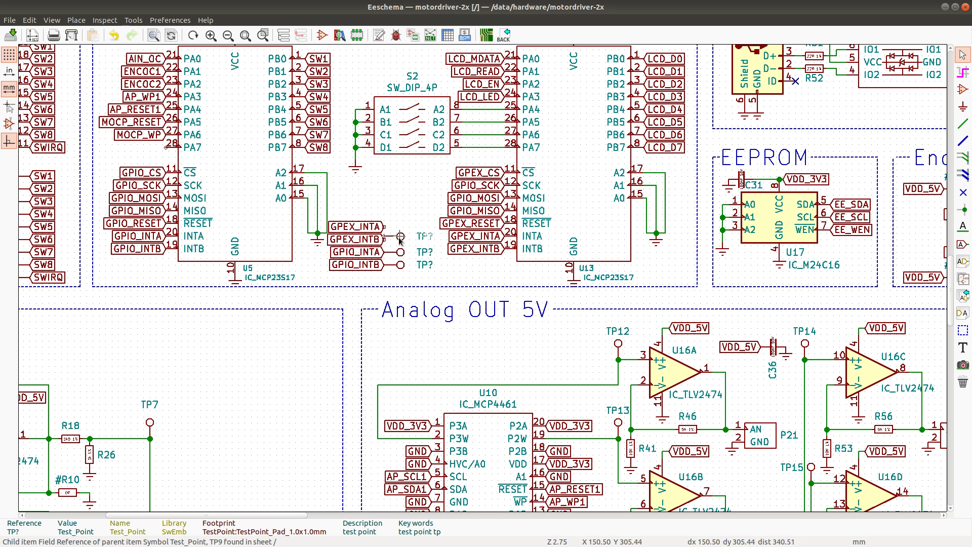
click(404, 242)
click(383, 223)
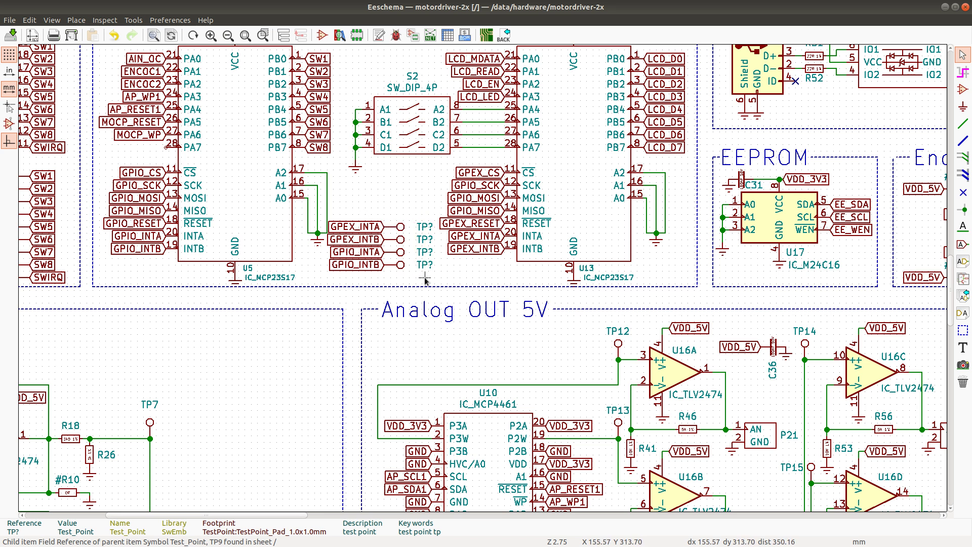
drag(412, 217, 435, 279)
key(Escape)
click(422, 227)
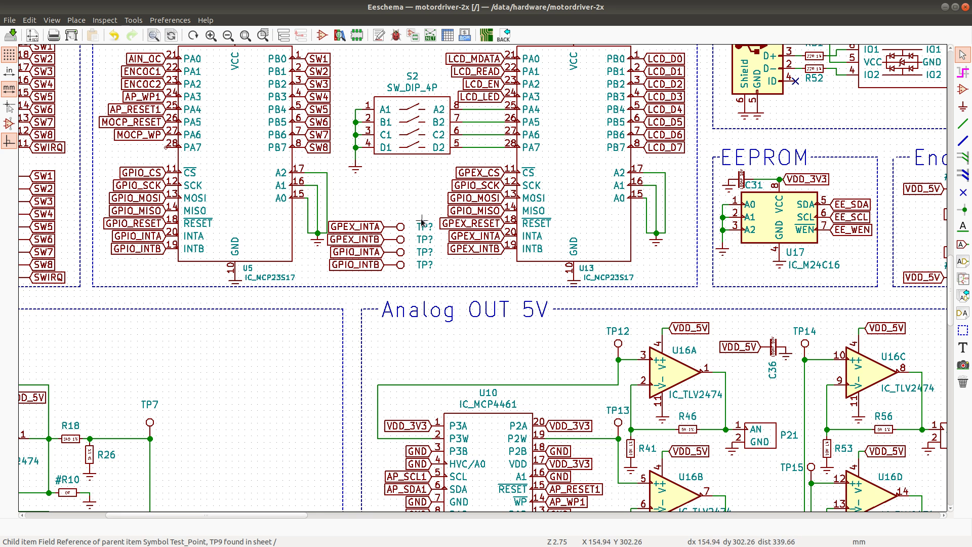
drag(346, 198, 413, 281)
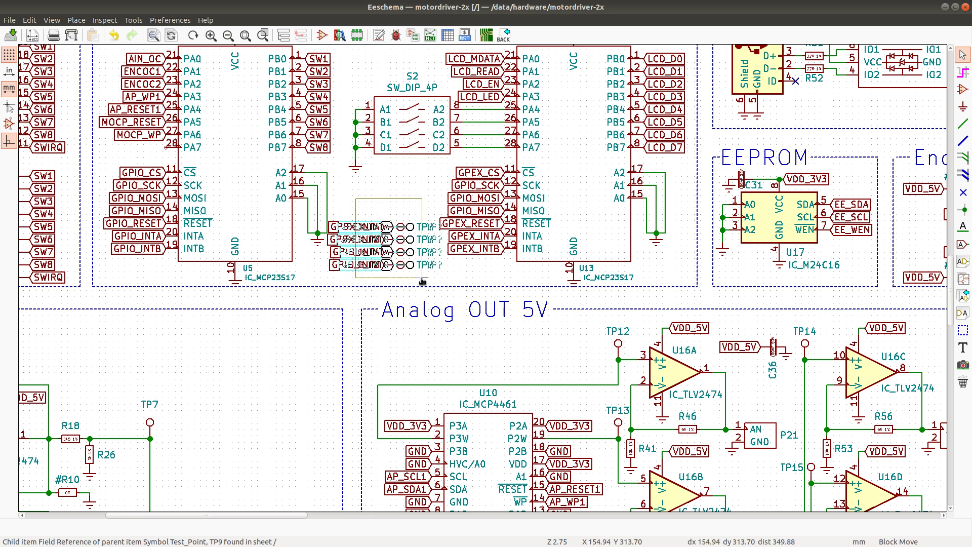
key(Escape)
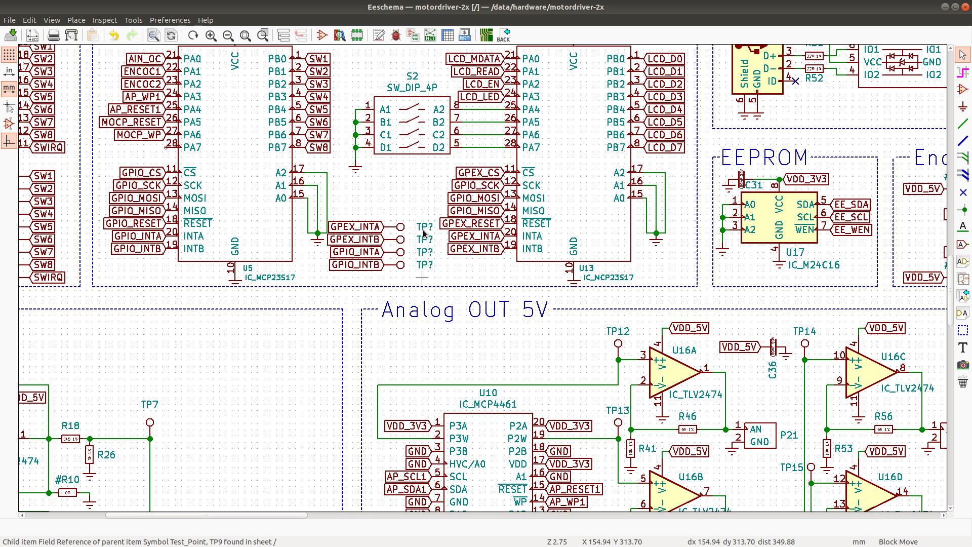
Step: Move the reference labels of the four GPEX and GPIO interrupt test points directly beside their pads
click(425, 231)
scroll(480, 278, up, 1)
scroll(480, 278, up, 1)
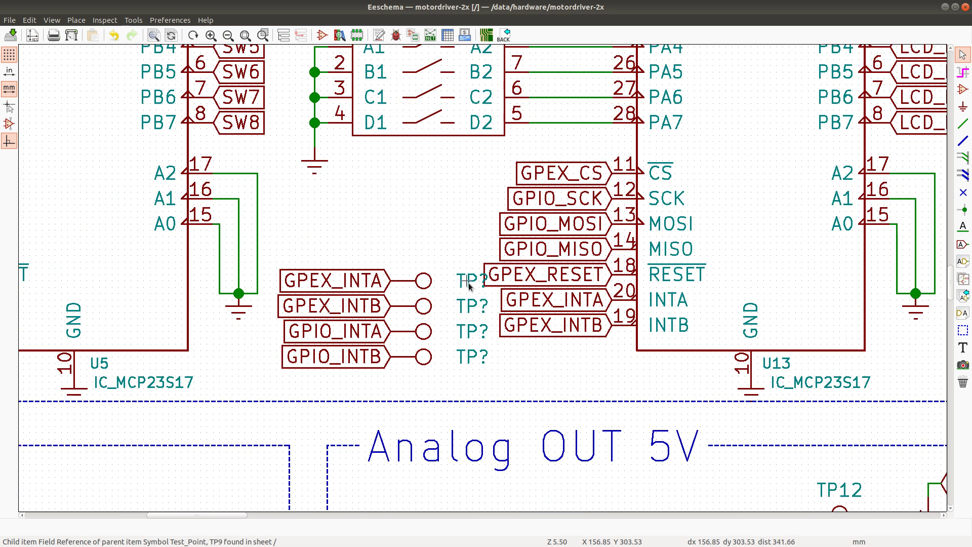
key(m)
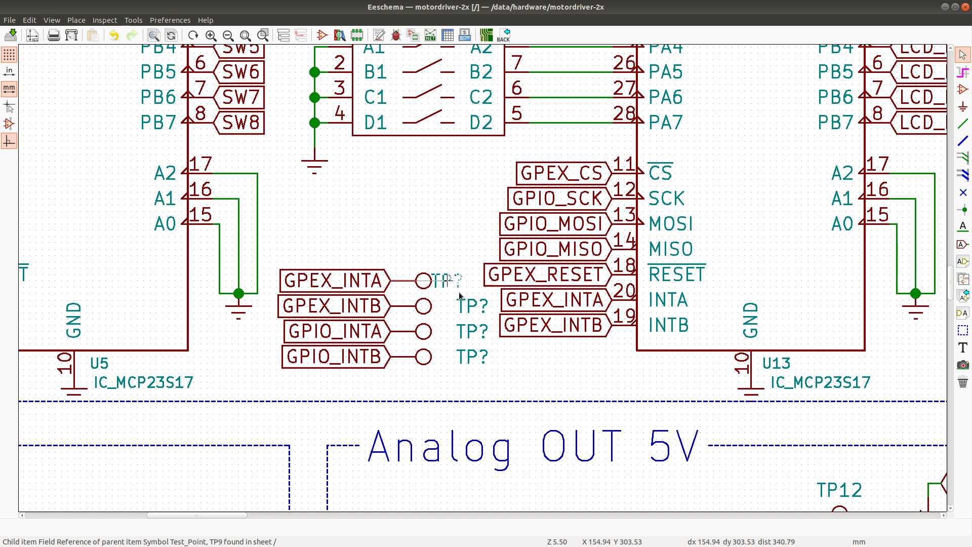
click(459, 295)
key(m)
click(443, 309)
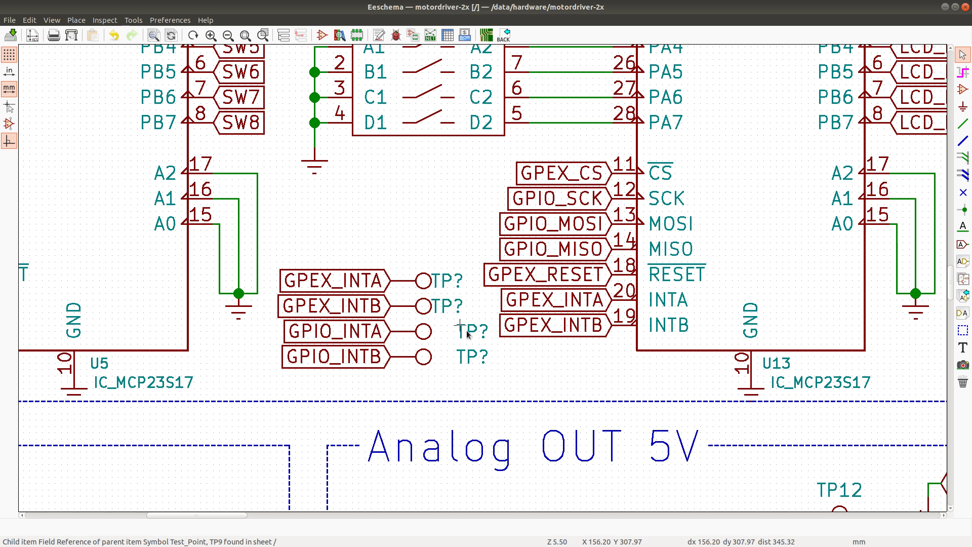
key(m)
click(442, 334)
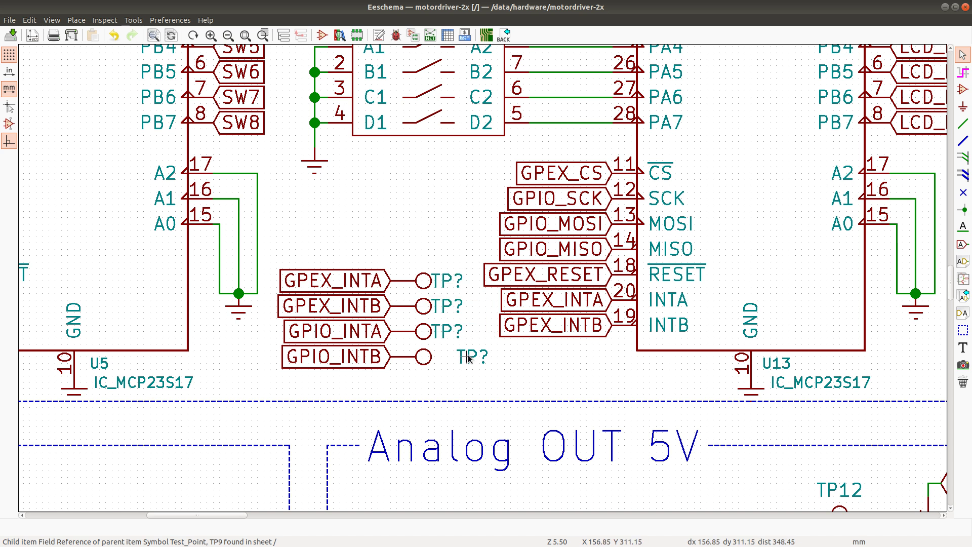
key(m)
click(444, 359)
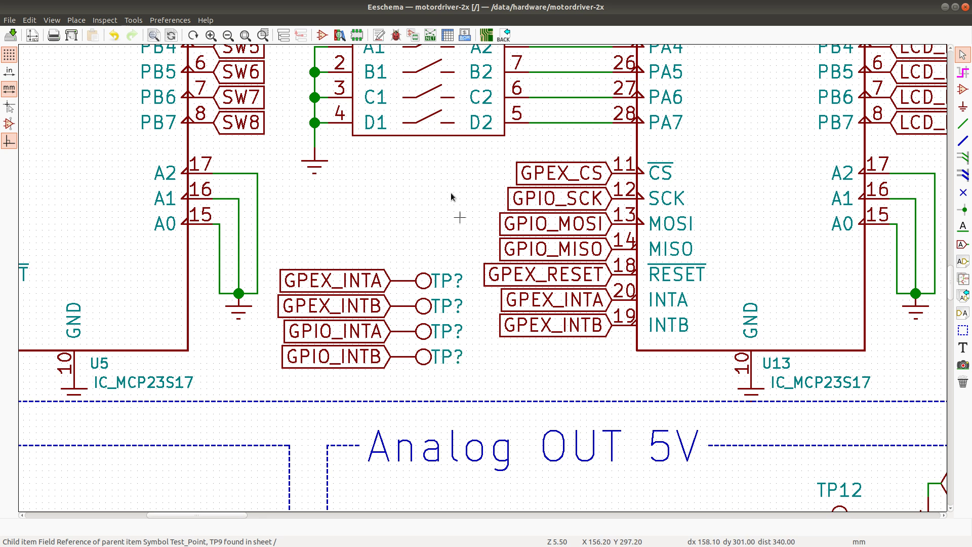
Step: Save the schematic with the added GPIO test points
scroll(451, 196, down, 3)
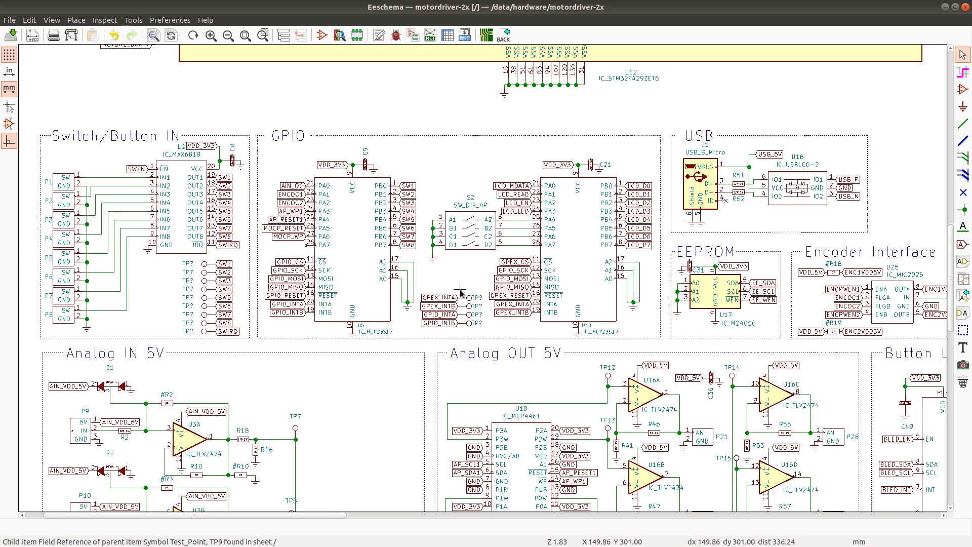
scroll(478, 279, down, 2)
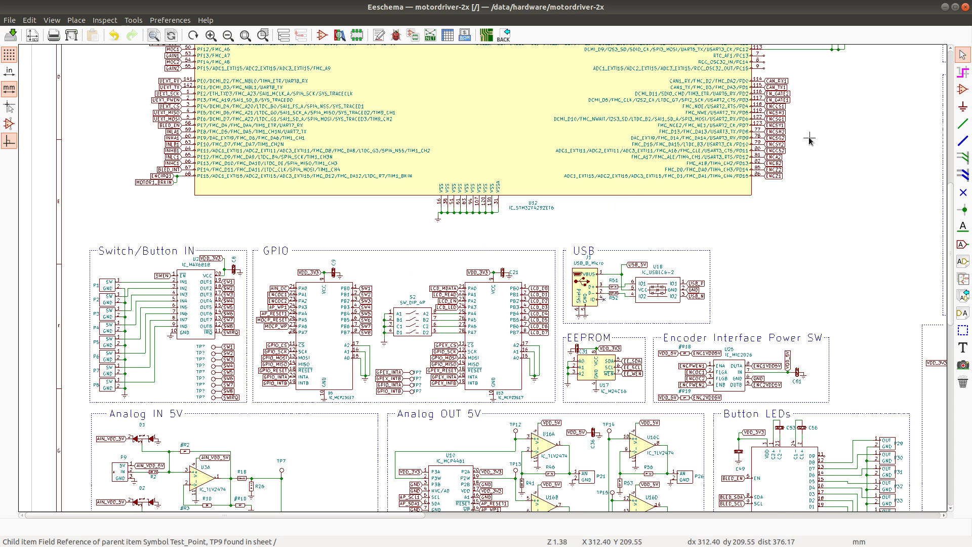
scroll(479, 275, down, 2)
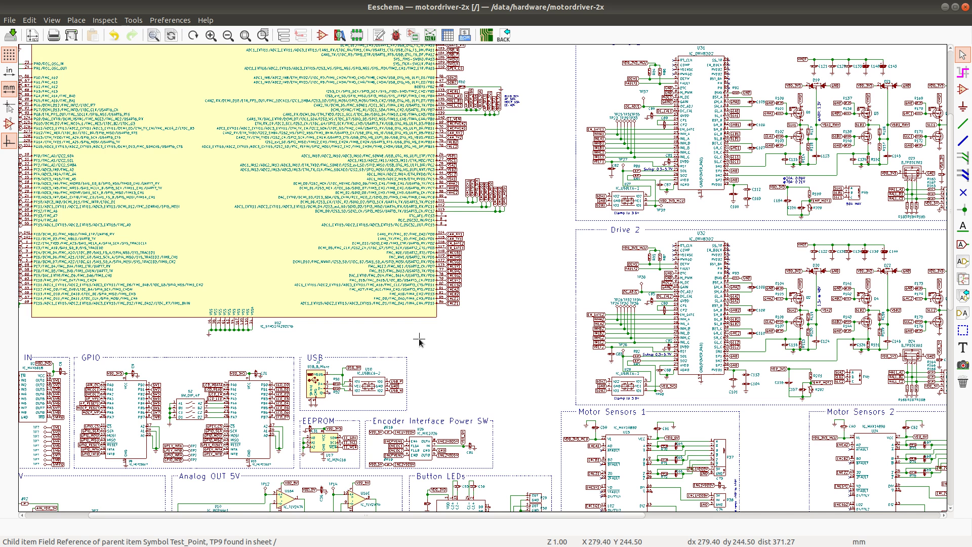
key(ctrl+s)
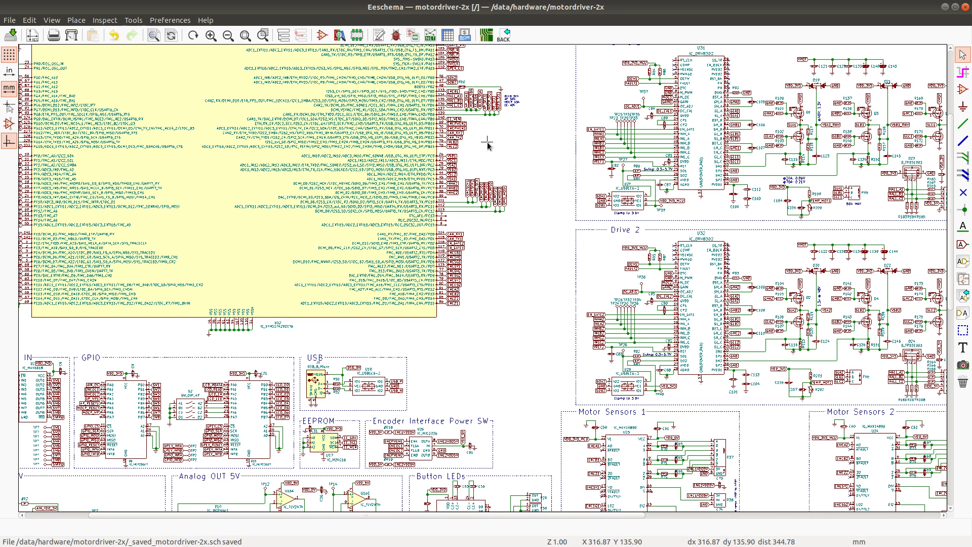
Step: Place a Test_Point on U33A's output in the Back-EMF ADC Pre-Amp section, move its reference beside the pad, and repeat it on U35A's output
scroll(183, 290, down, 1)
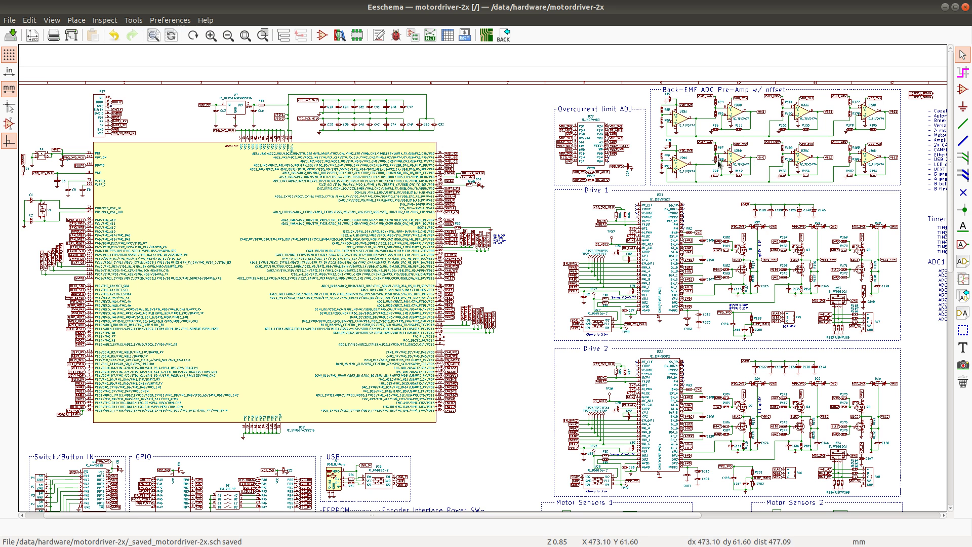
scroll(479, 278, up, 1)
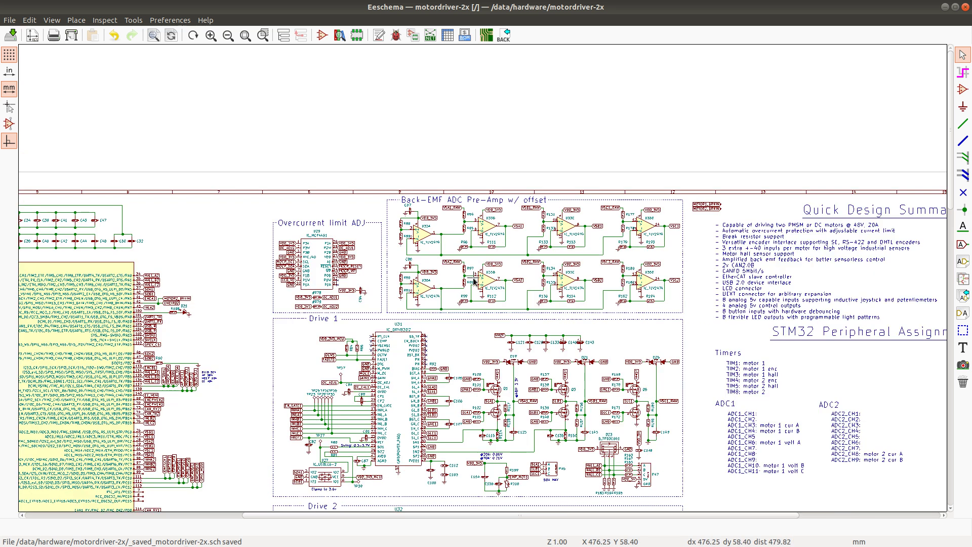
scroll(474, 279, up, 3)
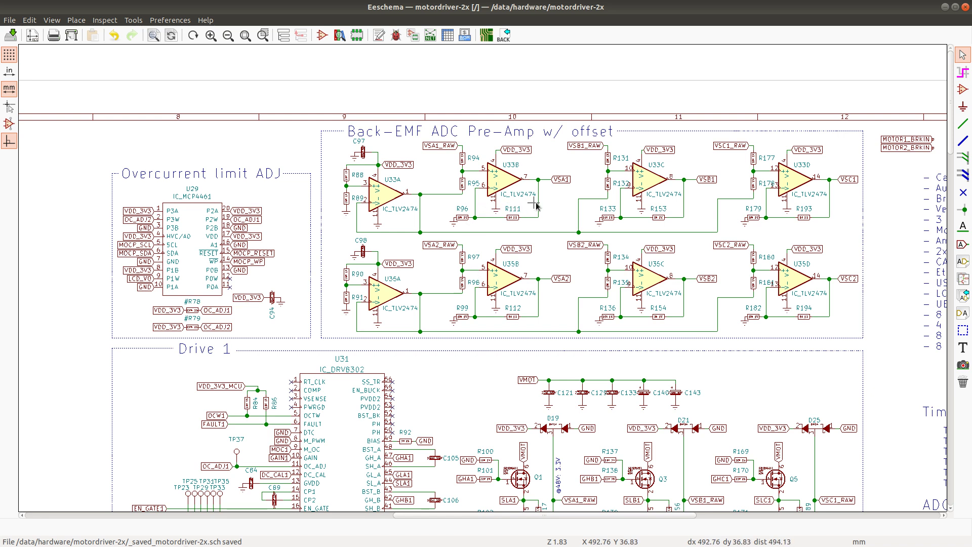
scroll(478, 199, up, 2)
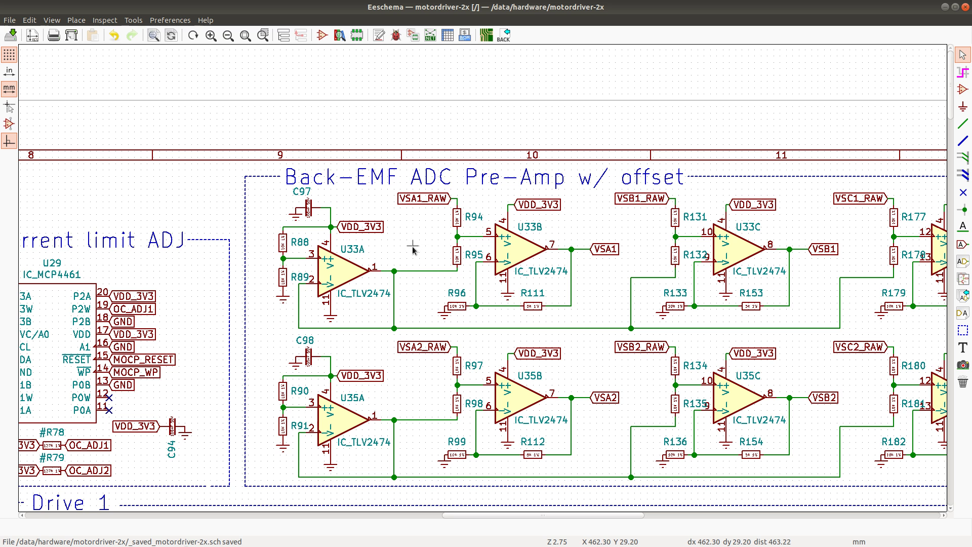
click(965, 91)
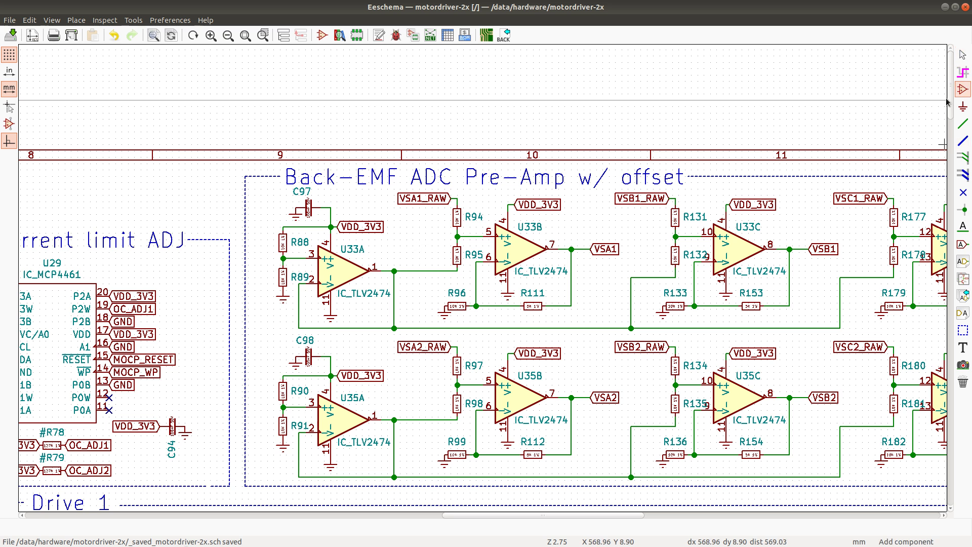
click(419, 259)
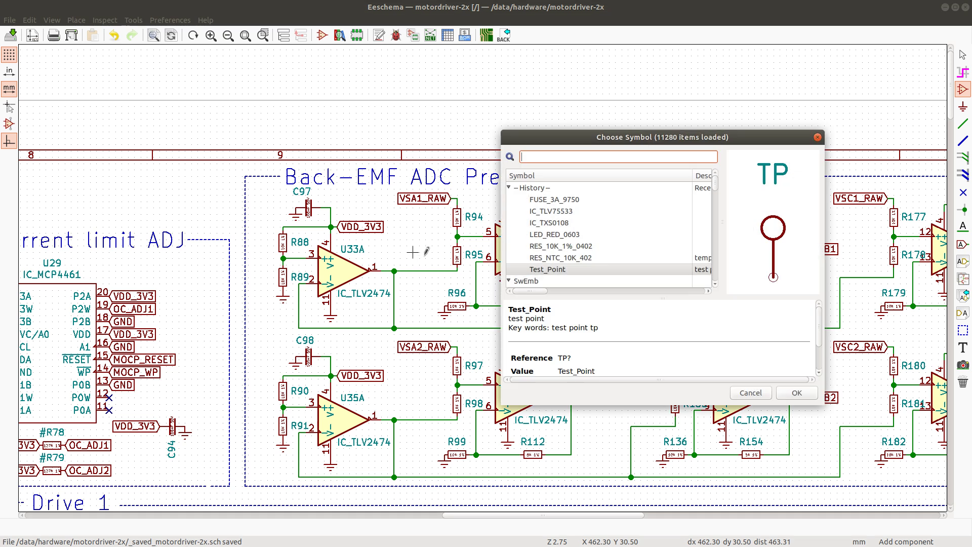
double_click(556, 269)
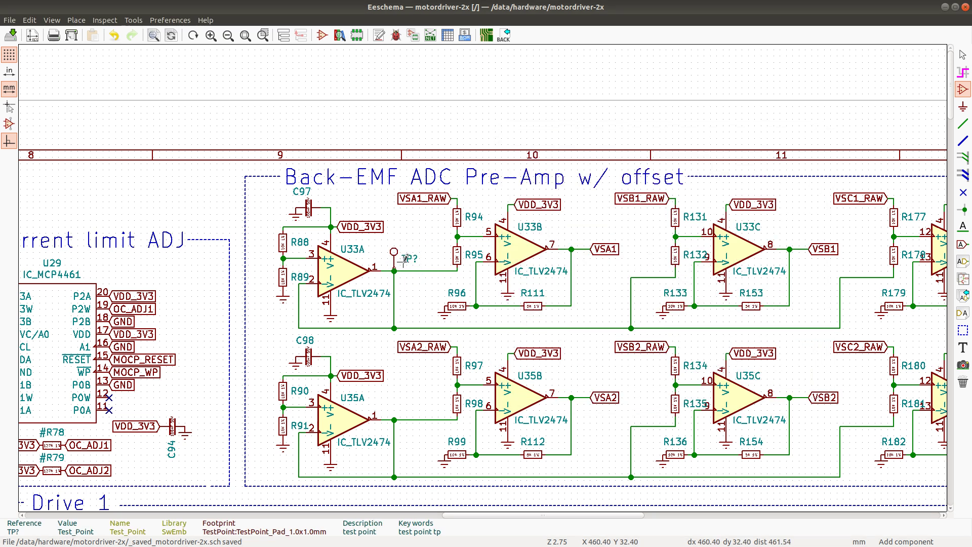
click(400, 259)
key(m)
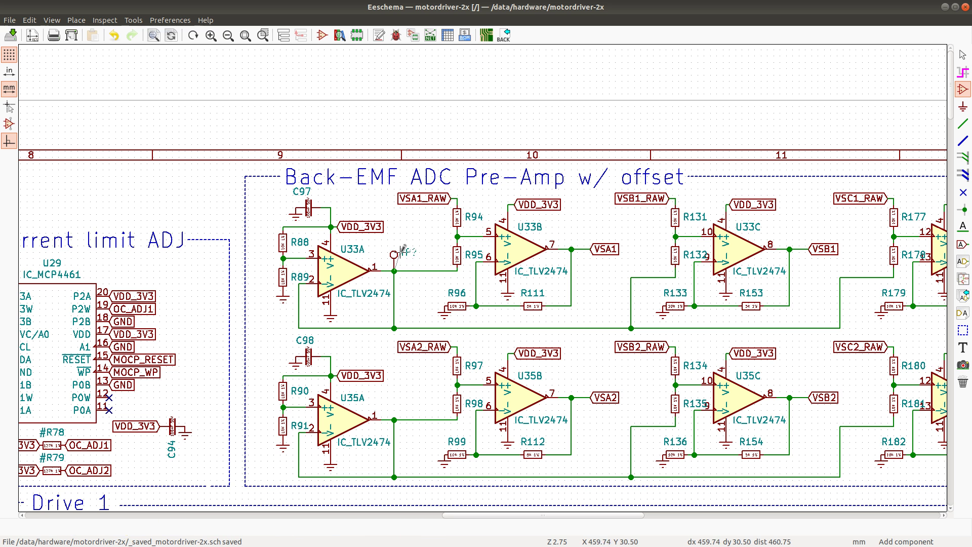
click(398, 249)
key(Insert)
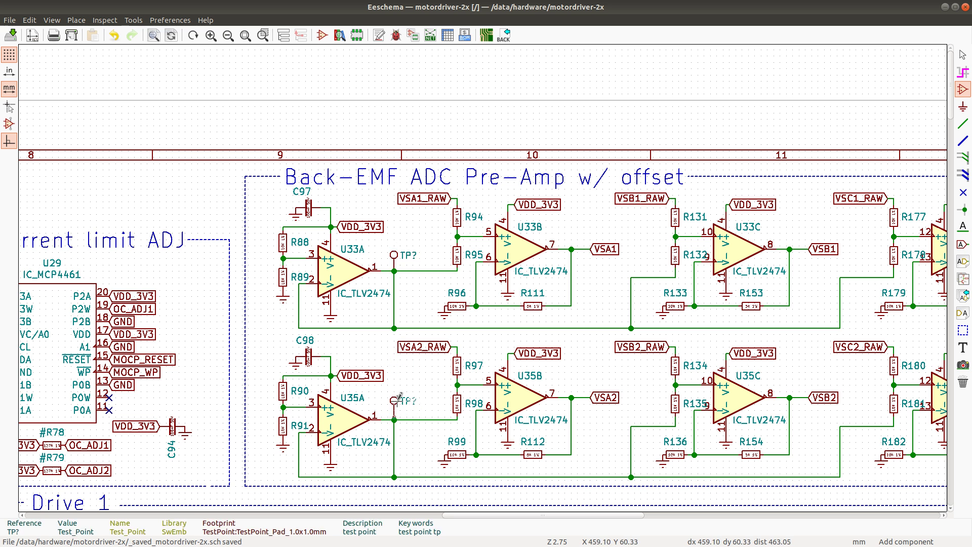
click(398, 398)
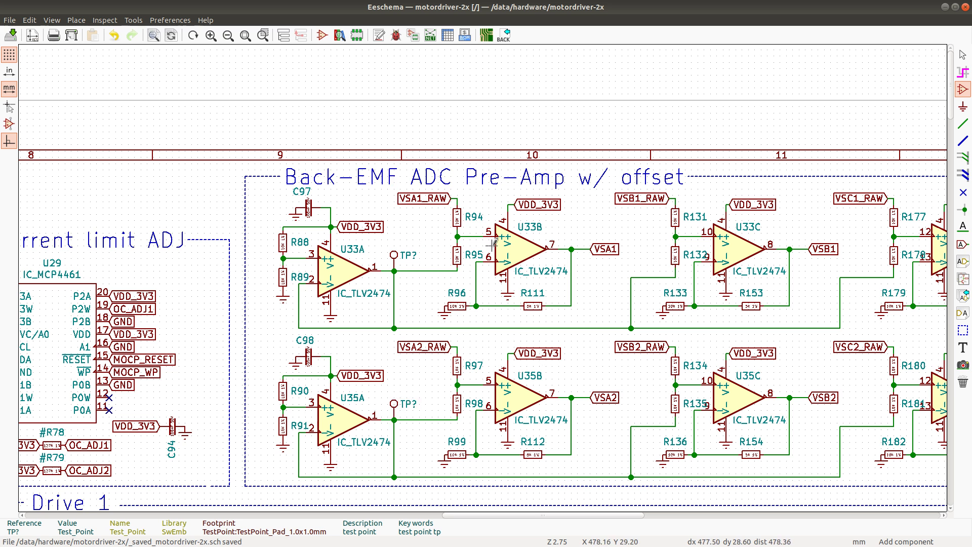
Step: Place a Test_Point at the R94/R95 junction on U33B's non-inverting input, pointing left, and set its reference horizontally beside the pad
key(Insert)
key(r)
key(r)
key(r)
click(460, 218)
key(m)
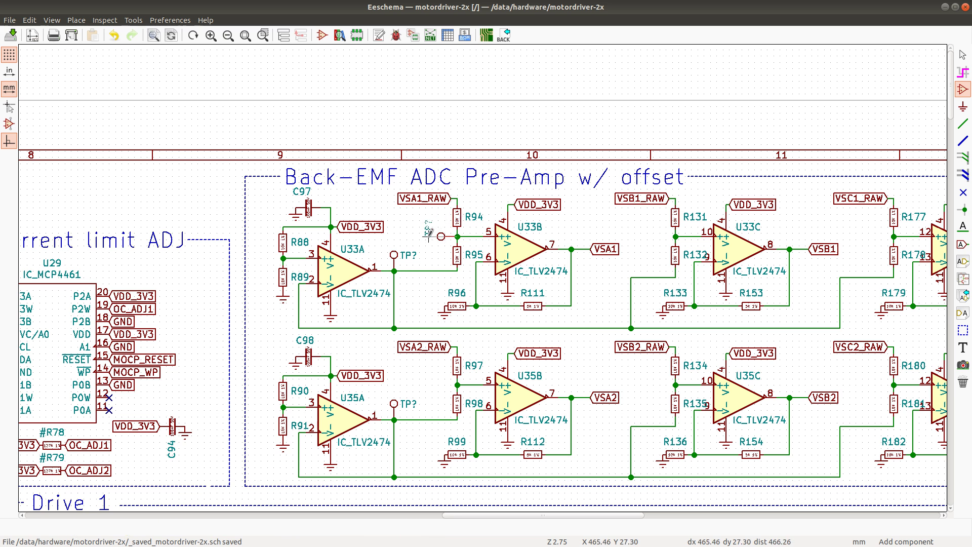
key(r)
click(425, 235)
Step: Copy the U33B input test point to the matching non-inverting inputs of U35B, U33C, U35C, U33D and U35D
click(441, 236)
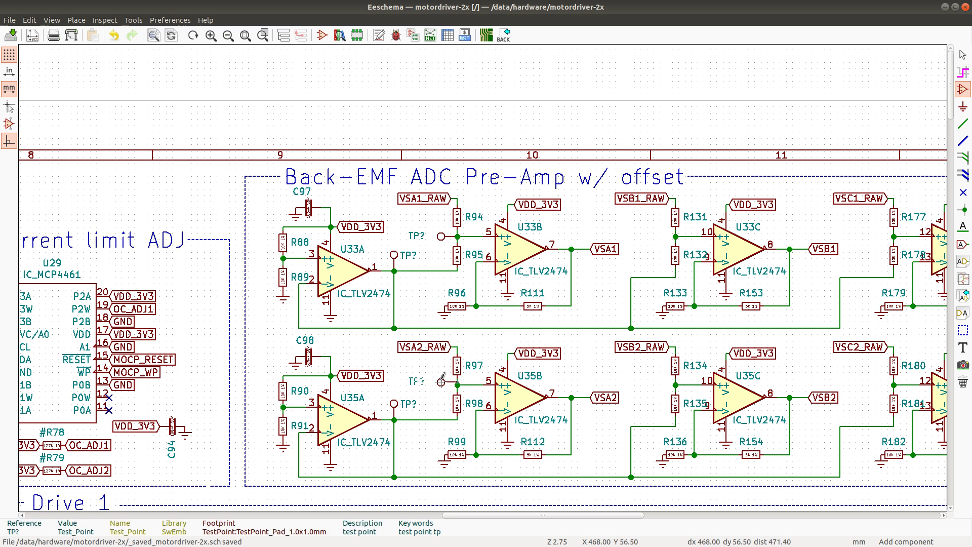
click(442, 378)
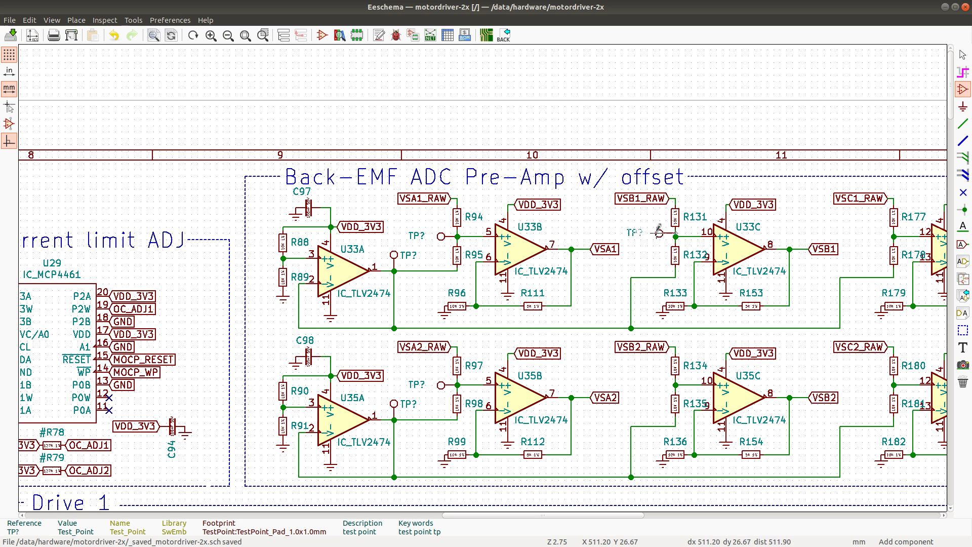
click(659, 235)
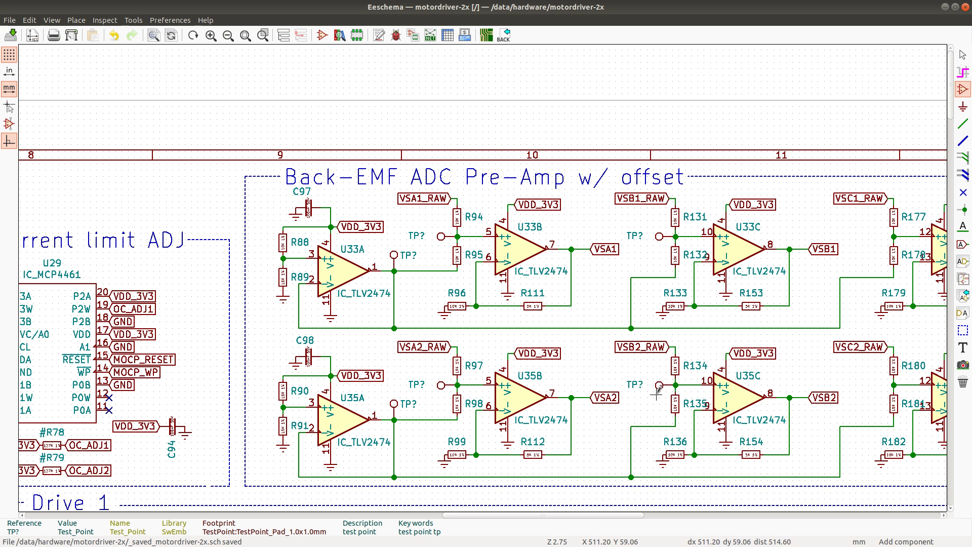
click(659, 385)
click(877, 236)
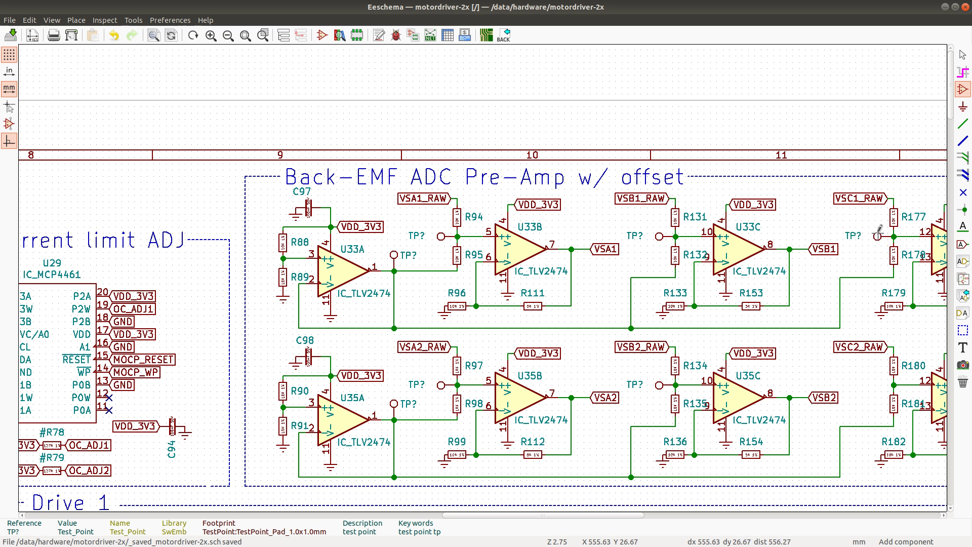
click(877, 384)
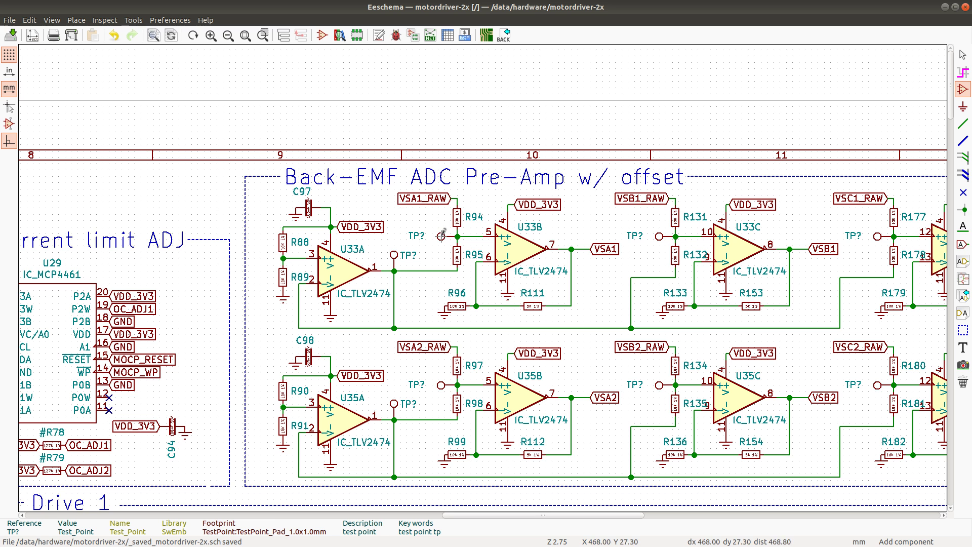
Step: Place a test point facing right on the VSA1 output line at the end of R111
key(r)
key(r)
click(555, 305)
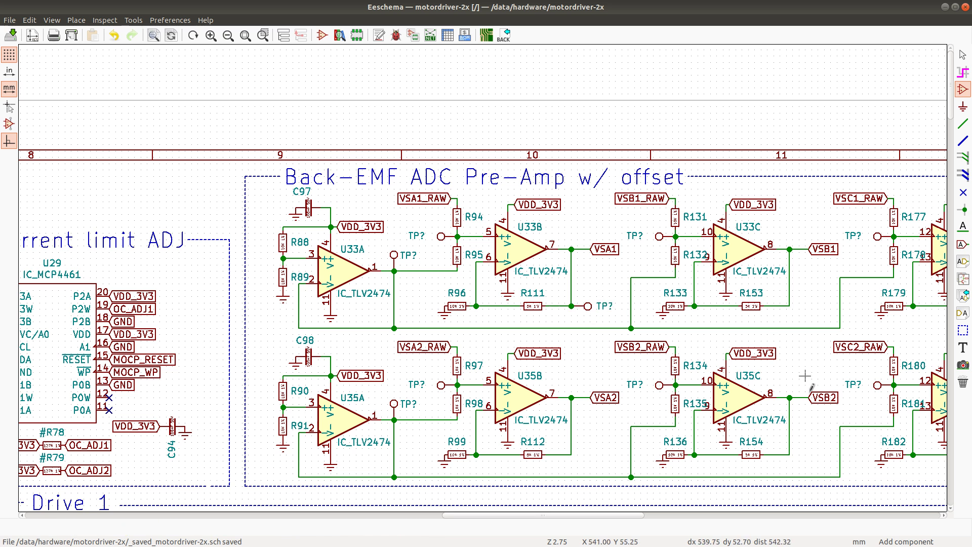
Step: Move the R178, R181 and R135 reference labels clear of the neighbouring op-amp input wires and pin numbers
drag(624, 516, 655, 516)
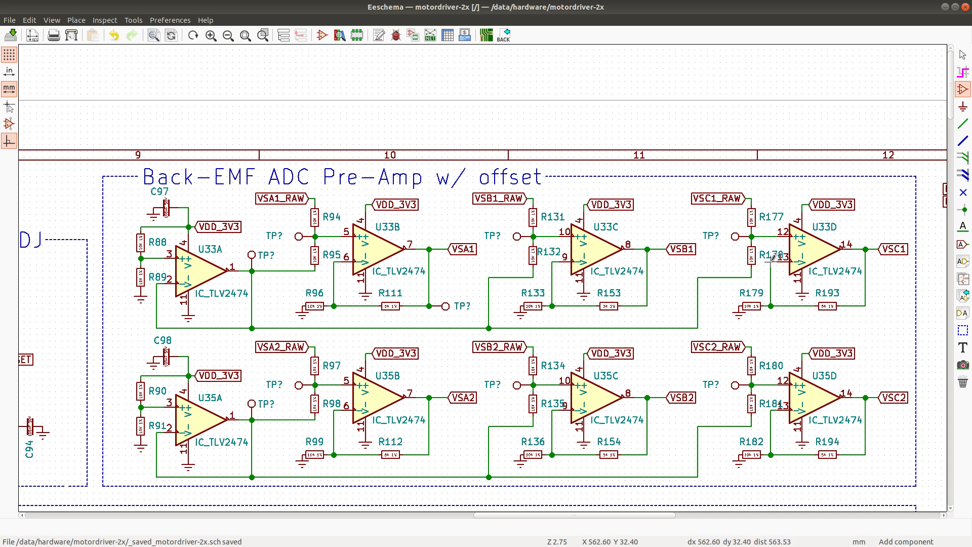
key(m)
click(759, 242)
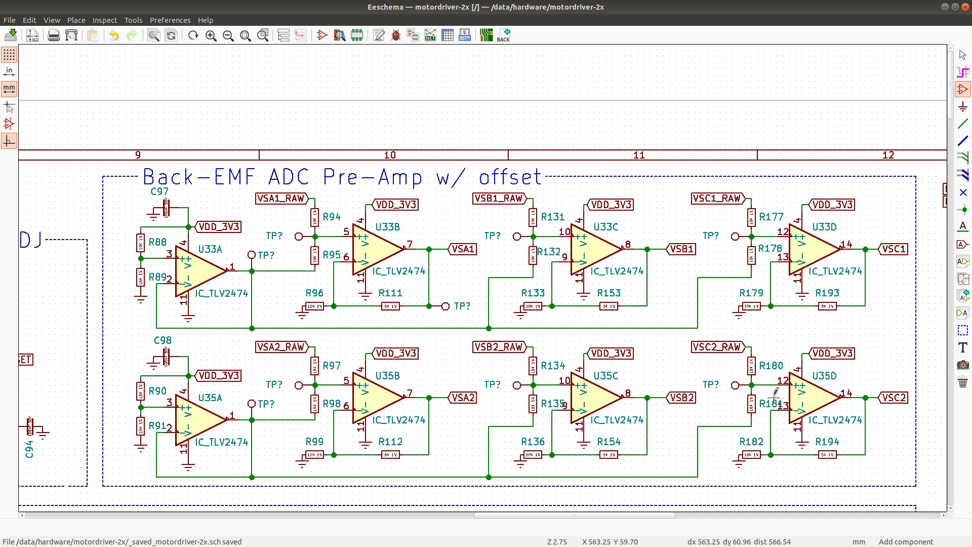
key(m)
click(759, 394)
key(m)
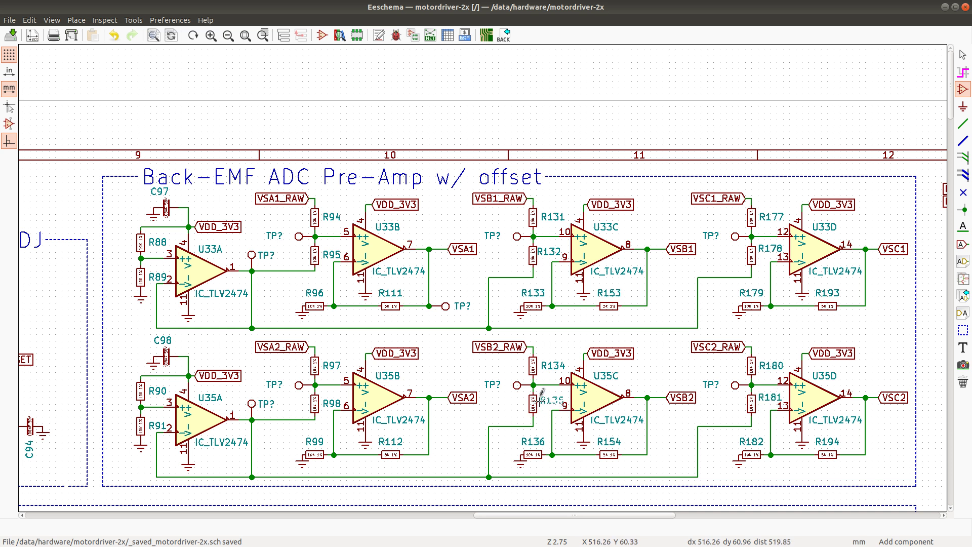
click(537, 393)
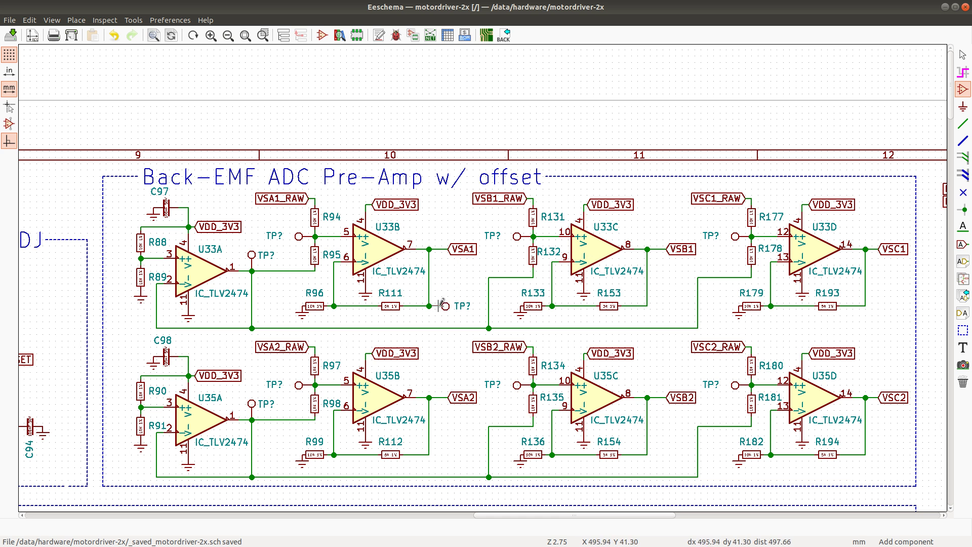
Step: Copy the VSA1 output test point to the VSA2, VSB1, VSB2, VSC2 and VSC1 feedback lines
key(c)
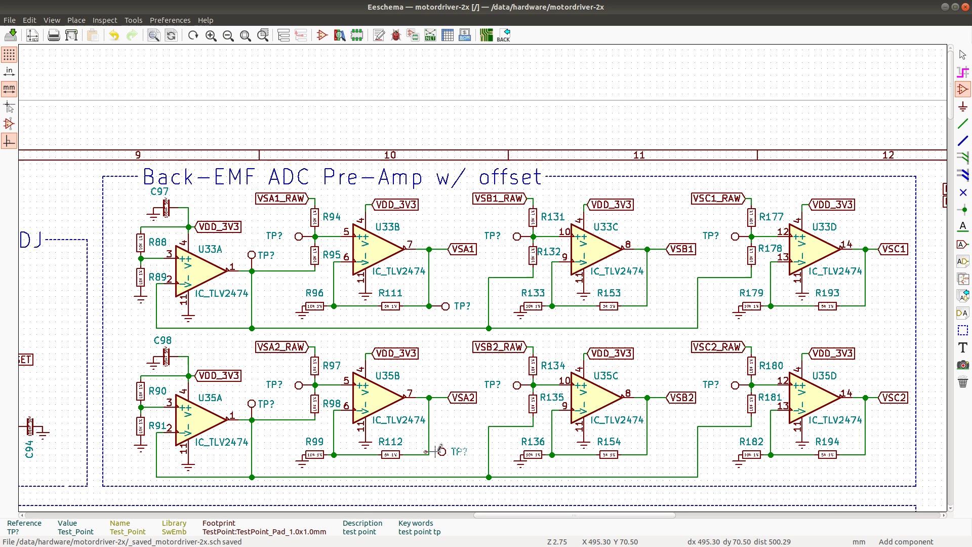
click(446, 453)
key(c)
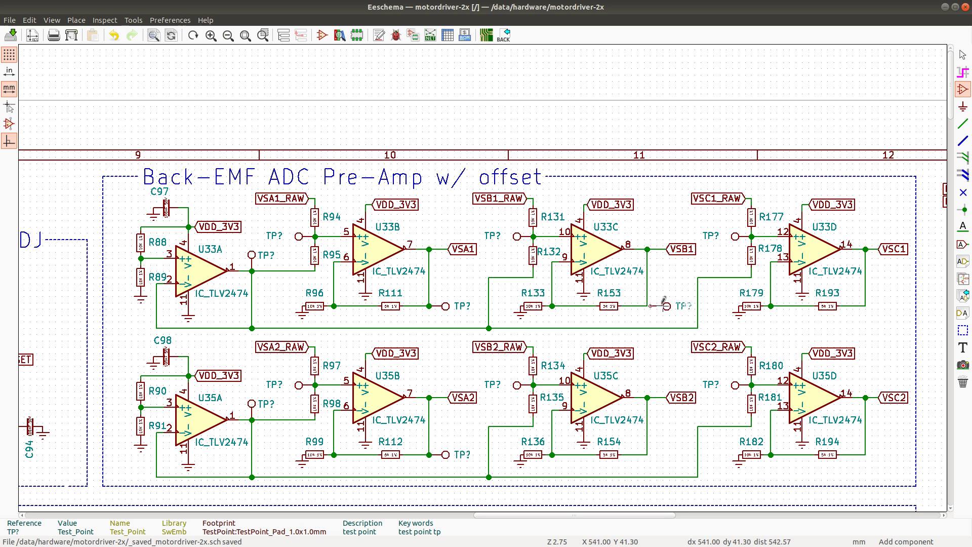
click(660, 303)
key(c)
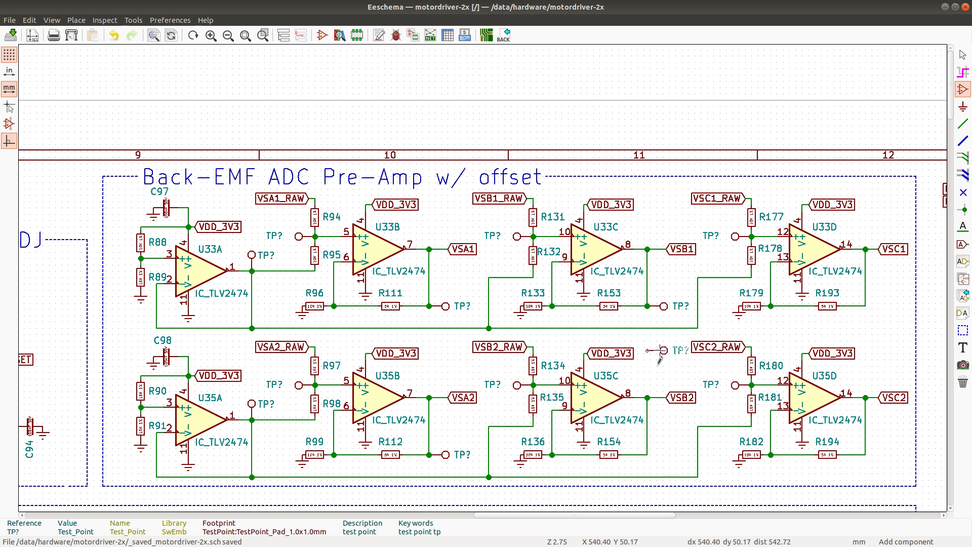
click(661, 454)
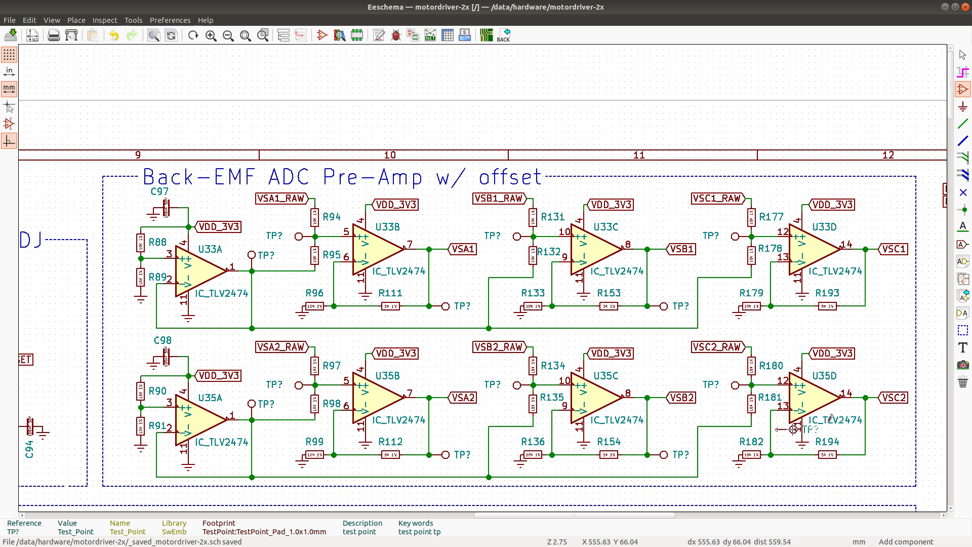
key(c)
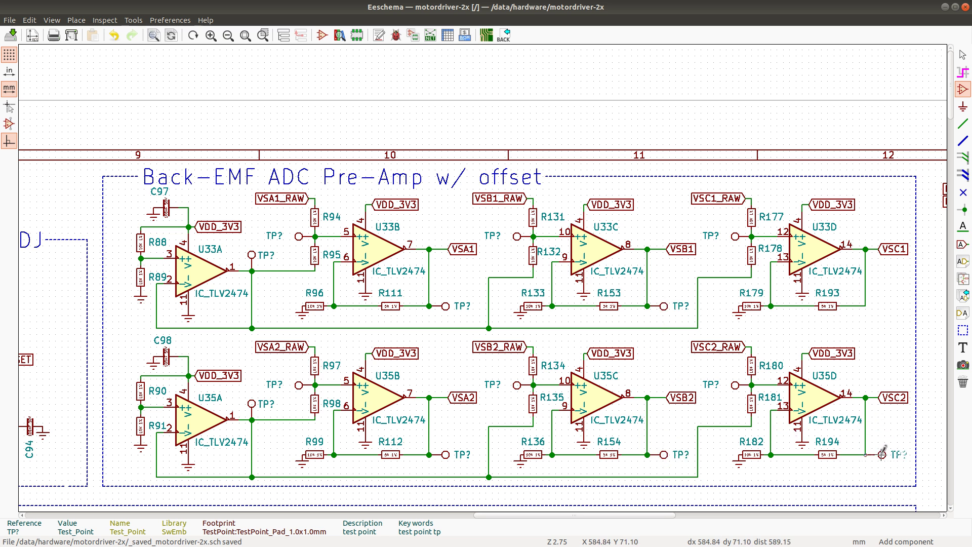
click(879, 454)
key(c)
click(881, 305)
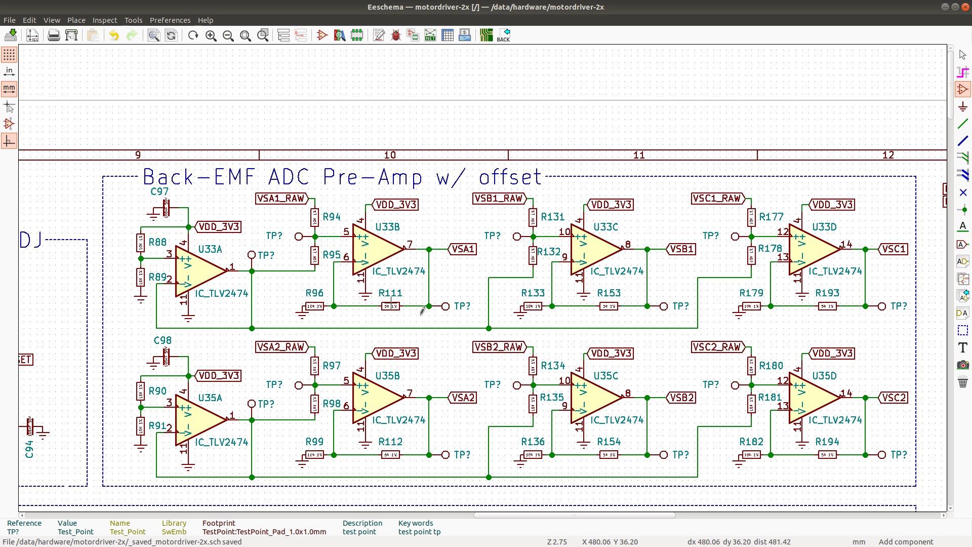
Step: Examine the Drive 1 section around U31 and its motor and hall connectors for signals lacking test points
scroll(424, 309, down, 2)
scroll(476, 272, down, 1)
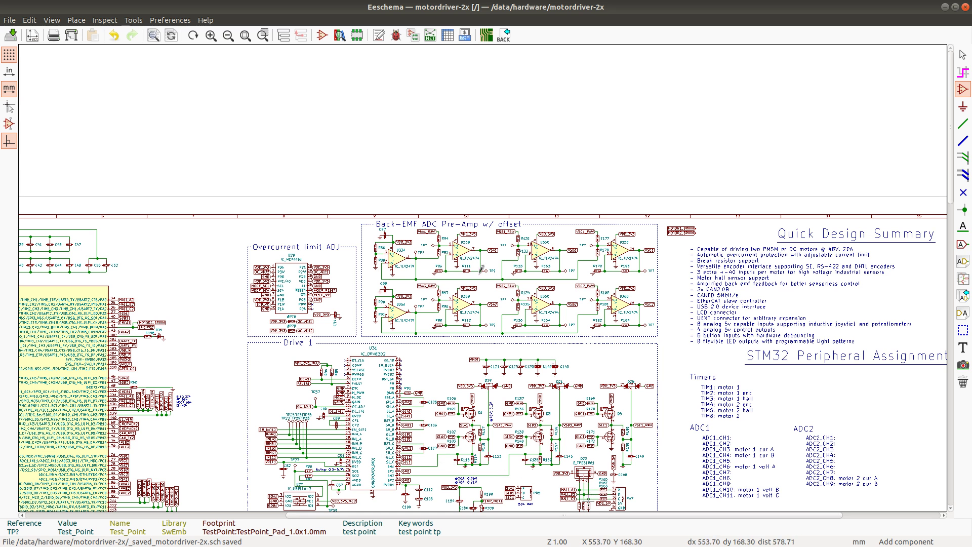
scroll(481, 269, up, 1)
scroll(481, 269, up, 1)
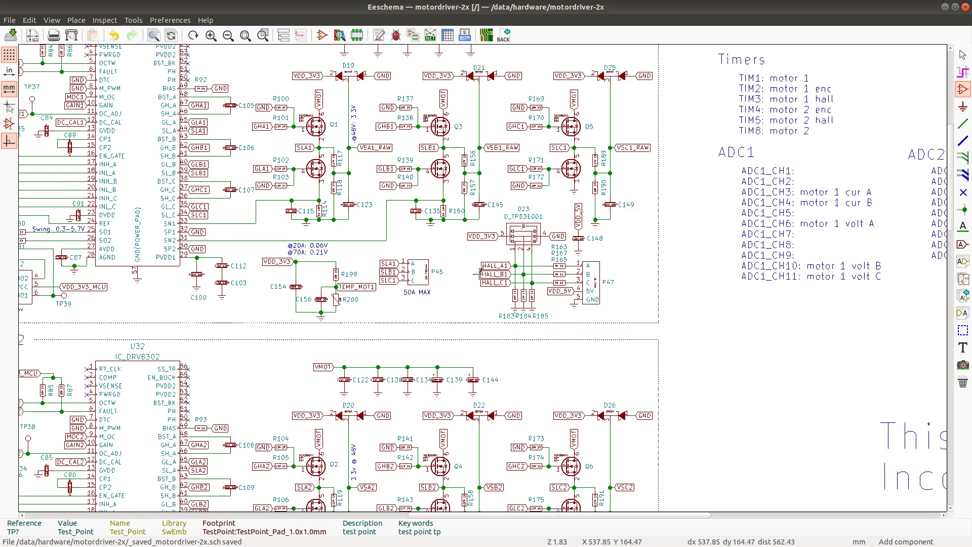
scroll(480, 270, up, 1)
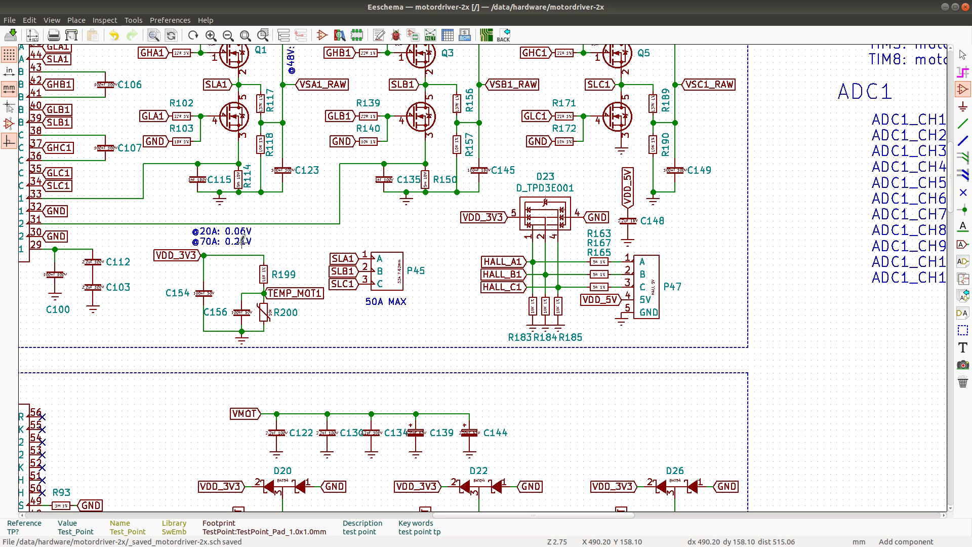
scroll(477, 271, down, 2)
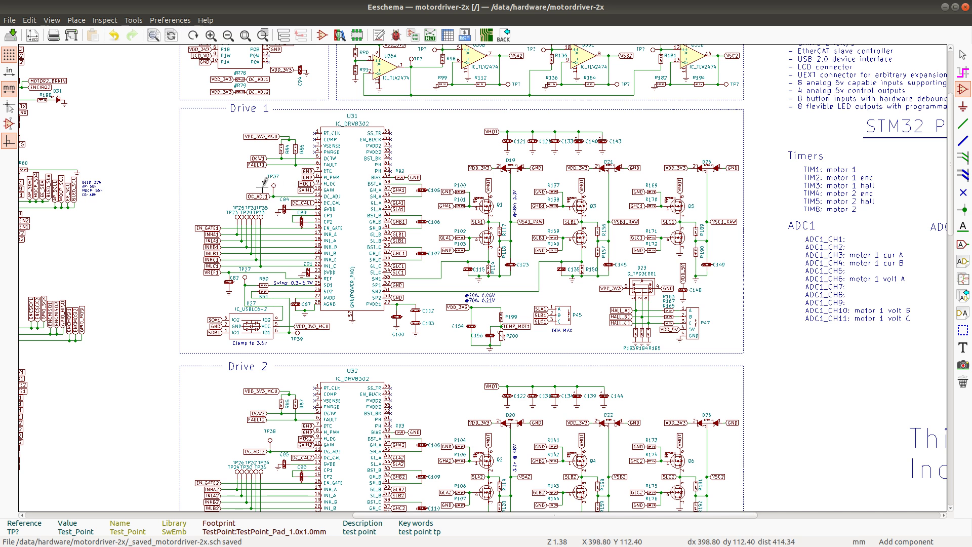
scroll(480, 270, up, 2)
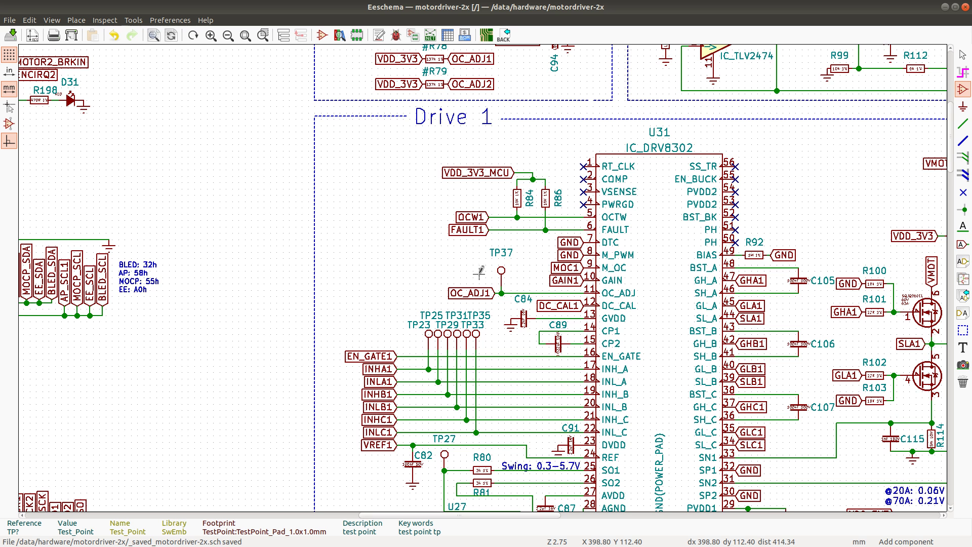
scroll(479, 272, down, 1)
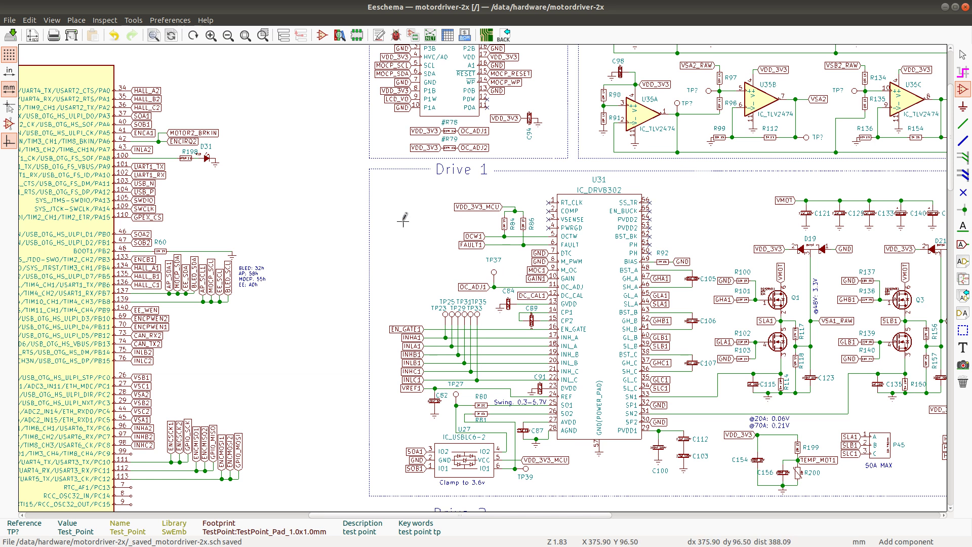
scroll(409, 218, down, 1)
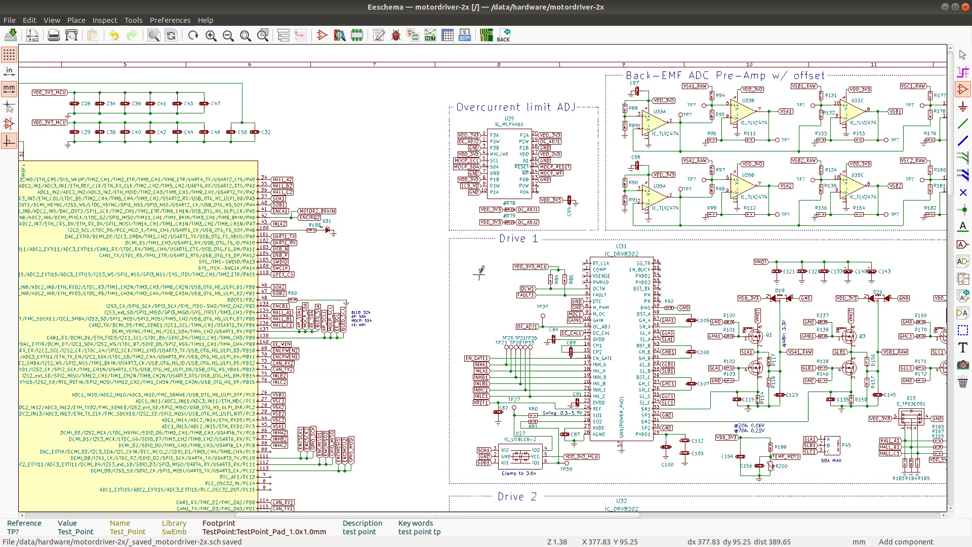
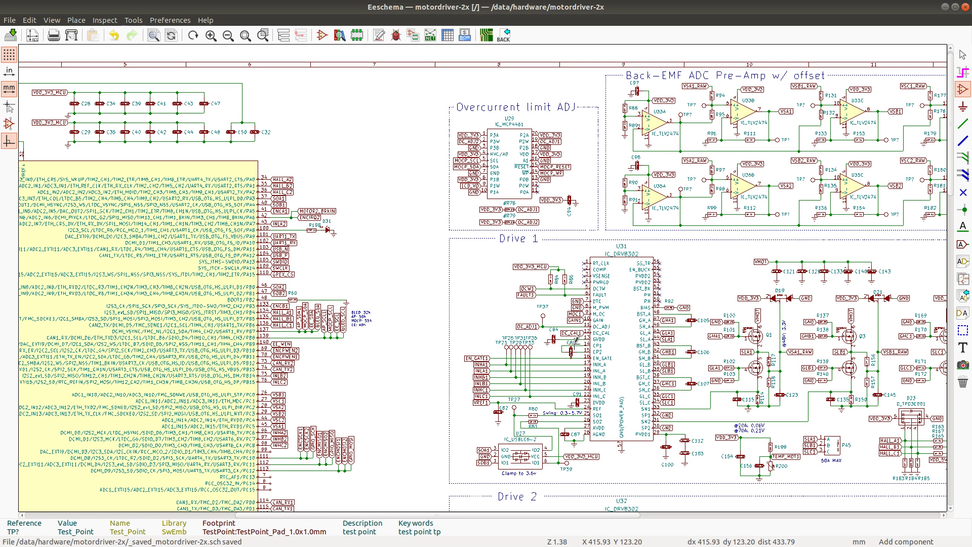
Step: Duplicate U31's GAIN1 and DC_CAL1 labels one above the other in the empty area left of TP37
click(575, 347)
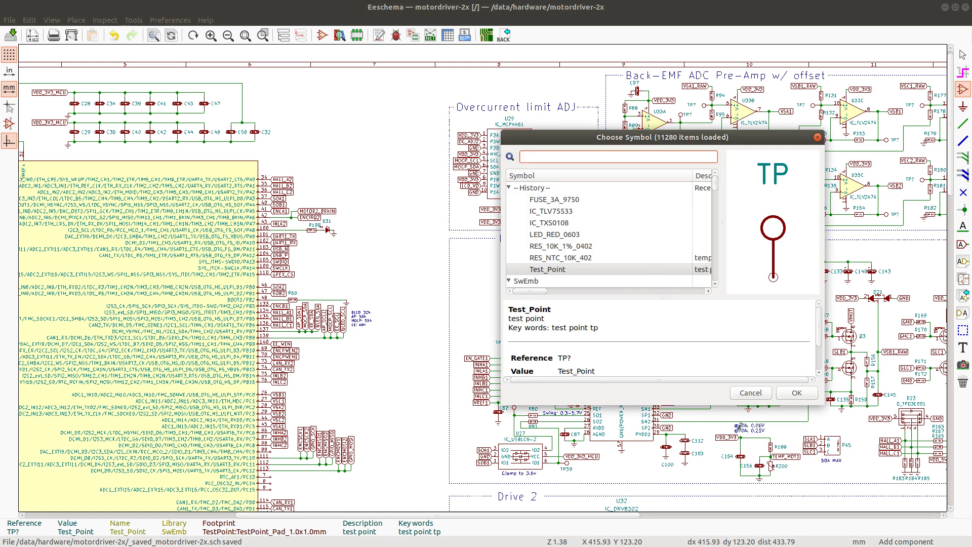
click(759, 397)
scroll(534, 309, up, 1)
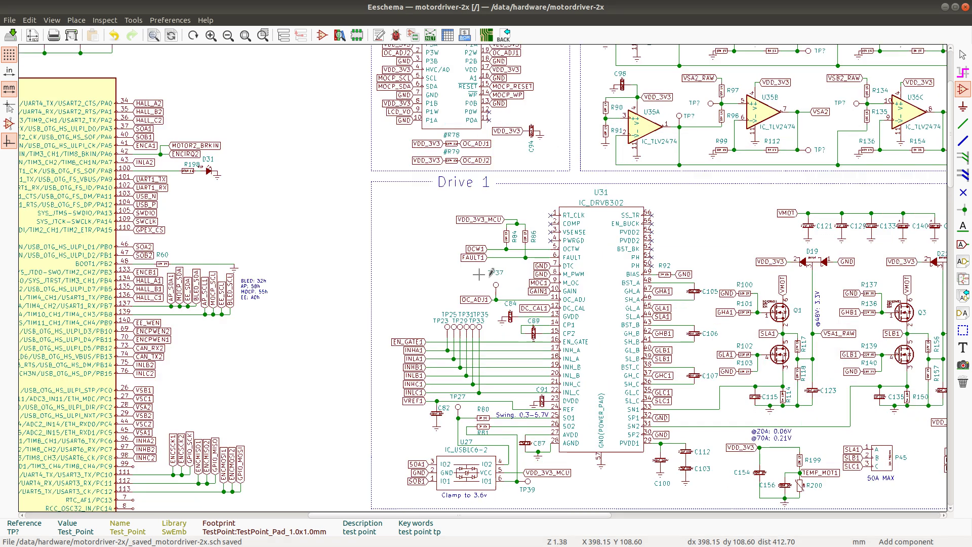
scroll(528, 282, up, 1)
key(c)
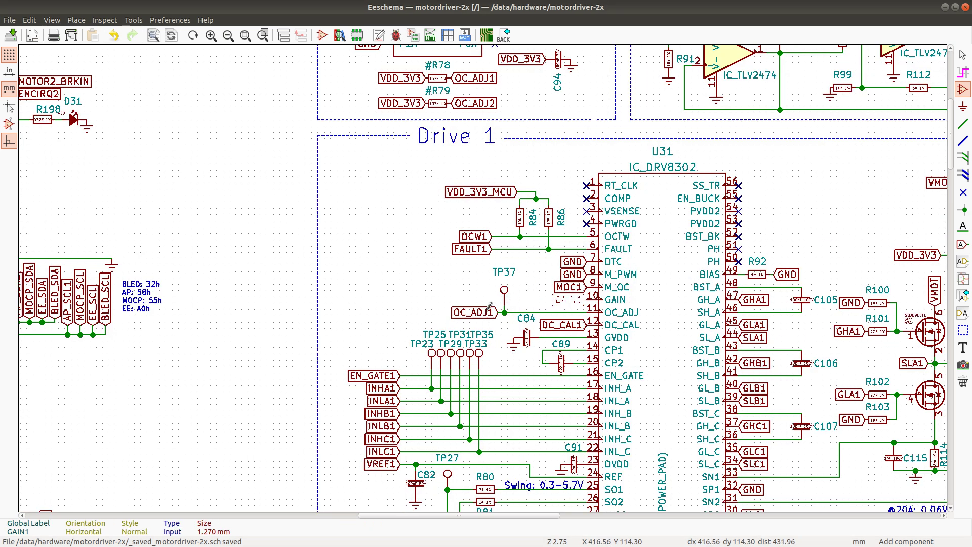
click(395, 272)
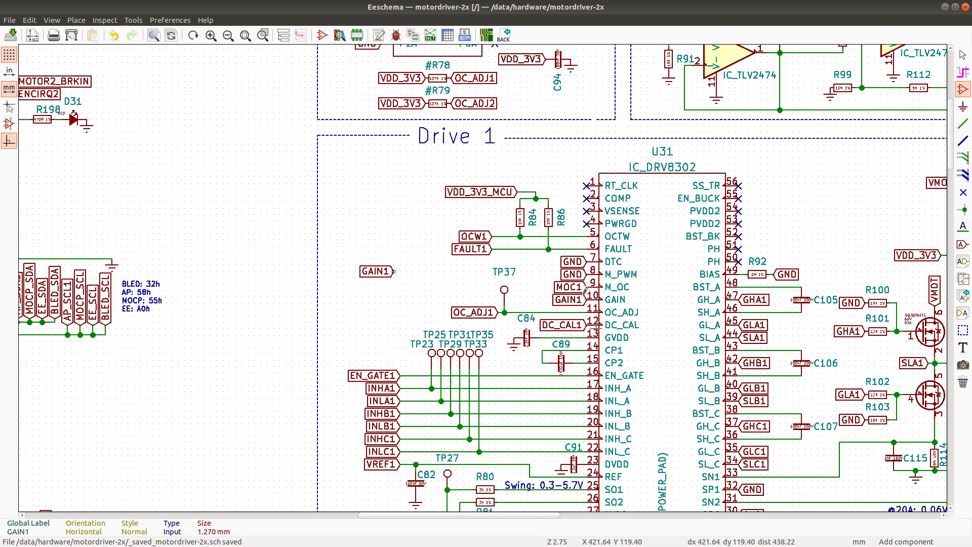
key(c)
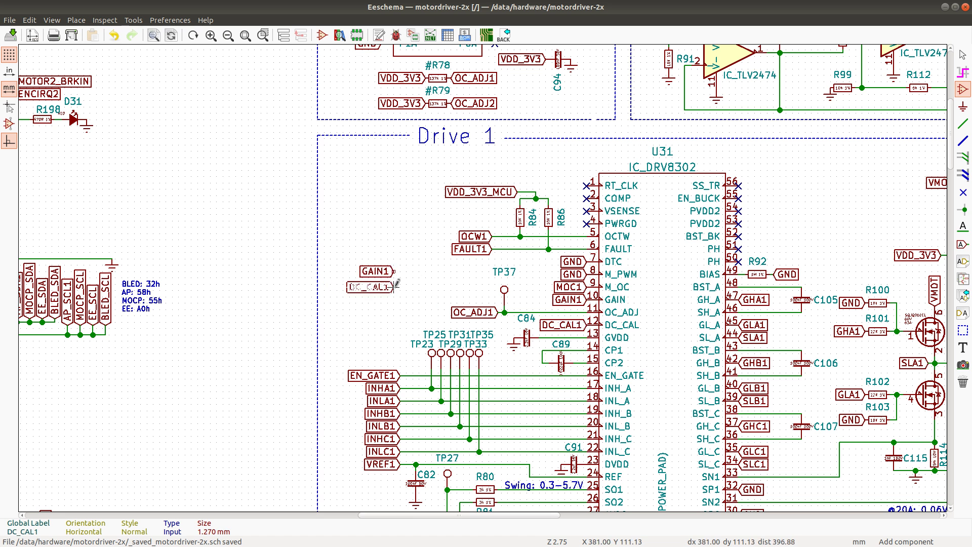
click(394, 287)
Step: Copy the TP37 test point, rotate it to face right, and attach one to each duplicated GAIN1 and DC_CAL1 label
key(c)
key(r)
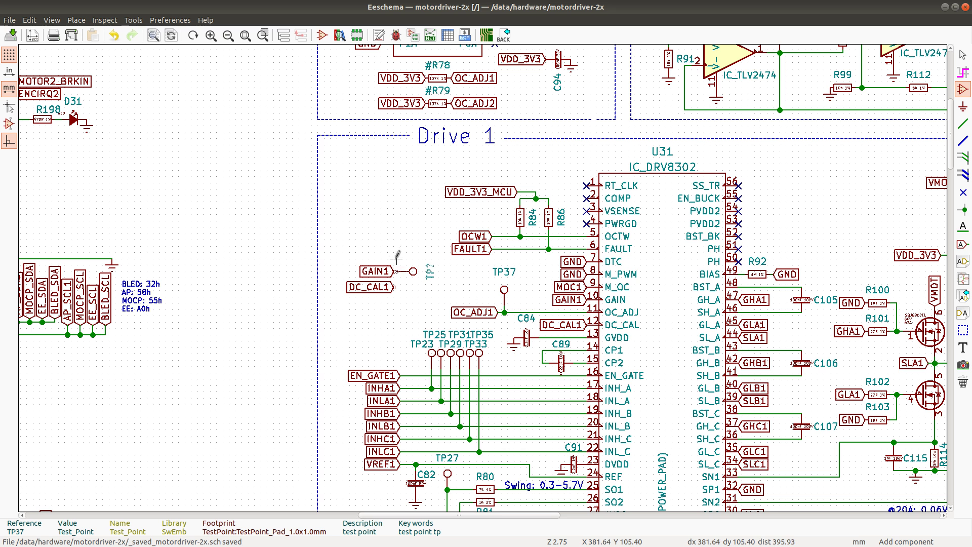
click(396, 259)
key(c)
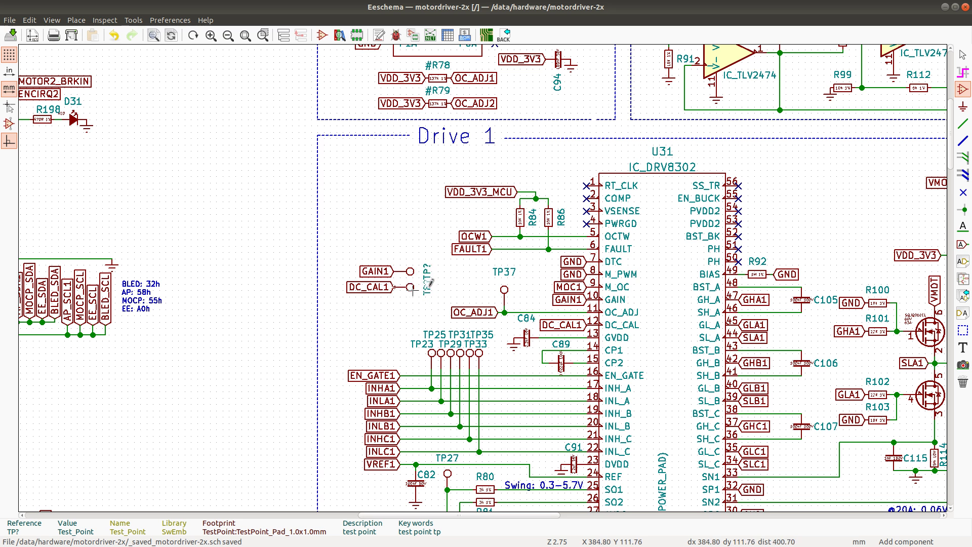
click(429, 287)
Step: Turn the references of the GAIN1 and DC_CAL1 test points horizontal and place them directly beside their pads
key(m)
key(r)
click(424, 283)
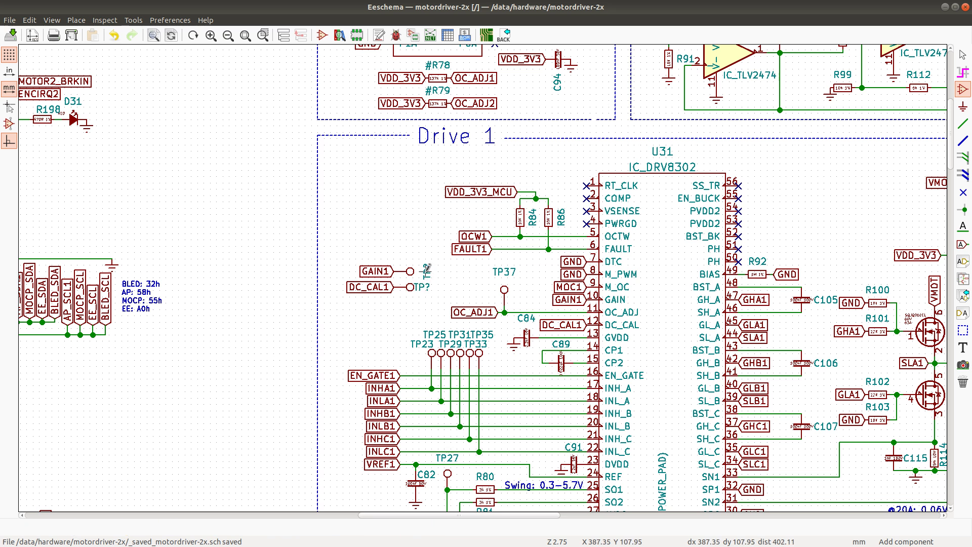
key(m)
click(426, 268)
Step: Duplicate U32's GAIN2 and DC_CAL2 labels one above the other in the empty area left of TP38 in Drive 2
scroll(481, 271, down, 2)
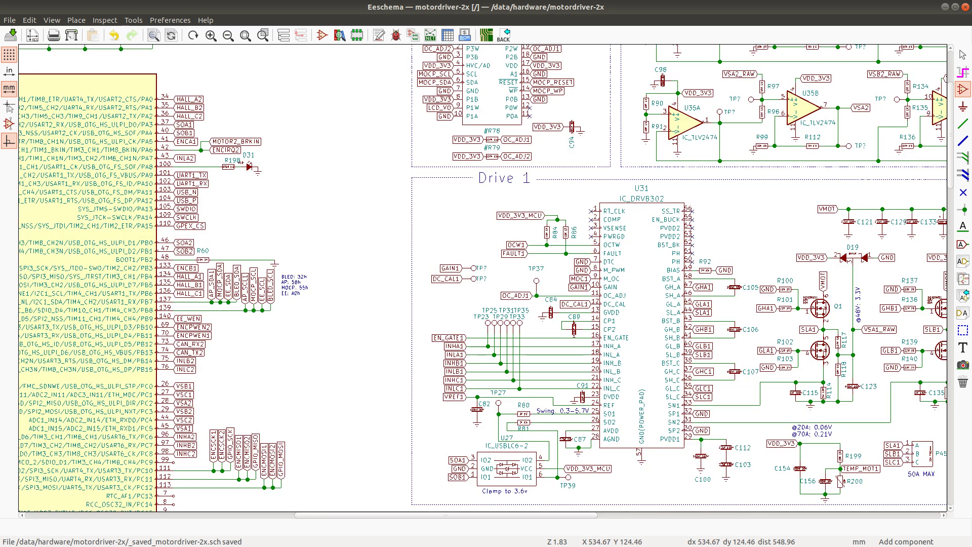
drag(950, 147, 950, 234)
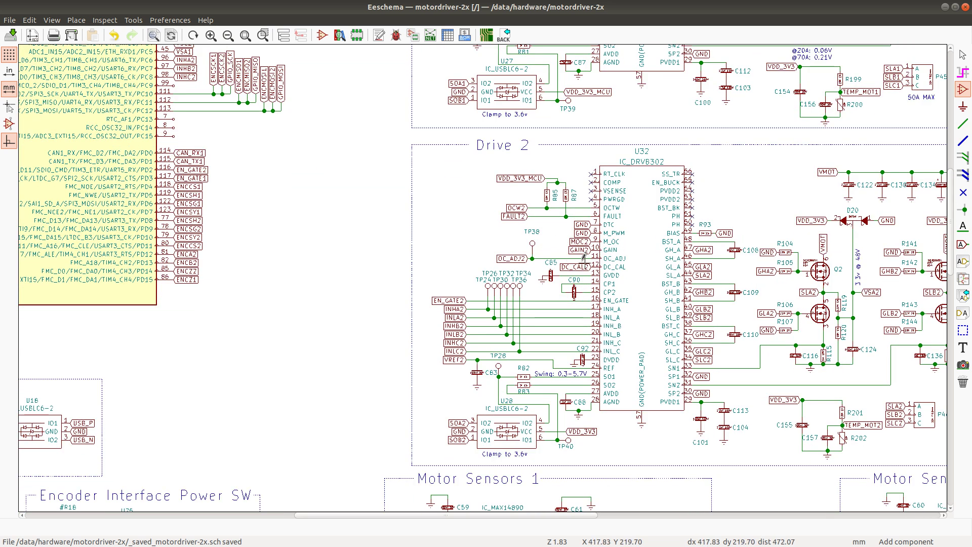
key(ctrl+d)
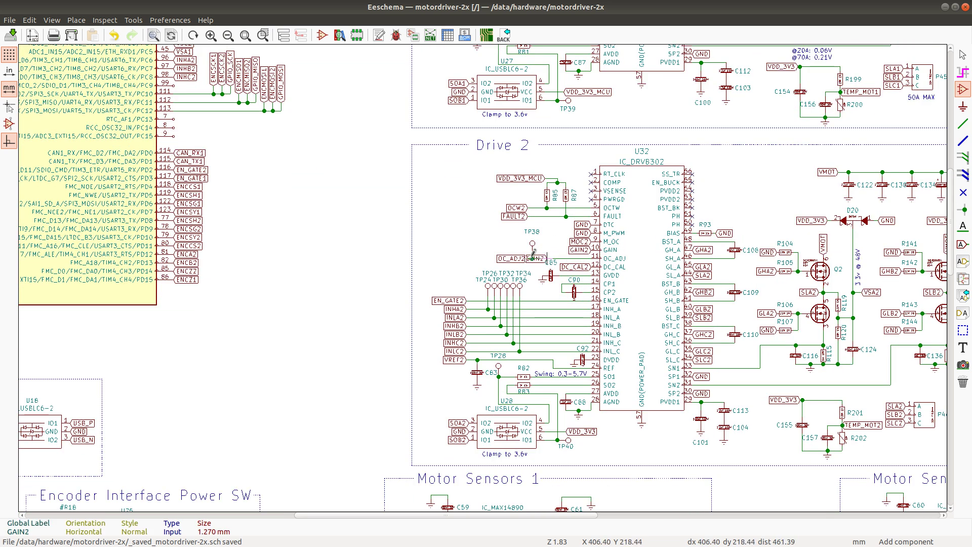
click(462, 239)
key(ctrl+d)
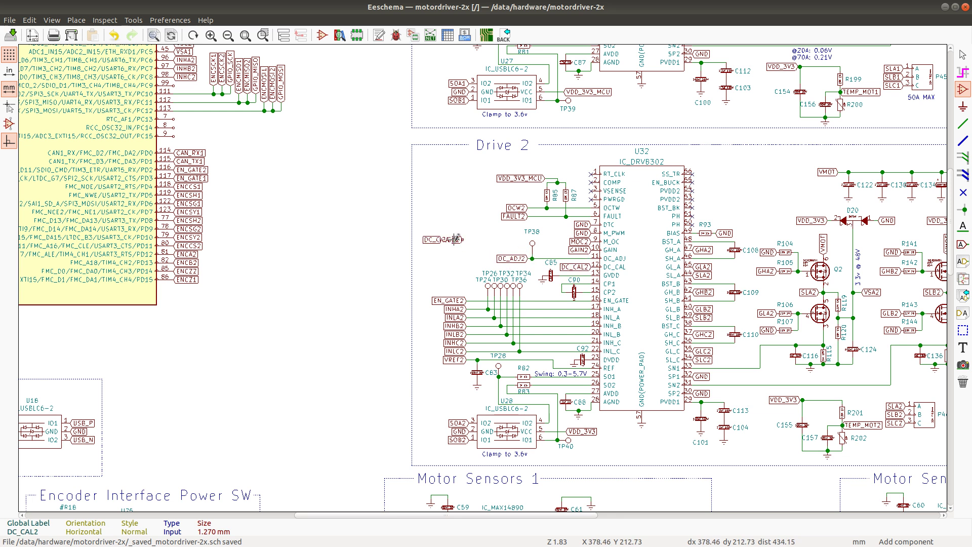
click(457, 248)
Step: Copy TP38, rotate it to face right with a horizontal reference, and attach one to each duplicated GAIN2 and DC_CAL2 label
key(ctrl+d)
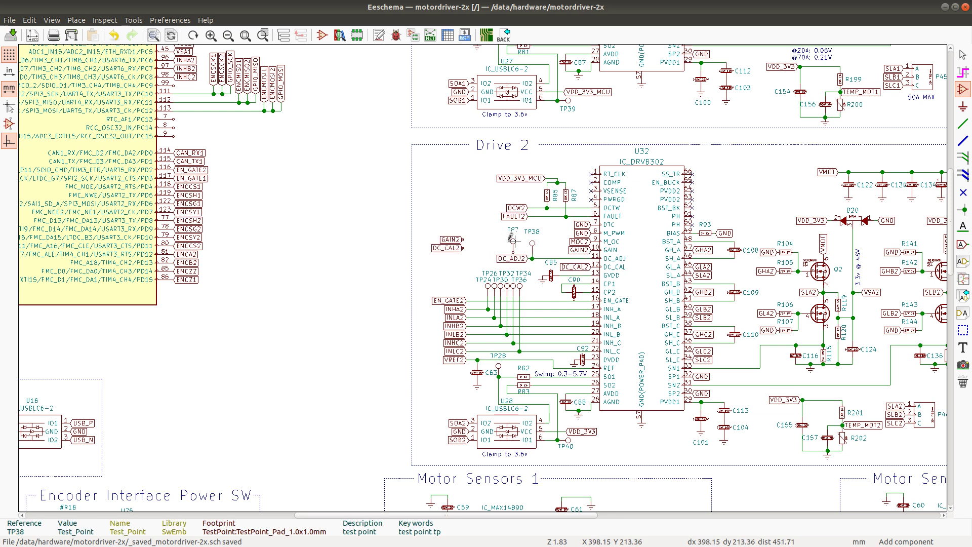
key(r)
key(m)
key(r)
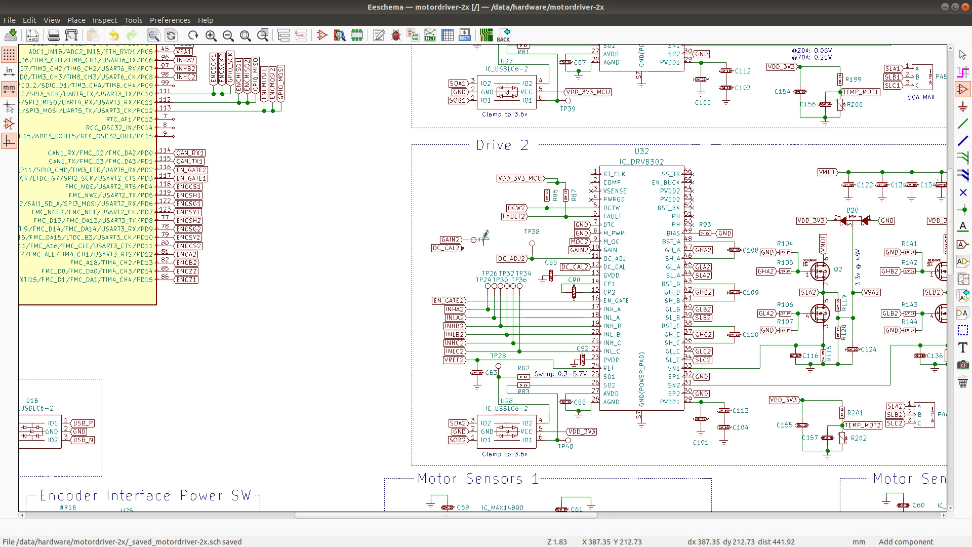
click(475, 236)
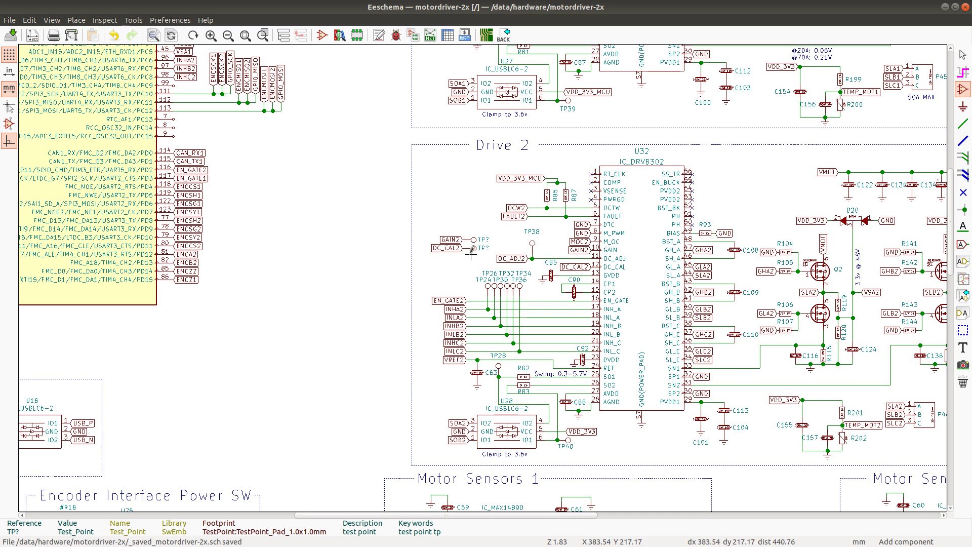
Step: Copy a test point onto the TEMP_MOT2 node above C157, turned upright with a horizontal reference
key(c)
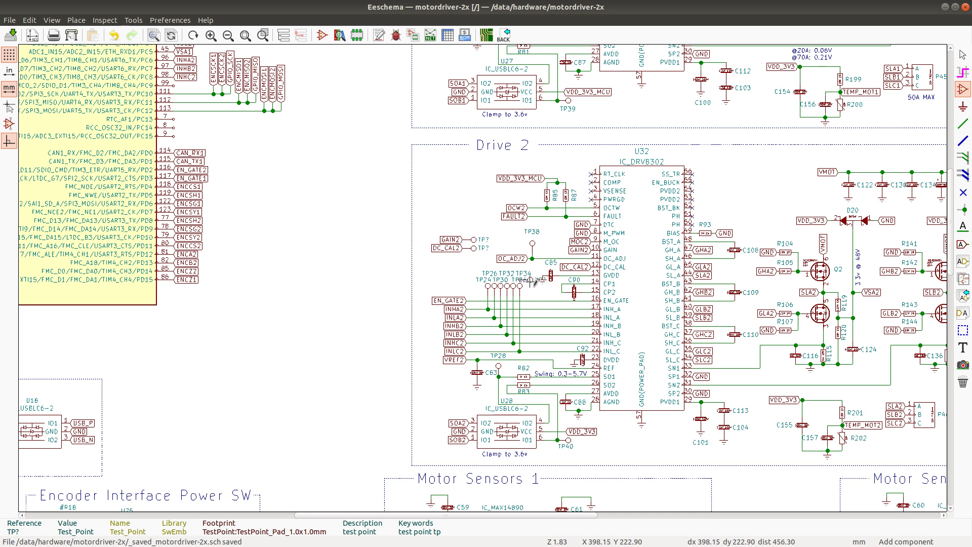
key(r)
key(r)
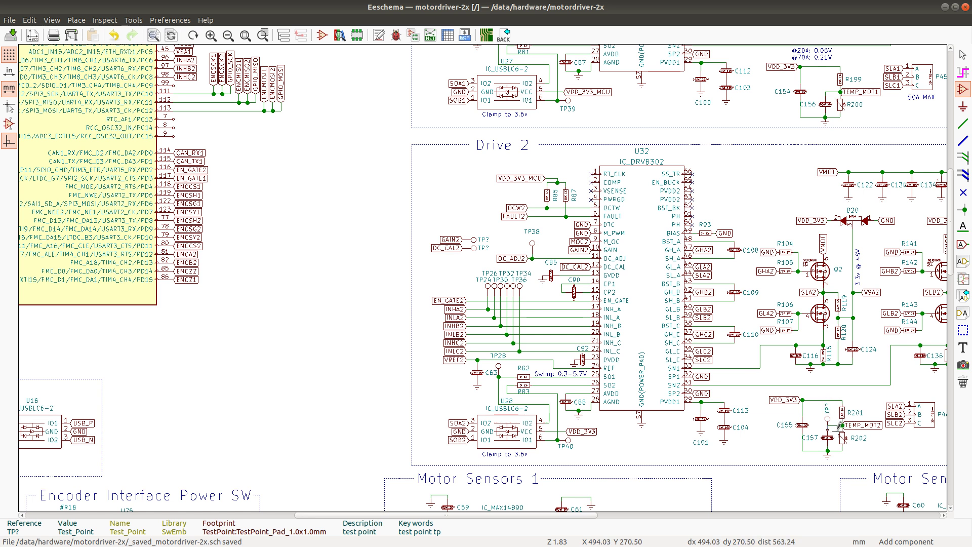
click(833, 420)
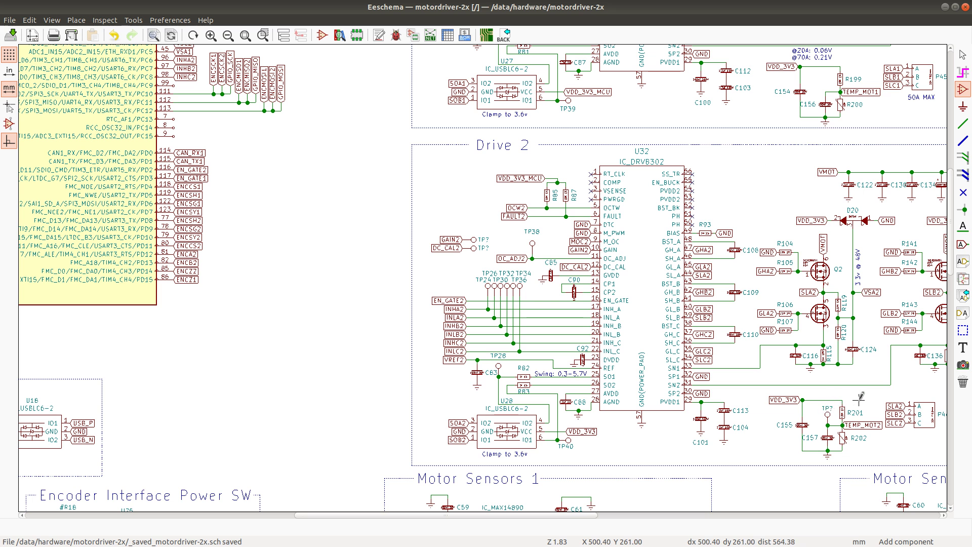
Step: Copy the upright test point onto Drive 1's TEMP_MOT1 node above C156
scroll(858, 399, down, 1)
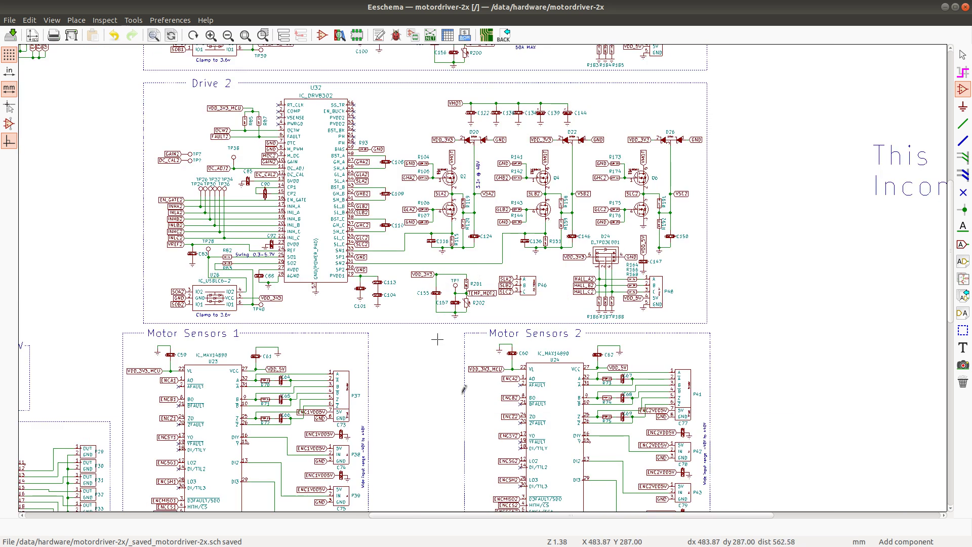
scroll(464, 390, down, 1)
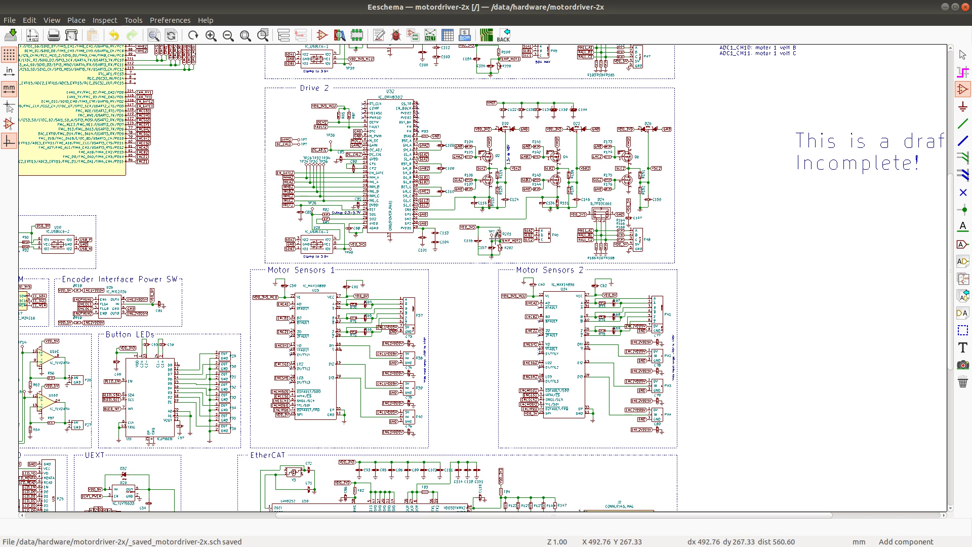
key(c)
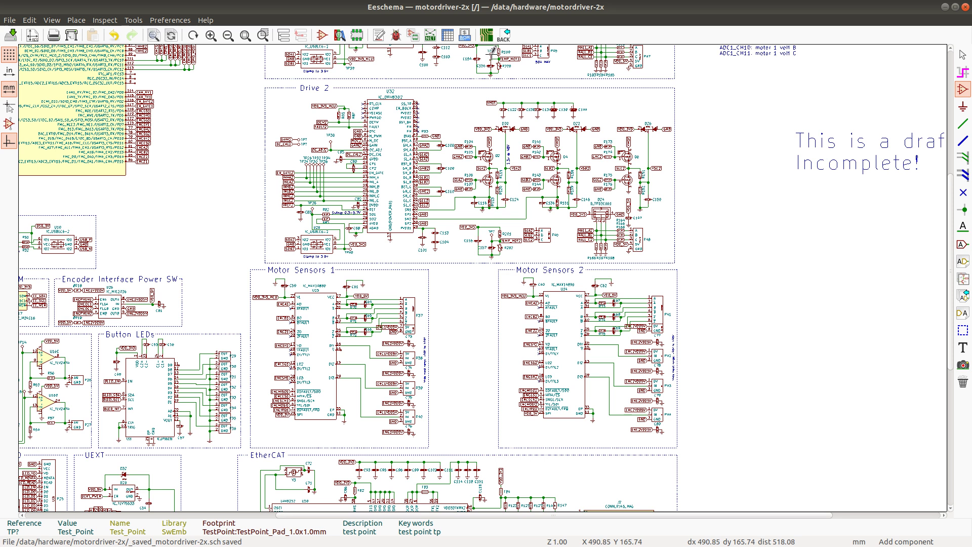
scroll(492, 49, up, 4)
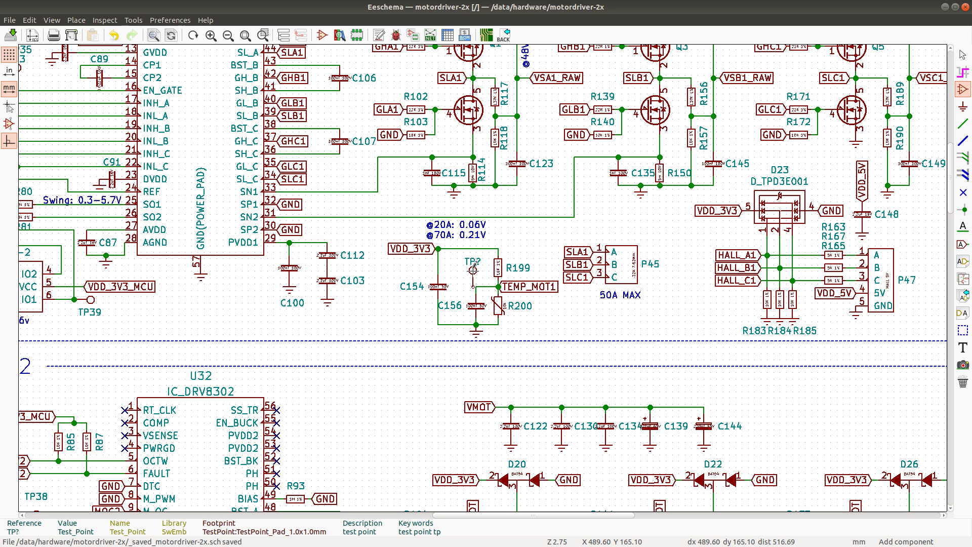
click(476, 270)
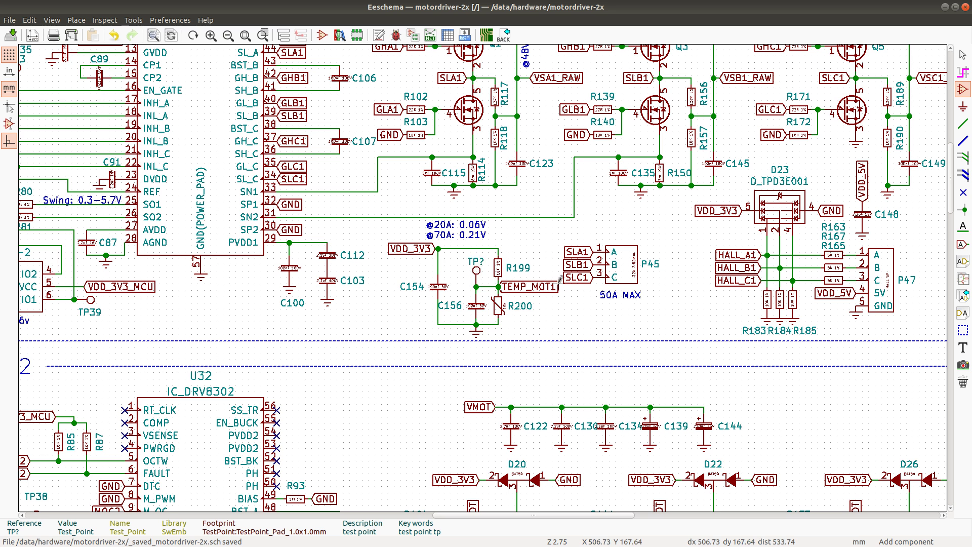
Step: Examine the Drive, Motor Sensors and EtherCAT sections and their neighbouring blocks for signals lacking test points
scroll(480, 269, down, 2)
scroll(468, 271, down, 1)
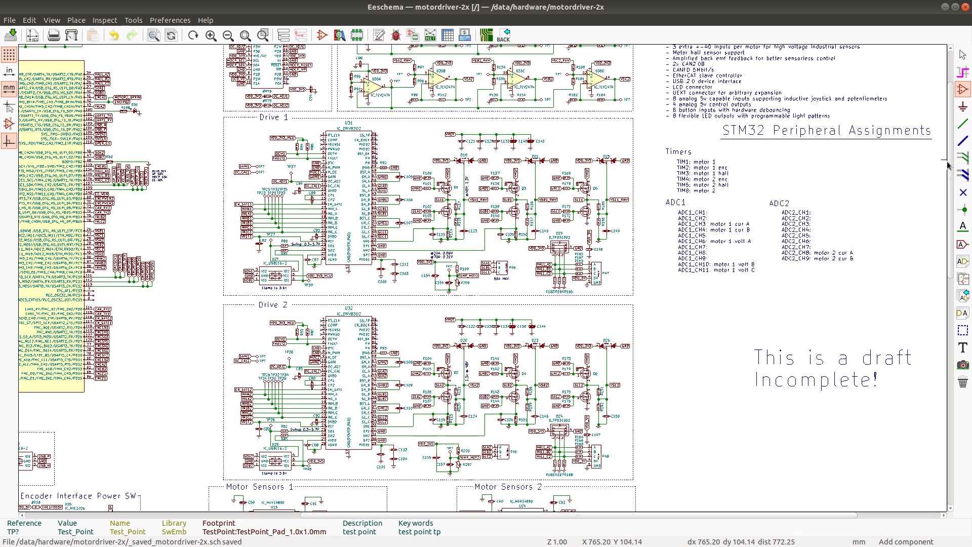
mouse_move(954, 161)
mouse_down()
mouse_move(950, 134)
mouse_move(942, 148)
mouse_up()
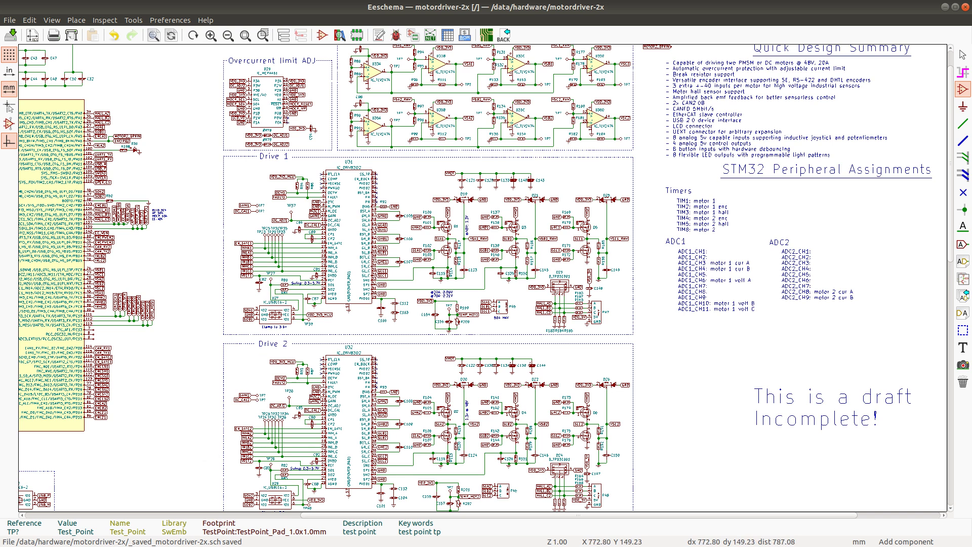
scroll(940, 180, down, 6)
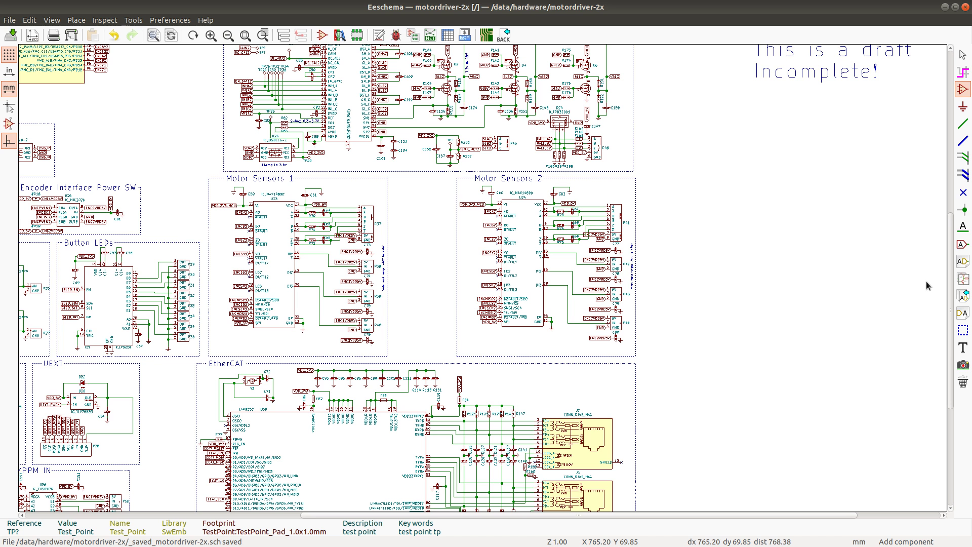
scroll(926, 285, down, 2)
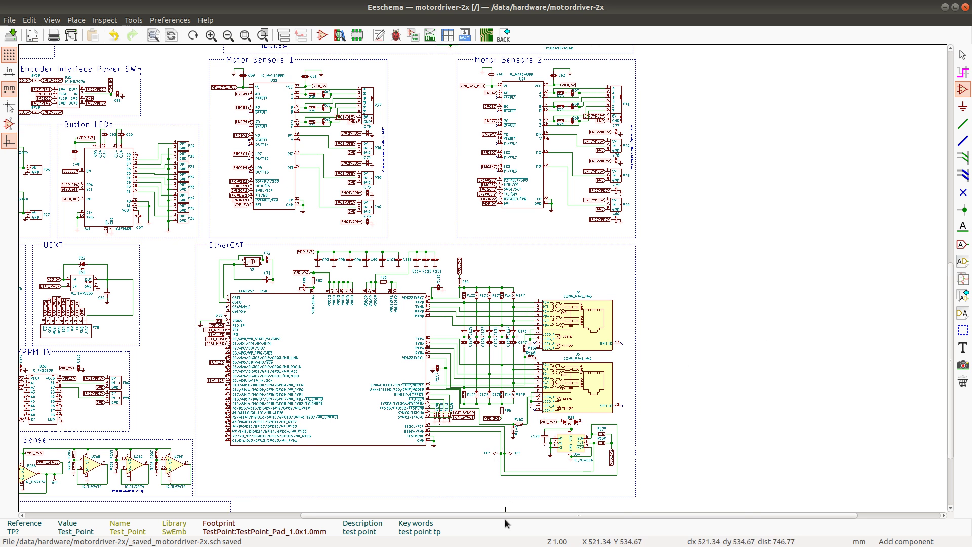
drag(501, 515, 313, 516)
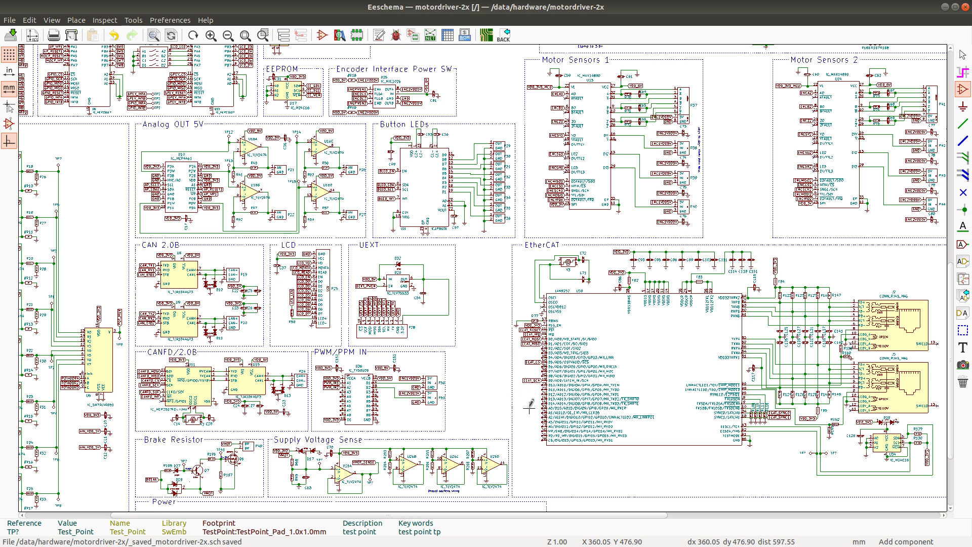
scroll(481, 270, up, 2)
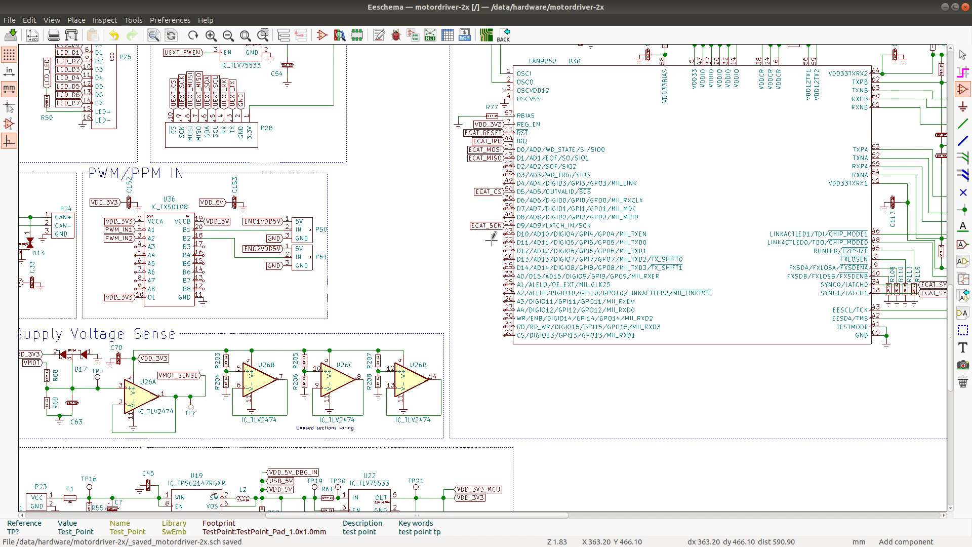
Step: Move the ECAT_RESET, ECAT_IRQ, ECAT_MOSI, ECAT_MISO, ECAT_CS and ECAT_SCK labels from U30's pins to the empty area below the chip
drag(491, 239, 464, 135)
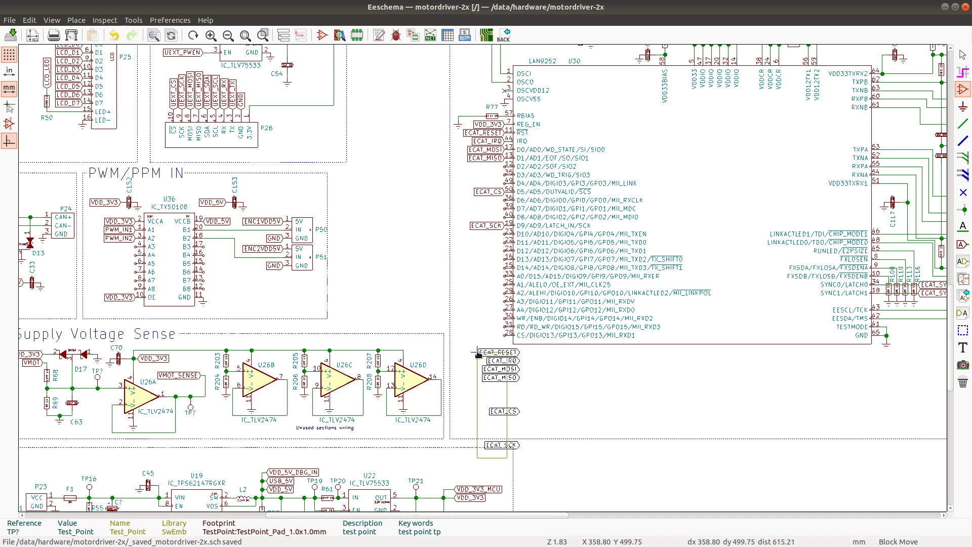
key(Escape)
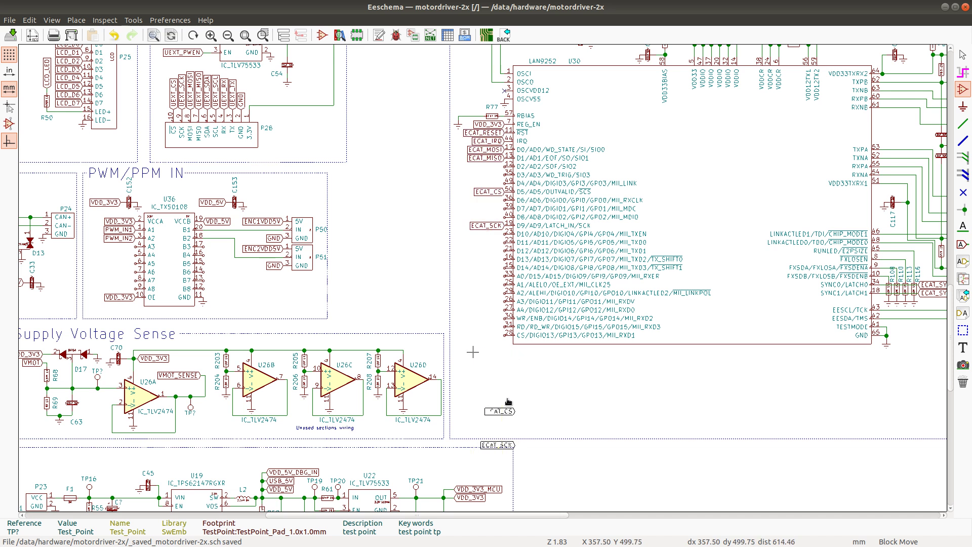
click(508, 412)
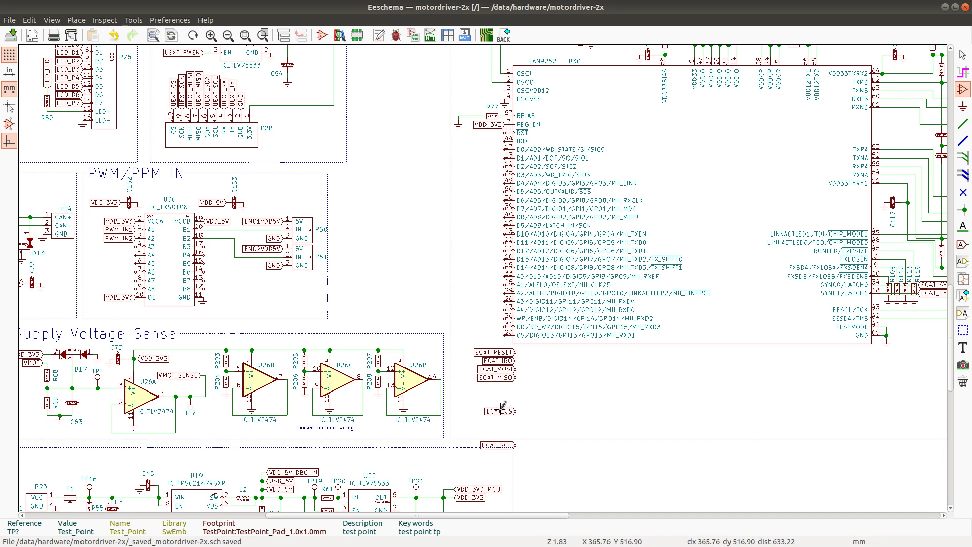
Step: Stack ECAT_CS and ECAT_SCK directly beneath ECAT_MISO, and shift the whole column of six ECAT labels slightly down
key(m)
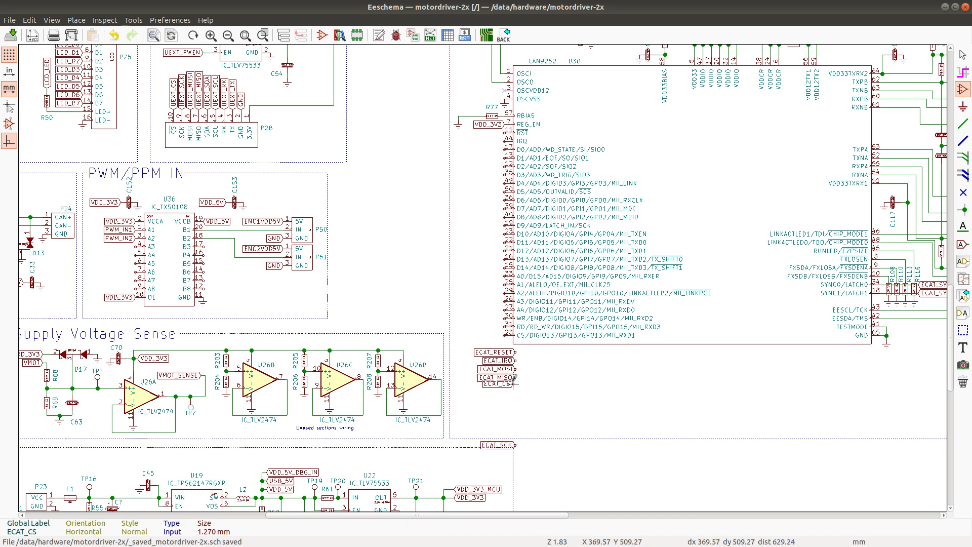
click(515, 383)
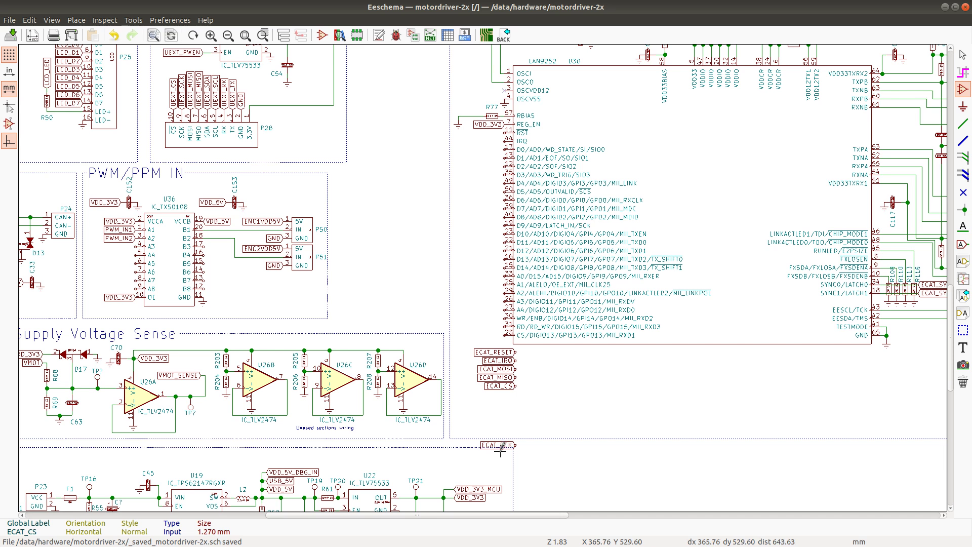
key(m)
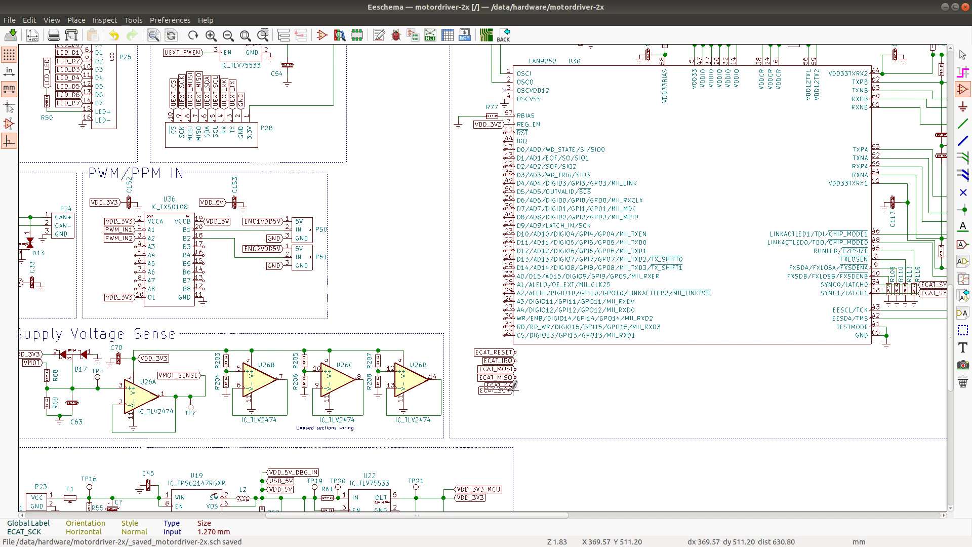
click(514, 394)
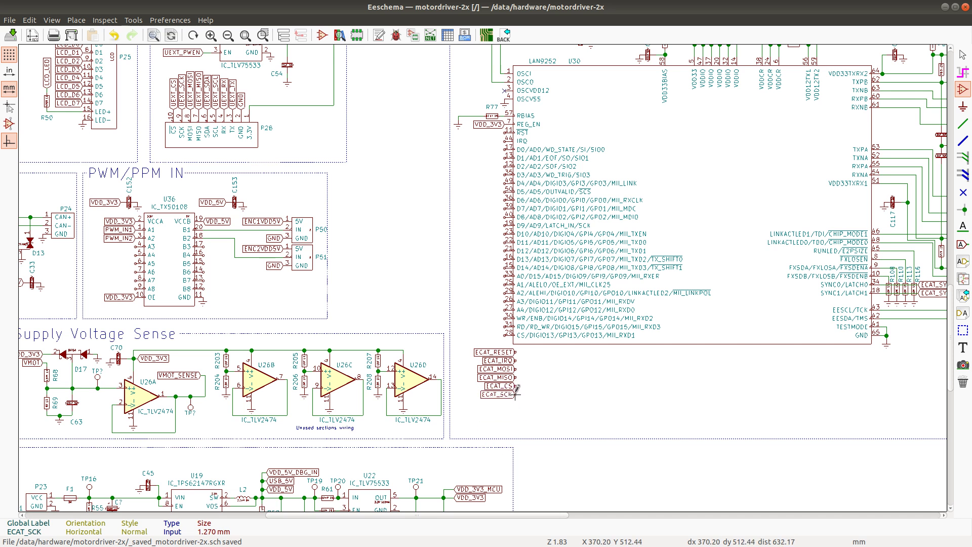
drag(521, 409, 471, 350)
click(472, 369)
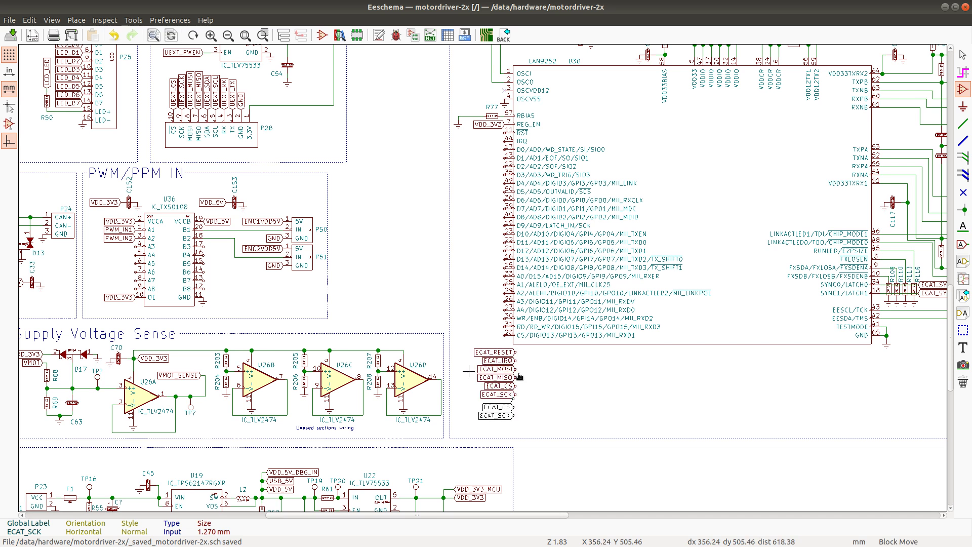
click(548, 363)
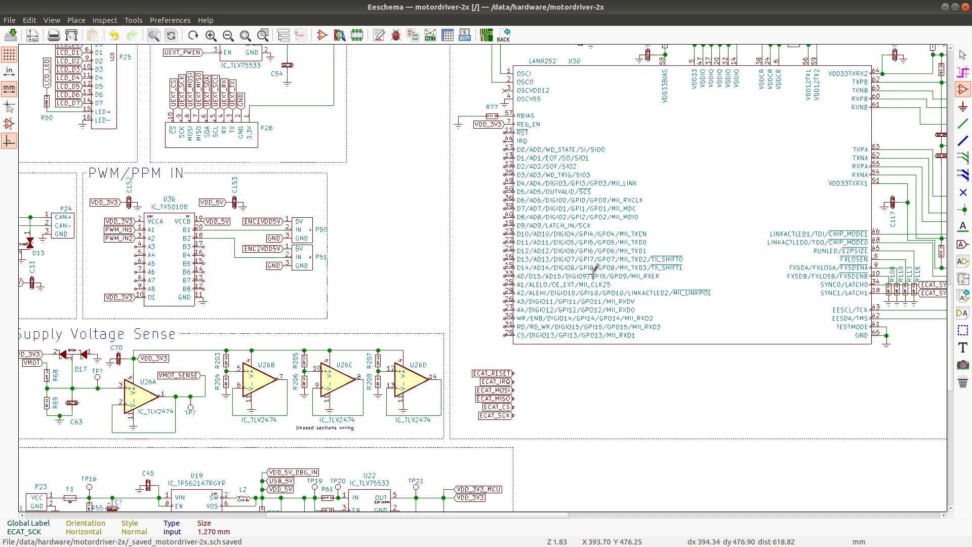
Step: Insert a Test_Point symbol facing right with its reference beside the pad, attached to the ECAT_RESET label below U30
click(562, 372)
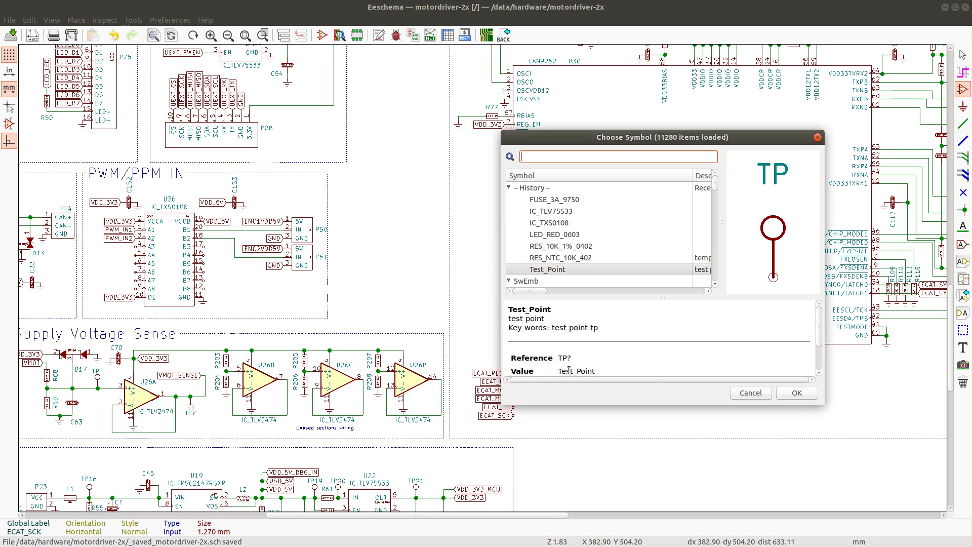
double_click(557, 270)
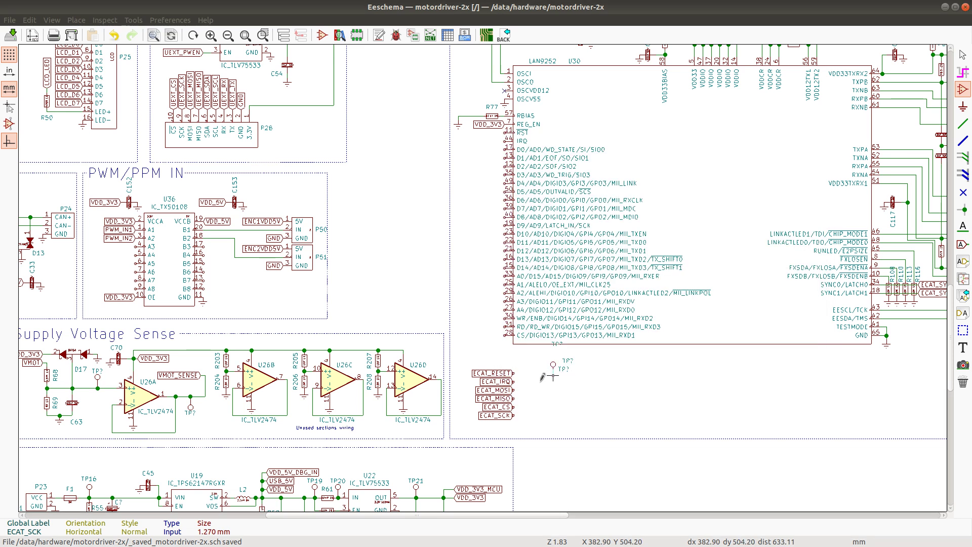
click(515, 373)
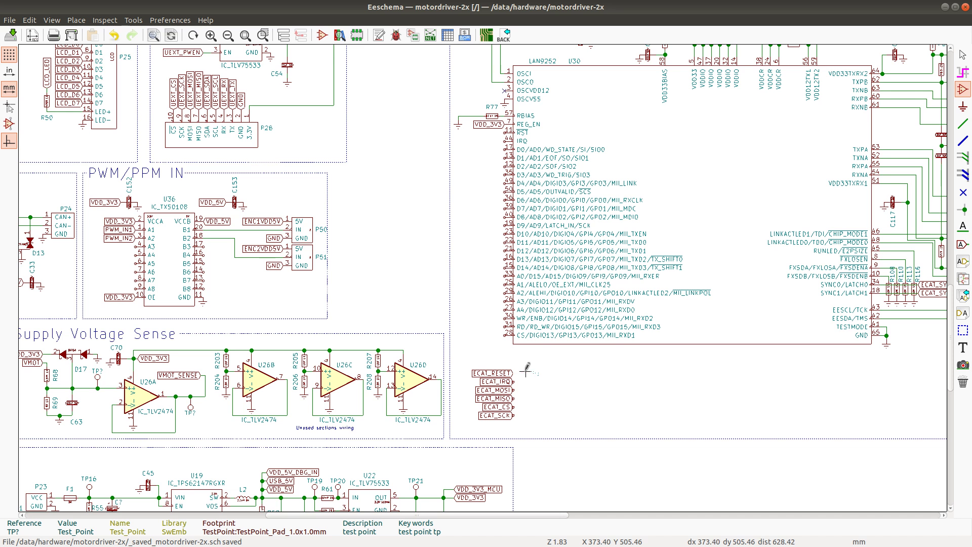
Step: Copy the right-facing test point onto the ECAT_IRQ, ECAT_MOSI, ECAT_MISO, ECAT_CS and ECAT_SCK labels
click(526, 380)
key(c)
click(527, 390)
key(c)
click(524, 398)
key(c)
click(526, 407)
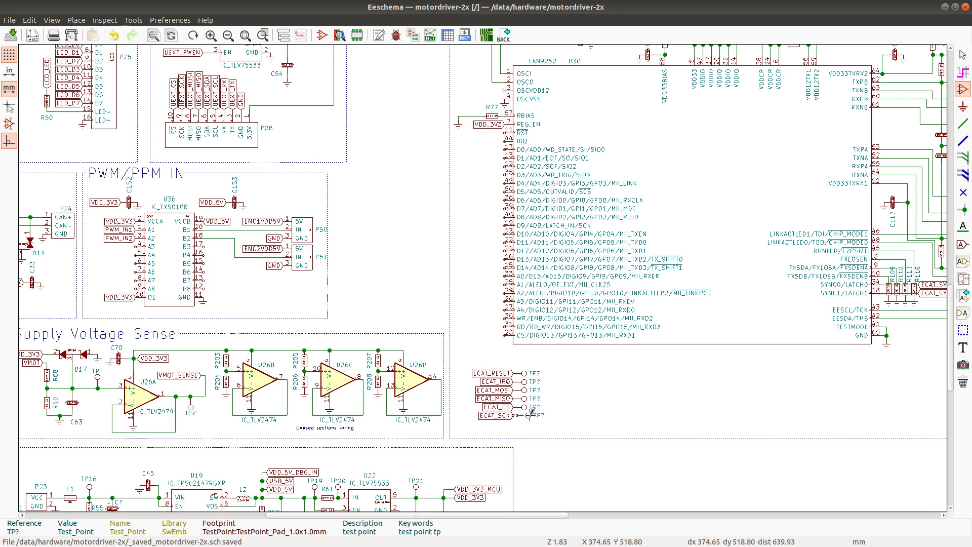
key(c)
click(527, 415)
Step: Undo the test point copies on the ECAT labels back to the single one on ECAT_RESET
key(ctrl+z)
key(ctrl+z)
key(ctrl+z)
key(ctrl+z)
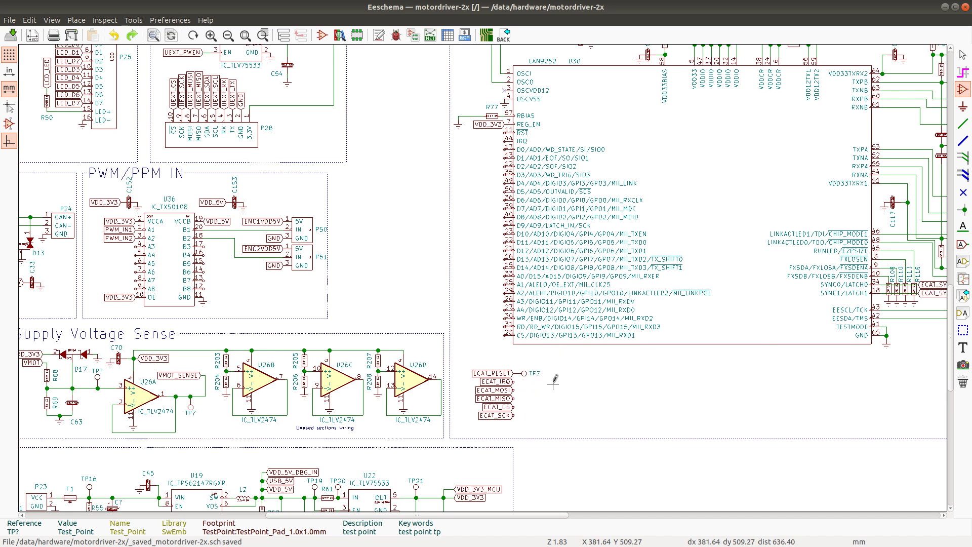
Step: Undo the ECAT_RESET test point and the copied ECAT label column below U30
key(ctrl+z)
key(ctrl+z)
key(ctrl+z)
key(ctrl+z)
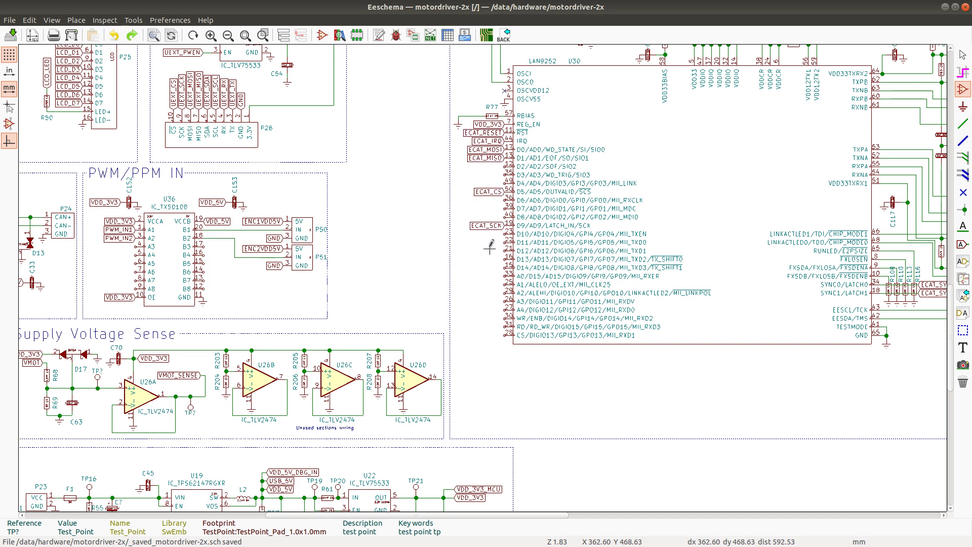
Step: Duplicate the six ECAT labels, from ECAT_RESET to ECAT_SCK, from U30's pins into the free area below it
drag(492, 246, 465, 130)
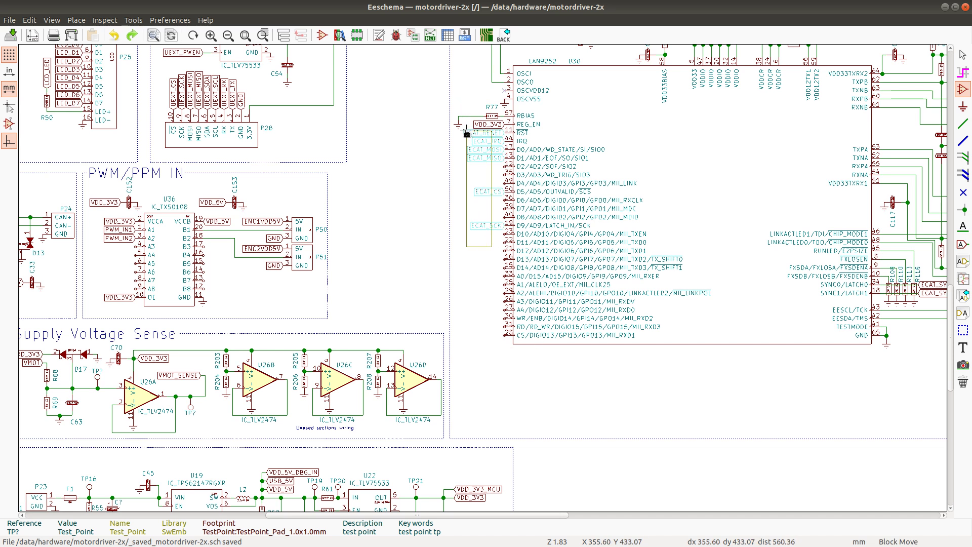
right_click(465, 130)
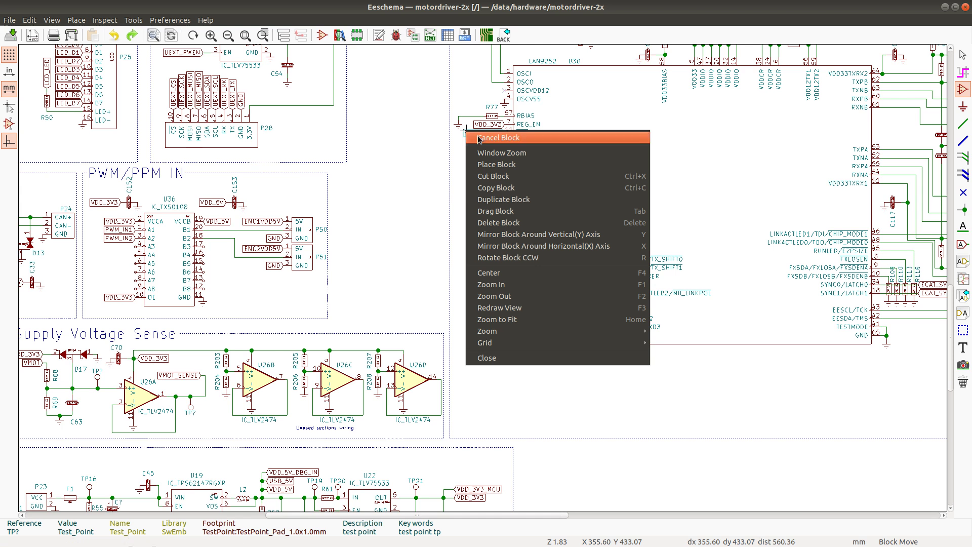
click(517, 200)
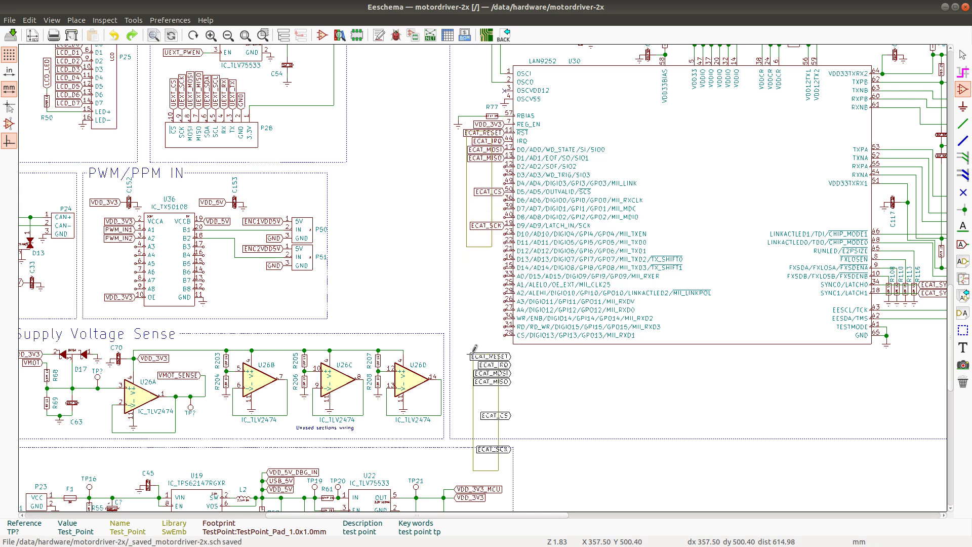
key(Escape)
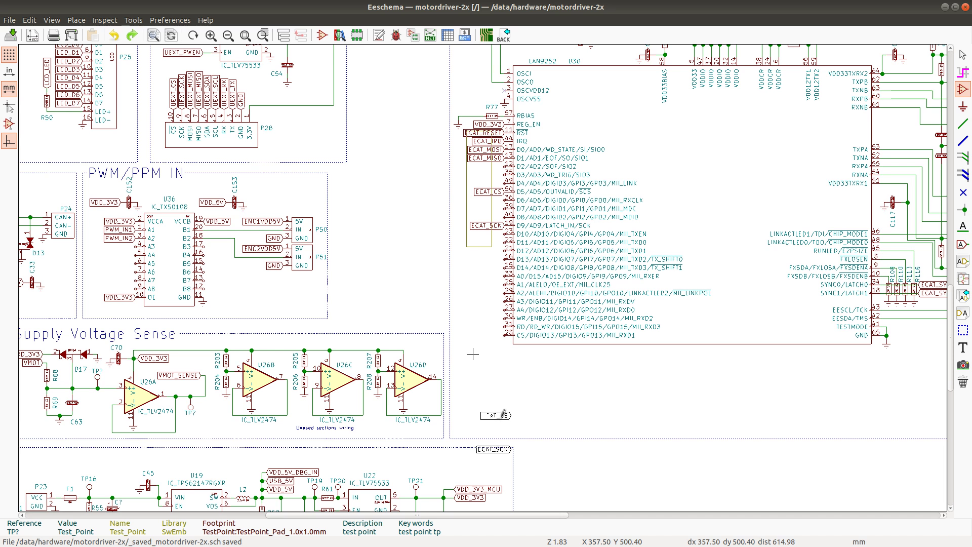
Step: Close up the copied labels by stacking ECAT_CS and ECAT_SCK under ECAT_MISO, and move the six-label column slightly down
click(500, 417)
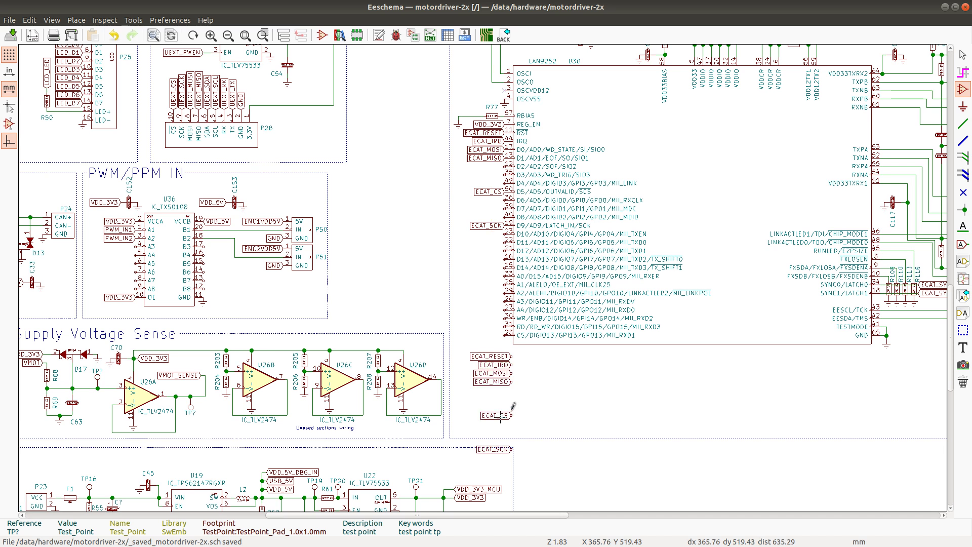
key(m)
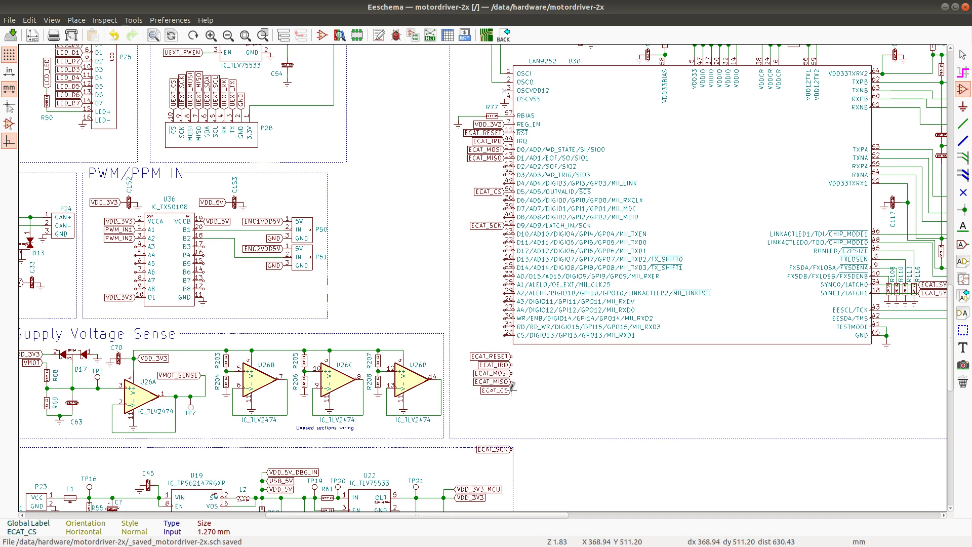
click(512, 387)
key(m)
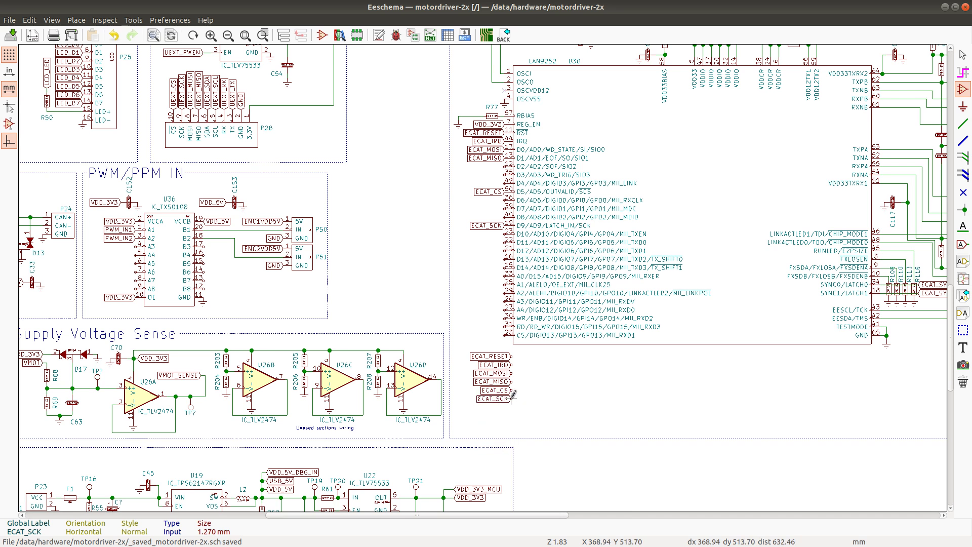
click(511, 399)
drag(515, 413, 477, 352)
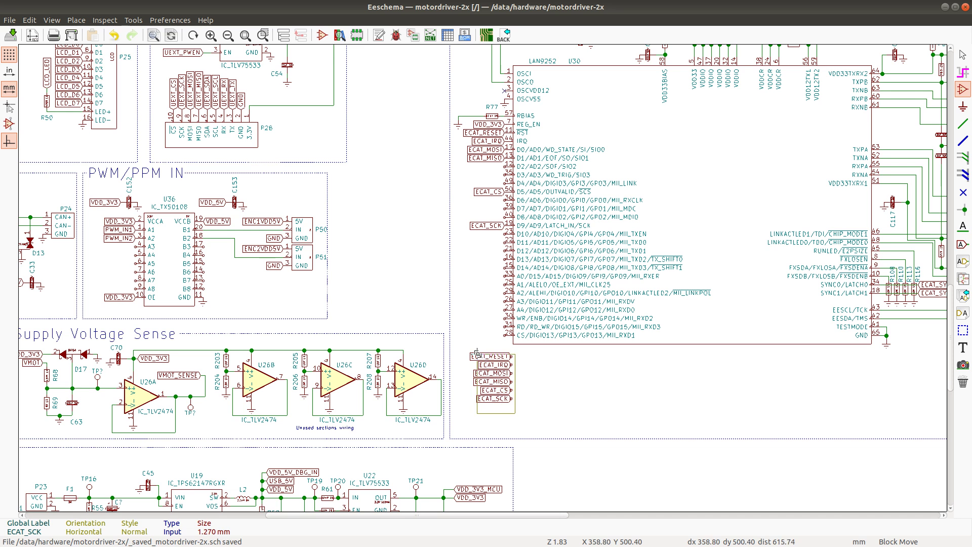
key(Escape)
Step: Place right-facing Test_Point symbols on the copied ECAT_RESET, ECAT_IRQ, ECAT_MOSI, ECAT_MISO, ECAT_CS and ECAT_SCK labels
click(535, 373)
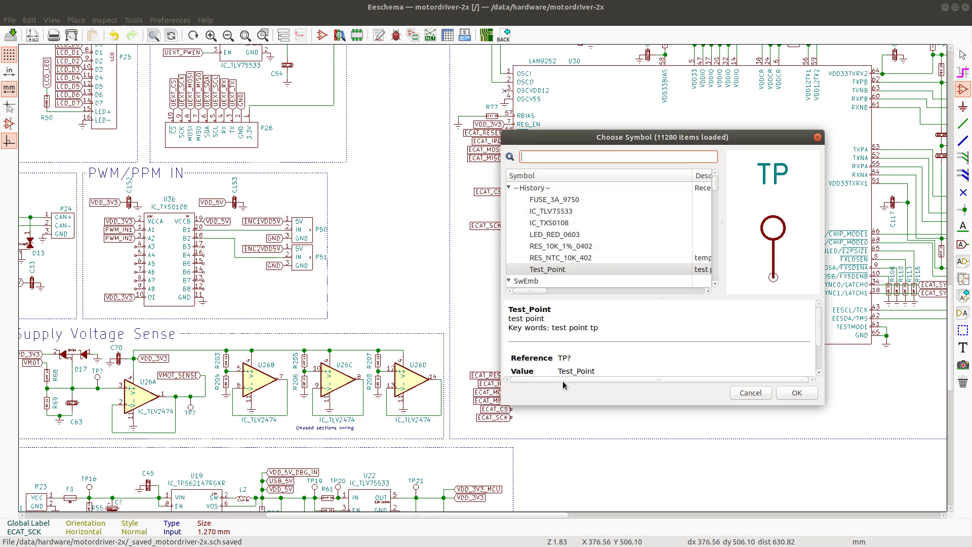
double_click(561, 271)
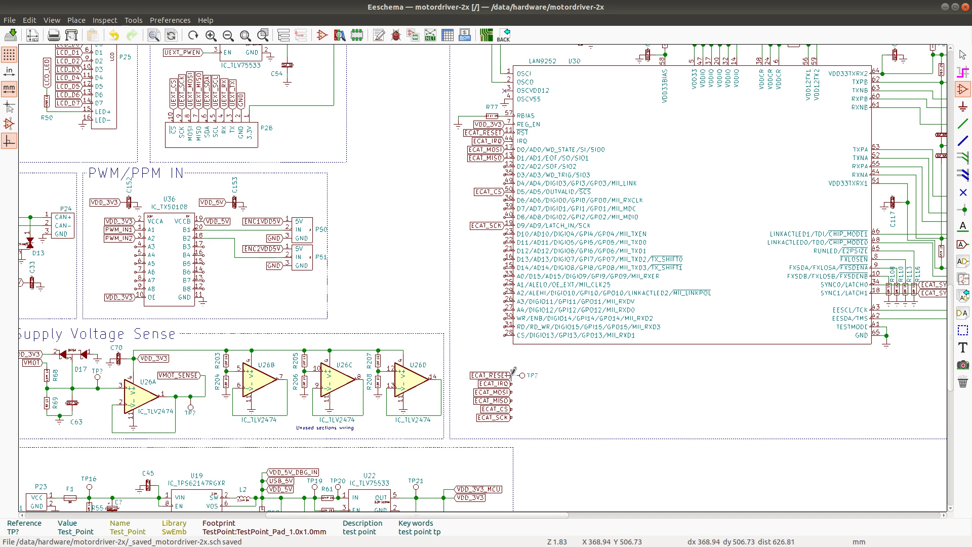
click(519, 375)
click(521, 384)
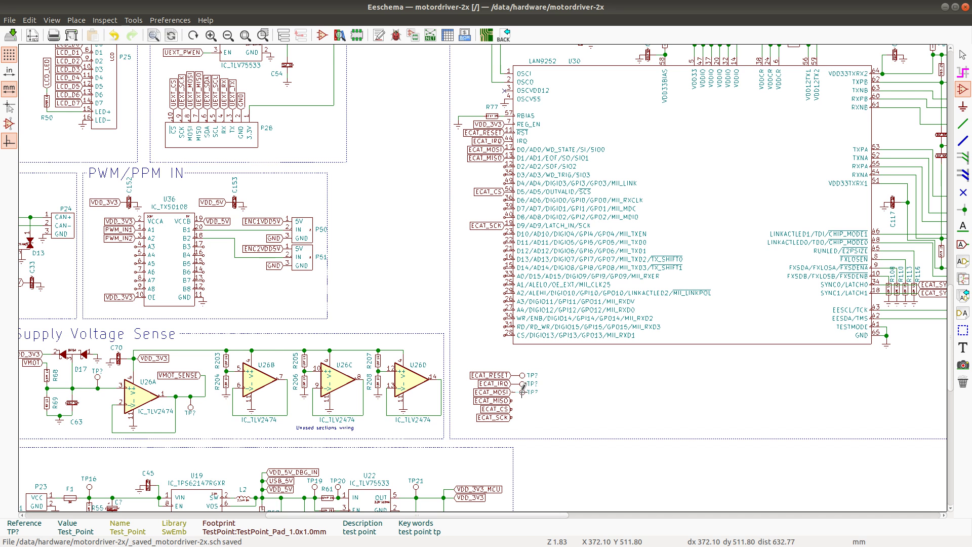
click(522, 392)
click(524, 400)
click(523, 408)
click(522, 417)
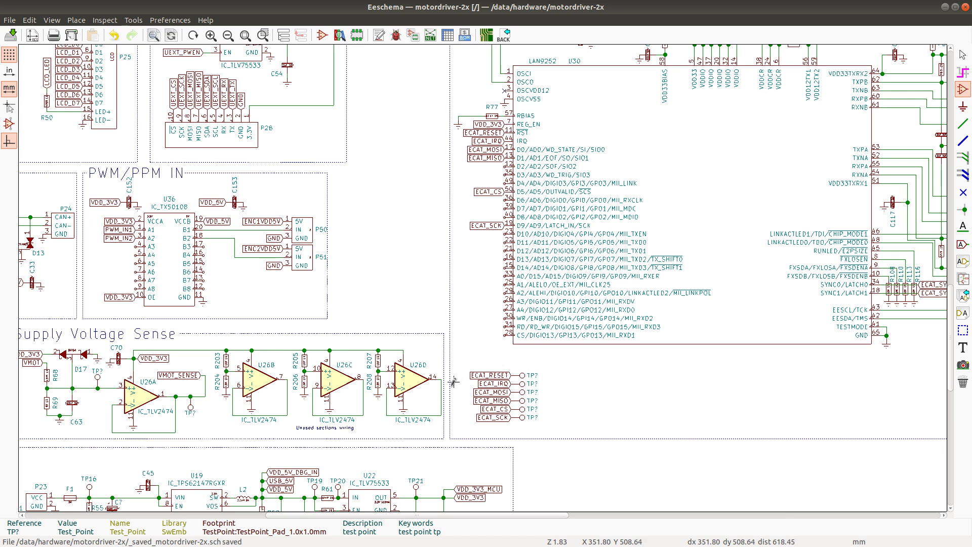
Step: Insert a Test_Point on the RXCAN wire between U11 and U15 in the CANFD/2.0B section and raise it slightly
scroll(482, 271, down, 2)
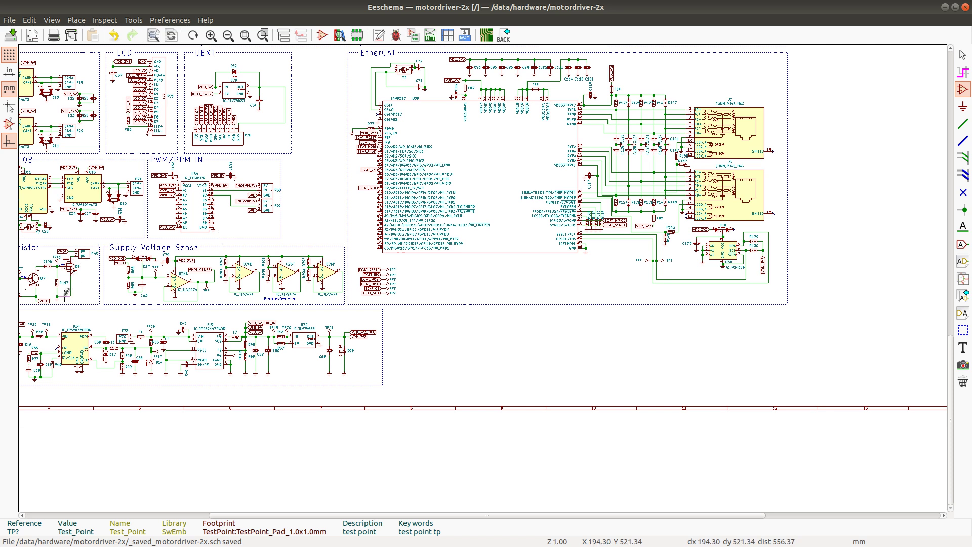
scroll(481, 270, up, 1)
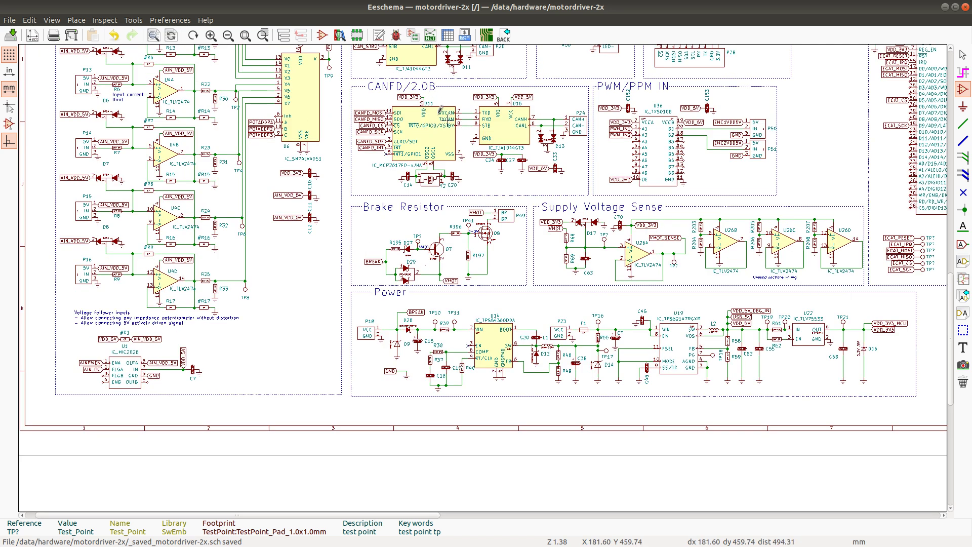
scroll(439, 110, up, 2)
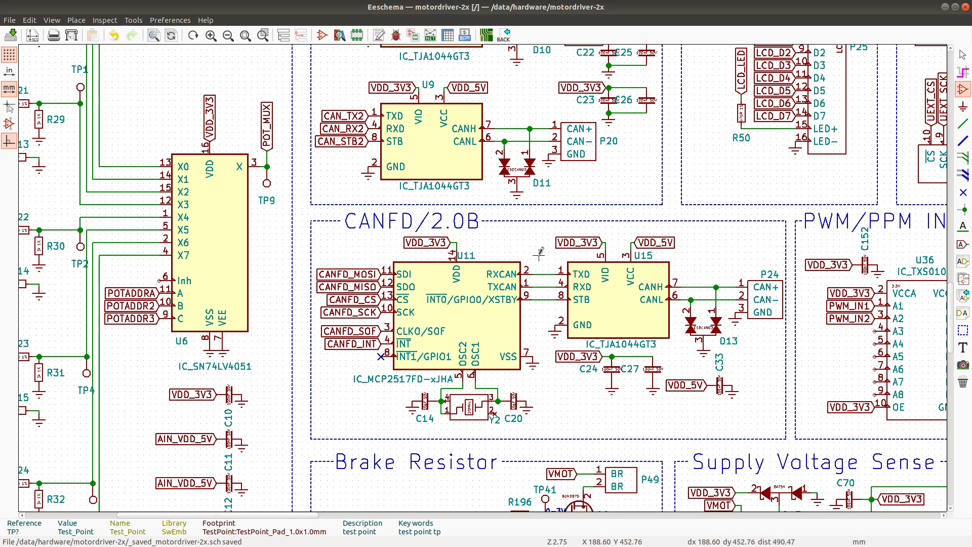
click(561, 267)
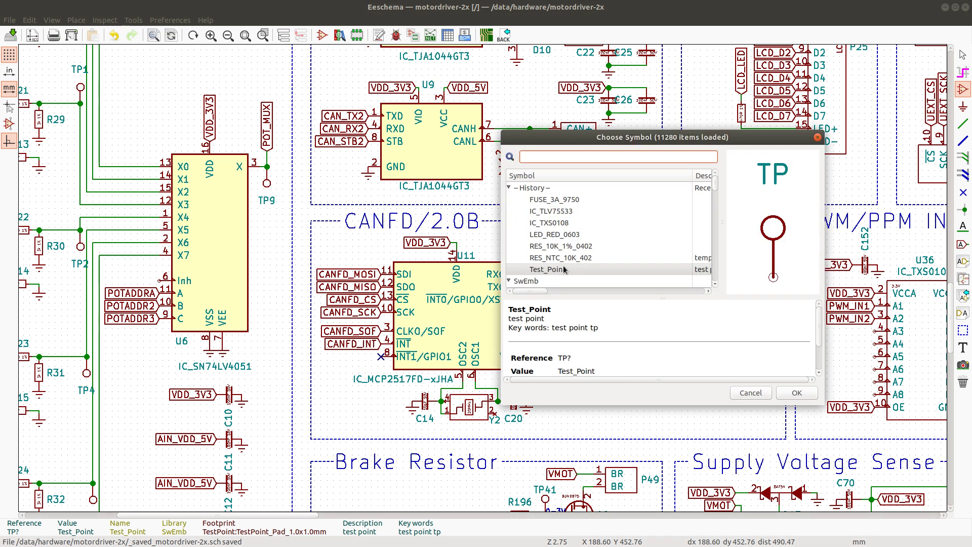
double_click(564, 269)
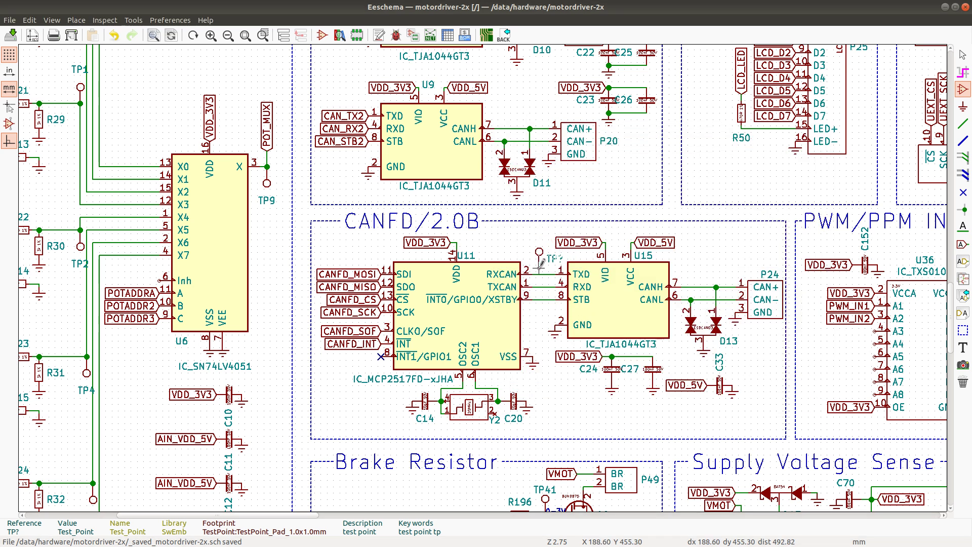
click(533, 273)
click(534, 255)
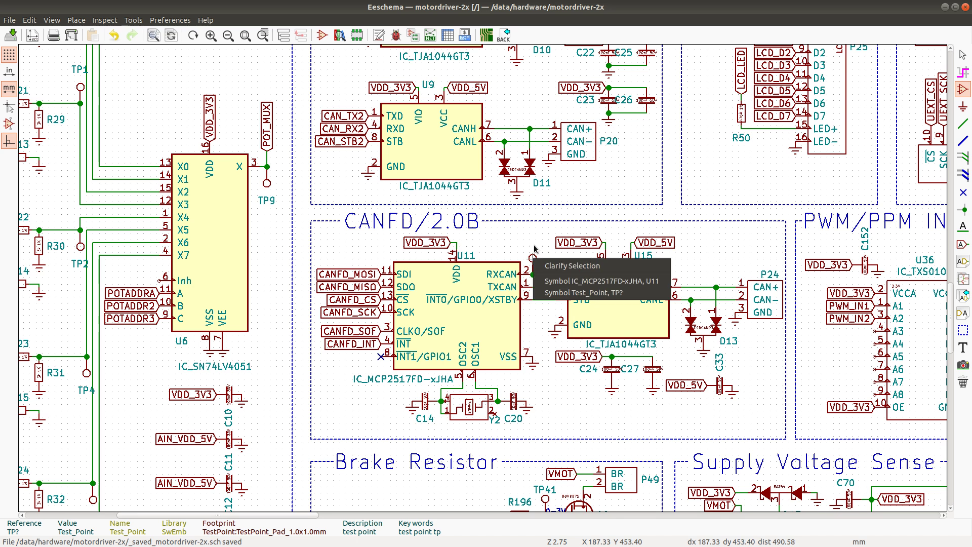
click(560, 293)
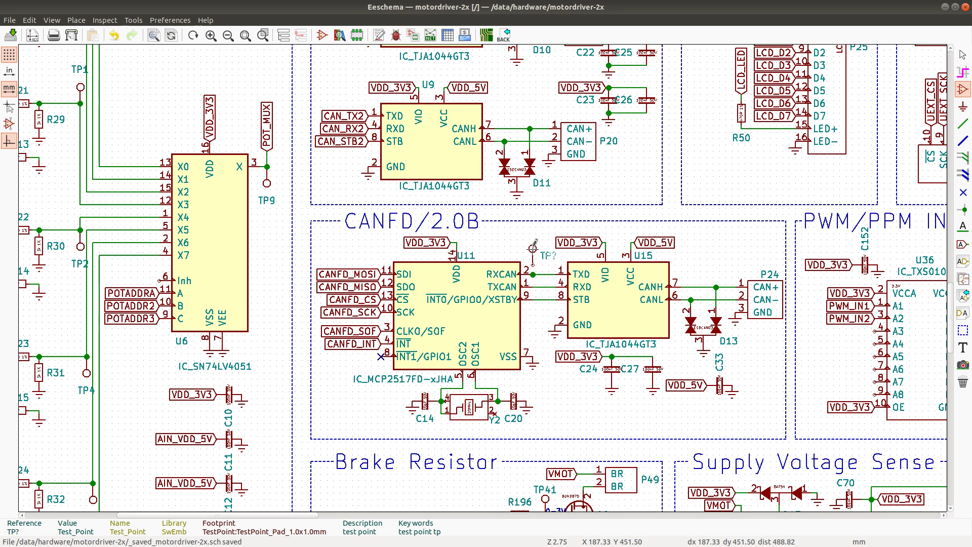
Step: Rotate the RXCAN test point's reference to vertical and place it above the pad
click(538, 247)
key(m)
key(r)
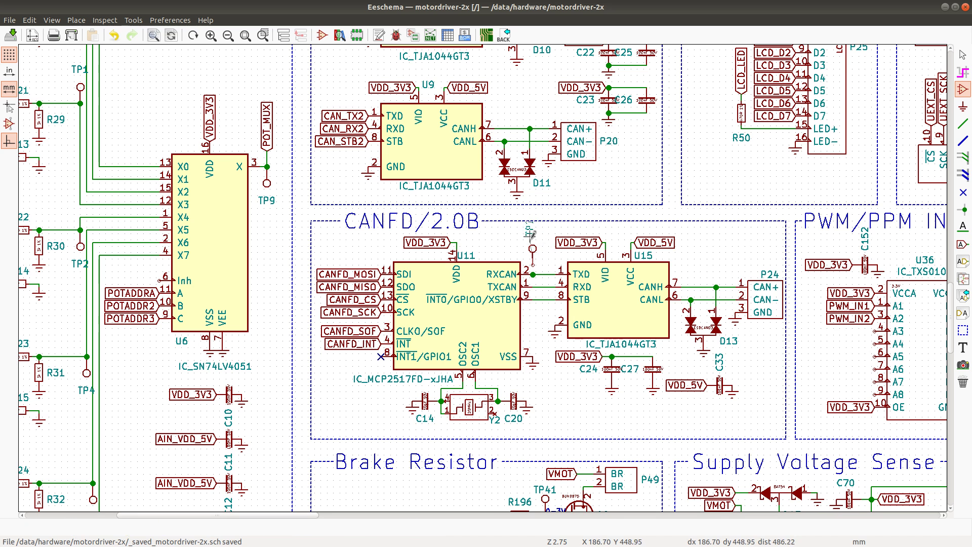
click(549, 248)
Step: Copy the test point just beside the first one and wire the two to the RXCAN and TXCAN lines
click(533, 244)
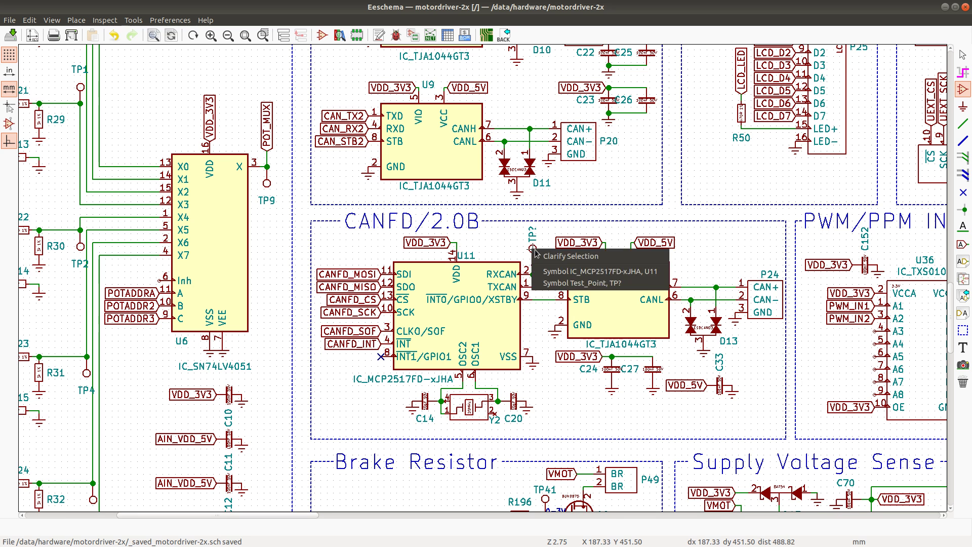
click(564, 282)
key(c)
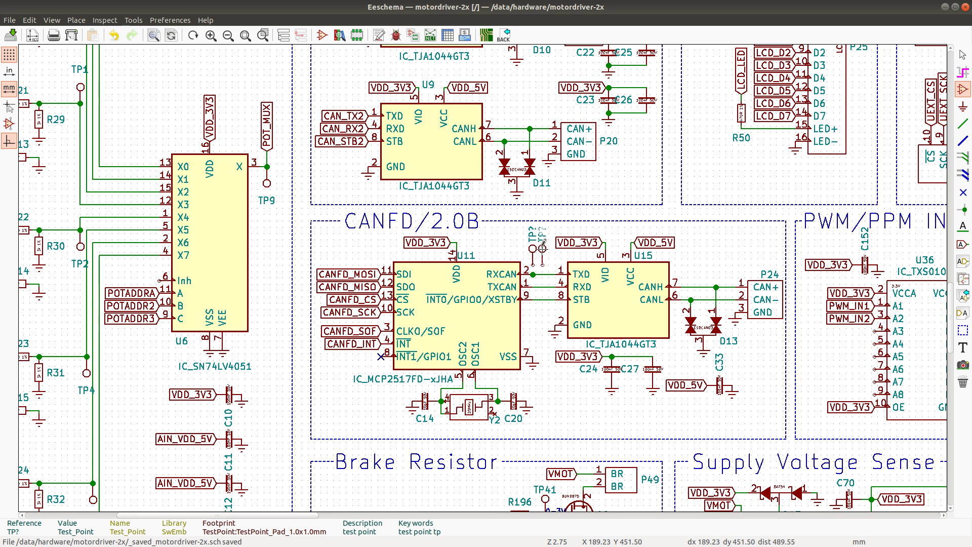
click(541, 248)
key(w)
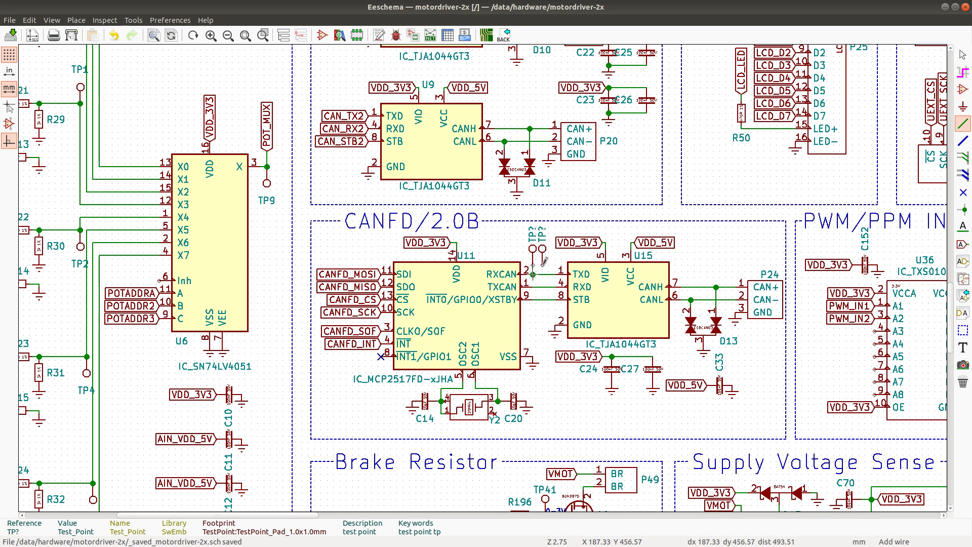
click(542, 264)
click(542, 287)
Step: Copy the CANFD_INT and CANFD_CS labels, one above the other, into the space below U11
key(c)
click(375, 392)
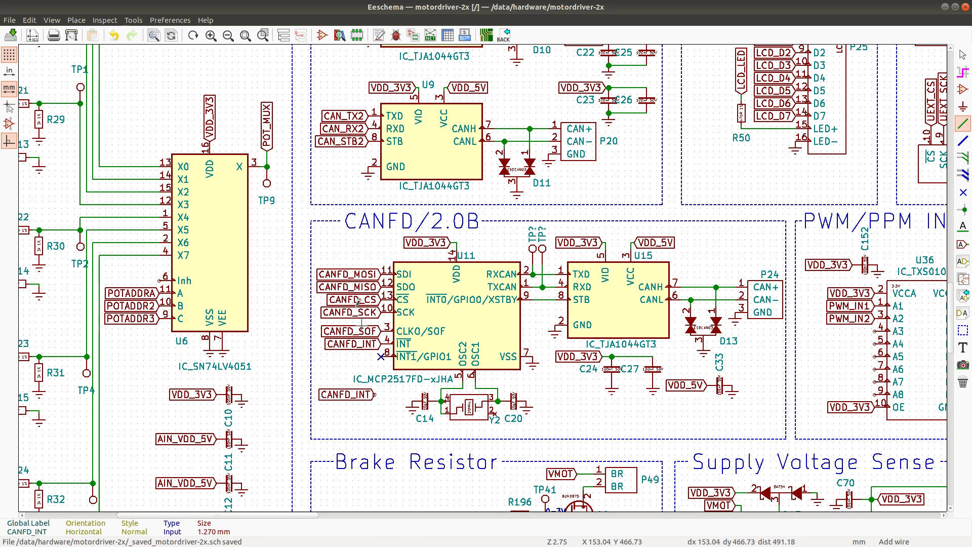
key(c)
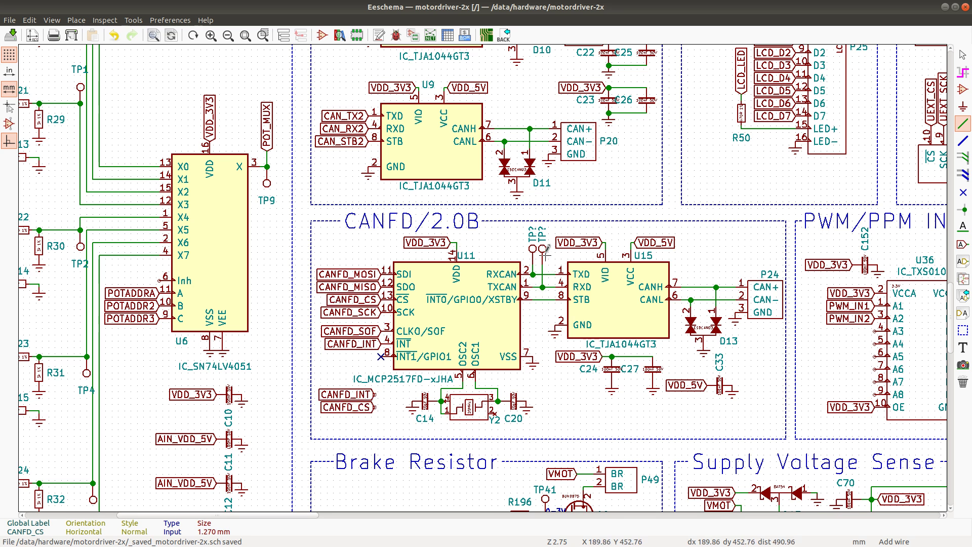
Step: Attach right-facing test points to the copied CANFD_INT and CANFD_CS labels and move the group beneath C24, beside C20
key(c)
key(r)
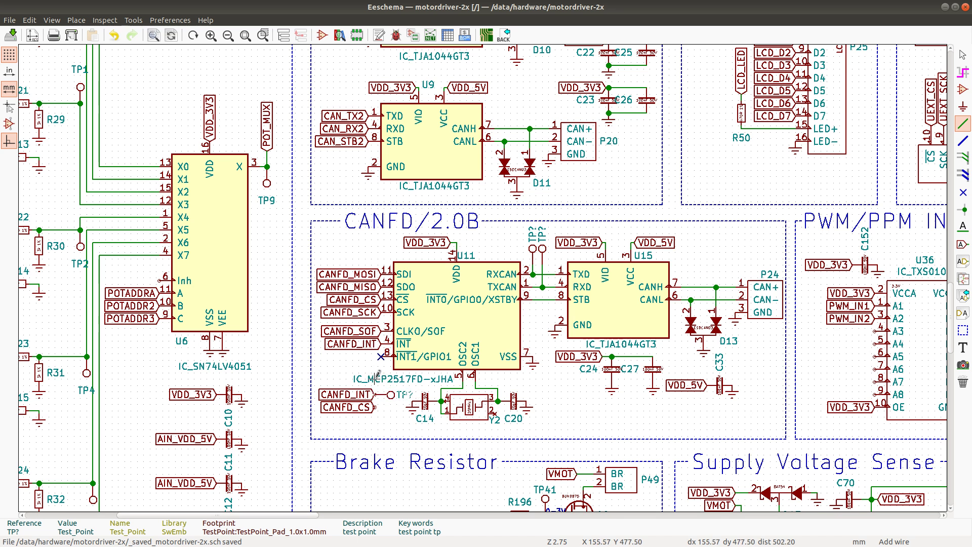
key(c)
key(Escape)
mouse_move(394, 426)
mouse_down()
mouse_move(353, 406)
mouse_move(342, 389)
mouse_up()
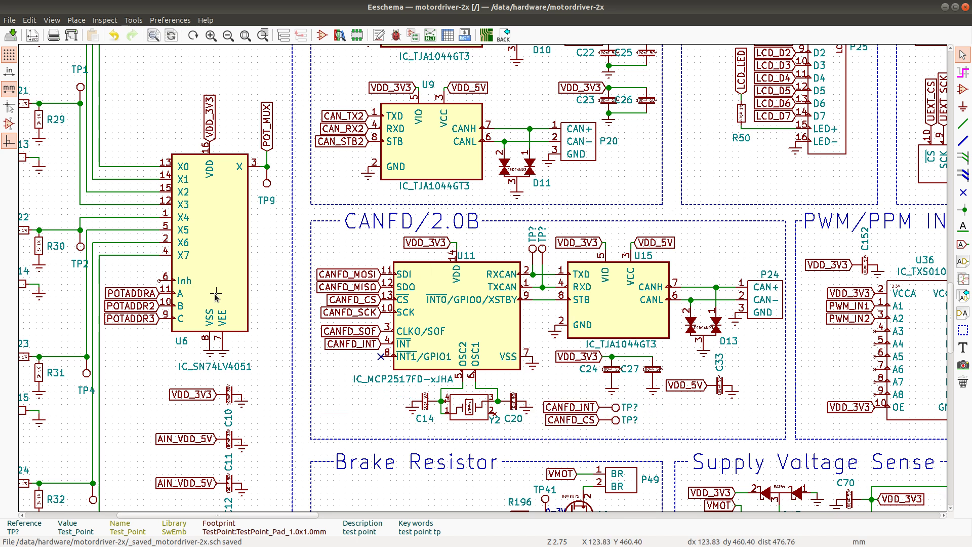
Step: Review the sections from Power and Brake Resistor up to Analog IN, GPIO and USB for missing test points
scroll(216, 296, down, 3)
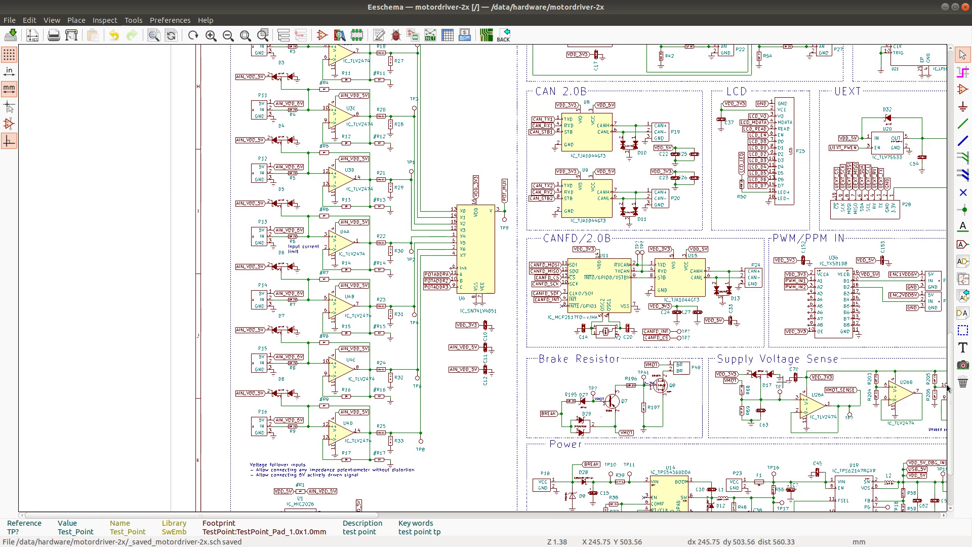
scroll(947, 374, down, 2)
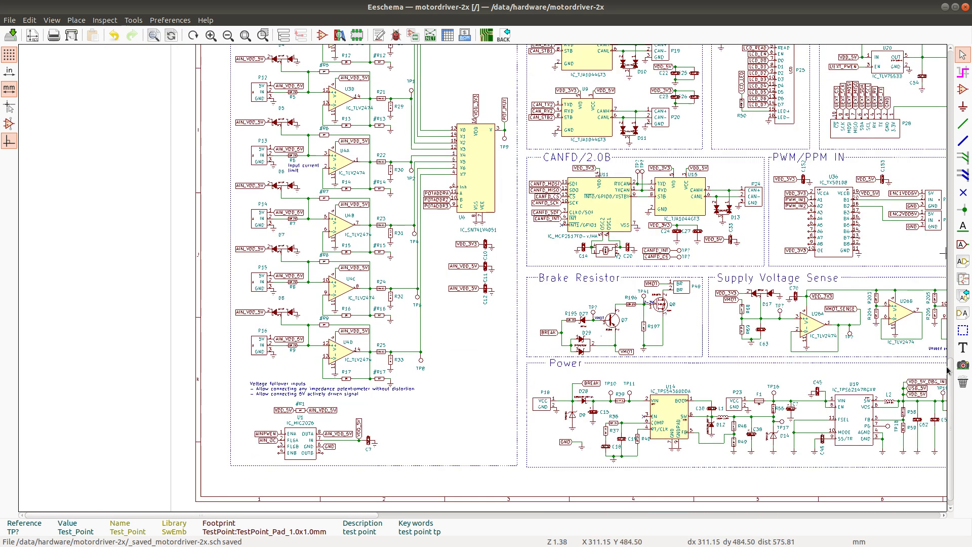
scroll(947, 371, down, 1)
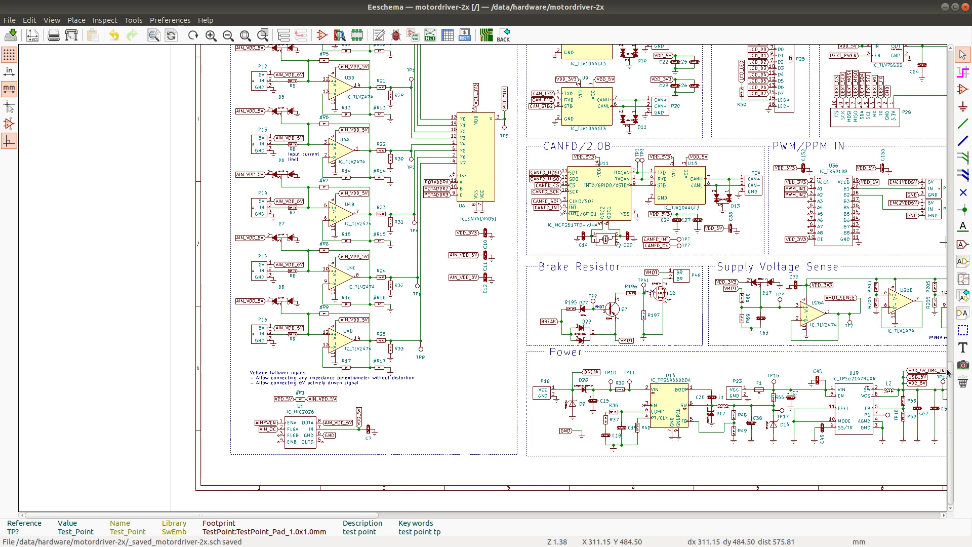
scroll(947, 372, up, 4)
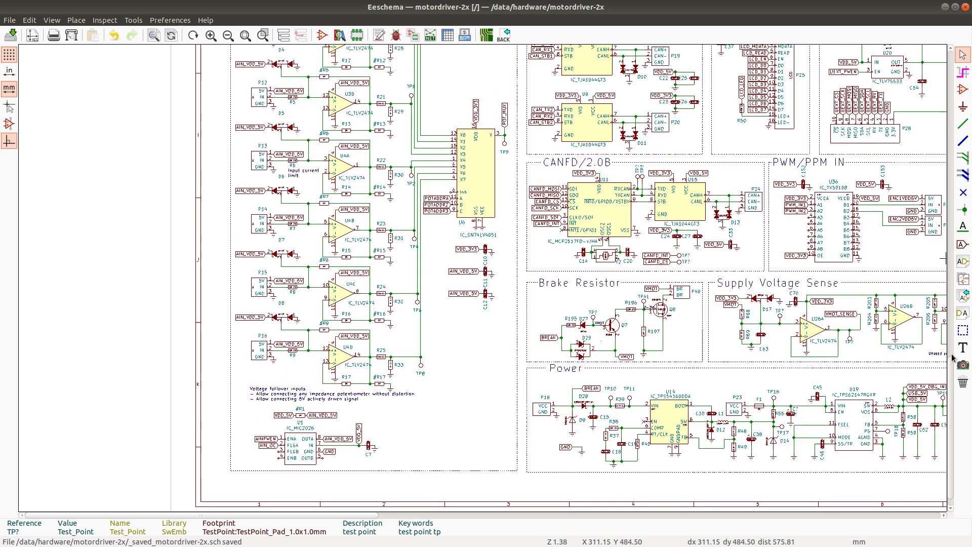
scroll(959, 298, up, 10)
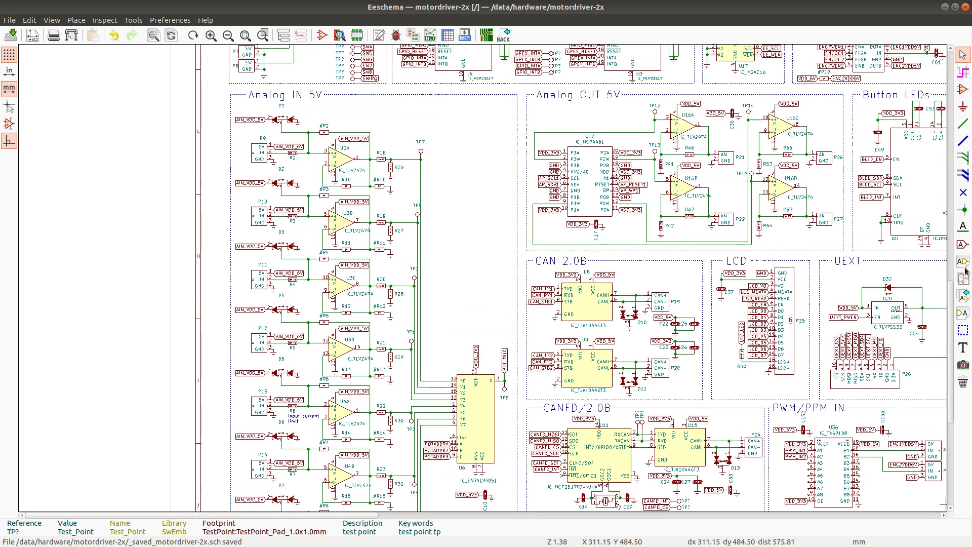
scroll(572, 278, up, 1)
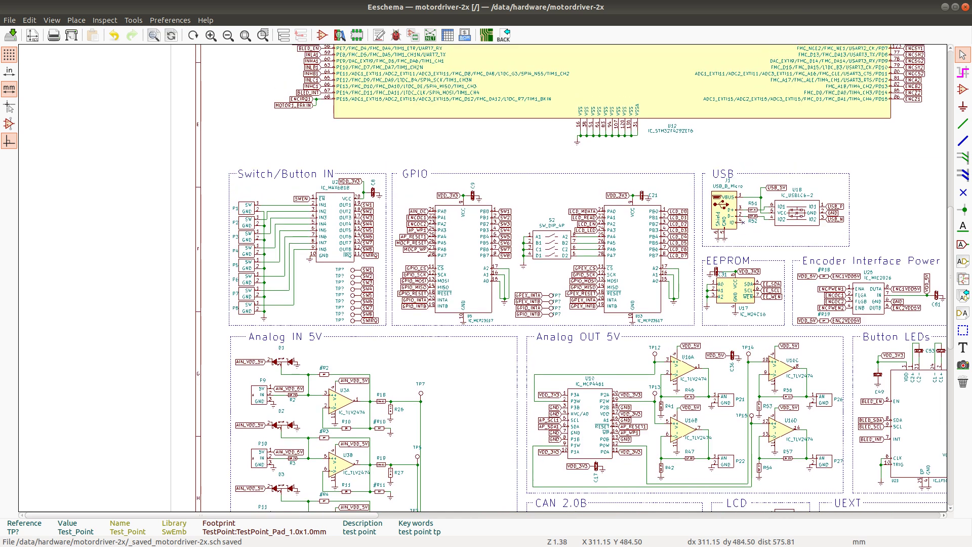
scroll(483, 278, up, 7)
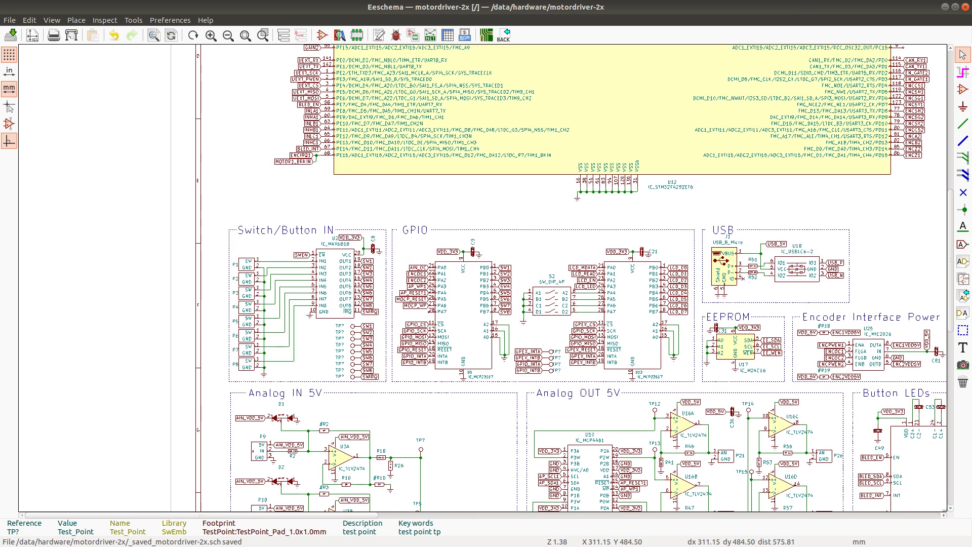
Step: Attach right-facing test points to the unconnected pins PC15, PC14, PC13 and PC9 of the STM32 microcontroller U12
scroll(574, 278, up, 1)
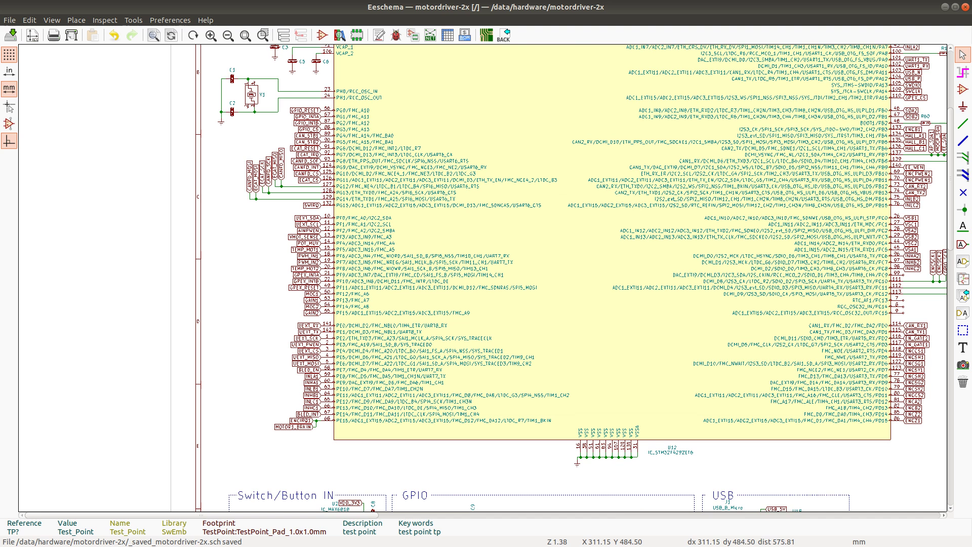
scroll(572, 278, down, 4)
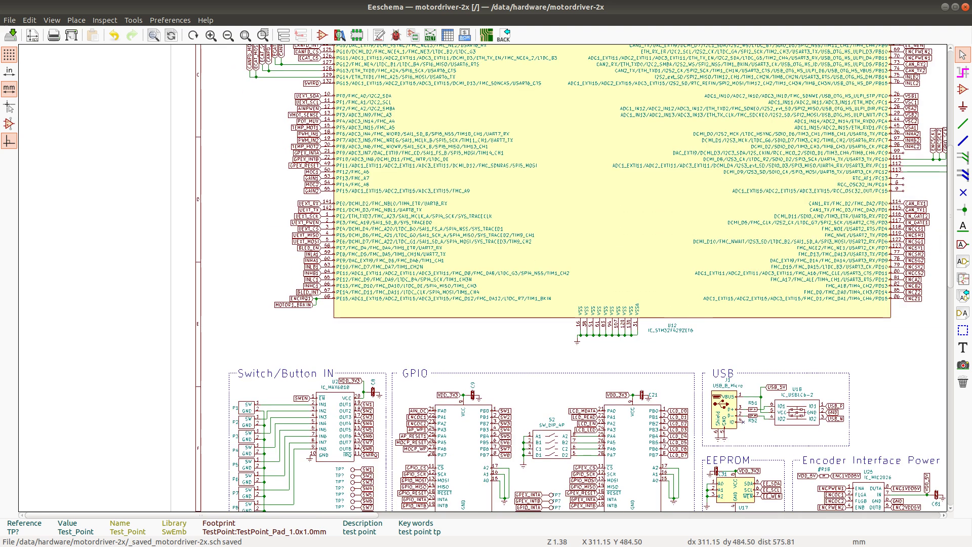
scroll(571, 278, down, 1)
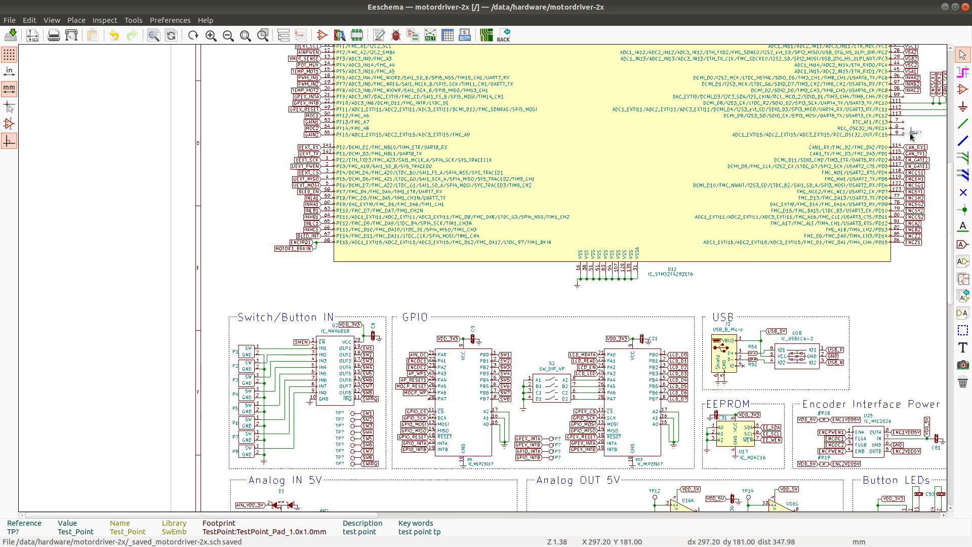
scroll(478, 276, up, 3)
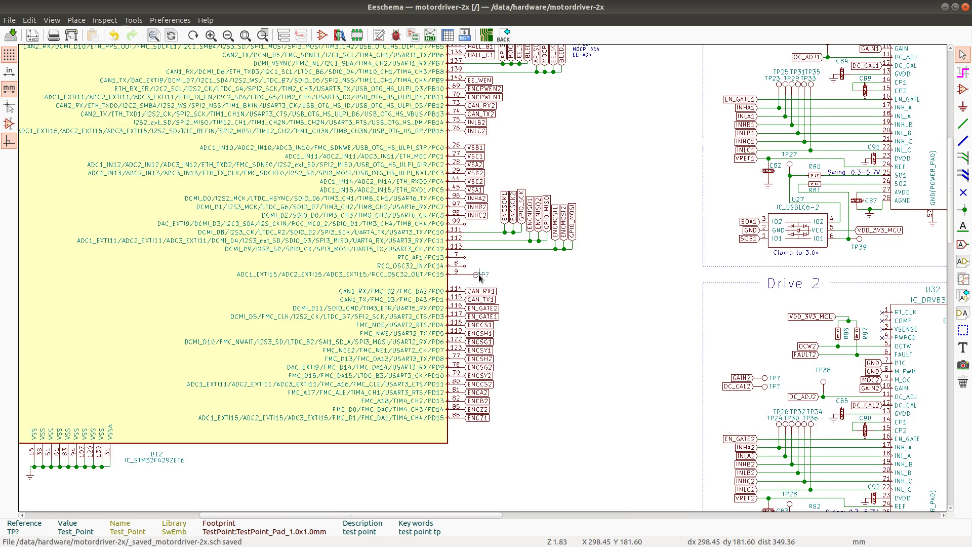
click(473, 276)
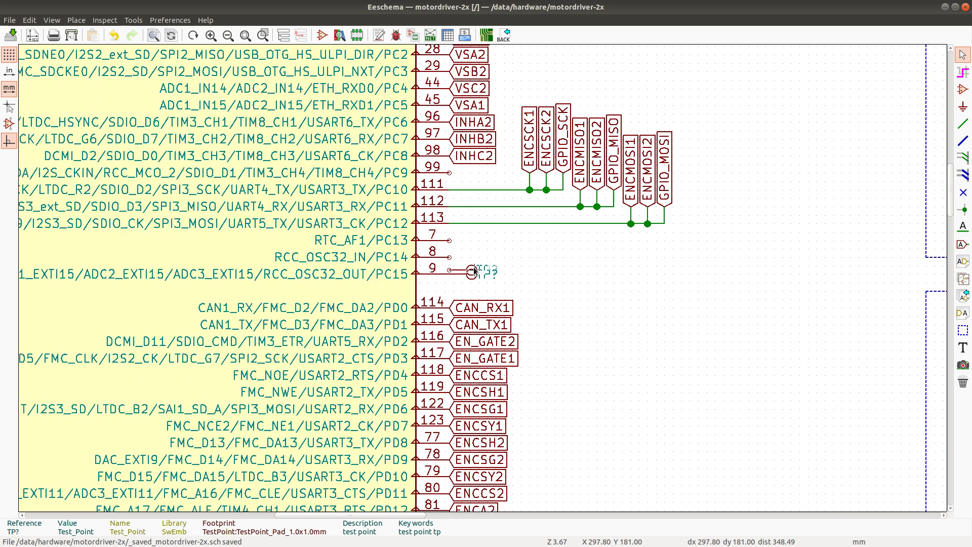
click(475, 258)
click(472, 242)
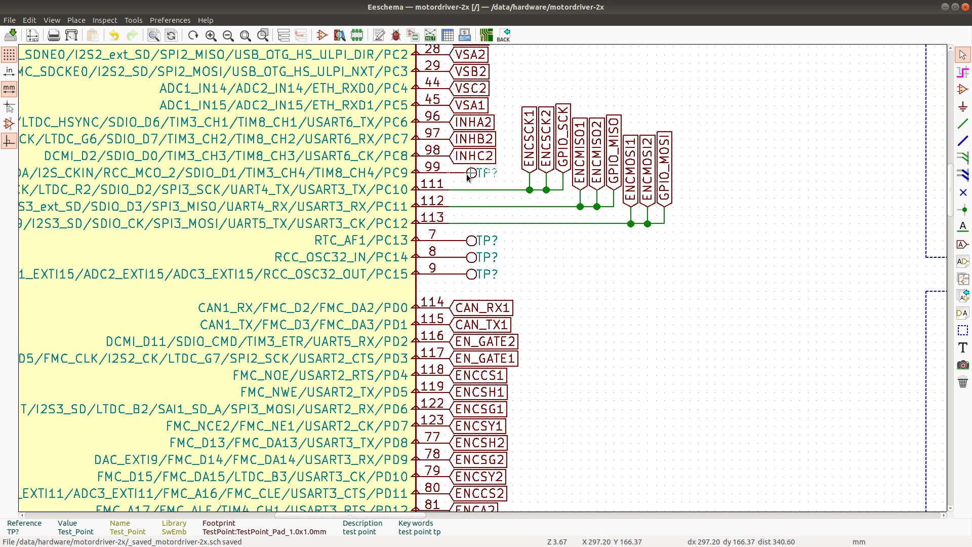
scroll(479, 278, down, 5)
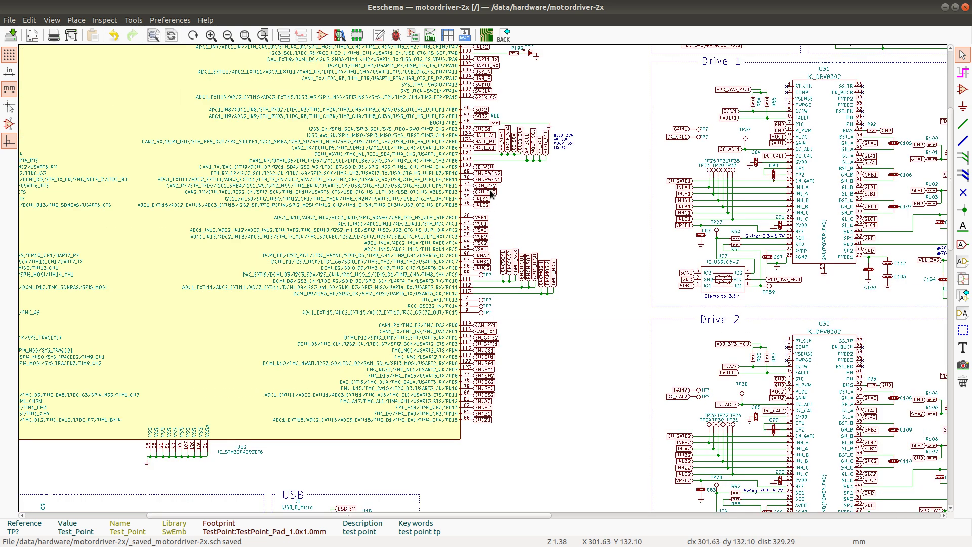
Step: Look over the remaining pins of U12 and save the schematic
scroll(480, 277, down, 2)
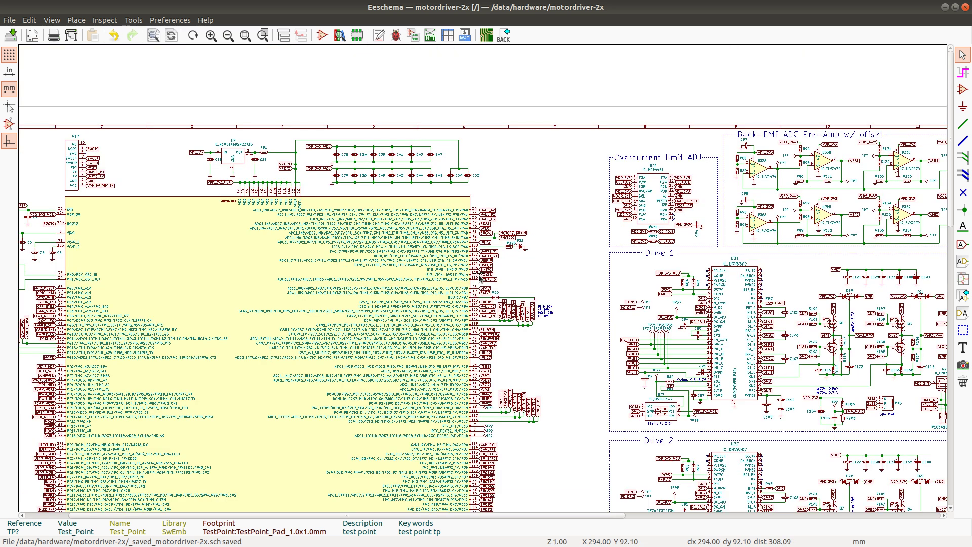
scroll(479, 277, down, 1)
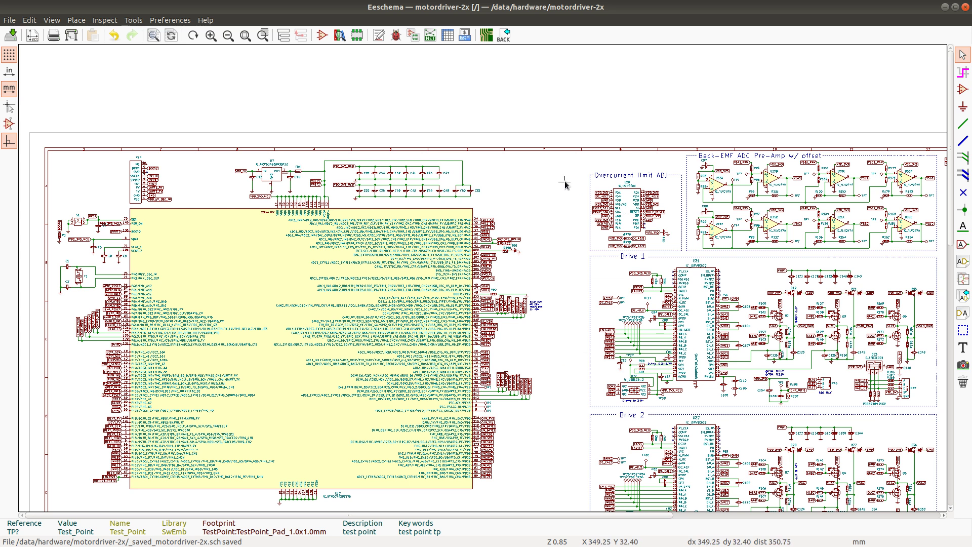
key(ctrl+s)
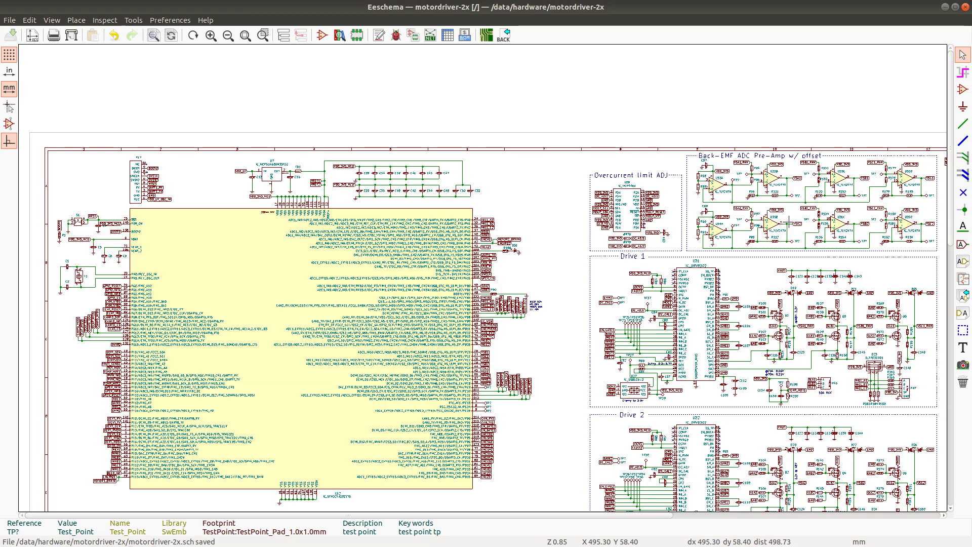
Step: Switch to motordriver-2x-review.ods in LibreOffice Calc, examine the unmarked IC and crystal rows below the test points, and return to Eeschema
key(alt+Tab)
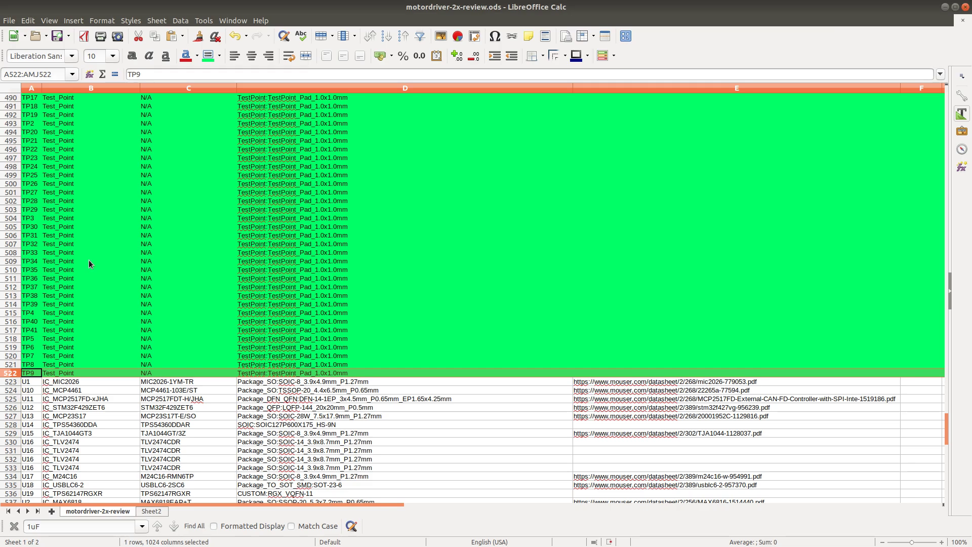
scroll(83, 288, up, 9)
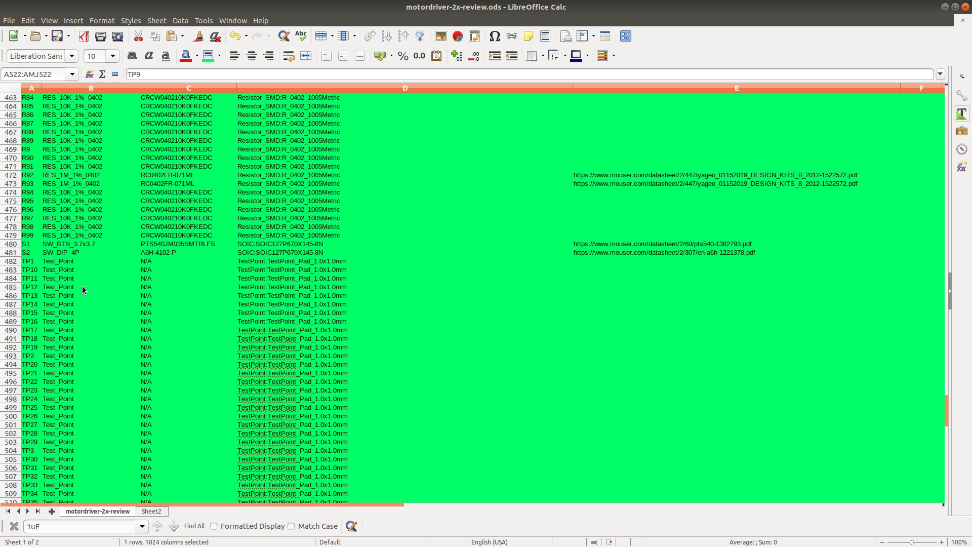
scroll(82, 286, down, 10)
scroll(85, 290, down, 3)
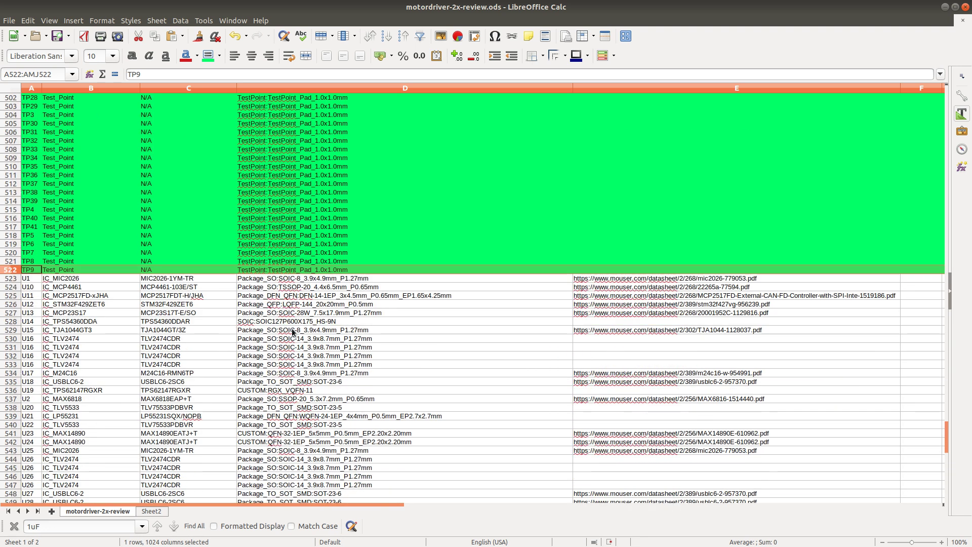
scroll(67, 293, down, 11)
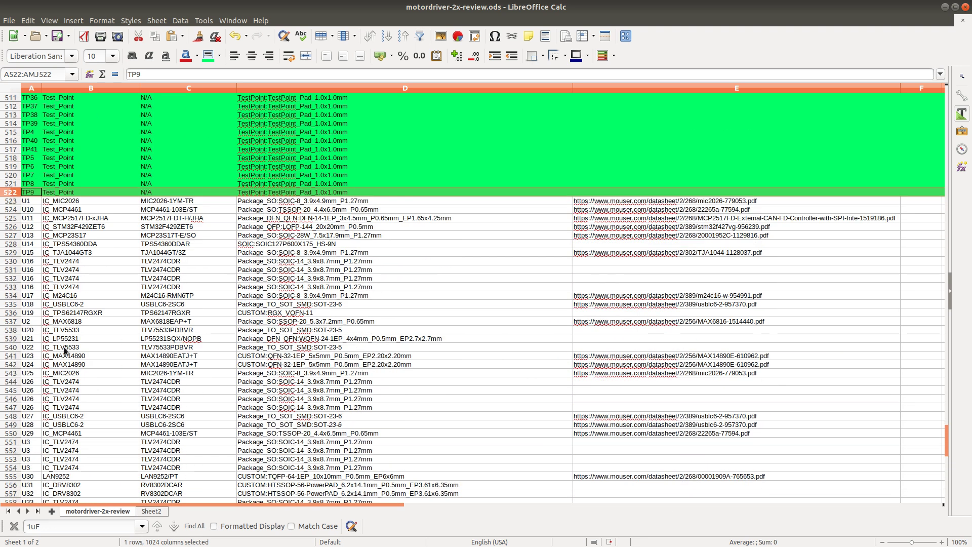
scroll(79, 354, up, 7)
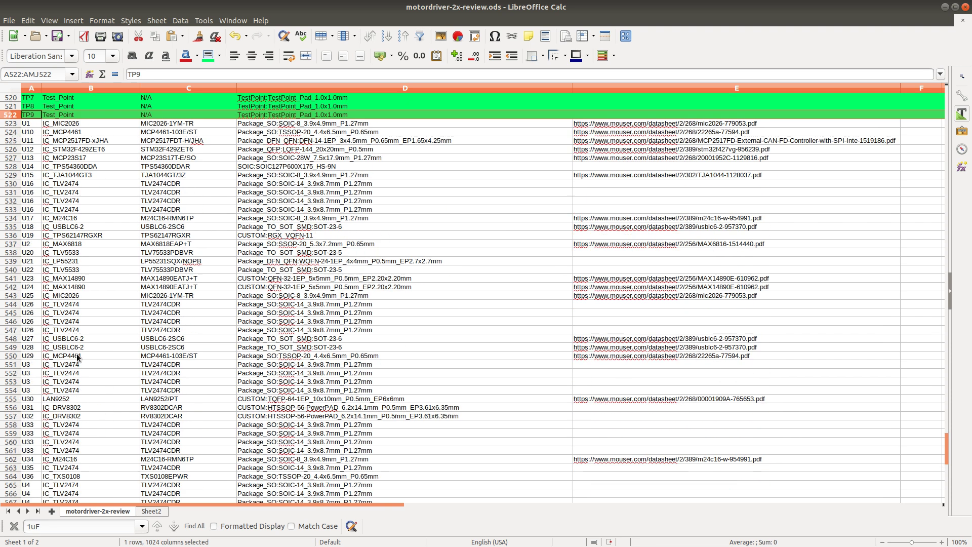
scroll(77, 357, down, 1)
scroll(77, 353, down, 6)
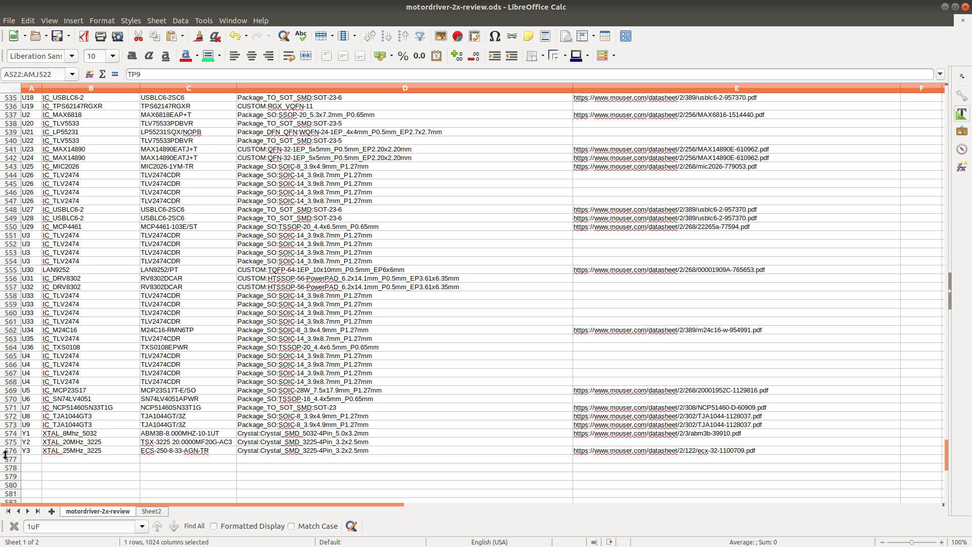
scroll(138, 316, up, 6)
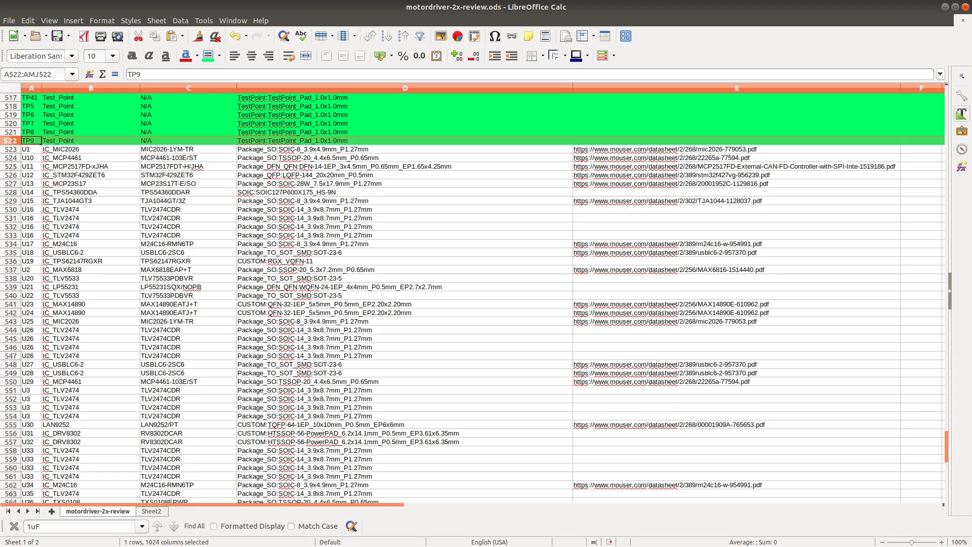
key(alt+Tab)
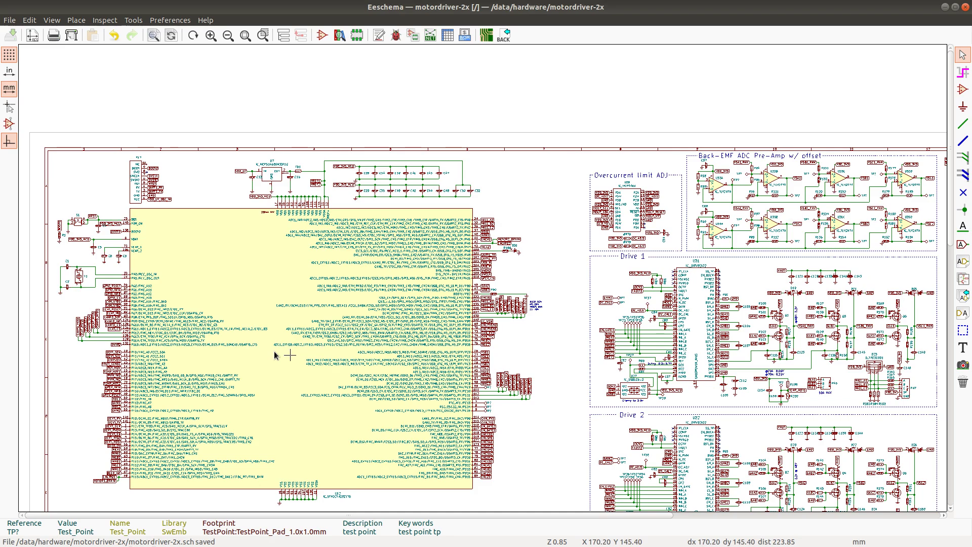